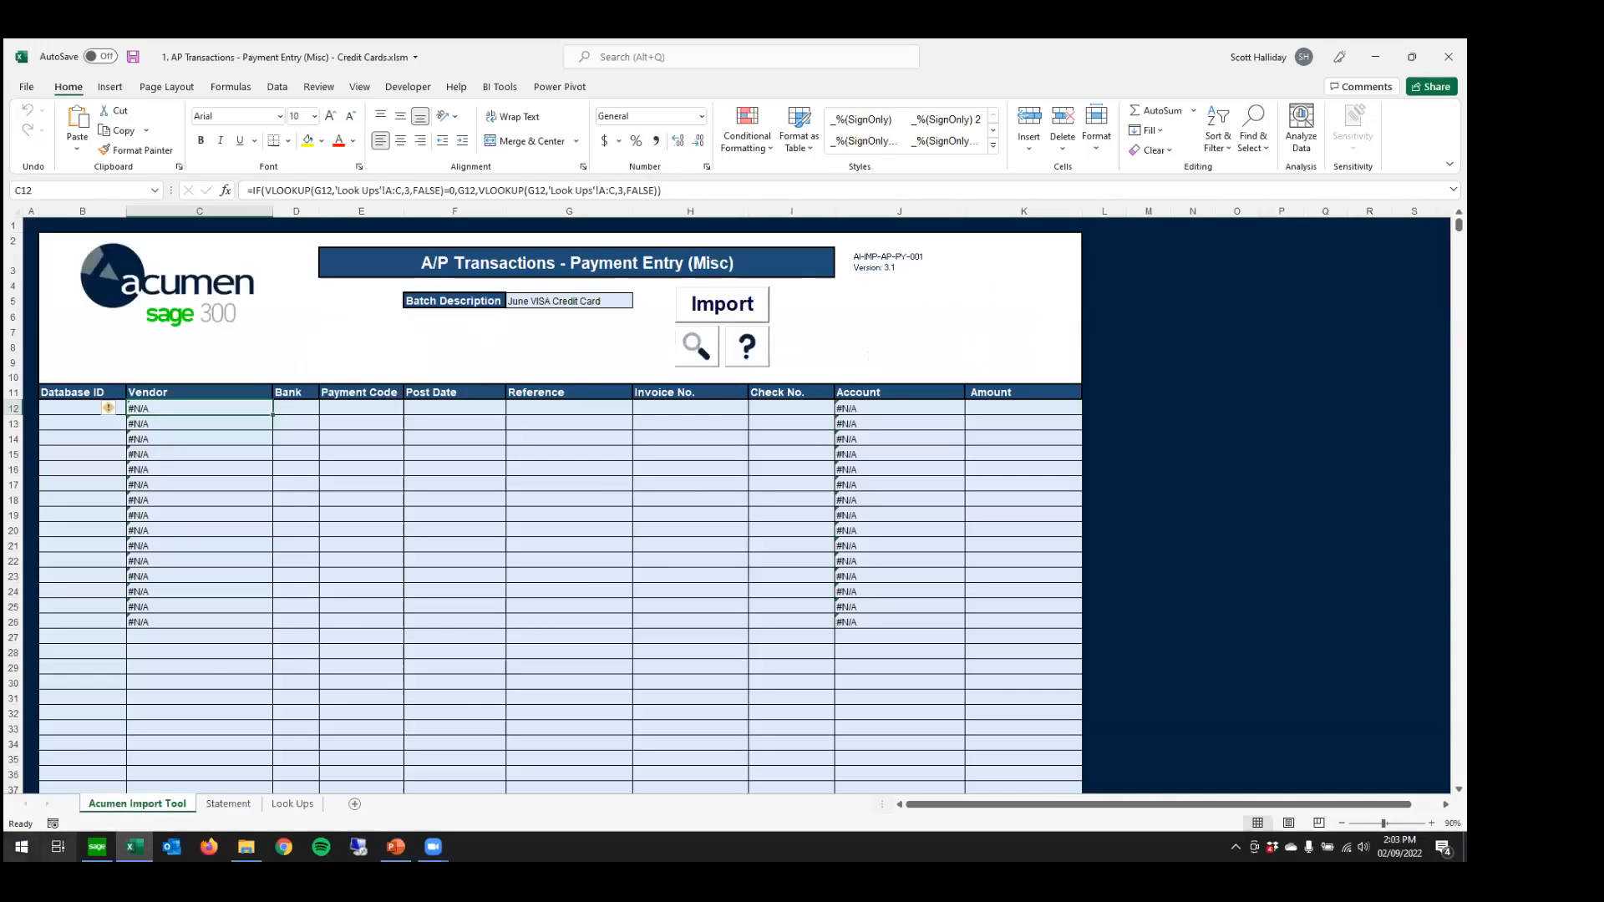
# - Switch to Sage 300, maximize its window and slightly widen the navigation pane
pyautogui.hotkey('alt', 'Tab')
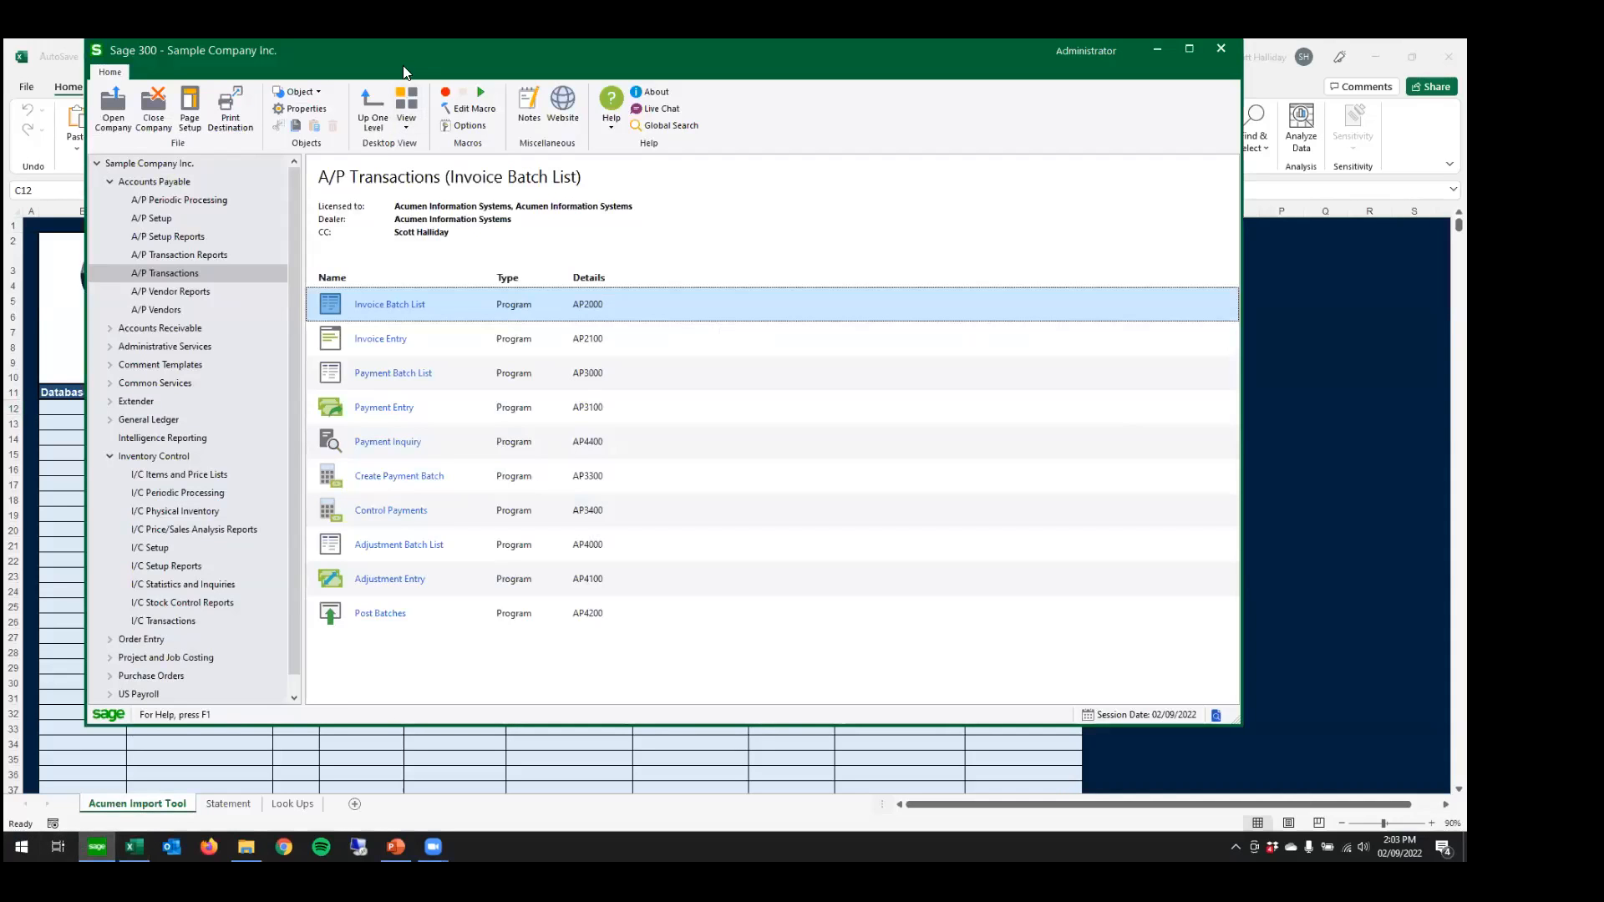
pyautogui.doubleClick(404, 69)
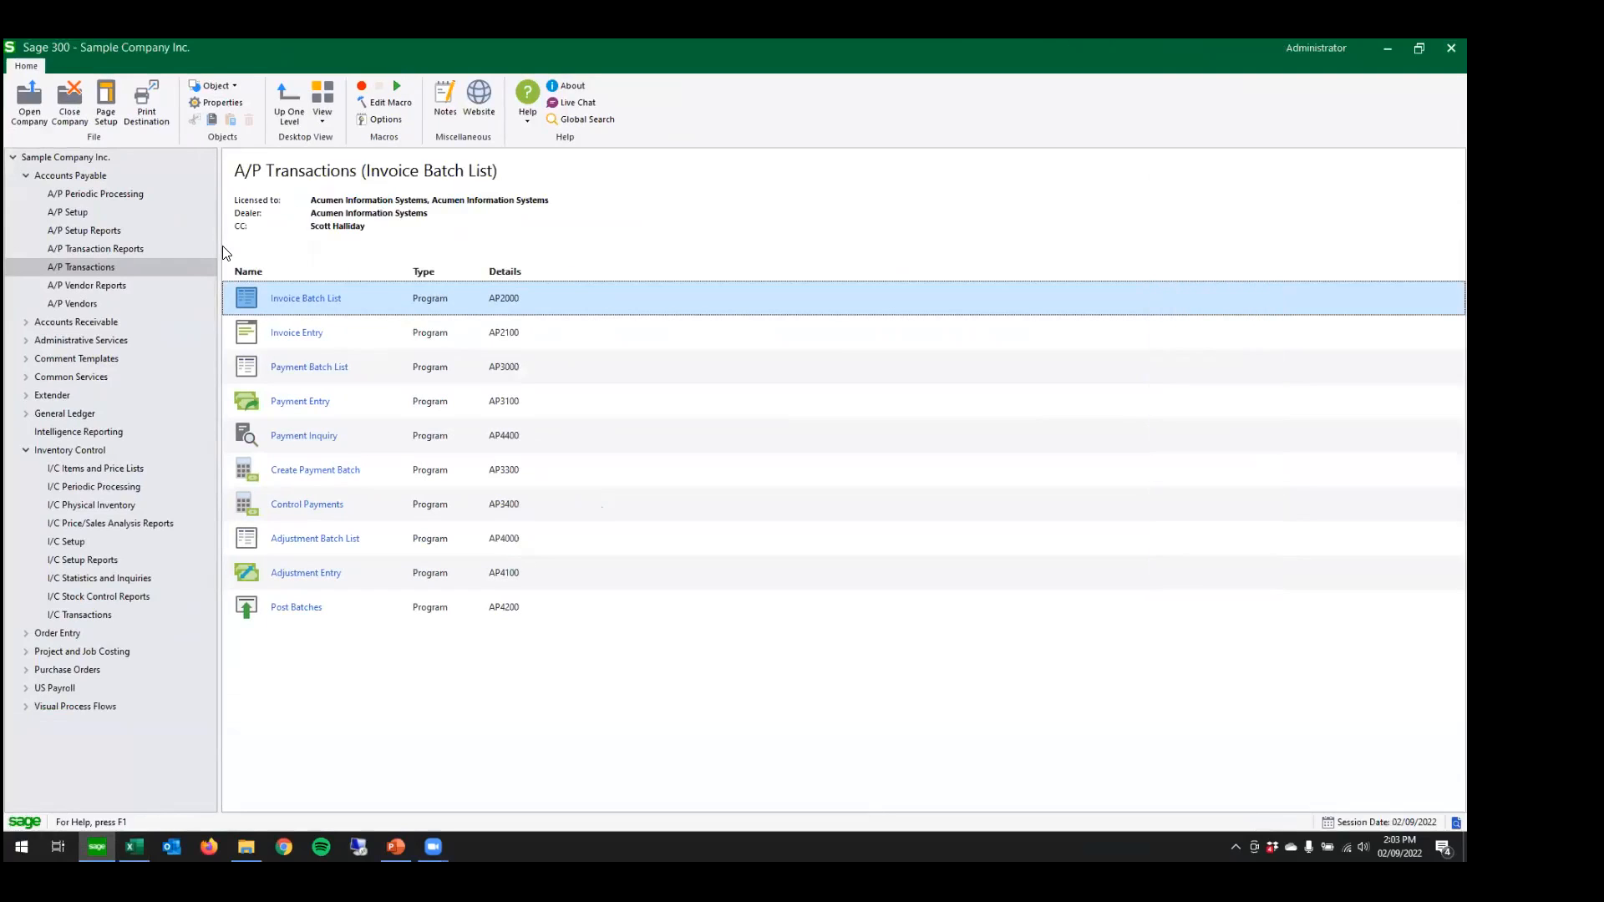
pyautogui.moveTo(219, 245); pyautogui.dragTo(236, 244)
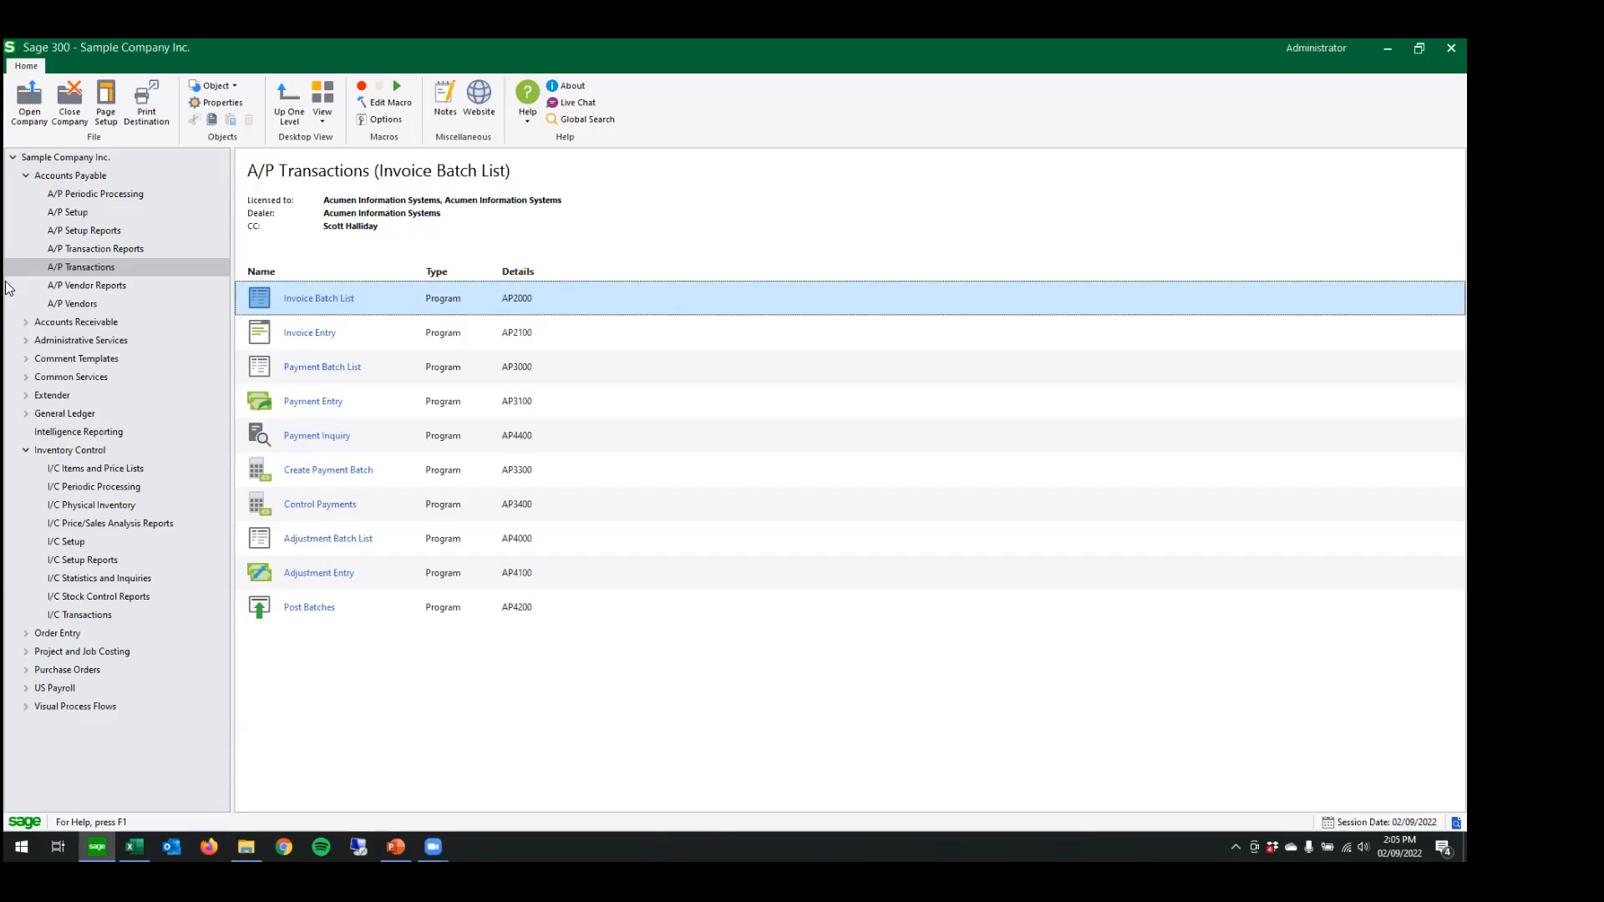
# - Collapse Inventory Control and open the Chart of Accounts from the General Ledger's G/L Accounts
pyautogui.click(26, 450)
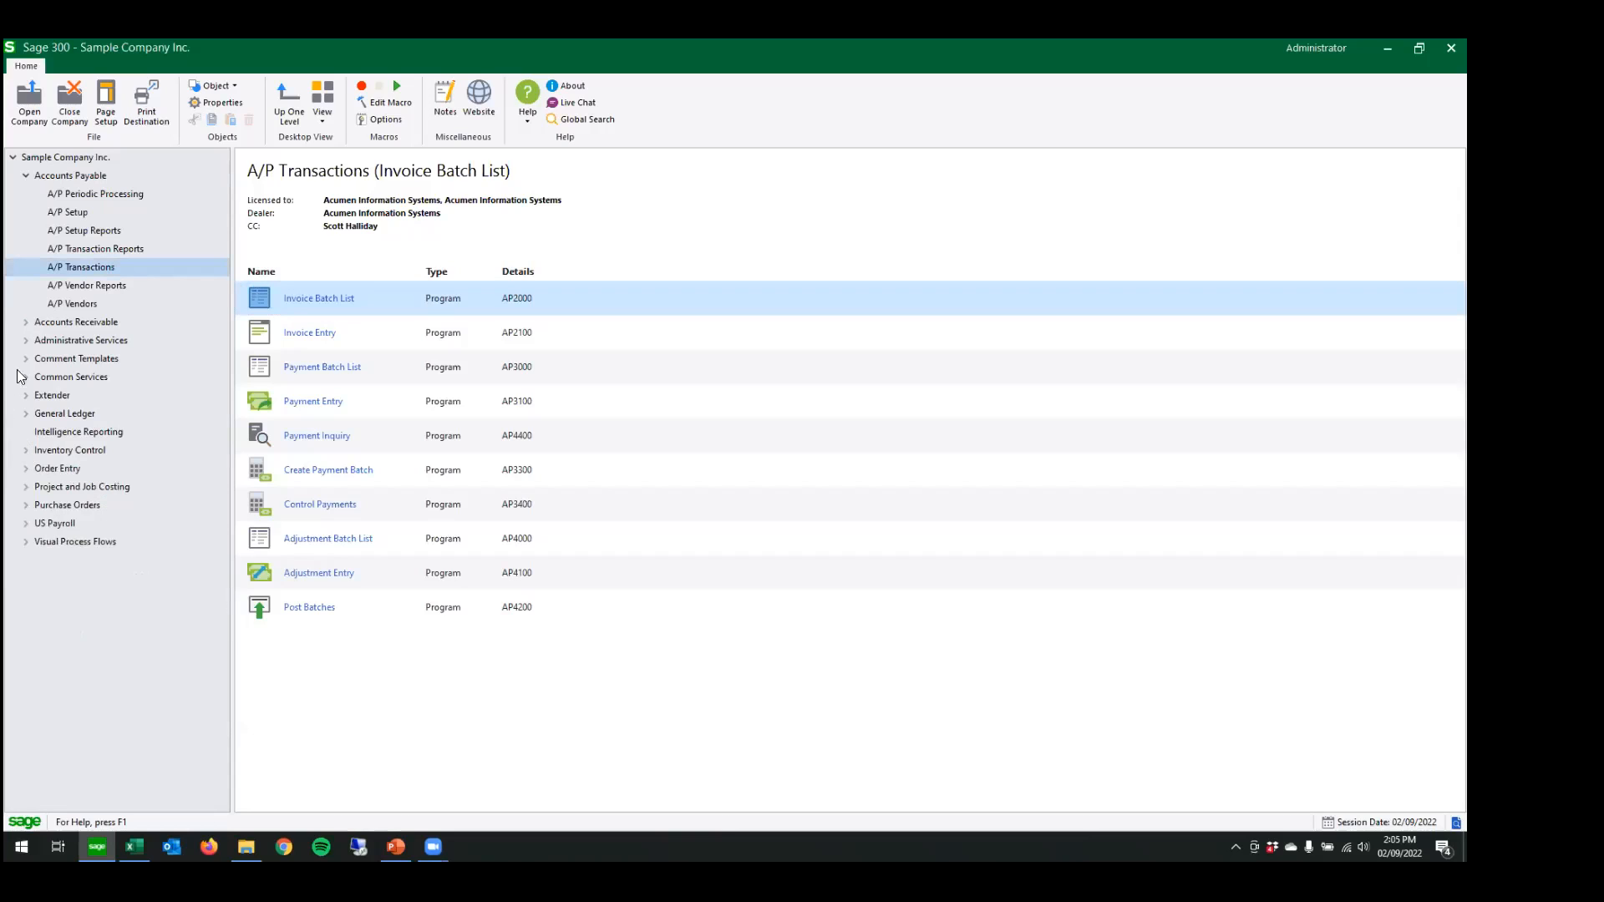
pyautogui.click(26, 414)
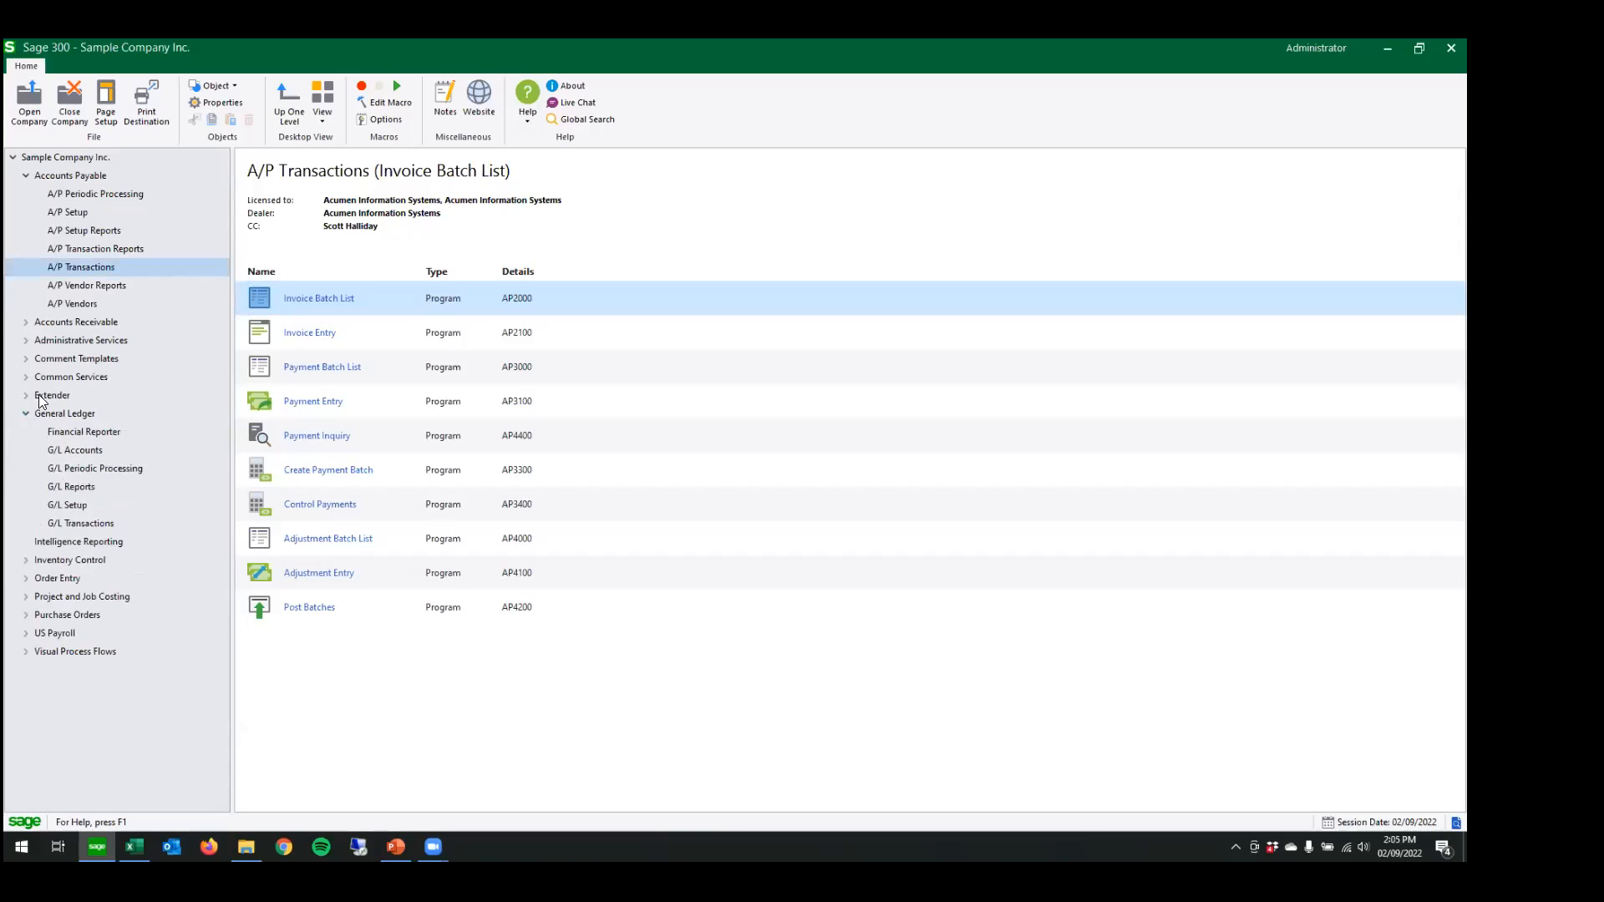
pyautogui.click(70, 446)
pyautogui.click(336, 305)
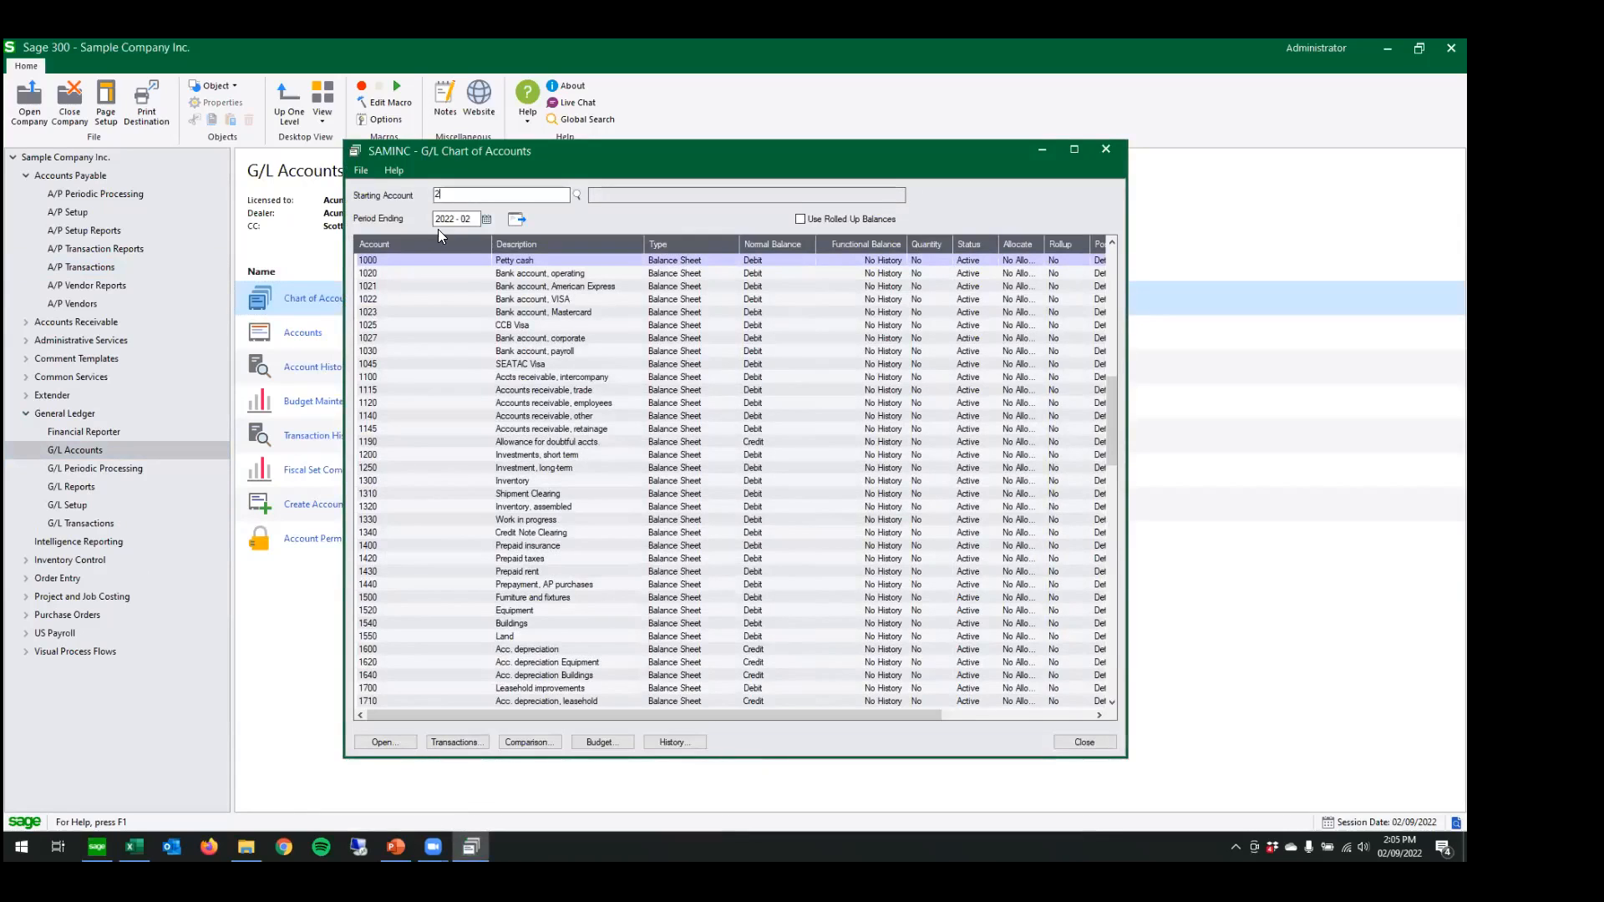
# - List the chart of accounts starting from 2 and open the Credit Card account's record beside the list
pyautogui.press('Return')
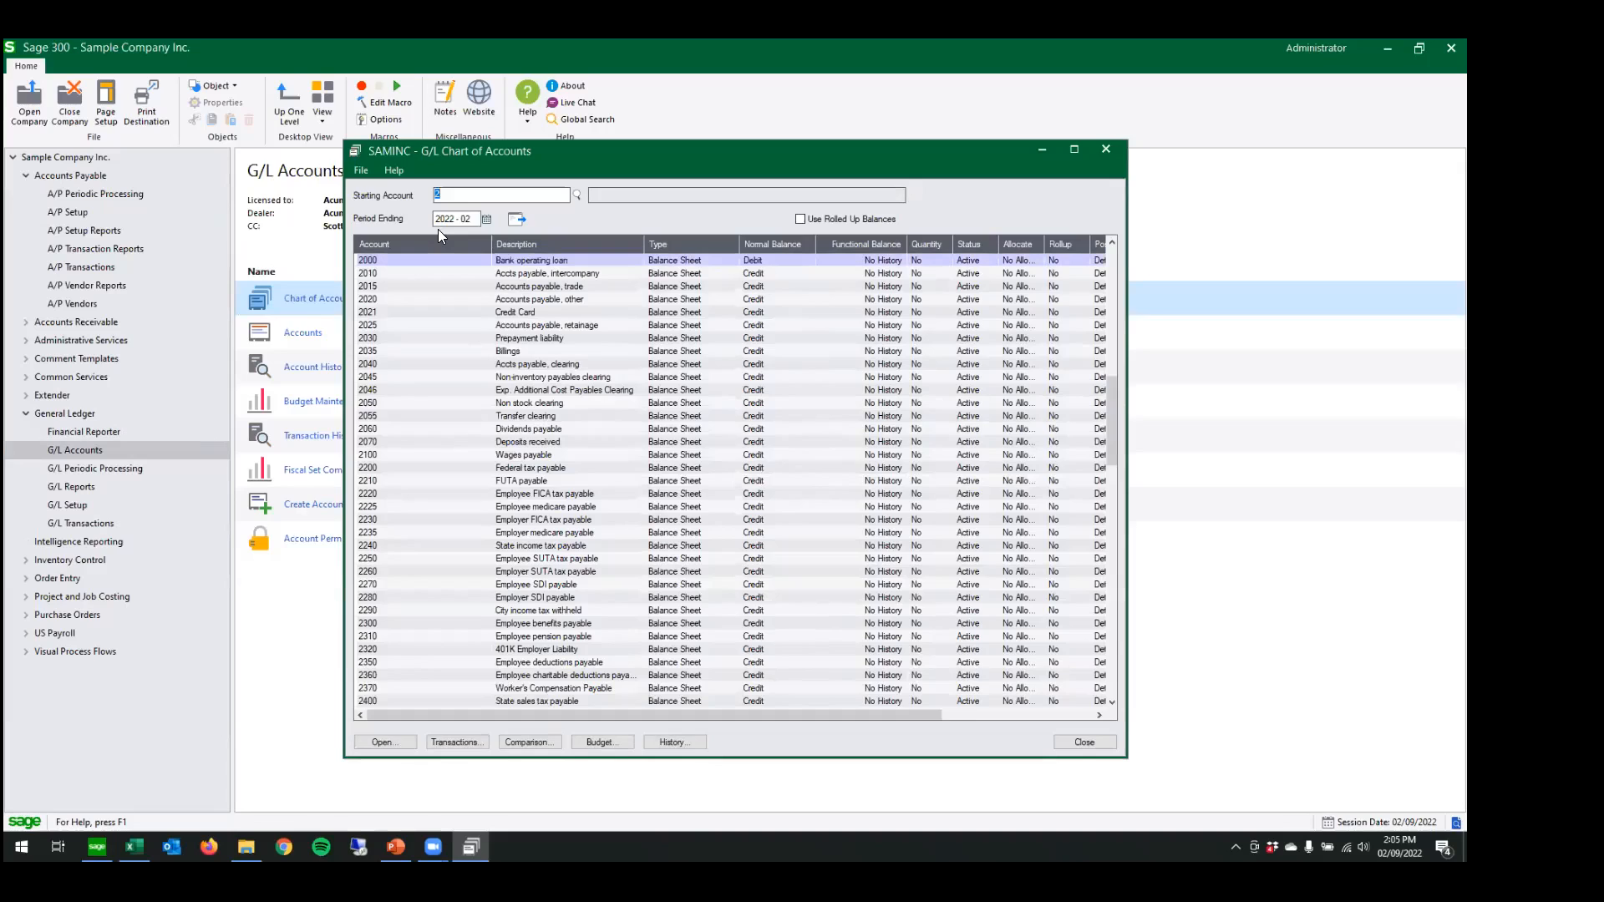
pyautogui.click(452, 313)
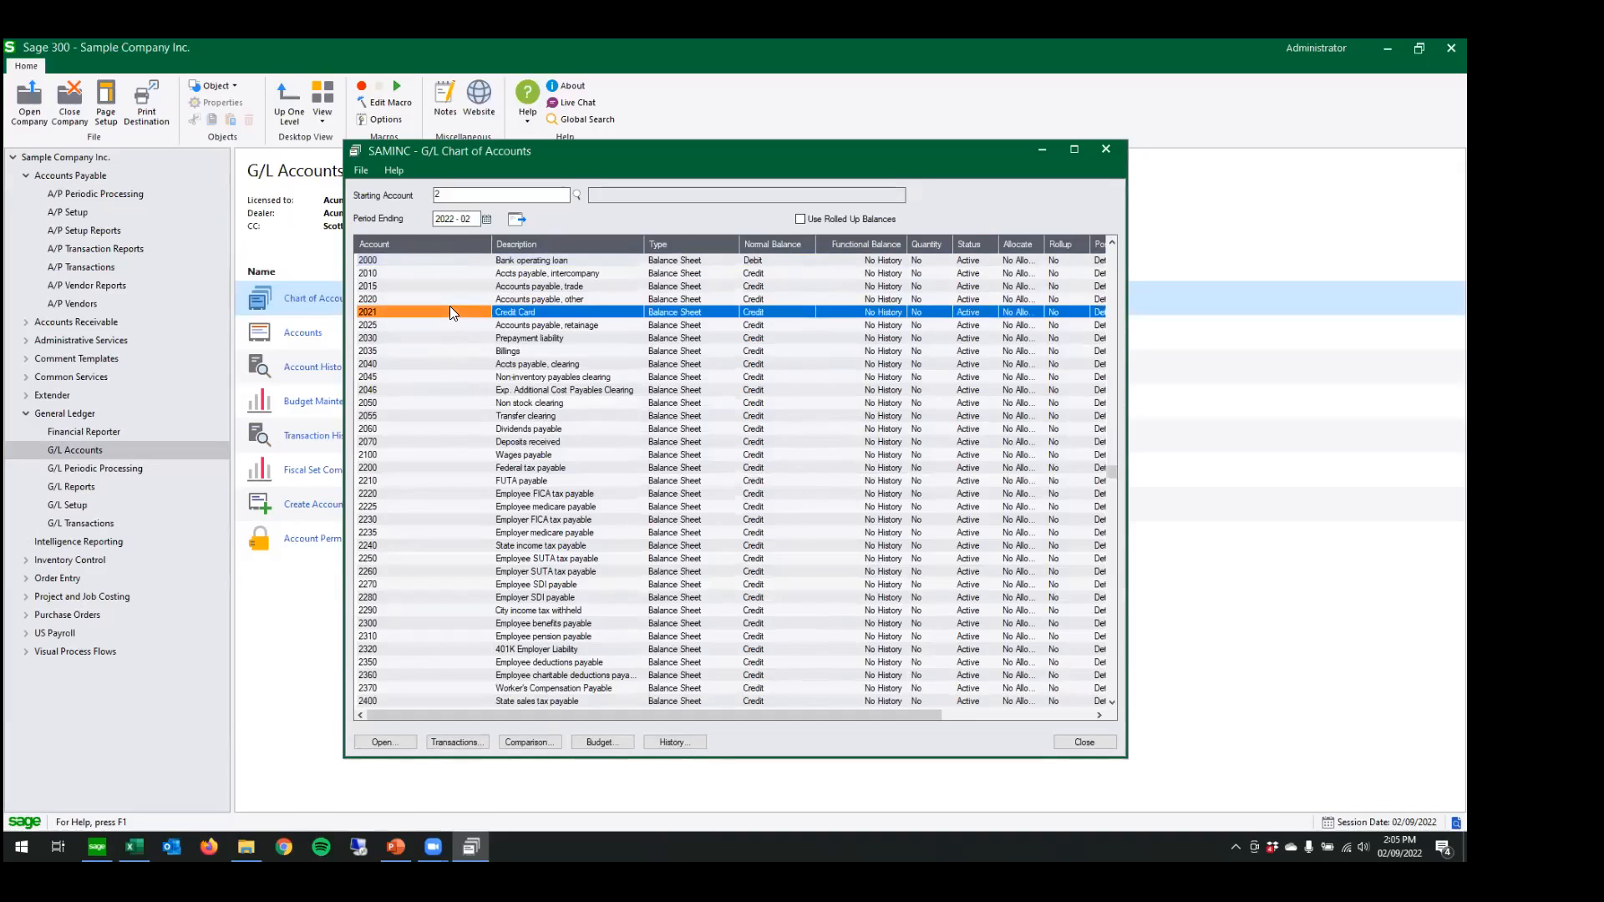
pyautogui.doubleClick(450, 313)
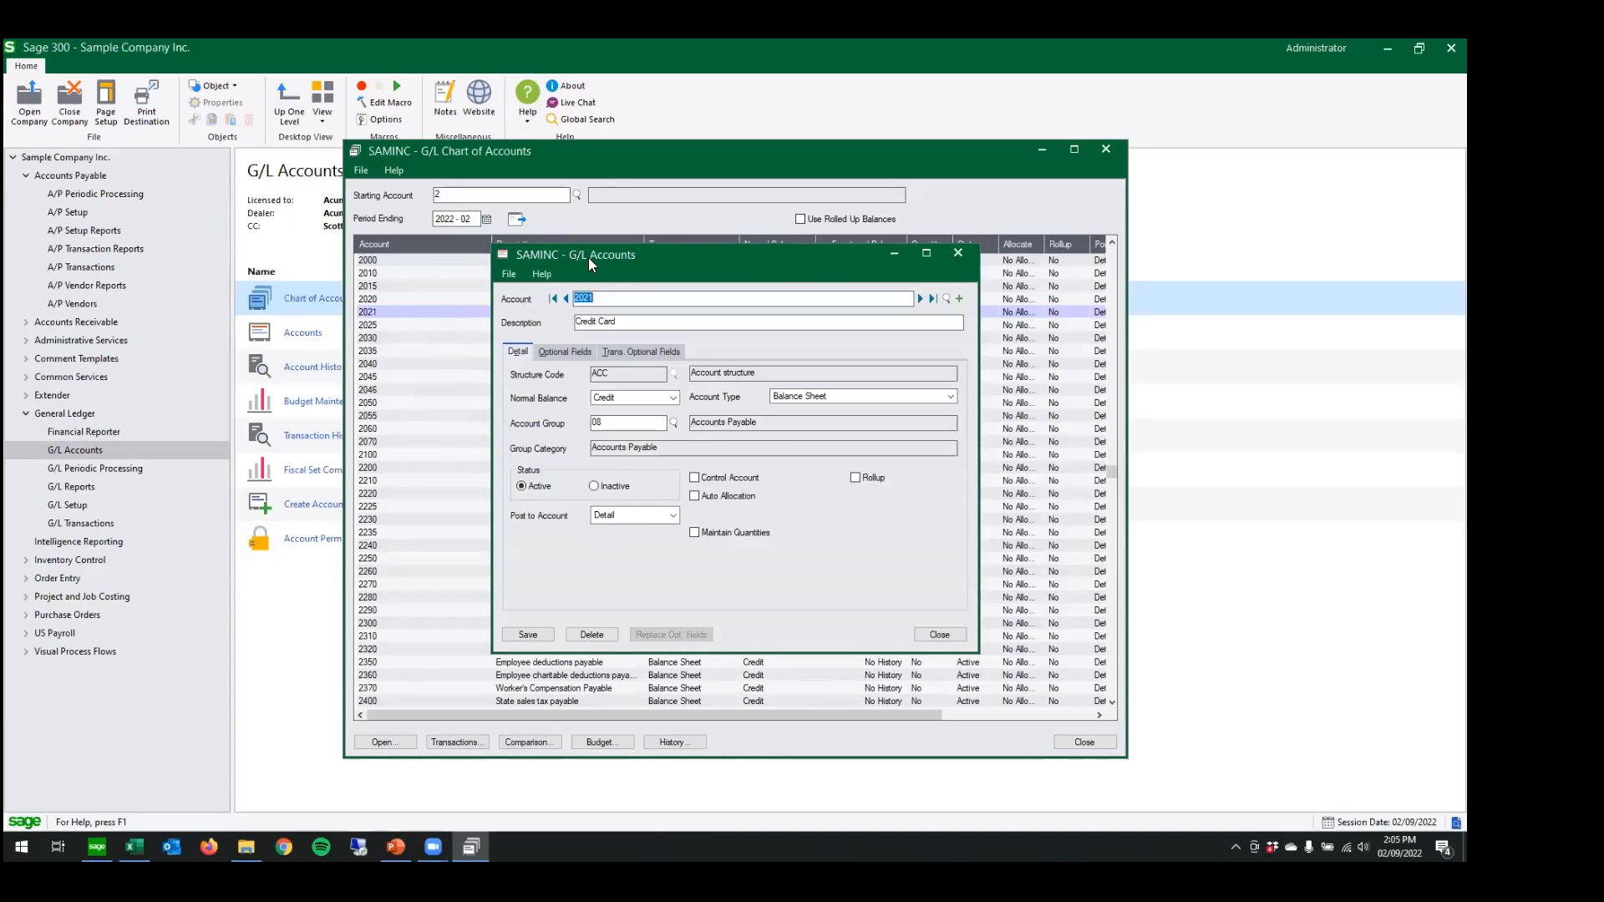
pyautogui.moveTo(588, 258); pyautogui.dragTo(871, 254)
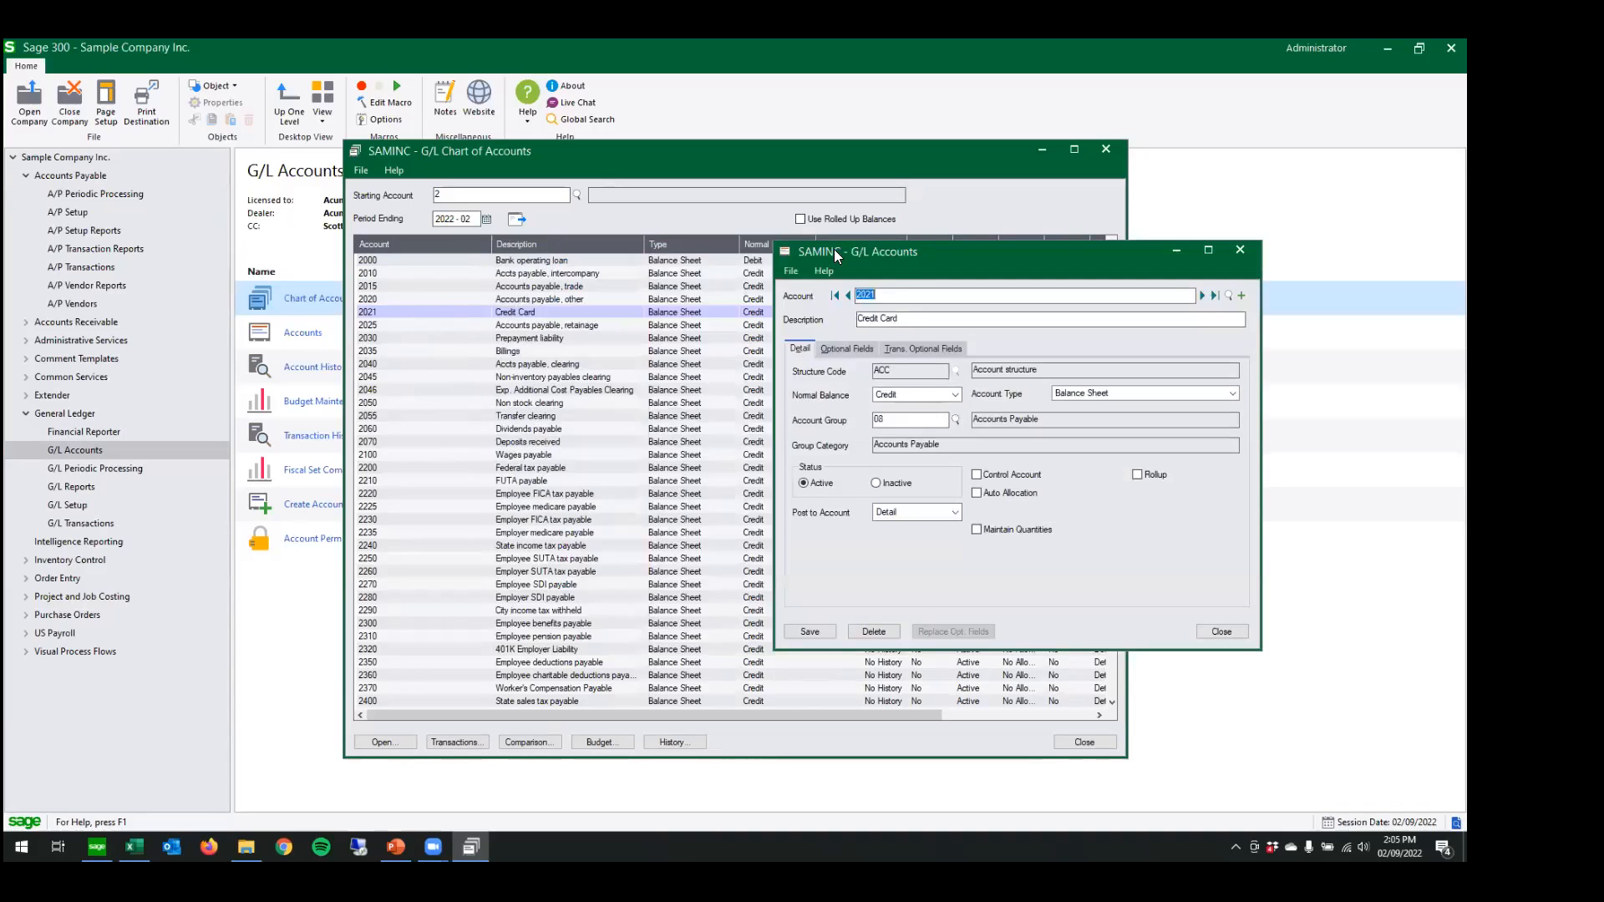
# - Open Banks from the Bank Services in Common Services and bring the G/L account windows back into view alongside it
pyautogui.click(26, 378)
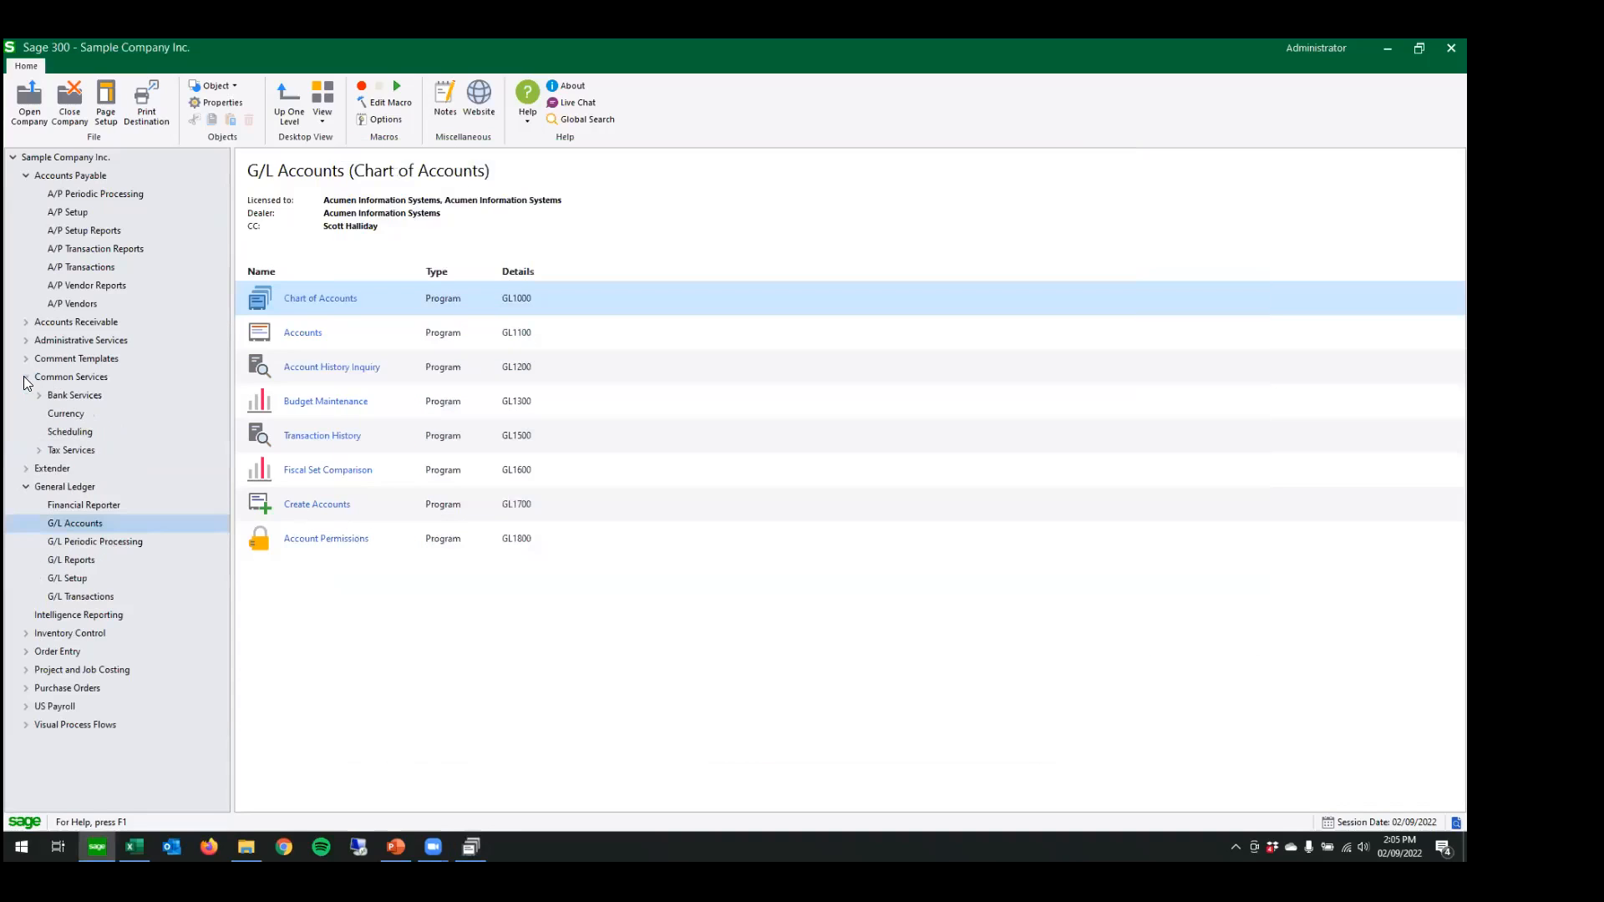
pyautogui.click(81, 393)
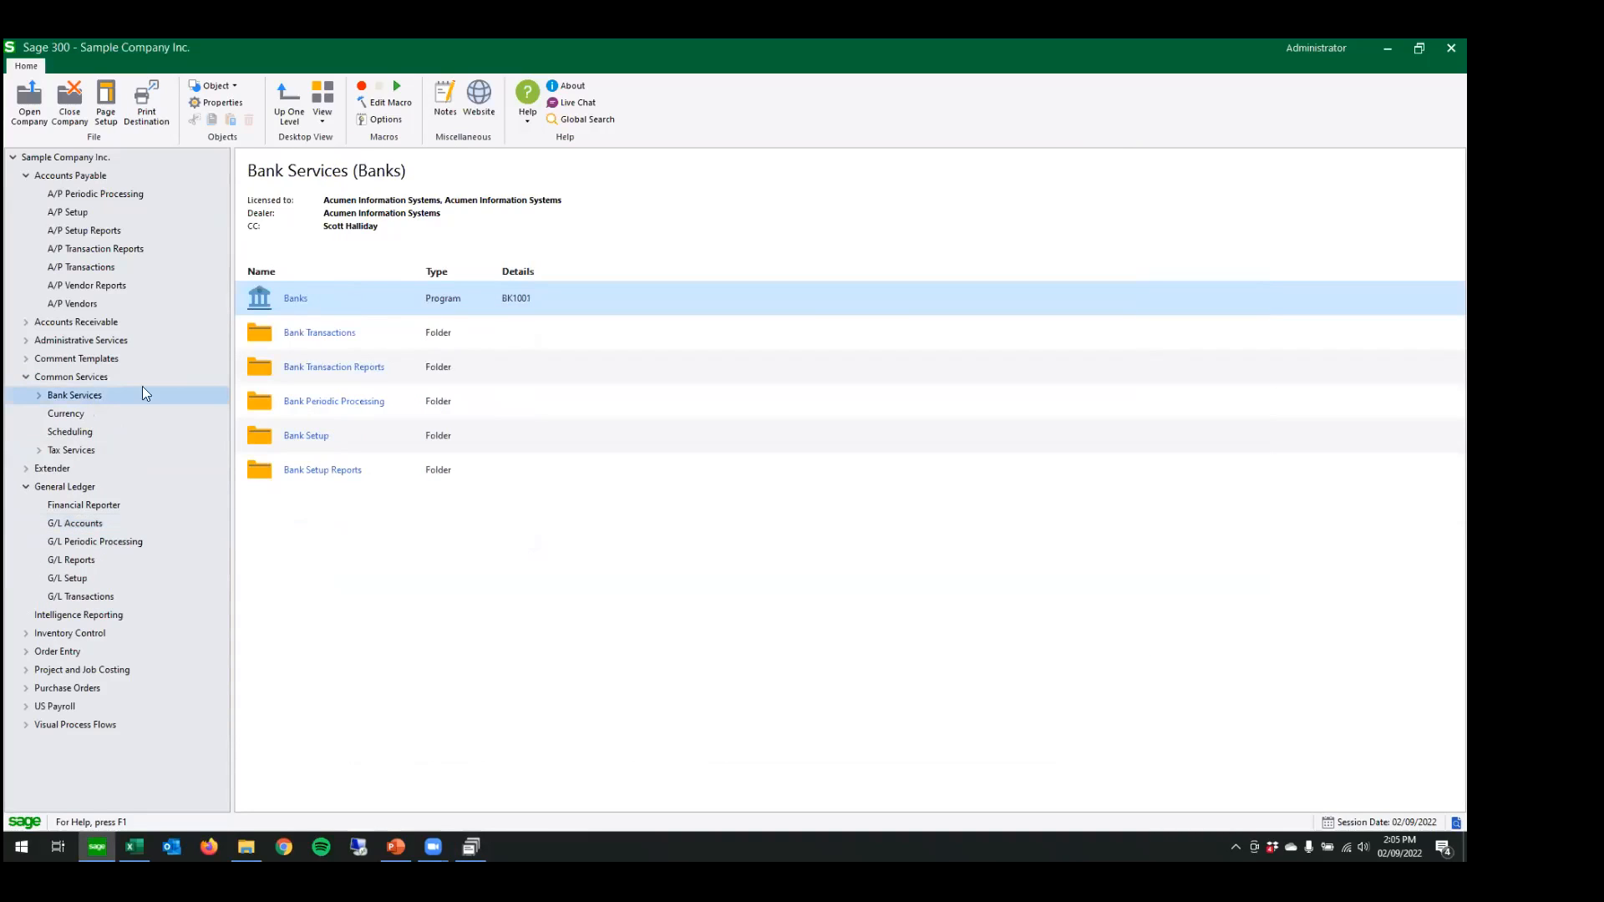
pyautogui.click(288, 297)
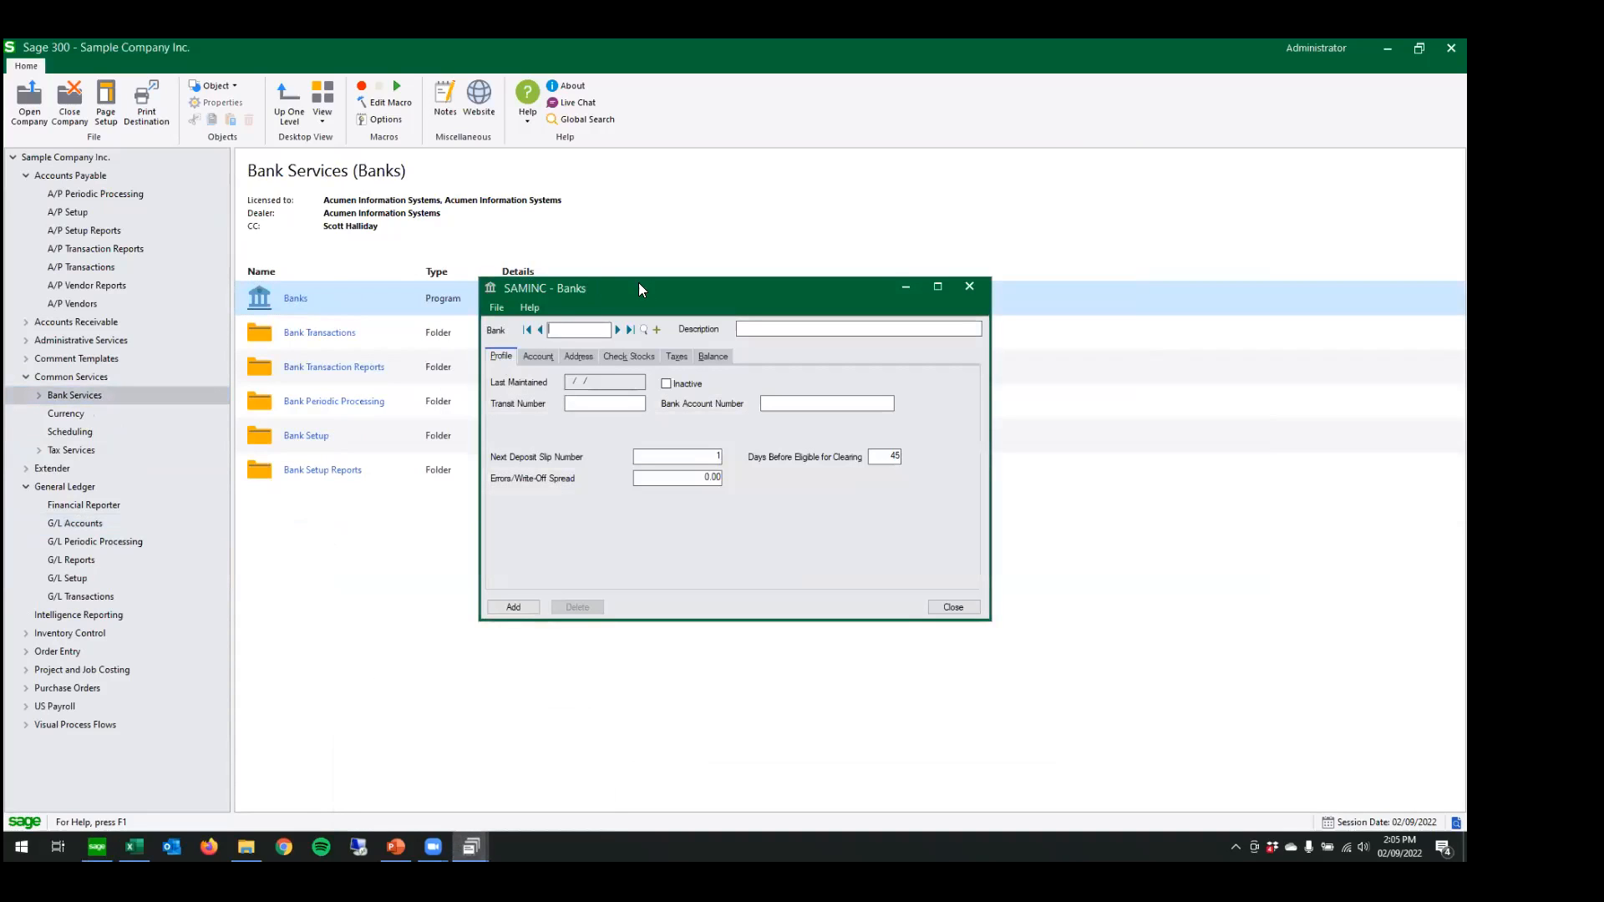
pyautogui.moveTo(638, 288); pyautogui.dragTo(212, 278)
pyautogui.moveTo(471, 847)
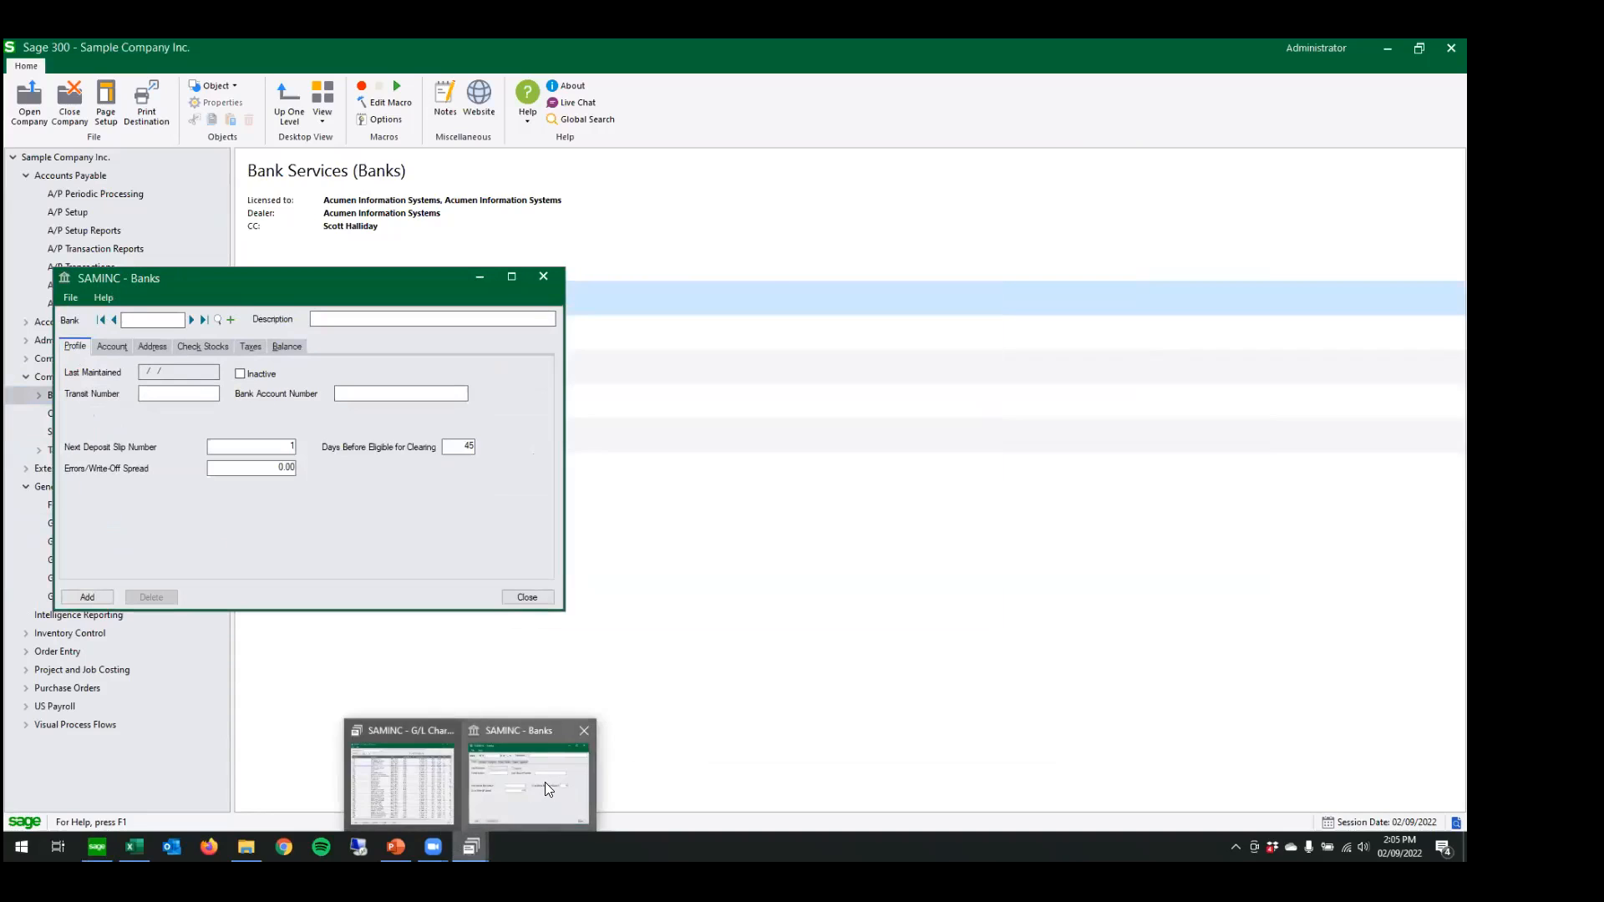
pyautogui.click(391, 755)
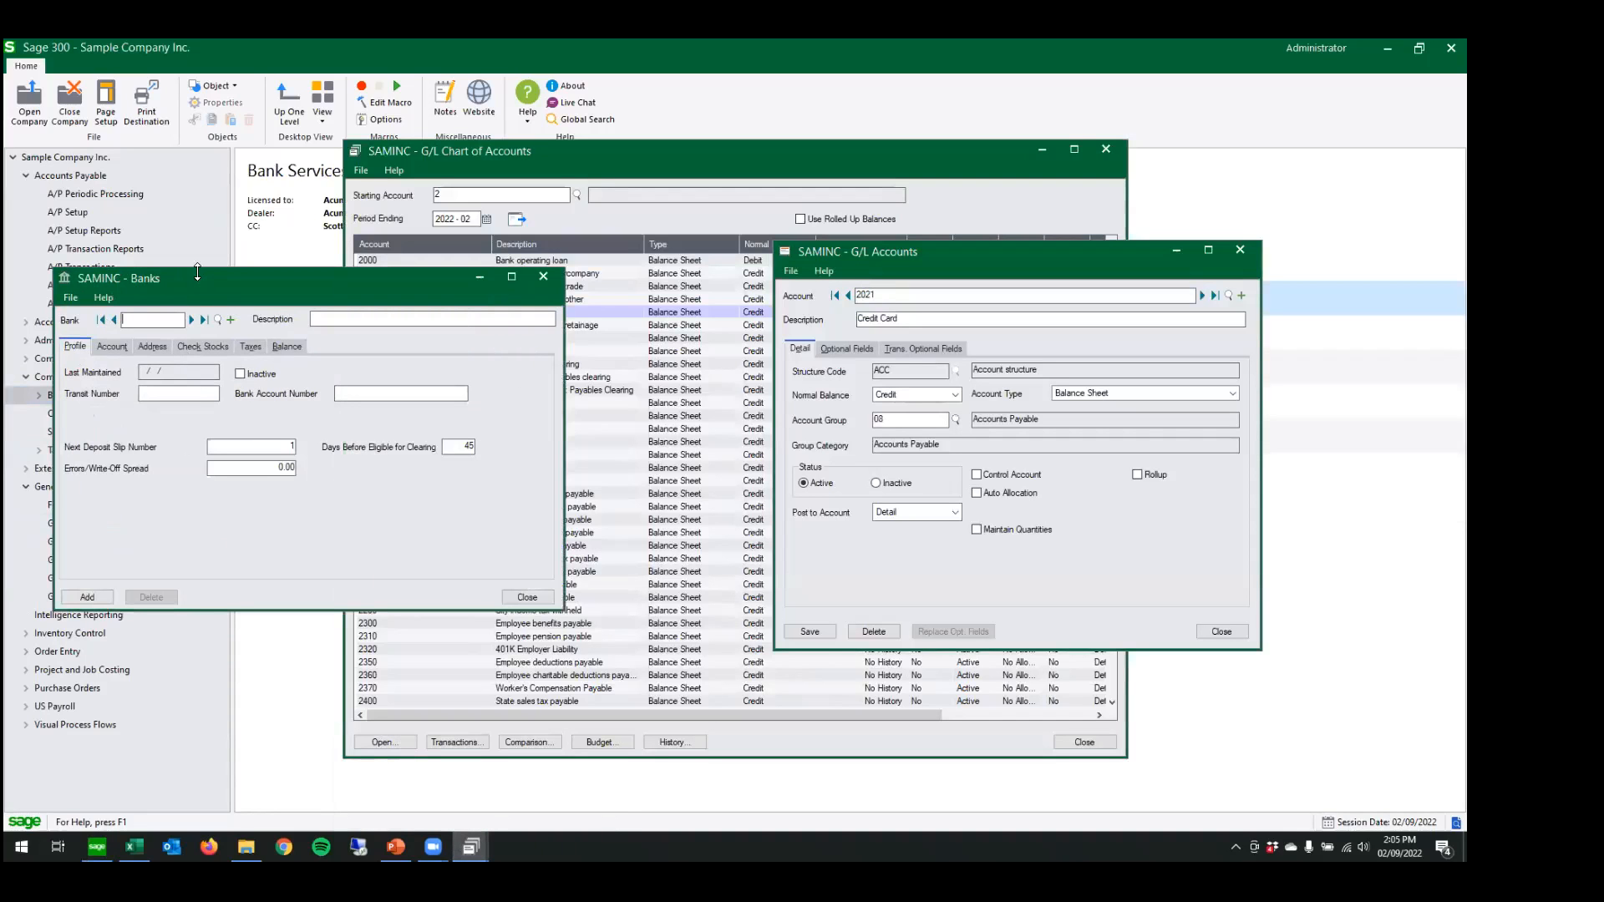
# - Load the VISA bank record and examine which G/L accounts are assigned to it
pyautogui.write('VISA')
pyautogui.press('Tab')
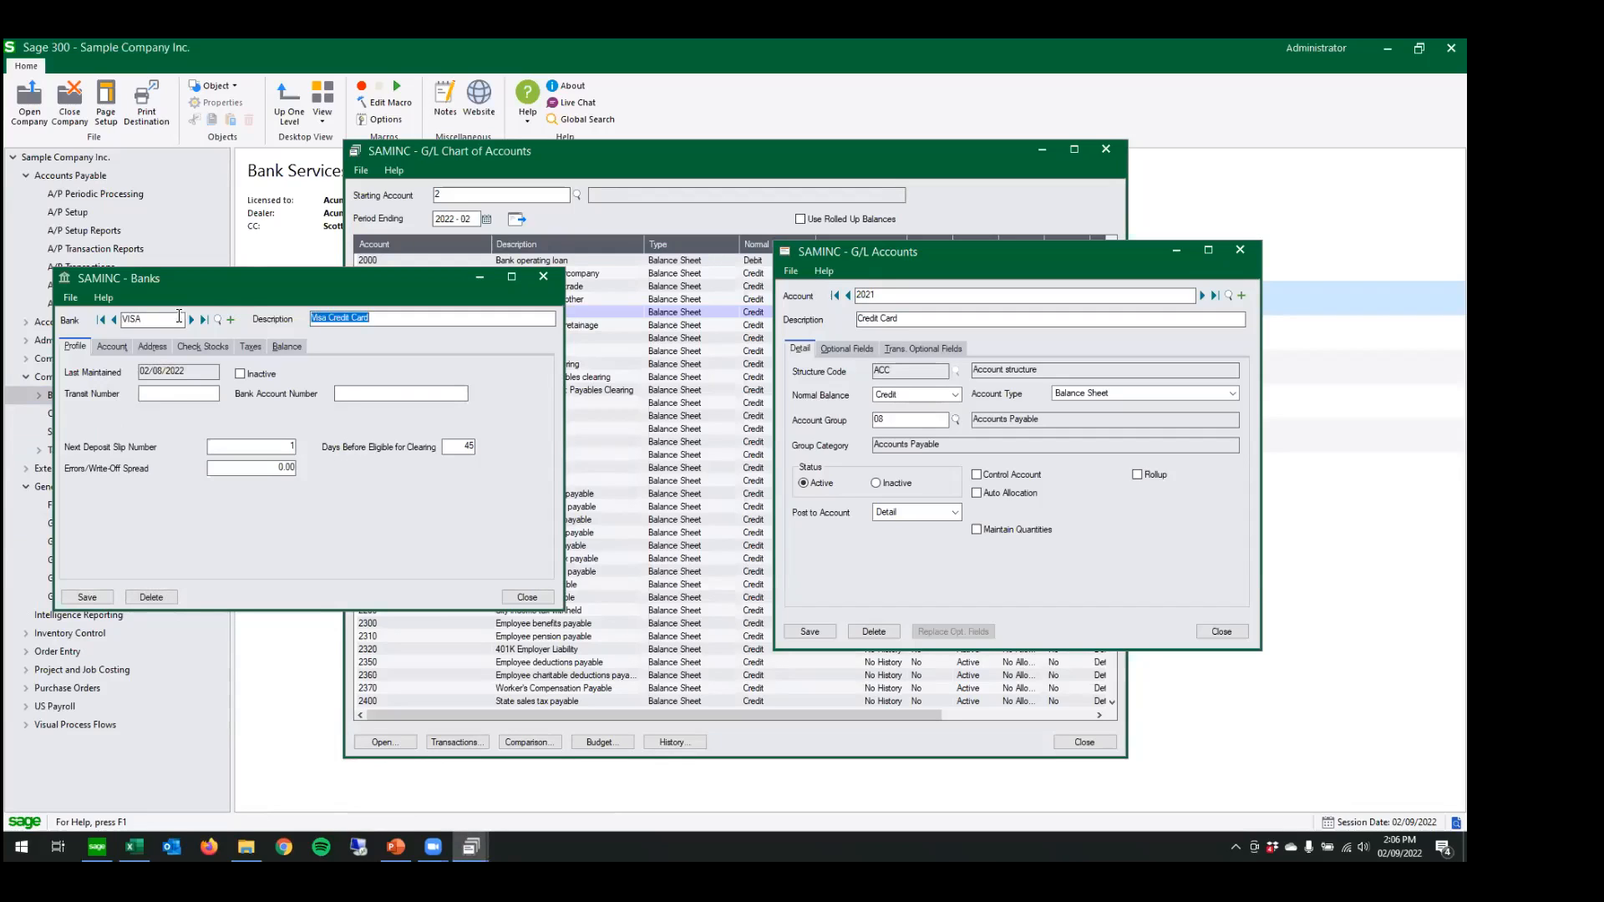
pyautogui.moveTo(225, 270); pyautogui.dragTo(271, 258)
pyautogui.click(199, 320)
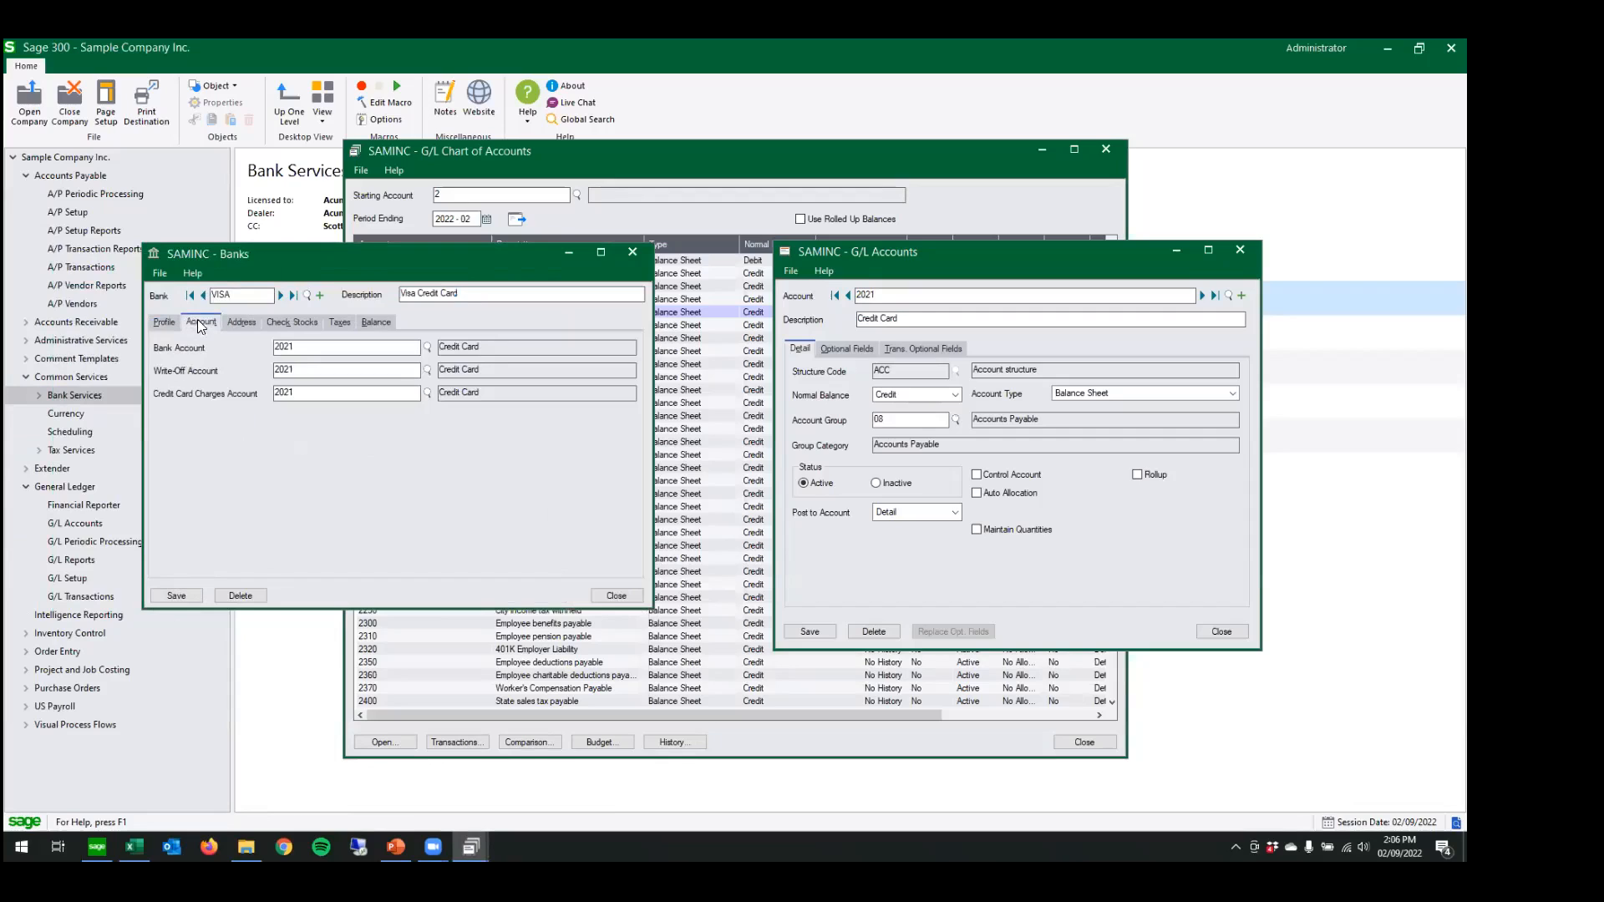
pyautogui.doubleClick(288, 347)
# - Close the Banks, G/L Accounts and G/L Chart of Accounts windows
pyautogui.click(632, 252)
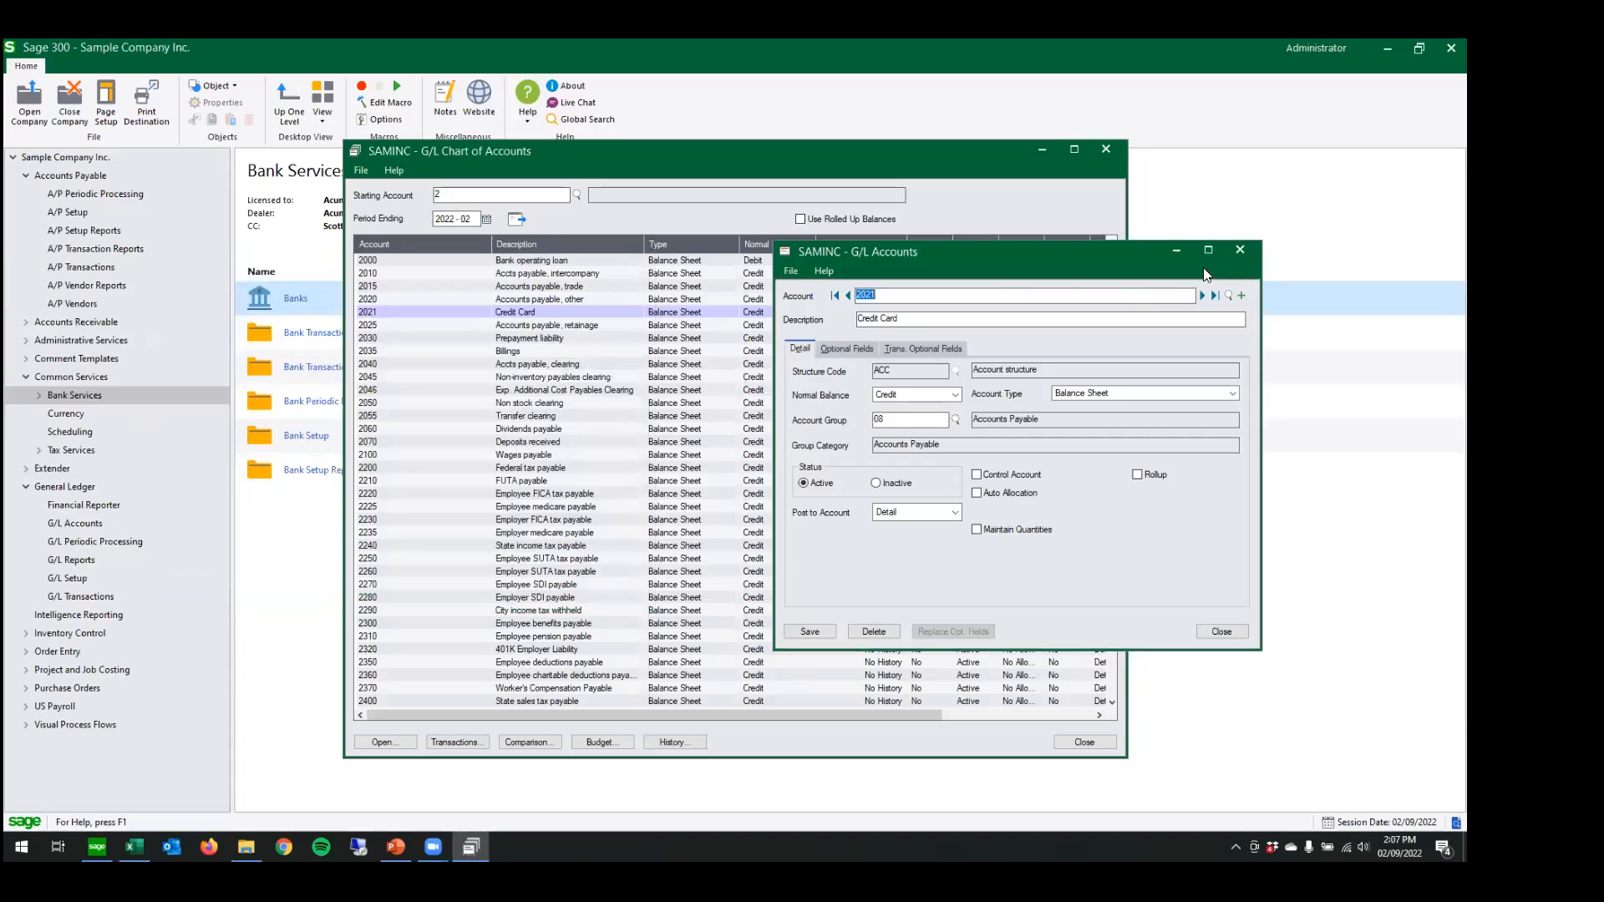
pyautogui.click(1239, 252)
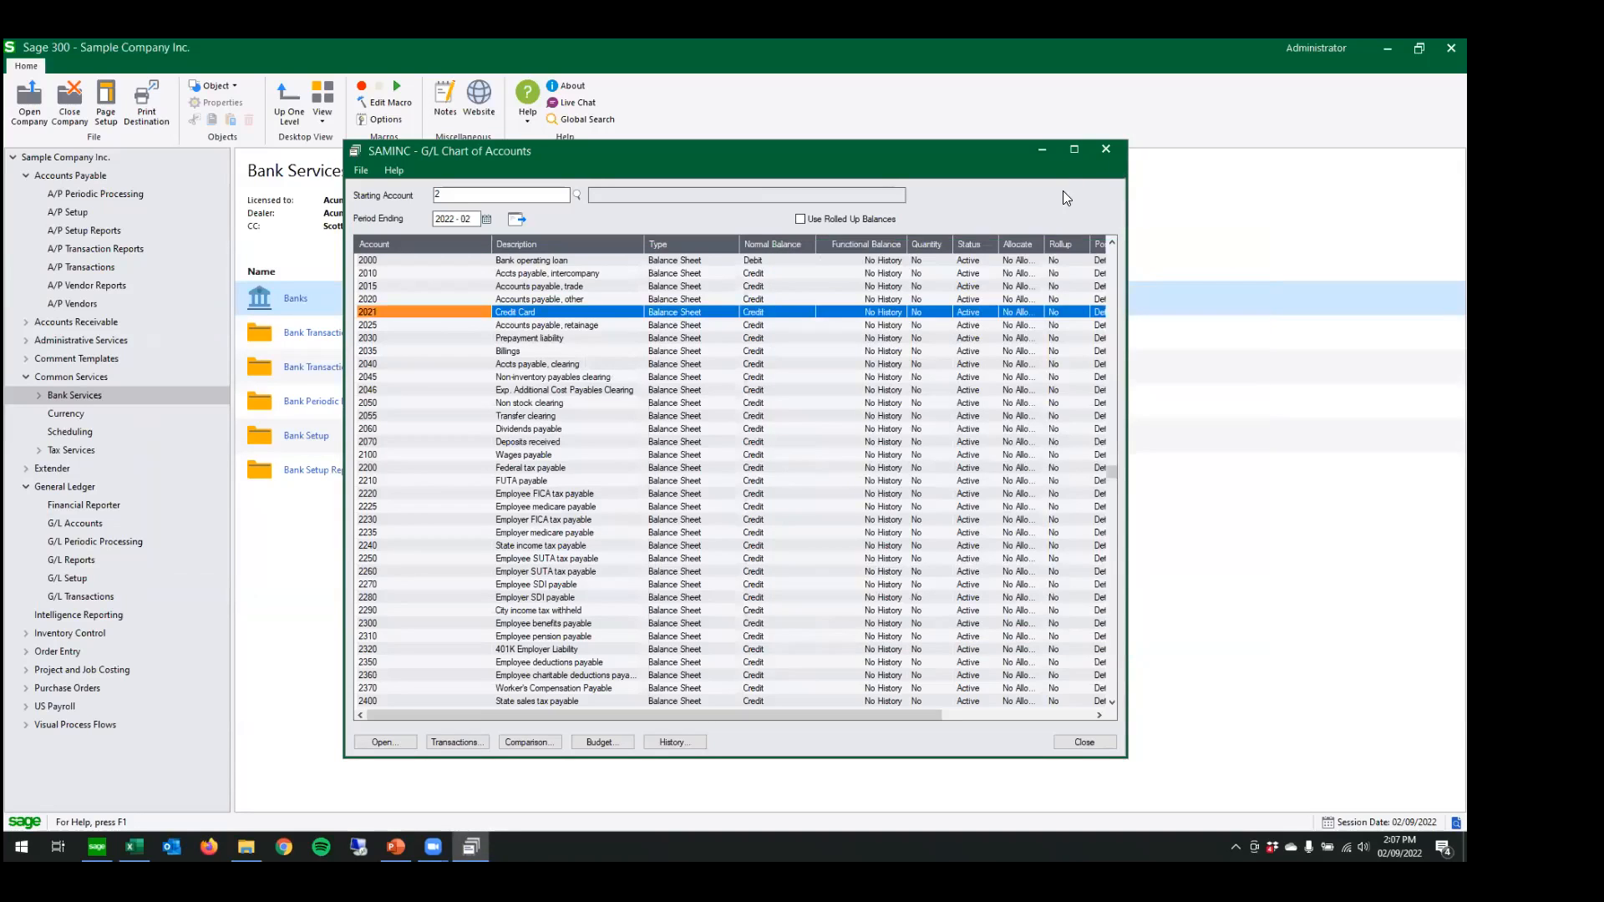
pyautogui.click(1106, 149)
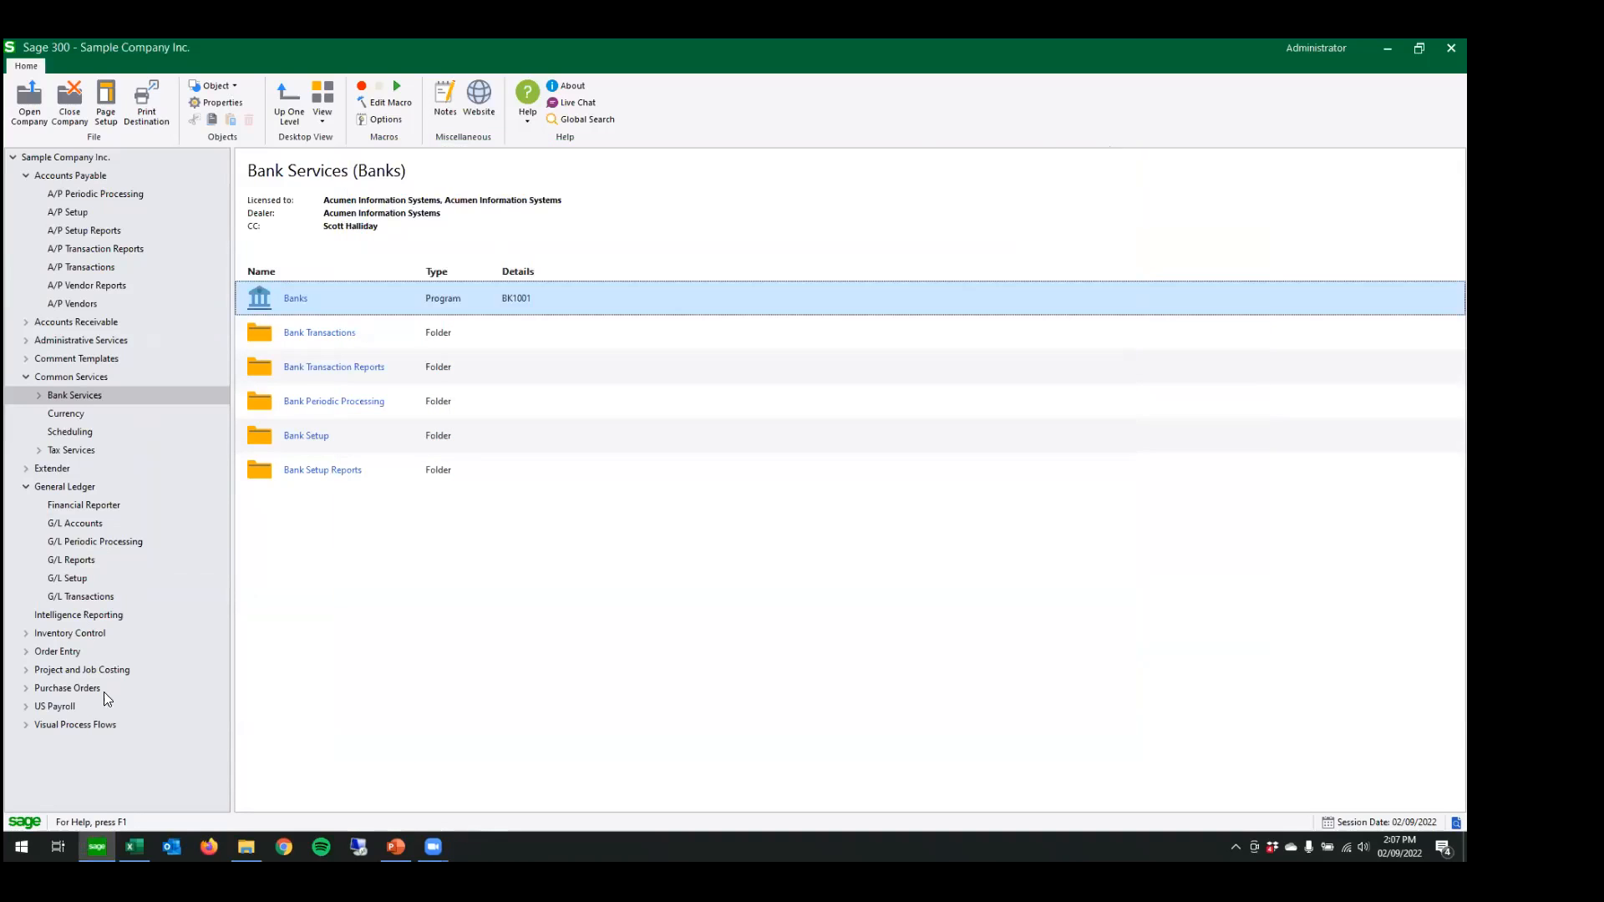
# - Switch to the Excel payment entry workbook, inspect the formula cells in the import table and show the Statement sheet
pyautogui.hotkey('alt', 'Tab')
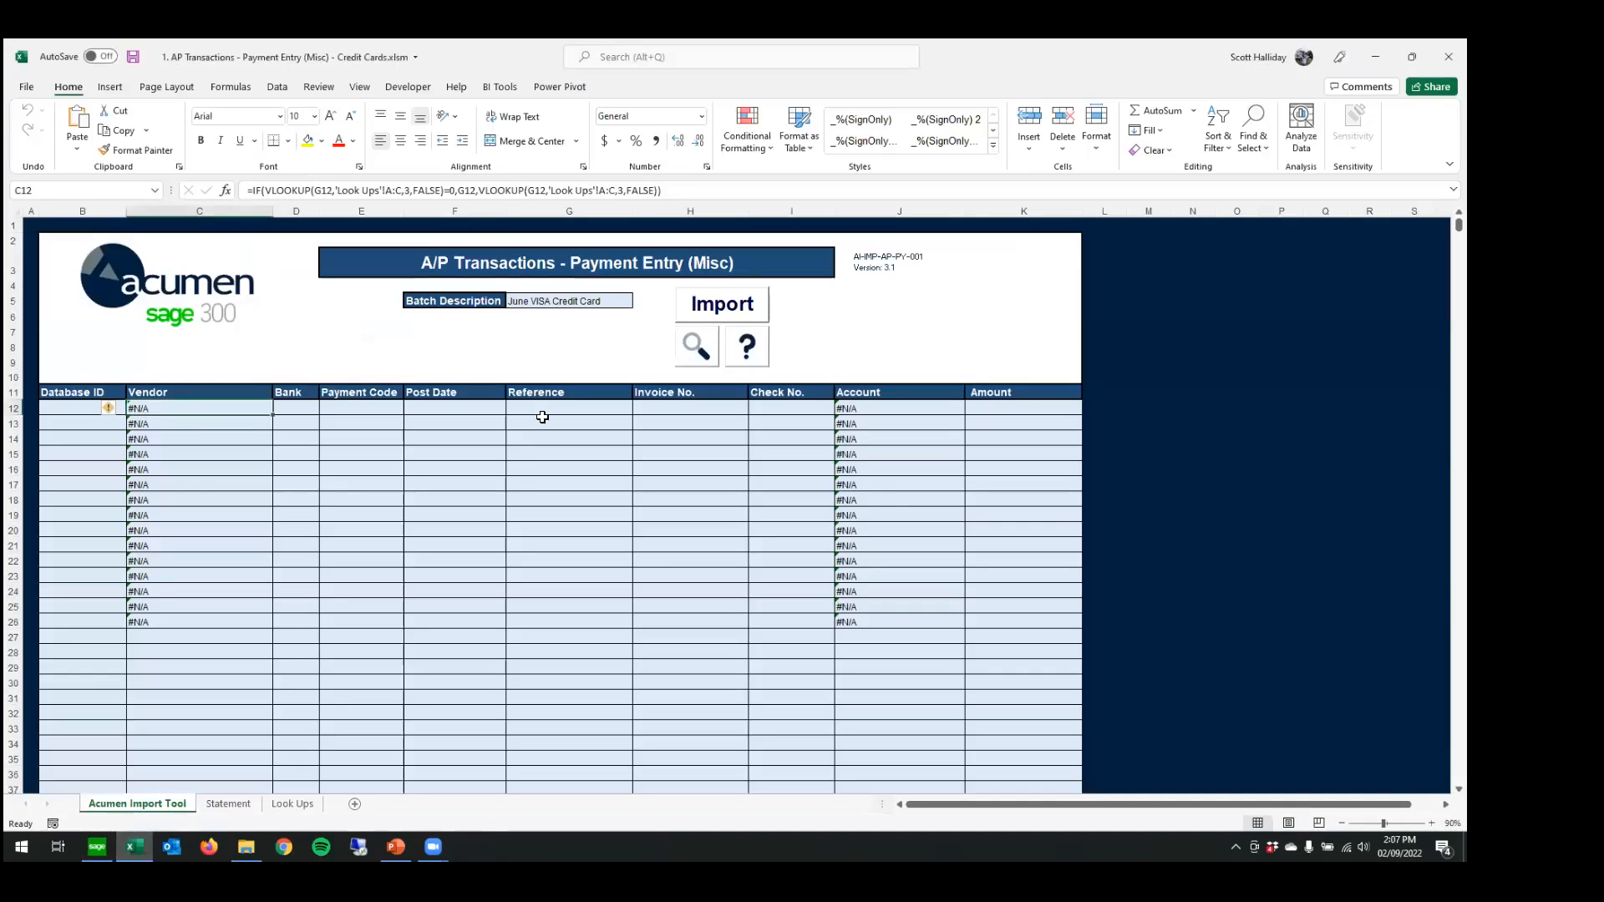
pyautogui.click(205, 514)
pyautogui.click(222, 578)
pyautogui.click(460, 482)
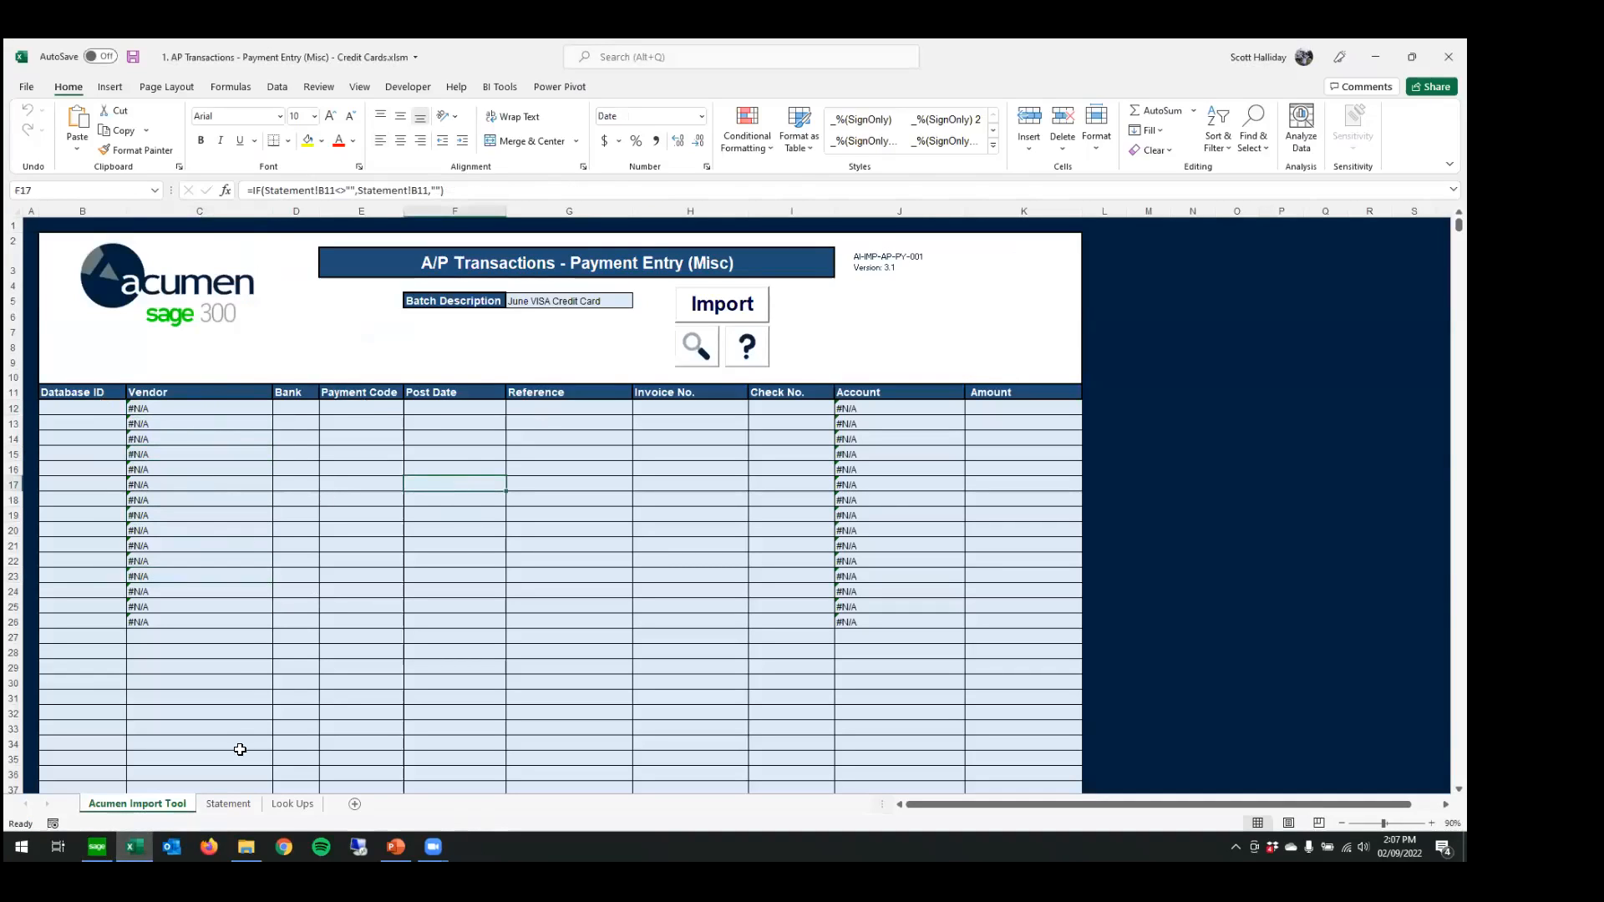
pyautogui.click(238, 804)
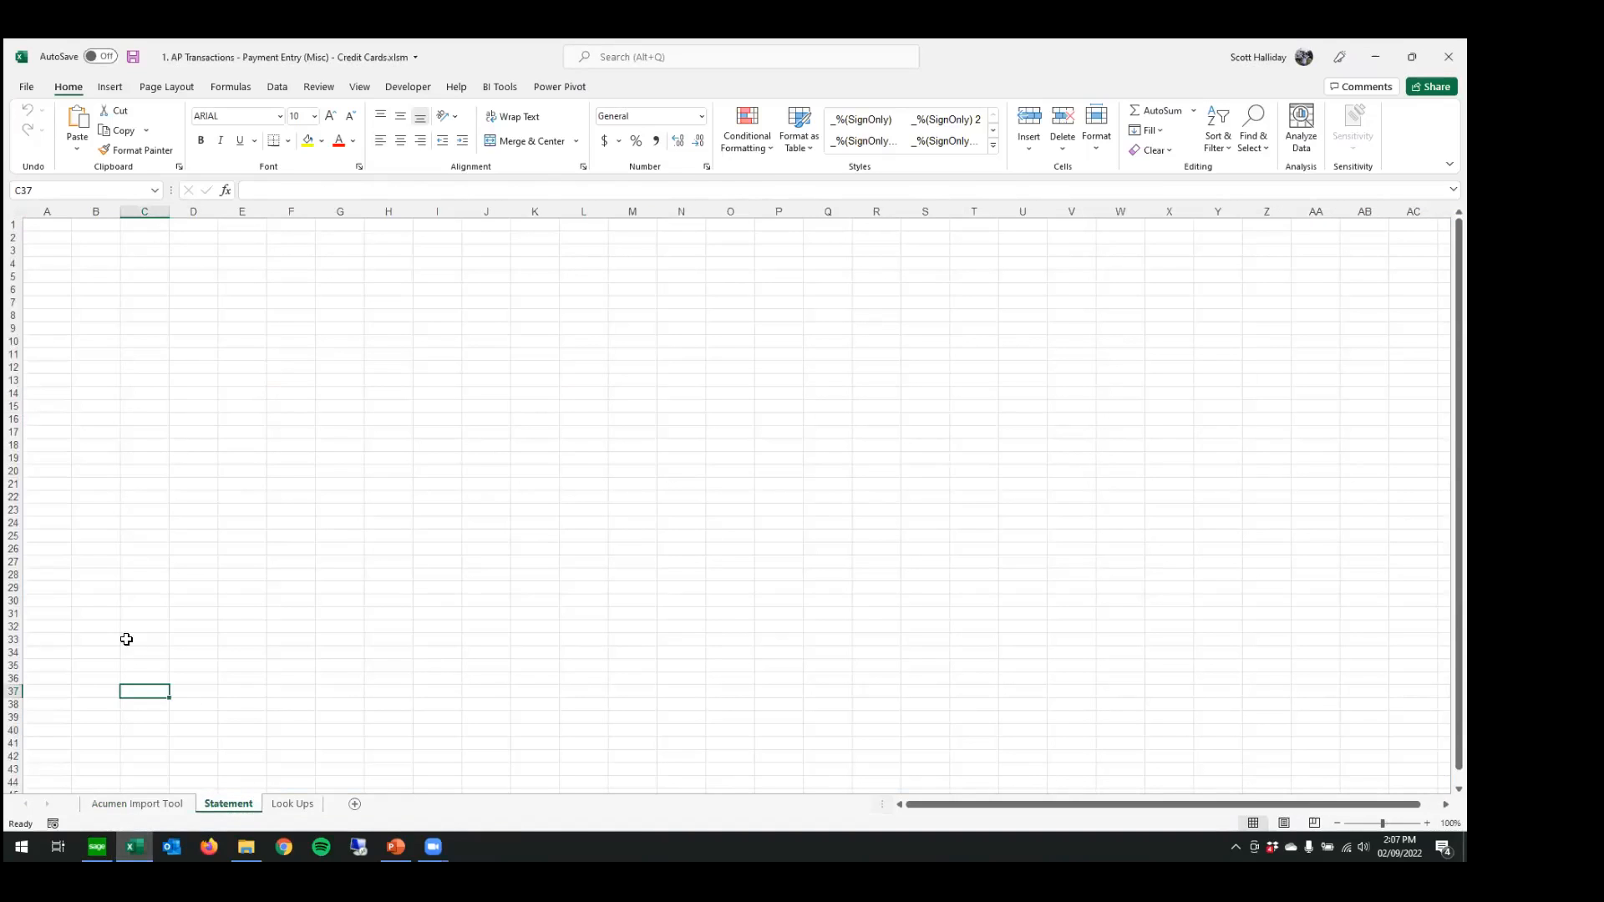
# - Open CCSample.csv from the Top Acumen Tools for 2022 folder and auto-fit the widths of columns A to C
pyautogui.click(246, 846)
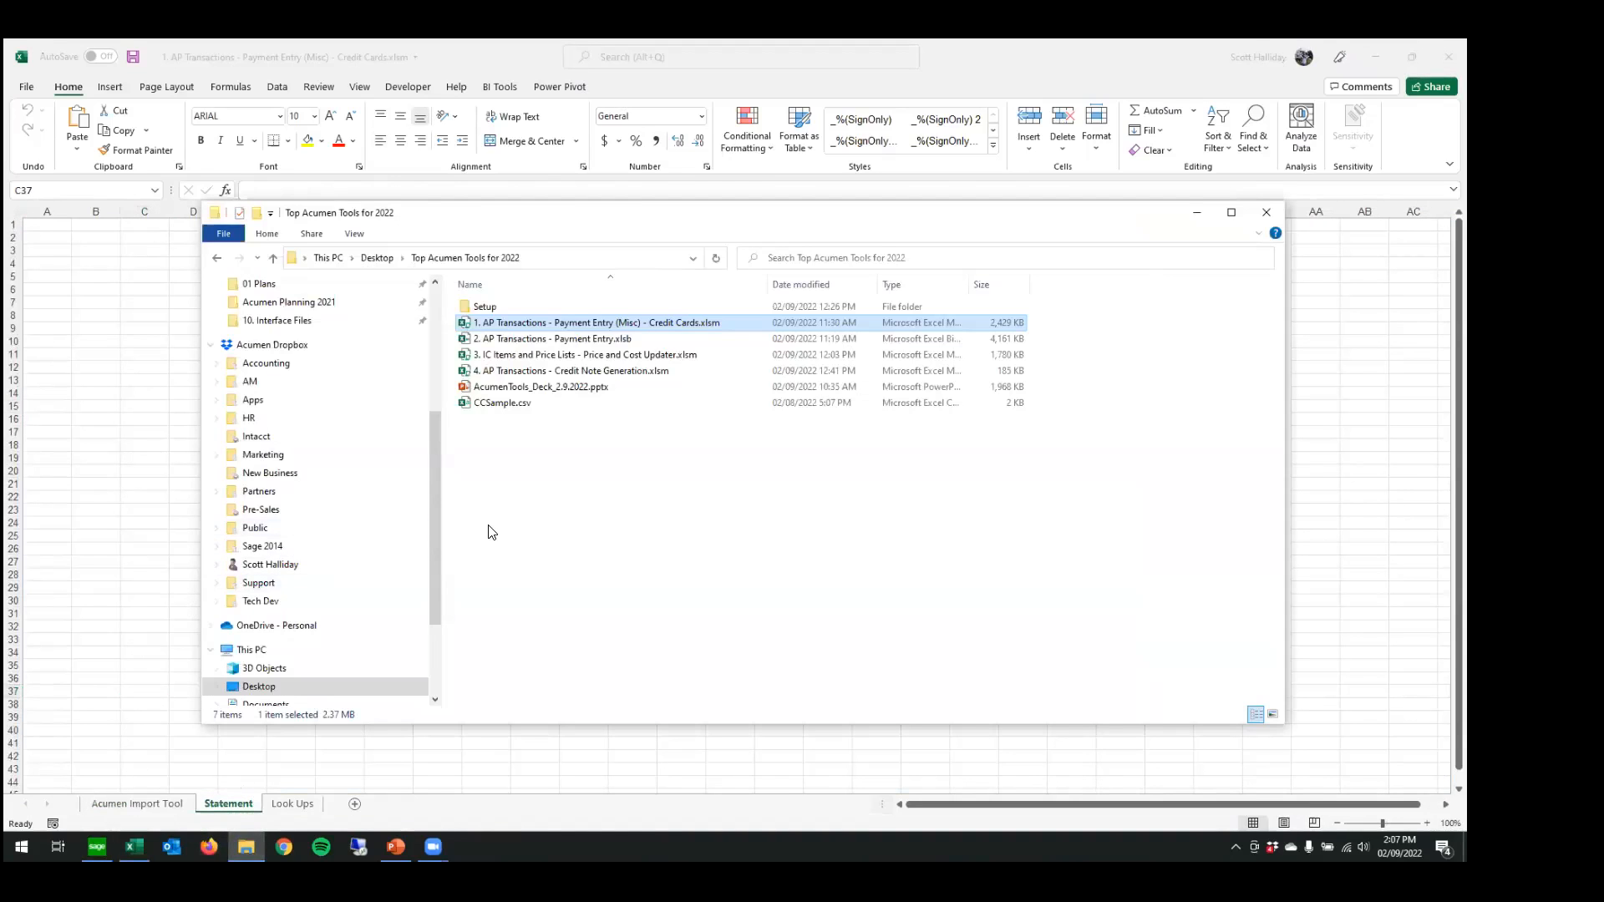
pyautogui.doubleClick(490, 404)
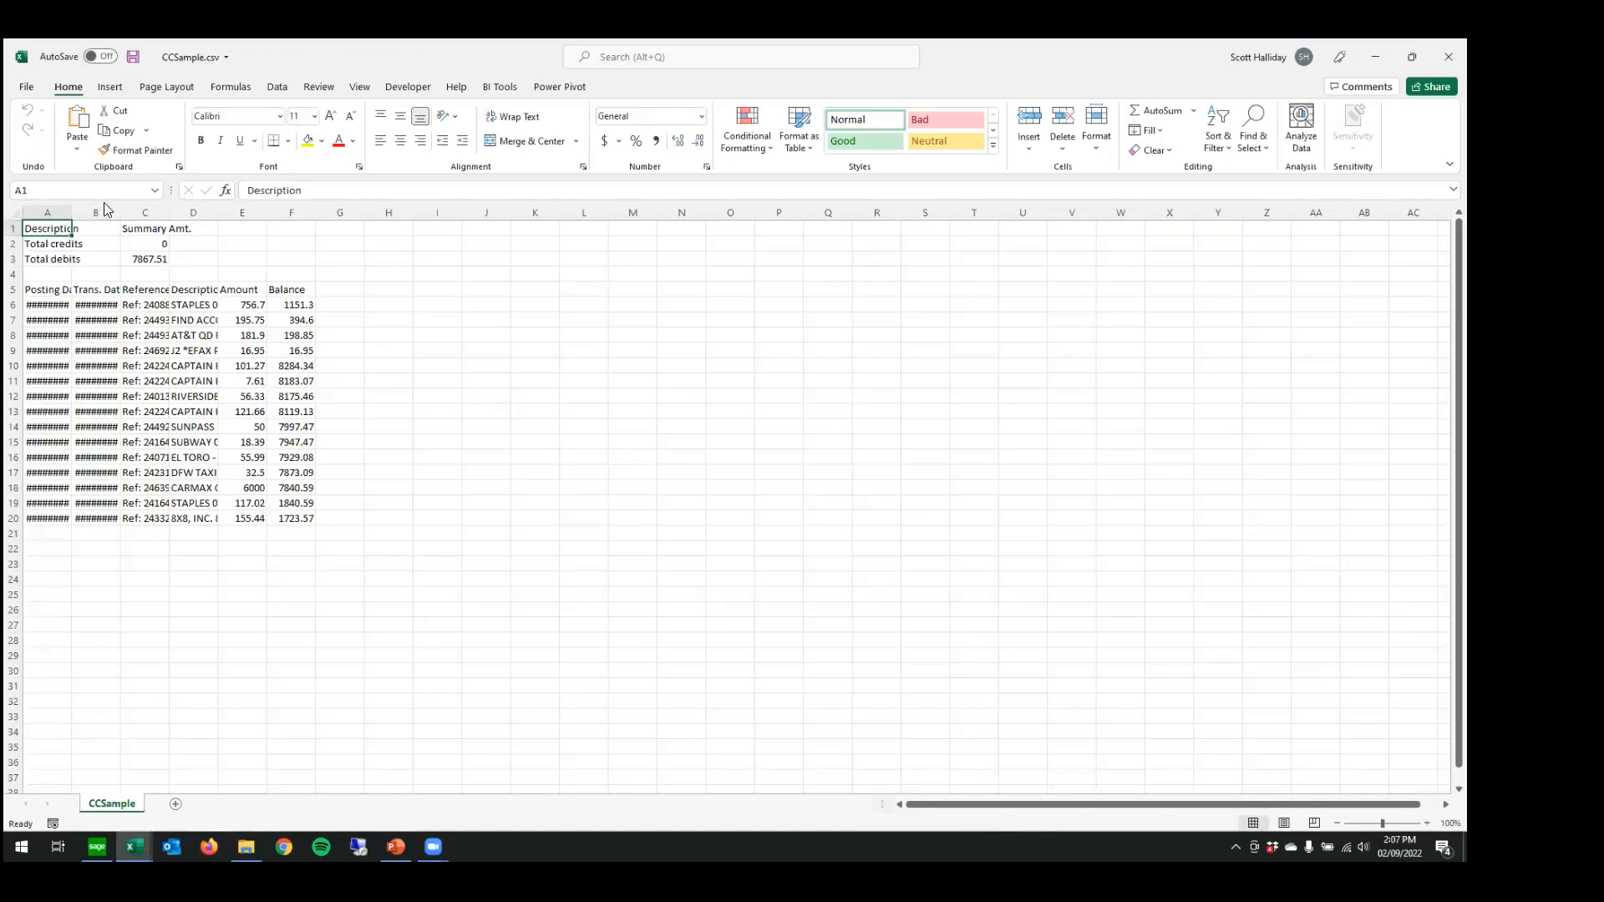
pyautogui.doubleClick(70, 211)
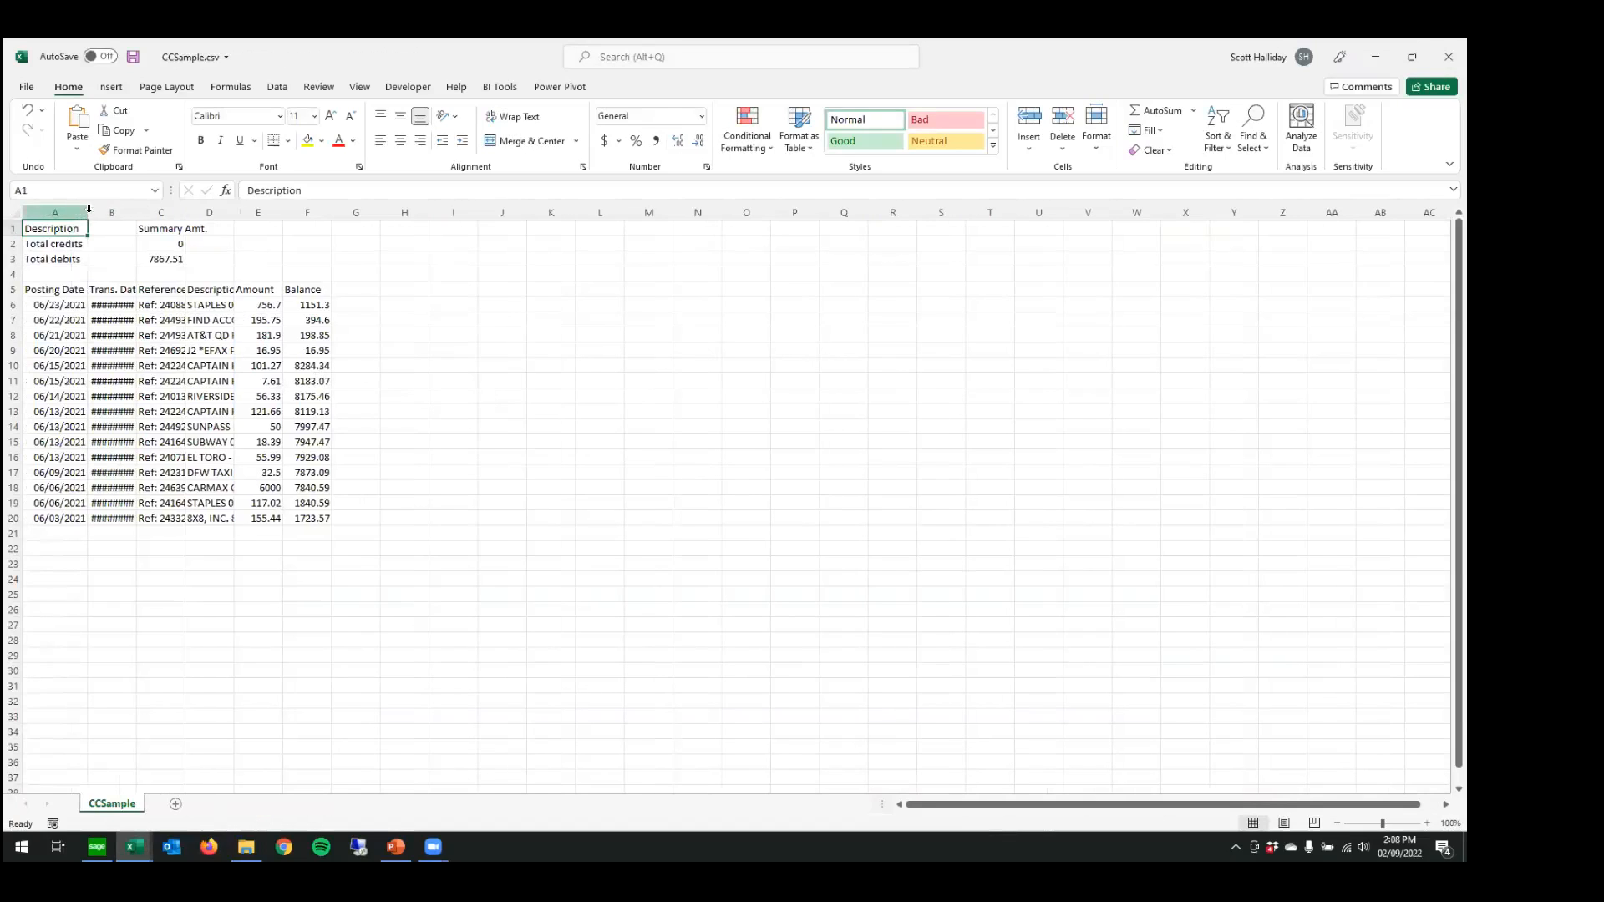
pyautogui.doubleClick(136, 210)
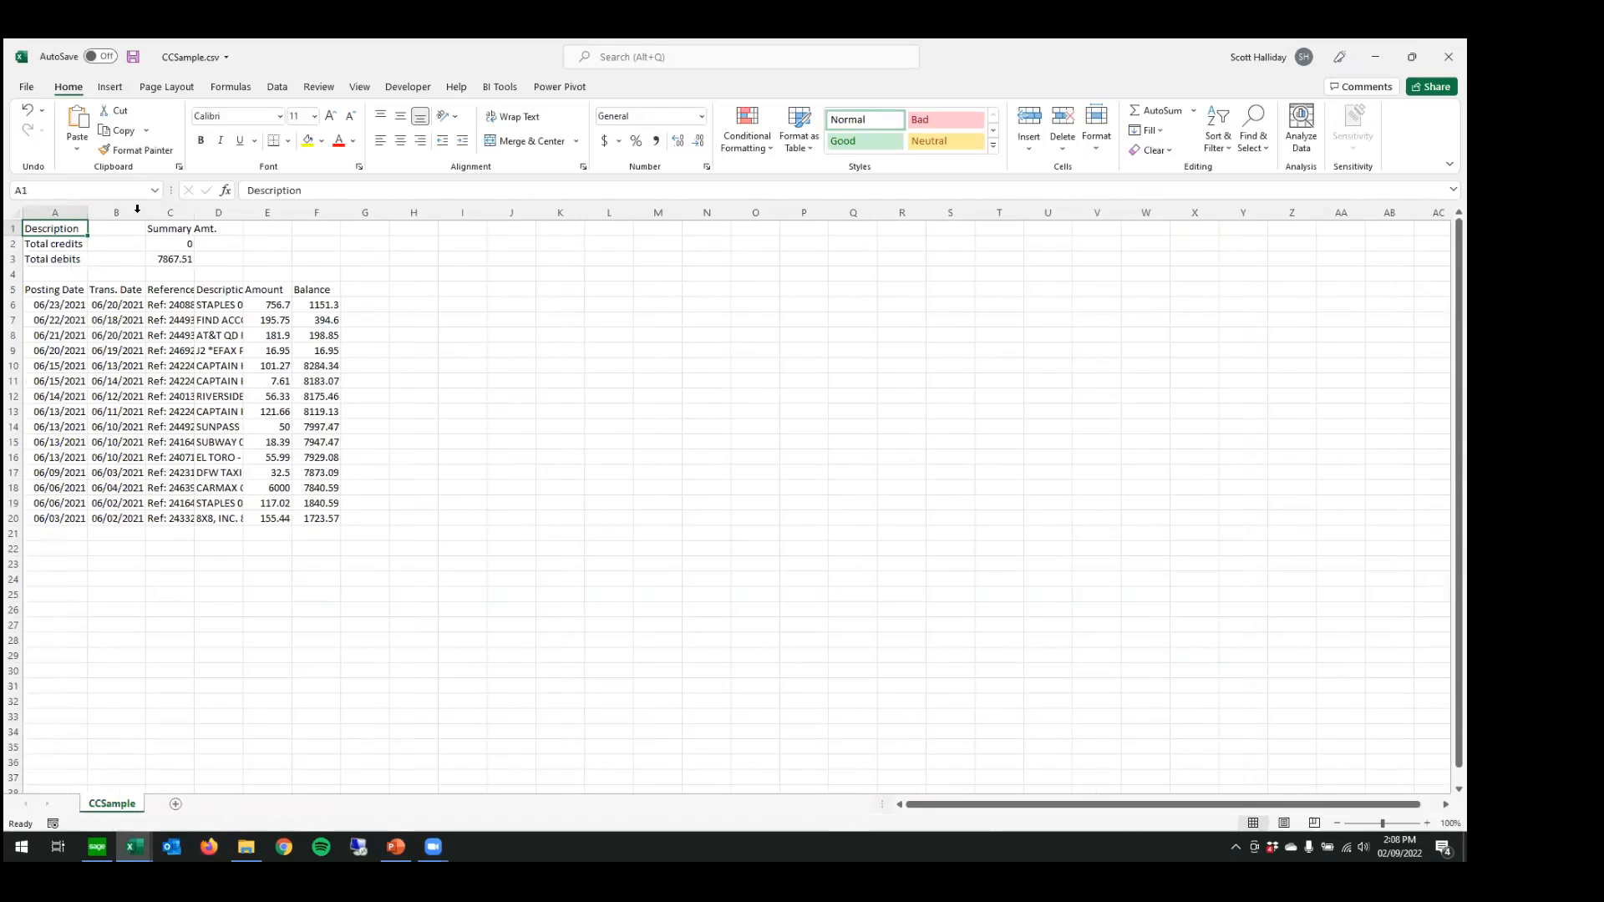
pyautogui.doubleClick(193, 211)
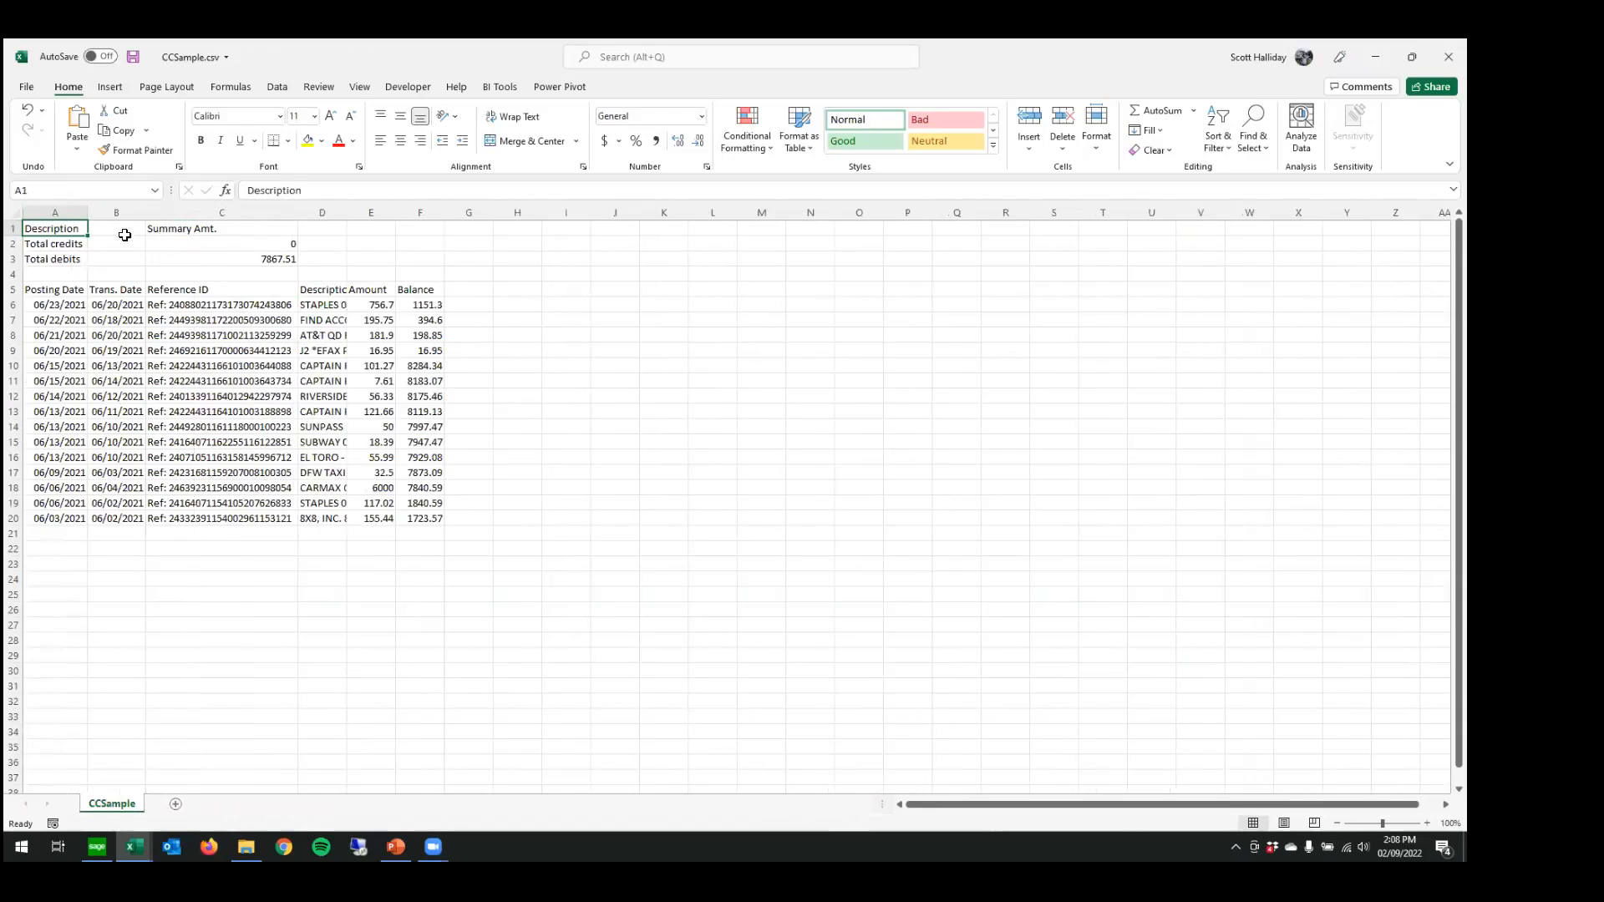
# - Copy the entire CCSample sheet into the payment workbook's Statement sheet at cell A1, and return to the Acumen Import Tool sheet
pyautogui.click(12, 210)
pyautogui.rightClick(161, 335)
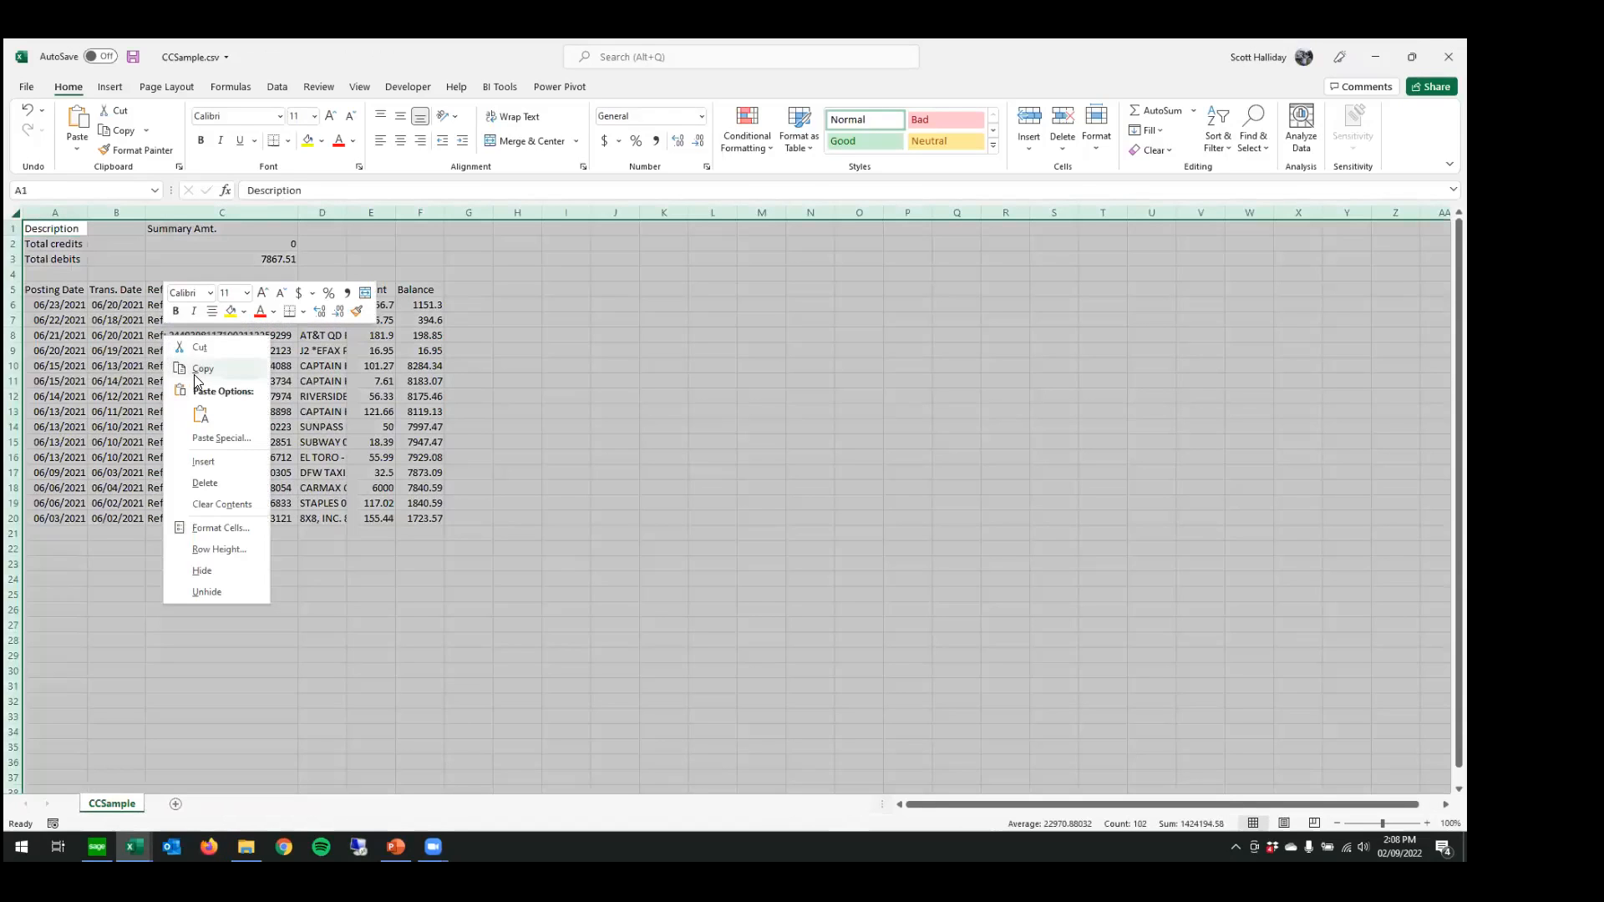
pyautogui.click(199, 368)
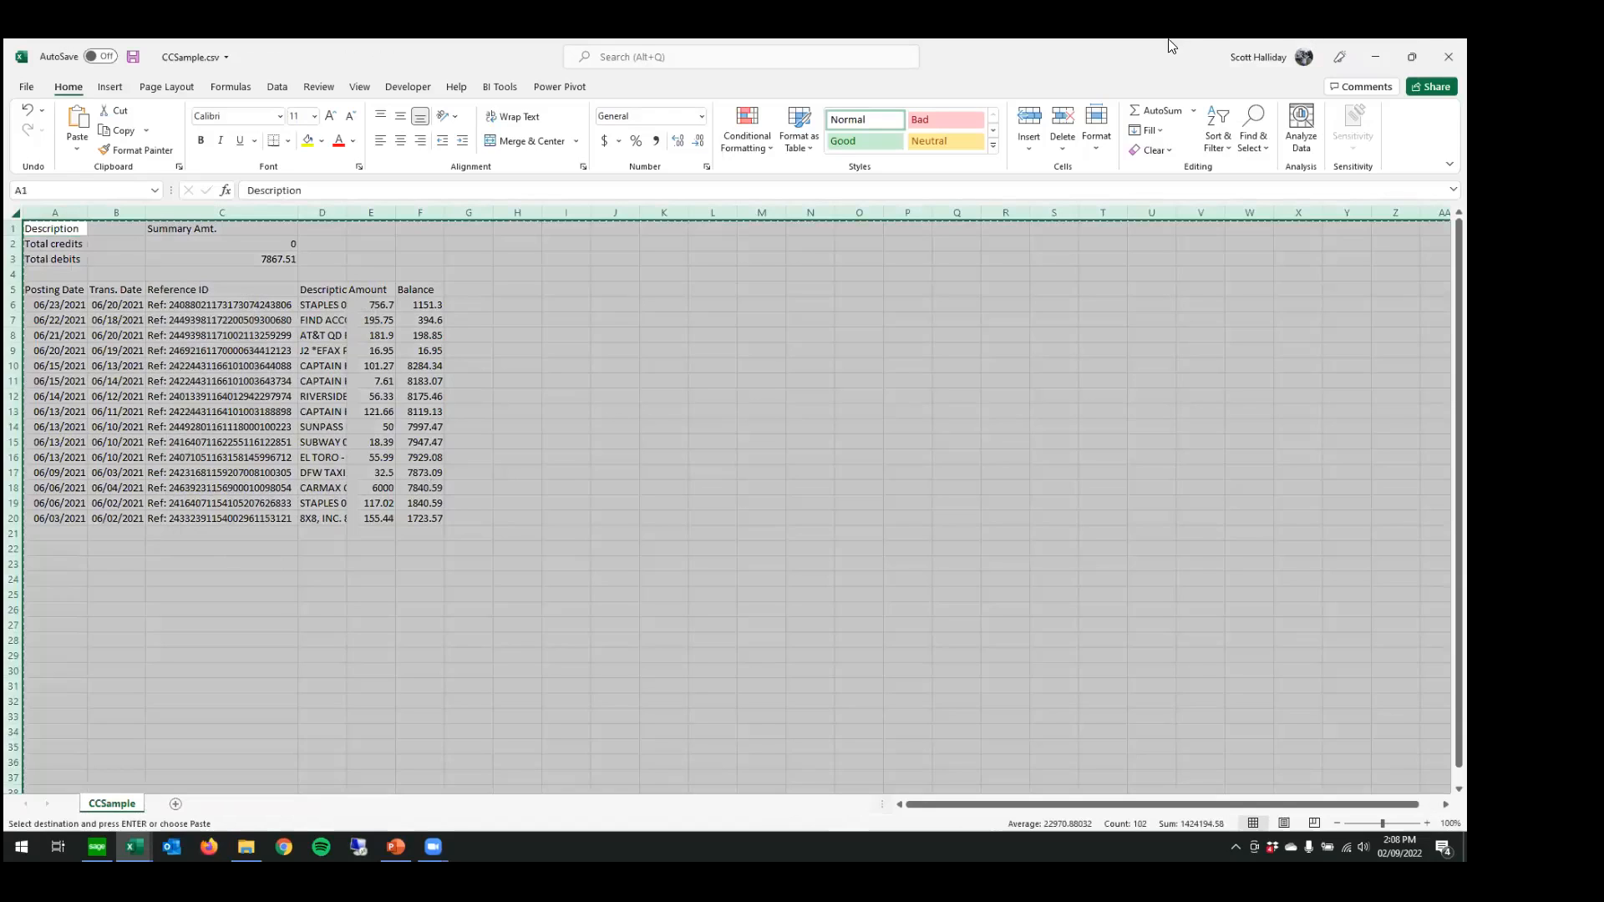
pyautogui.hotkey('alt', 'Tab')
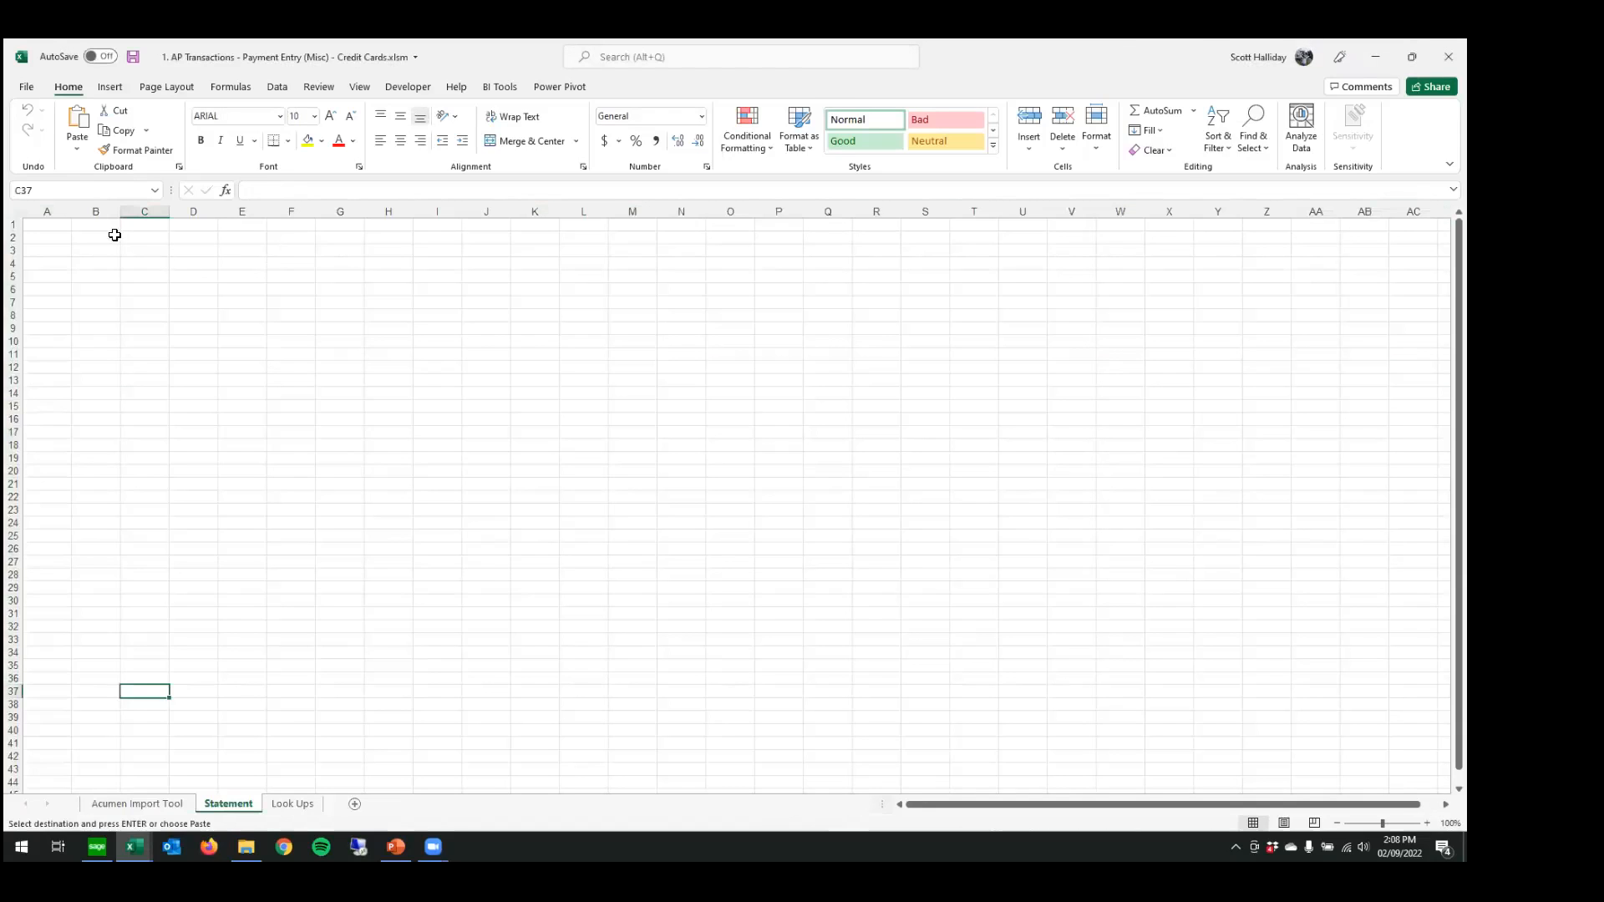
pyautogui.click(36, 223)
pyautogui.rightClick(35, 222)
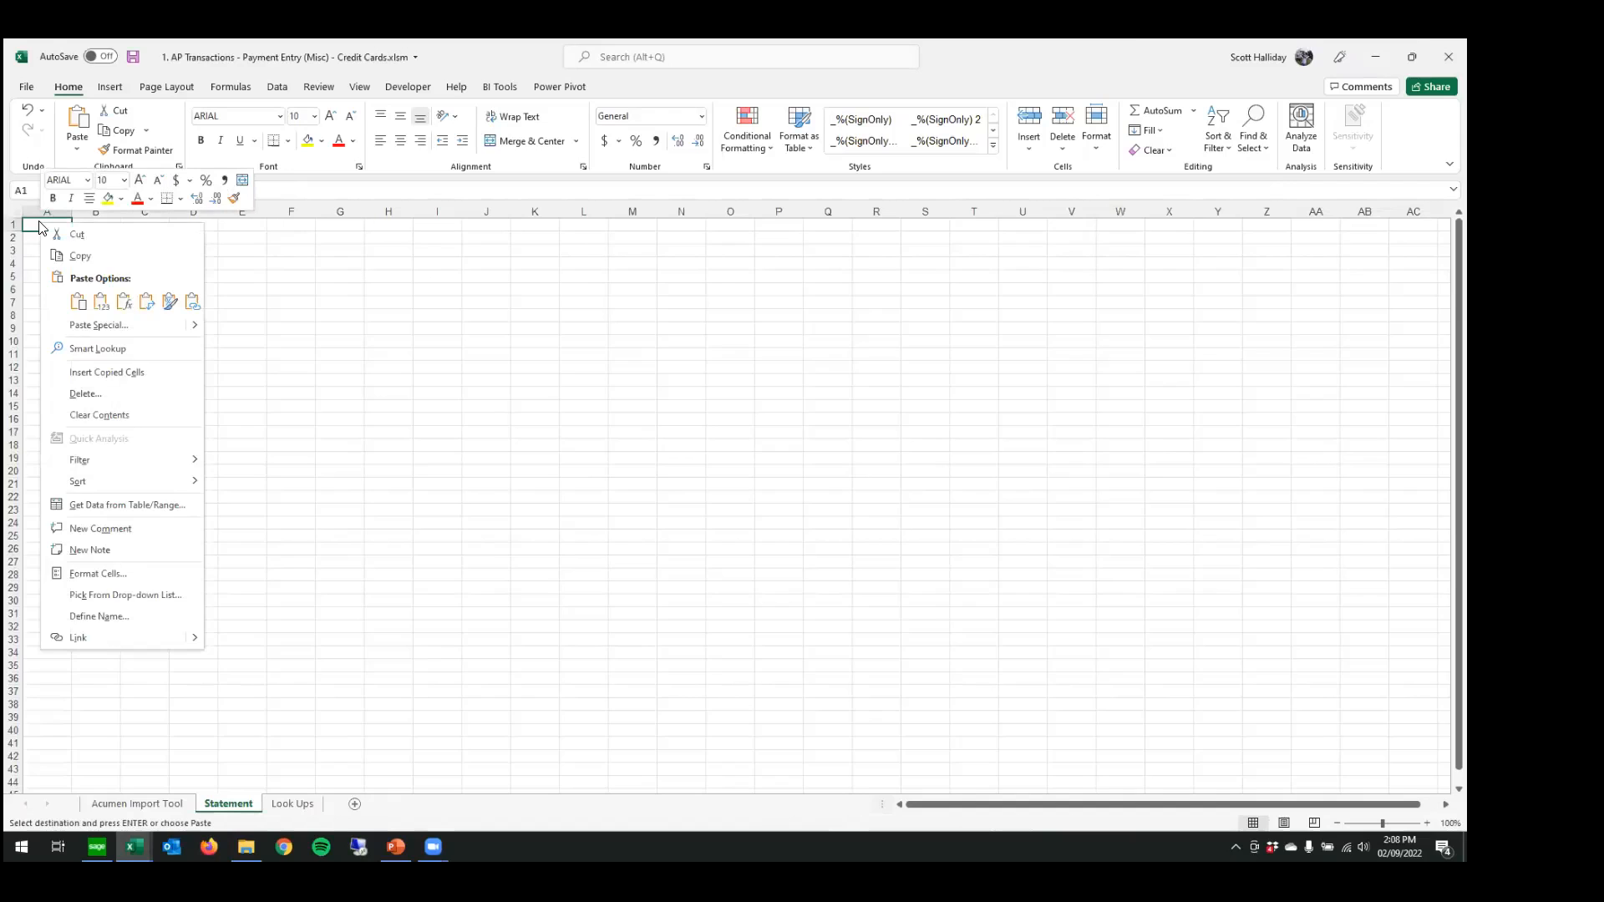
pyautogui.click(76, 302)
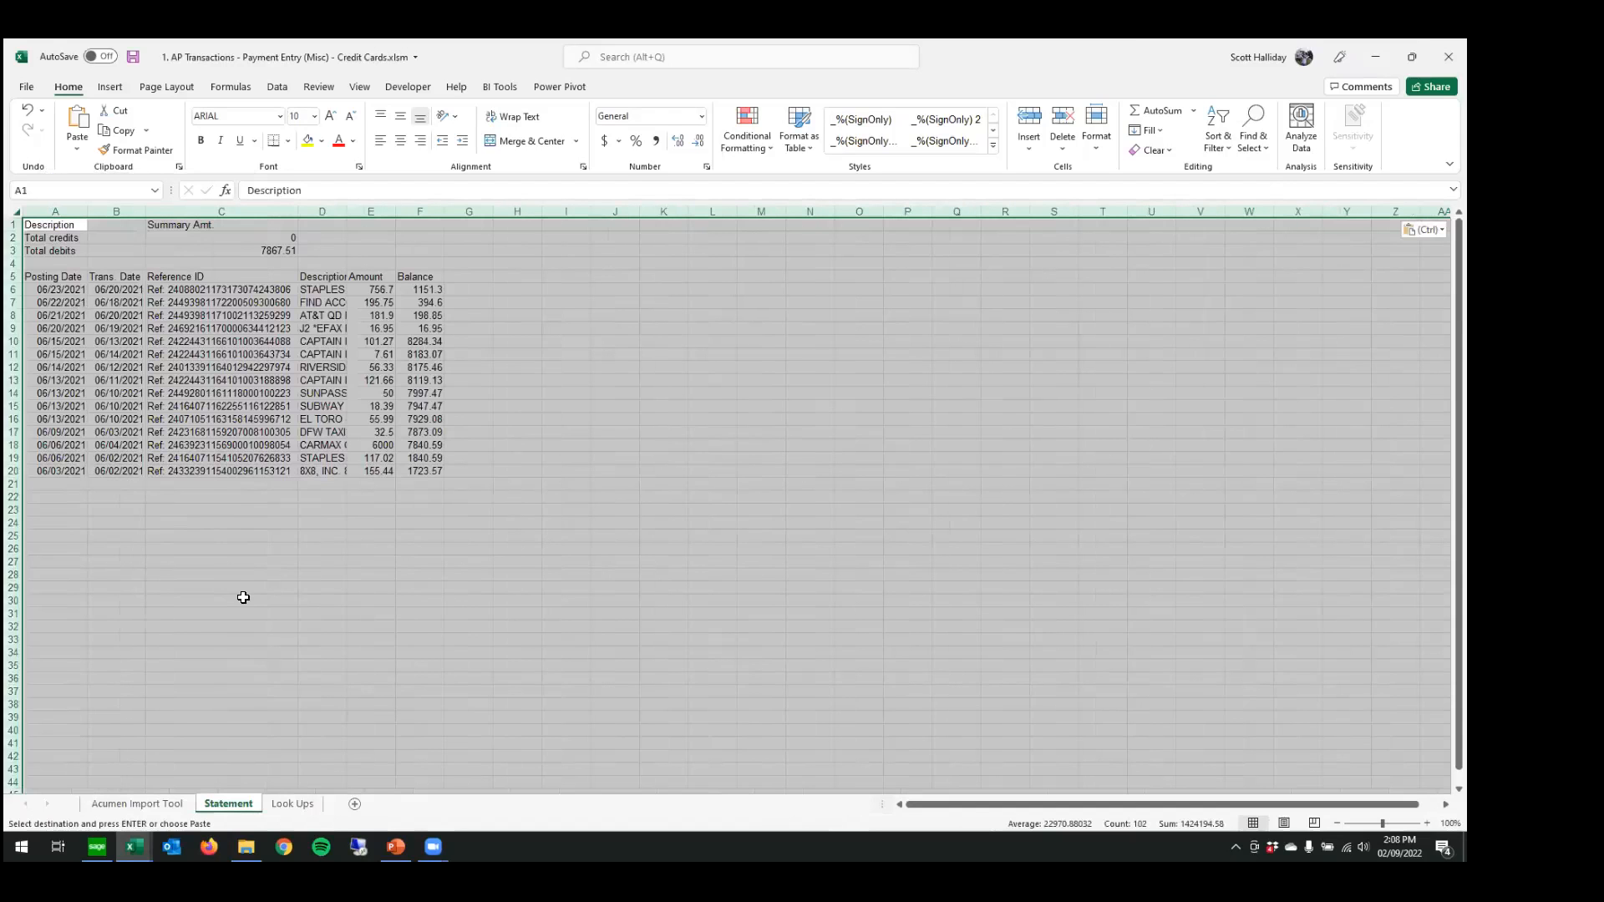
pyautogui.click(243, 598)
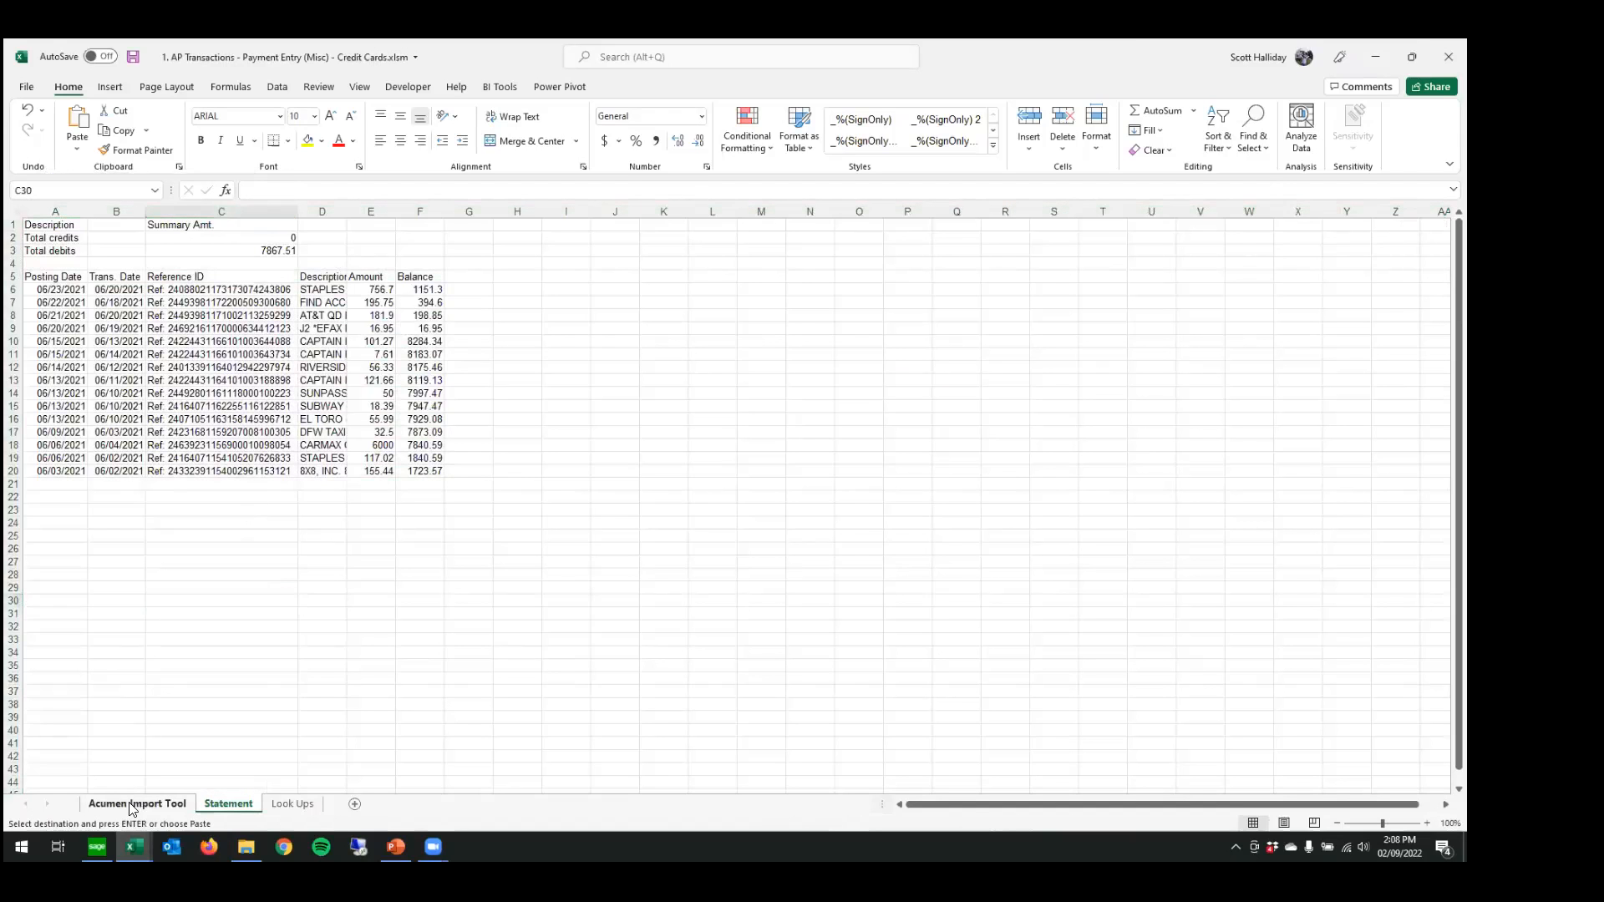
pyautogui.click(135, 804)
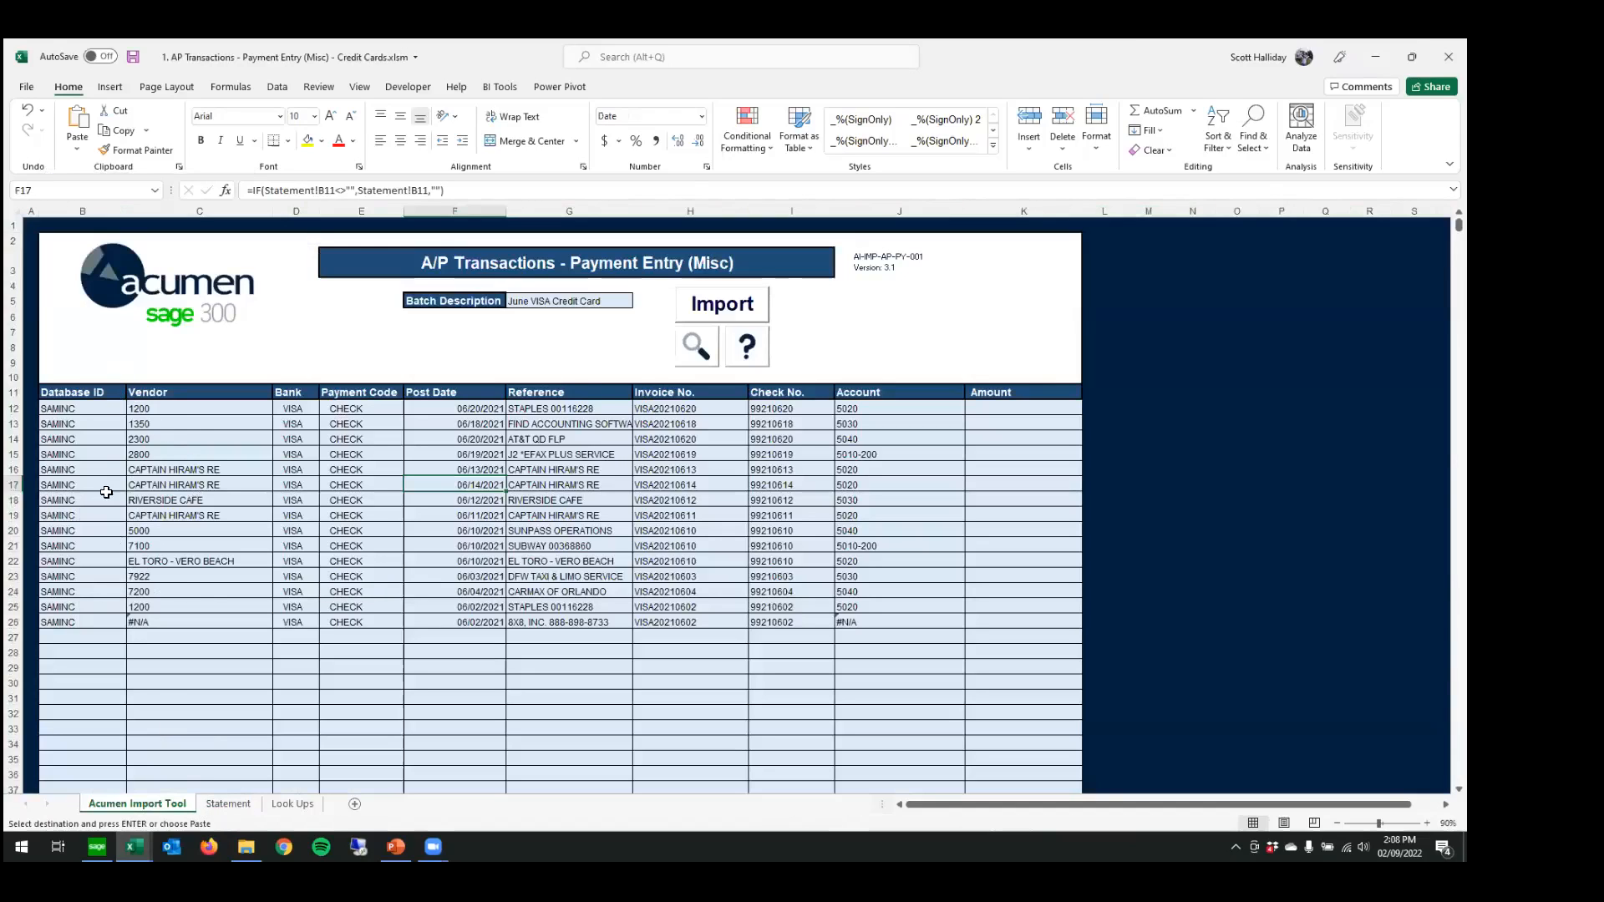
# - Inspect the Reference formula in G12 and its source Description column D on the Statement sheet, and return to the Acumen Import Tool sheet
pyautogui.click(572, 409)
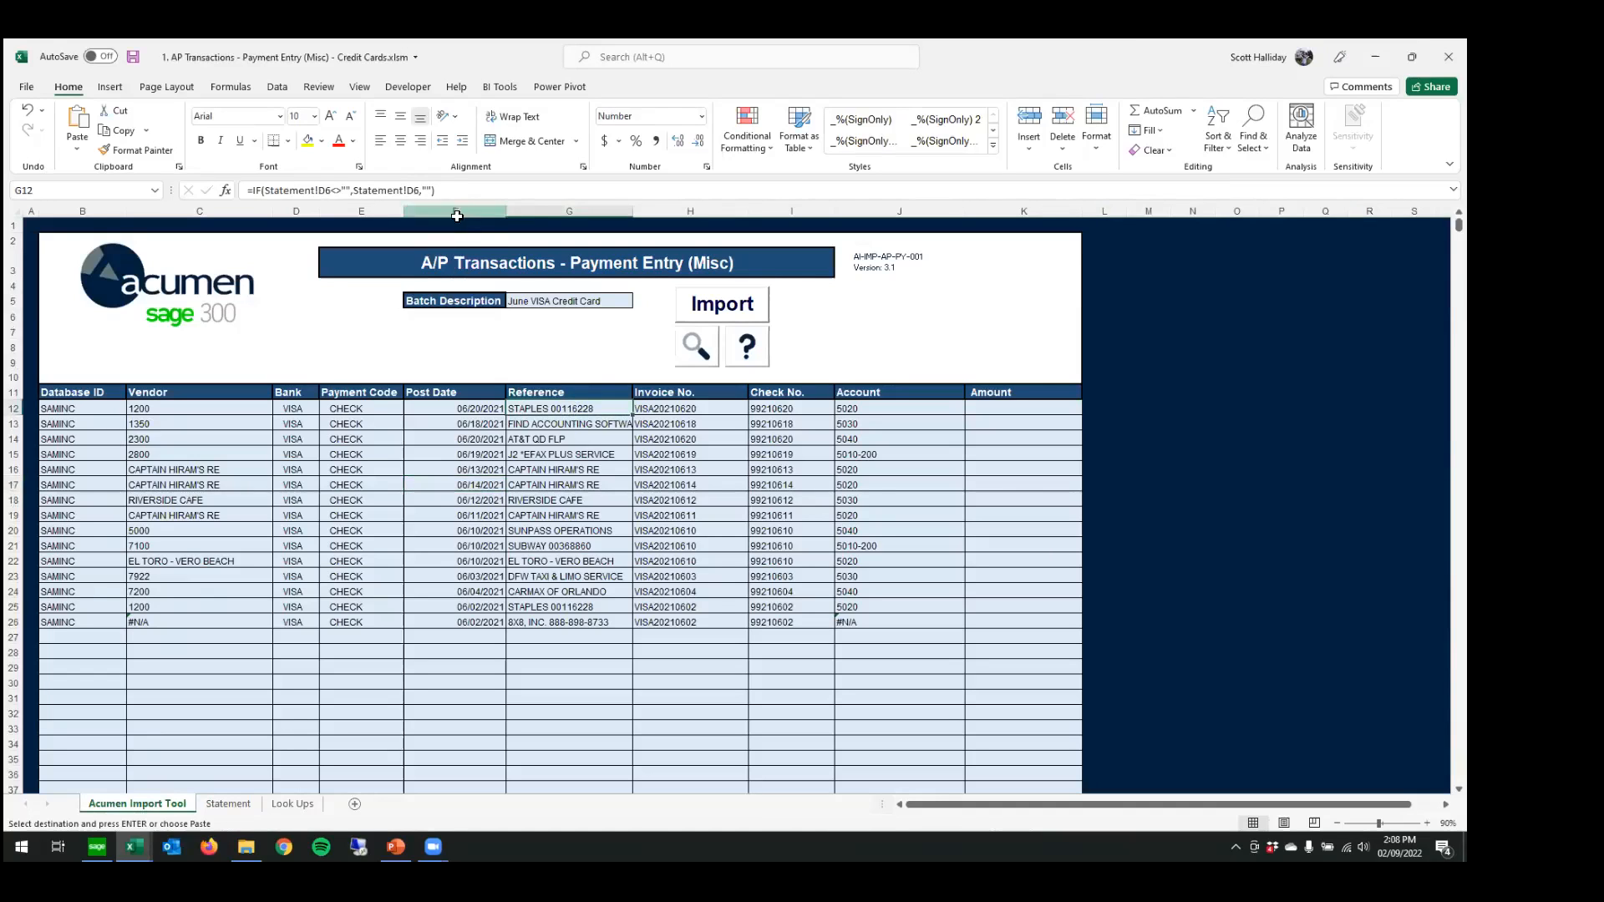
pyautogui.click(403, 190)
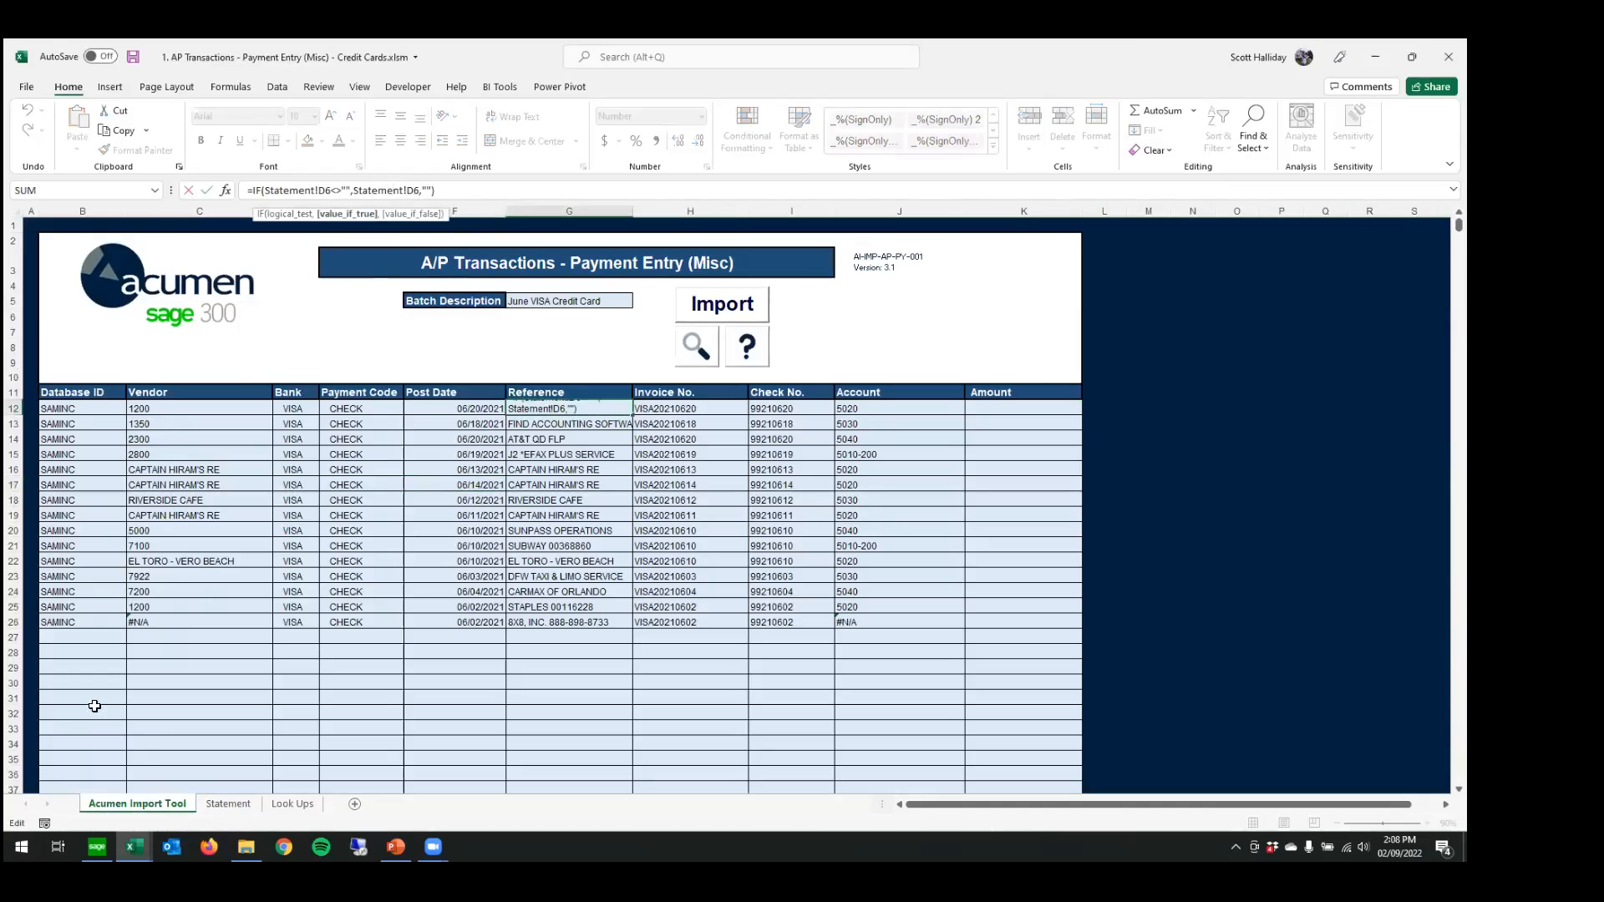
pyautogui.press('Escape')
pyautogui.click(228, 803)
pyautogui.click(325, 274)
pyautogui.doubleClick(349, 207)
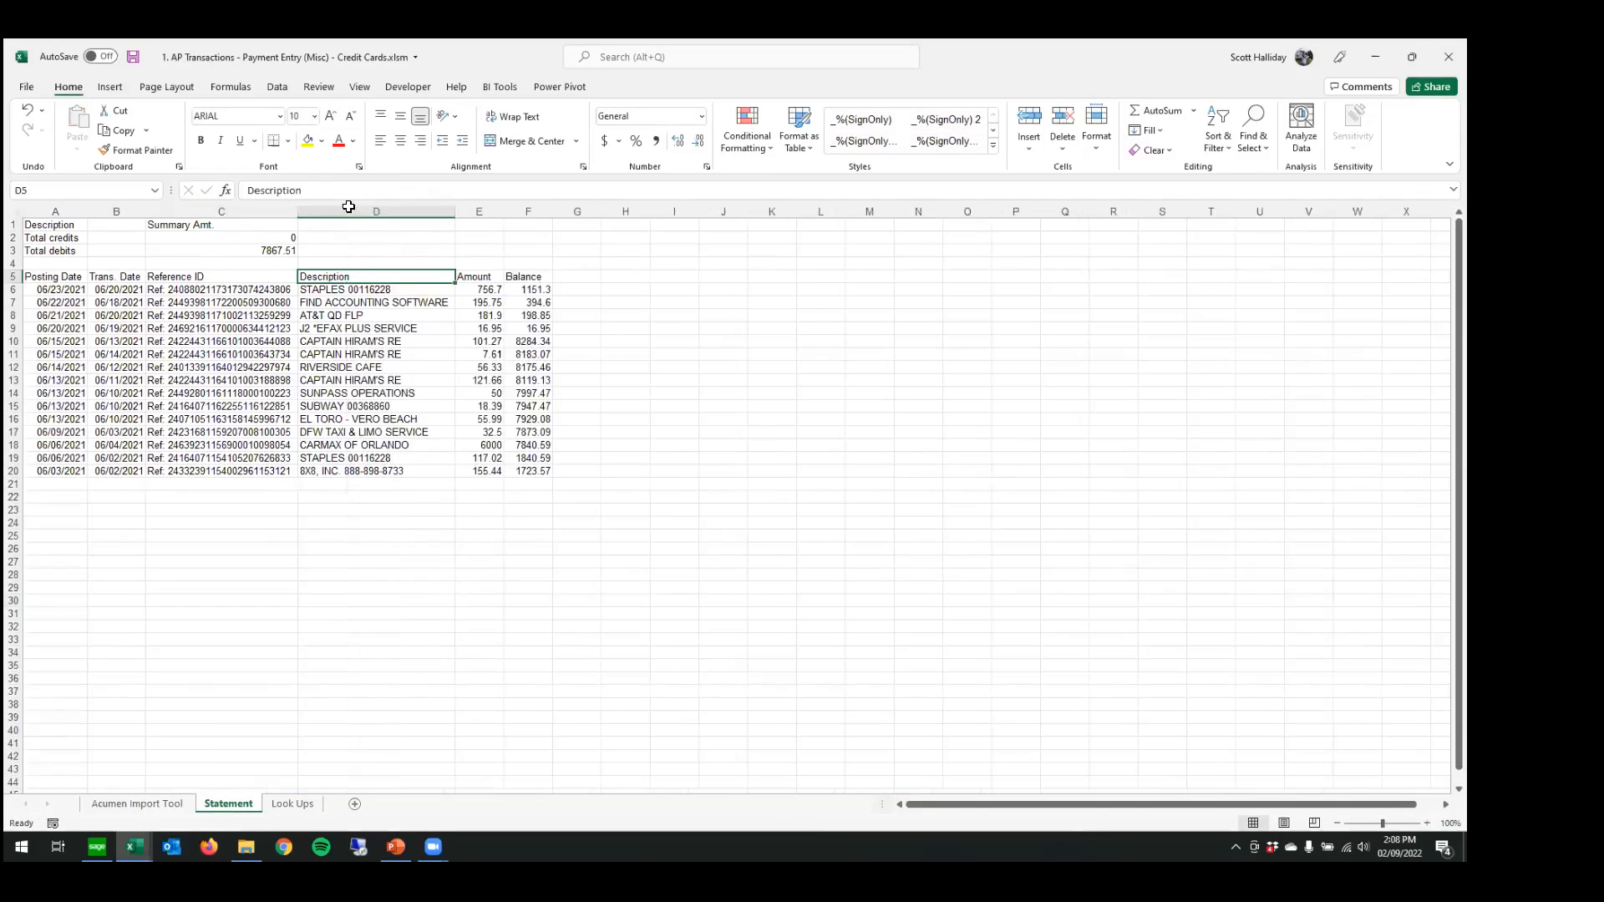
pyautogui.click(348, 212)
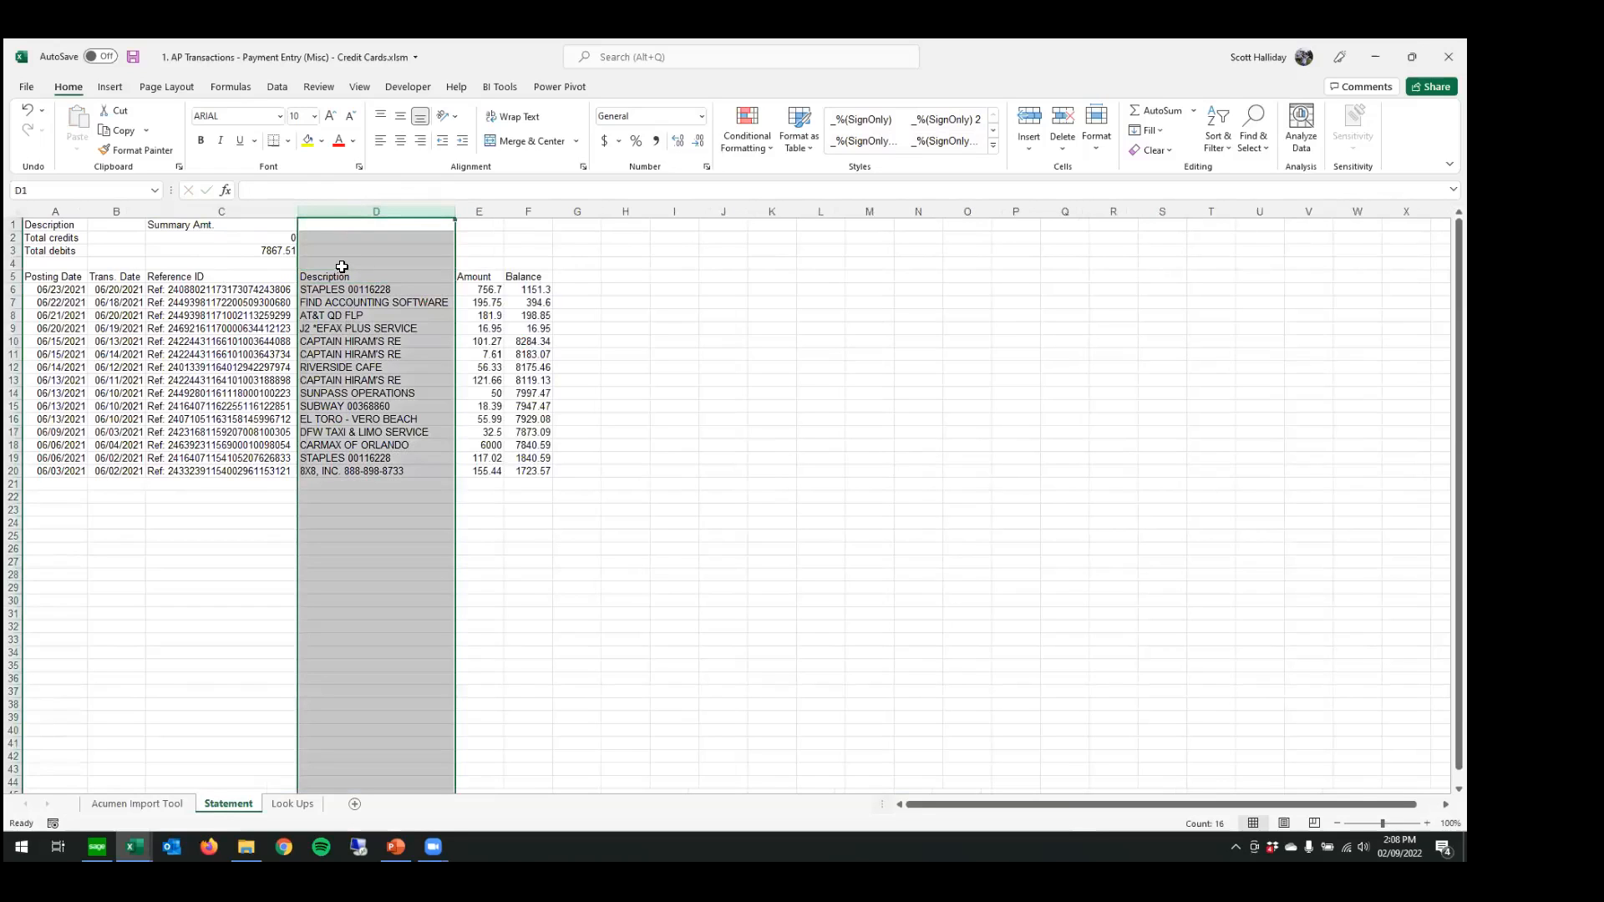
pyautogui.click(122, 803)
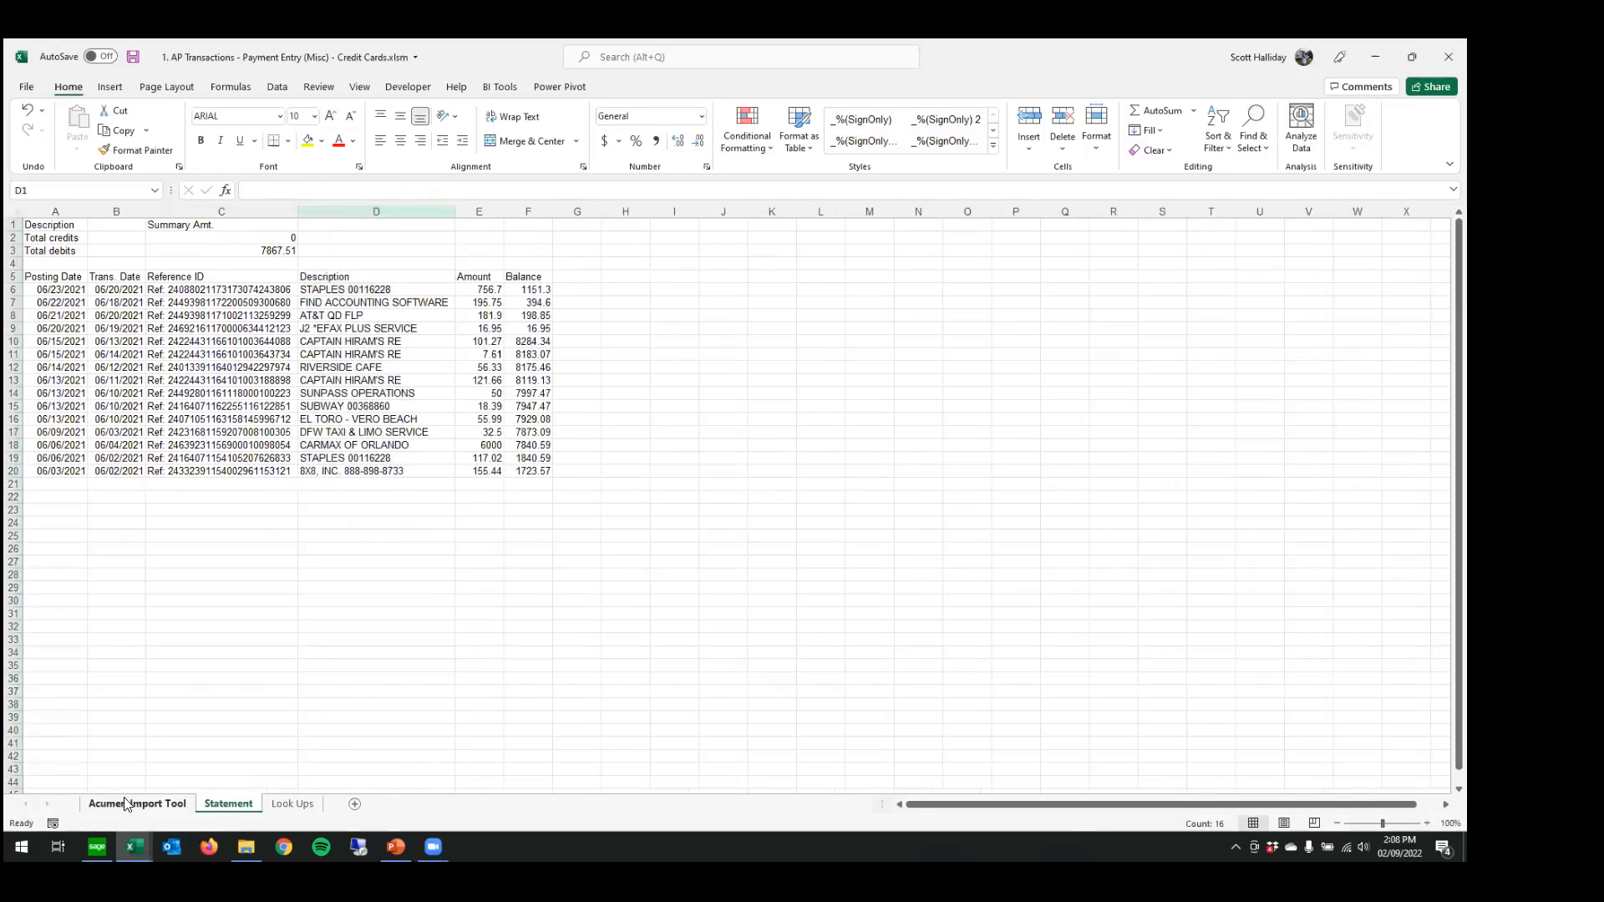
# - Link Amount cell K12 to Statement!E6 and fill the formula down to K26
pyautogui.click(1055, 406)
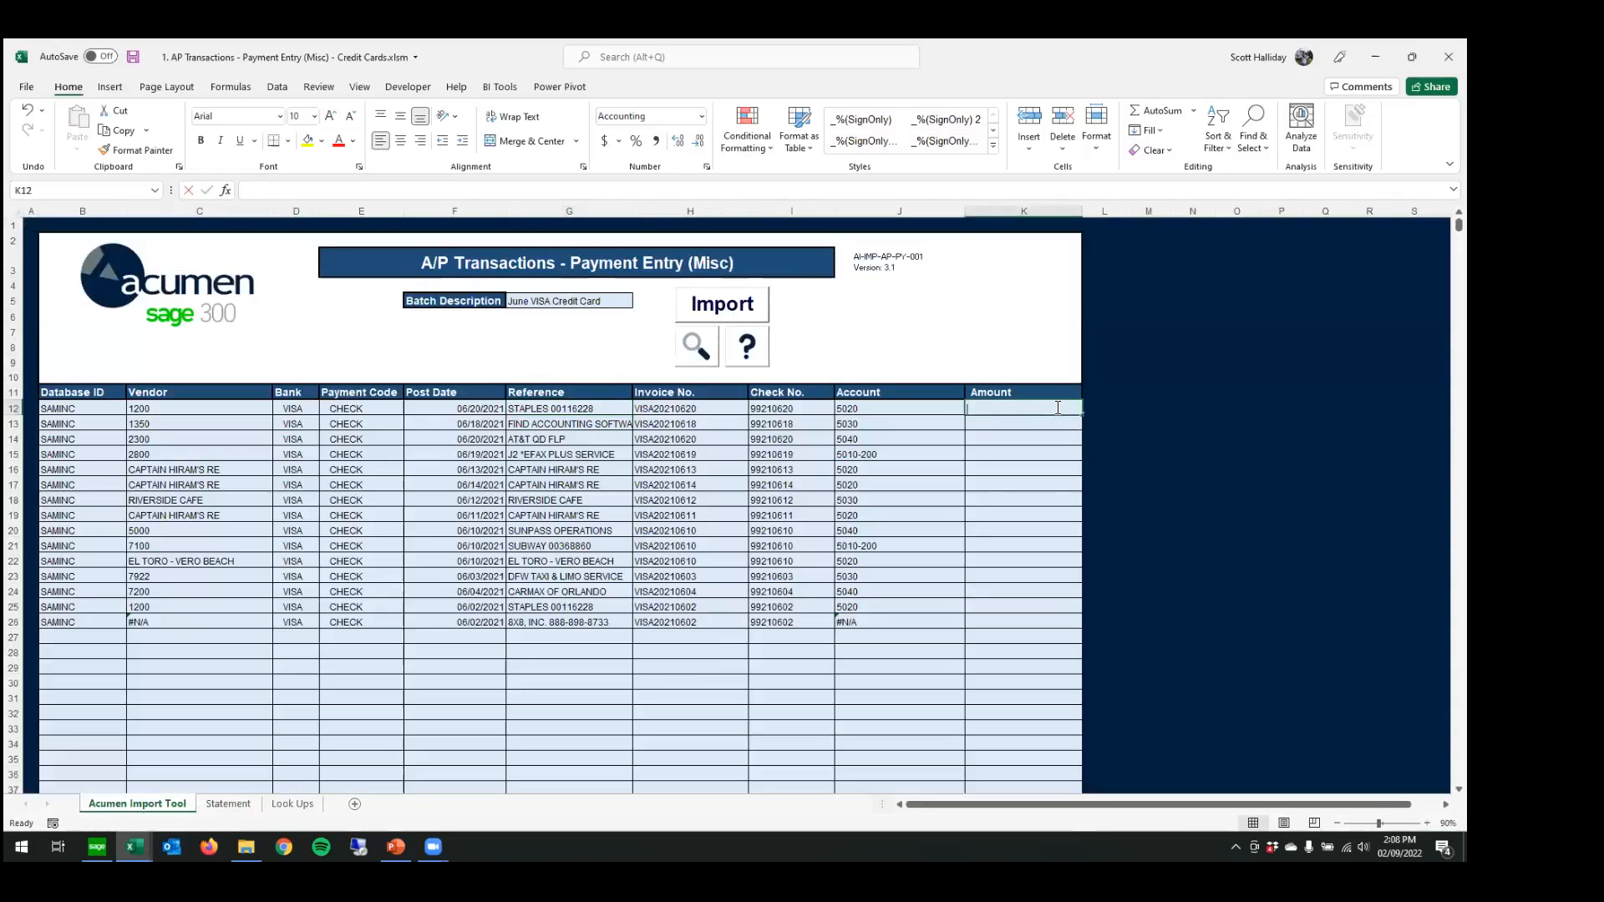
pyautogui.write('=')
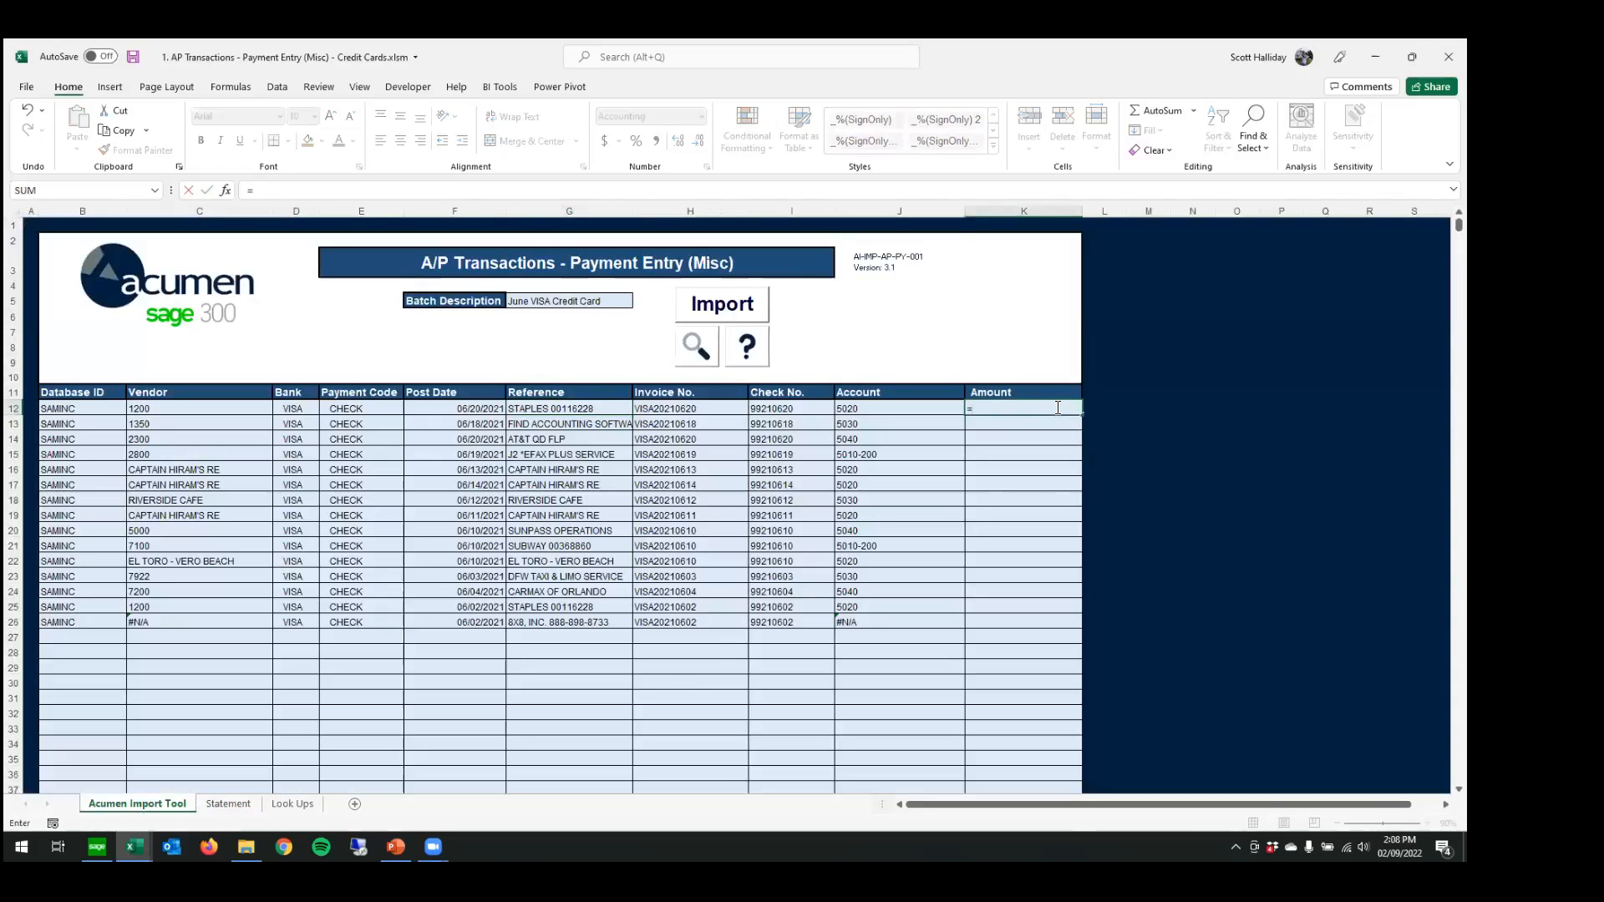
pyautogui.click(234, 803)
pyautogui.click(490, 288)
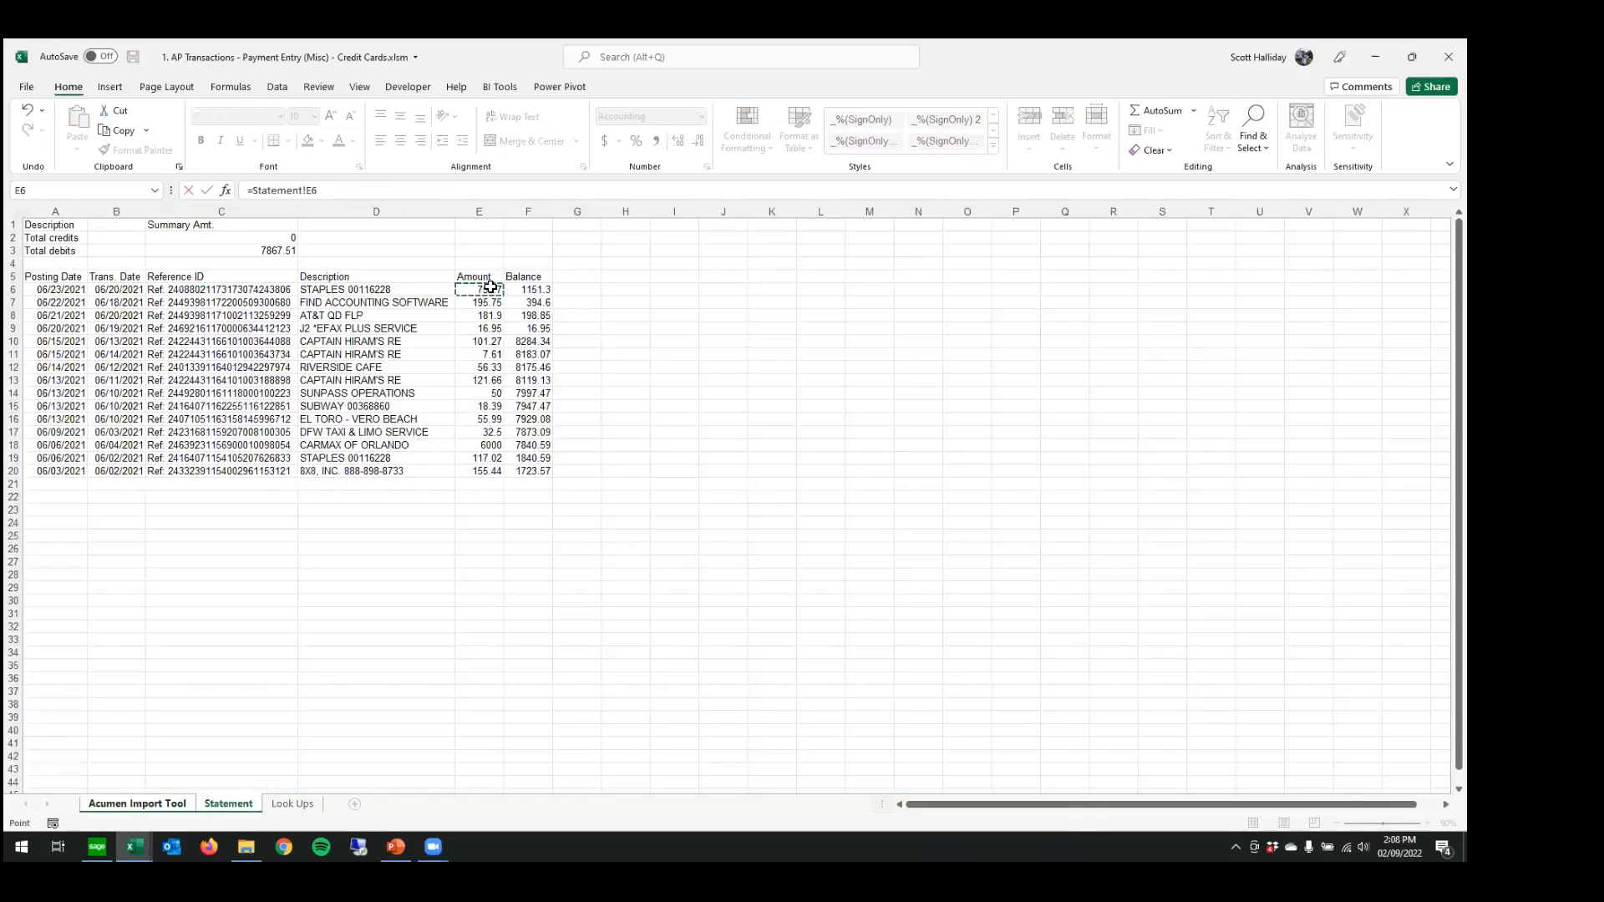
pyautogui.press('Return')
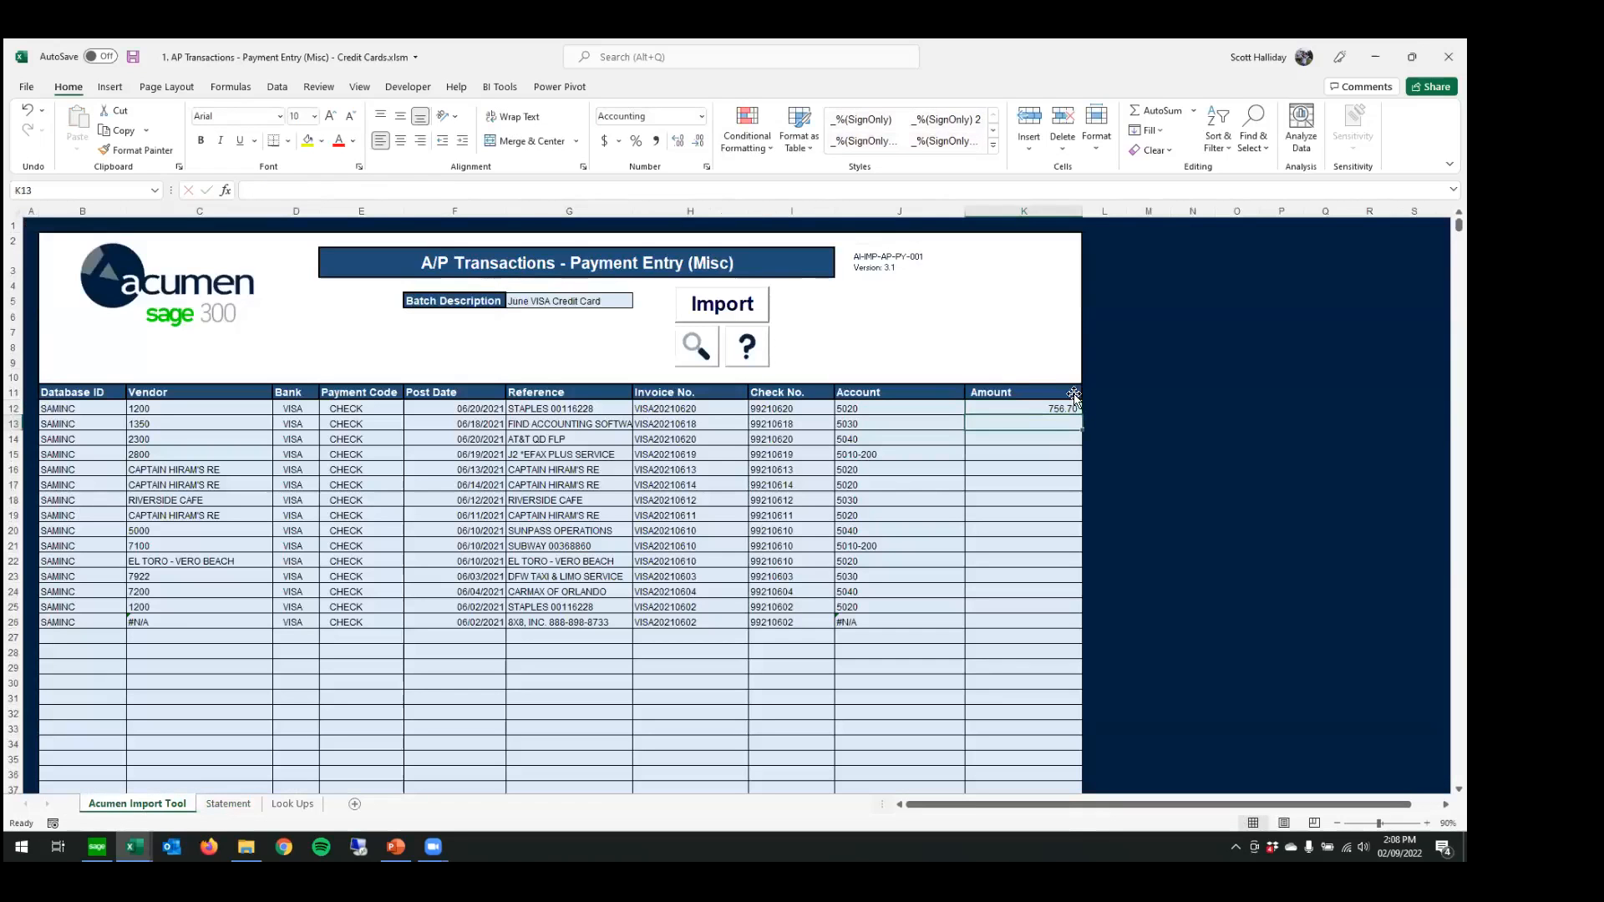
pyautogui.click(1061, 408)
pyautogui.moveTo(1082, 416); pyautogui.dragTo(1087, 631)
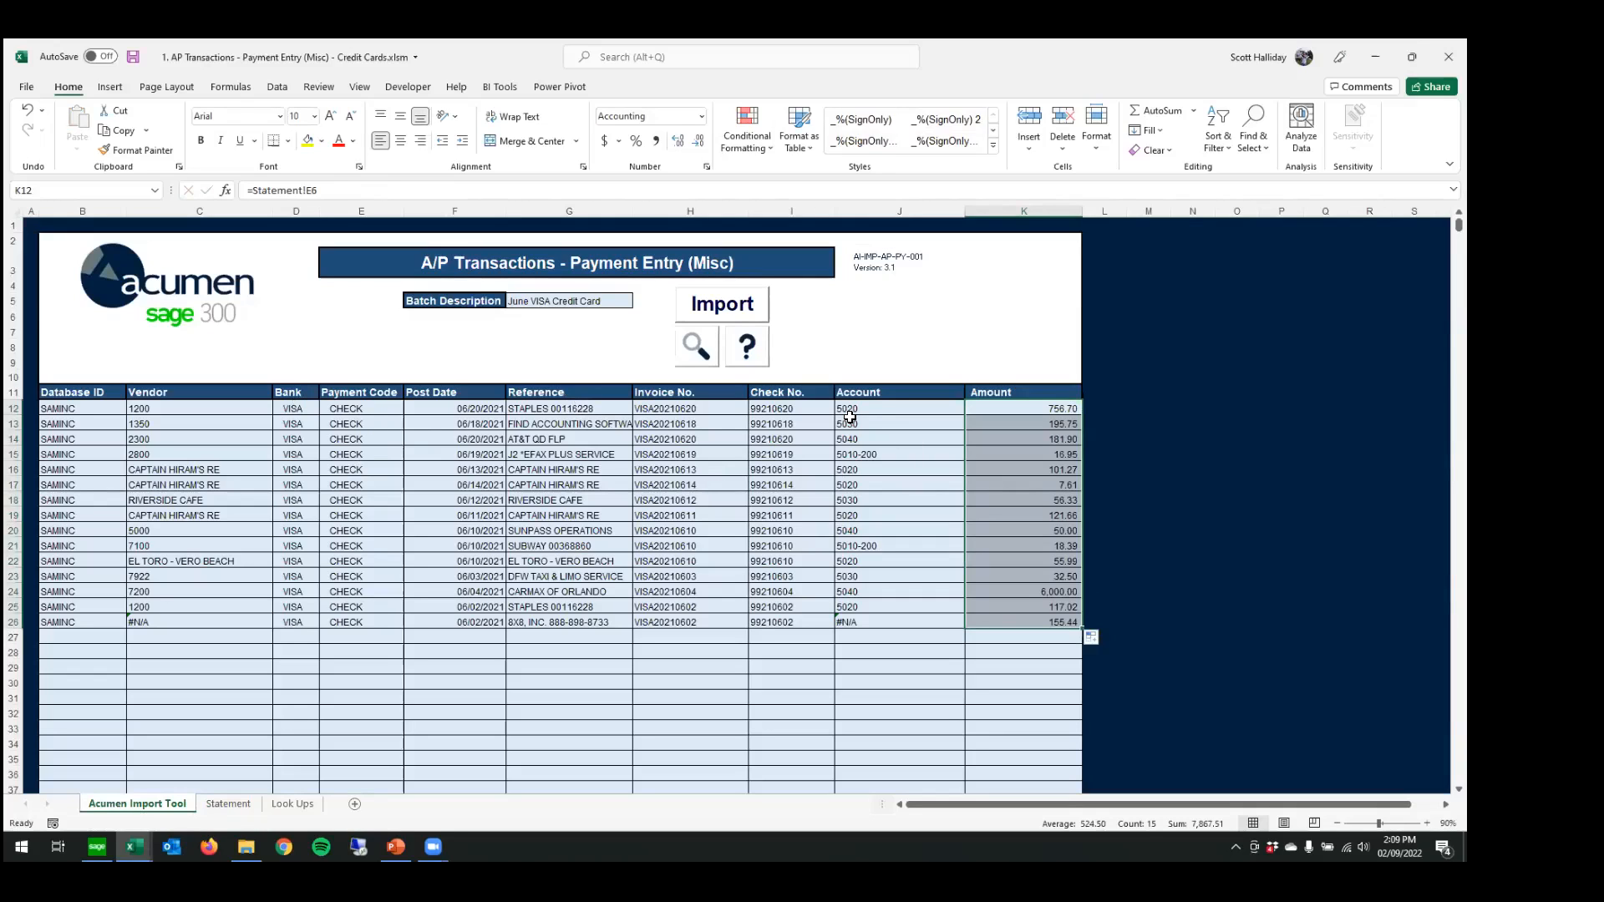
# - Examine the Account lookup formula in J12 and the Reference, Account and Vendor columns on the Look Ups sheet, and return to the import sheet
pyautogui.click(535, 405)
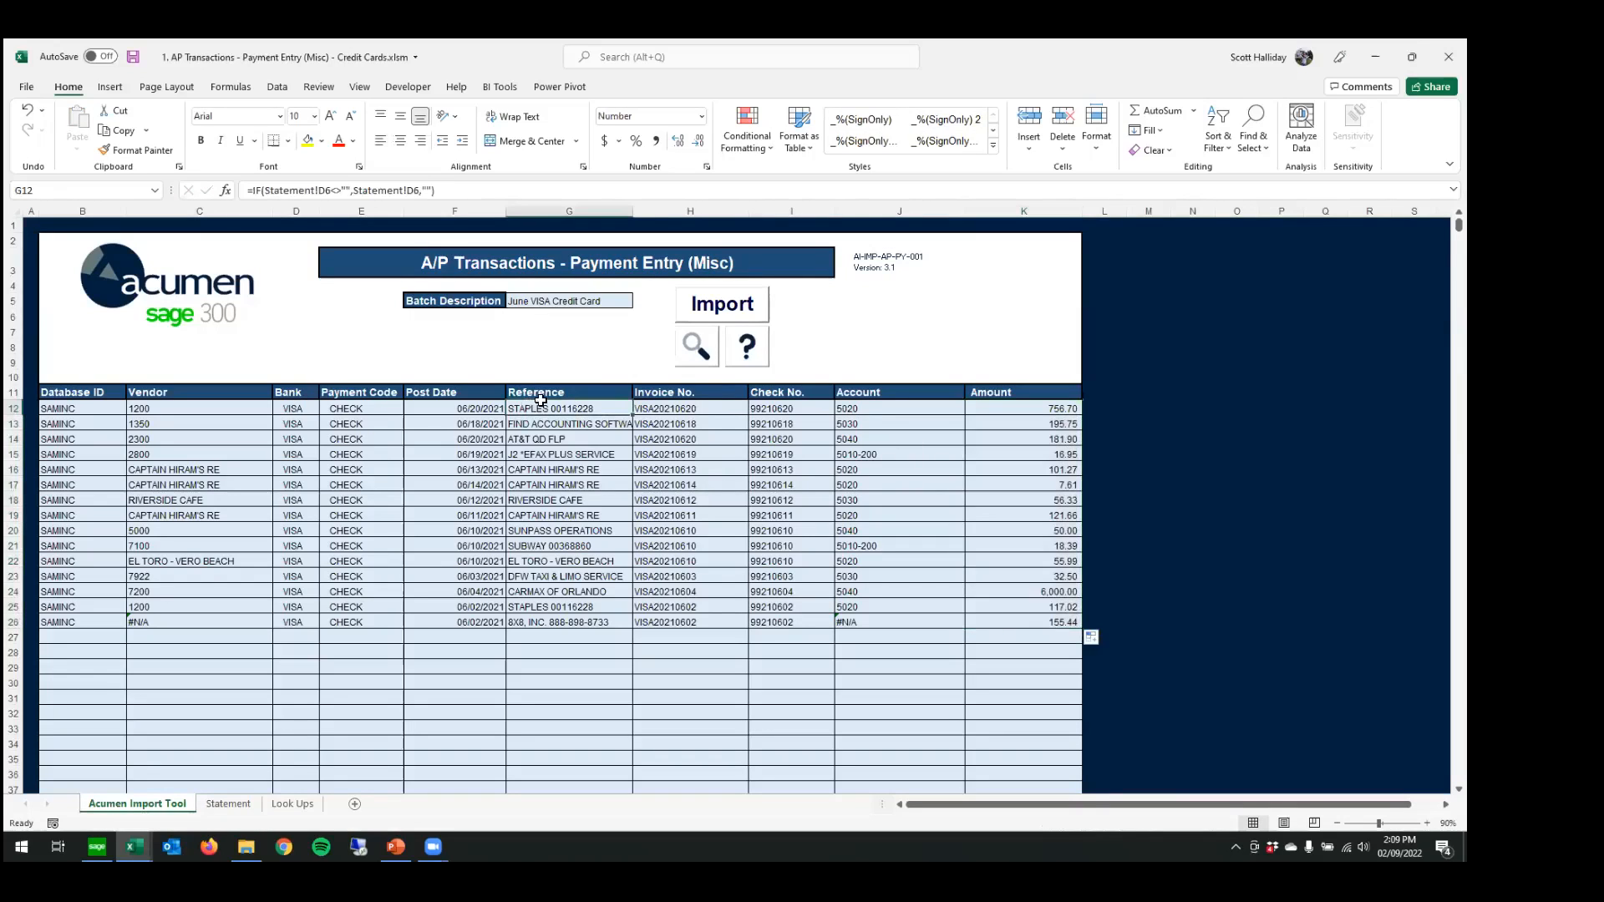
pyautogui.click(834, 406)
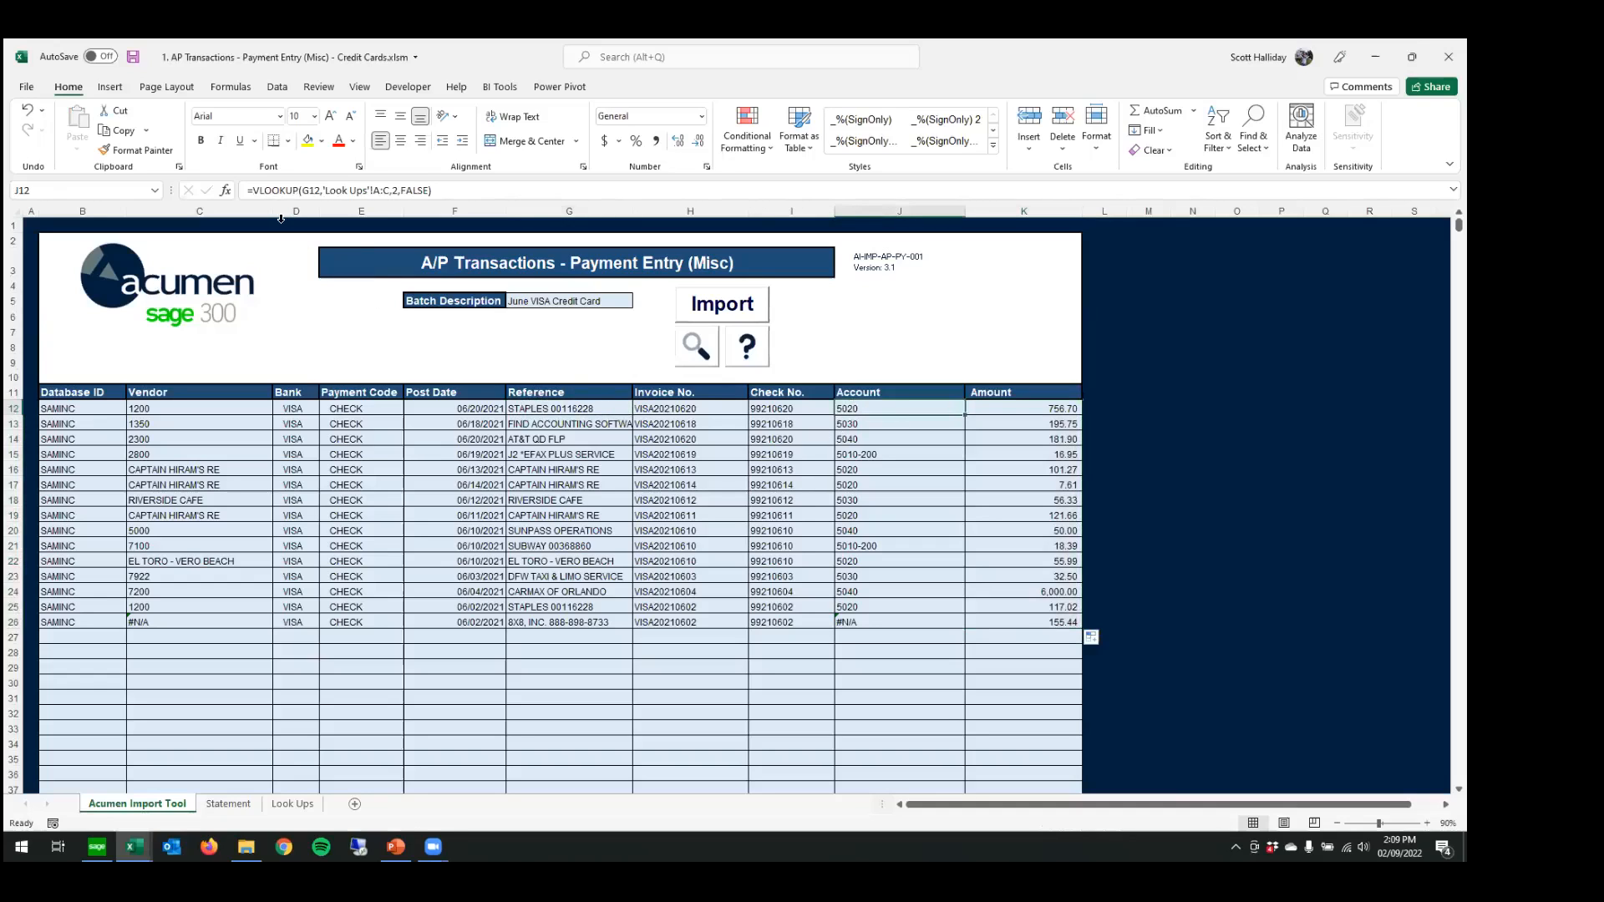
pyautogui.click(272, 191)
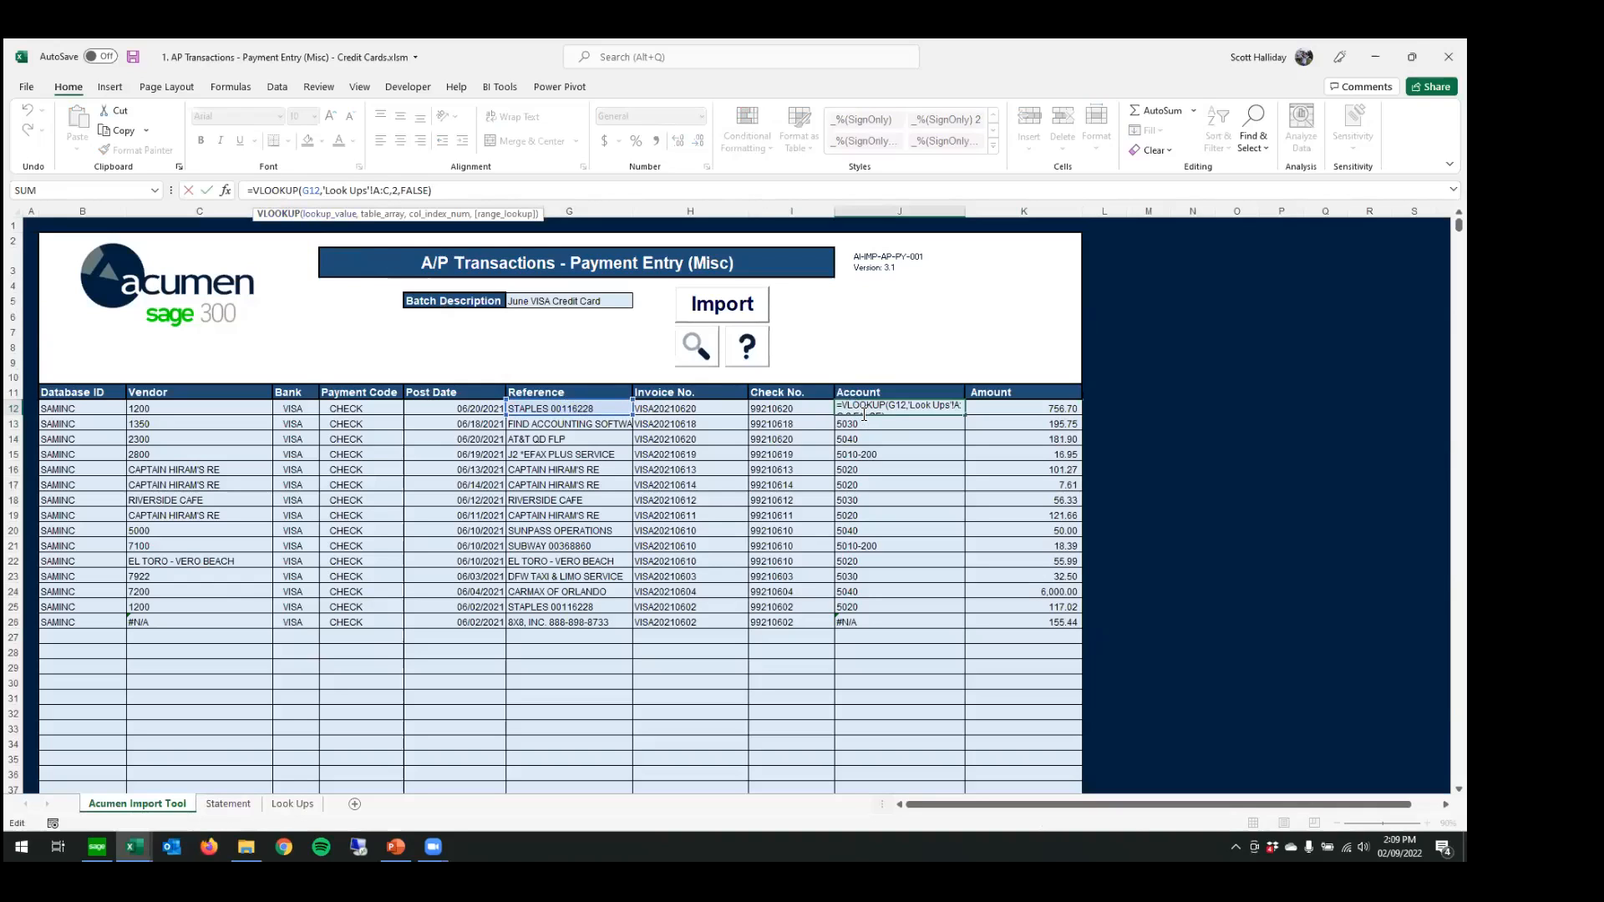
pyautogui.press('Return')
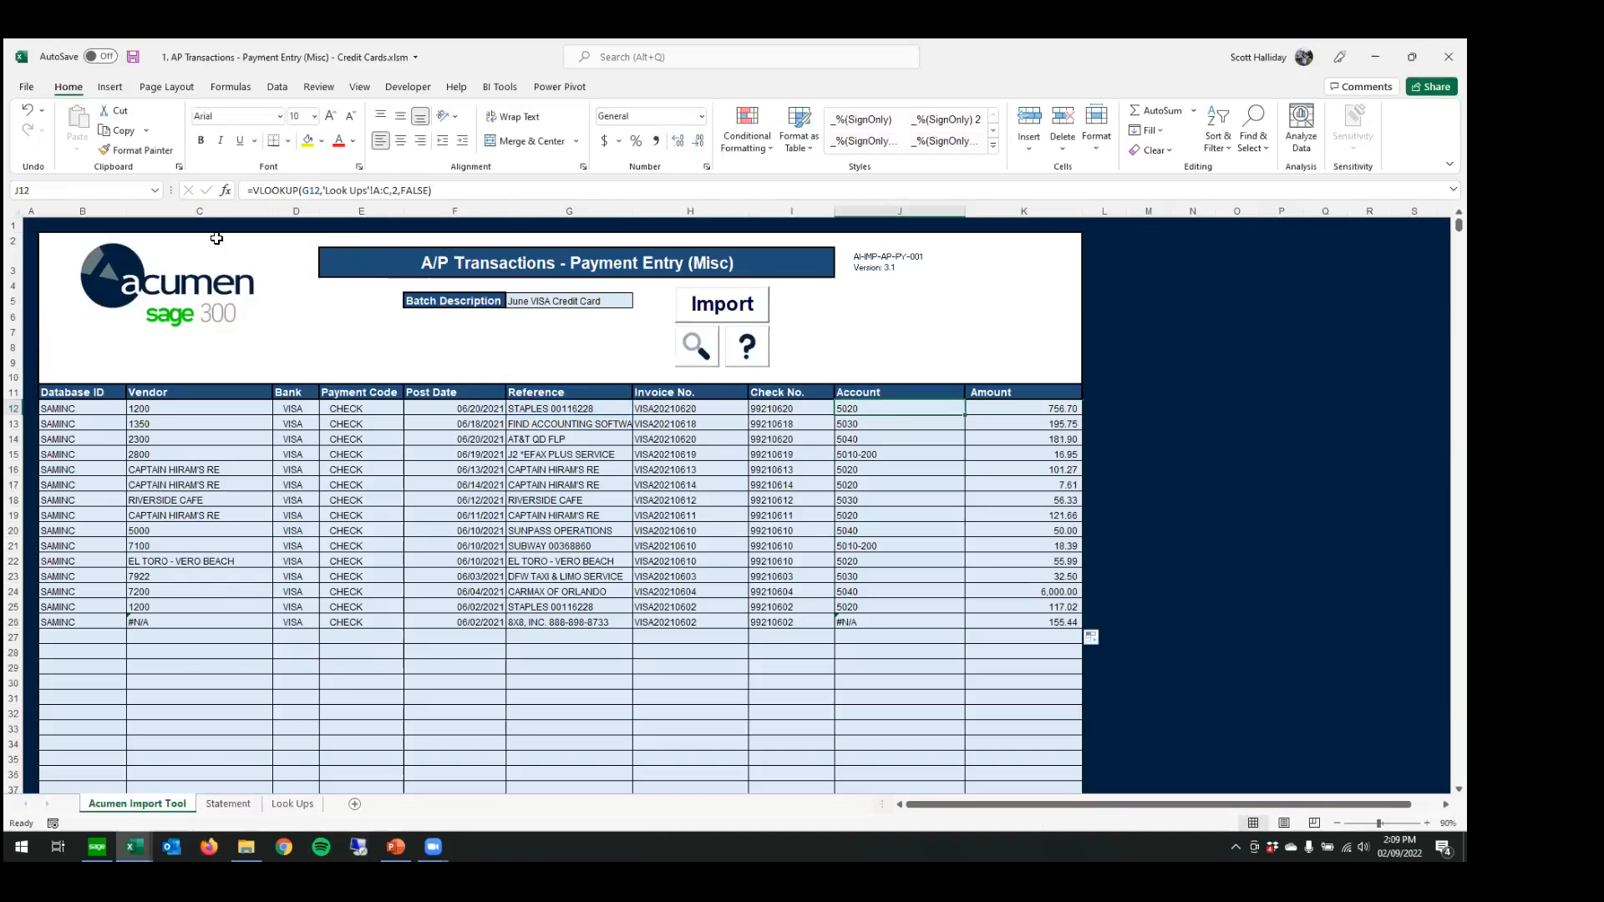
pyautogui.click(288, 803)
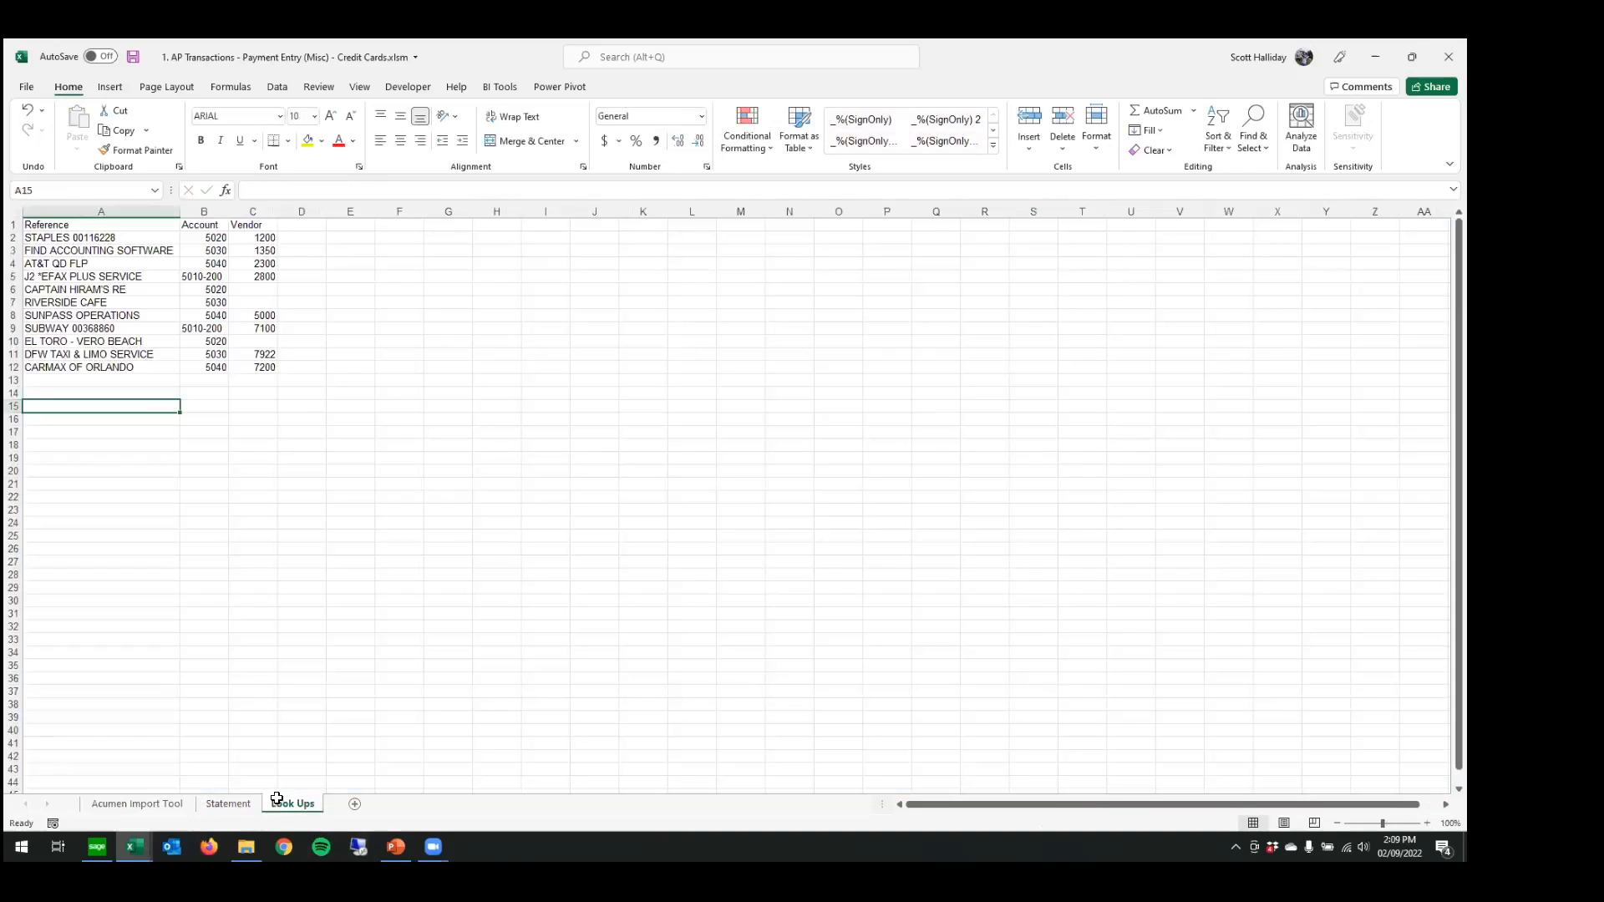
pyautogui.click(101, 212)
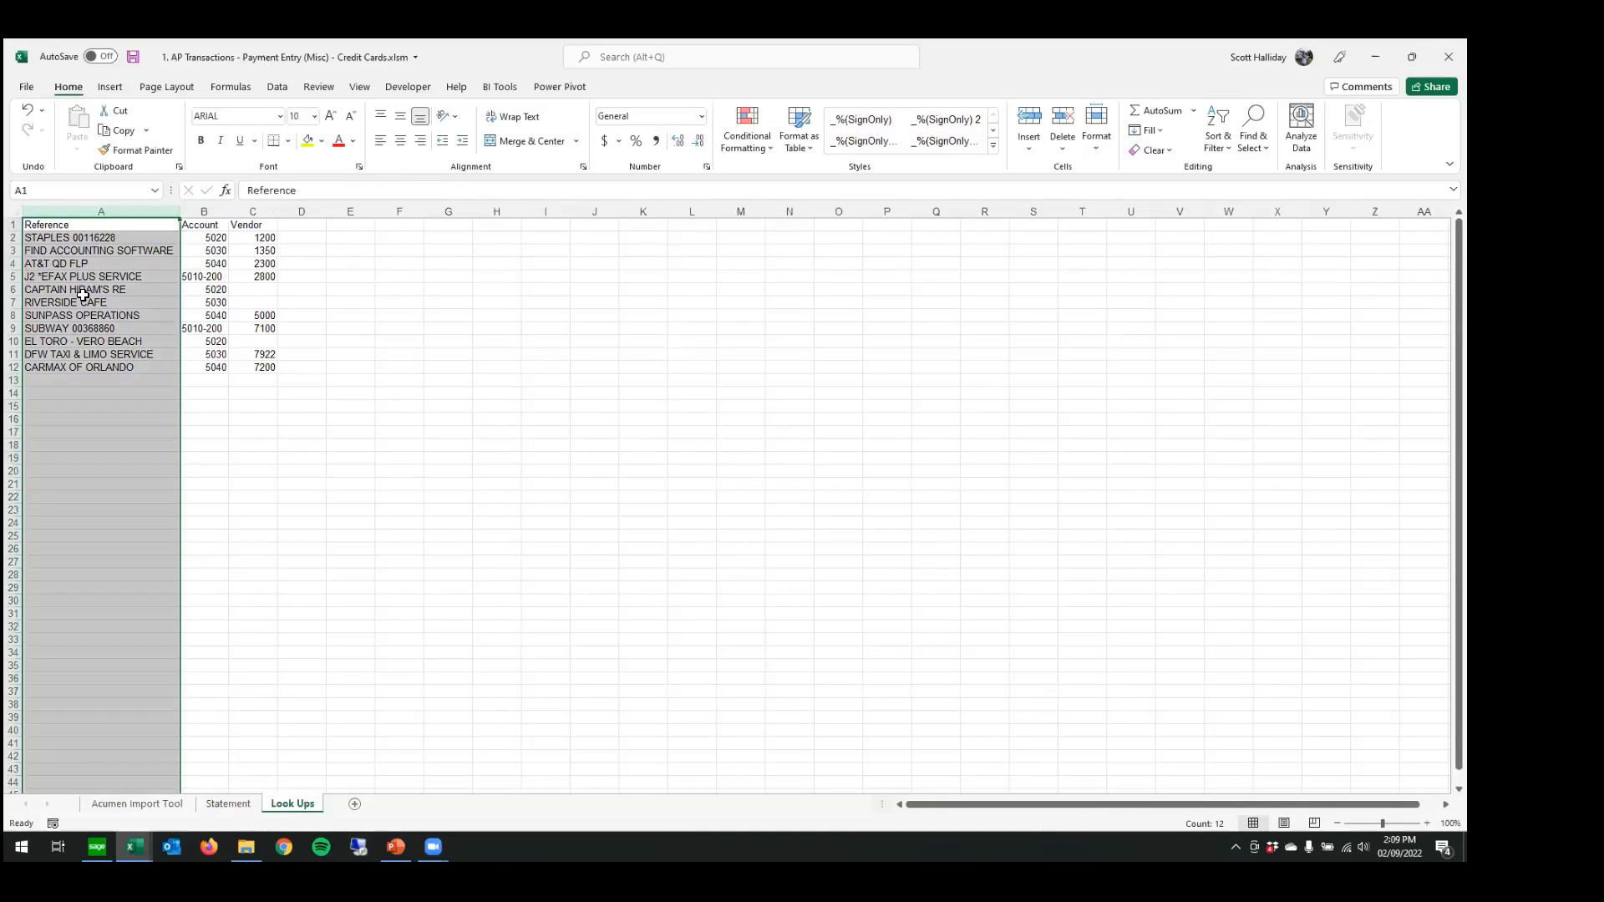
pyautogui.click(207, 211)
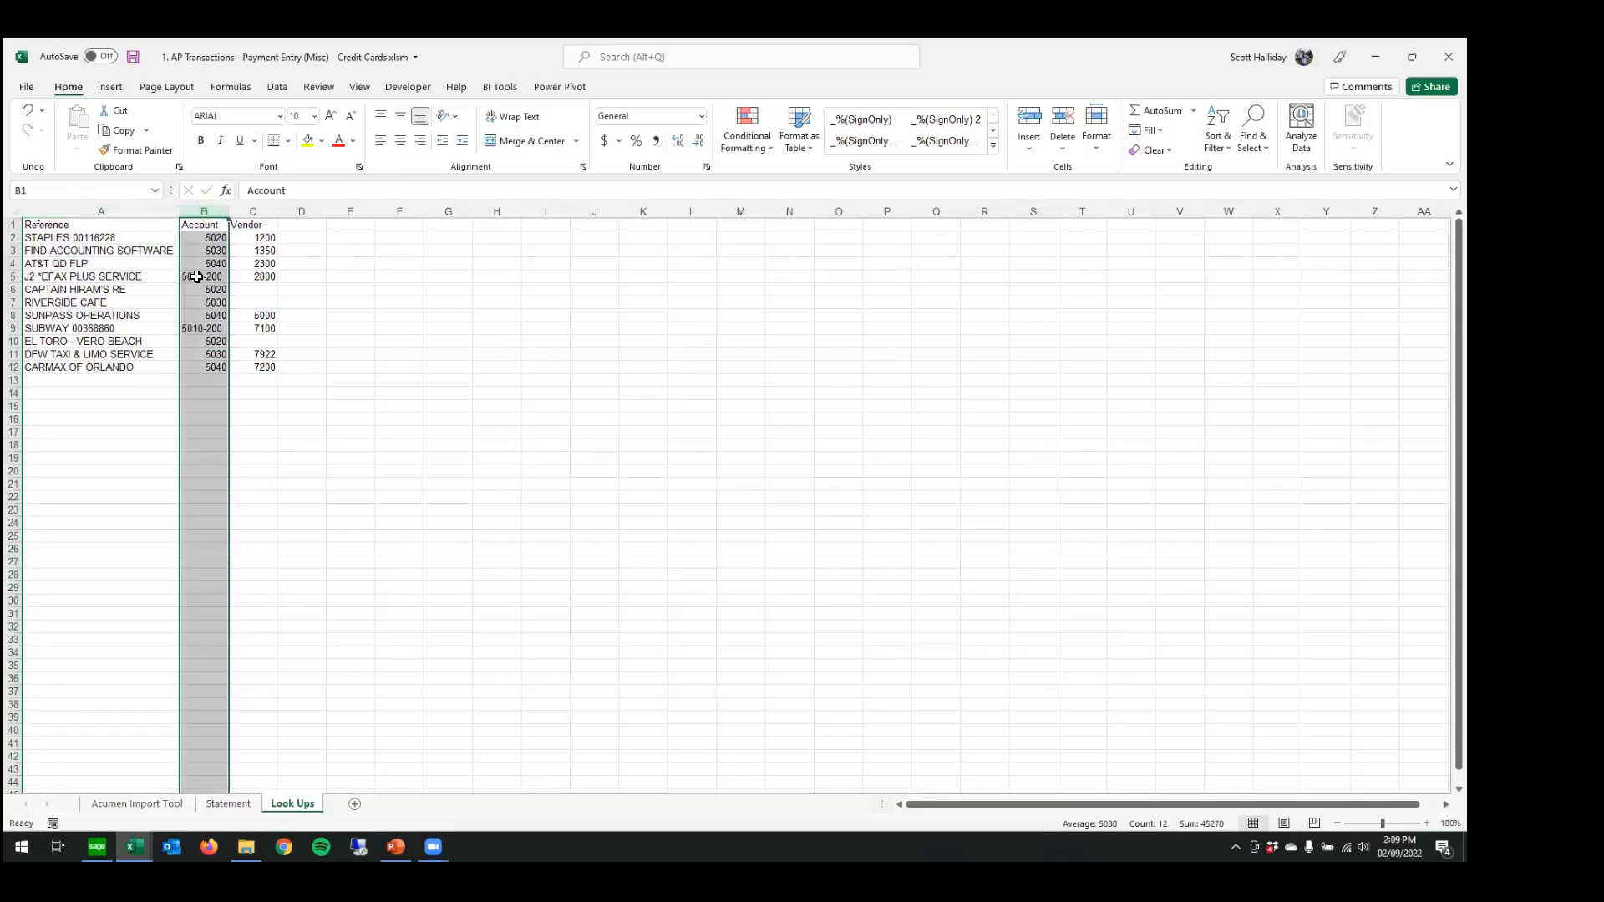
pyautogui.click(255, 212)
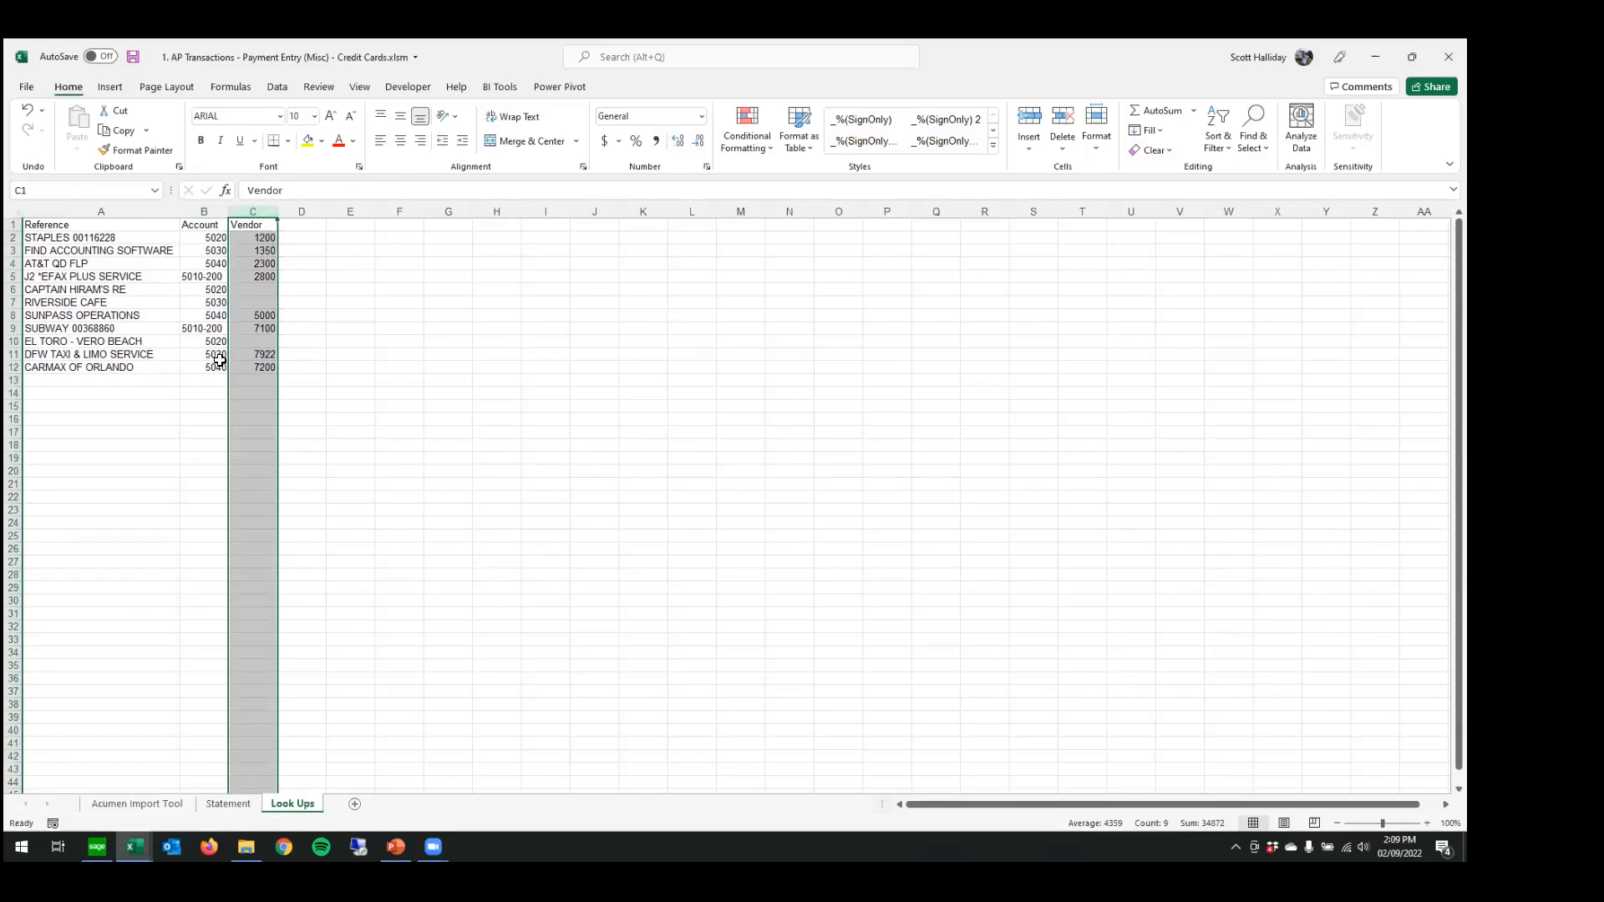
pyautogui.click(117, 804)
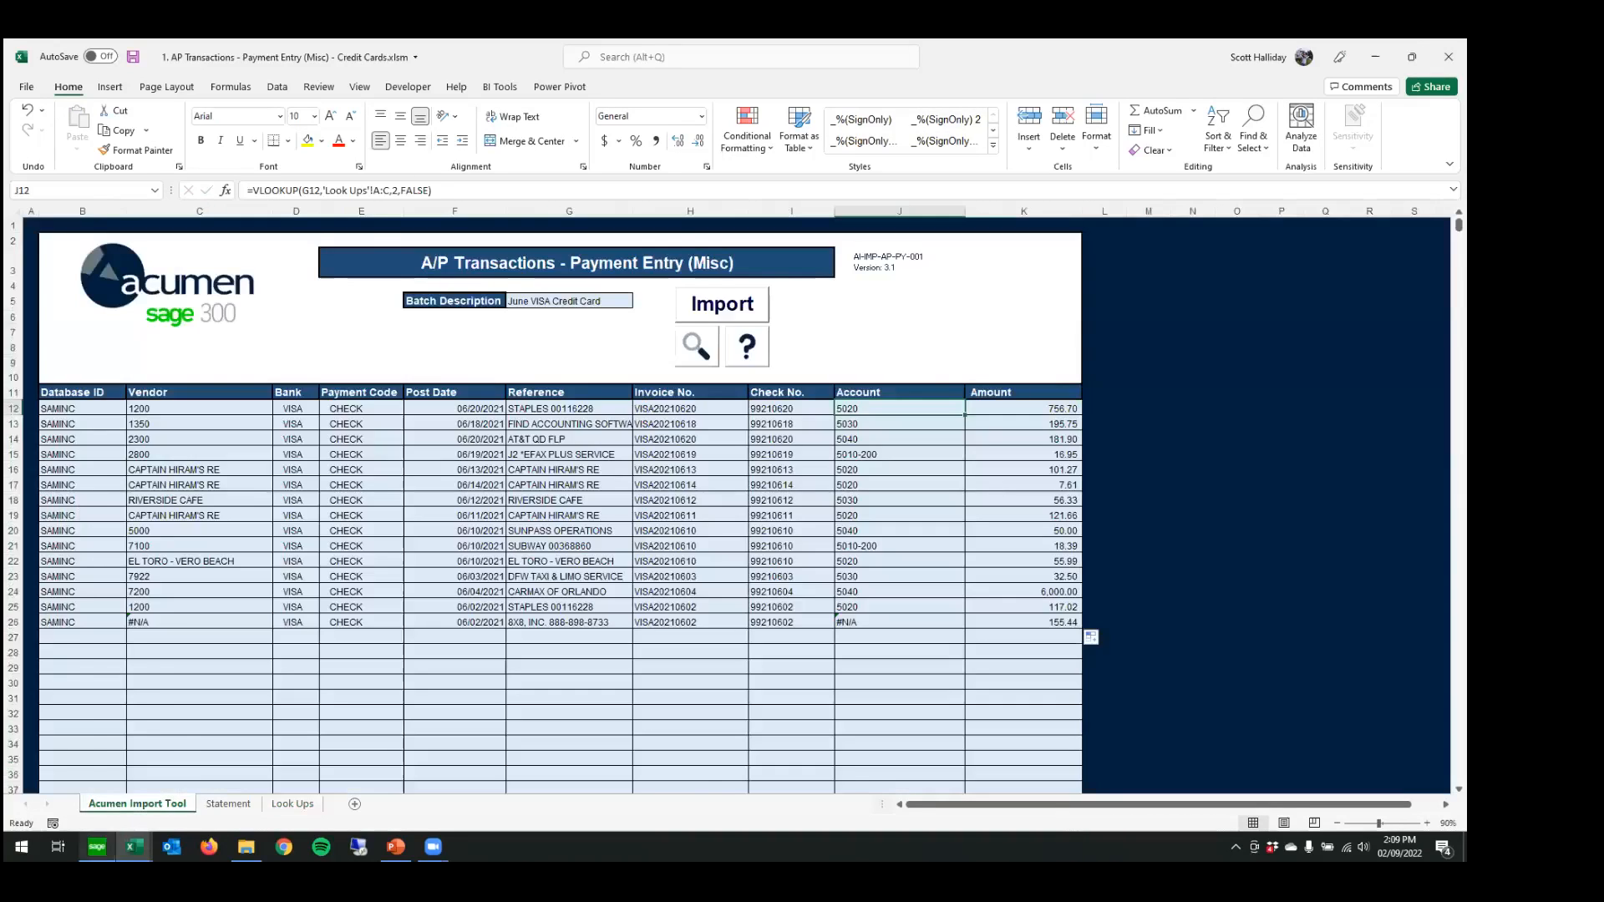
# - Switch to Sage 300, open the A/P Payment Batch List and create a new payment batch
pyautogui.click(99, 846)
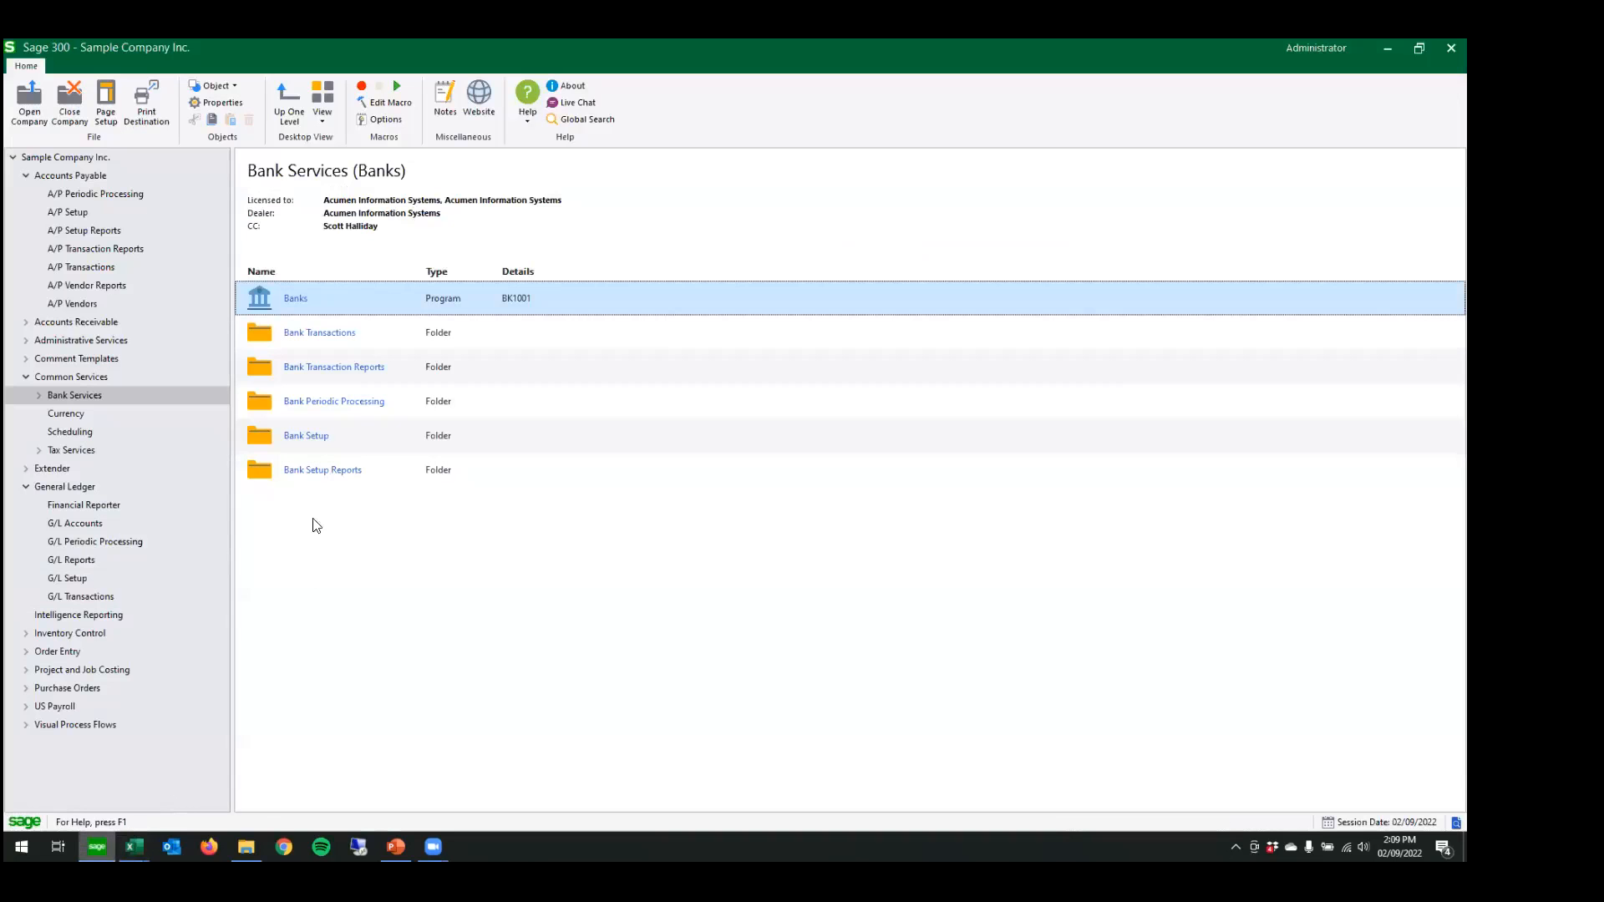
pyautogui.click(86, 269)
pyautogui.click(322, 361)
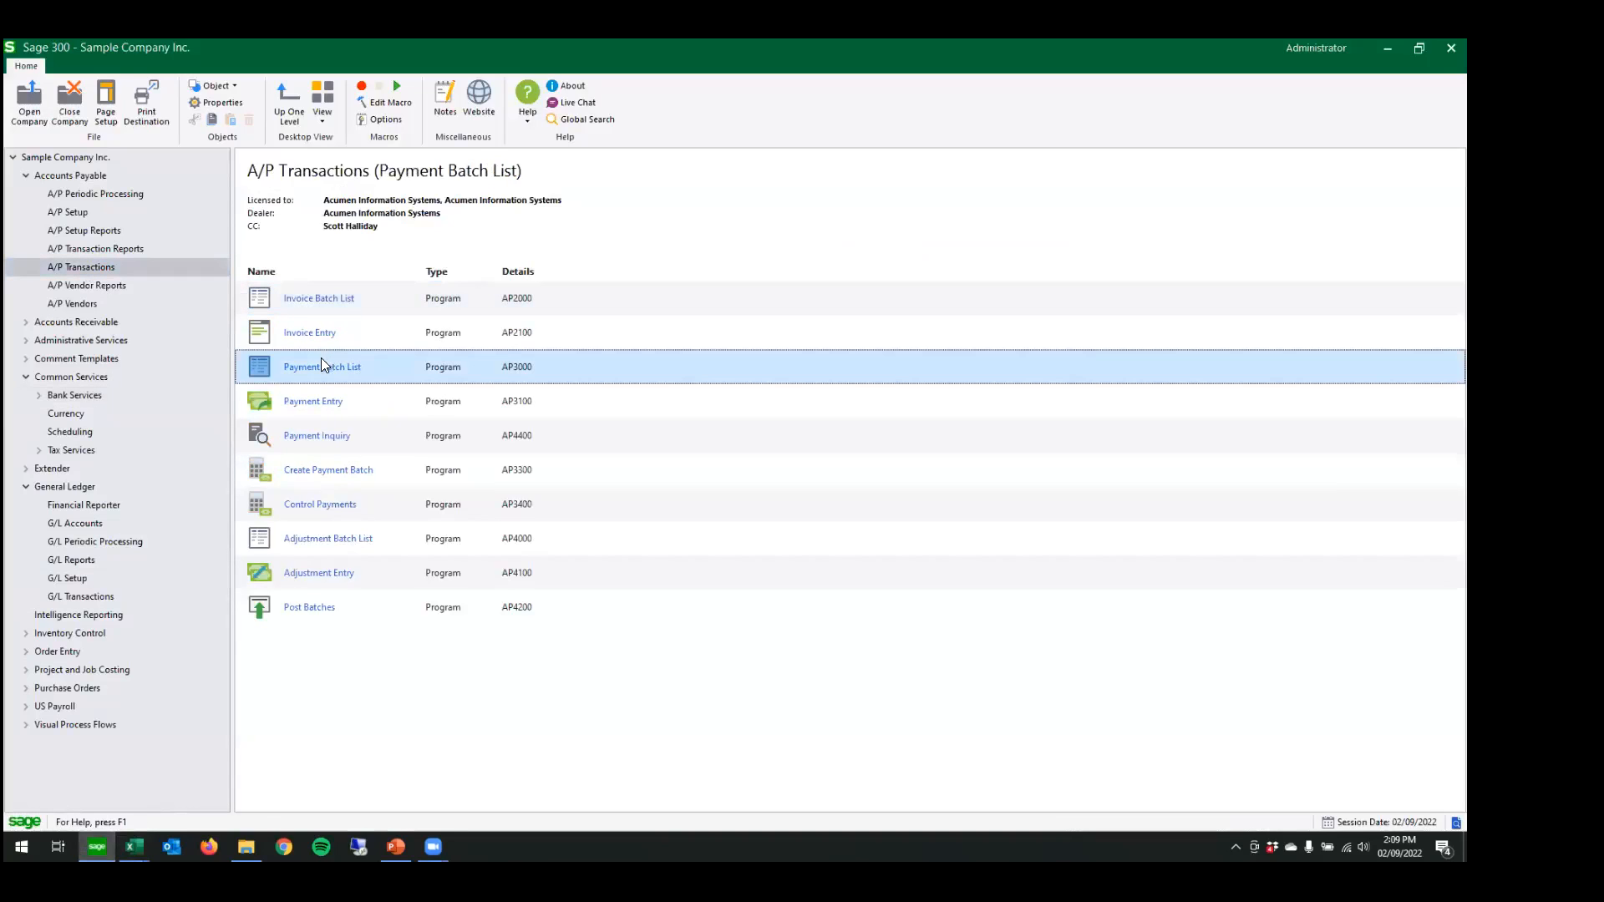
pyautogui.doubleClick(321, 362)
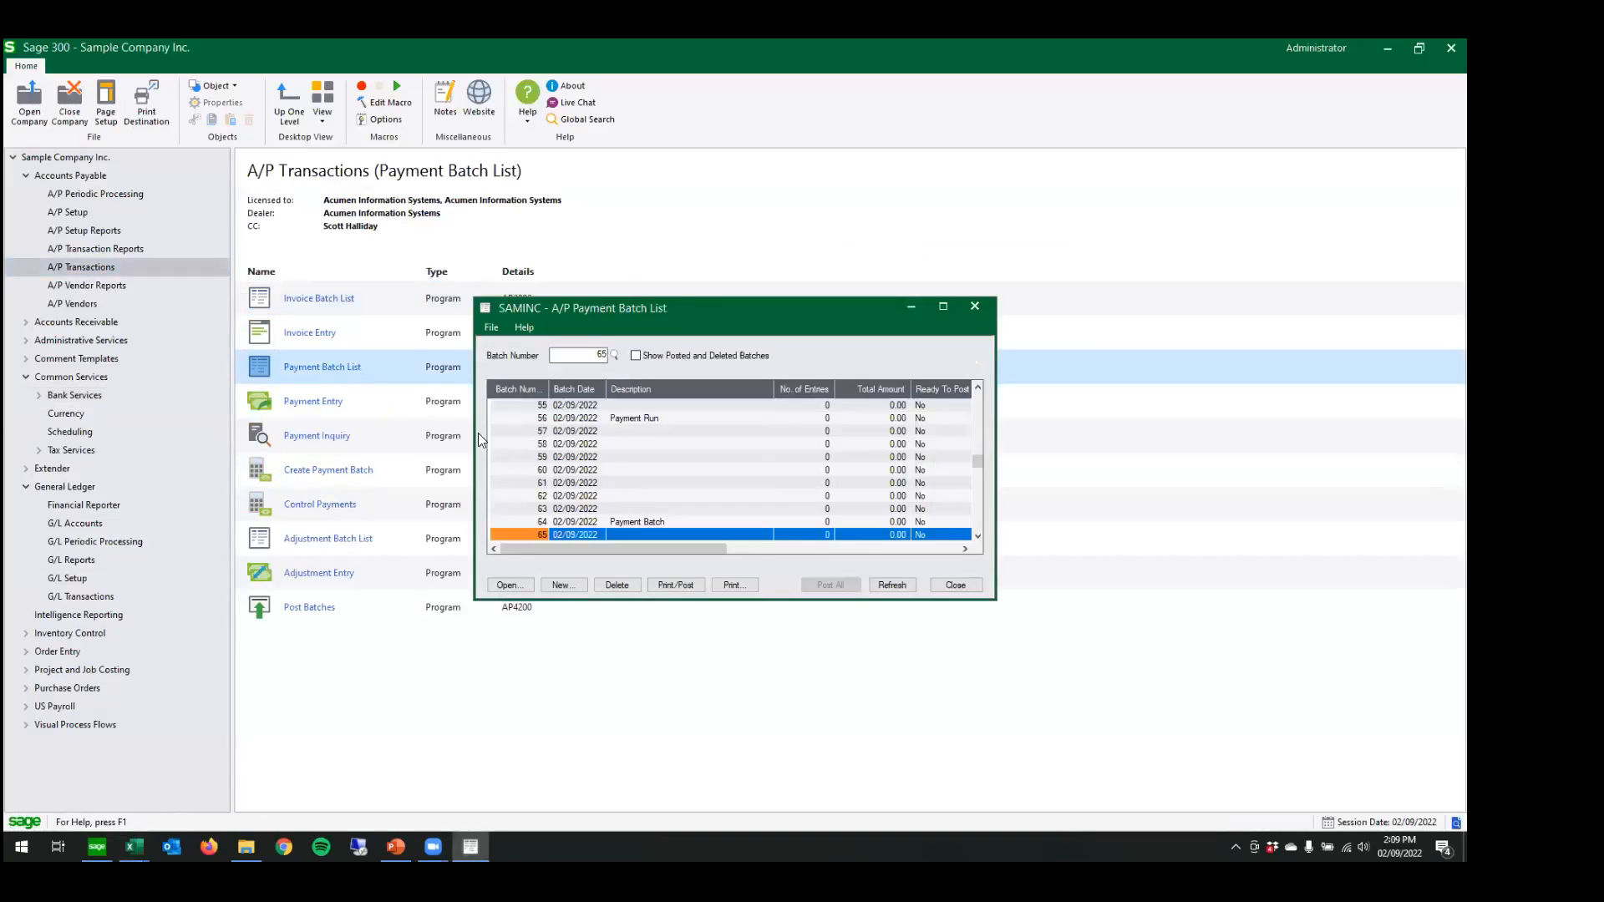
pyautogui.click(553, 587)
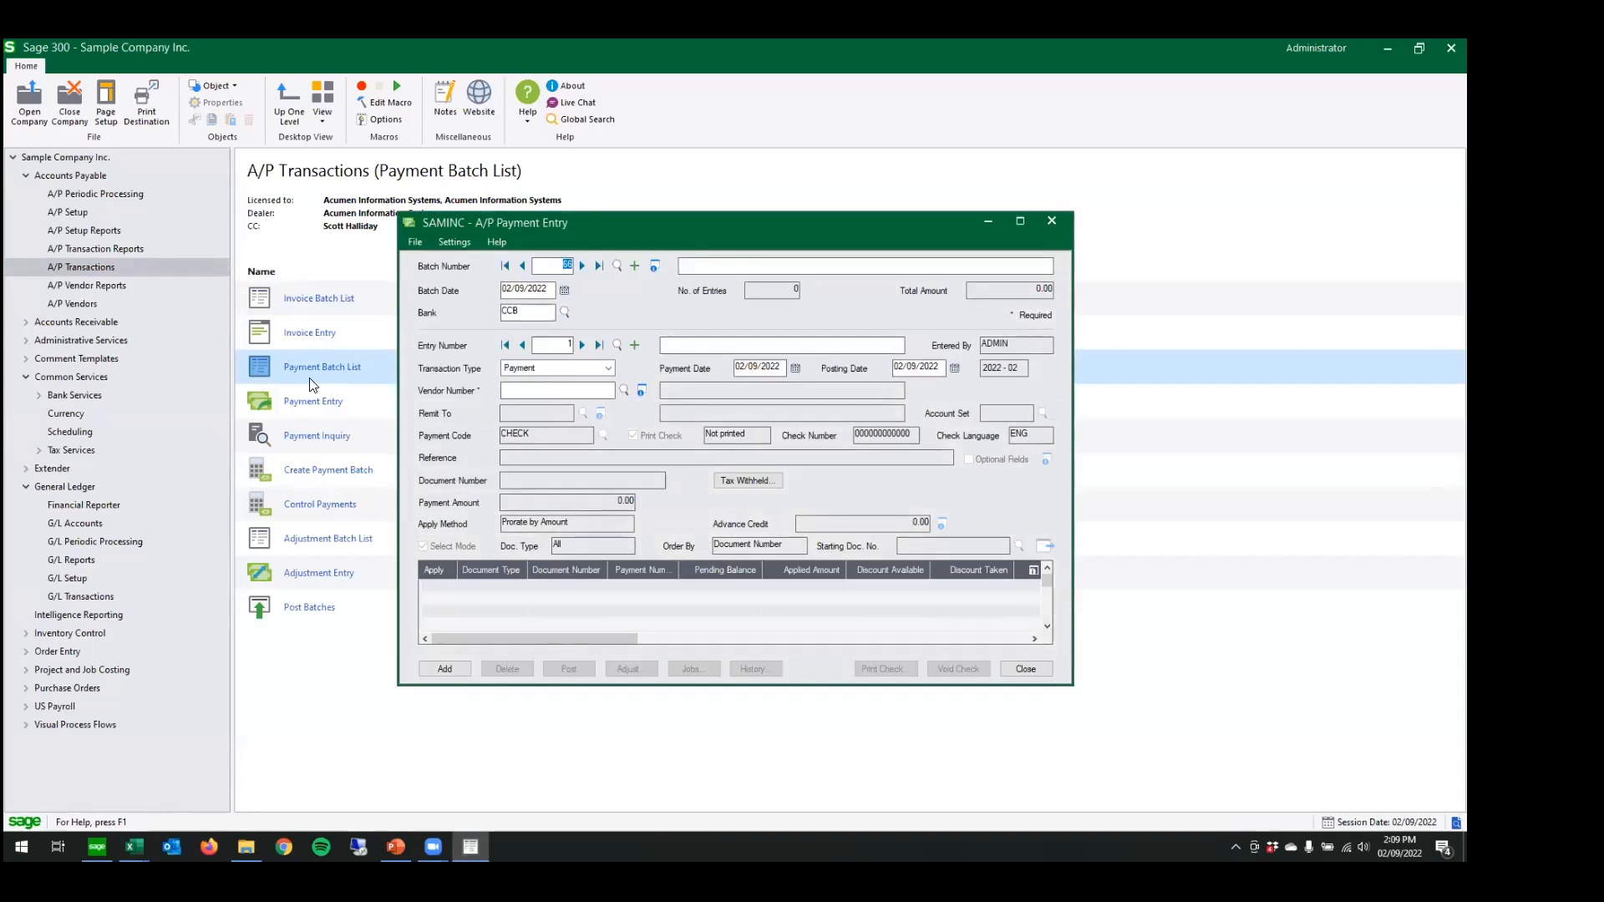
# - Set the new payment entry's transaction type to Misc. Payment
pyautogui.click(608, 368)
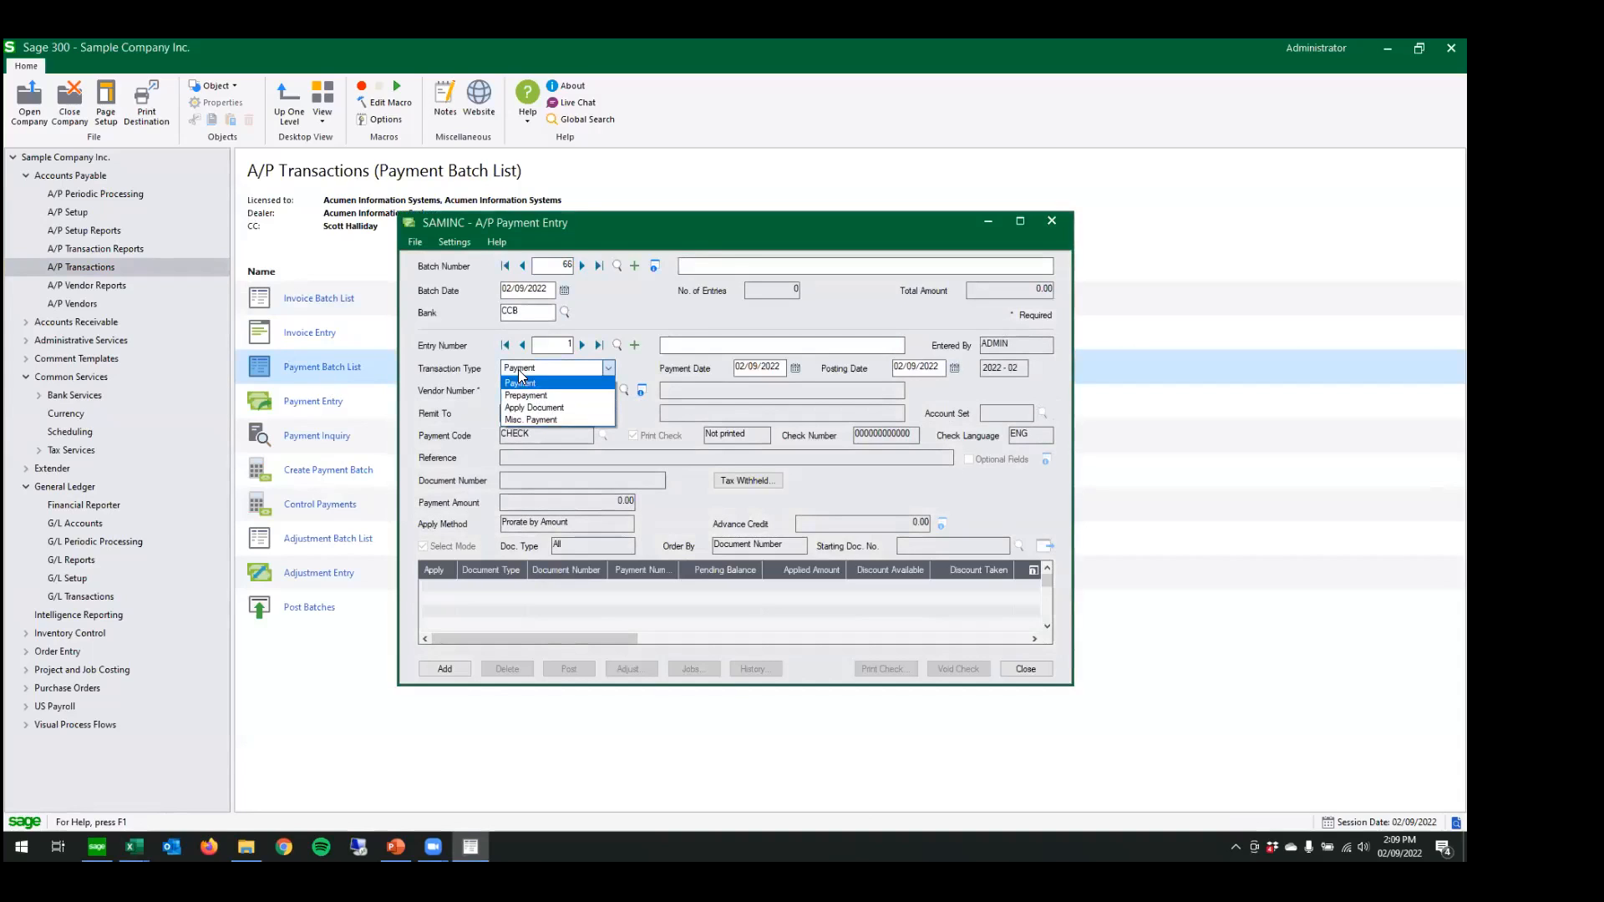
pyautogui.click(526, 426)
pyautogui.click(526, 392)
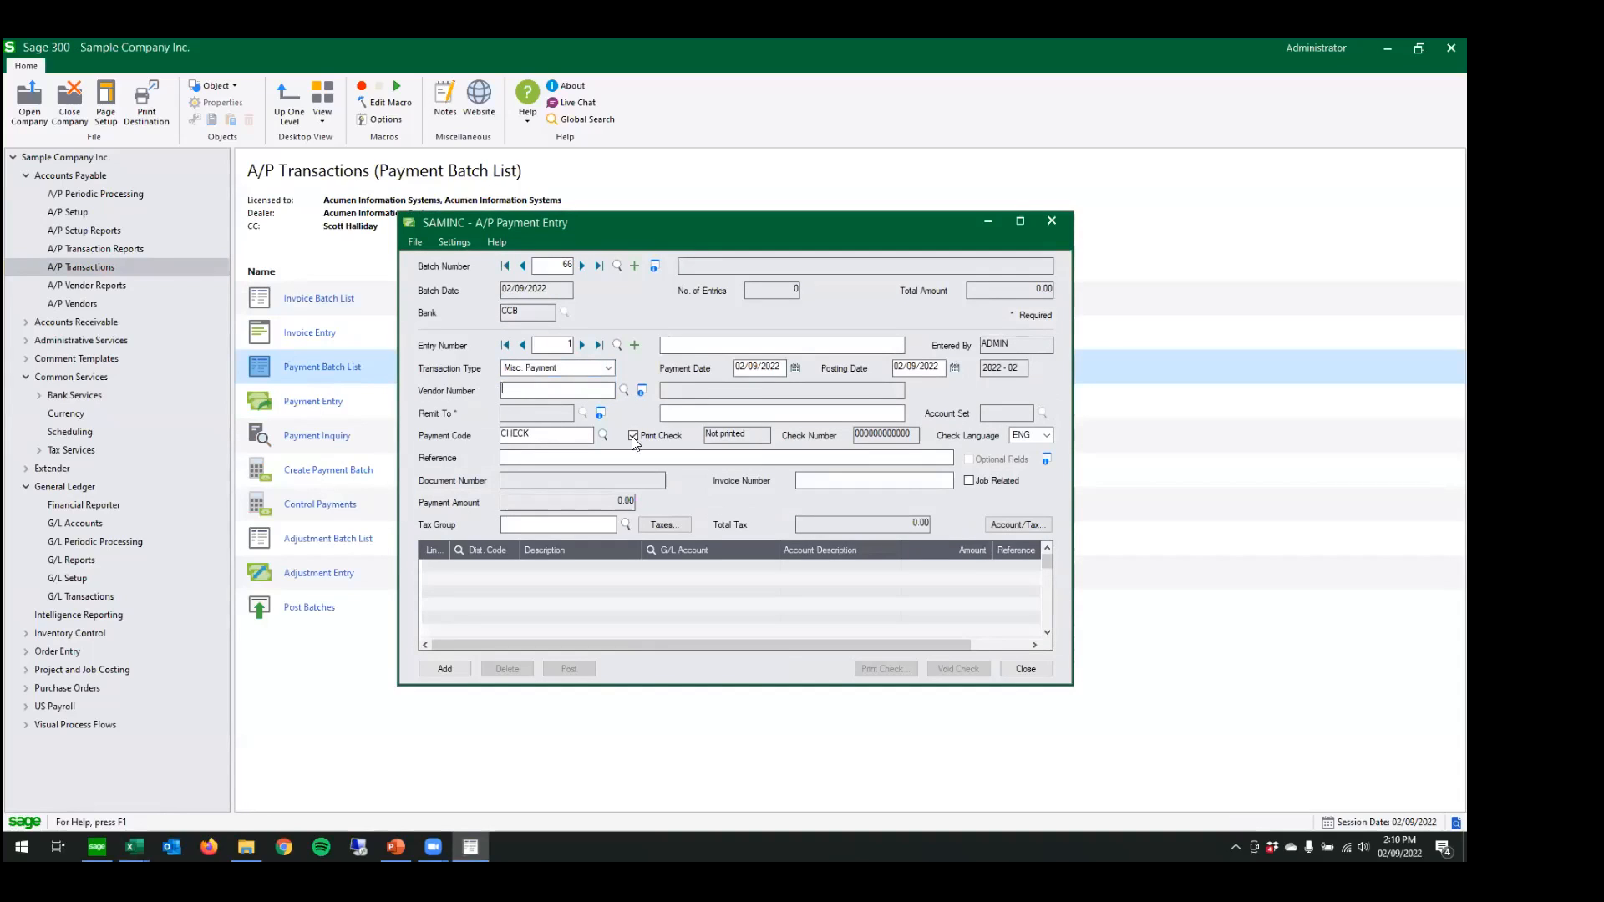
pyautogui.click(703, 418)
# - Close the payment entry without adding it, close the Payment Batch List and return to the Excel payment workbook
pyautogui.click(1053, 229)
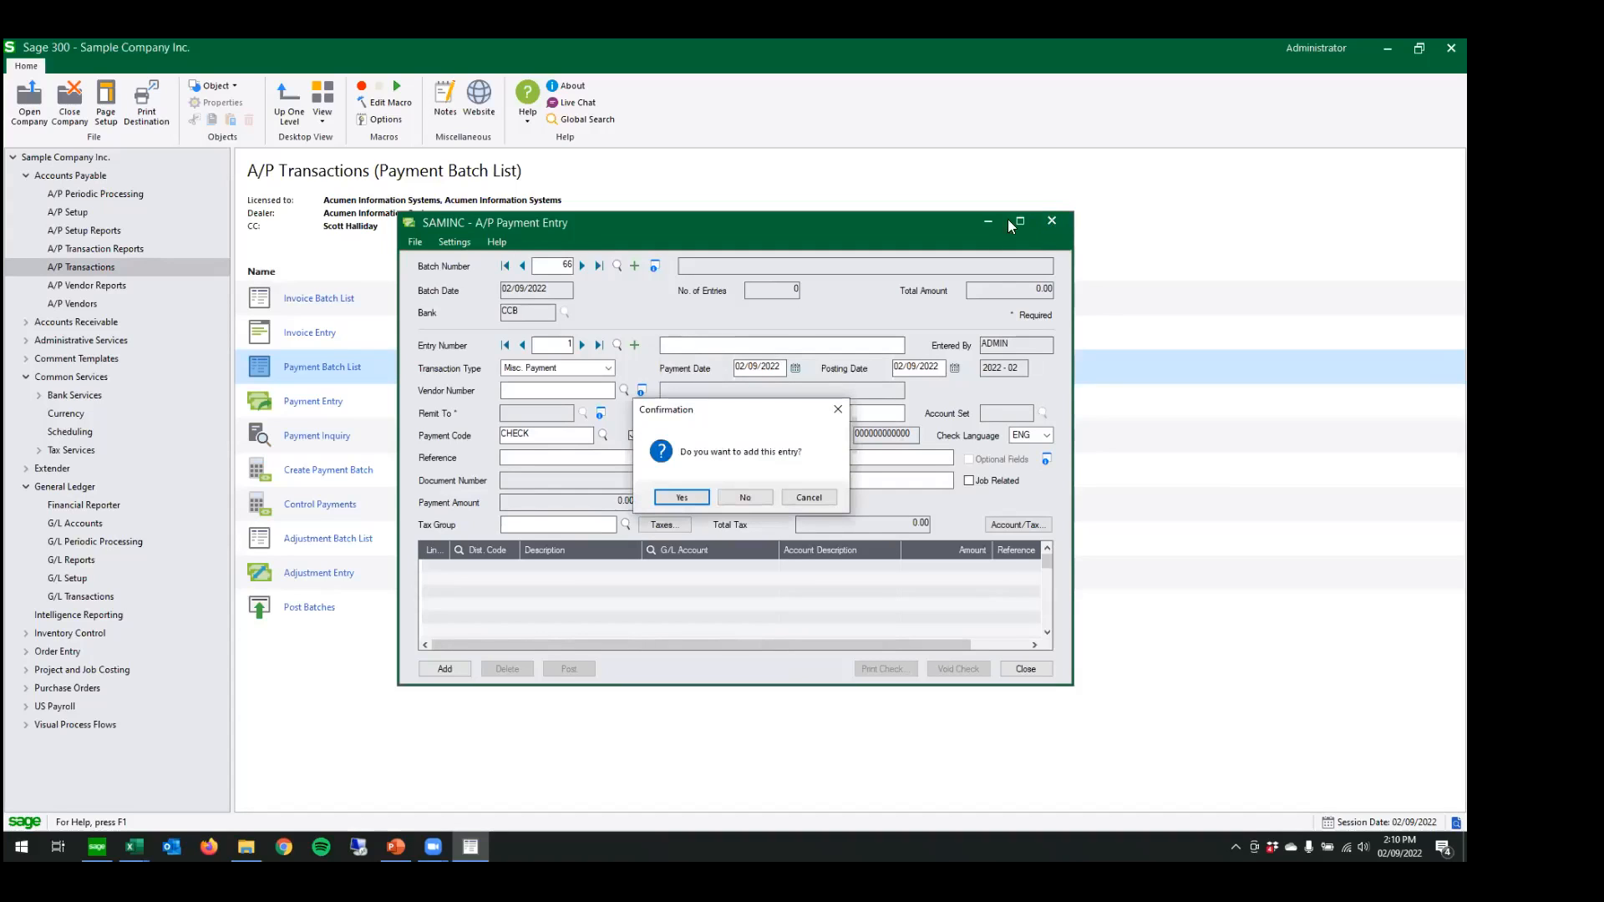
pyautogui.click(766, 503)
pyautogui.click(974, 306)
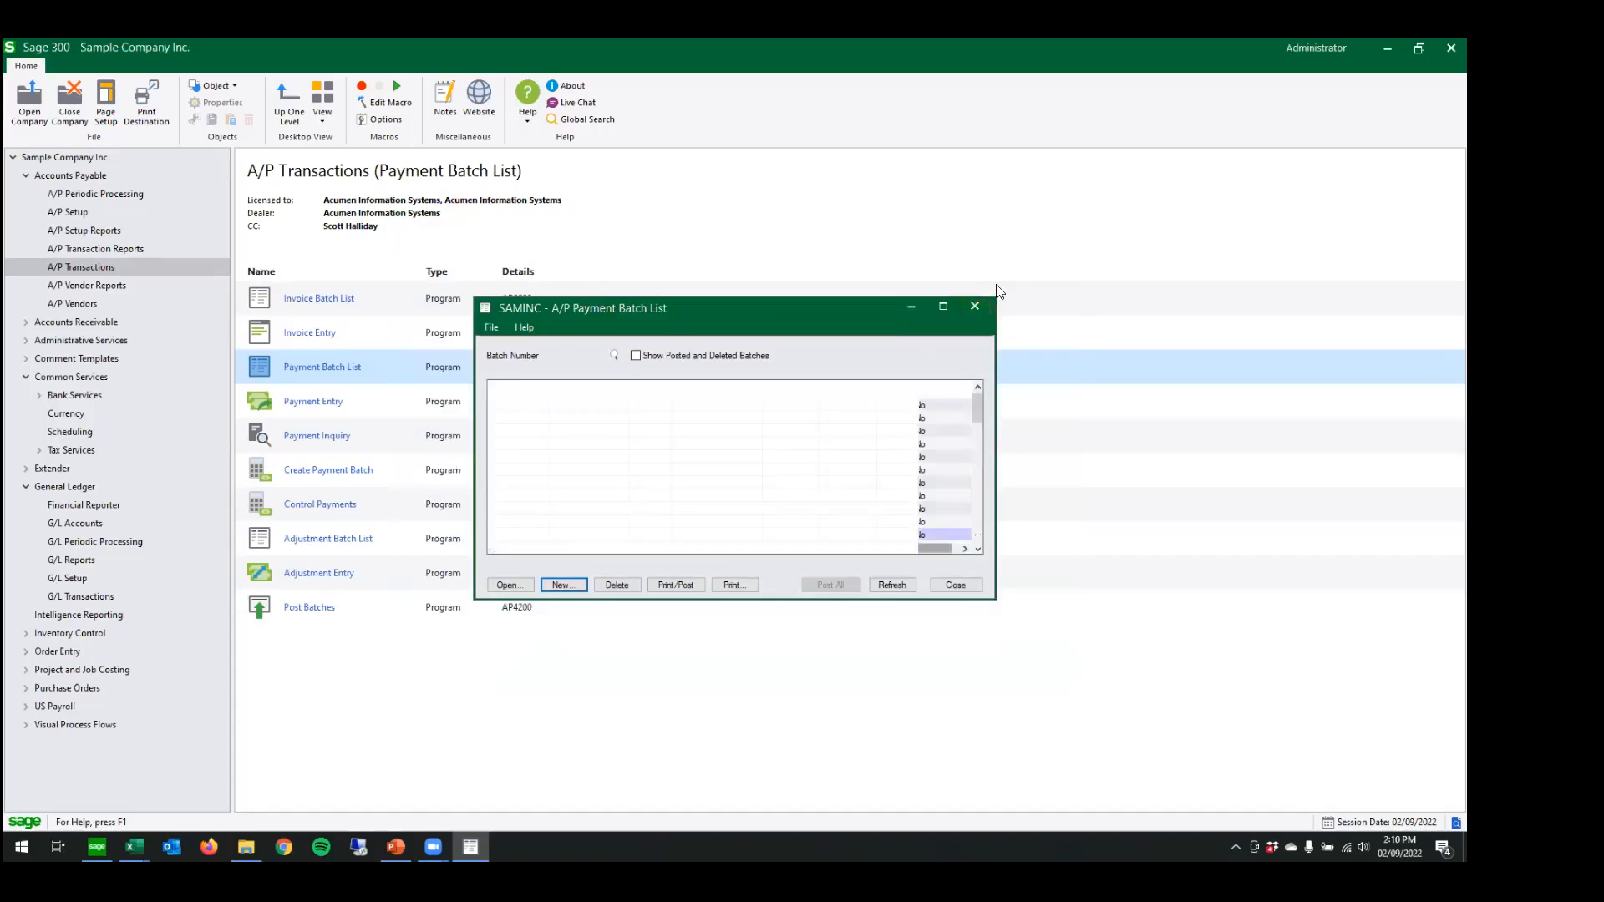
pyautogui.click(1386, 47)
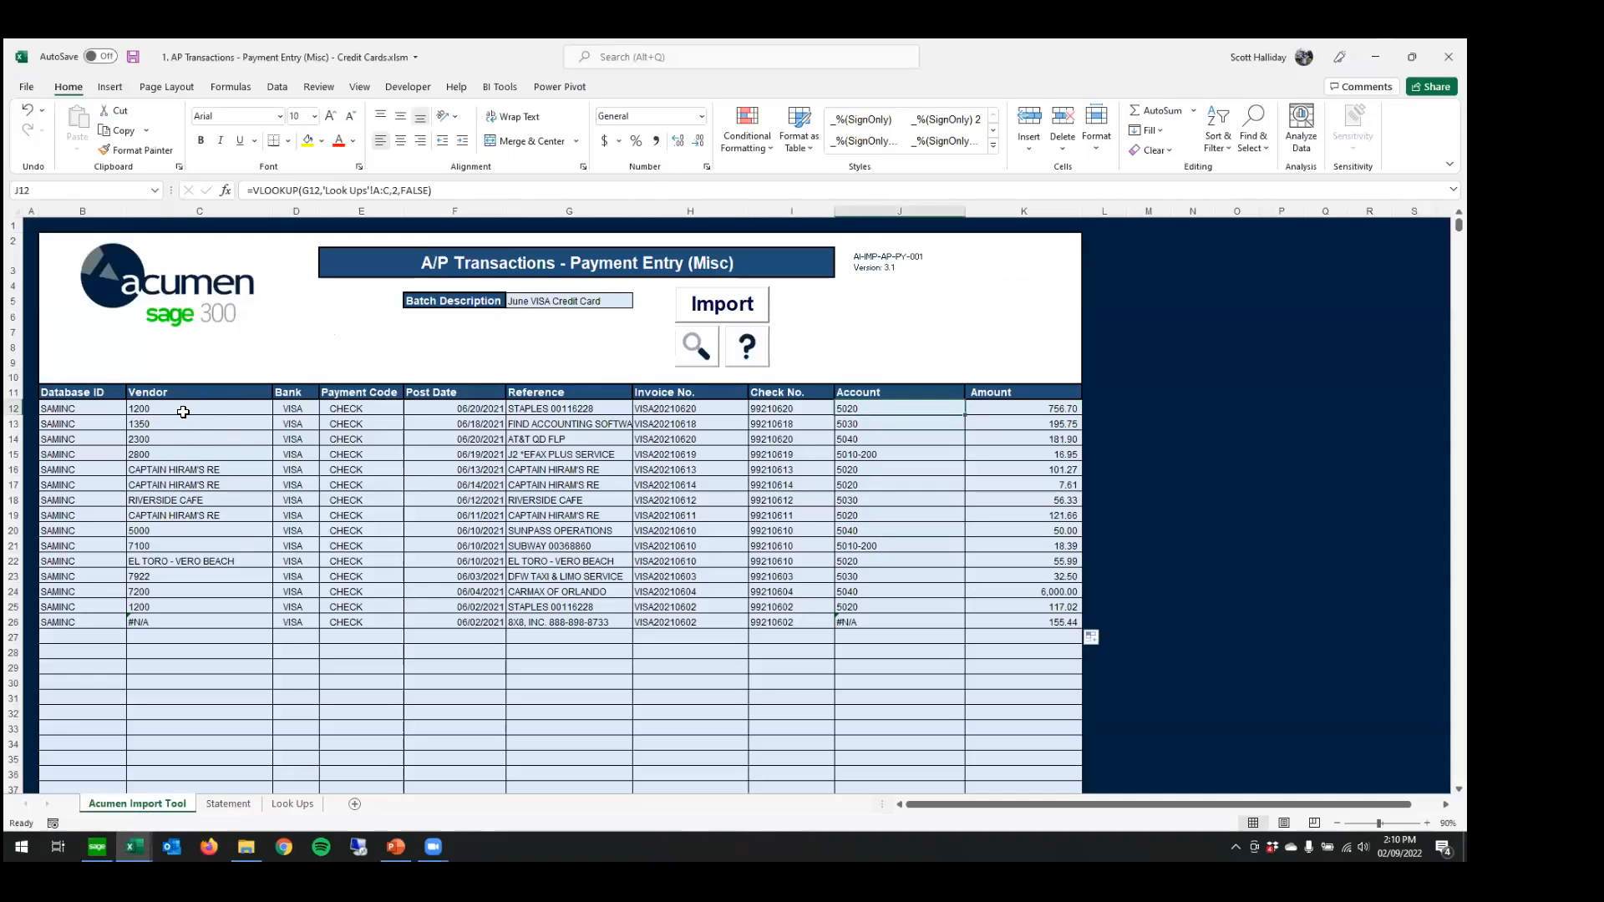
# - Inspect the Vendor formula in C16 and the matching CAPTAIN HIRAM'S RE row on the Look Ups sheet, and return to the import sheet
pyautogui.click(177, 470)
pyautogui.click(190, 483)
pyautogui.click(236, 470)
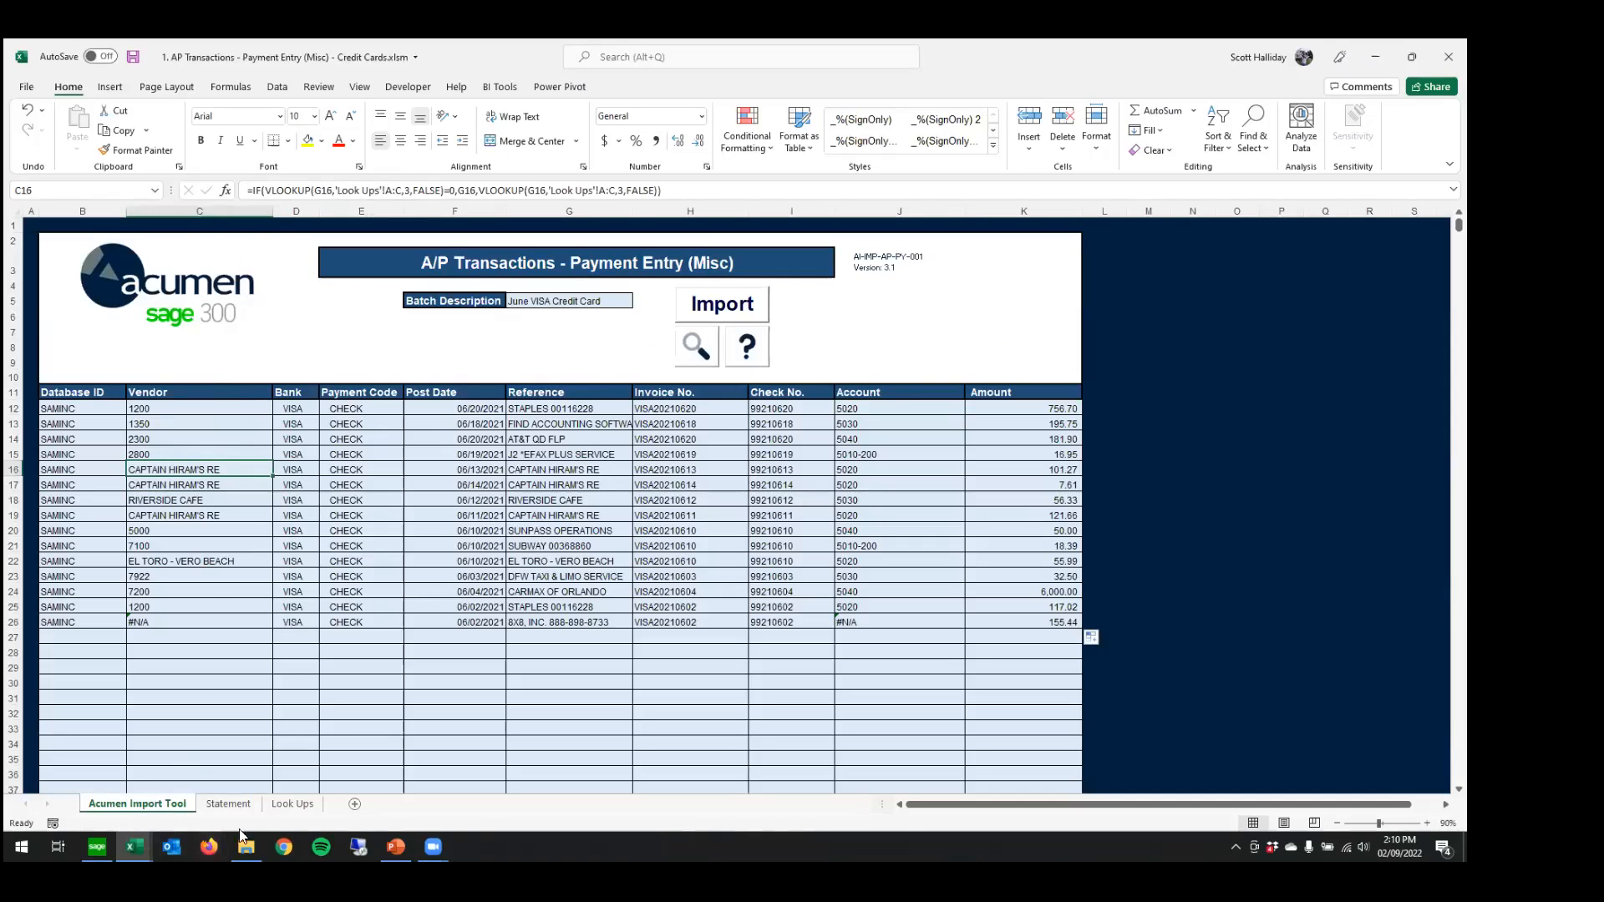
pyautogui.click(292, 803)
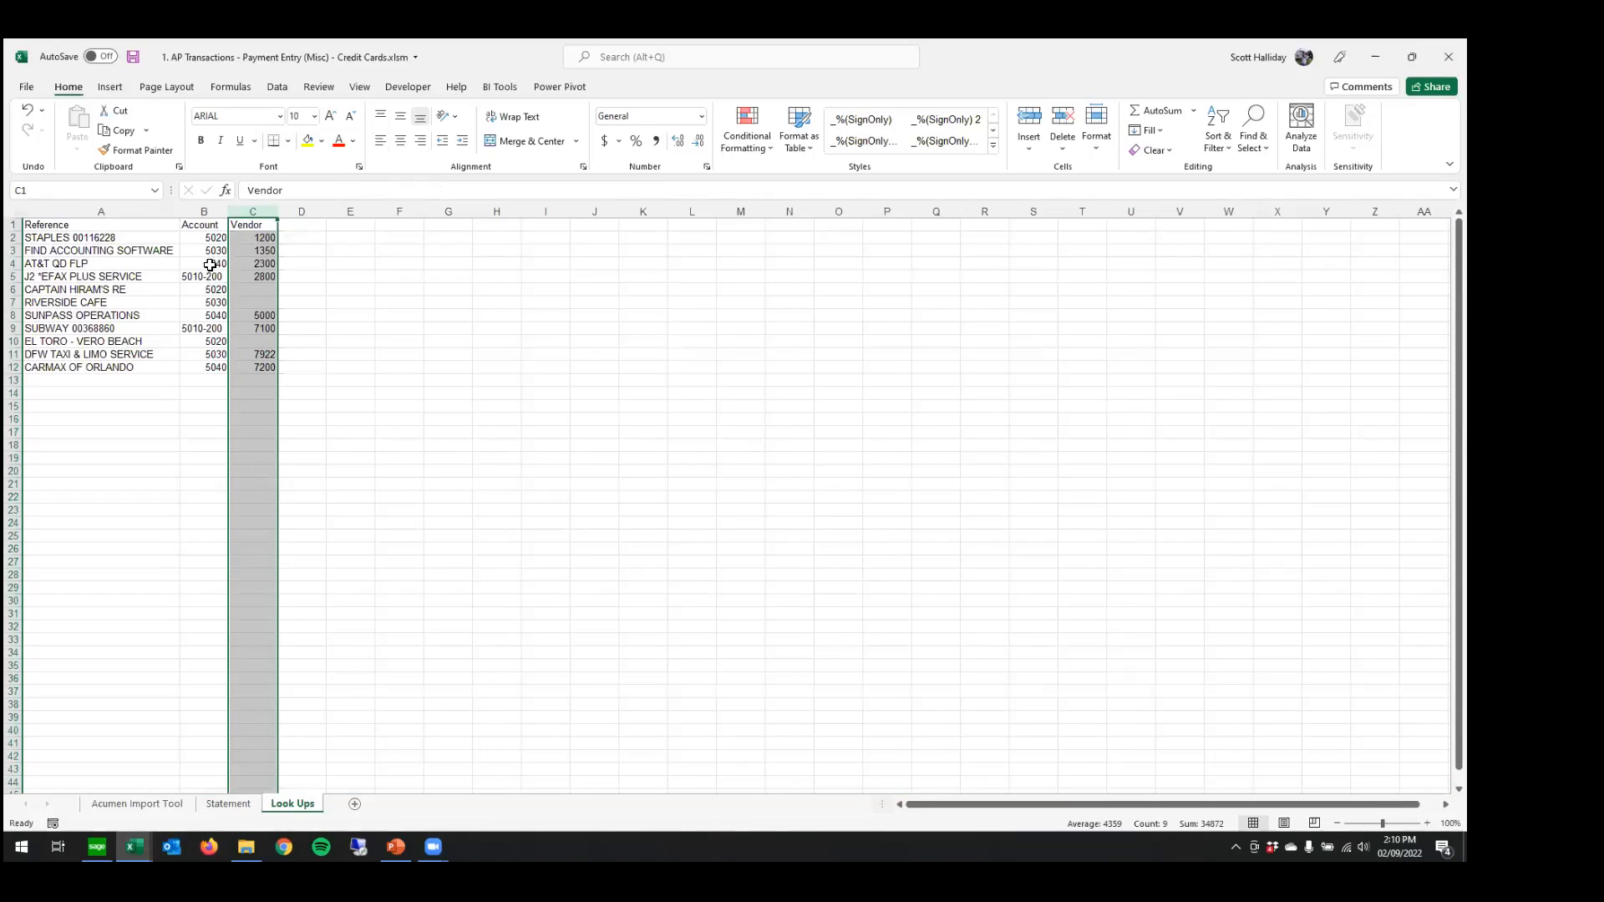
pyautogui.click(244, 240)
pyautogui.click(120, 287)
pyautogui.click(266, 287)
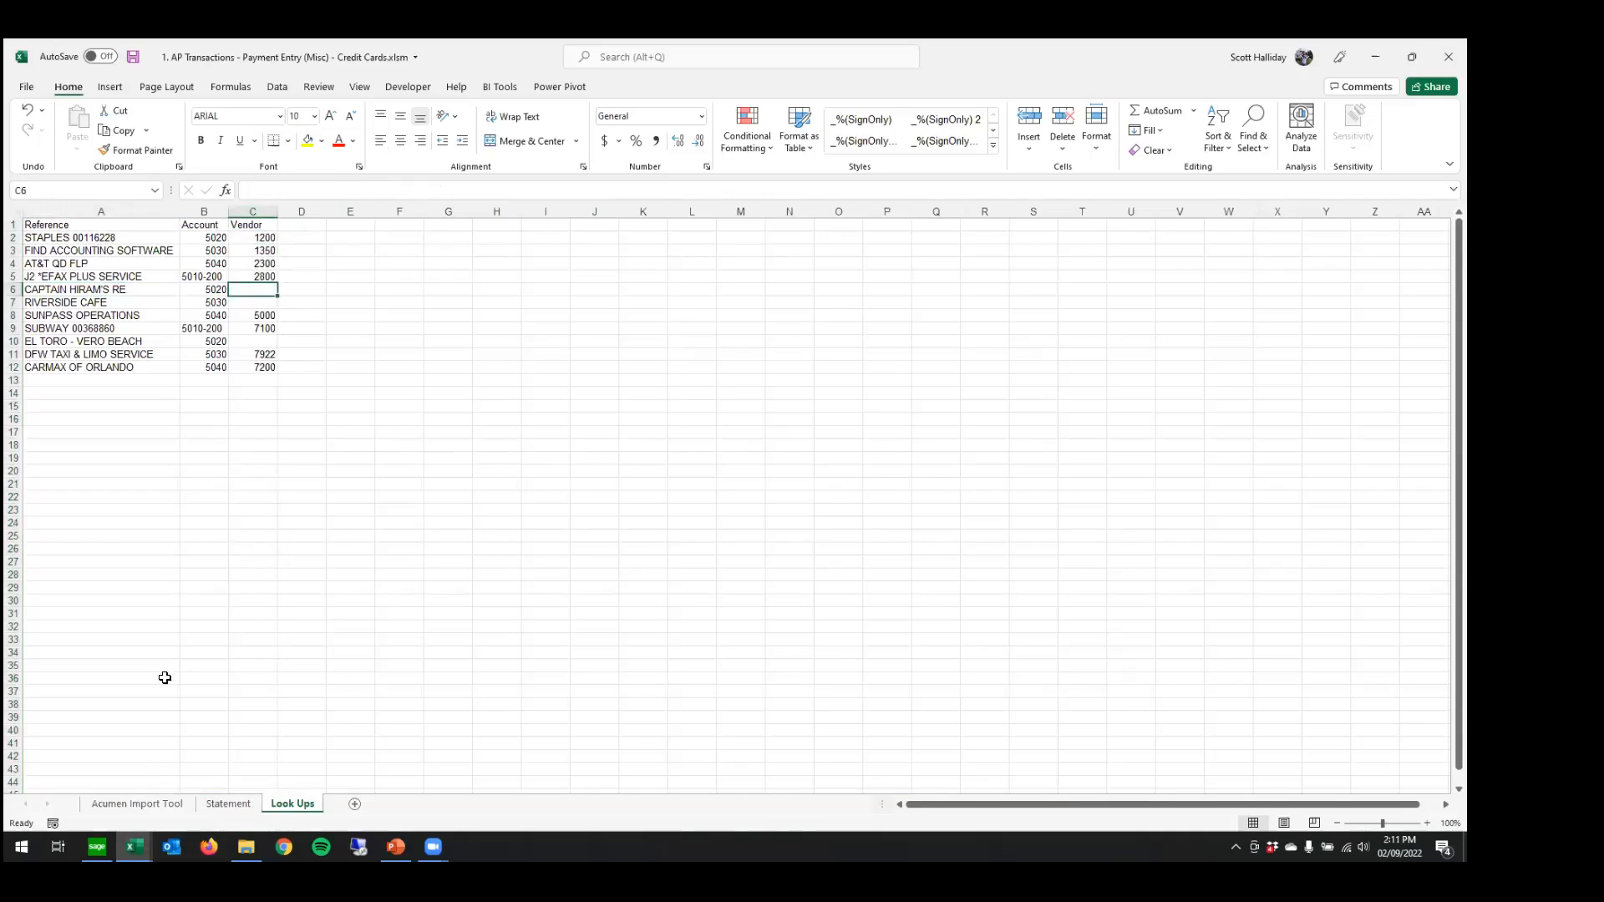
pyautogui.click(132, 803)
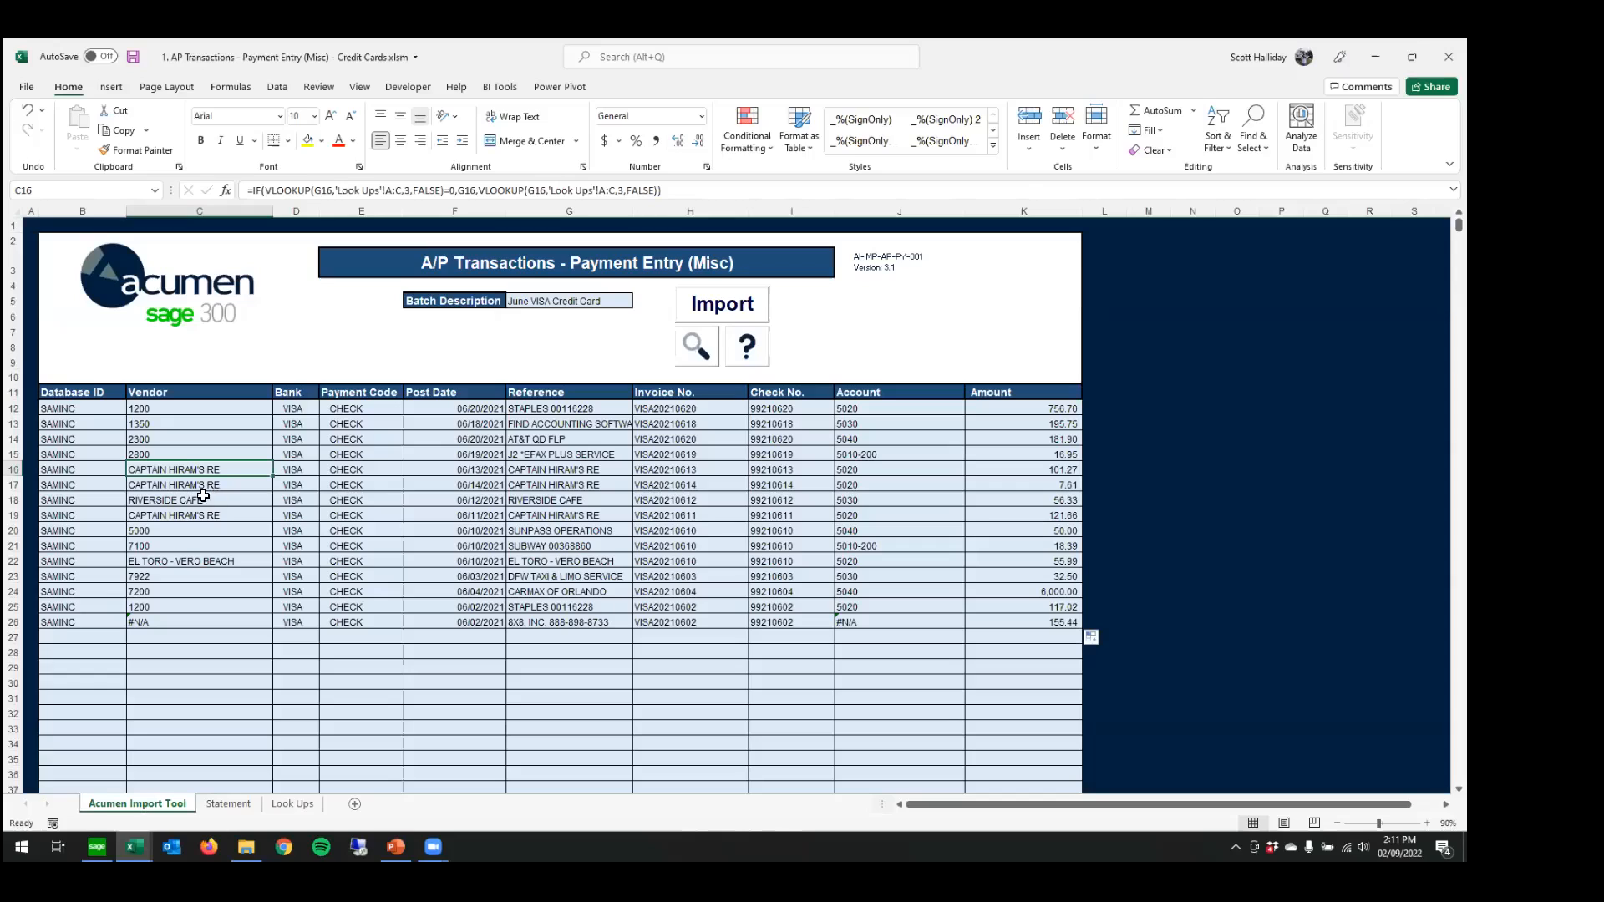
# - Try to import the payment table into Sage 300, end the macro and show the comment on vendor cell C16
pyautogui.click(719, 317)
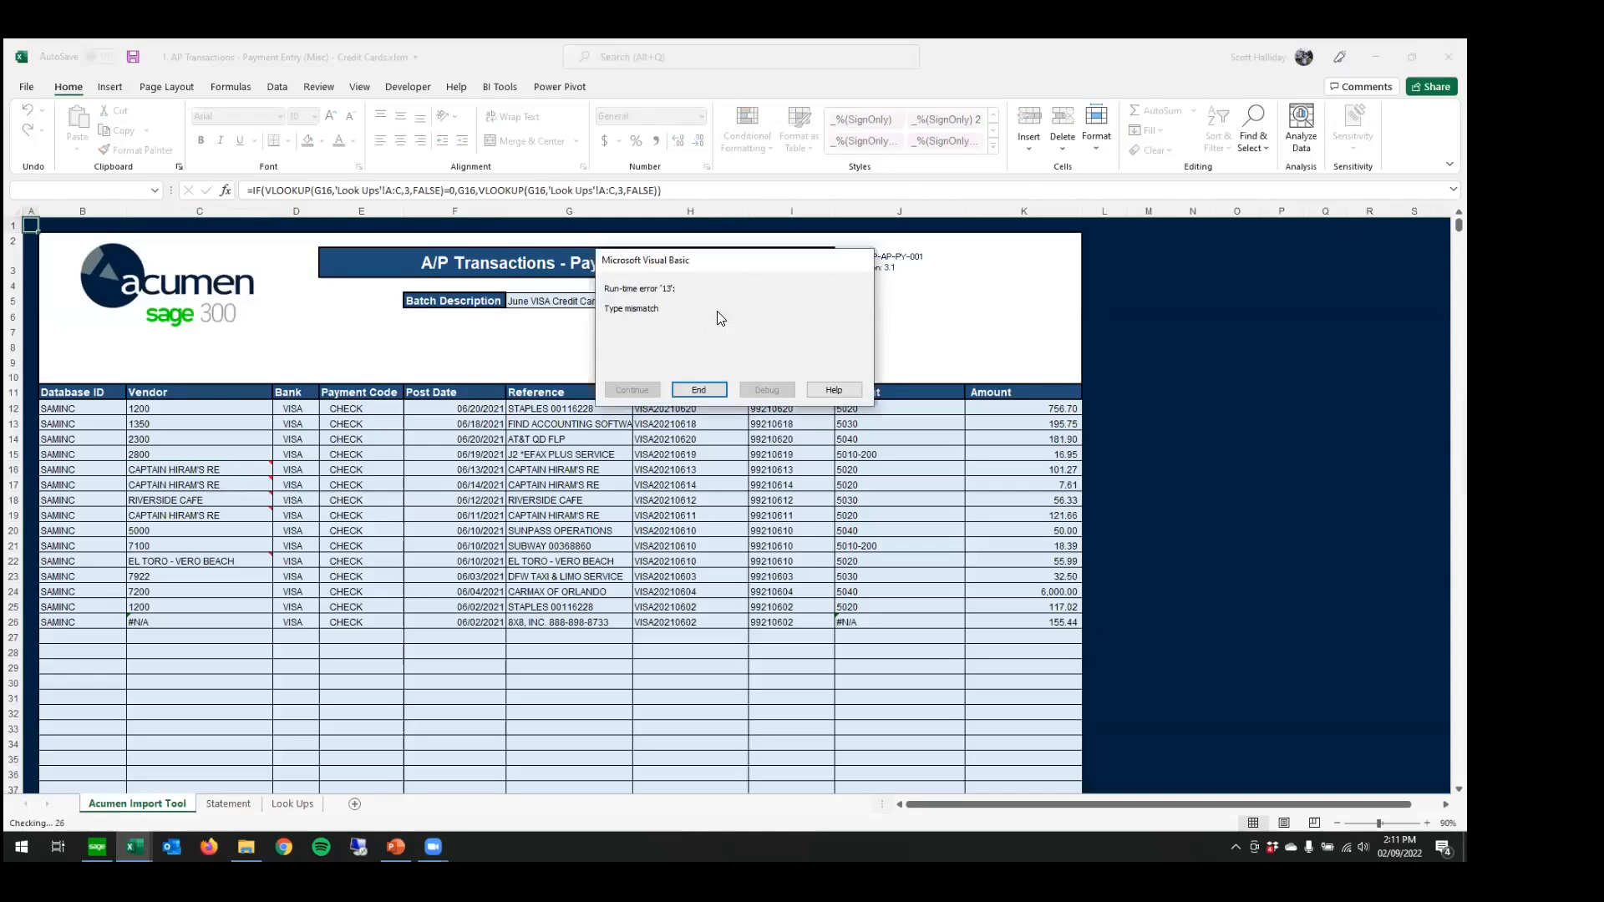
pyautogui.click(717, 391)
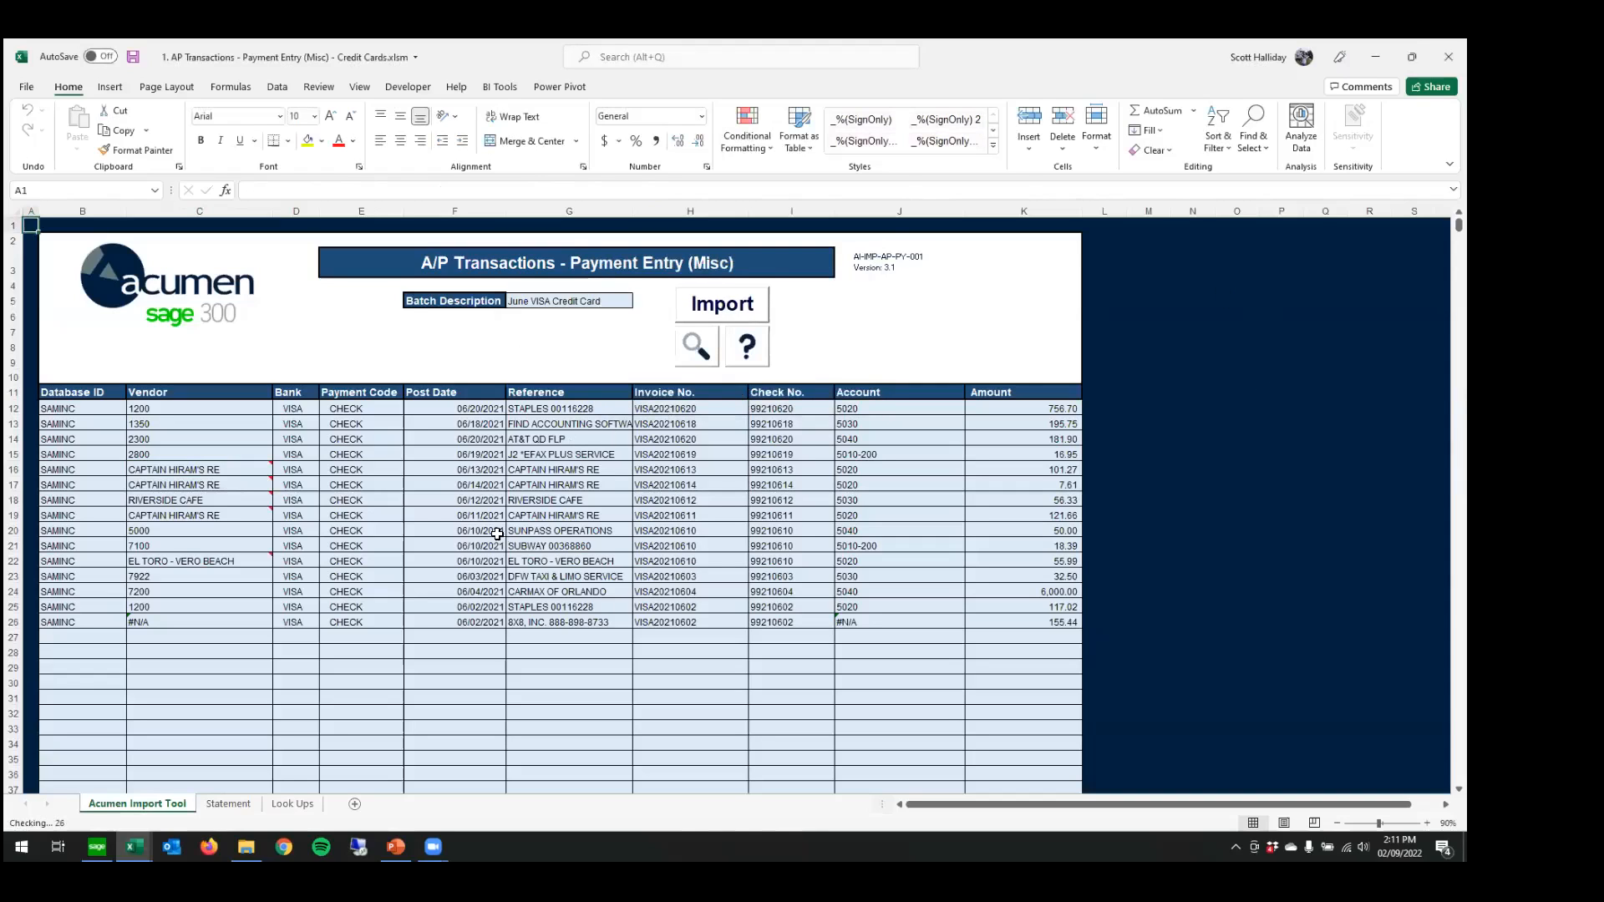
pyautogui.moveTo(247, 470)
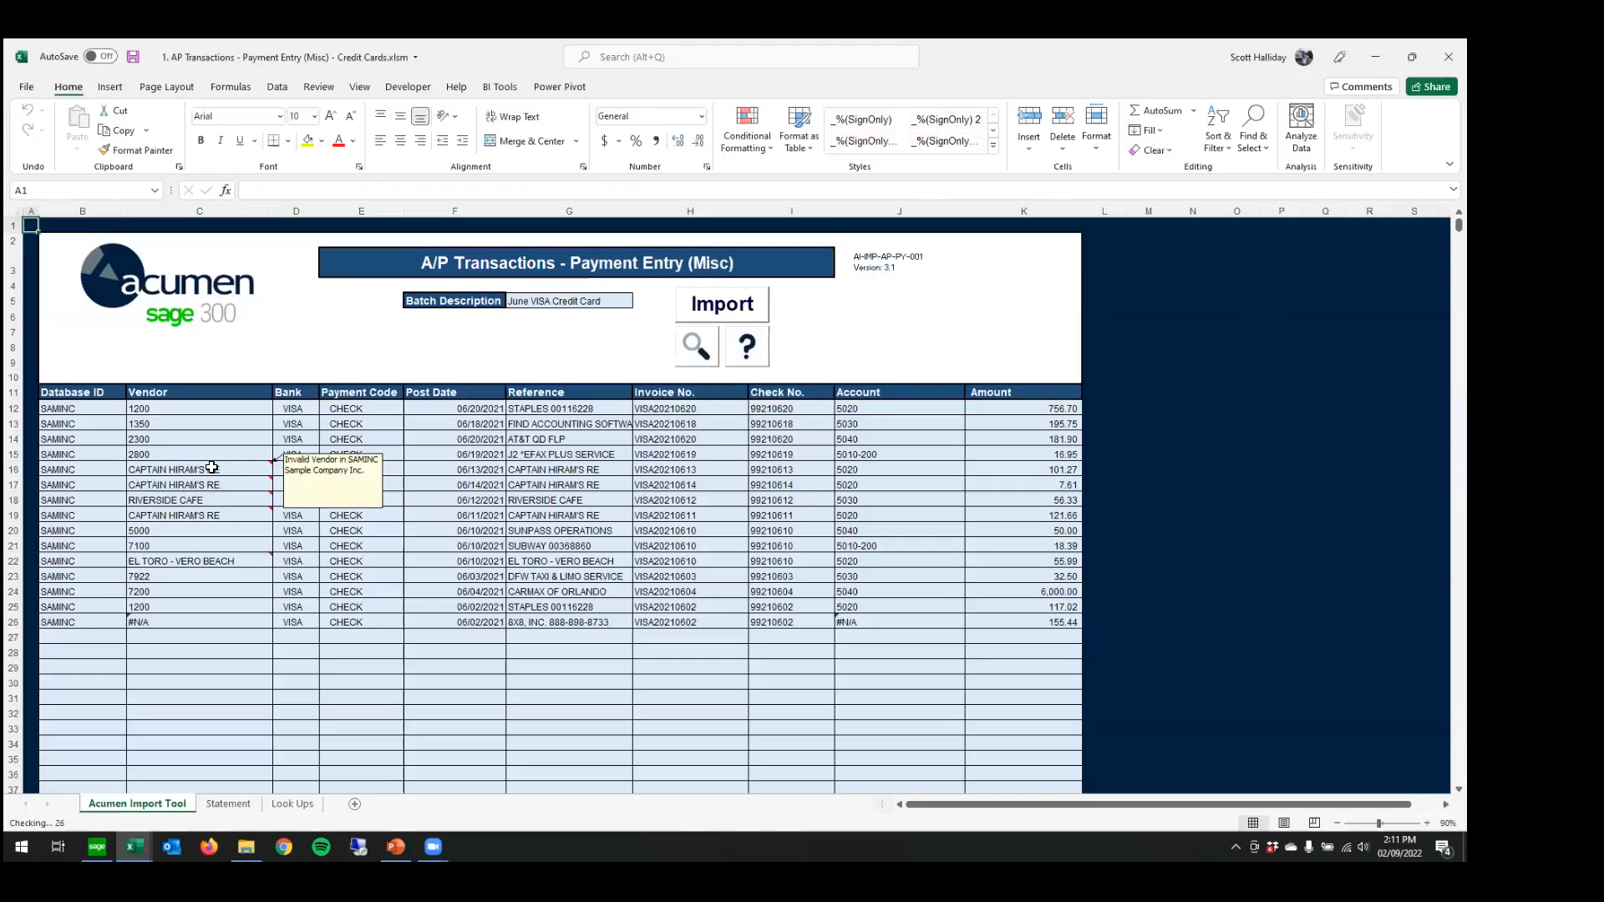
# - Examine the comments on vendor cells C17 and C18 and the Vendor, Account and Reference cells of row 26
pyautogui.moveTo(203, 485)
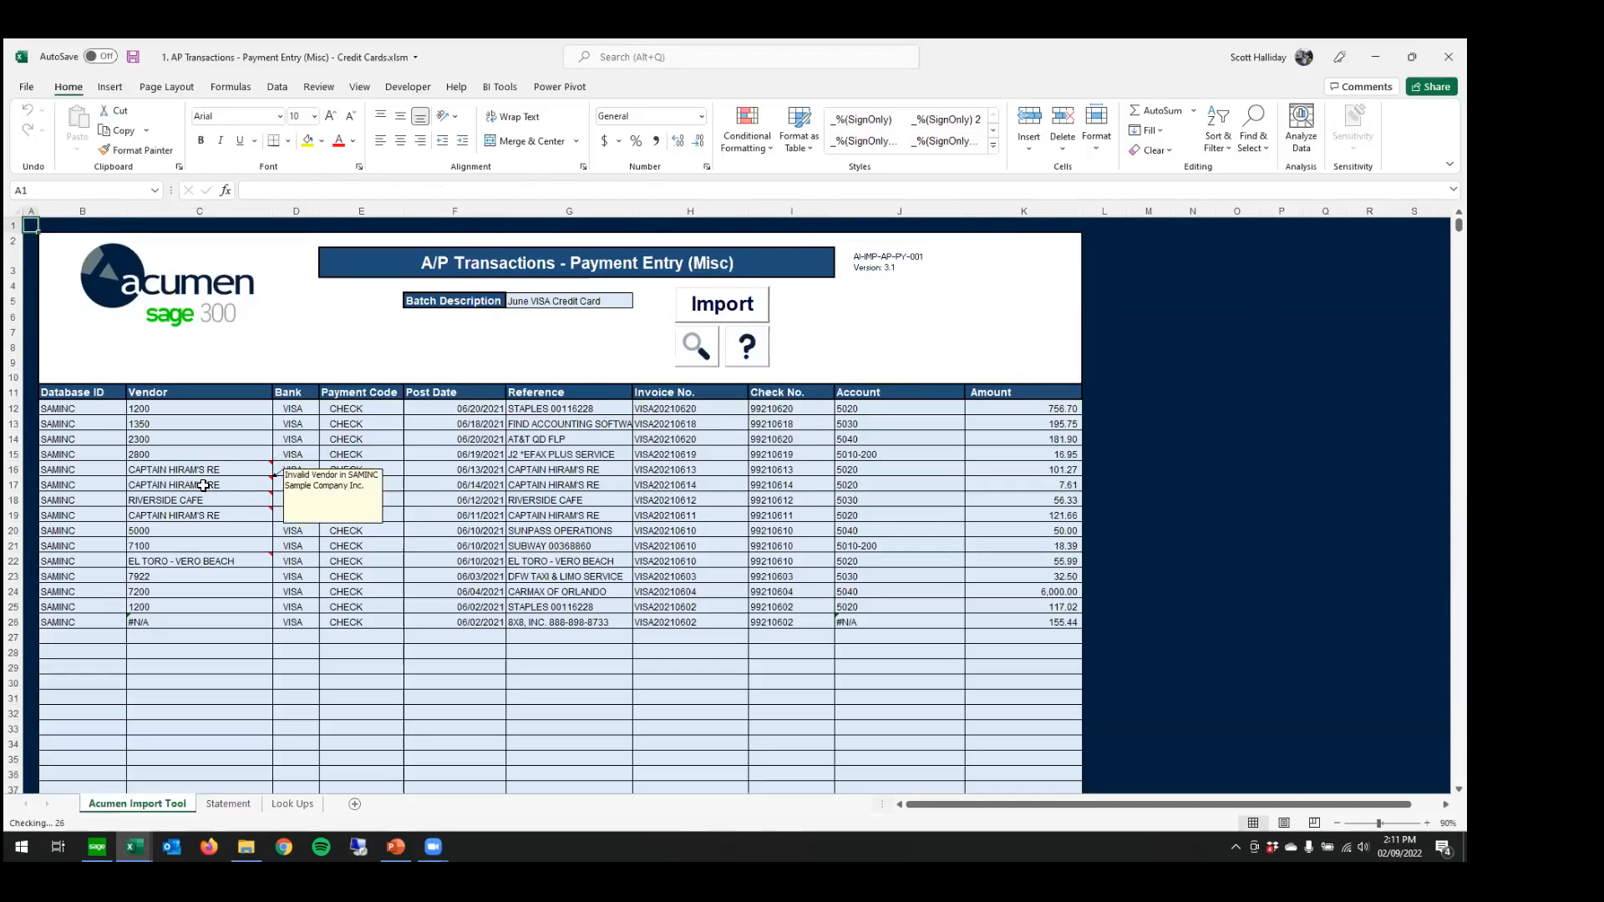
pyautogui.moveTo(201, 519)
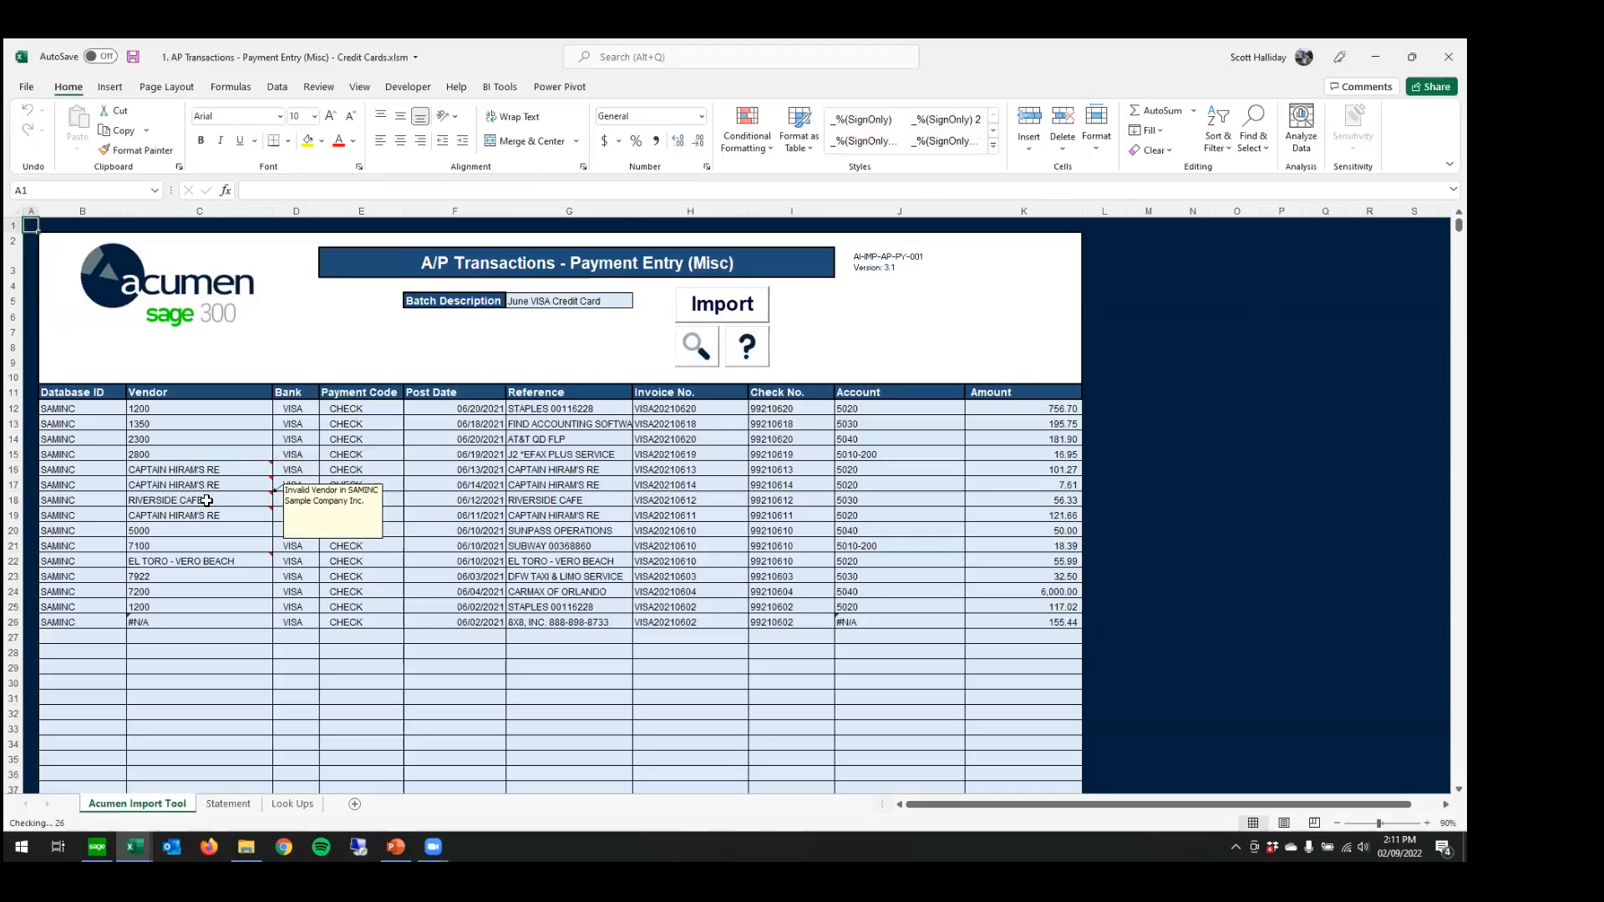
pyautogui.click(242, 617)
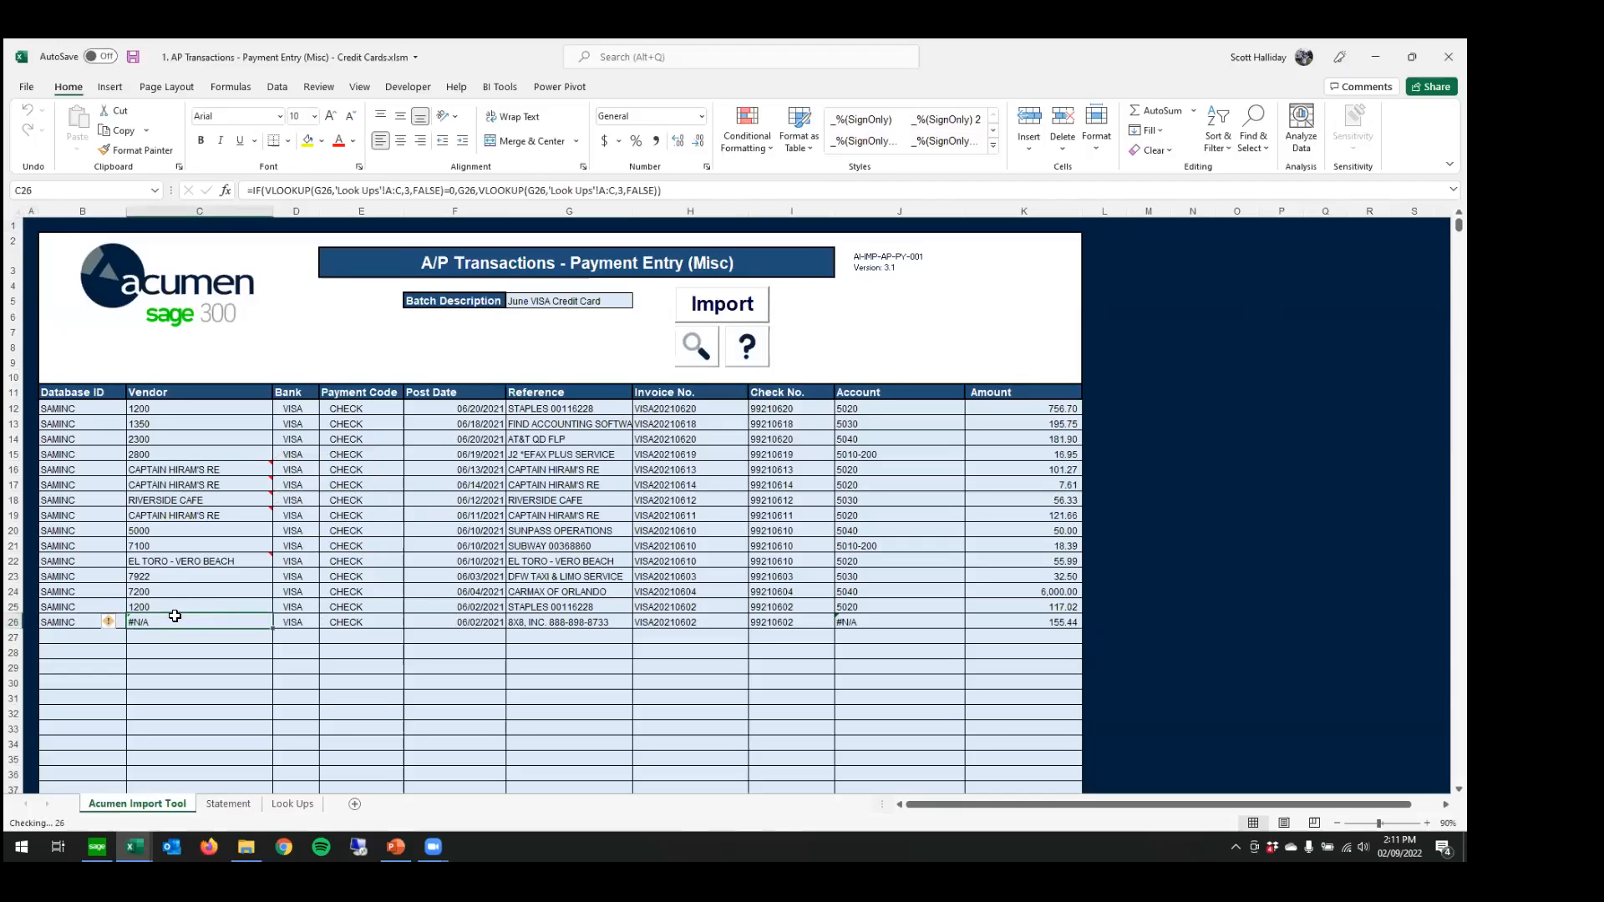
pyautogui.click(853, 625)
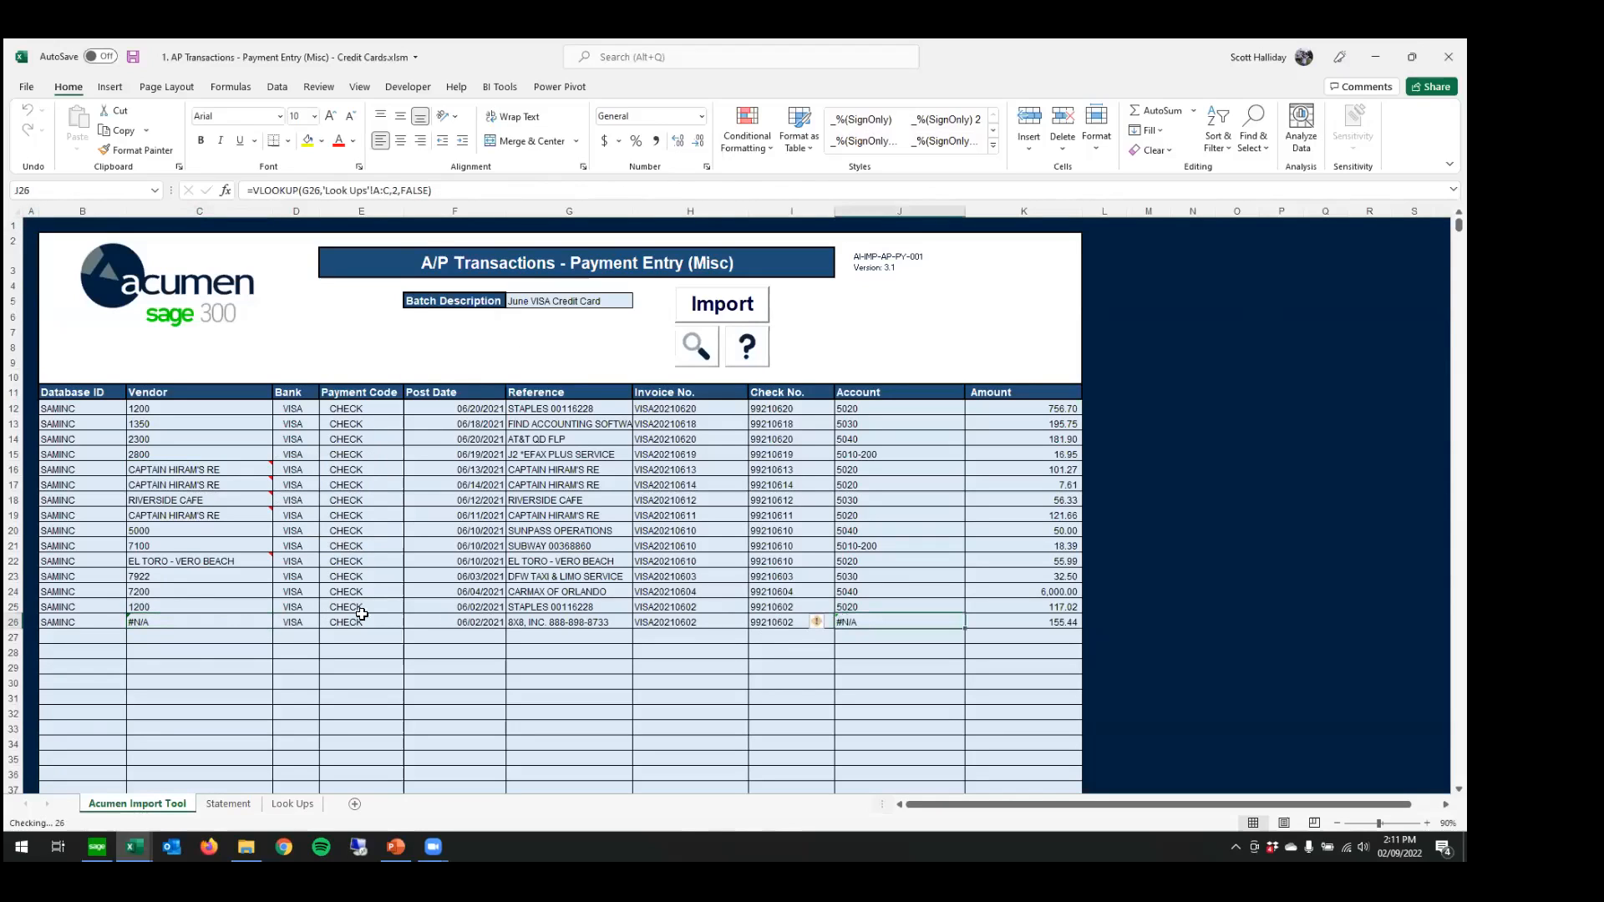
pyautogui.click(16, 623)
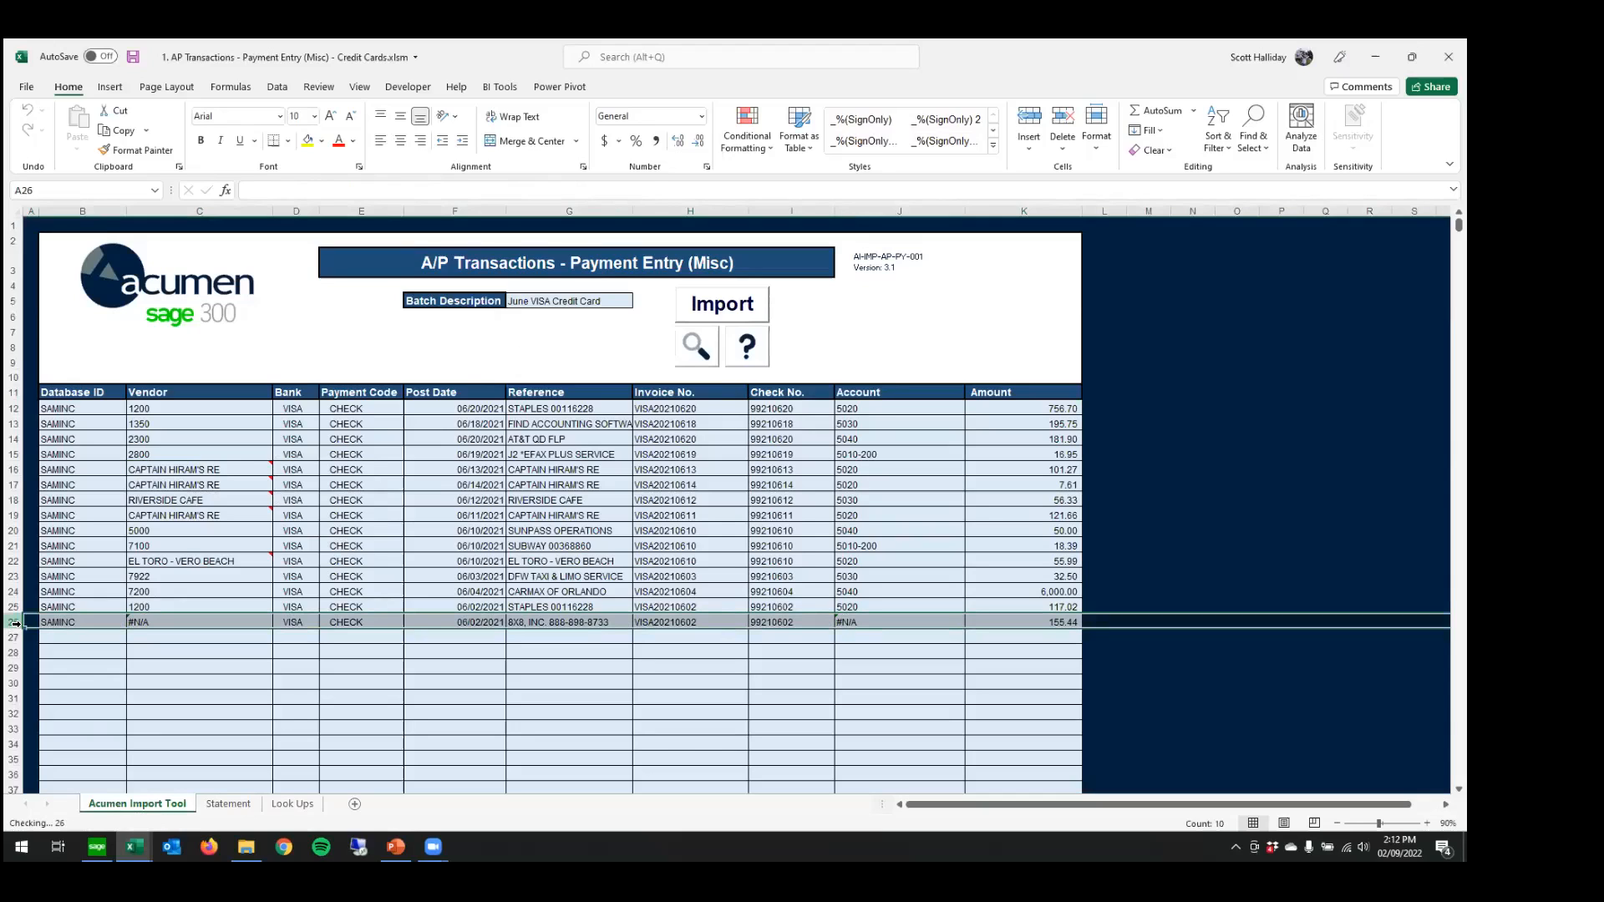
pyautogui.click(561, 620)
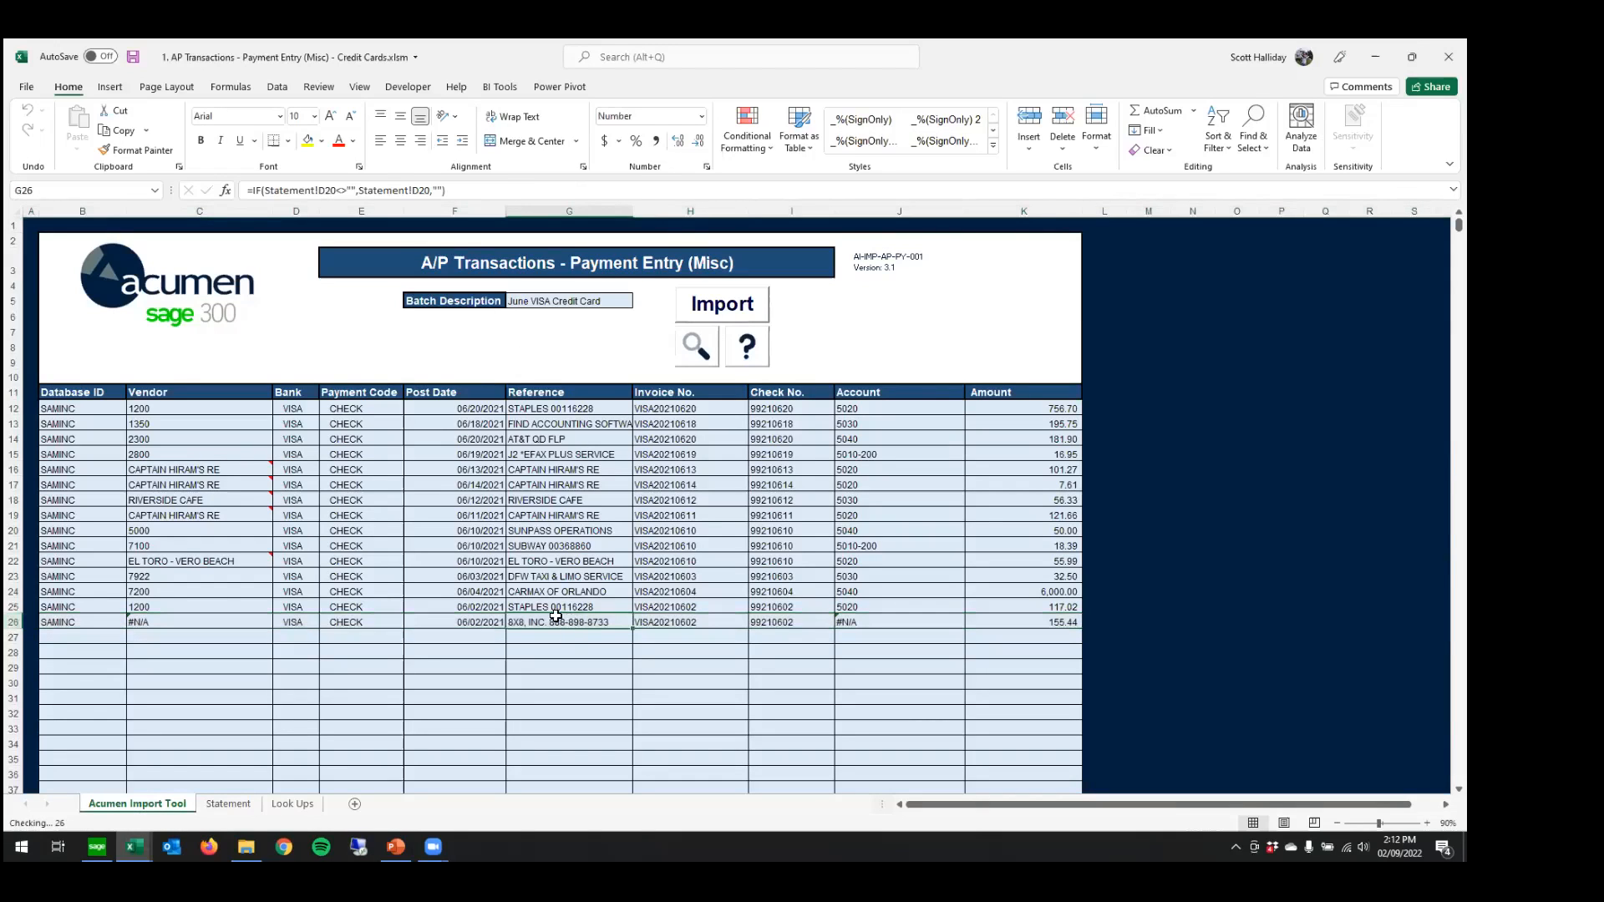
# - Copy the 8X8, INC. description from D20 of the Statement sheet into cell A13 of the Look Ups sheet
pyautogui.click(235, 804)
pyautogui.click(350, 470)
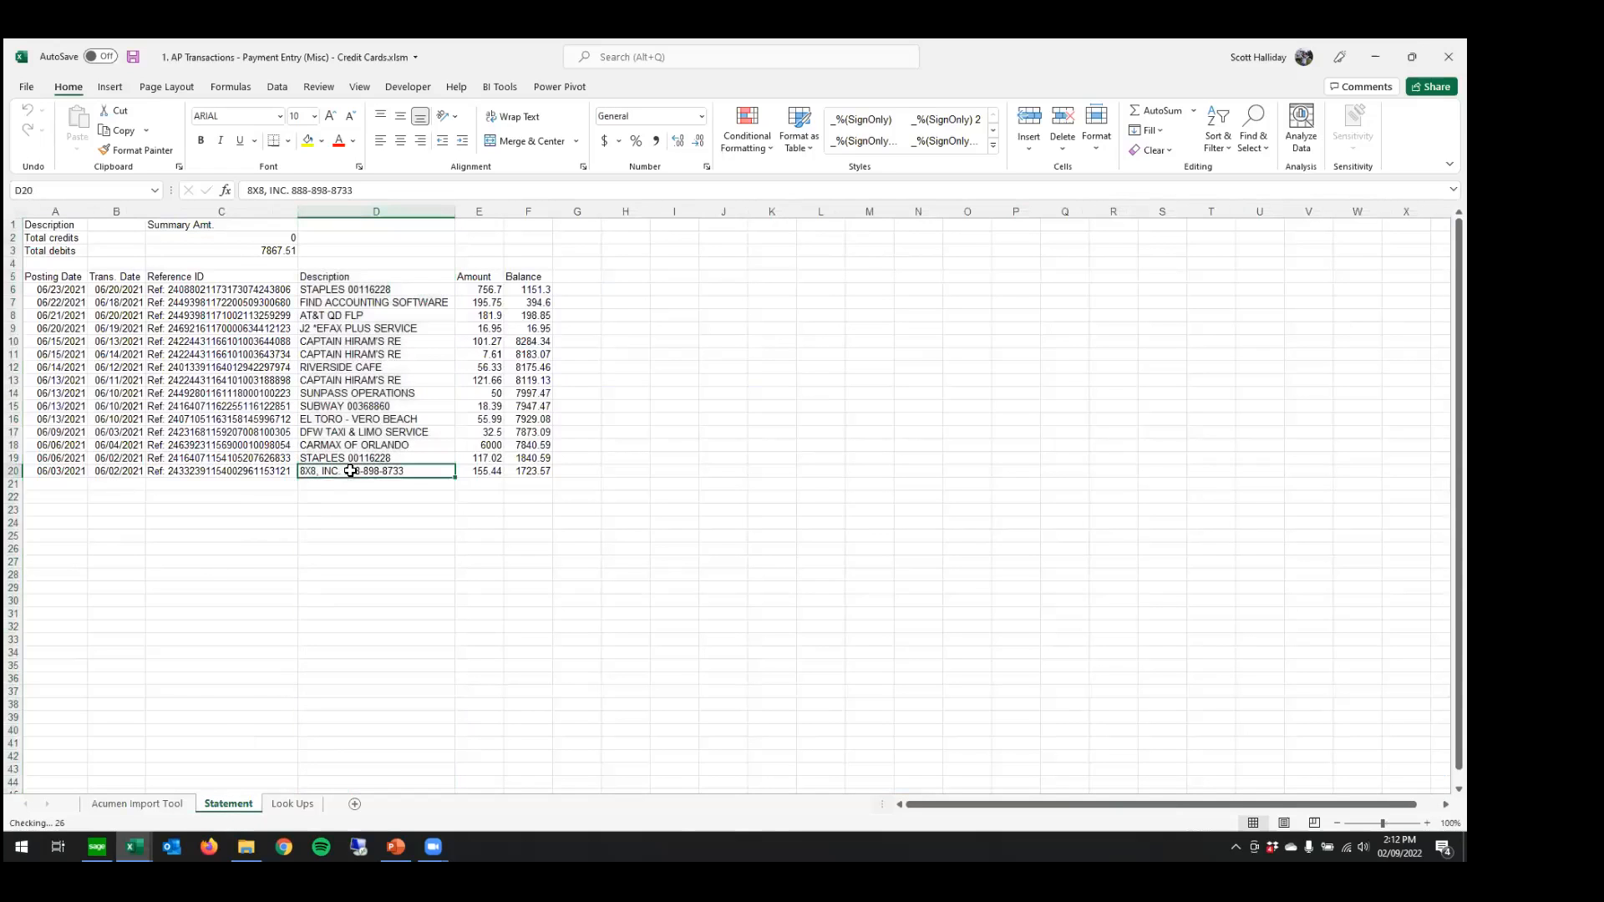
pyautogui.moveTo(346, 191); pyautogui.dragTo(249, 190)
pyautogui.rightClick(272, 191)
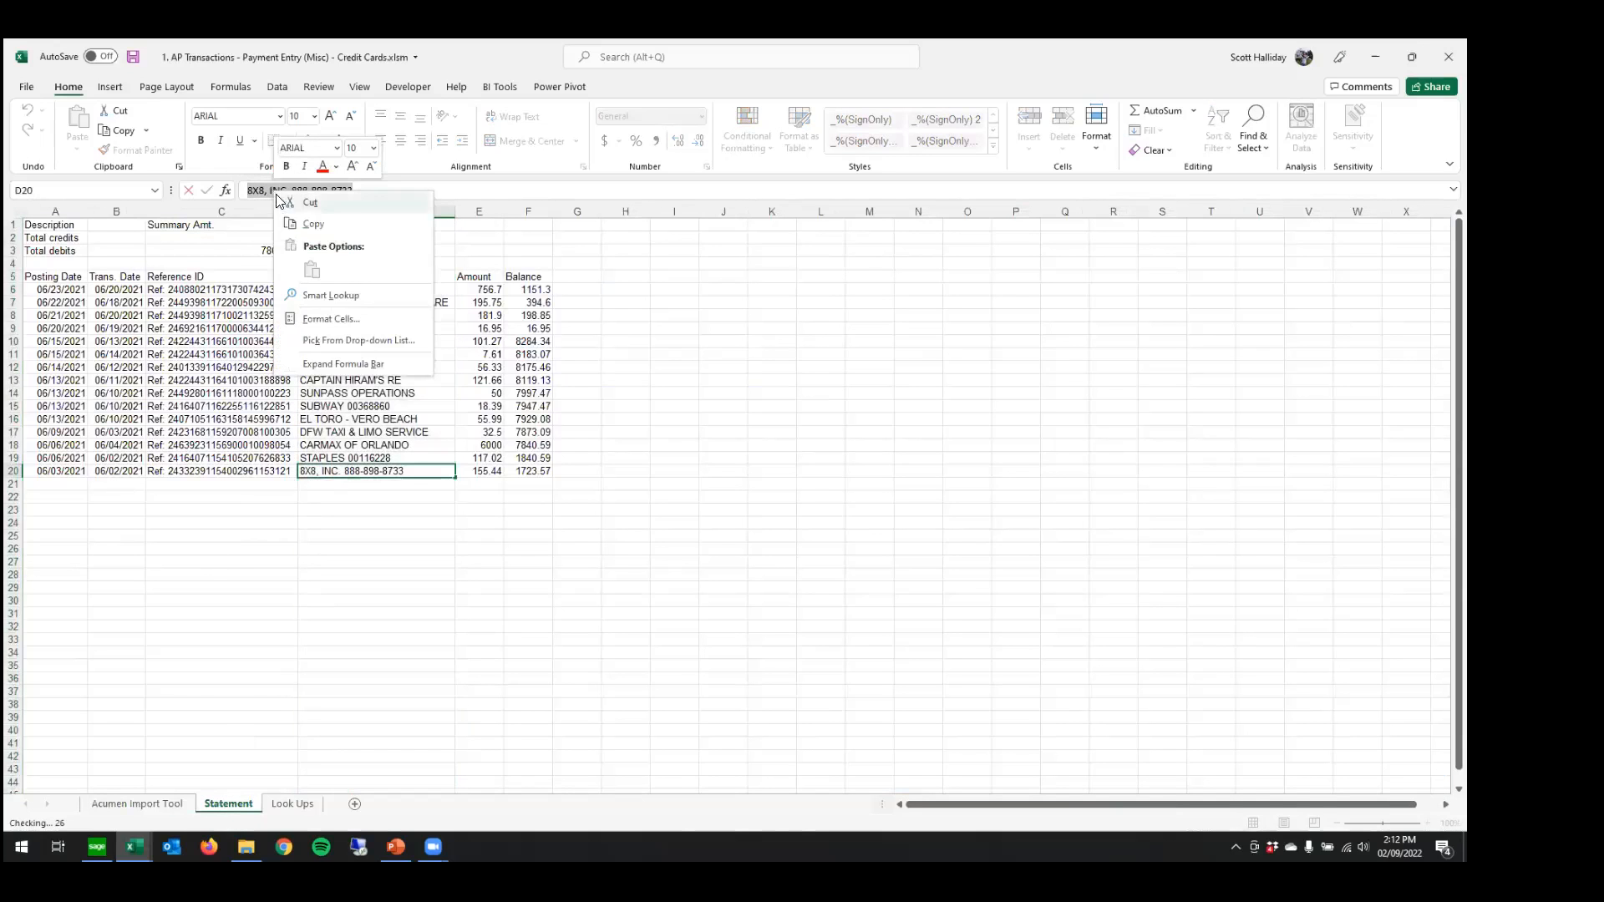
pyautogui.click(288, 226)
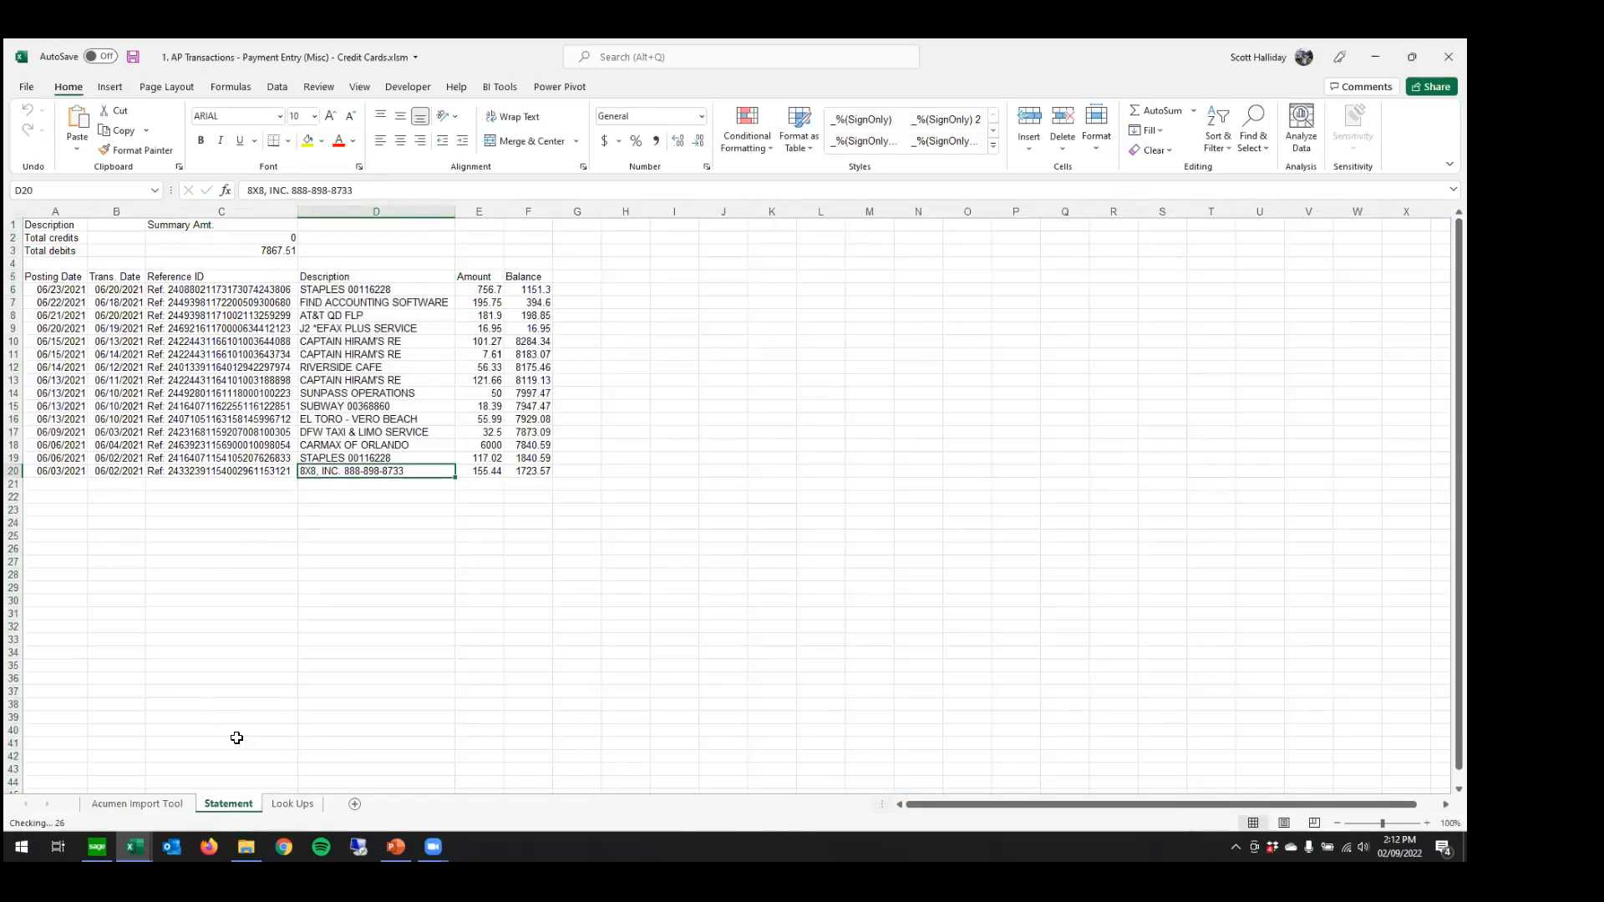
pyautogui.click(293, 803)
pyautogui.click(73, 382)
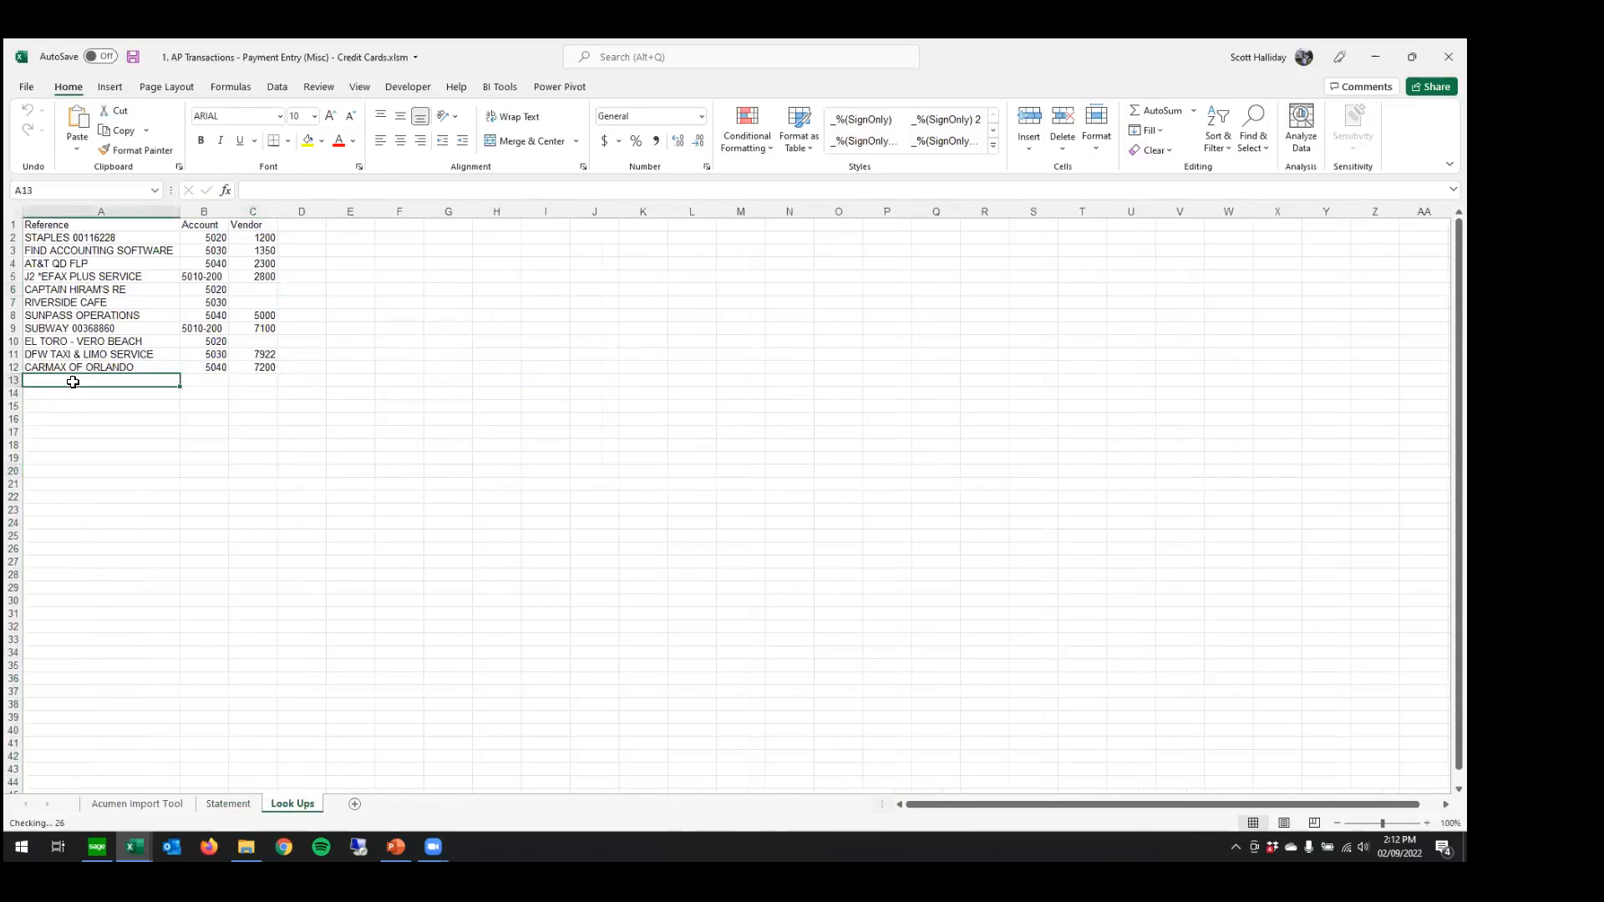
pyautogui.hotkey('ctrl', 'v')
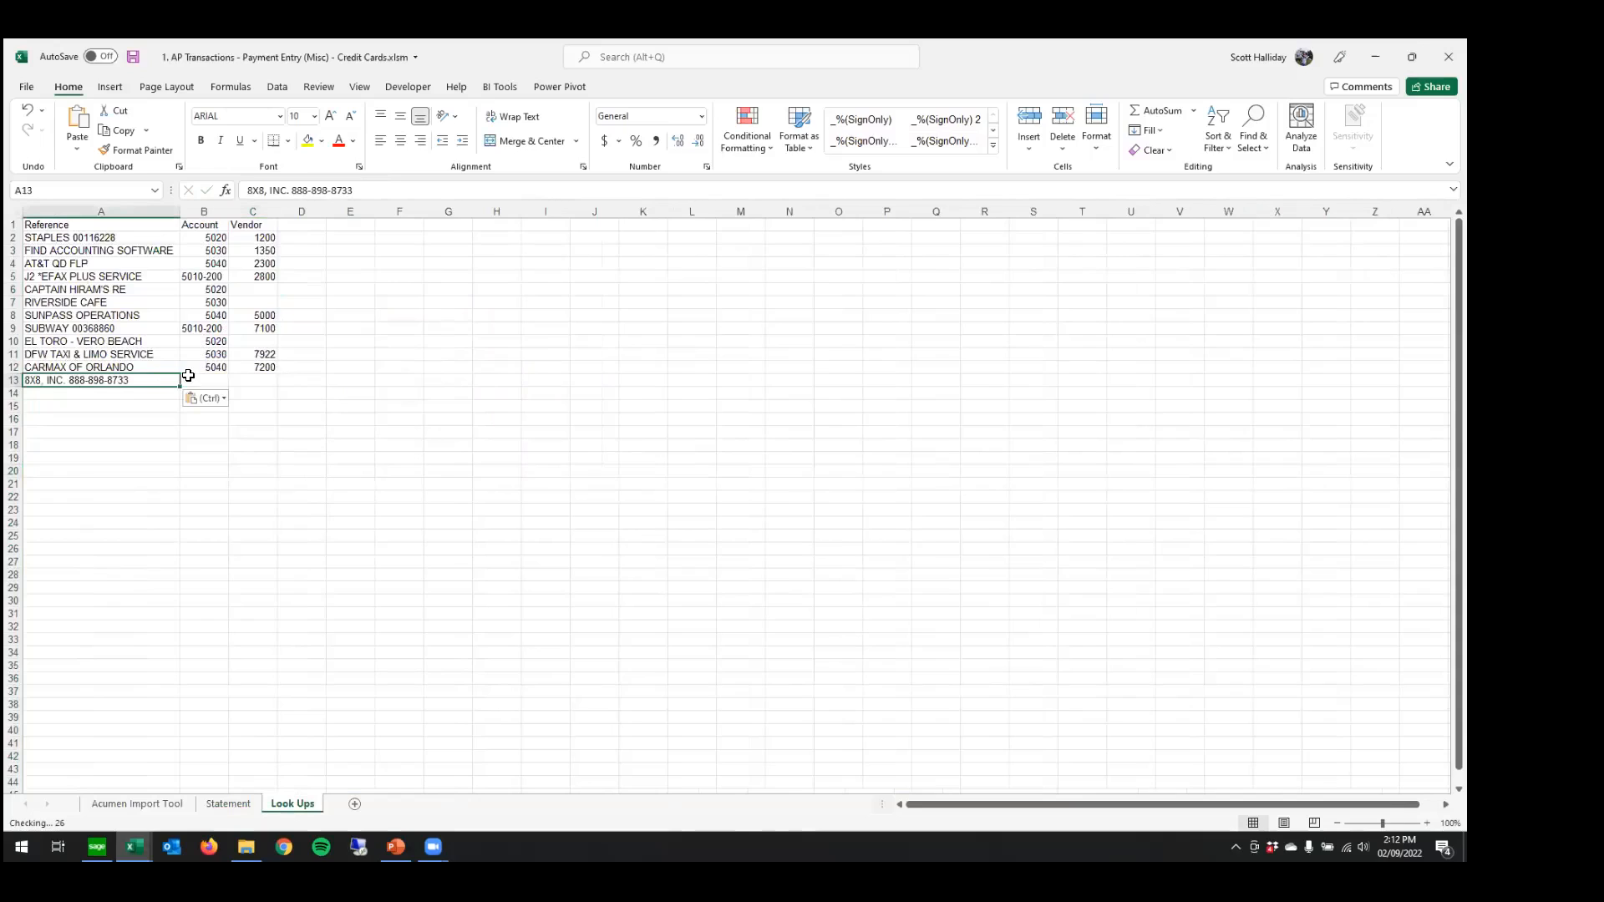
# - Give the 8X8, INC. lookup row the account 5010-200 and the vendor 2300
pyautogui.press('Tab')
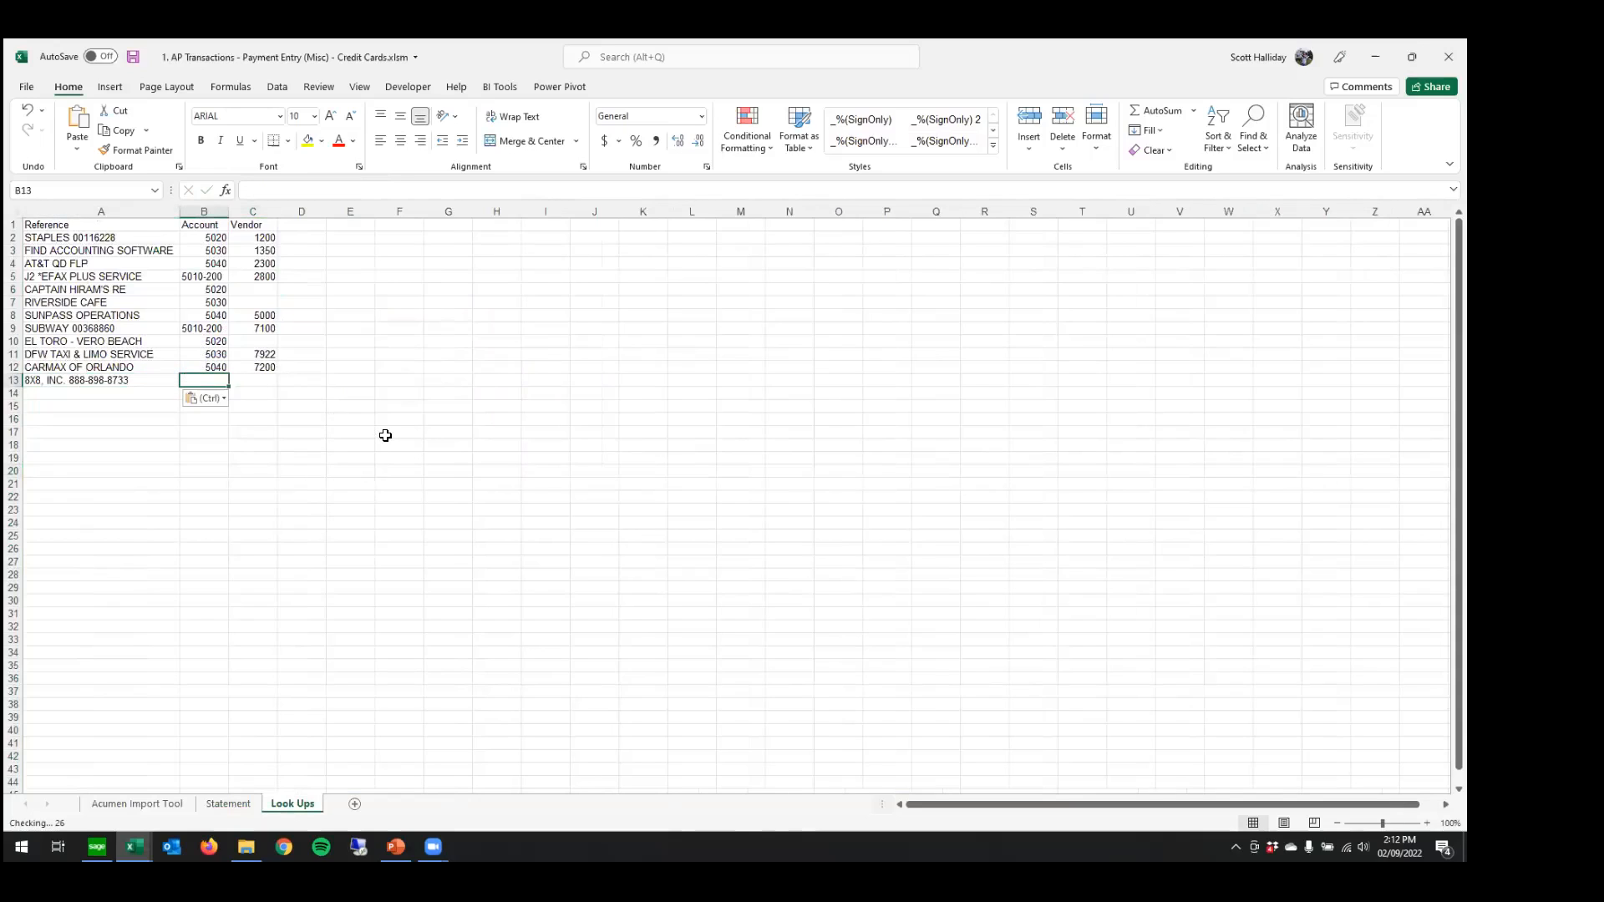
pyautogui.write('5')
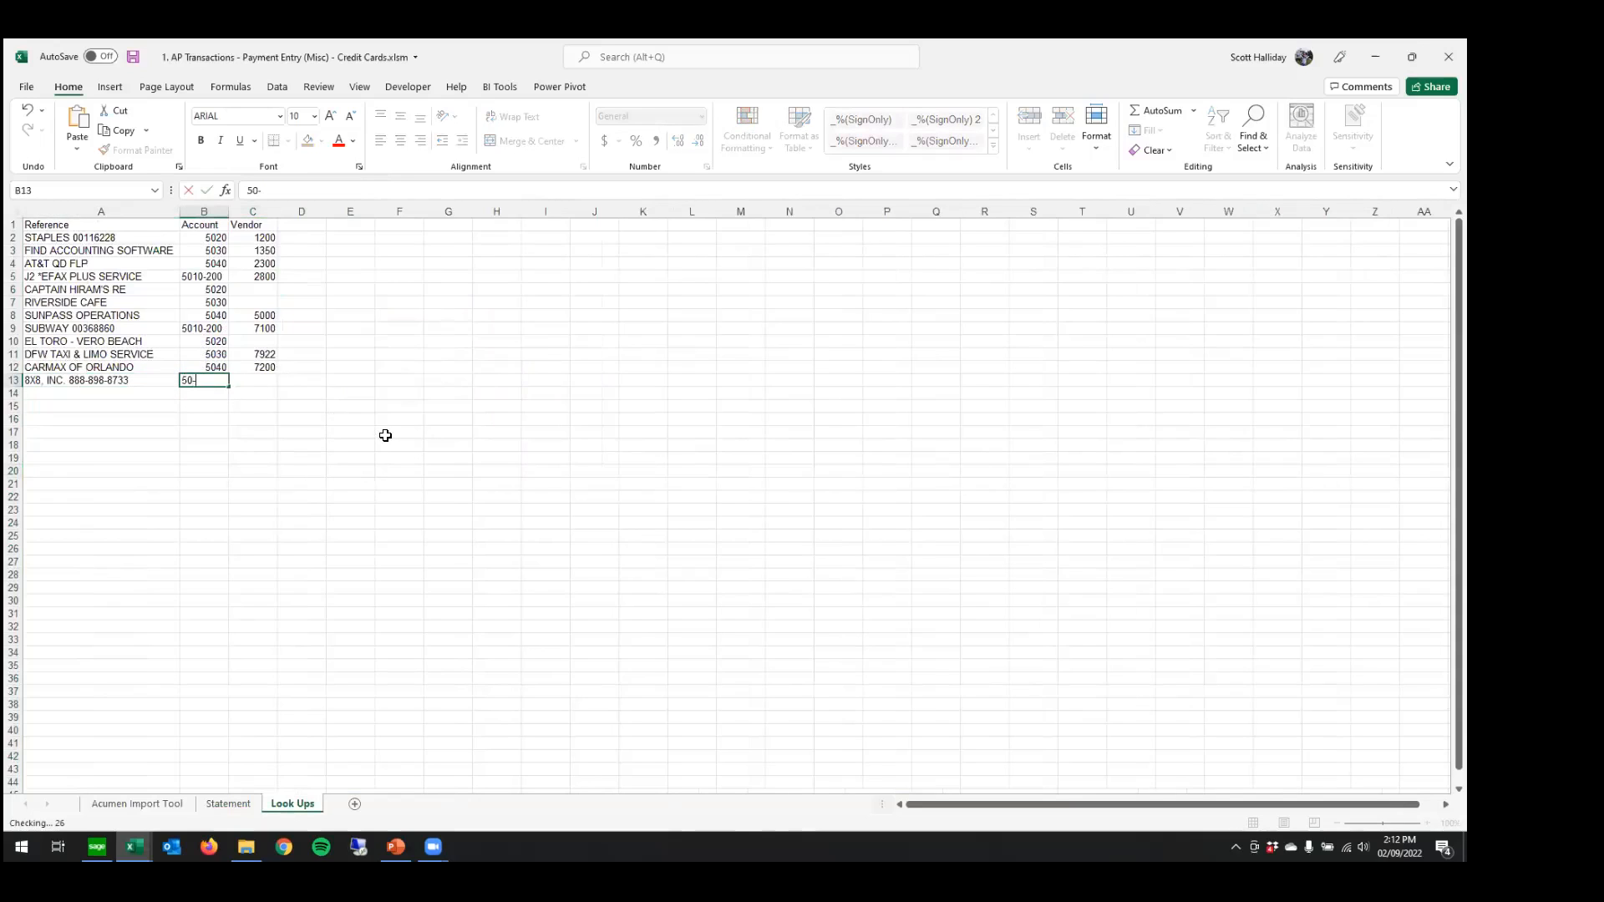
pyautogui.write('010-200')
pyautogui.press('Tab')
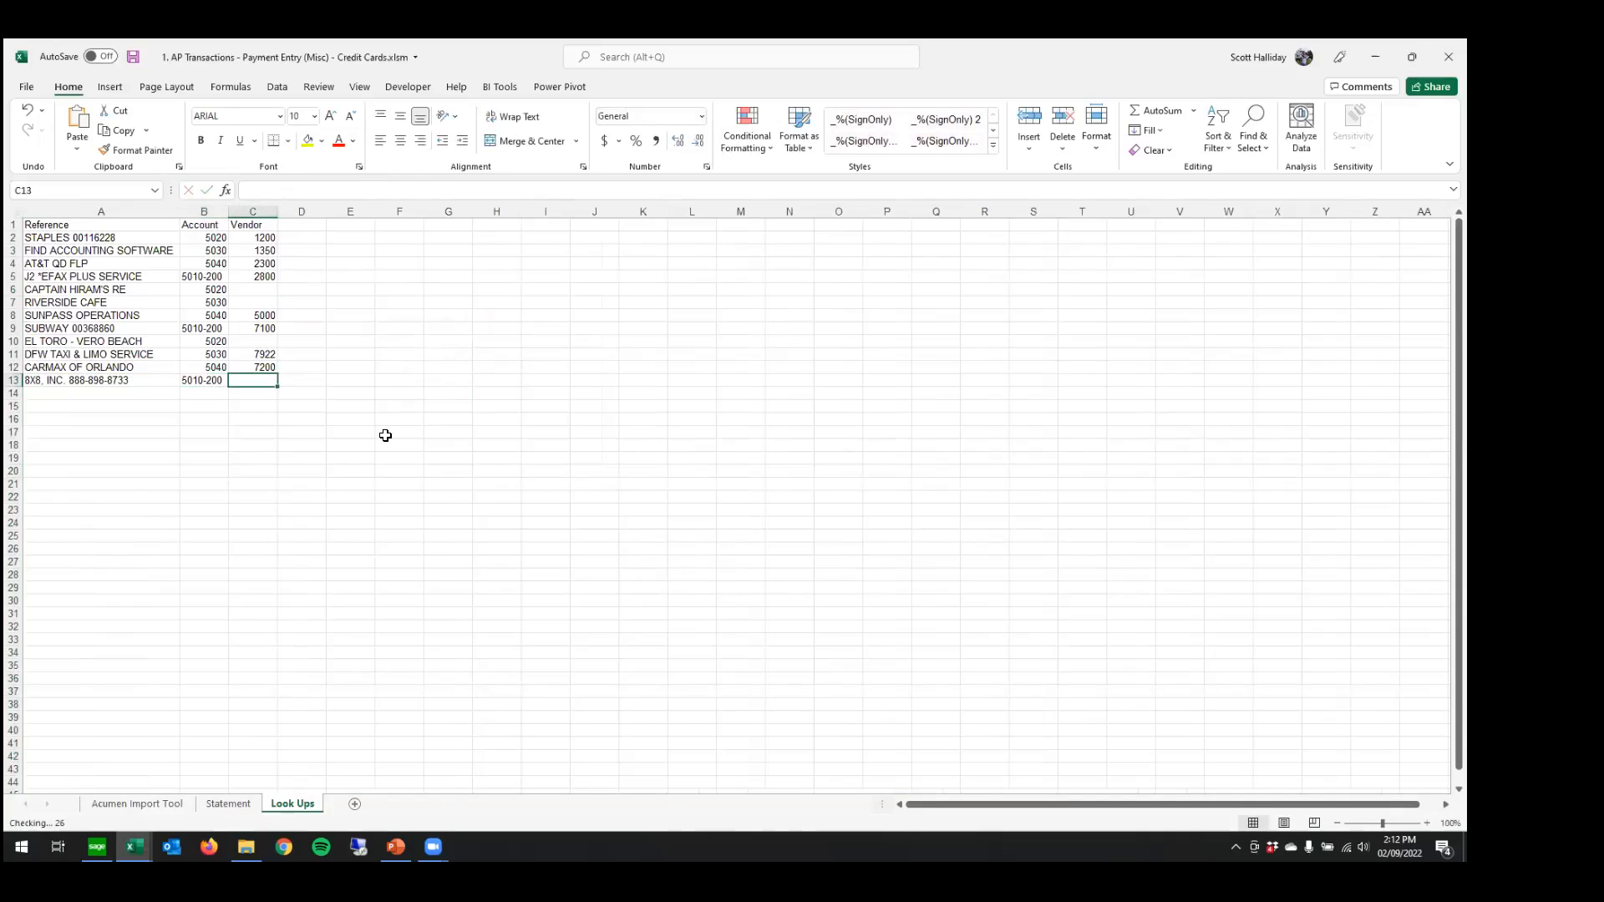
pyautogui.write('2300')
pyautogui.press('Return')
# - Check the Vendor and Account cells of row 26 on the import sheet and compare its Reference column with the Account column on Look Ups
pyautogui.click(161, 803)
pyautogui.click(133, 622)
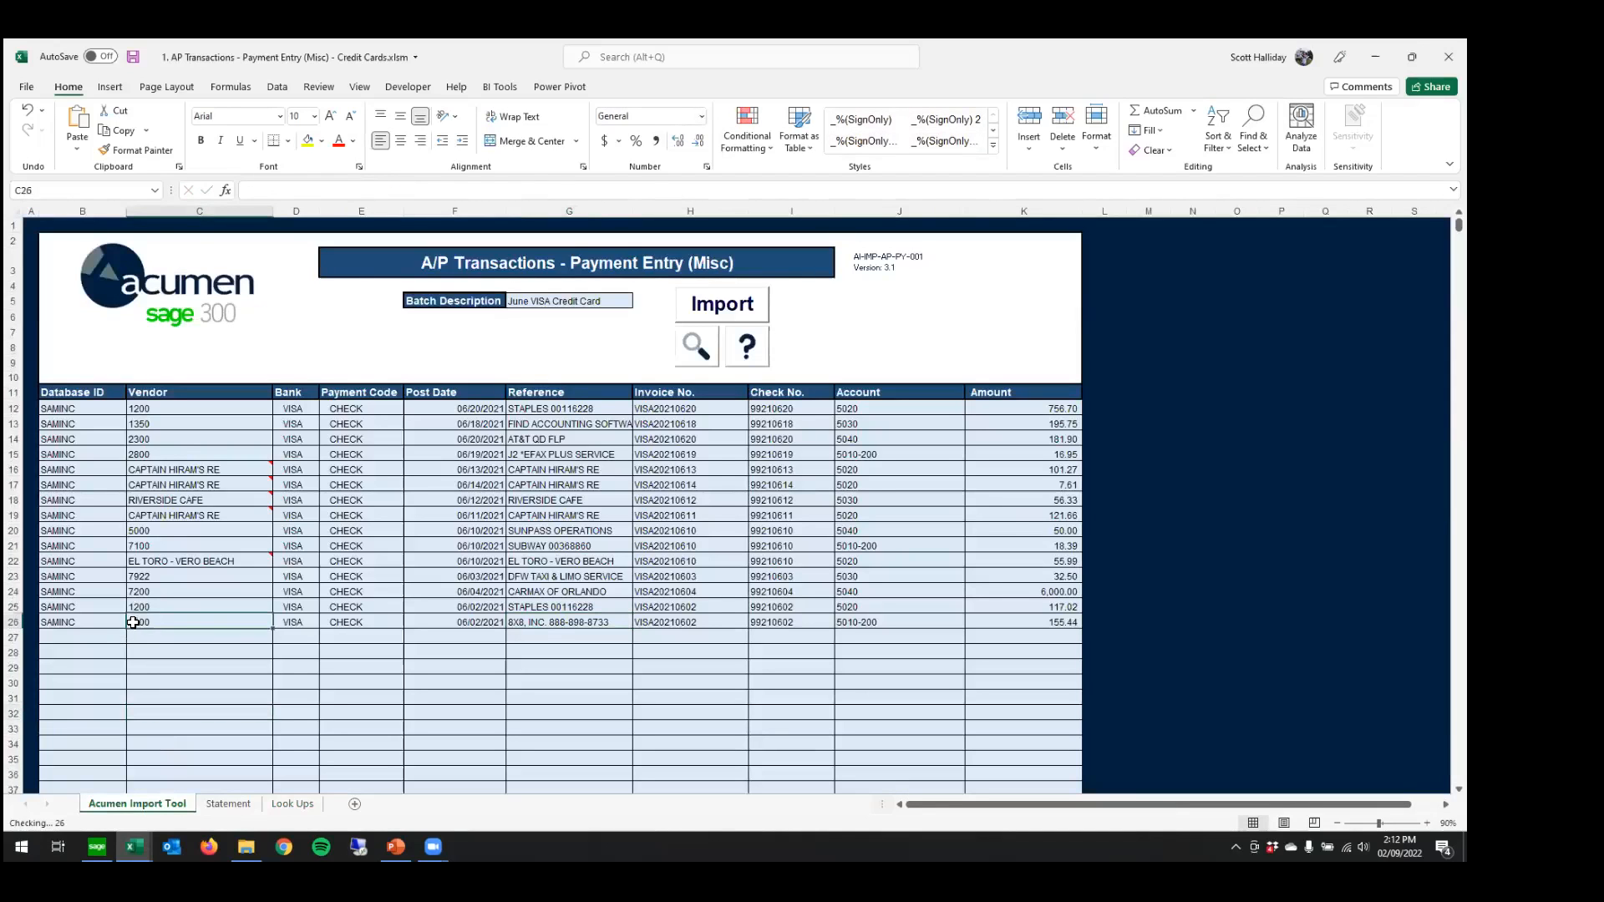
pyautogui.click(863, 621)
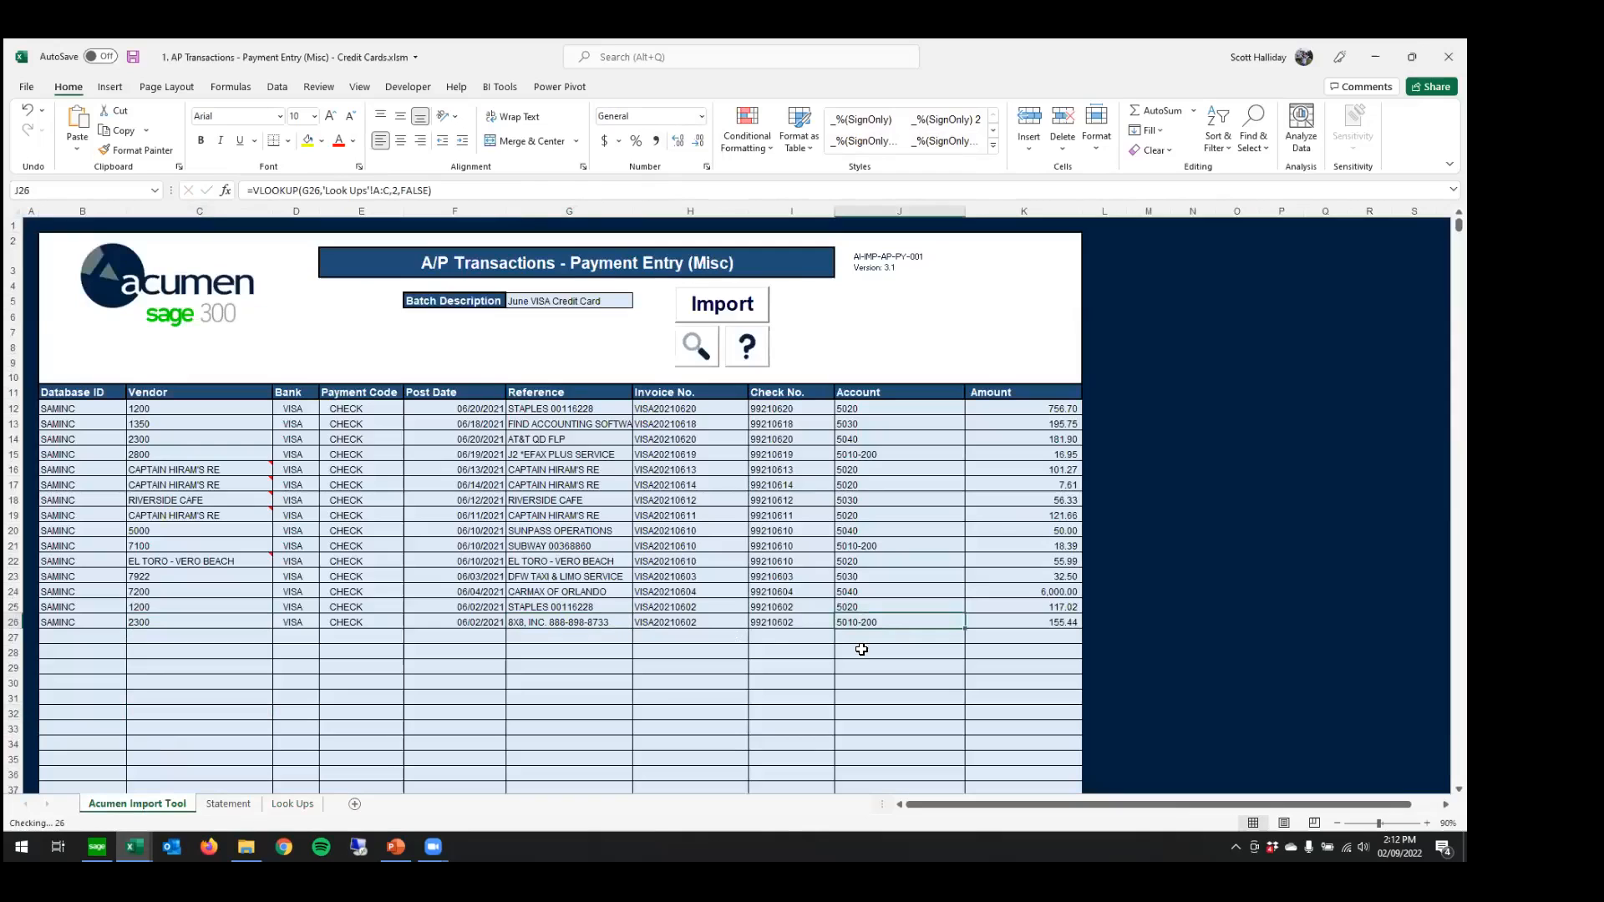
pyautogui.click(585, 212)
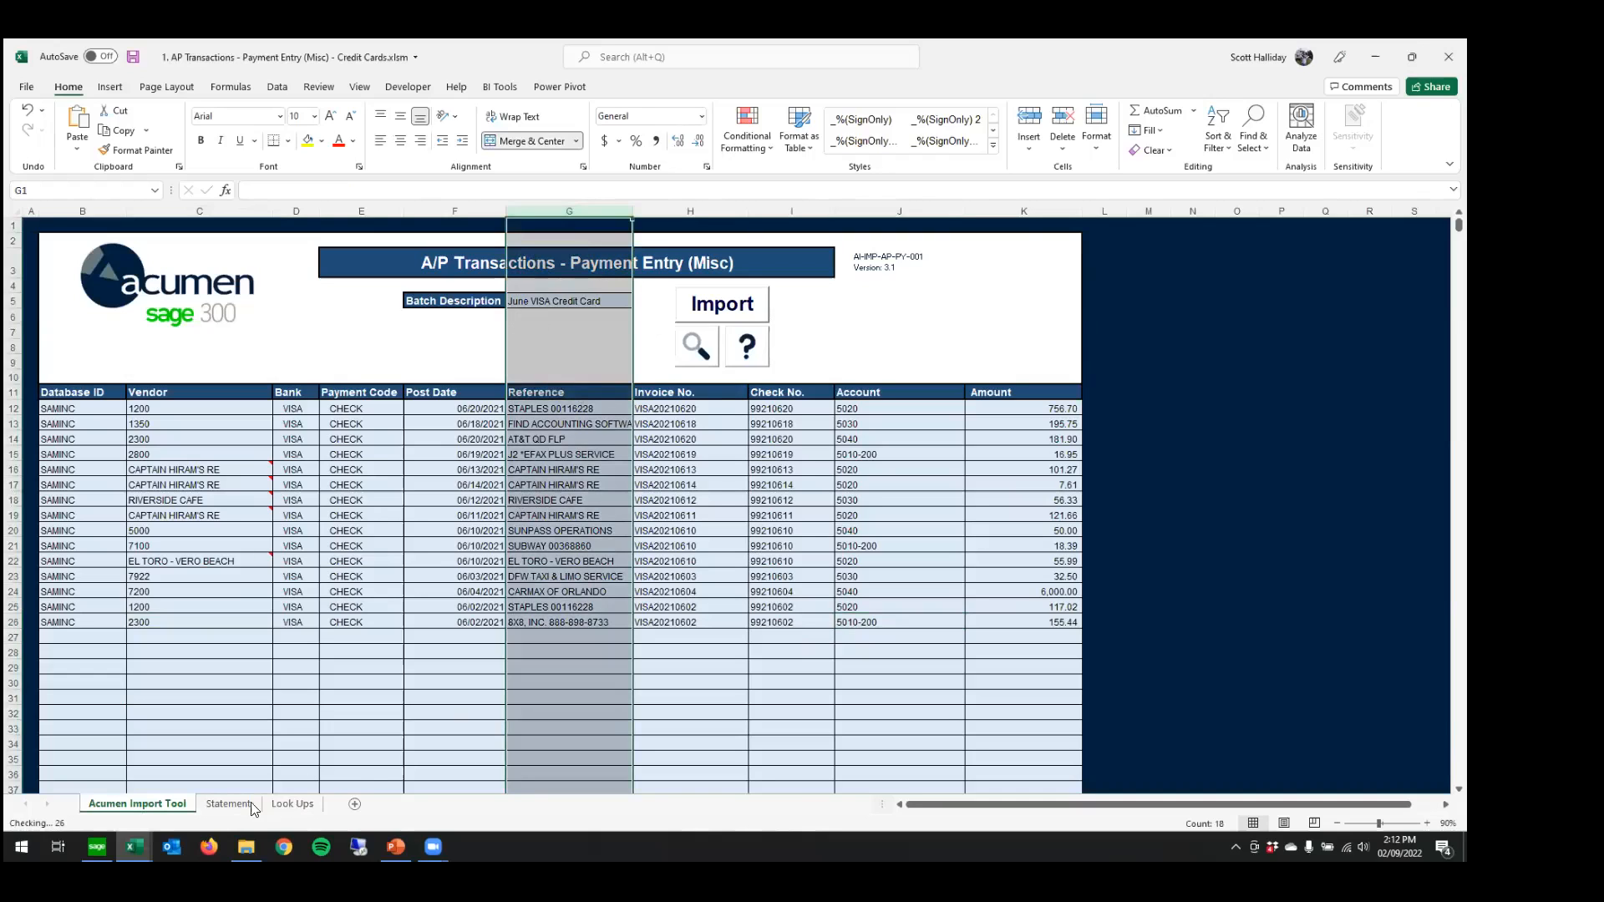
pyautogui.click(292, 803)
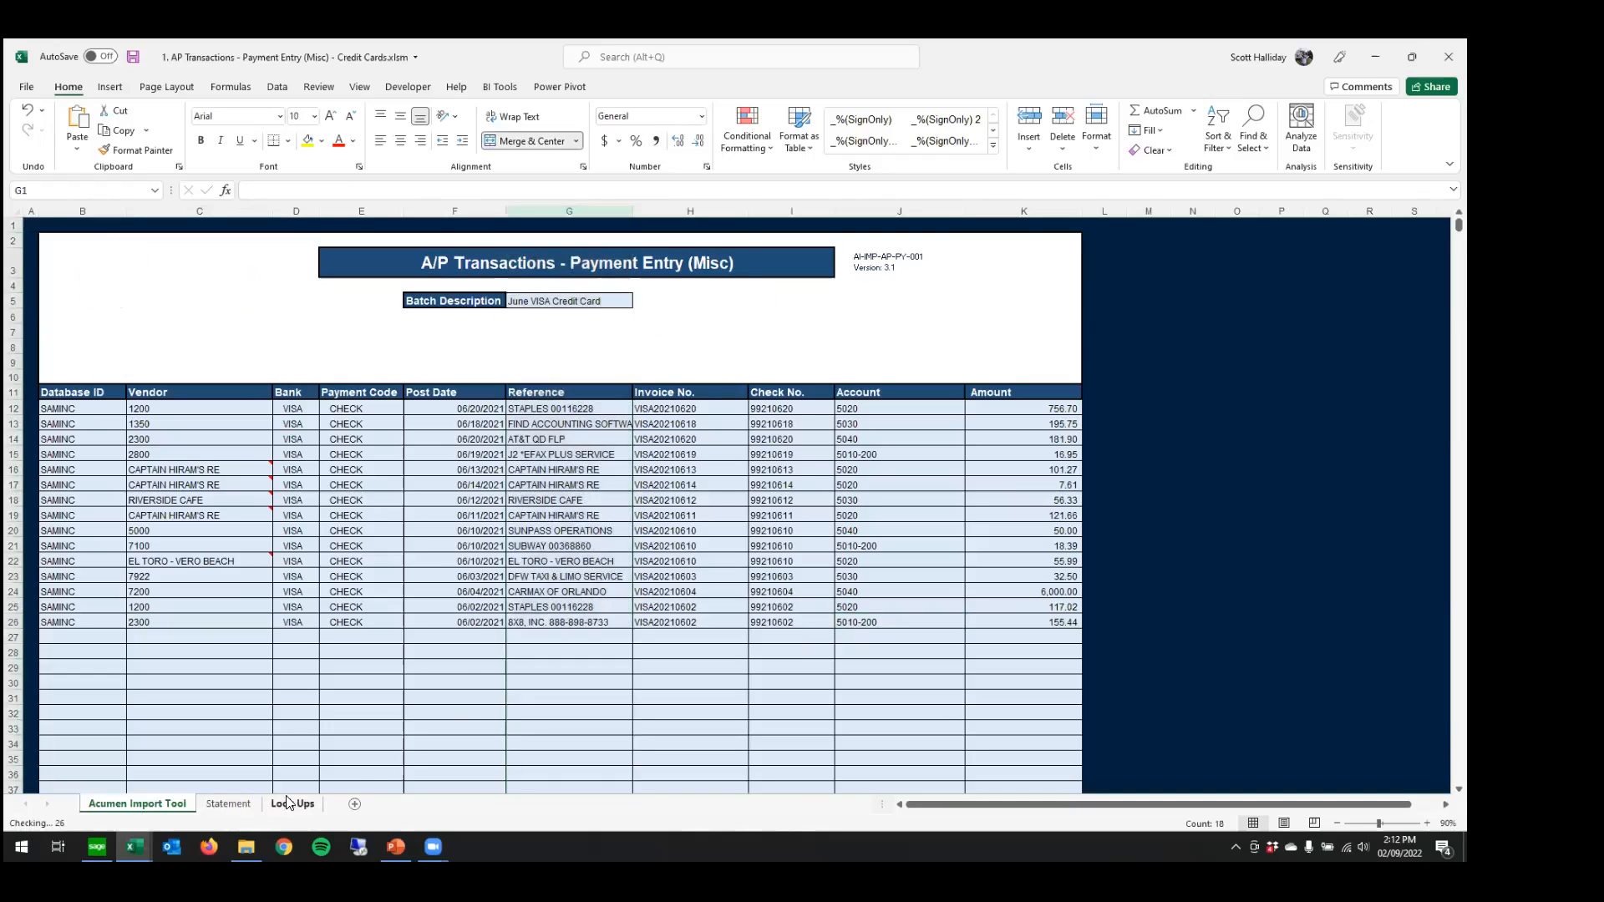
pyautogui.click(213, 209)
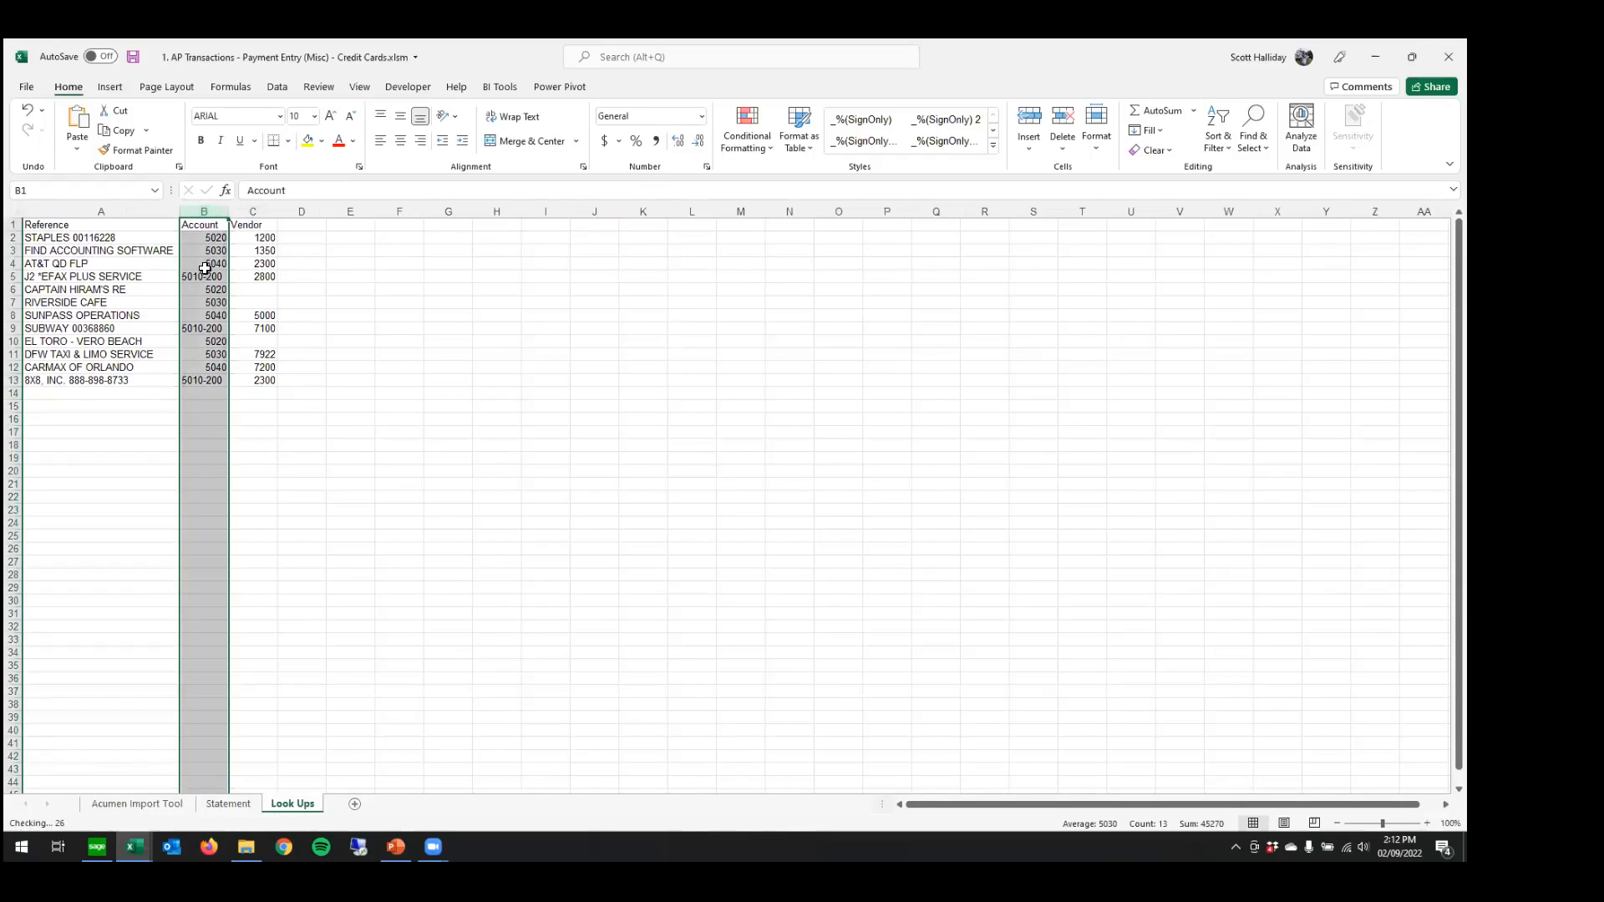
pyautogui.click(167, 804)
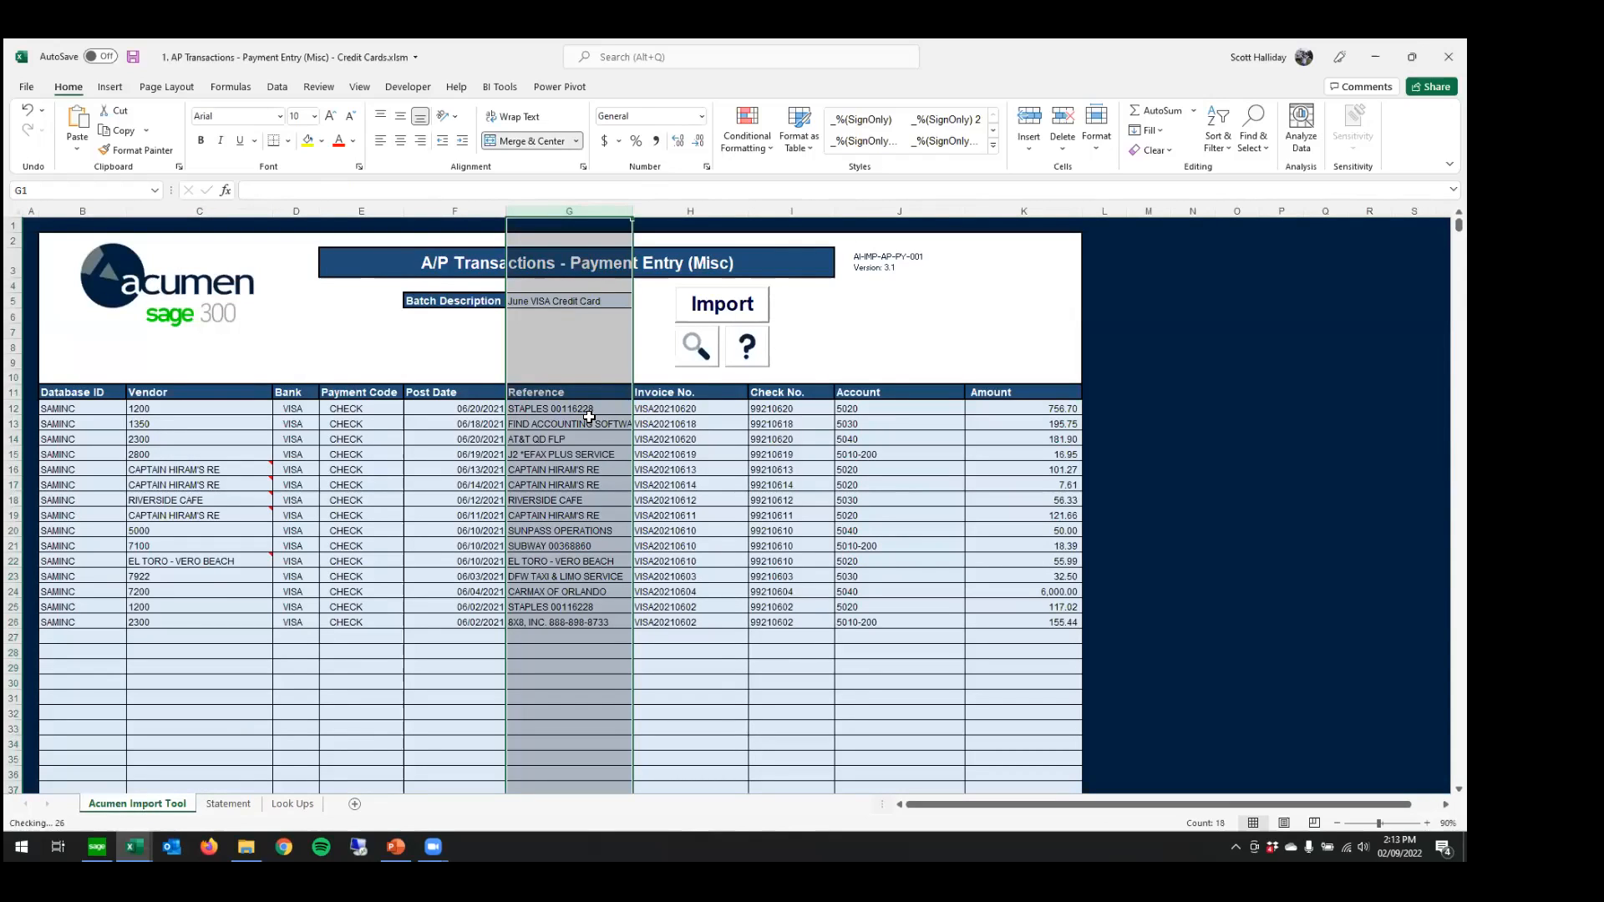
# - Import the payment table into Sage 300, choosing to run the import despite invalid vendors, and move the result message over the sheet
pyautogui.click(703, 309)
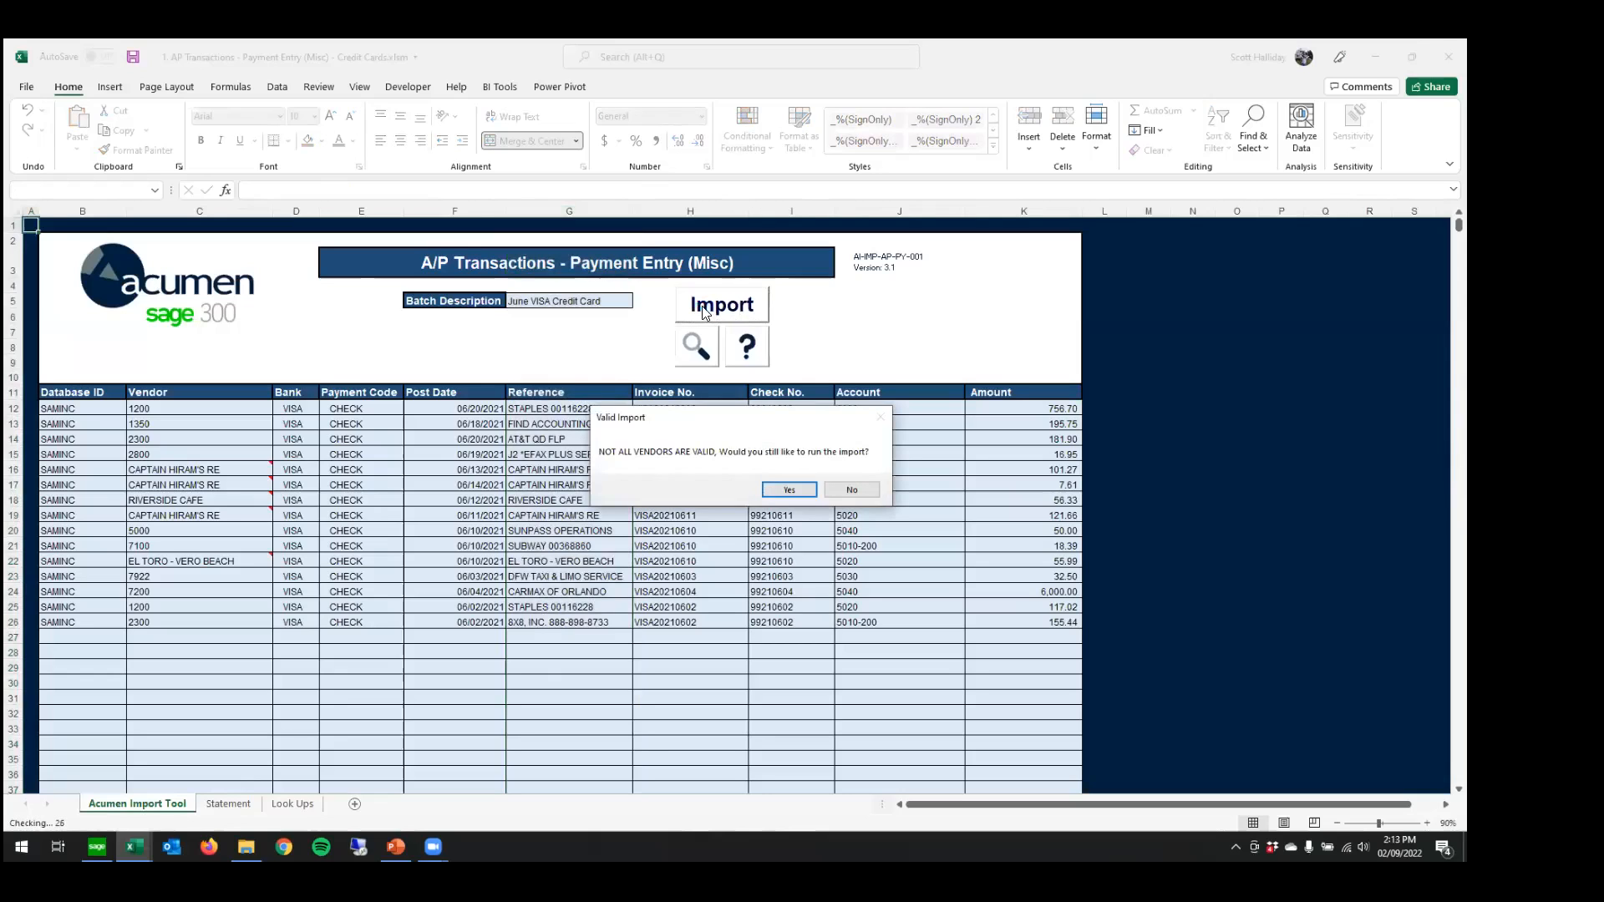
pyautogui.moveTo(703, 419); pyautogui.dragTo(598, 431)
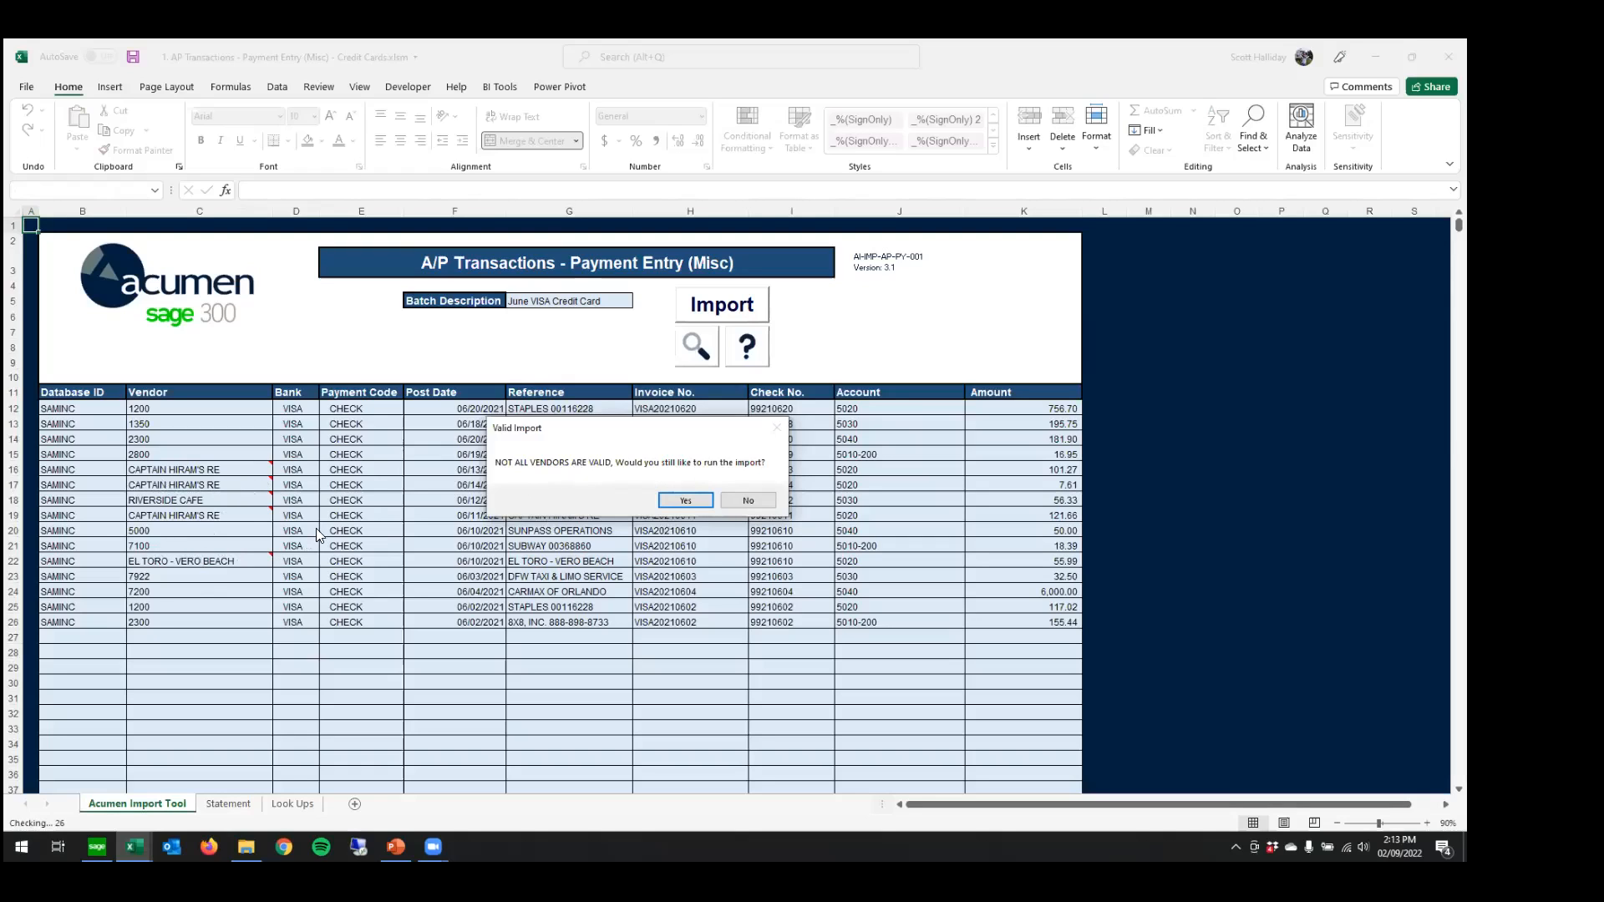
pyautogui.click(681, 500)
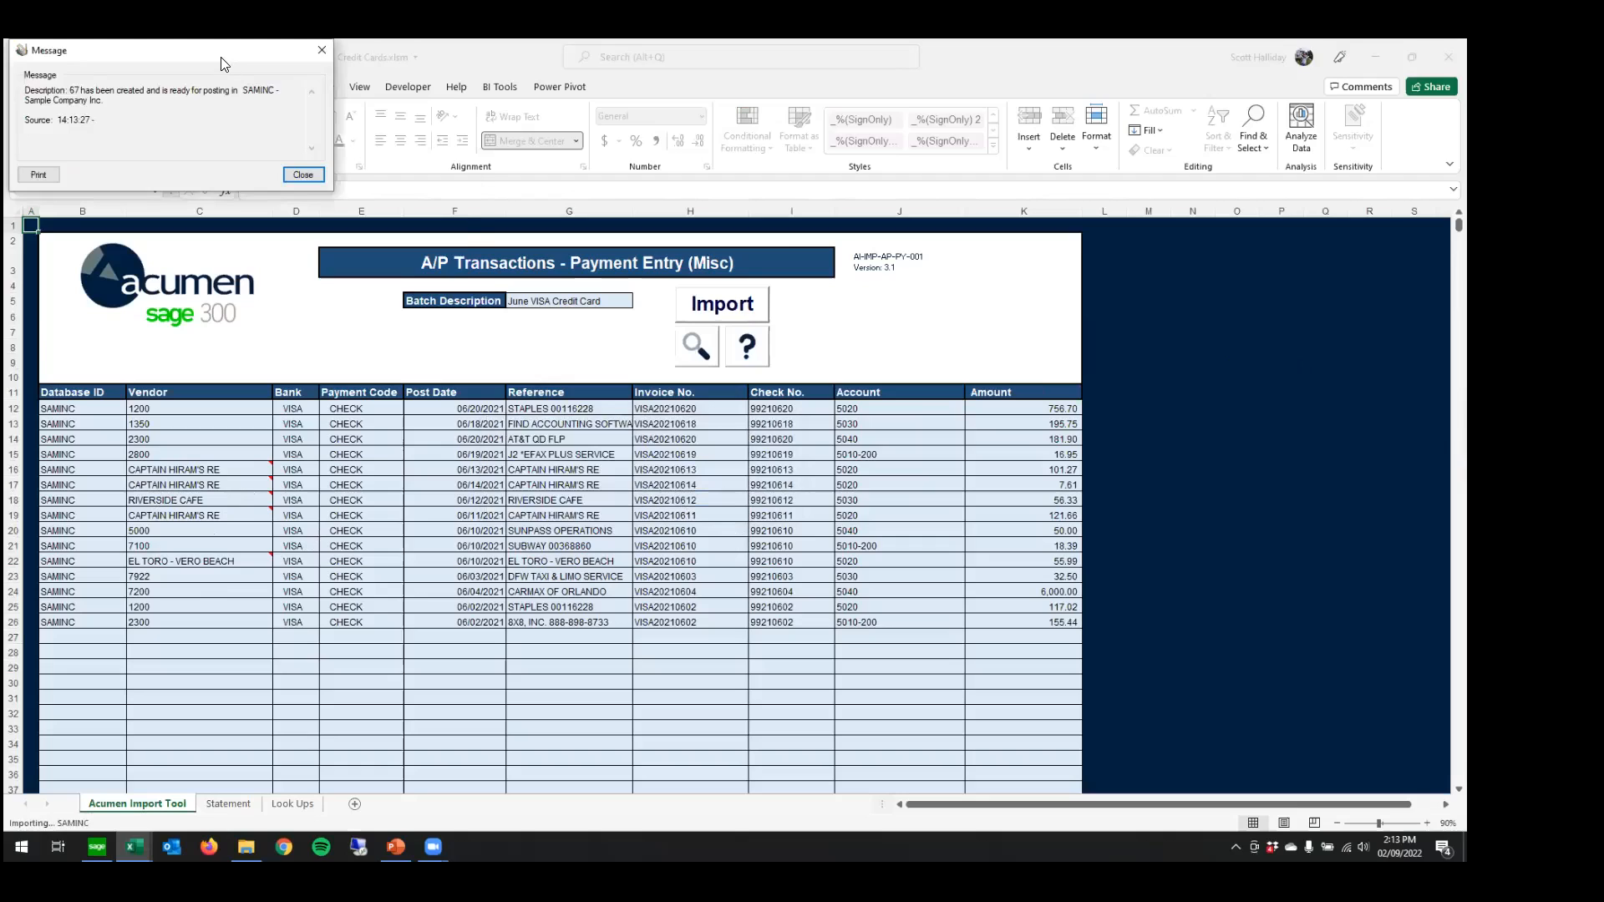
pyautogui.moveTo(221, 58); pyautogui.dragTo(359, 164)
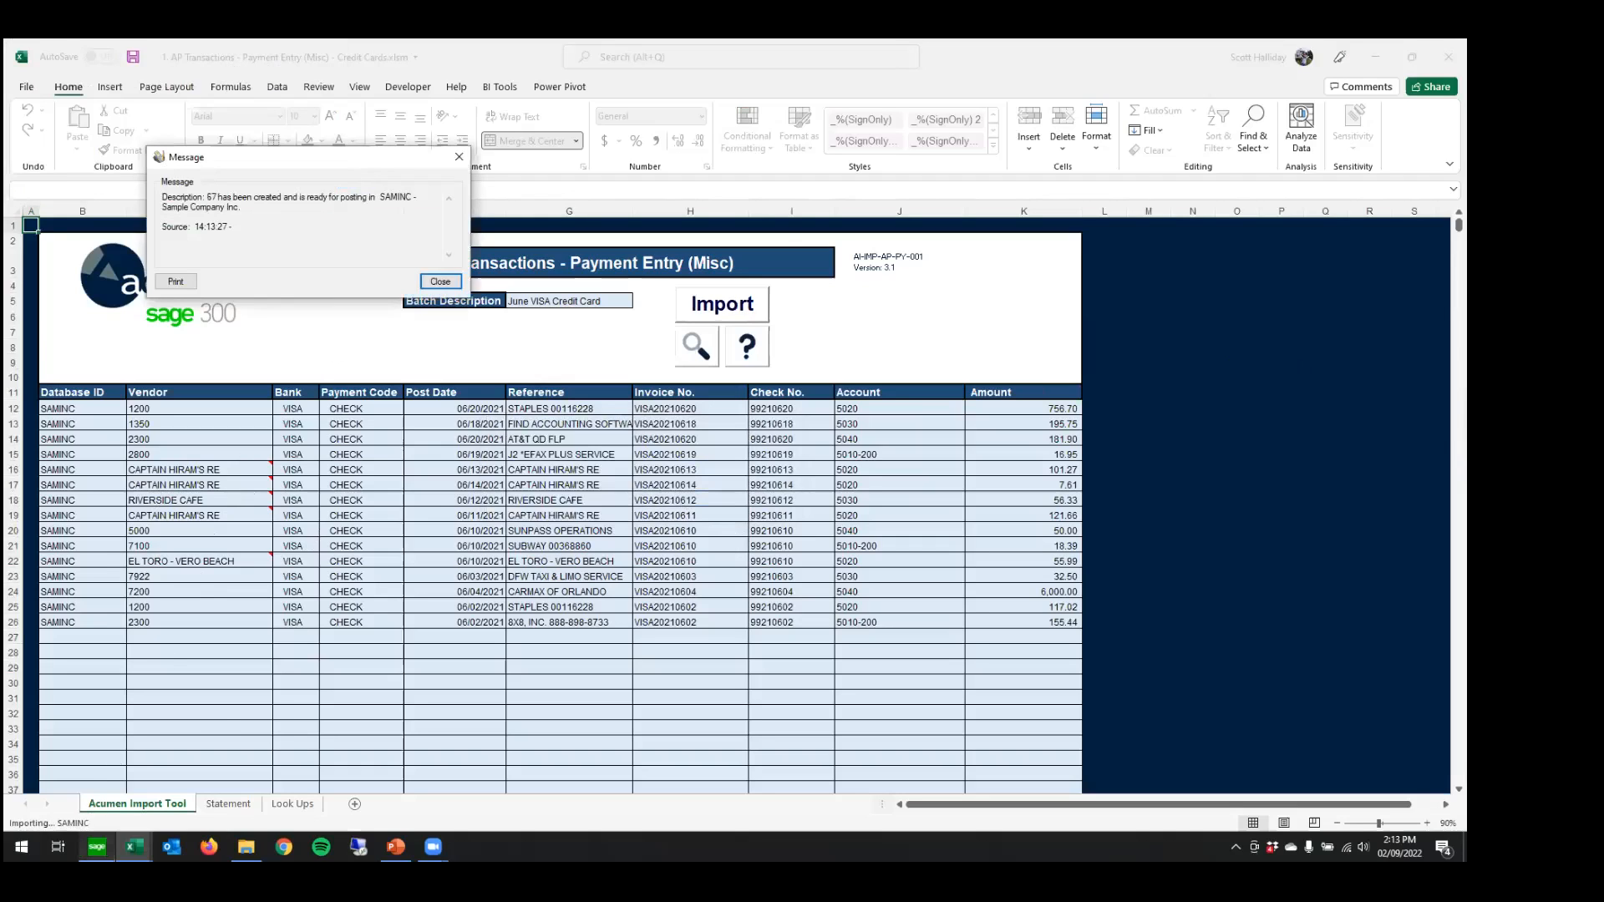
# - Switch to Sage 300 and open the June VISA Credit Card batch, number 67, from the Payment Batch List
pyautogui.click(97, 846)
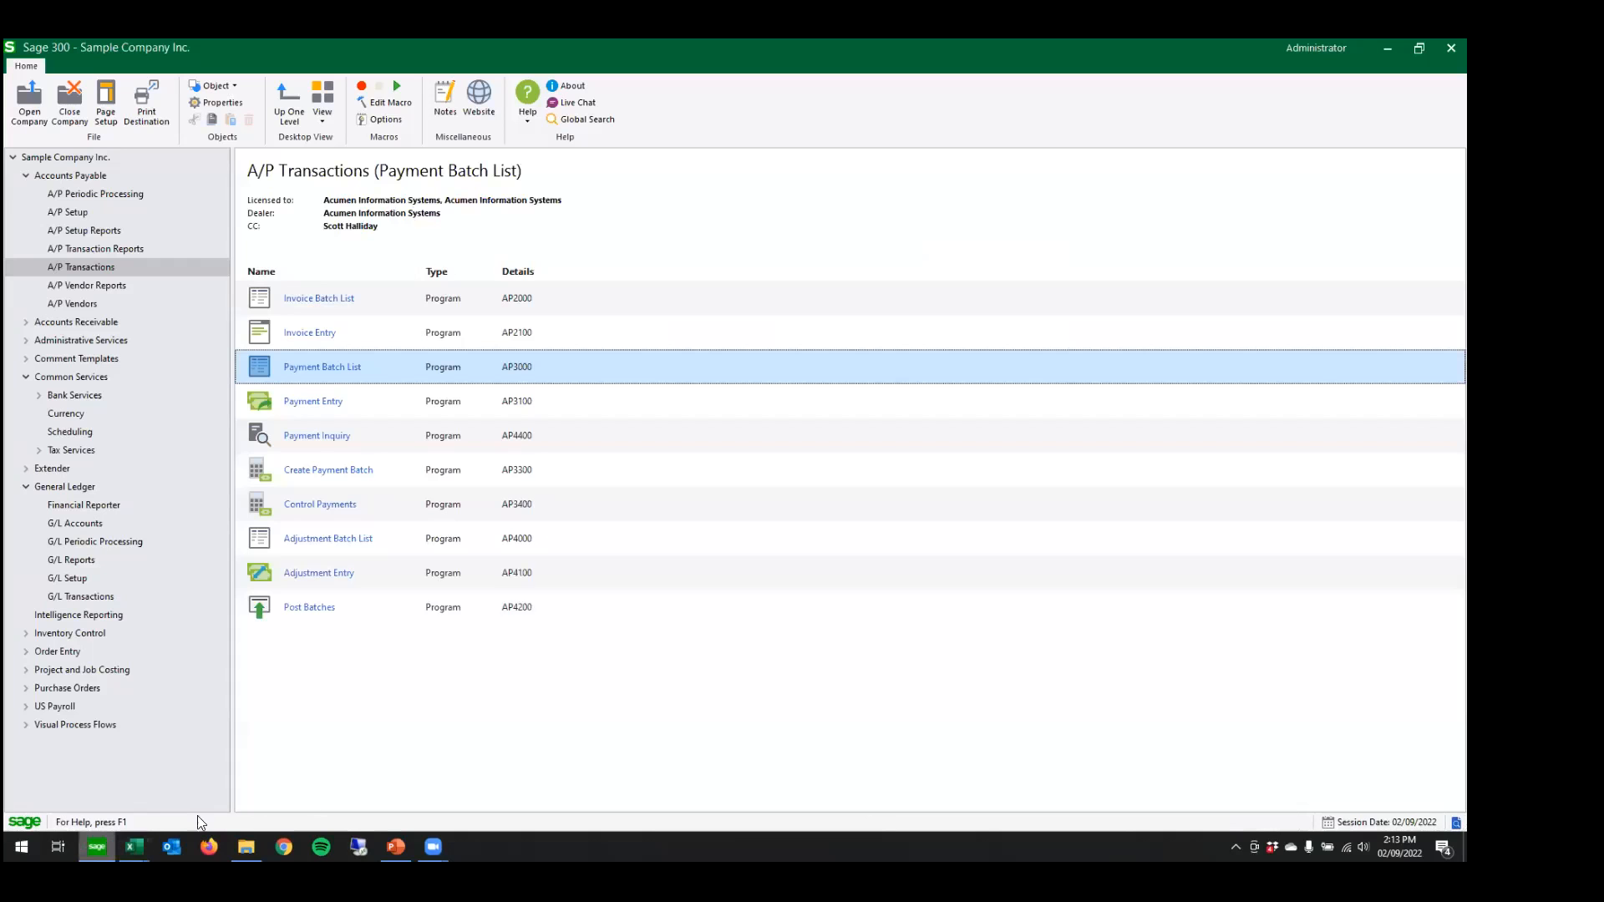
pyautogui.click(353, 368)
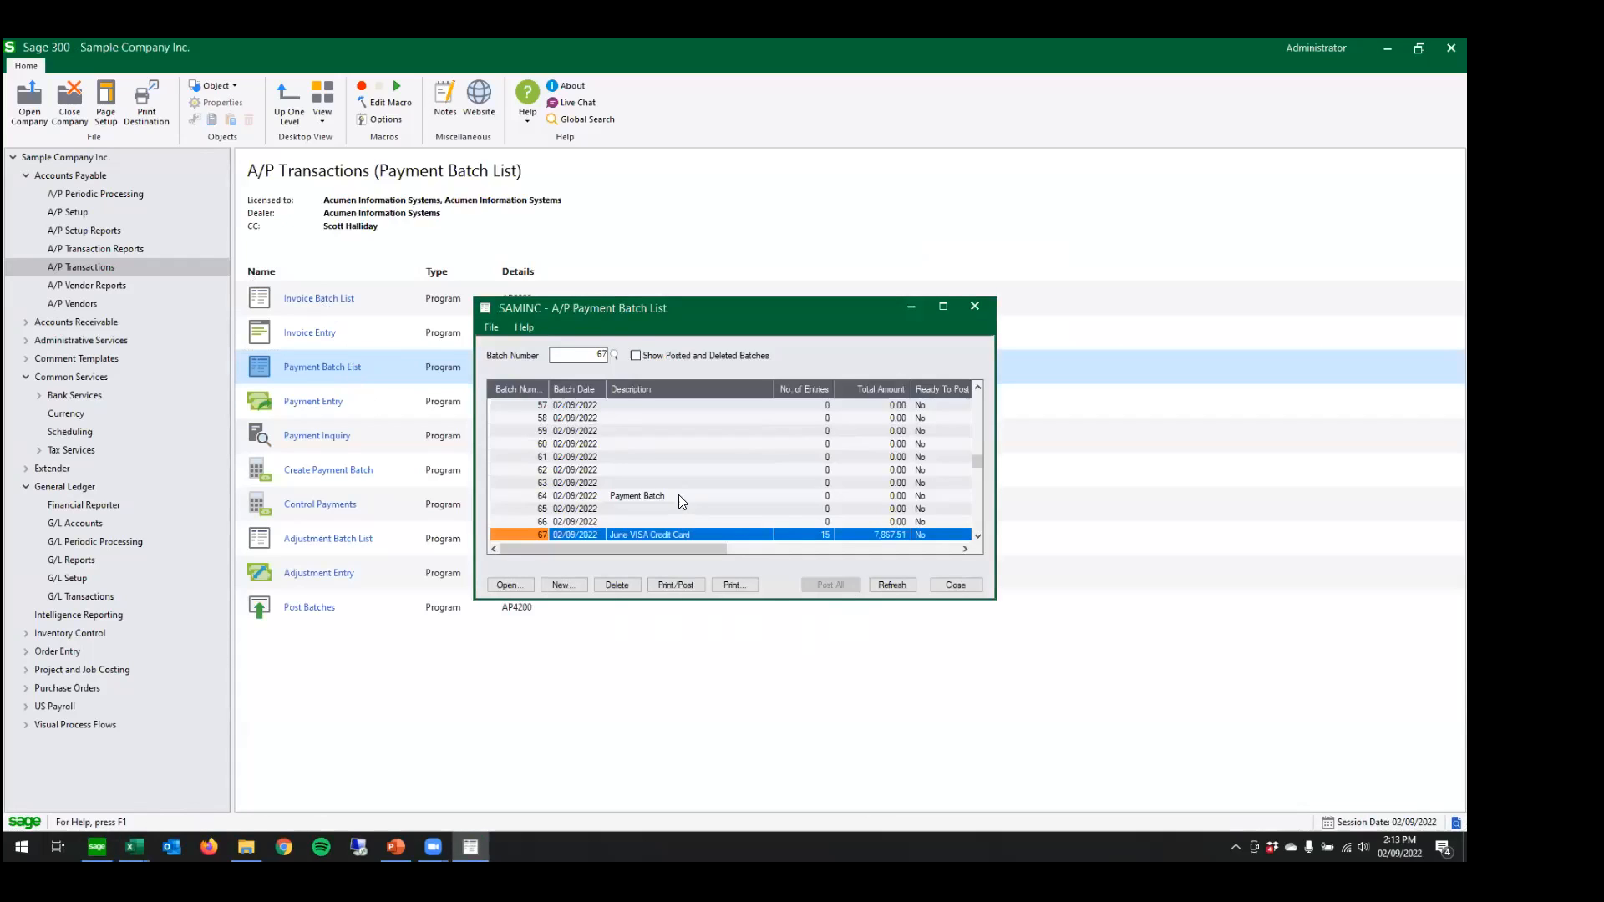
pyautogui.moveTo(632, 311); pyautogui.dragTo(664, 278)
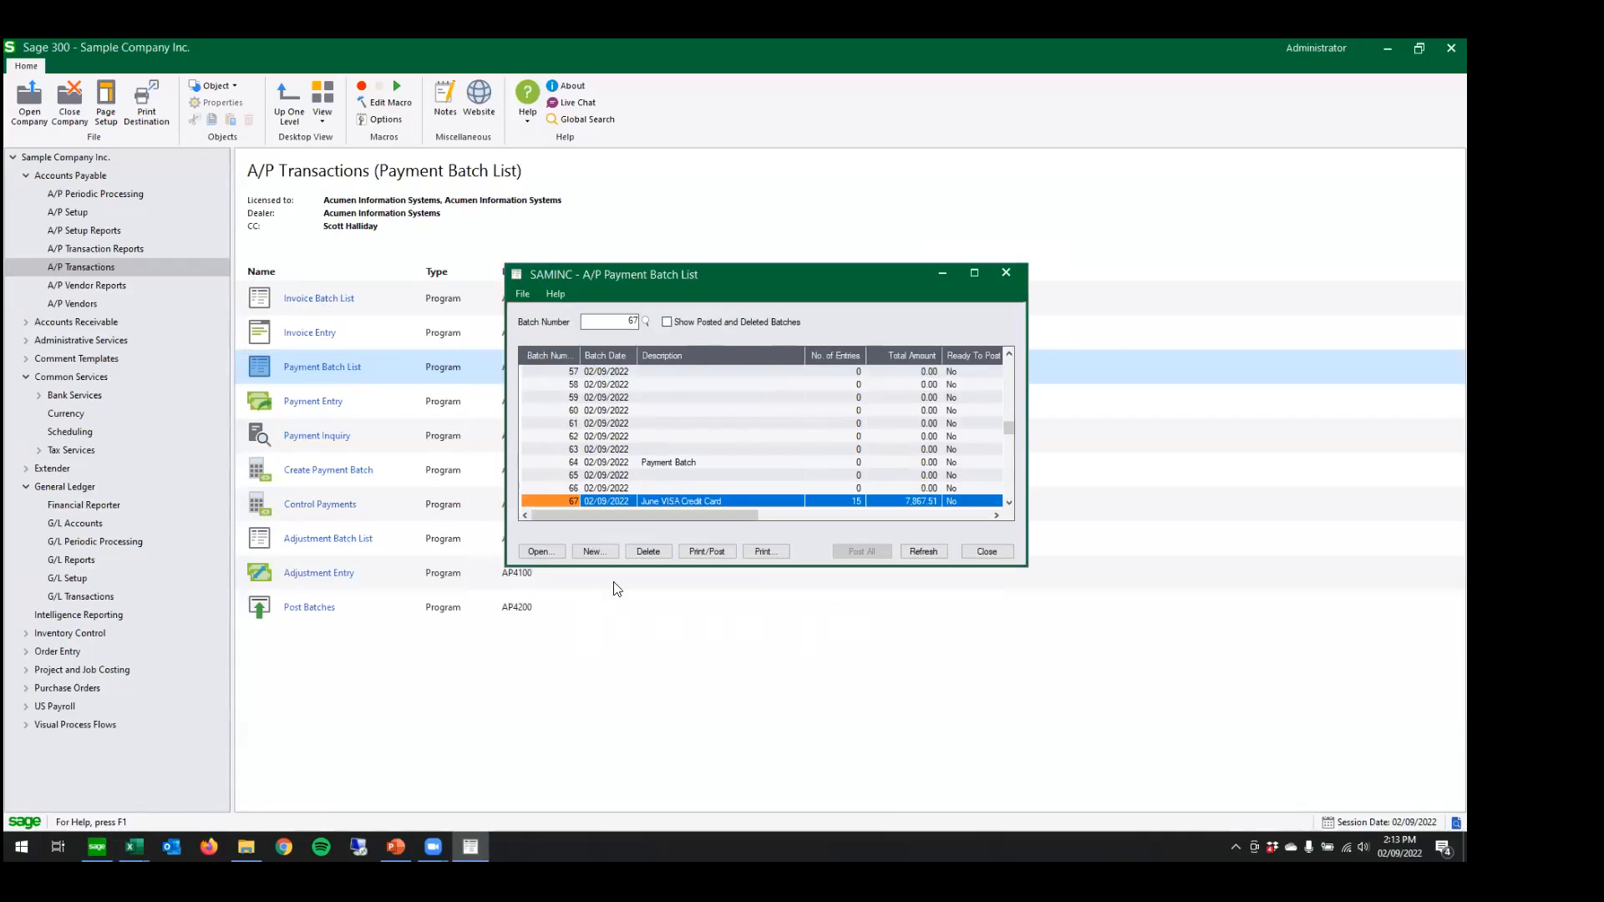
pyautogui.click(632, 513)
pyautogui.doubleClick(632, 501)
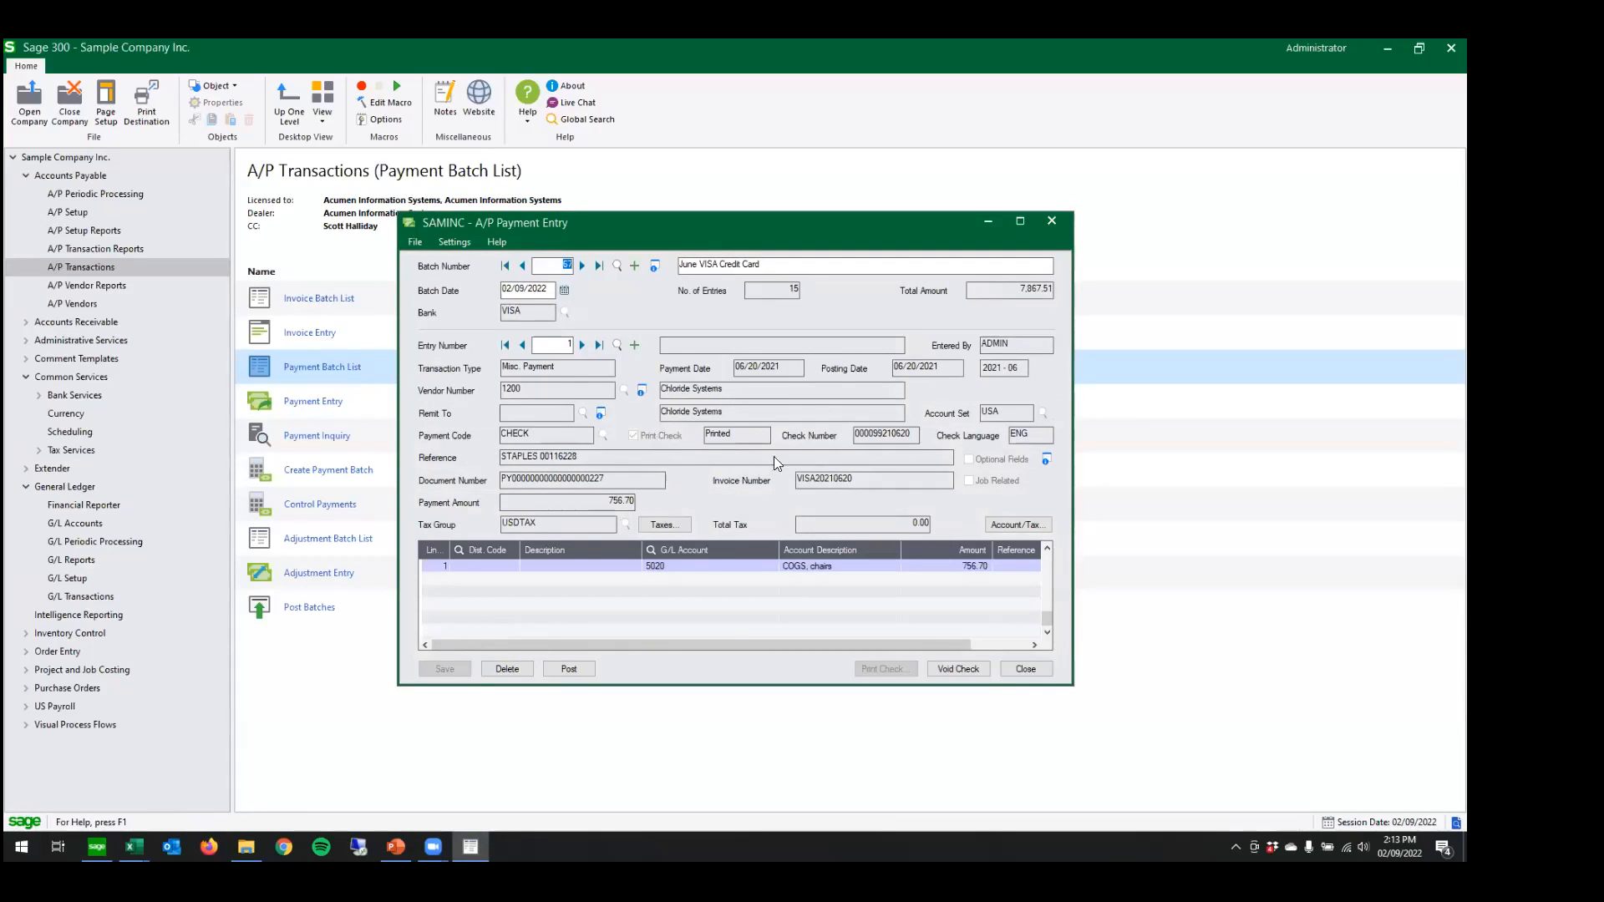
# - Compare the batch with the Excel import sheet, review its entries through the CAPTAIN HIRAM'S RE payments, and close the payment entry
pyautogui.moveTo(134, 846)
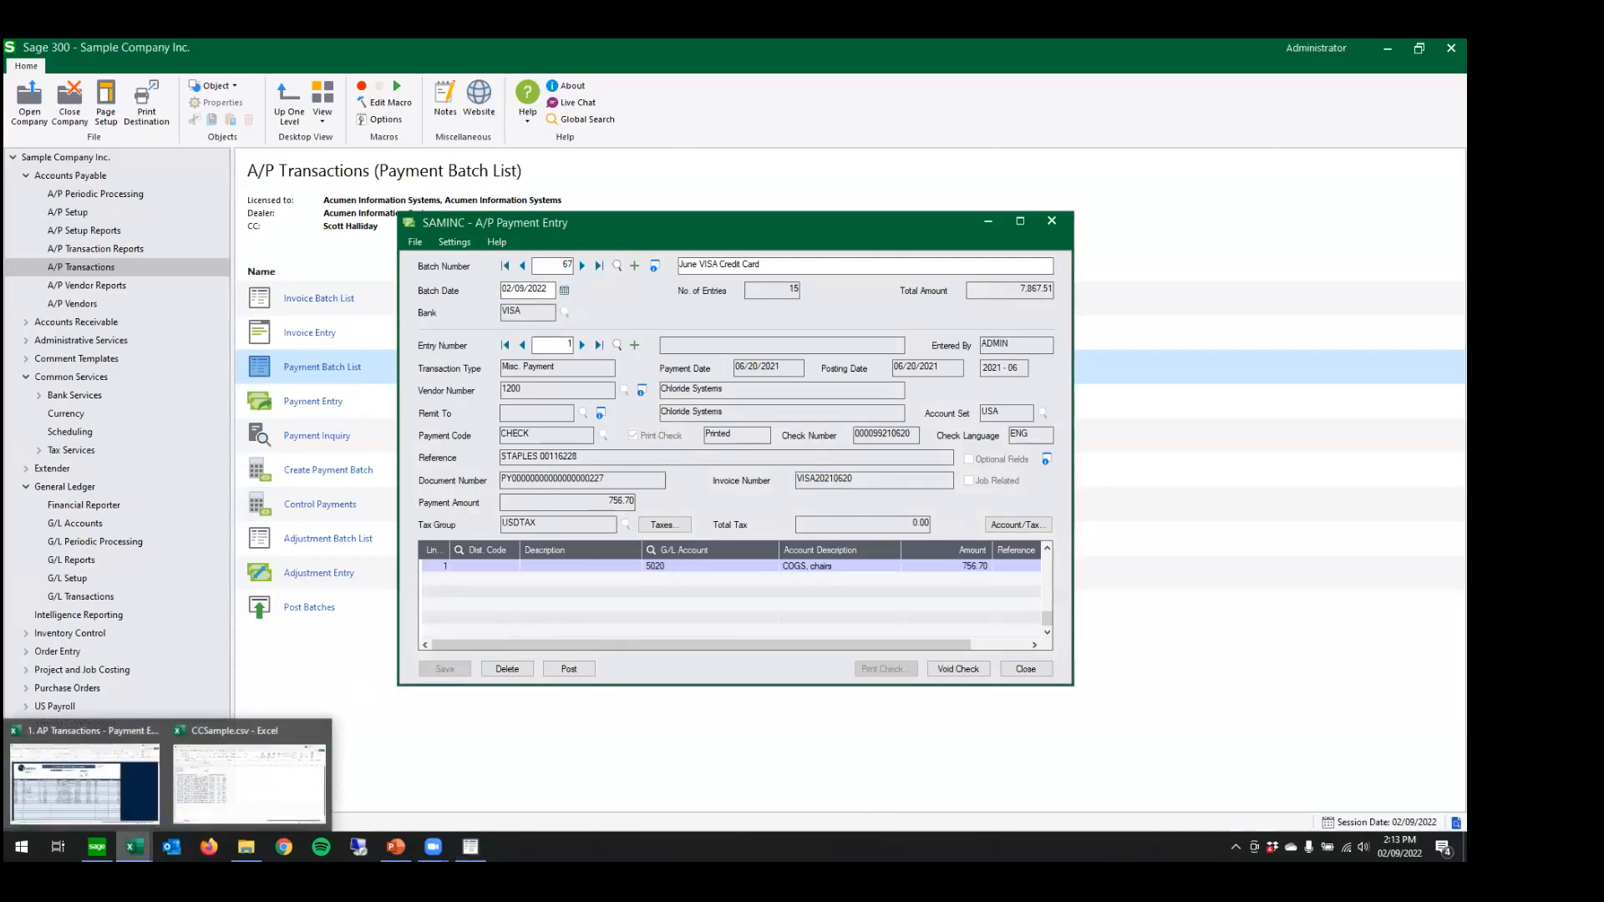
pyautogui.click(109, 790)
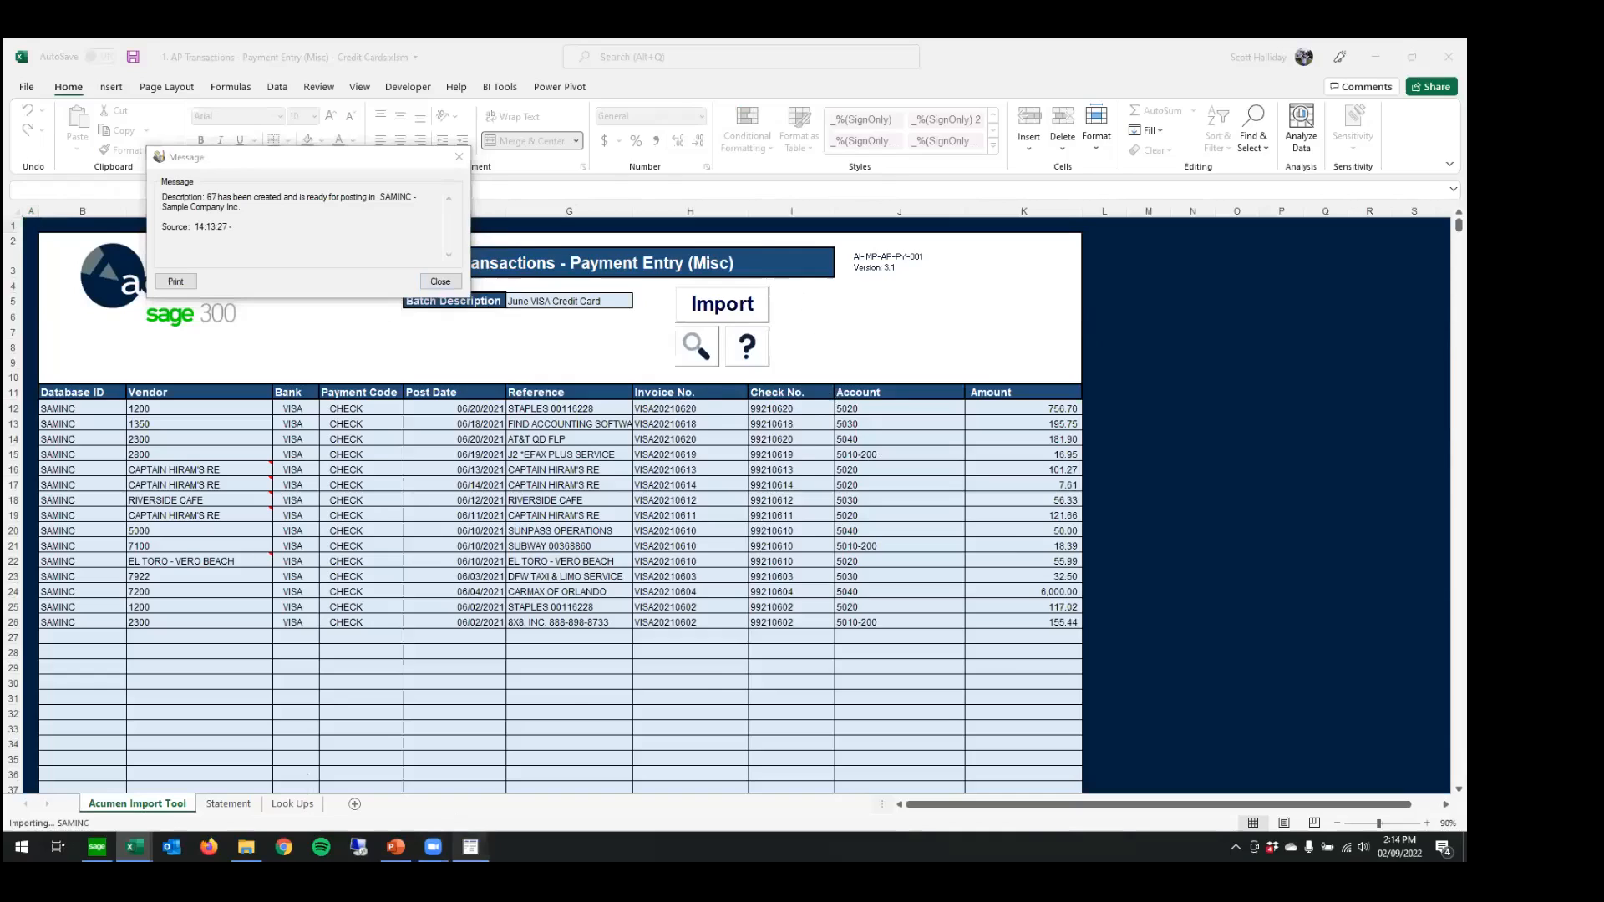
pyautogui.click(471, 846)
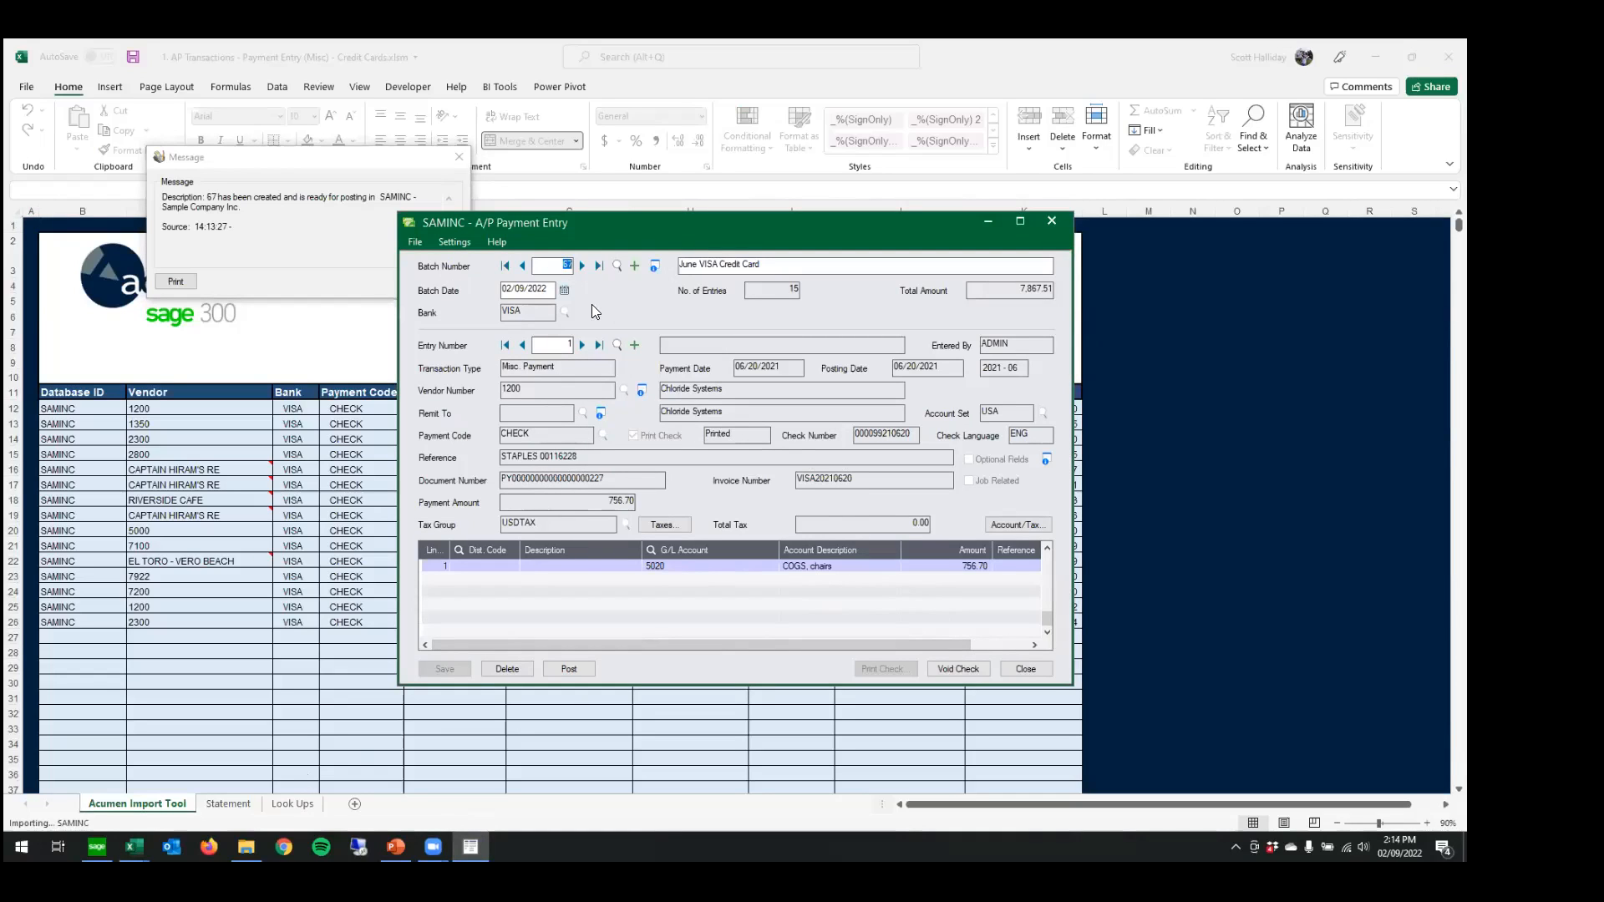
pyautogui.click(581, 345)
pyautogui.click(581, 345)
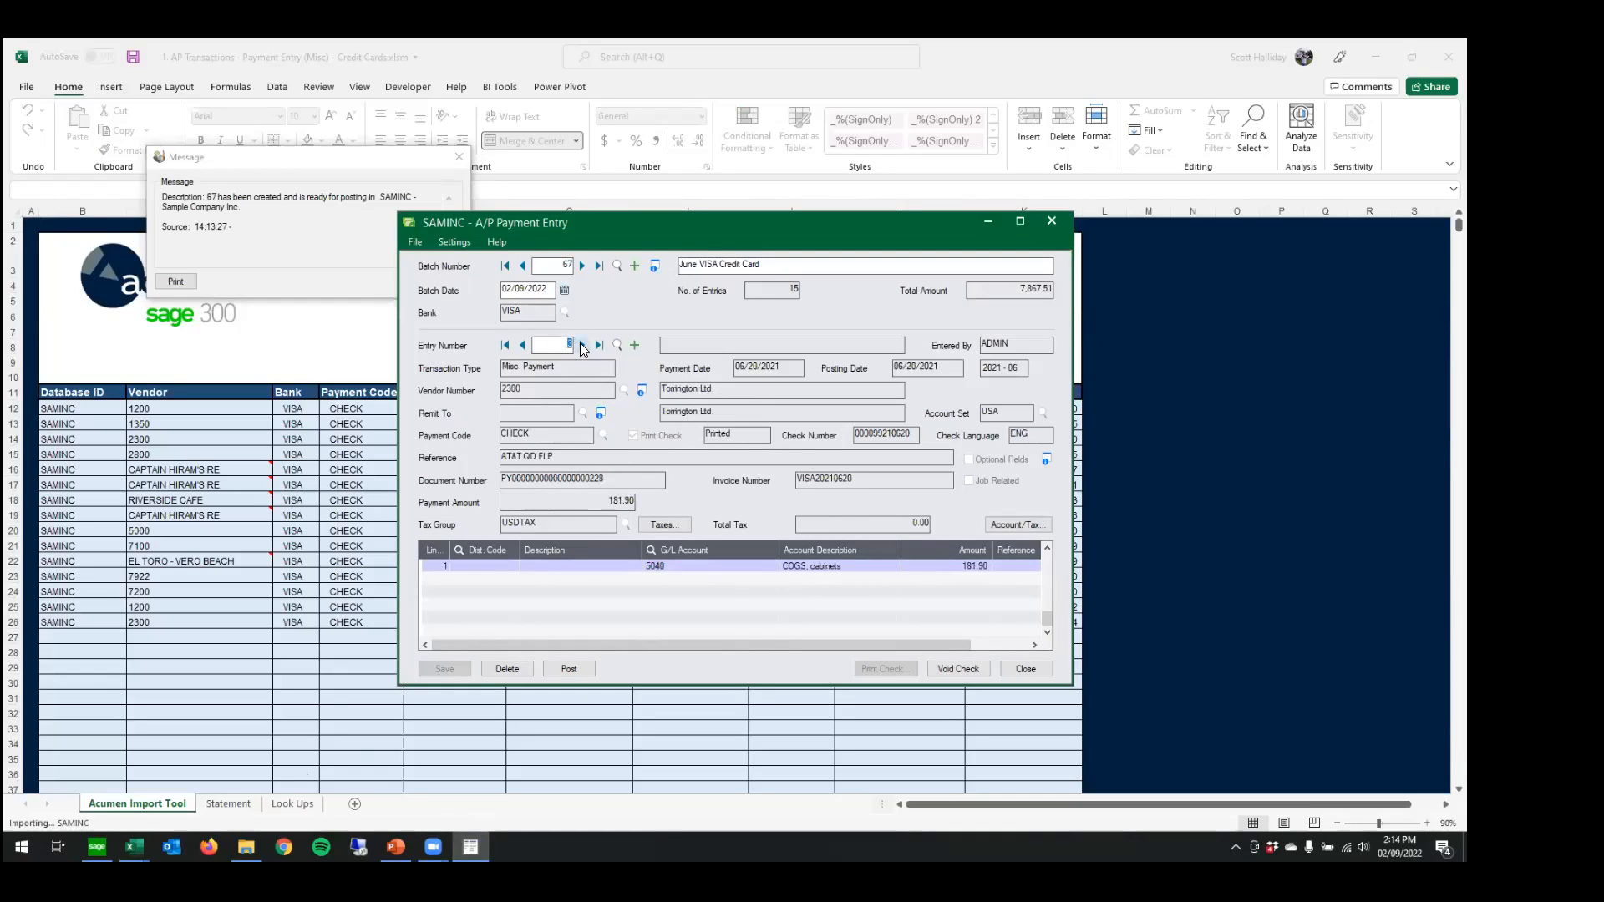
pyautogui.click(581, 345)
pyautogui.click(581, 345)
pyautogui.click(581, 345)
pyautogui.click(581, 345)
pyautogui.click(581, 345)
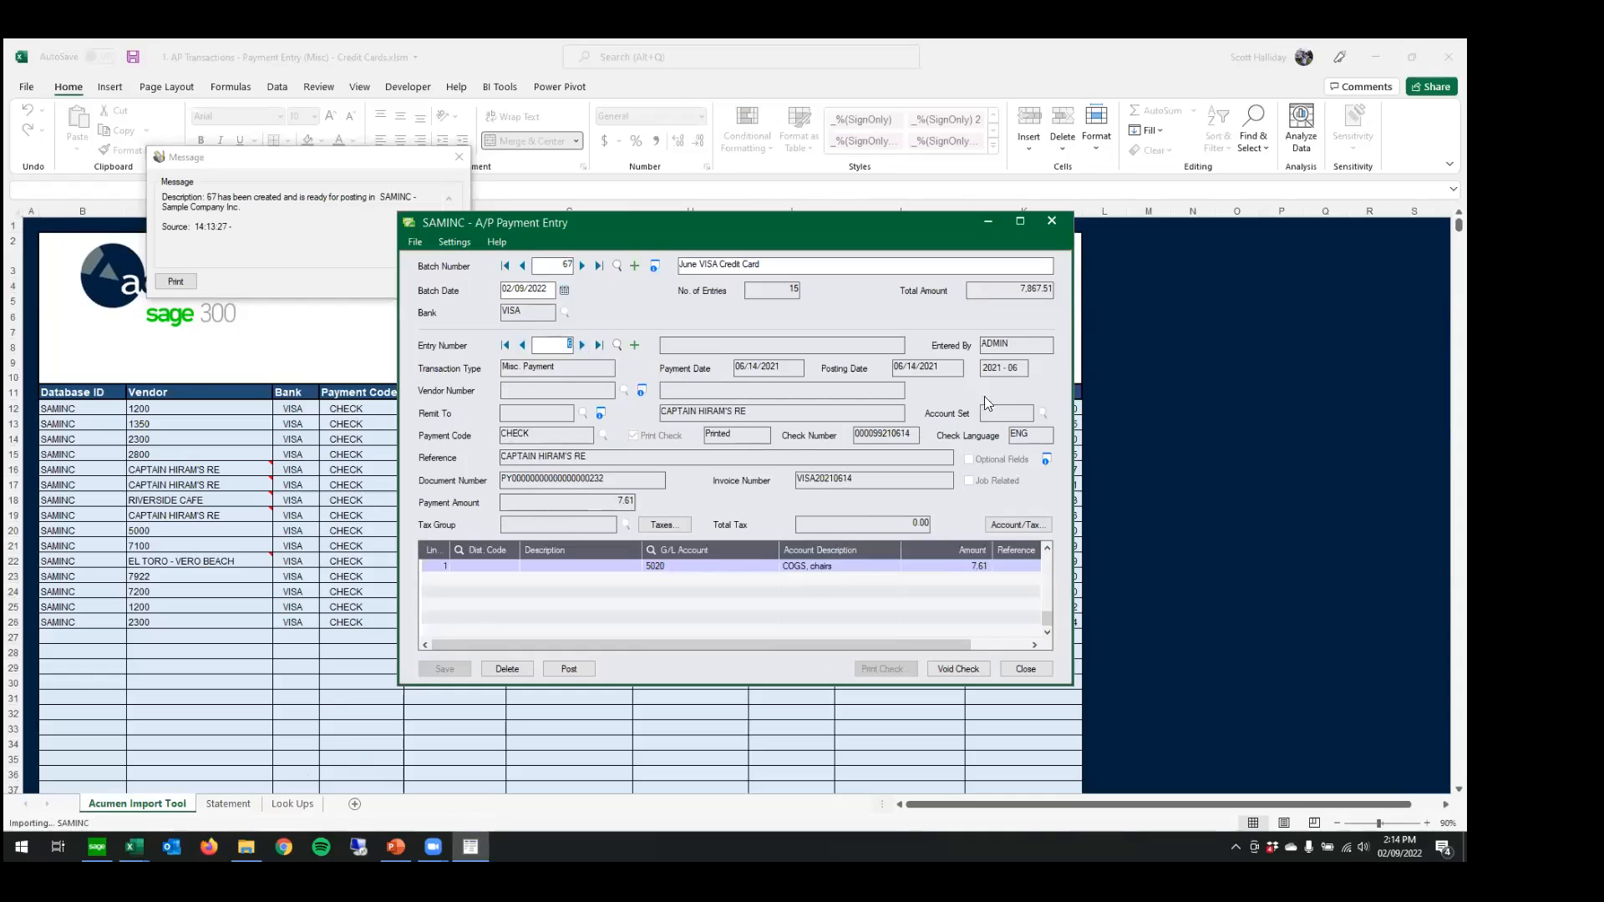
pyautogui.click(1026, 668)
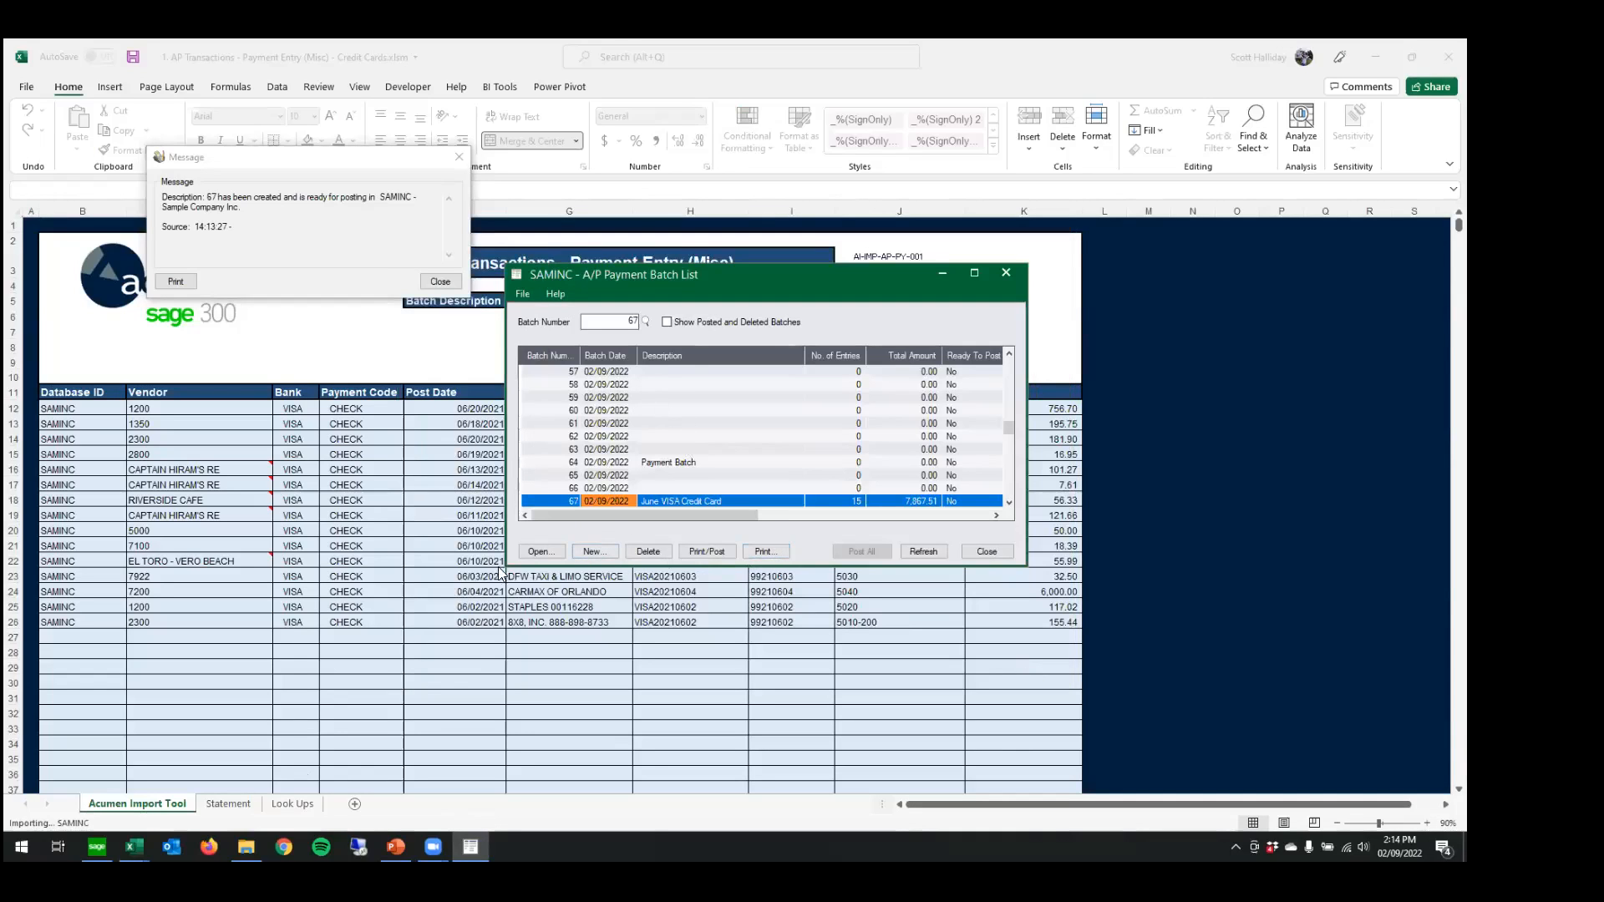
# - Request posting of payment batch 67, dismiss the import result message, and close the credit card import workbook with its changes saved
pyautogui.click(708, 554)
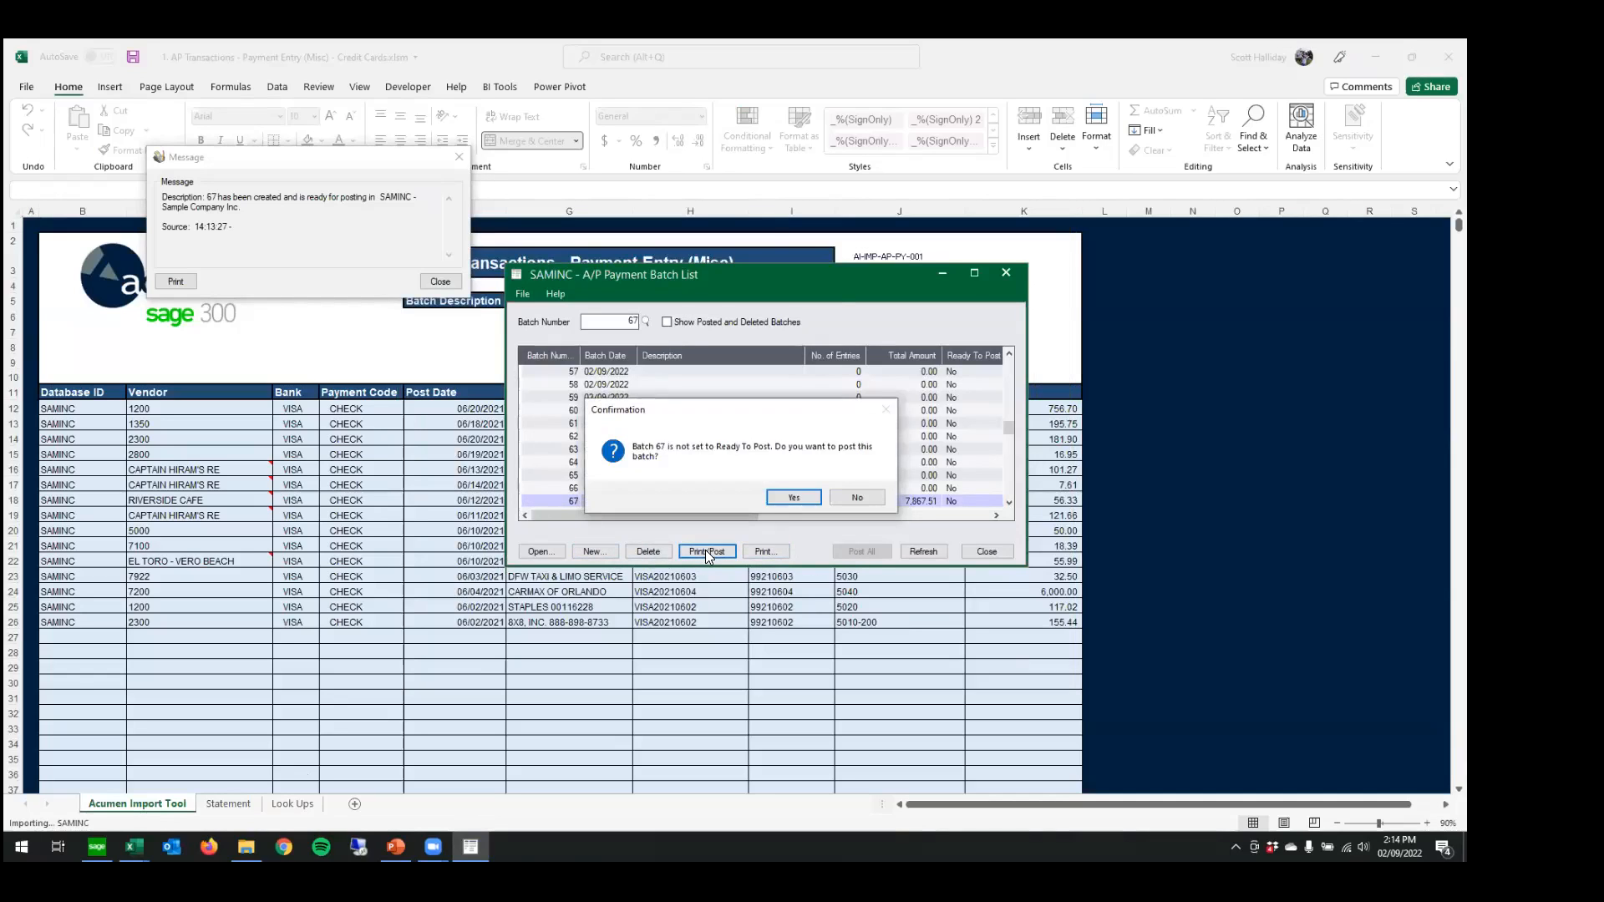
pyautogui.press('Return')
pyautogui.click(441, 284)
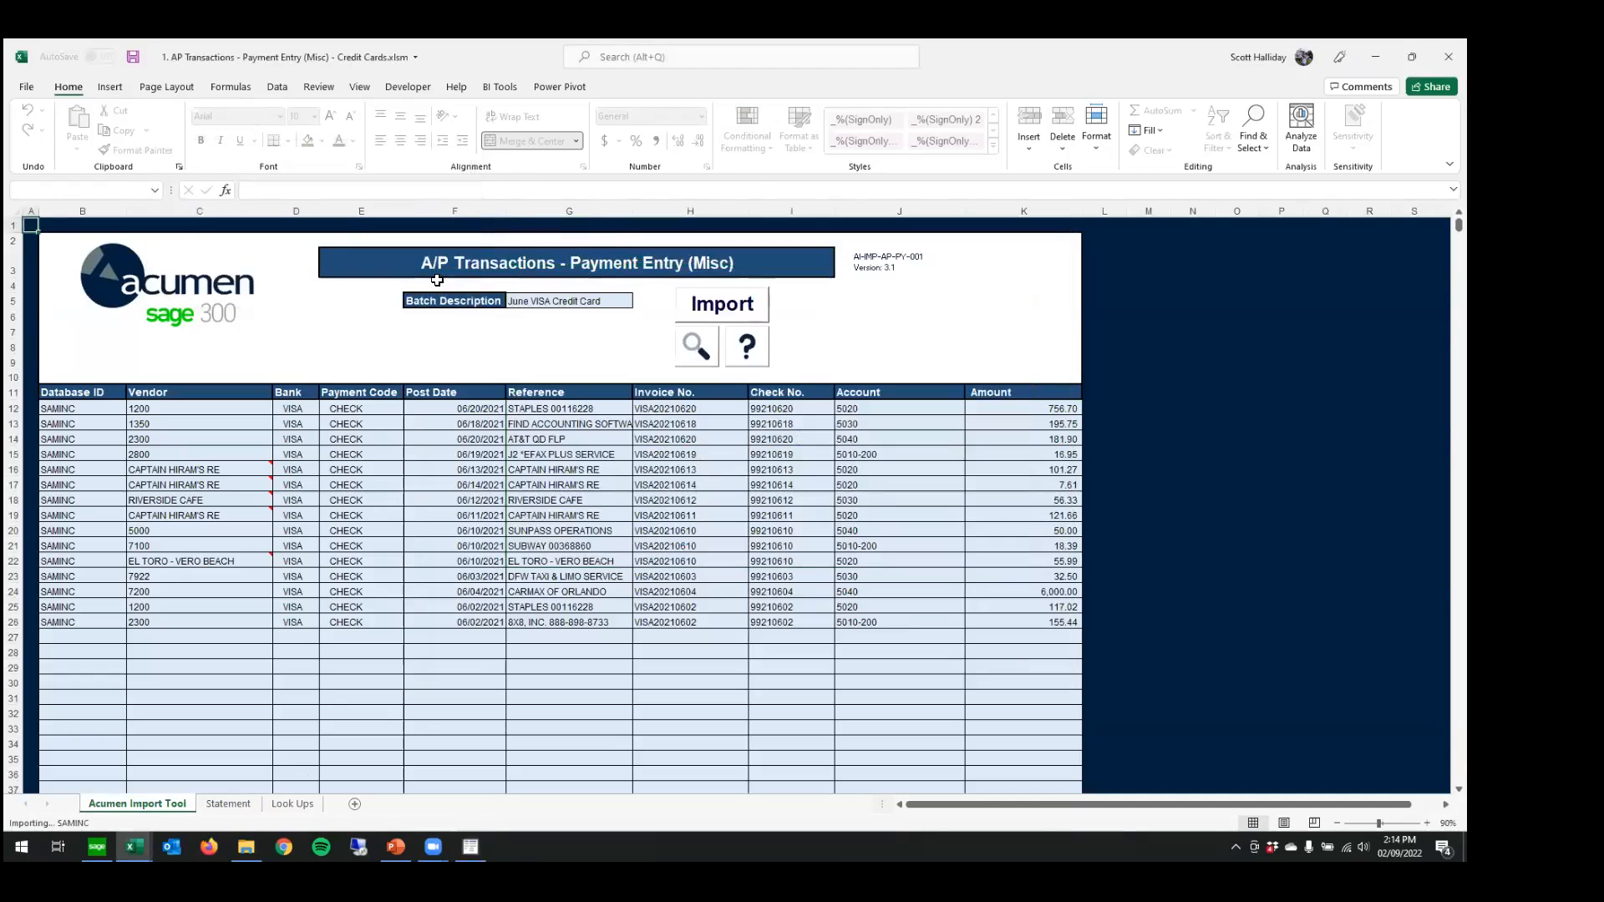
pyautogui.click(1448, 56)
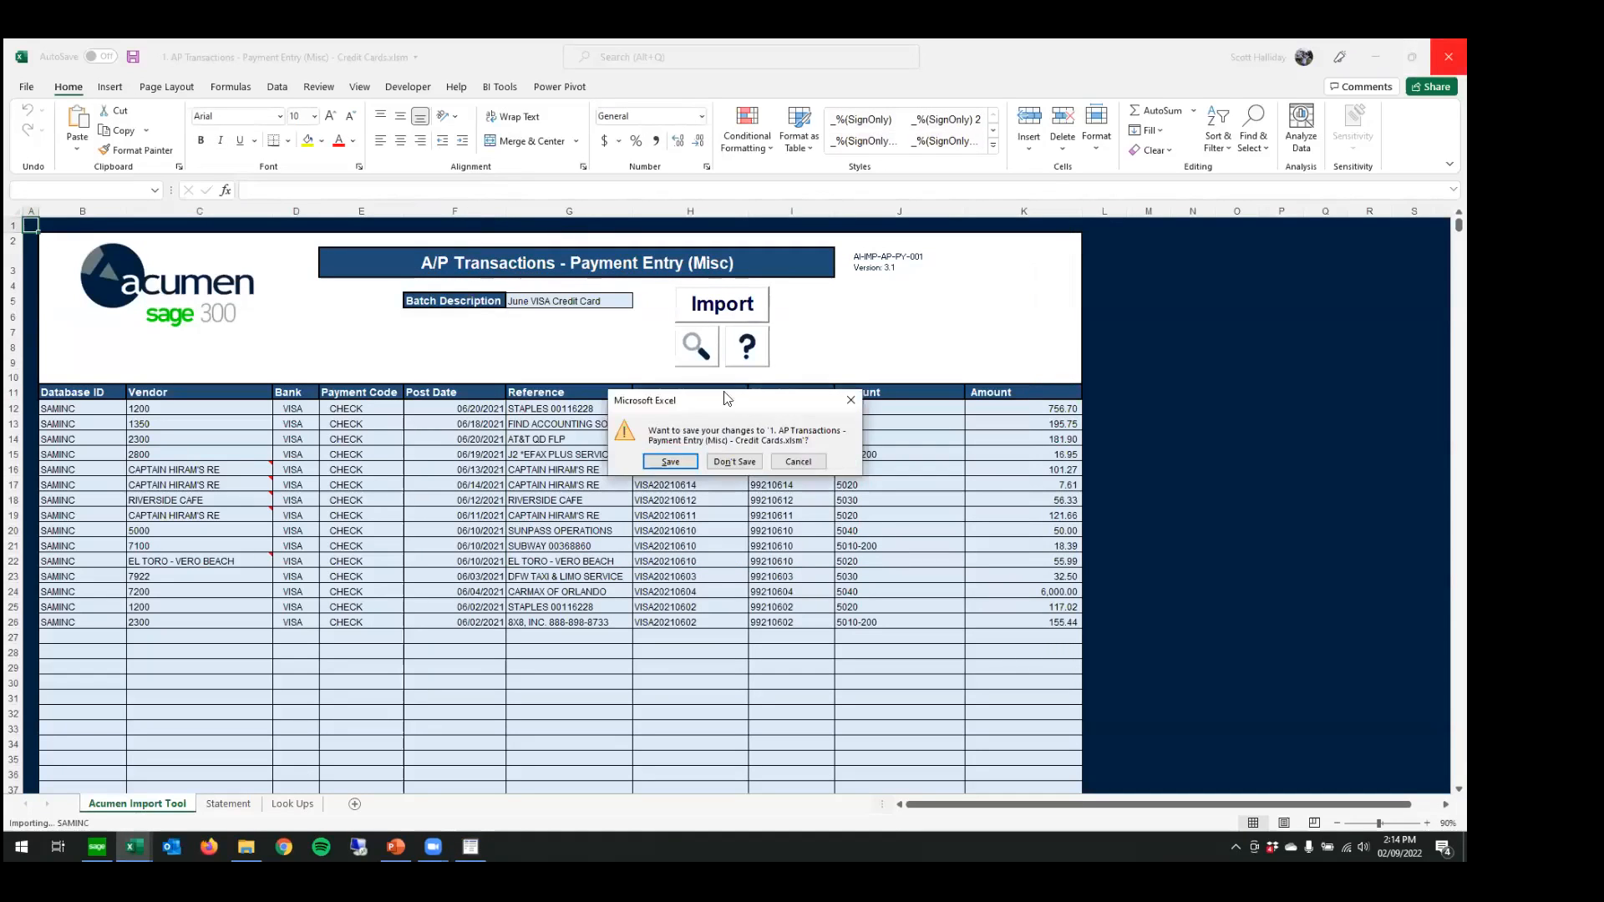
pyautogui.click(683, 458)
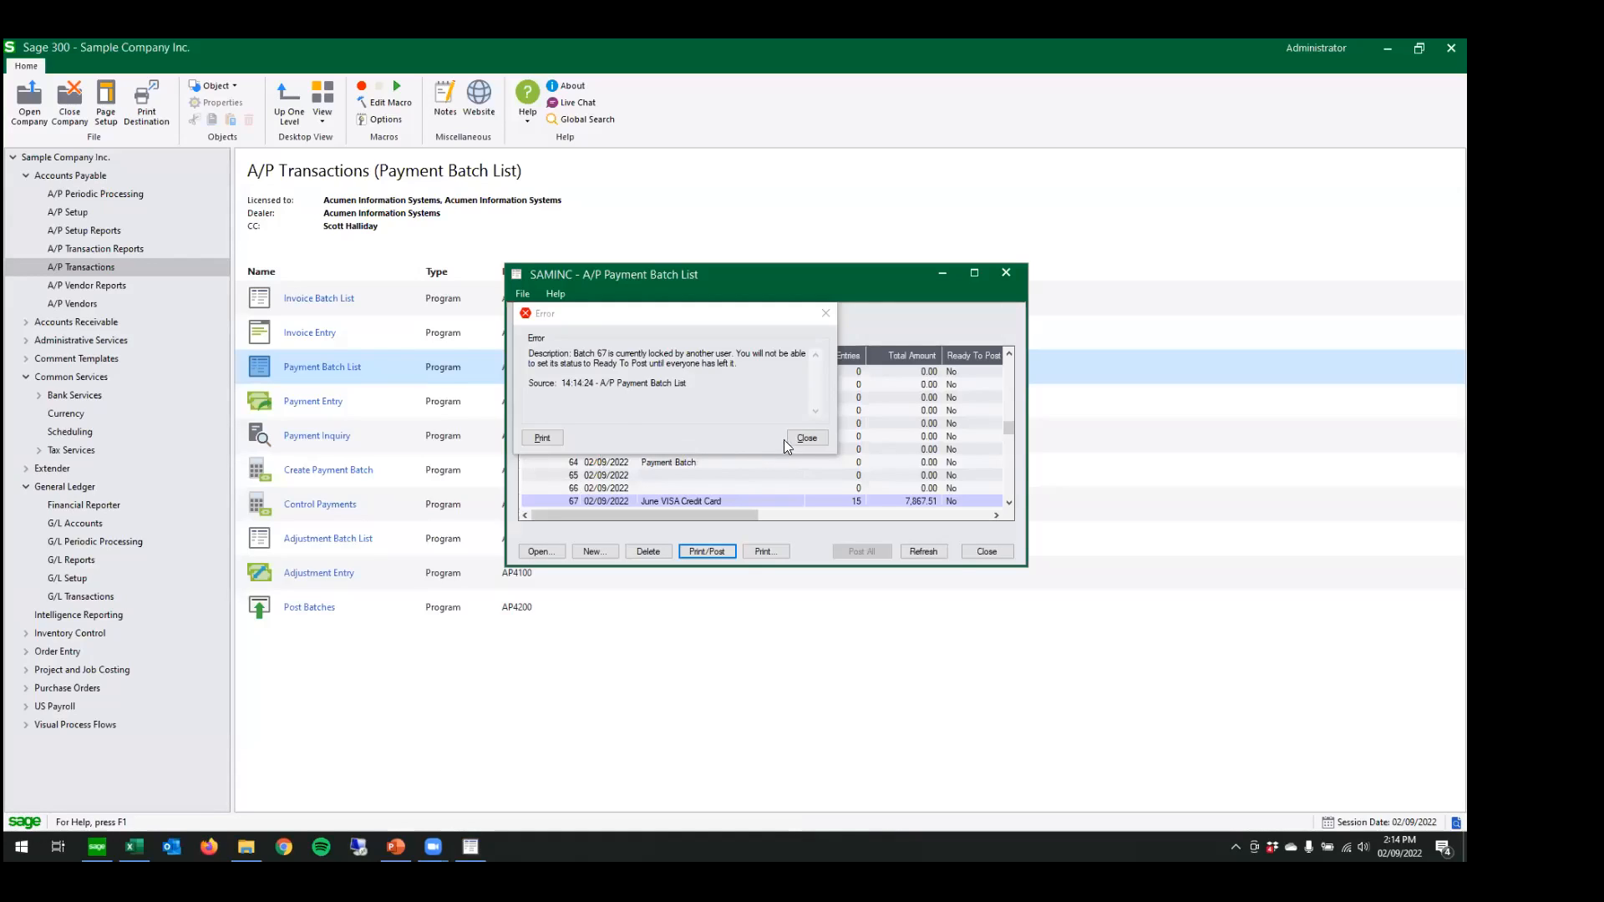
# - Dismiss the posting error, try again to post payment batch 67, and close the Payment Batch List
pyautogui.click(795, 438)
pyautogui.click(720, 551)
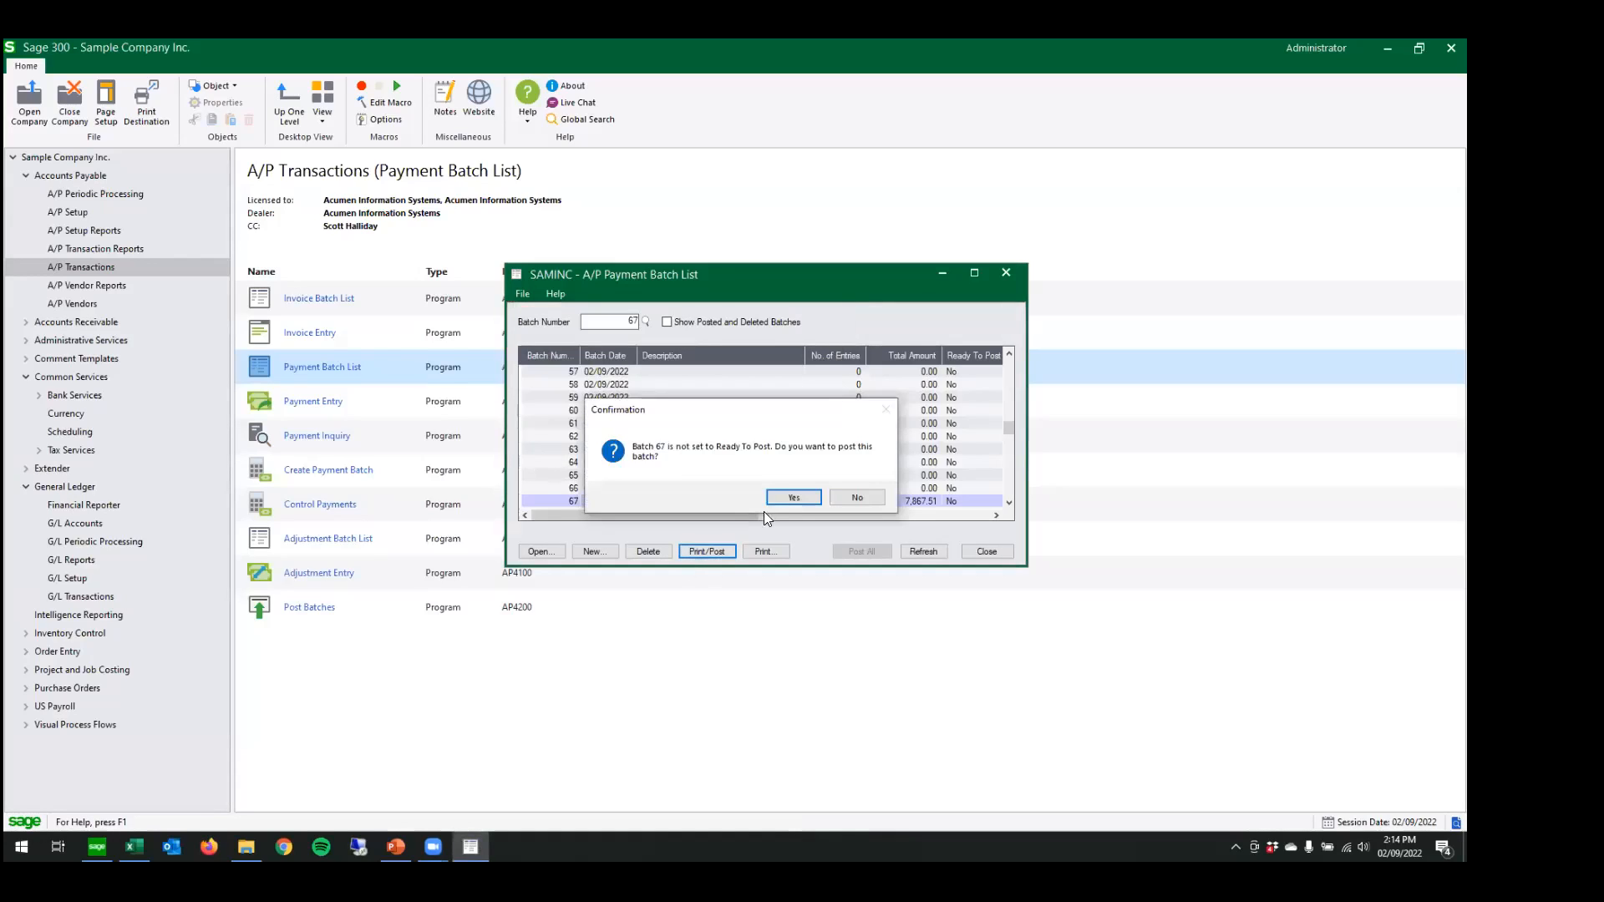
pyautogui.click(783, 498)
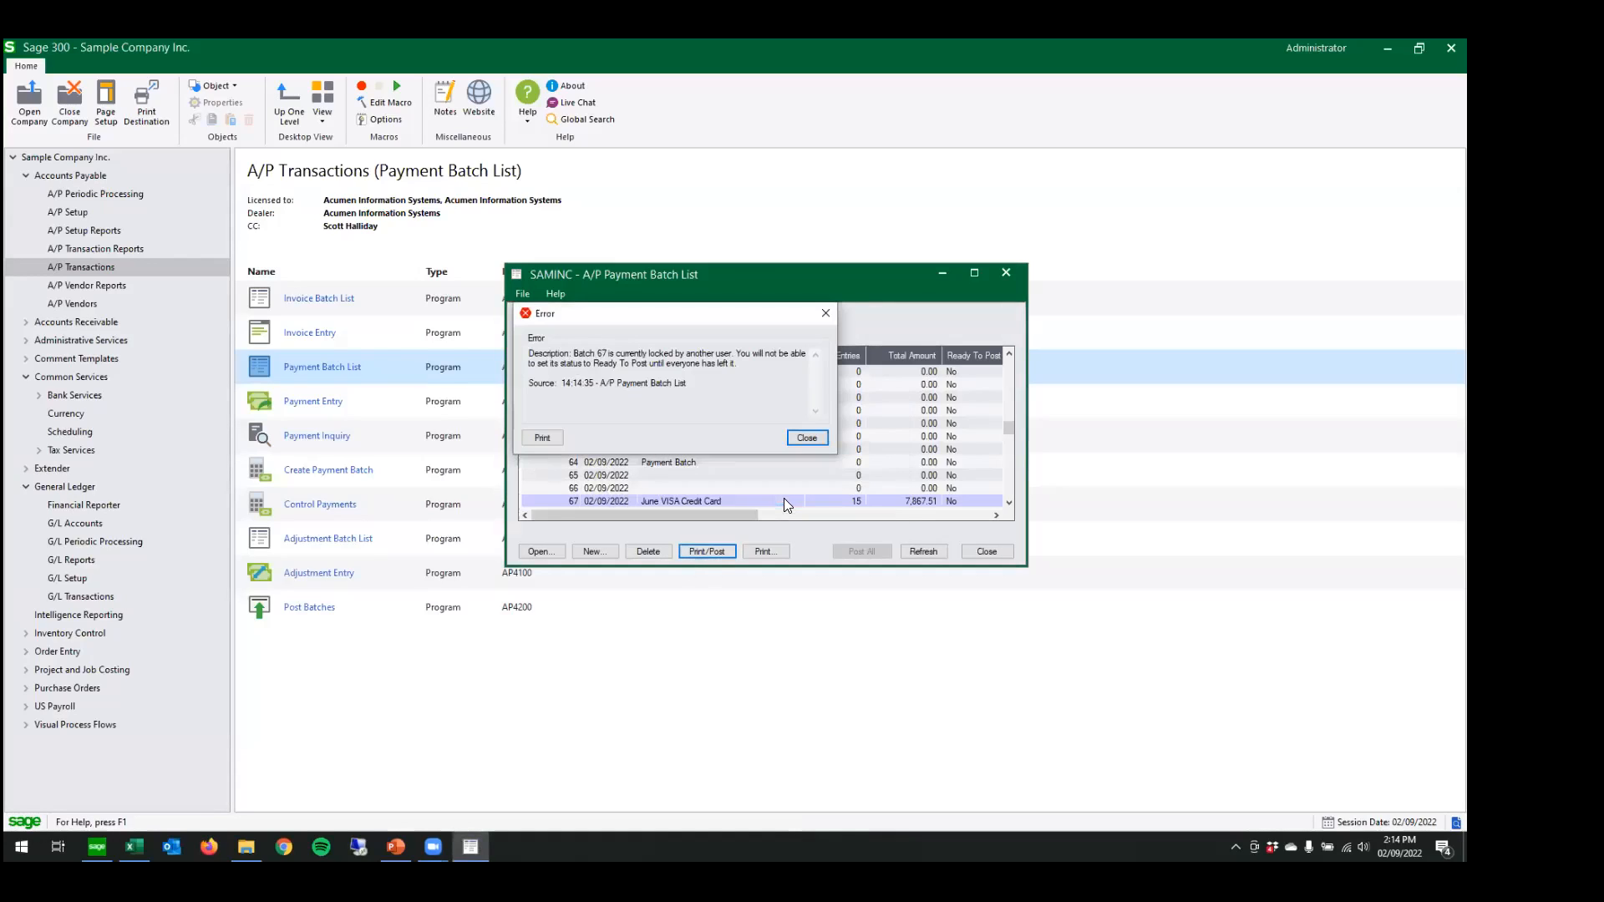
pyautogui.click(822, 436)
pyautogui.click(997, 552)
# - Reopen the Payment Batch List and try to post the June VISA Credit Card batch once more
pyautogui.doubleClick(367, 365)
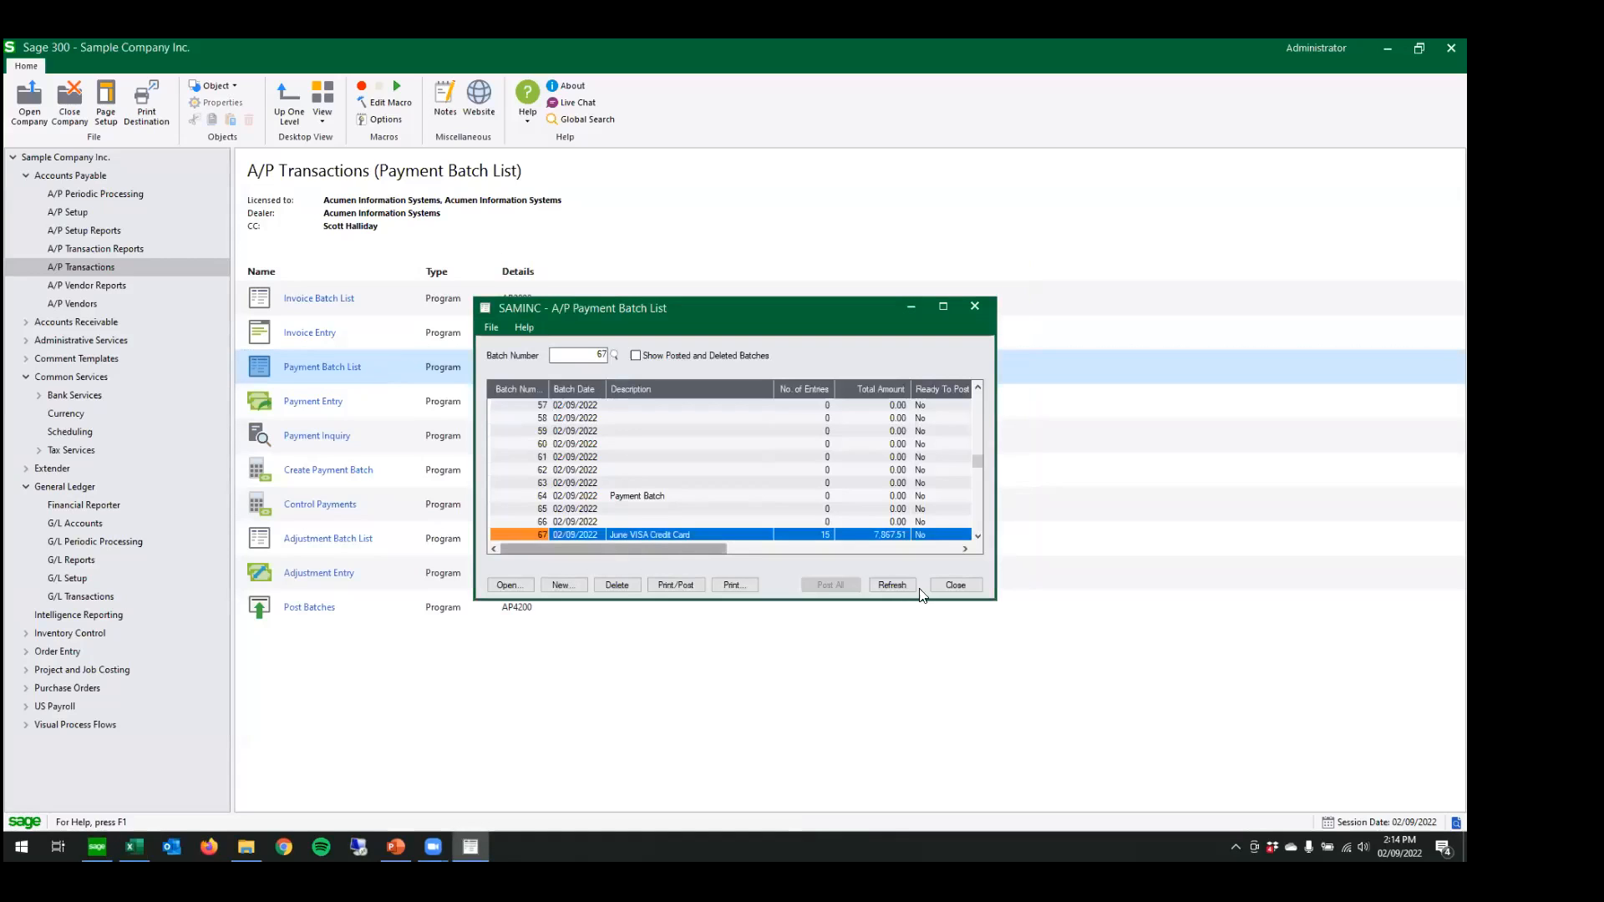
pyautogui.click(690, 583)
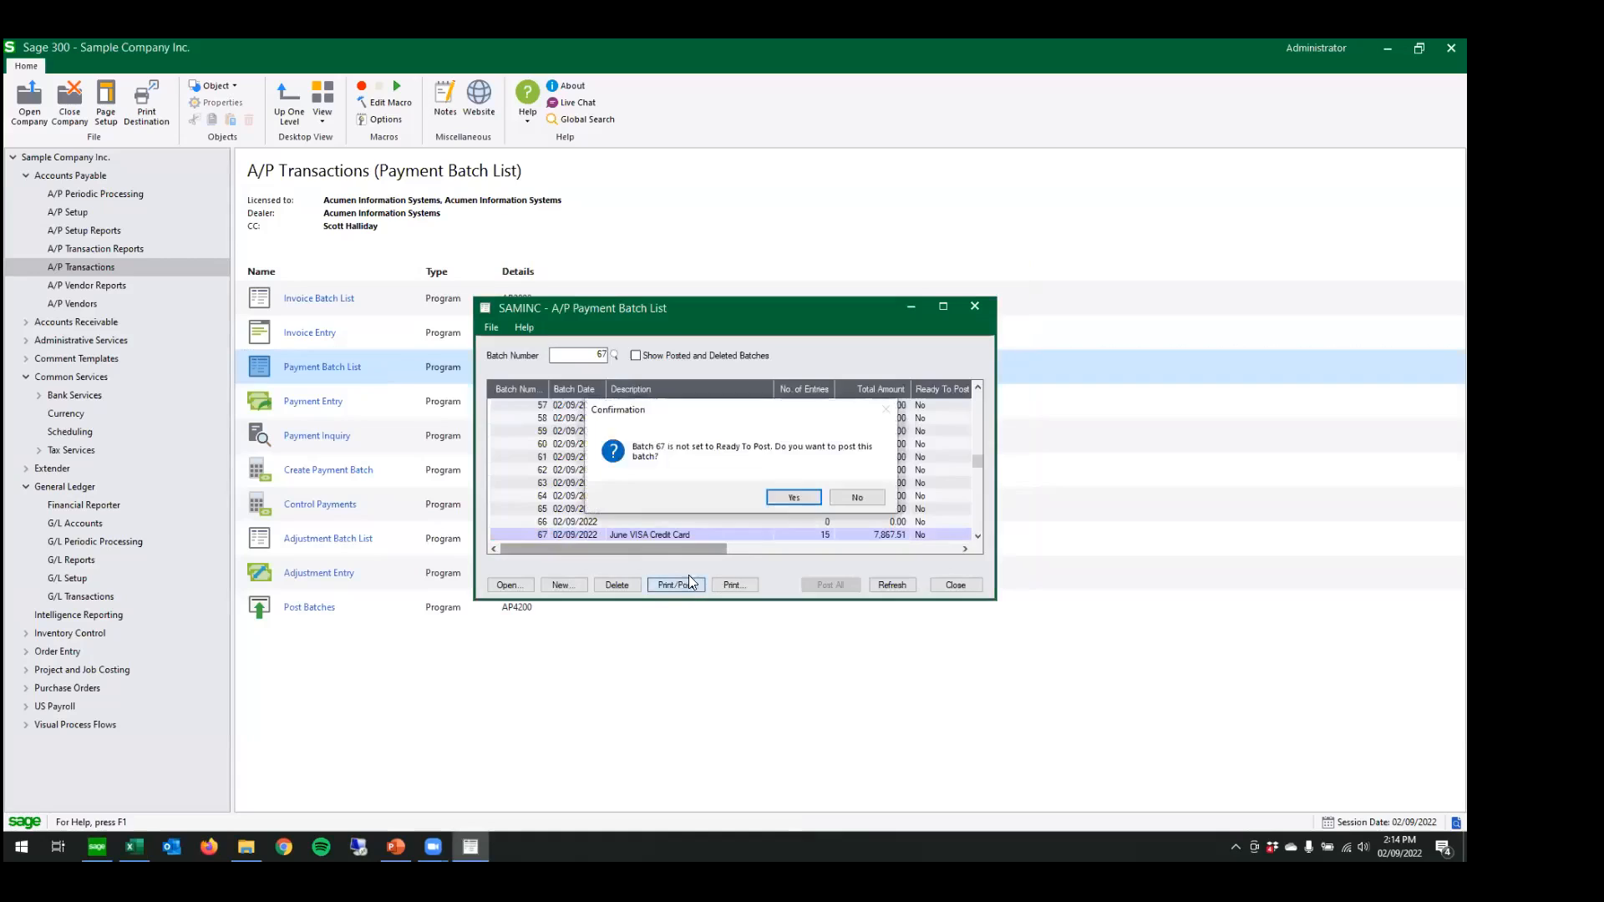
pyautogui.click(794, 498)
pyautogui.click(873, 469)
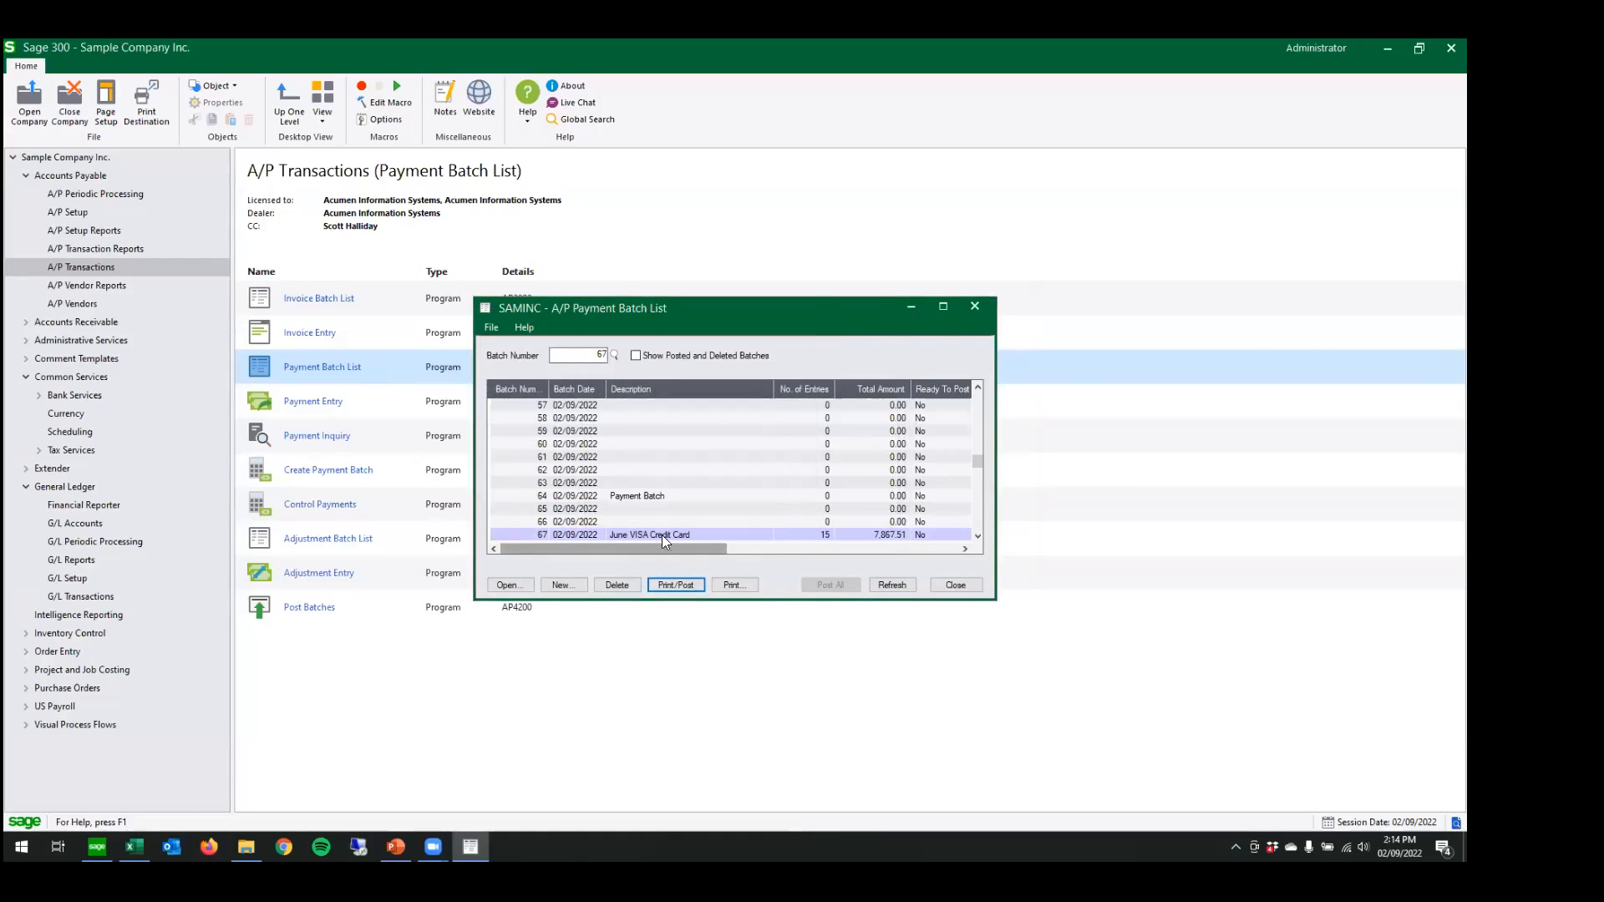
# - Check the other open windows, close the Payment Batch List, and check the running processes in Task Manager
pyautogui.hotkey('alt', 'Tab')
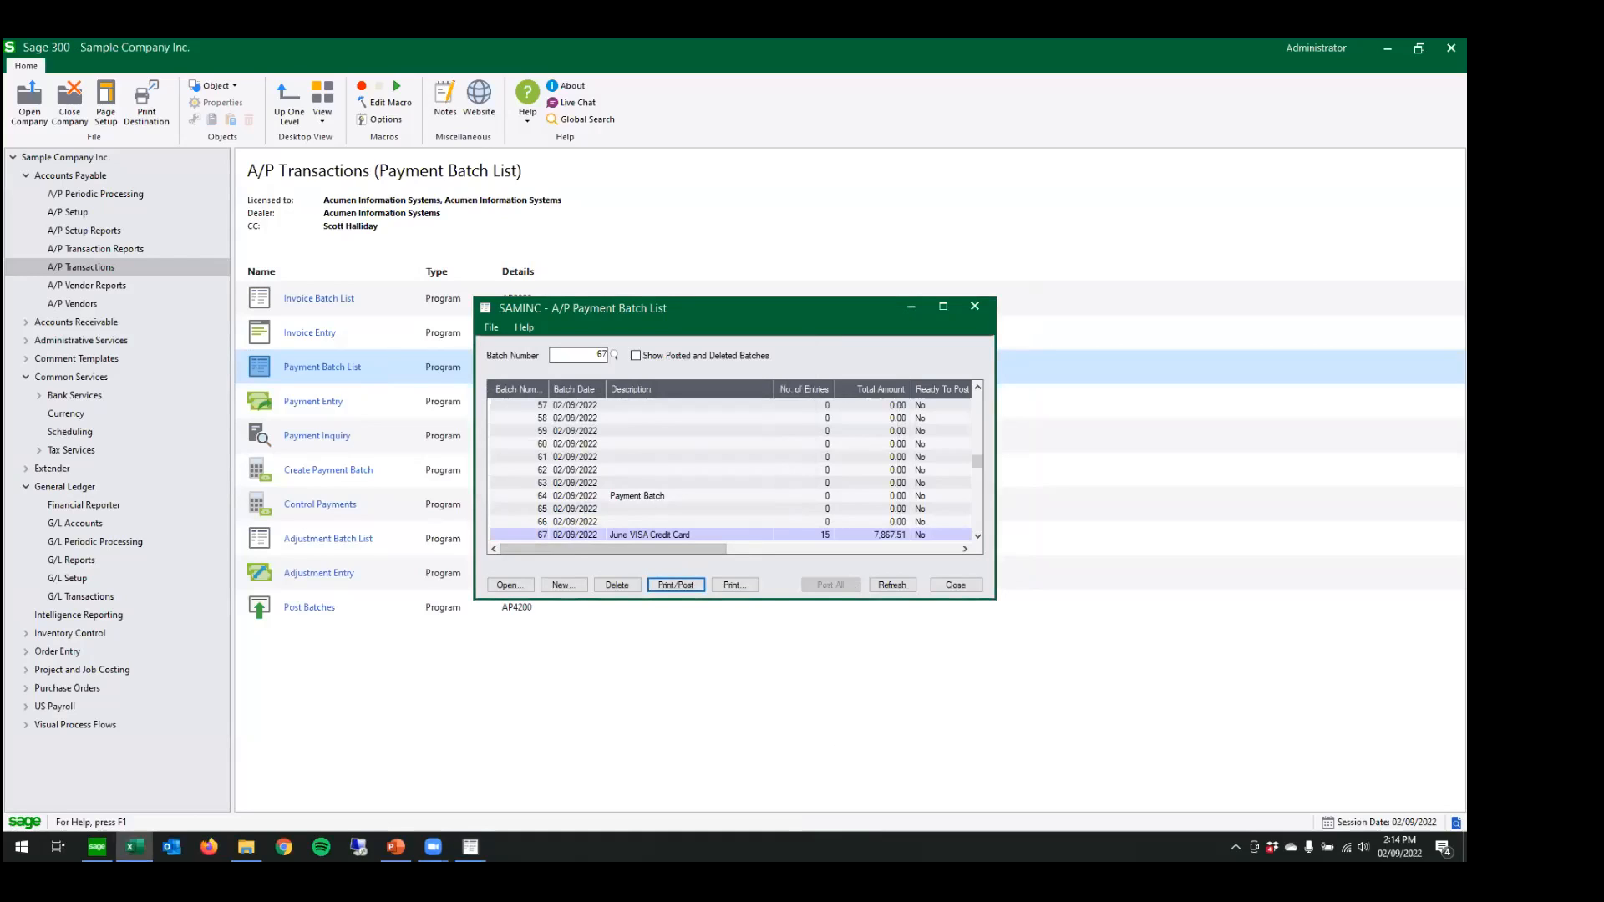
pyautogui.hotkey('alt', 'Tab')
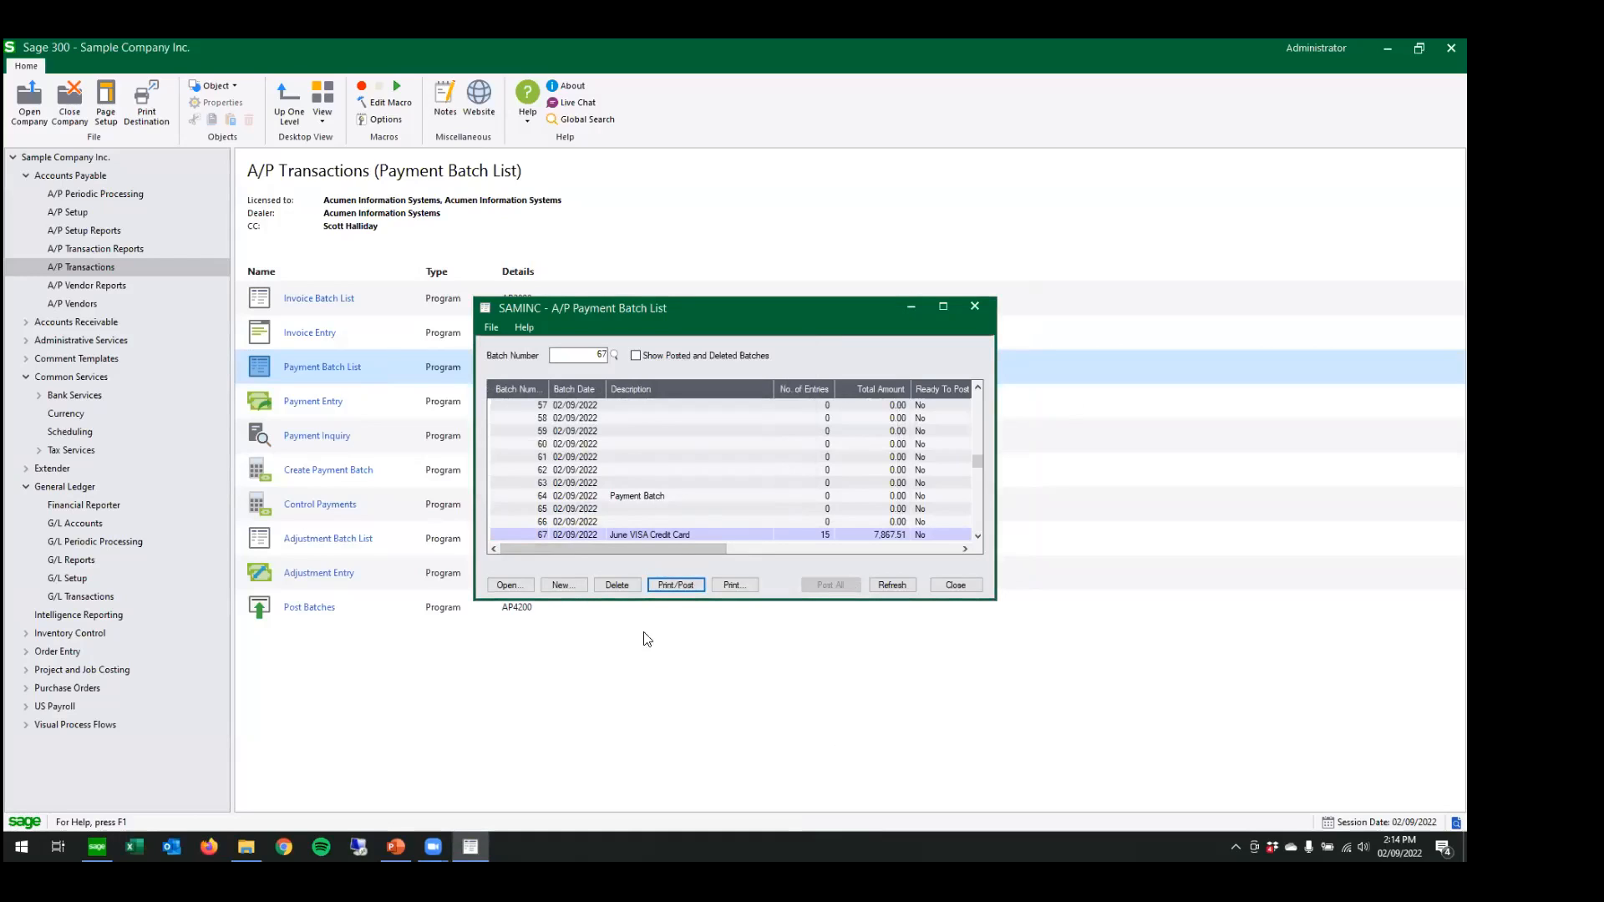
pyautogui.hotkey('alt', 'F4')
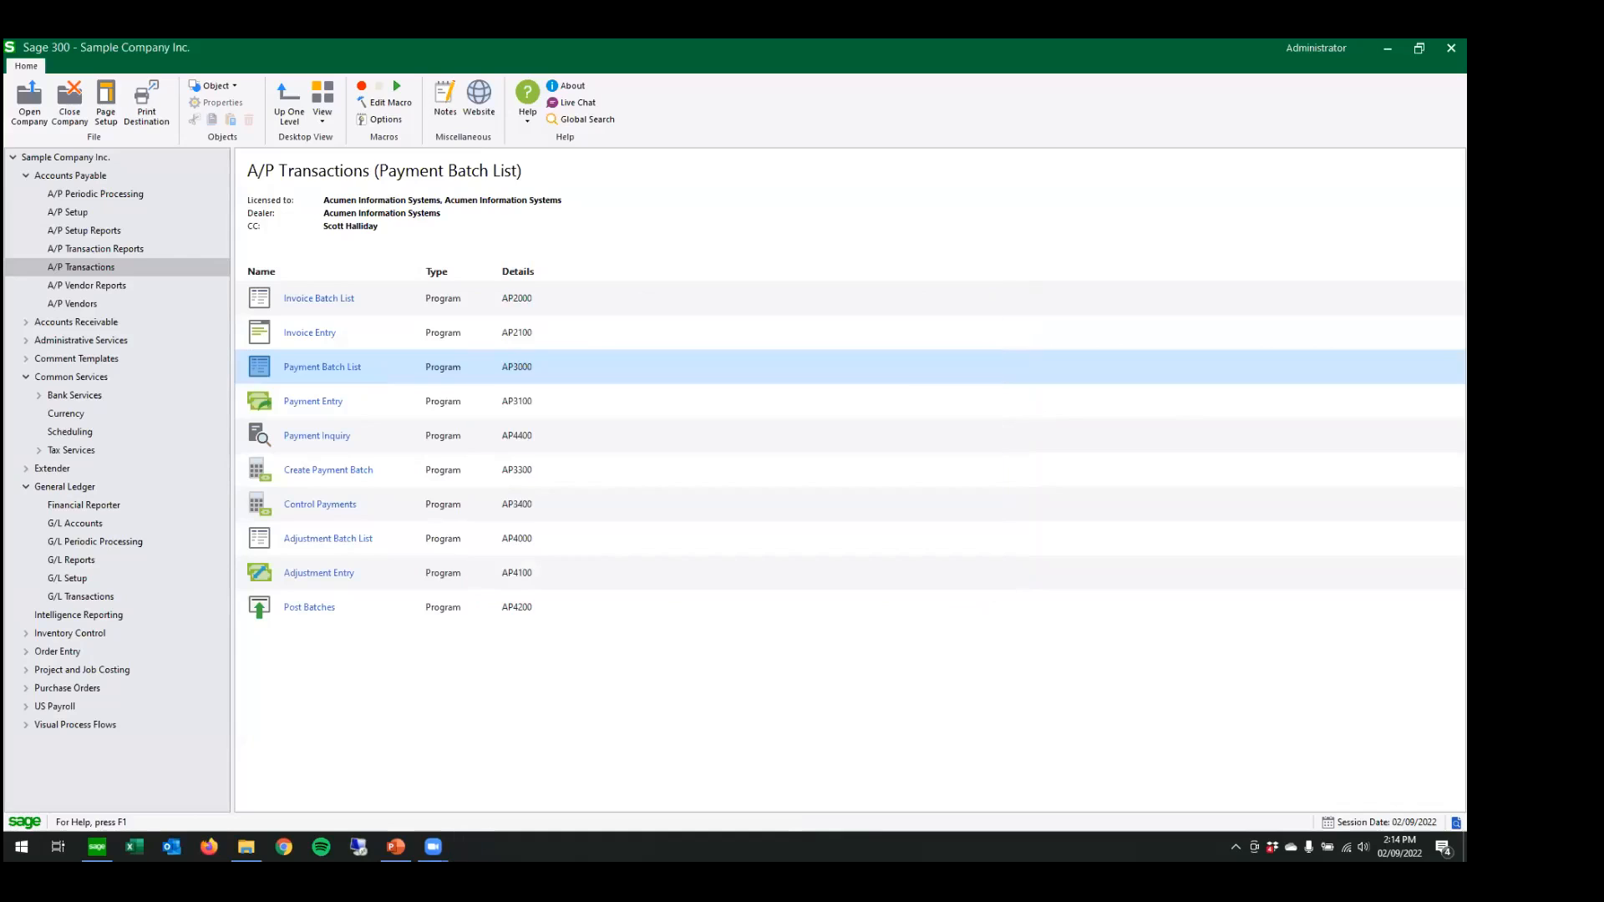
pyautogui.hotkey('ctrl', 'shift', 'Escape')
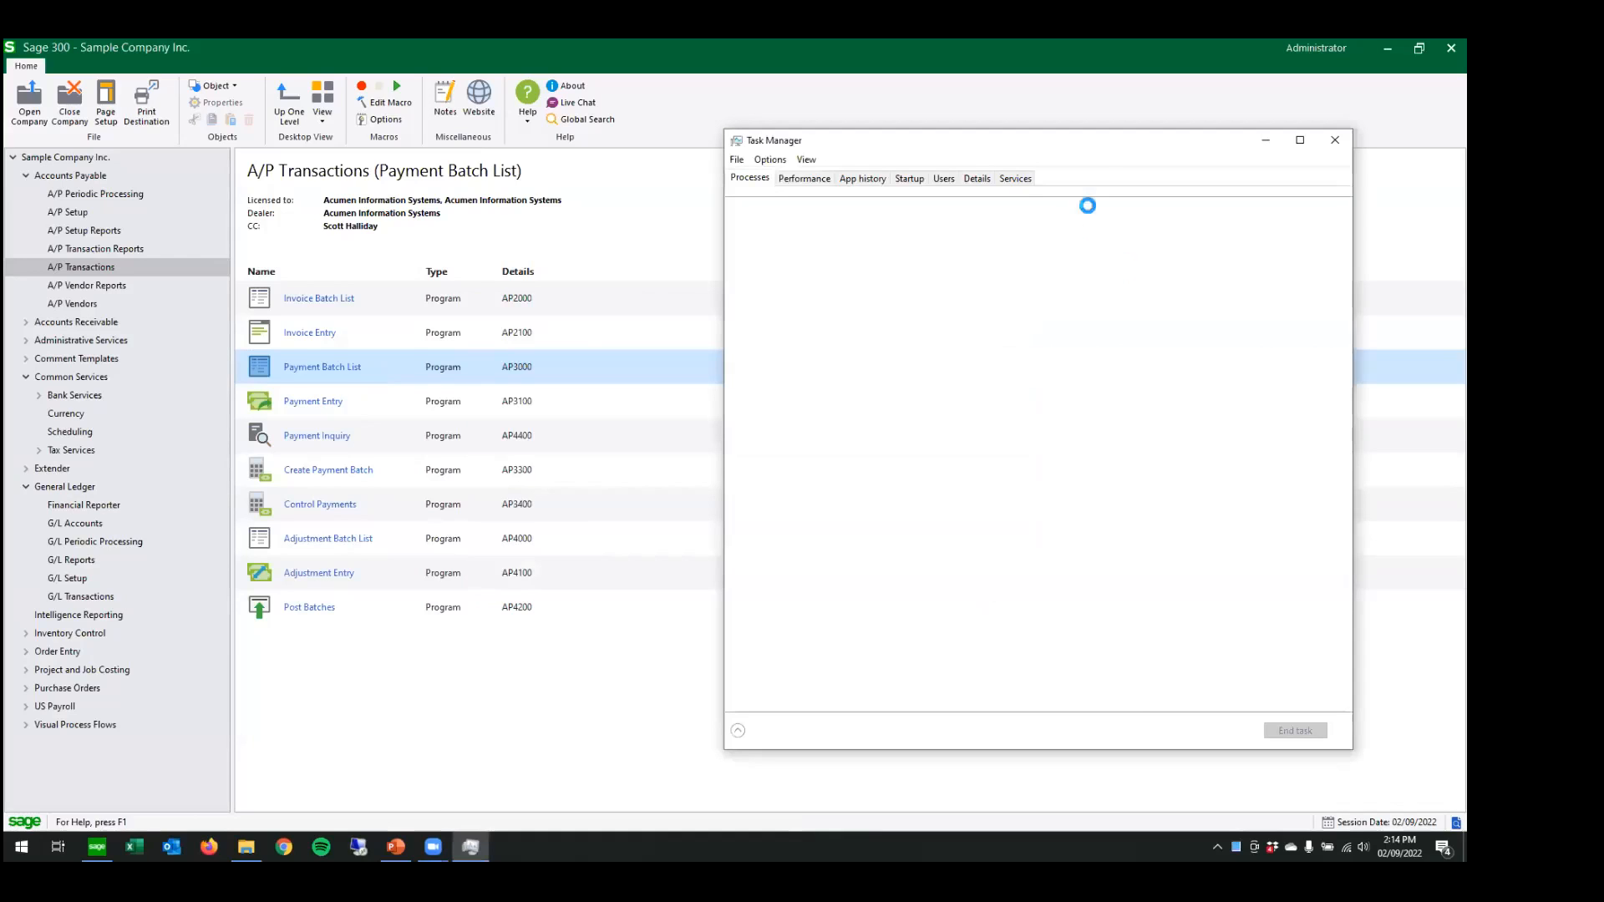
pyautogui.hotkey('alt', 'F4')
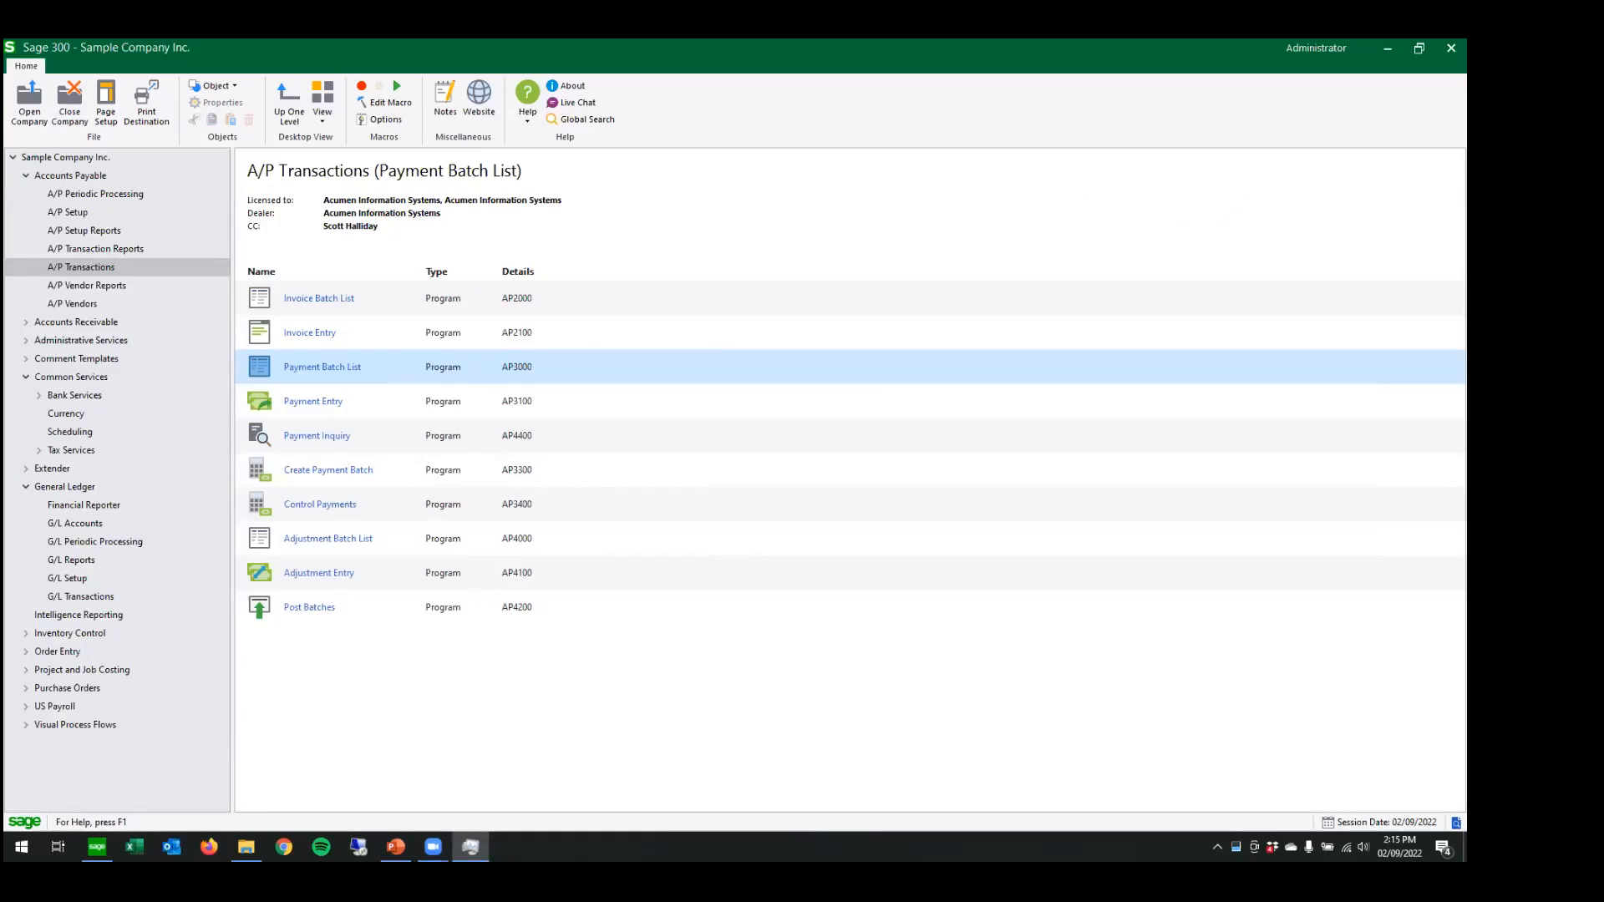
# - Post the June VISA Credit Card batch, number 67, from the Payment Batch List, and close the posting messages and the list
pyautogui.doubleClick(331, 366)
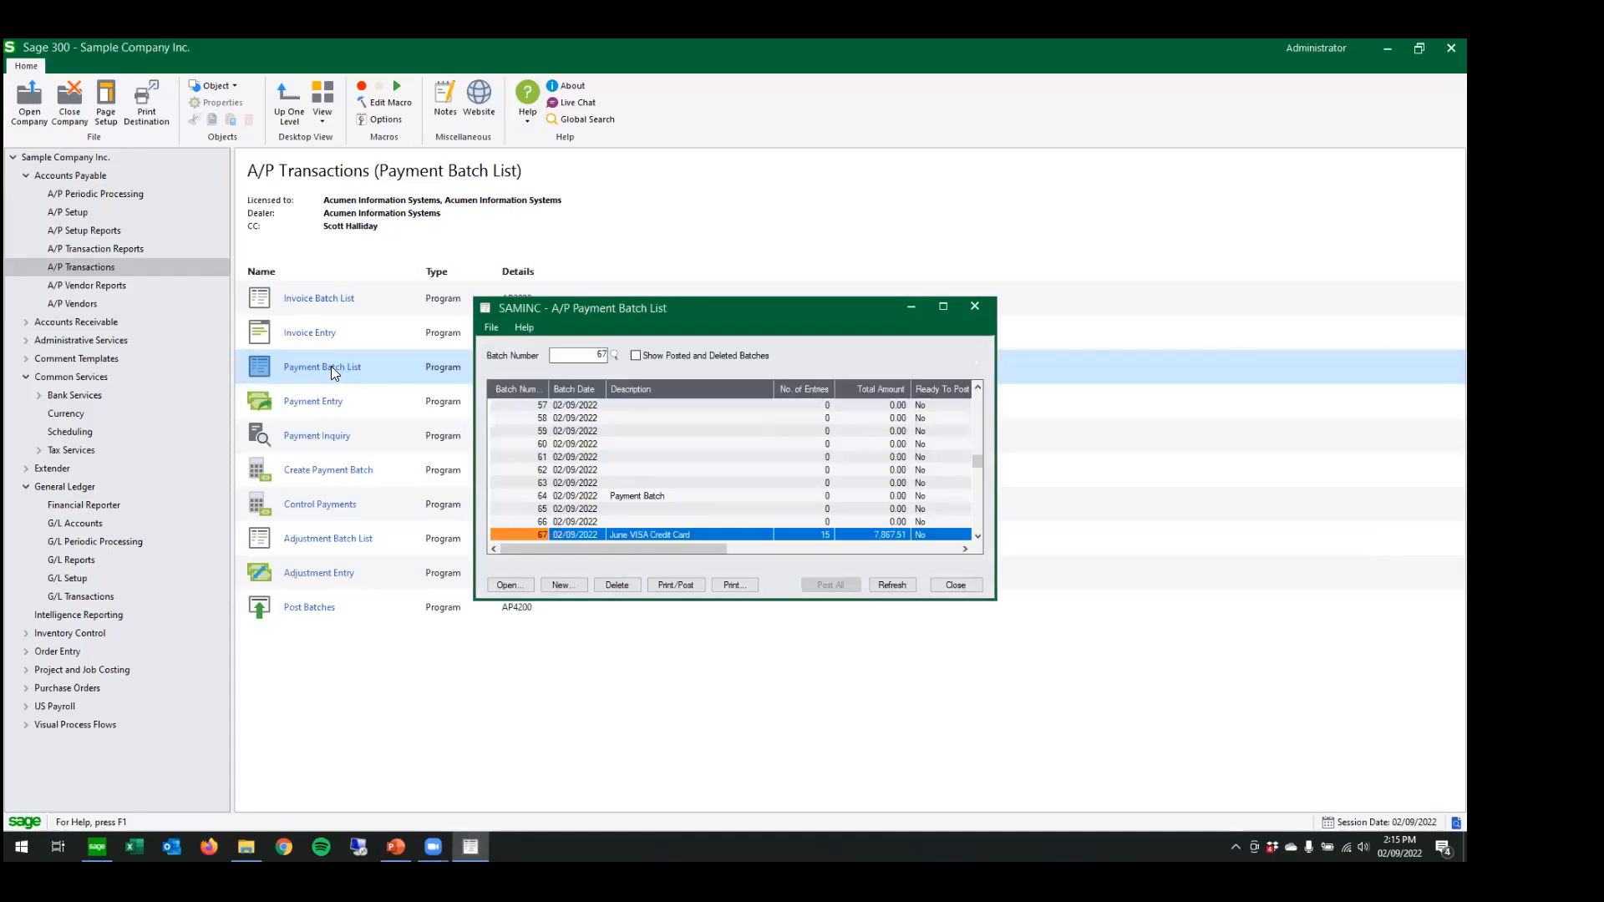
pyautogui.click(676, 583)
pyautogui.click(809, 496)
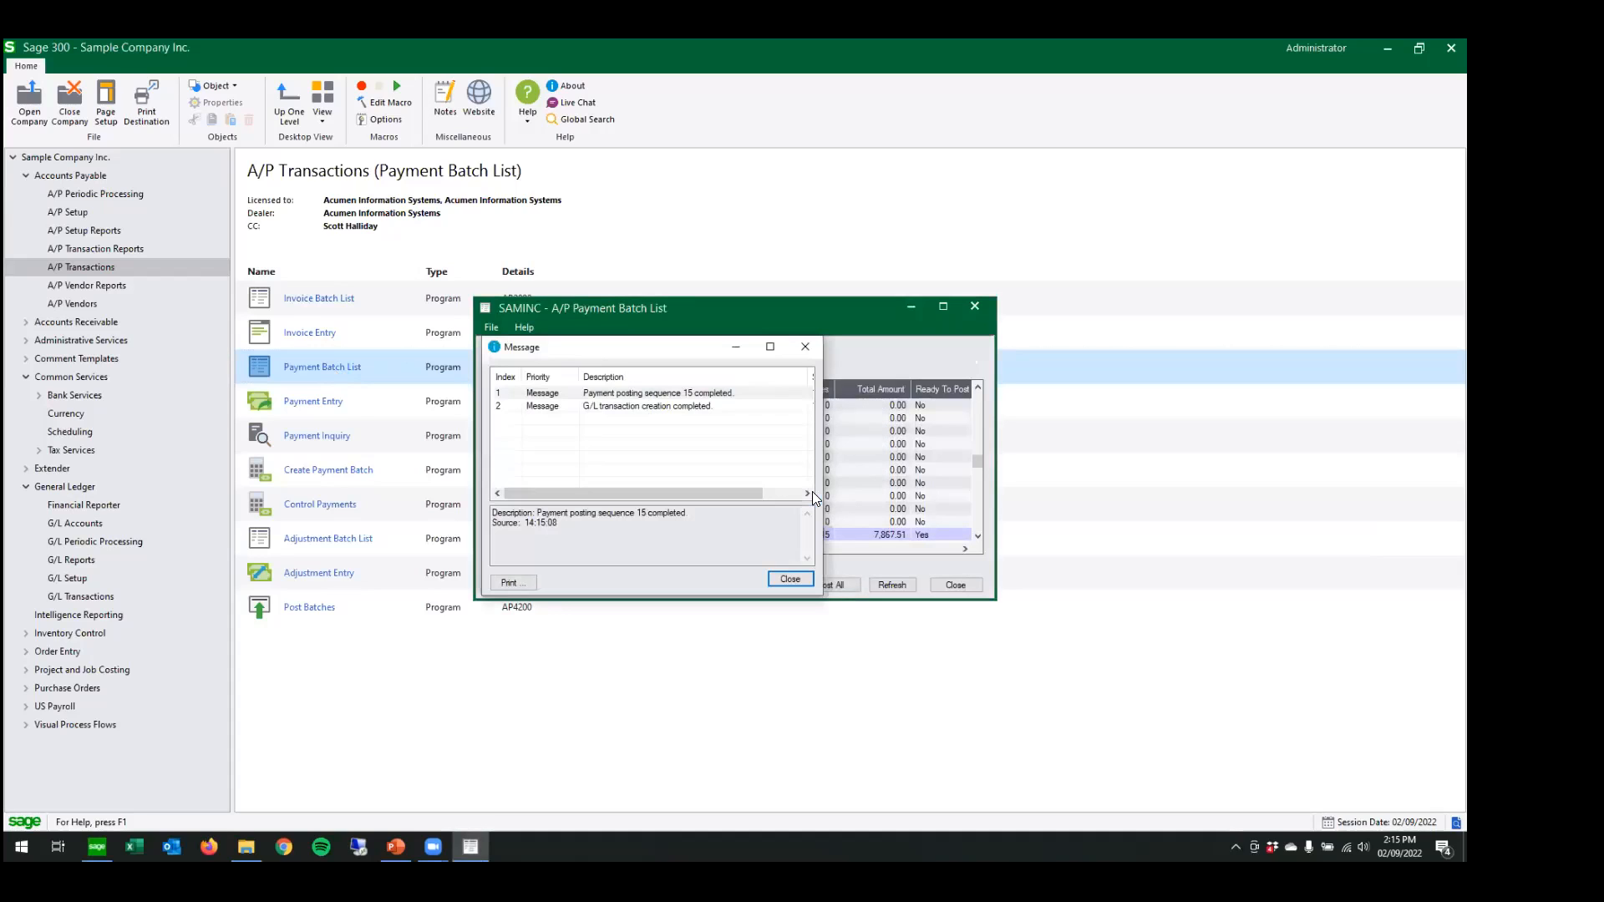
pyautogui.click(787, 578)
pyautogui.click(955, 585)
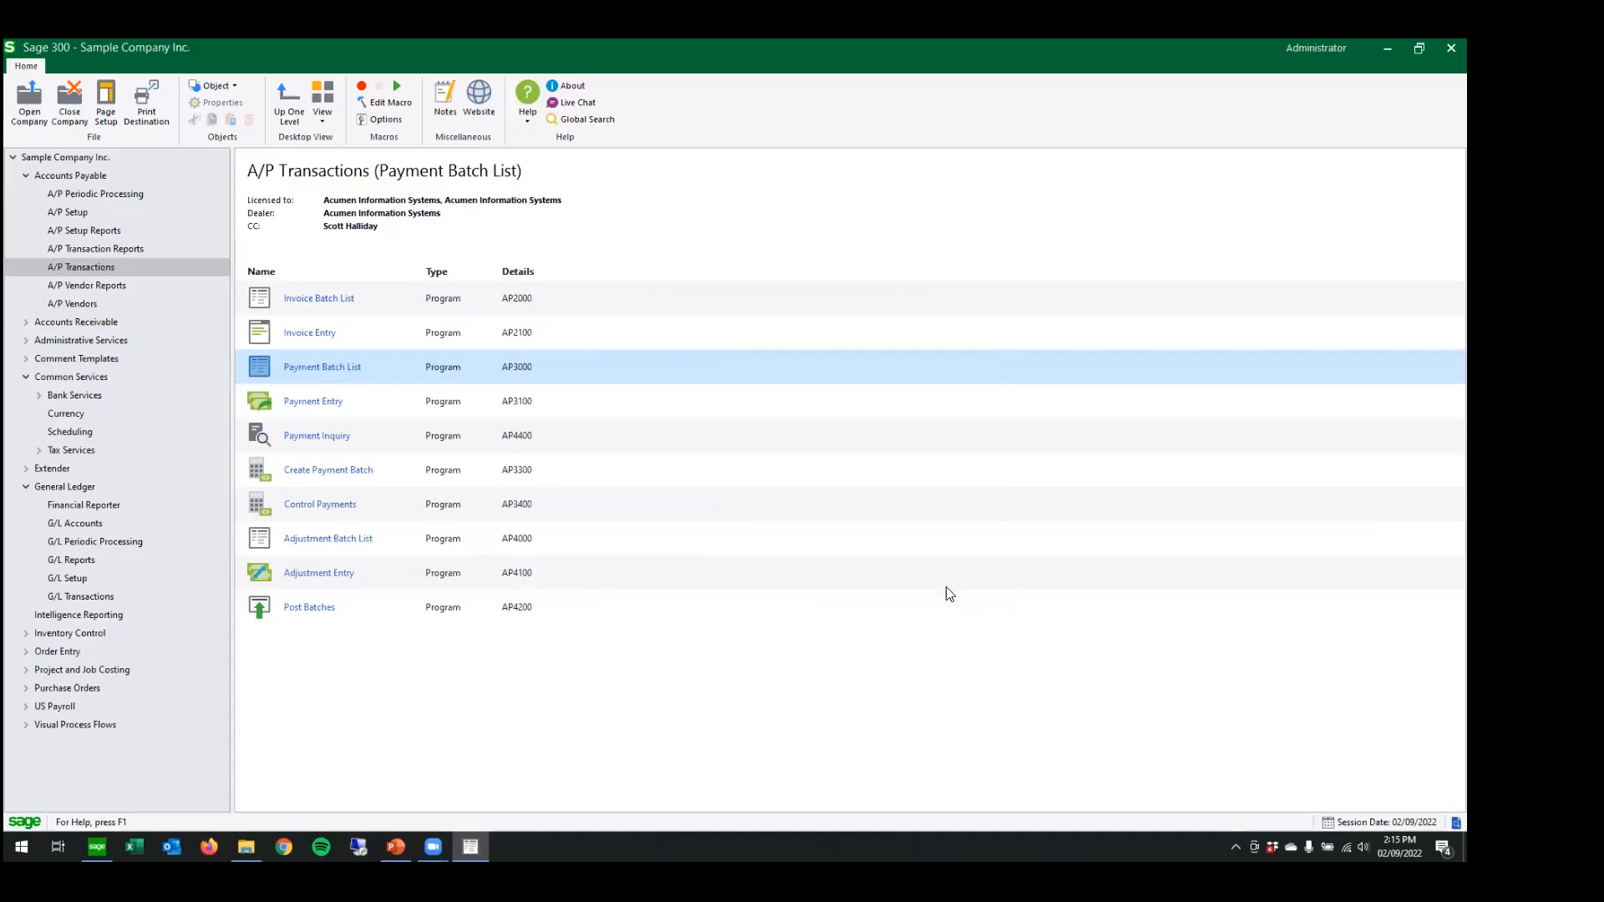
# - Refresh the G/L Batch List and open batch 000222, the A/P batch dated 02/09/2022
pyautogui.click(94, 597)
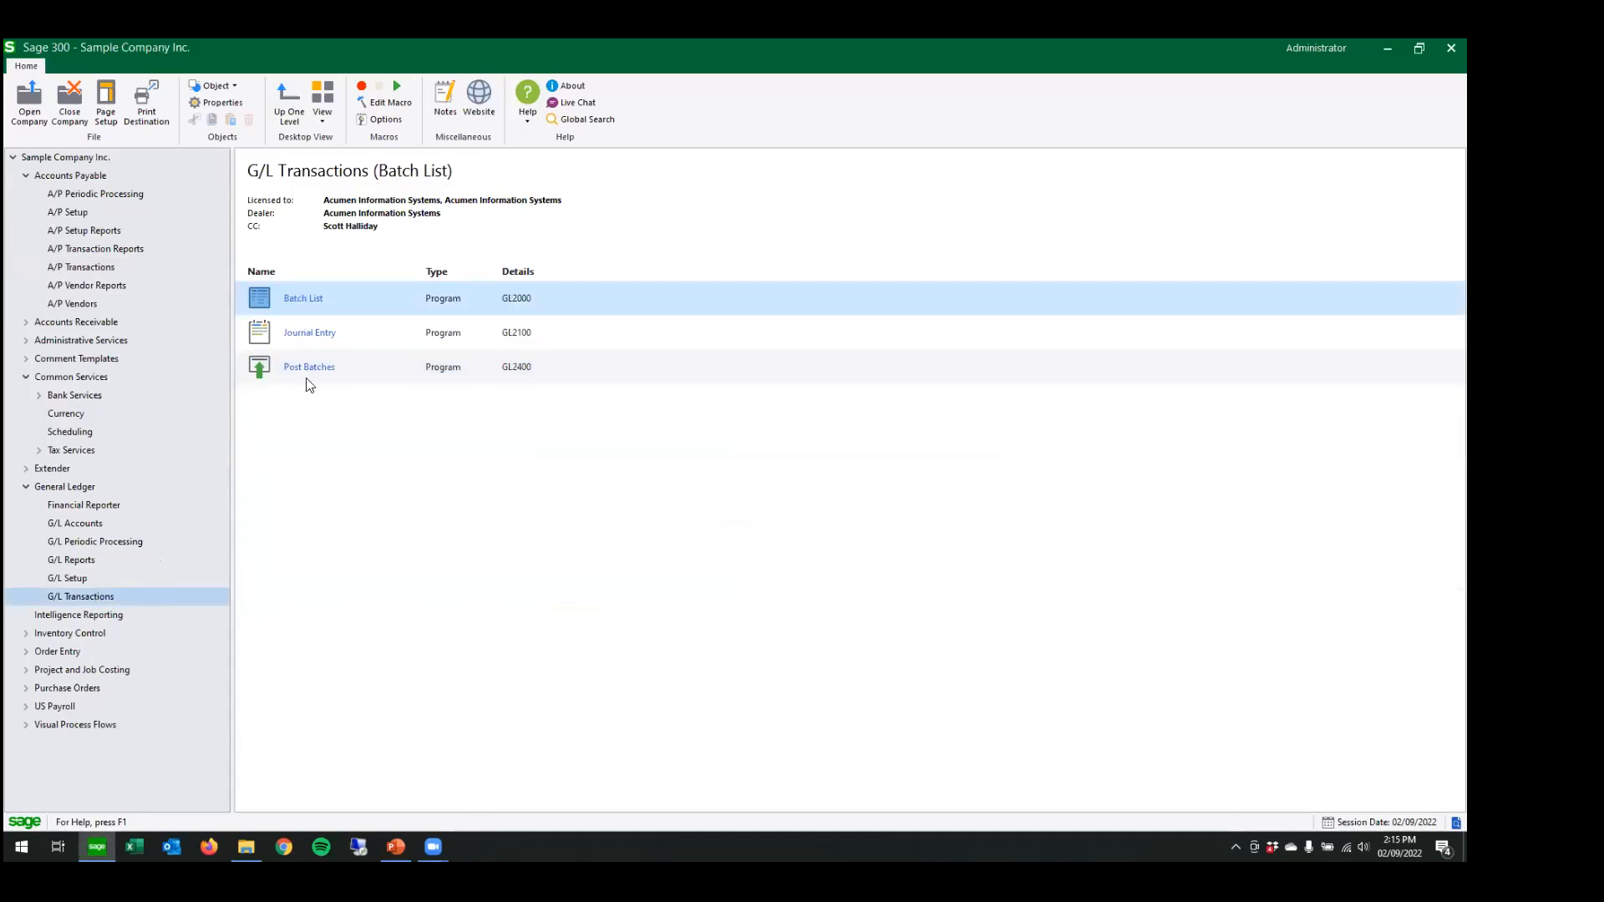
pyautogui.click(297, 298)
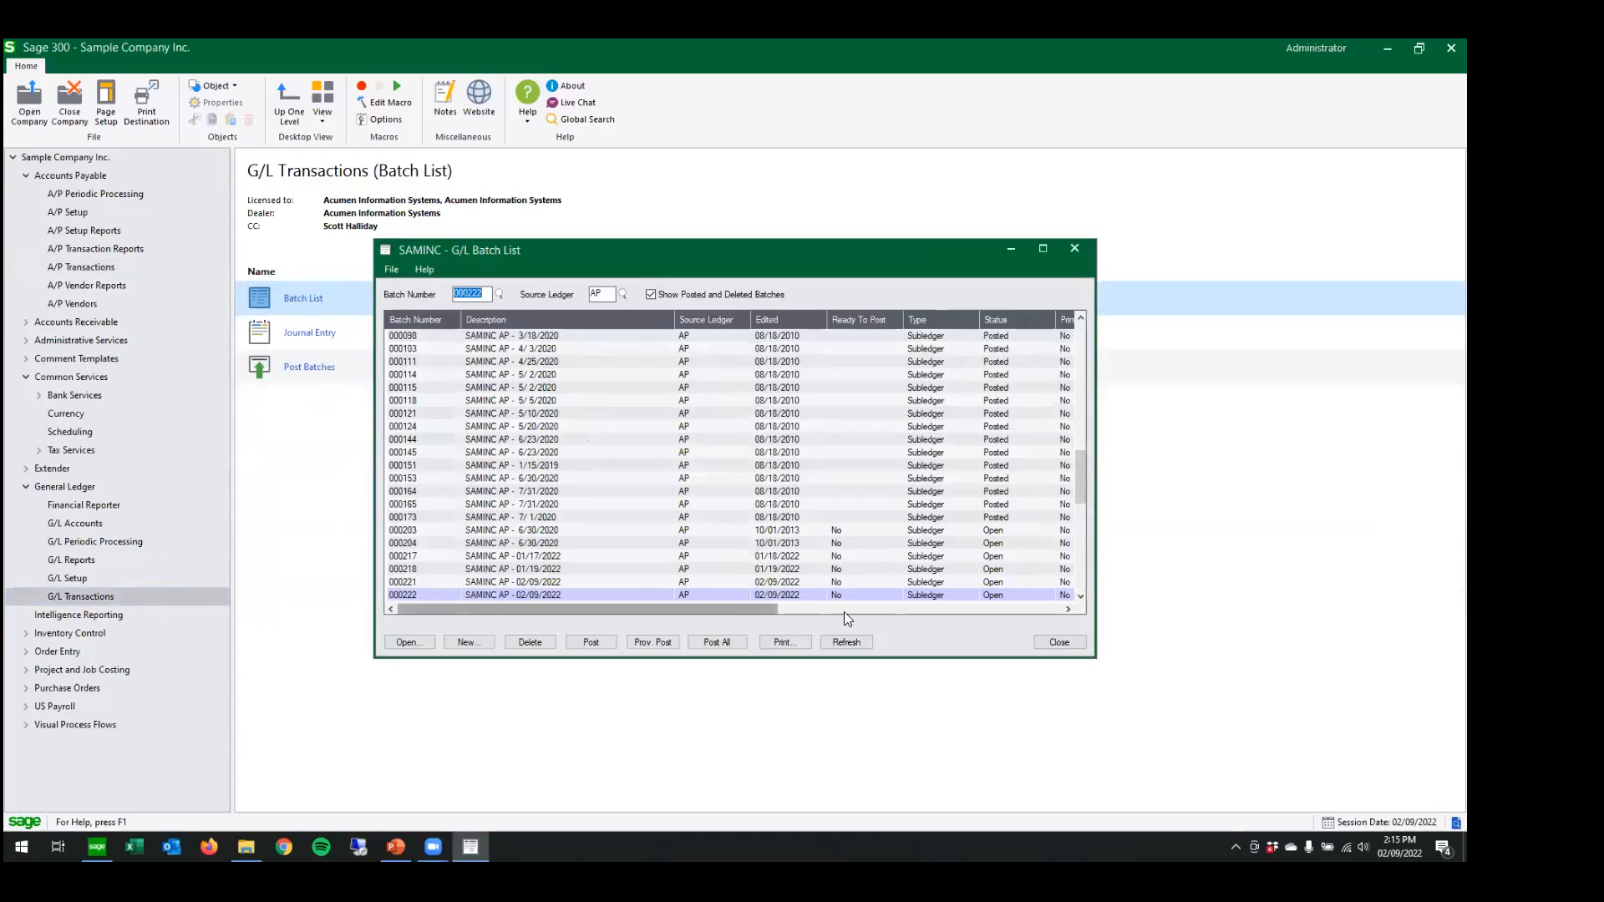
pyautogui.click(843, 643)
pyautogui.doubleClick(646, 597)
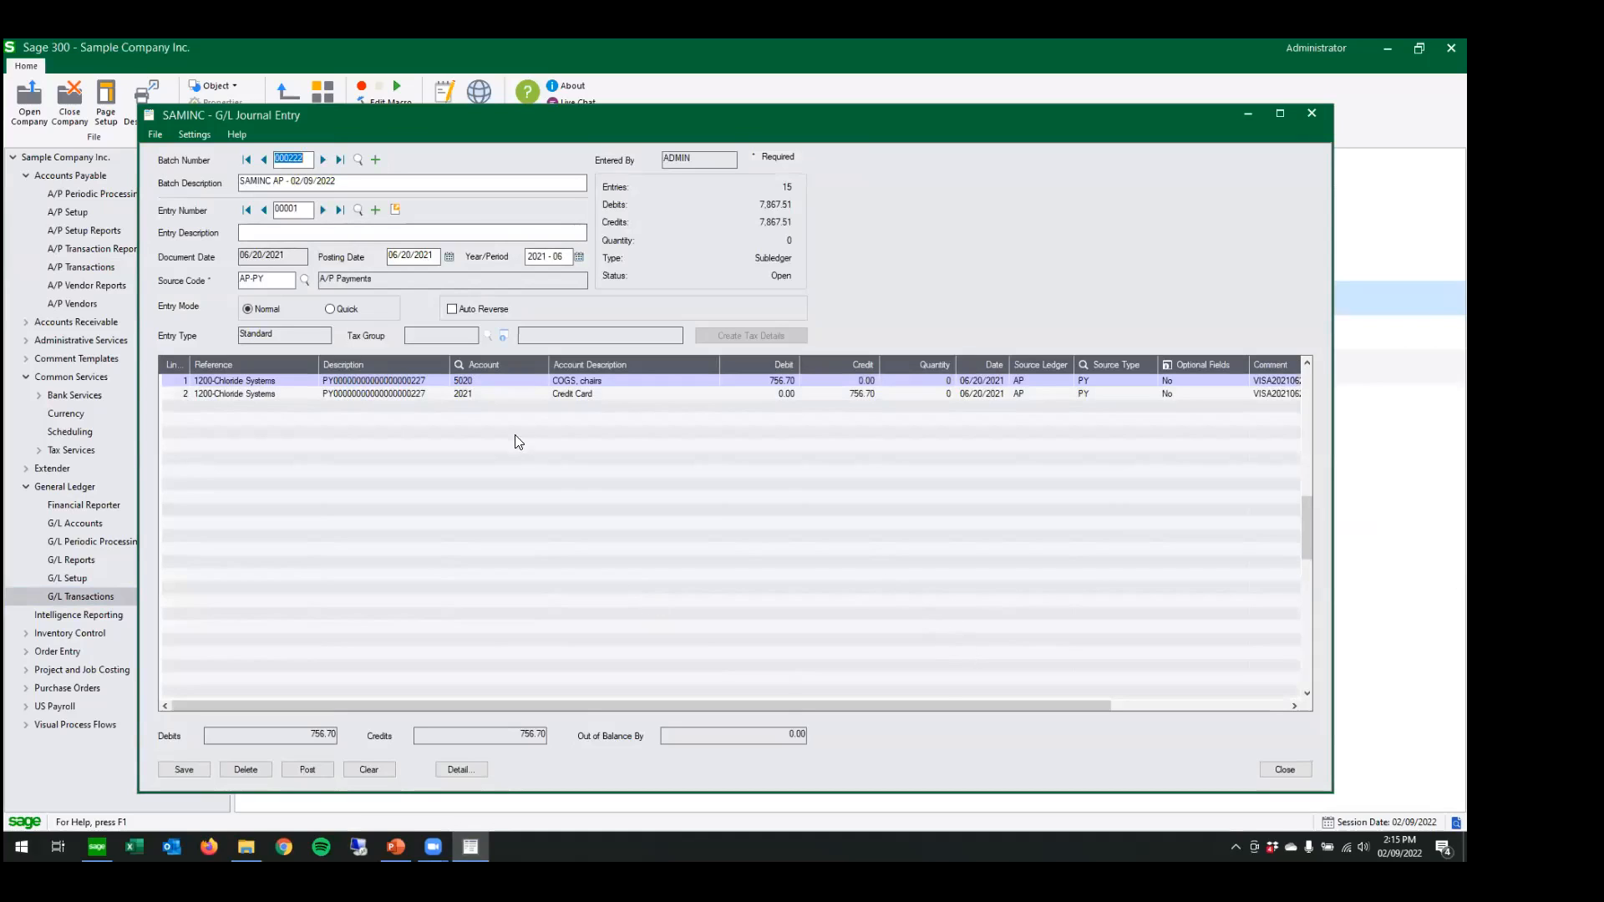
# - Examine the credit card and expense lines of the first journal entries in batch 000222, and close the journal entry and batch list
pyautogui.click(491, 394)
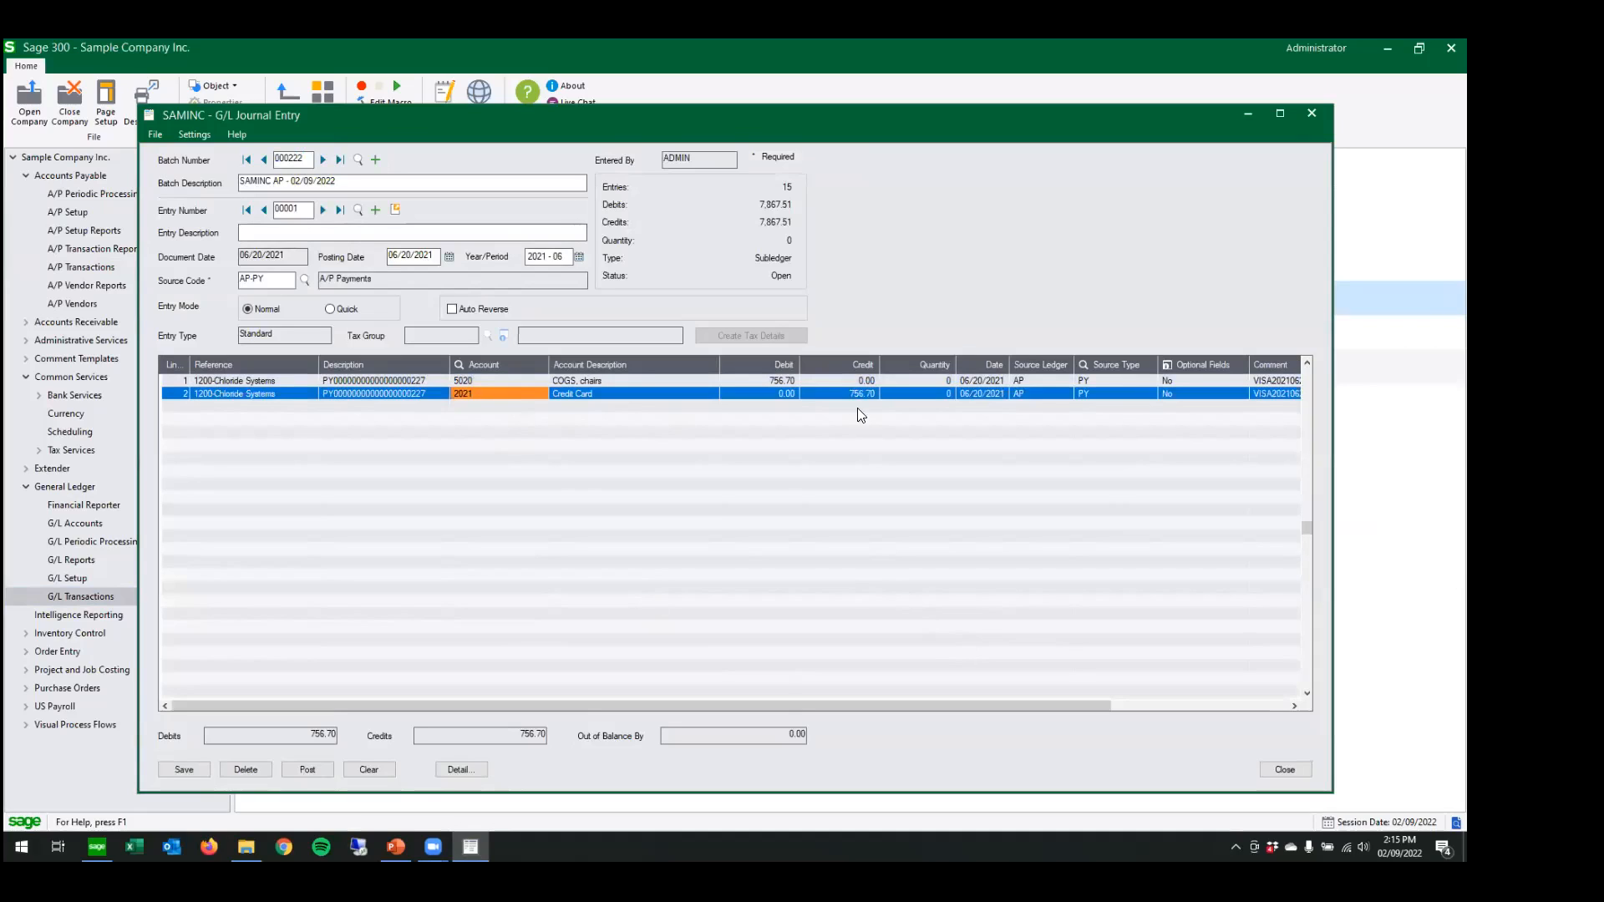
pyautogui.click(715, 381)
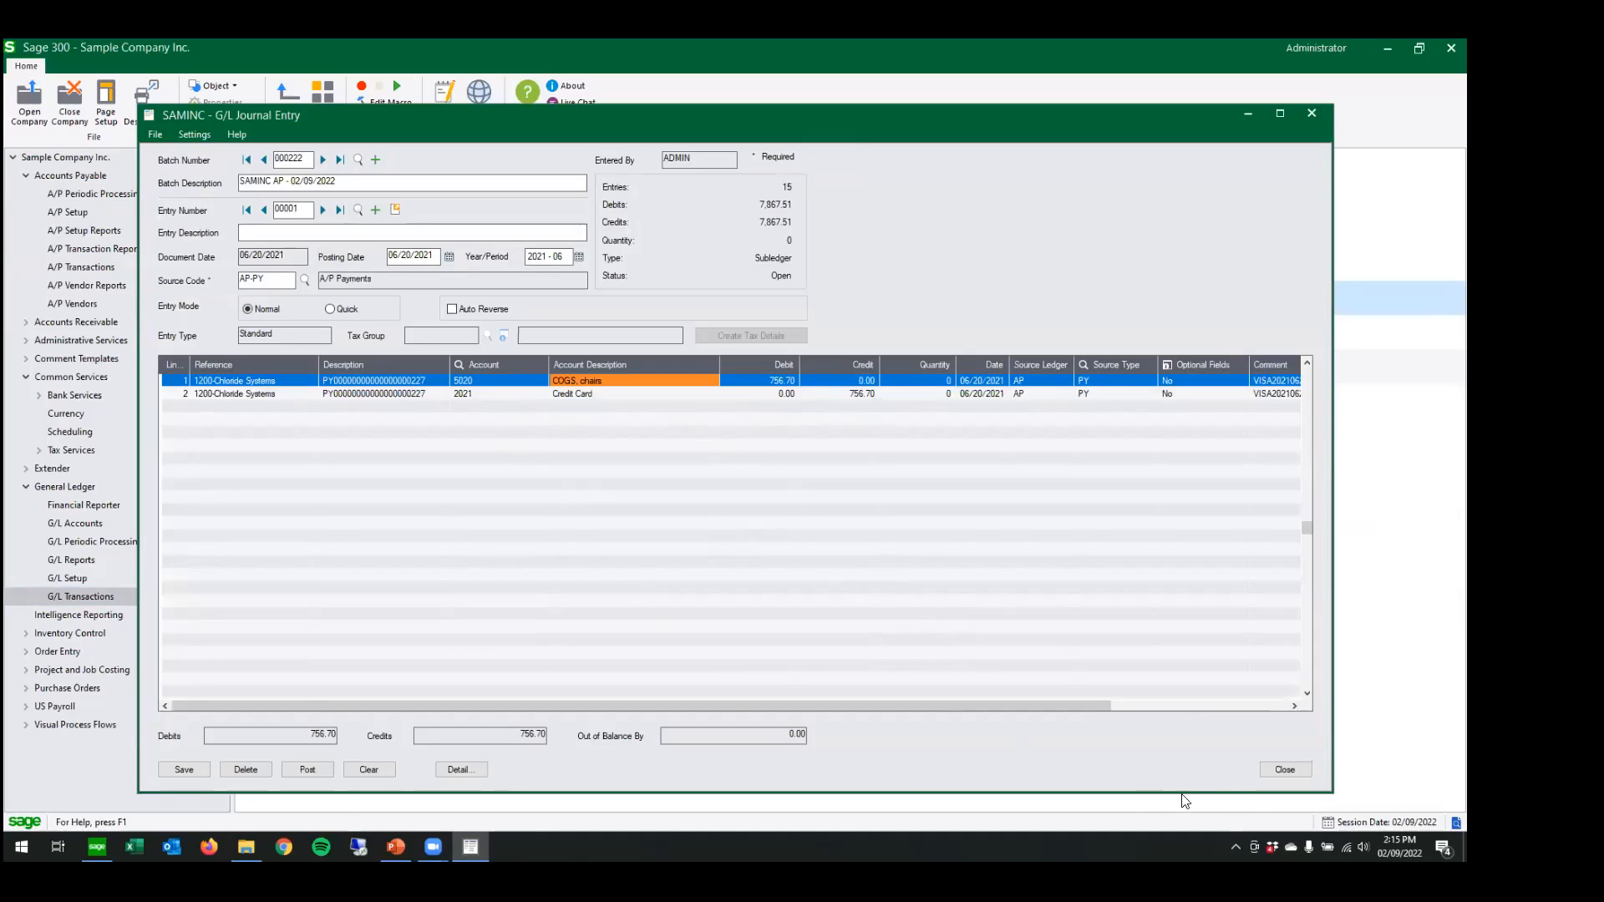
pyautogui.click(323, 209)
pyautogui.click(323, 209)
pyautogui.click(323, 209)
pyautogui.click(1284, 769)
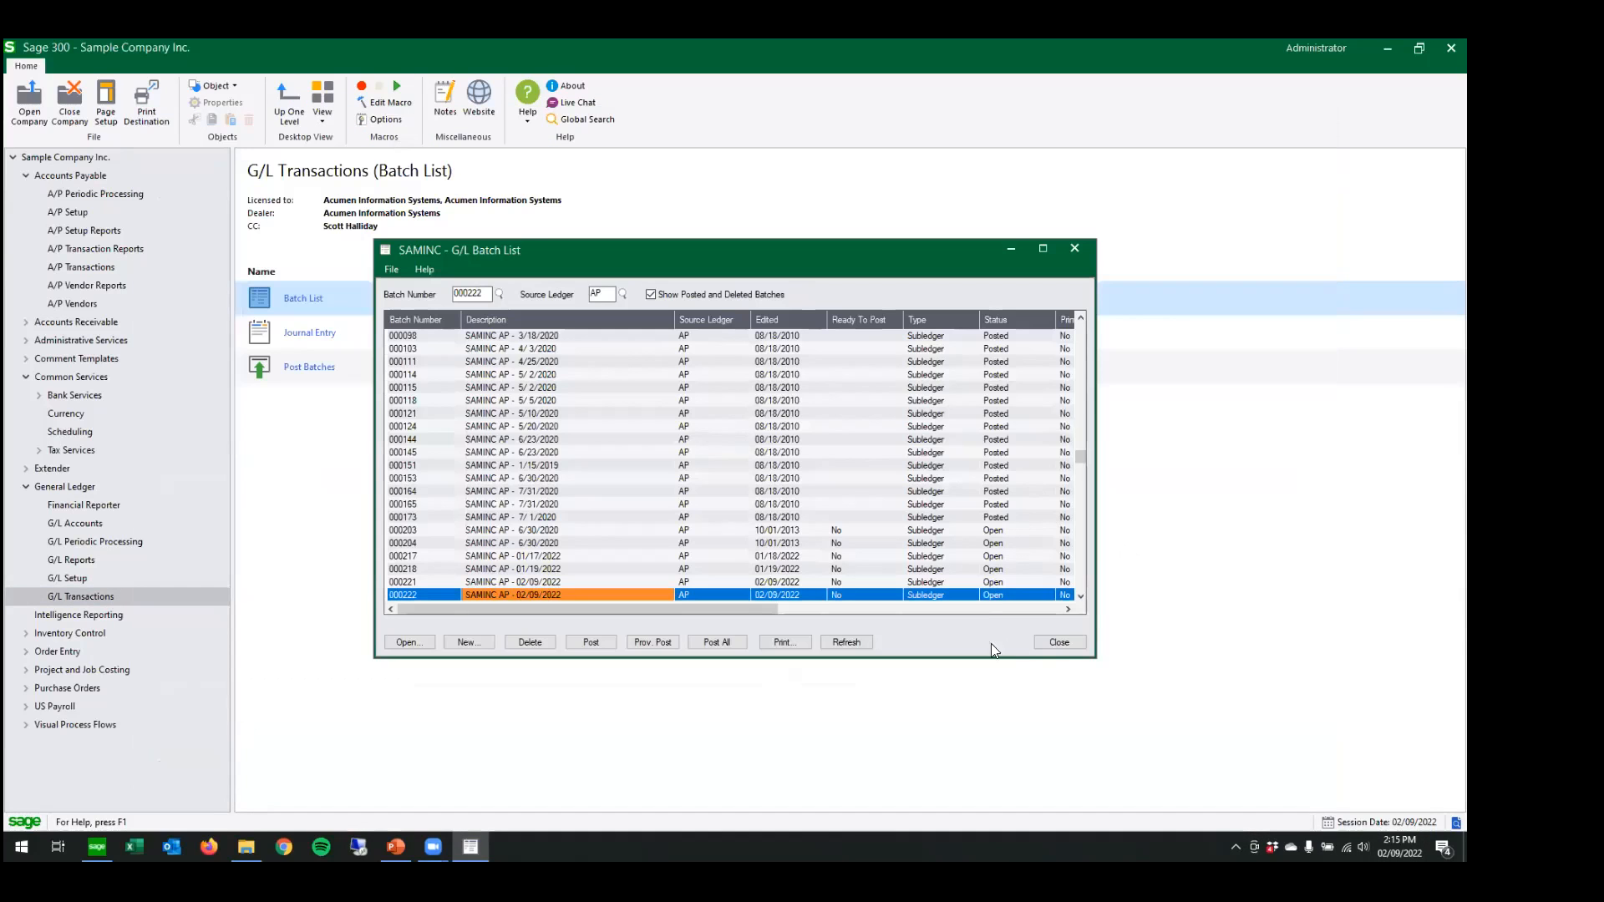
pyautogui.click(1049, 640)
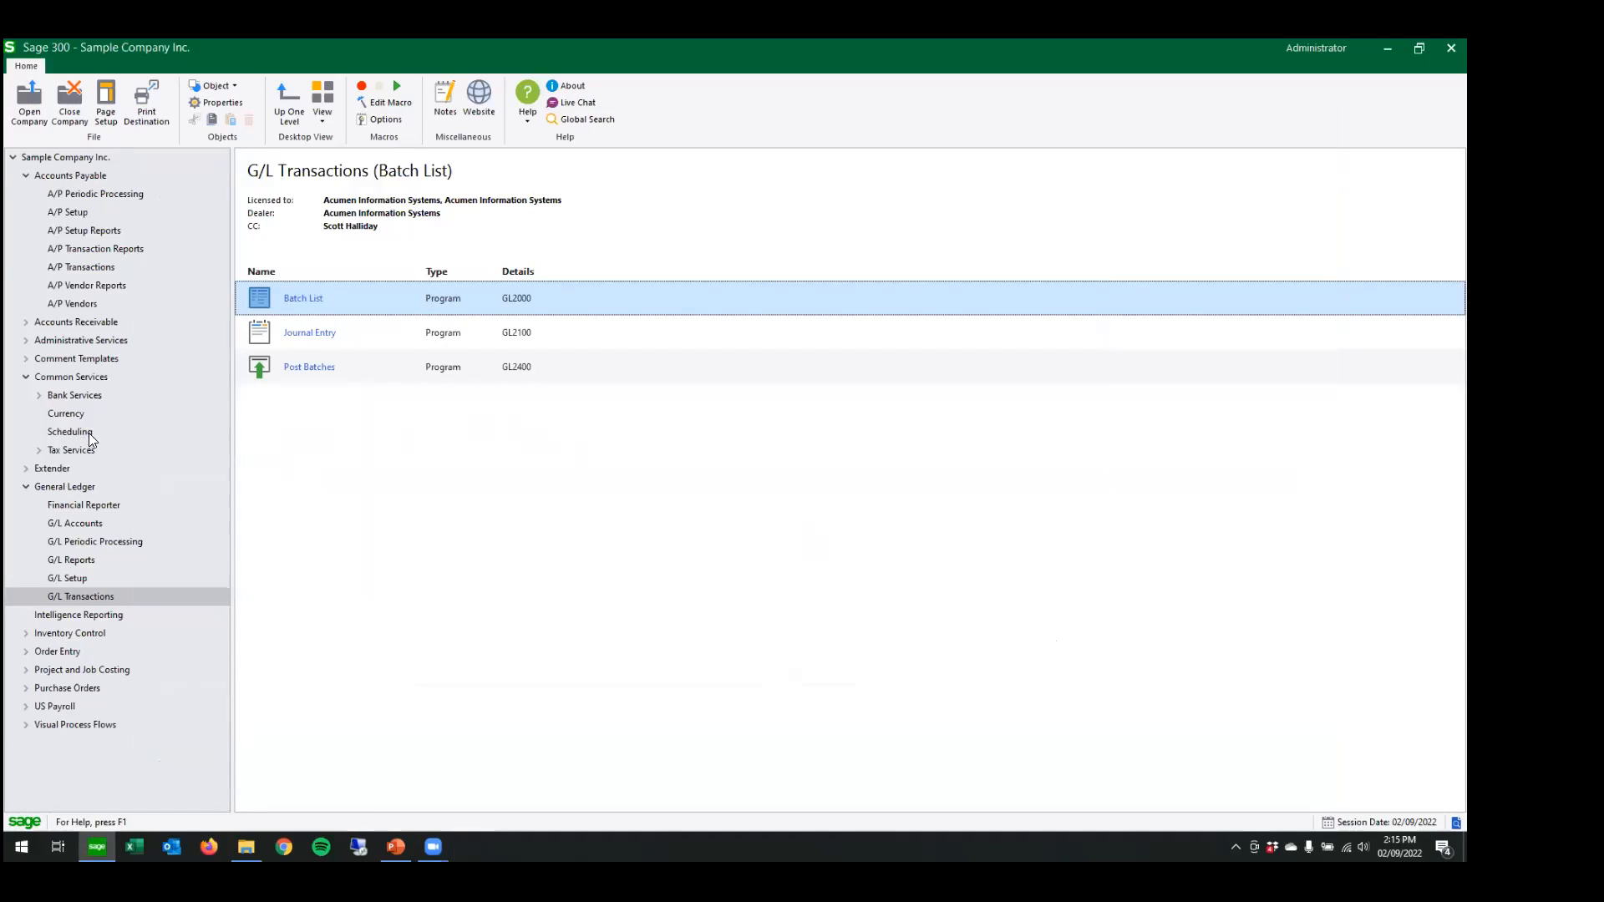
# - Start a new bank transfer in Bank Services from bank CCB to bank VISA
pyautogui.click(68, 394)
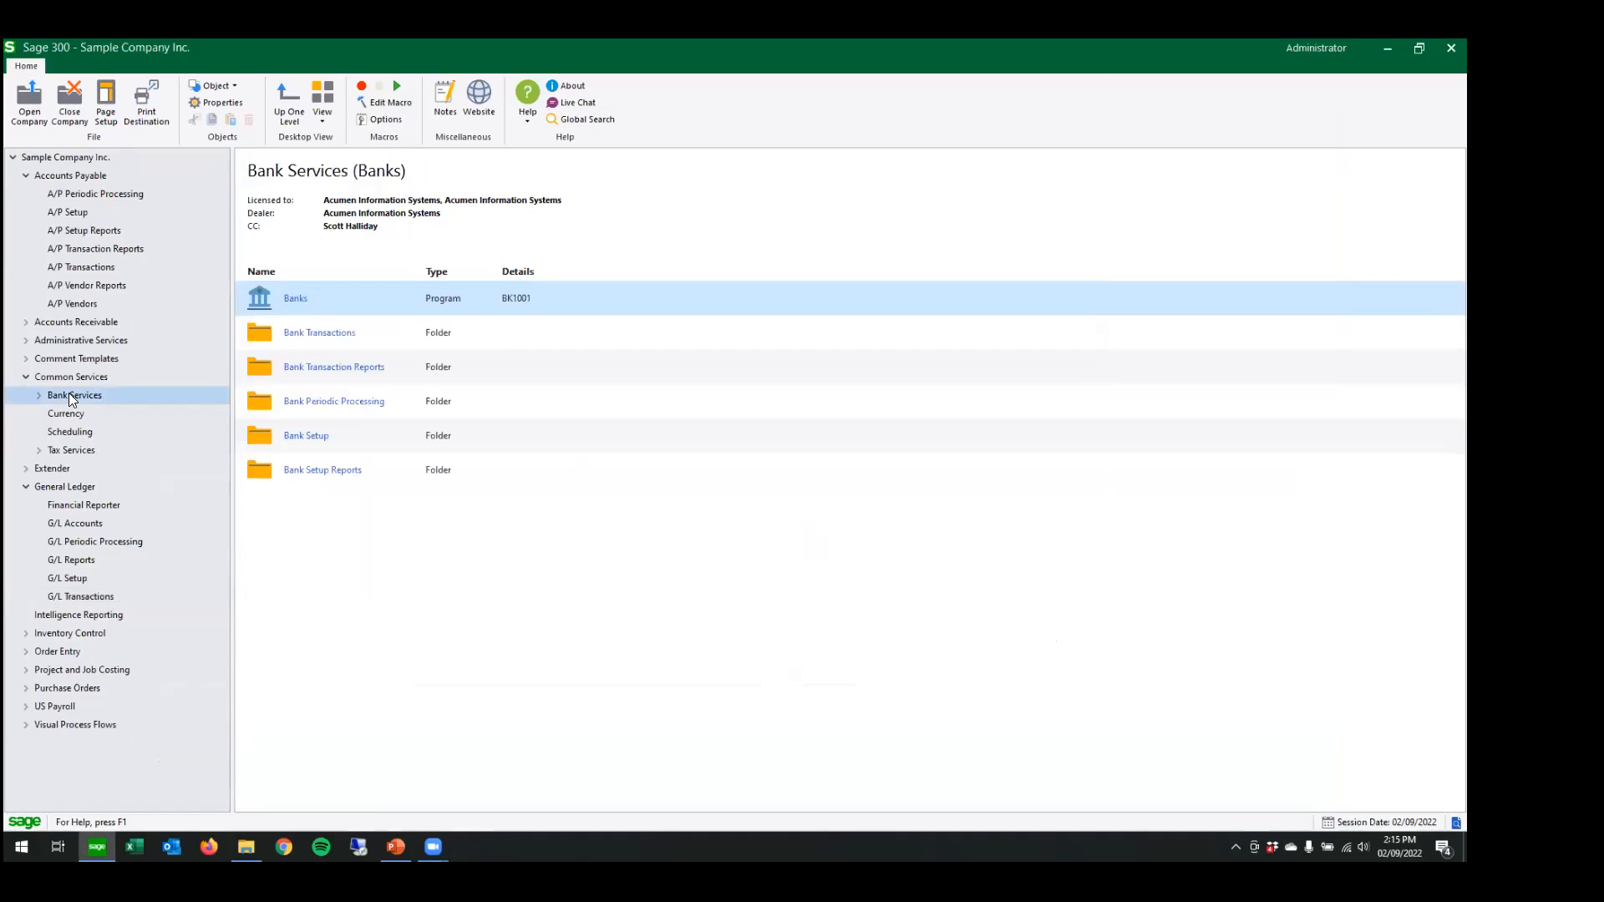
pyautogui.click(78, 486)
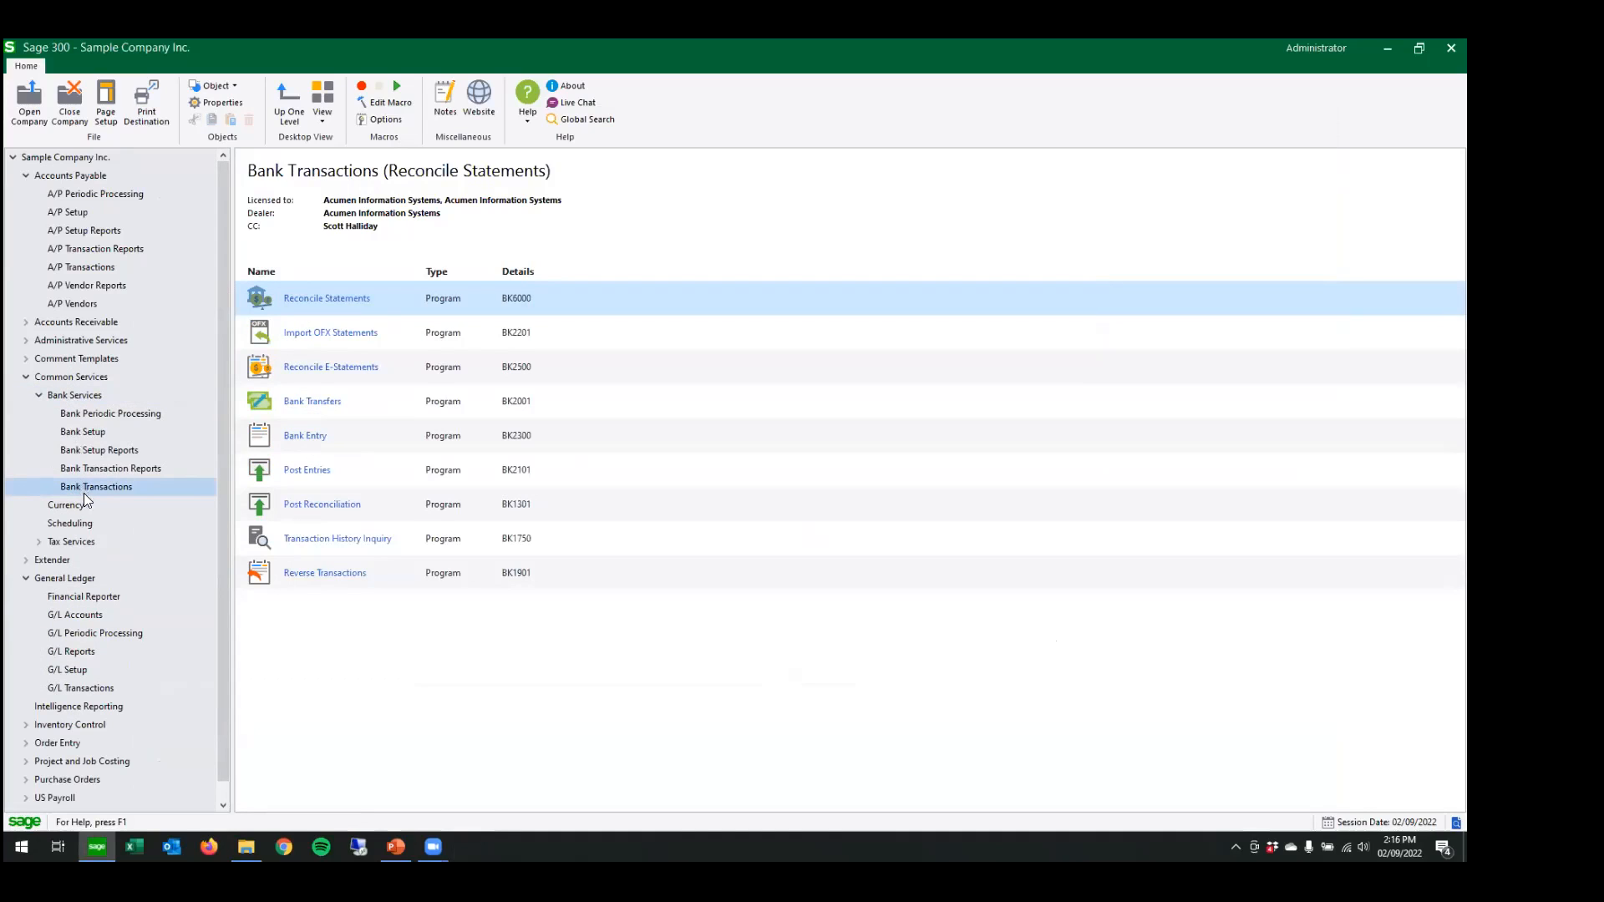
pyautogui.click(287, 403)
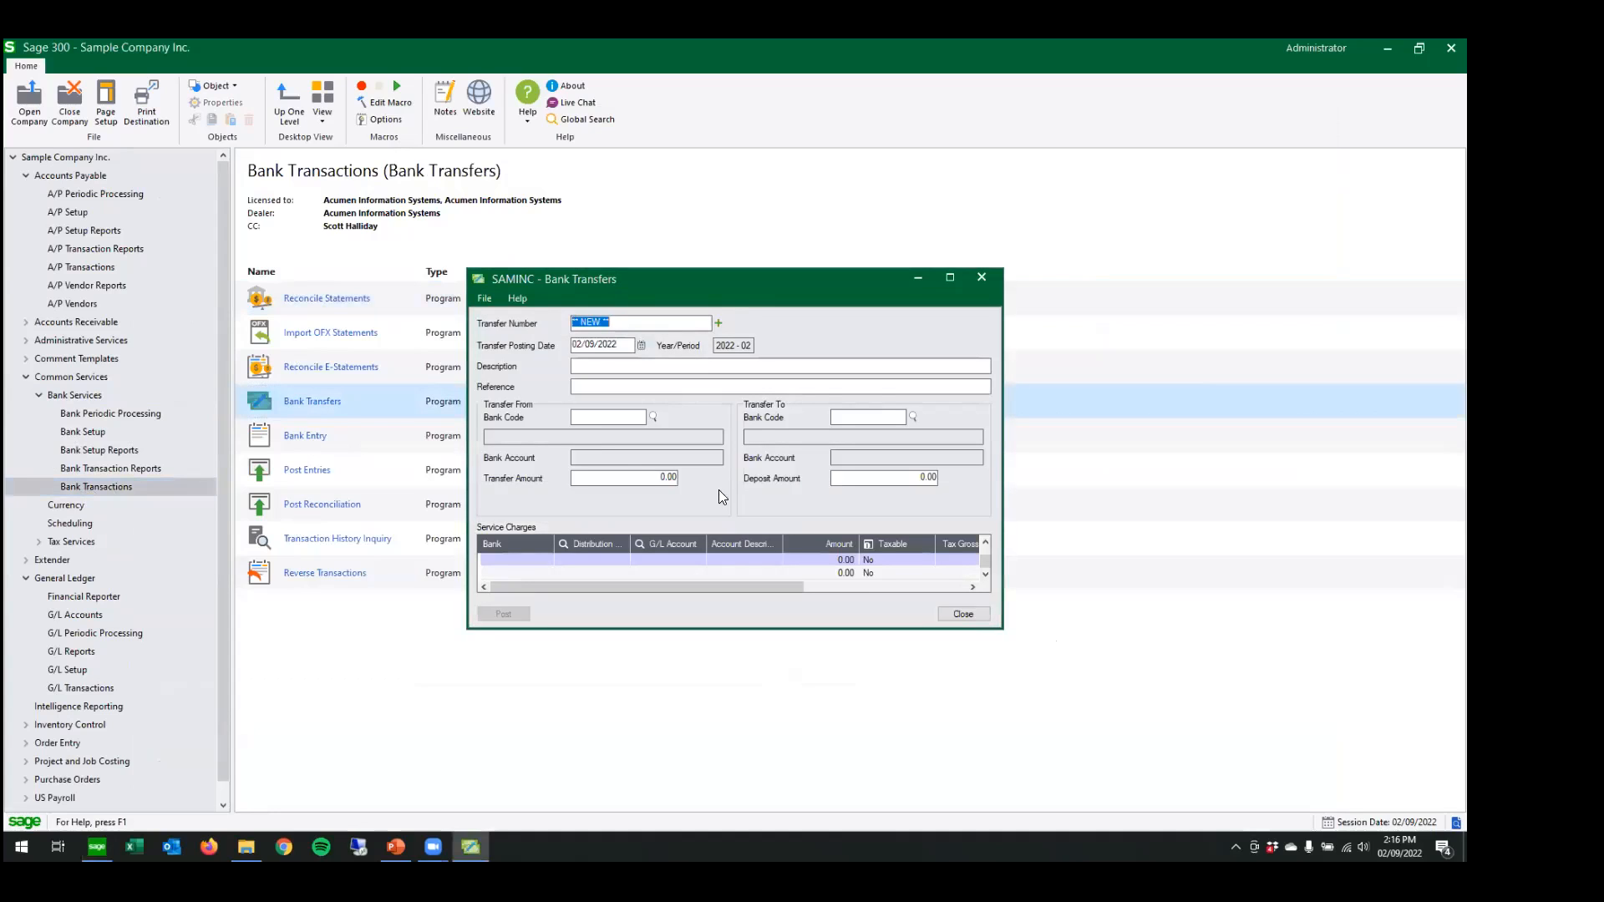
pyautogui.click(598, 418)
pyautogui.click(654, 416)
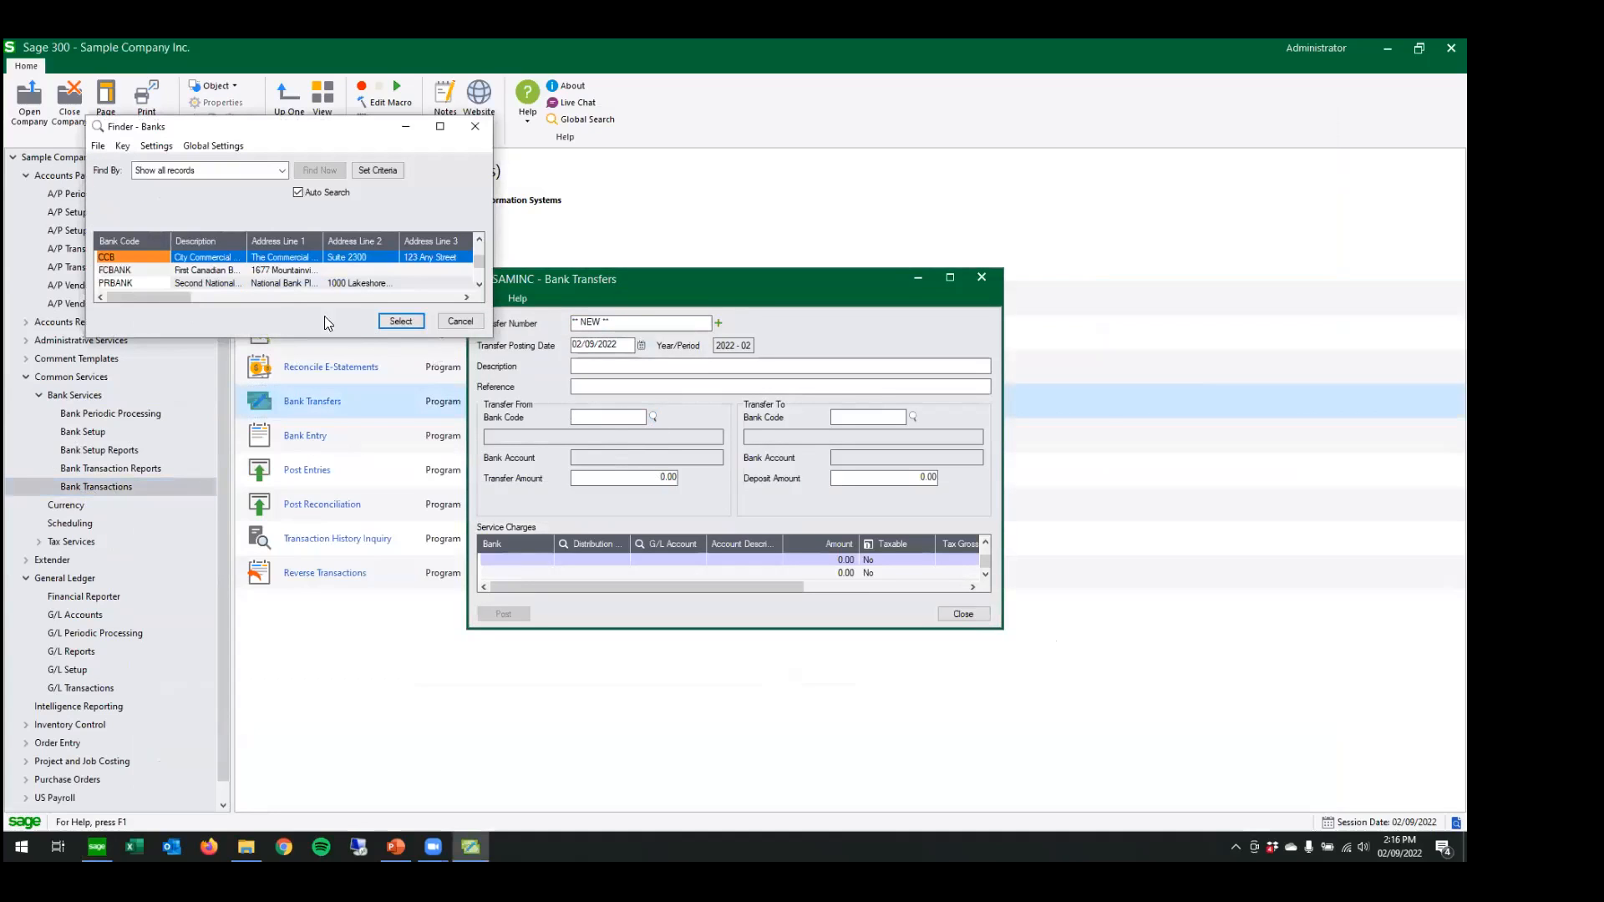
pyautogui.click(400, 322)
pyautogui.click(870, 417)
pyautogui.write('VISA')
pyautogui.press('Tab')
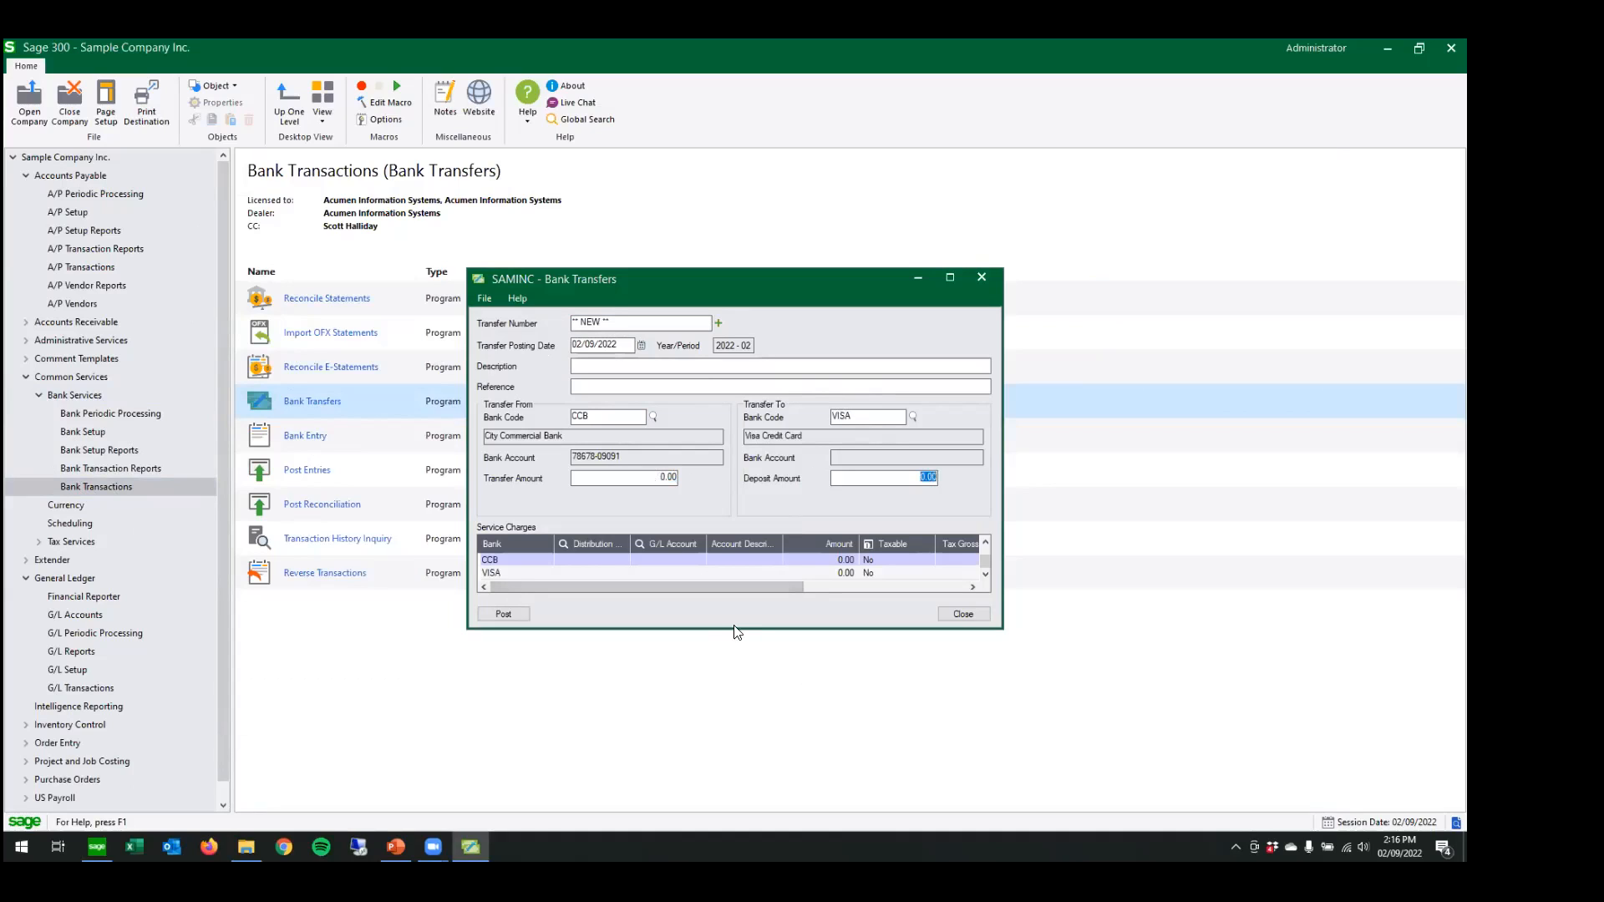
# - Set the transfer amount to 5,000.00, post the bank transfer, and close the Bank Transfers window
pyautogui.click(640, 477)
pyautogui.write('5000')
pyautogui.press('Tab')
pyautogui.click(504, 614)
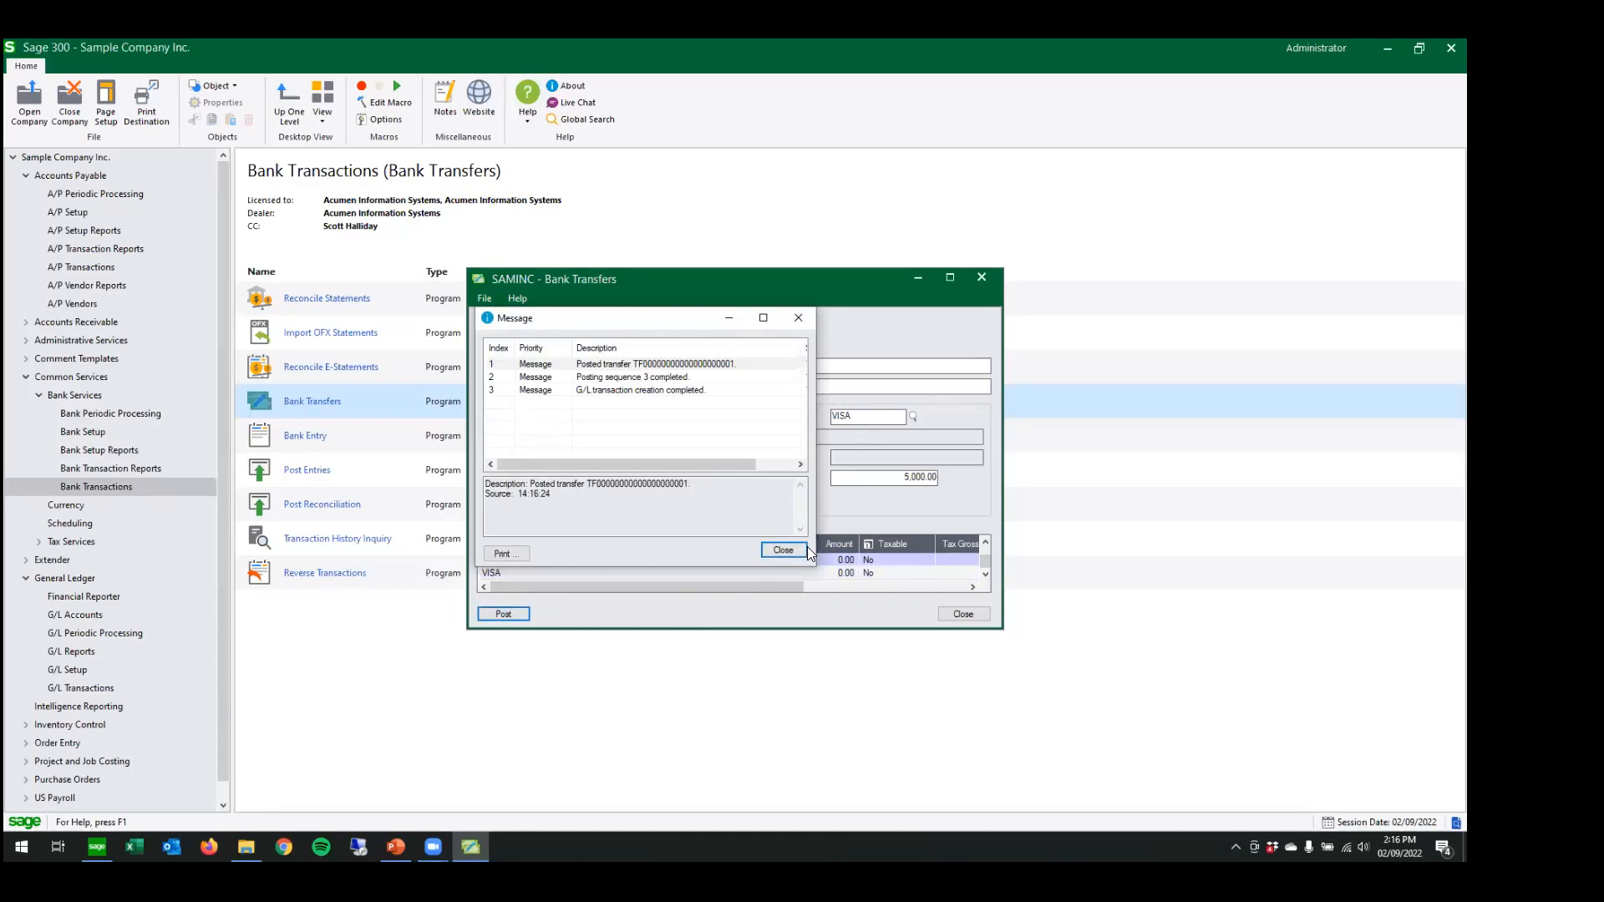
pyautogui.click(773, 553)
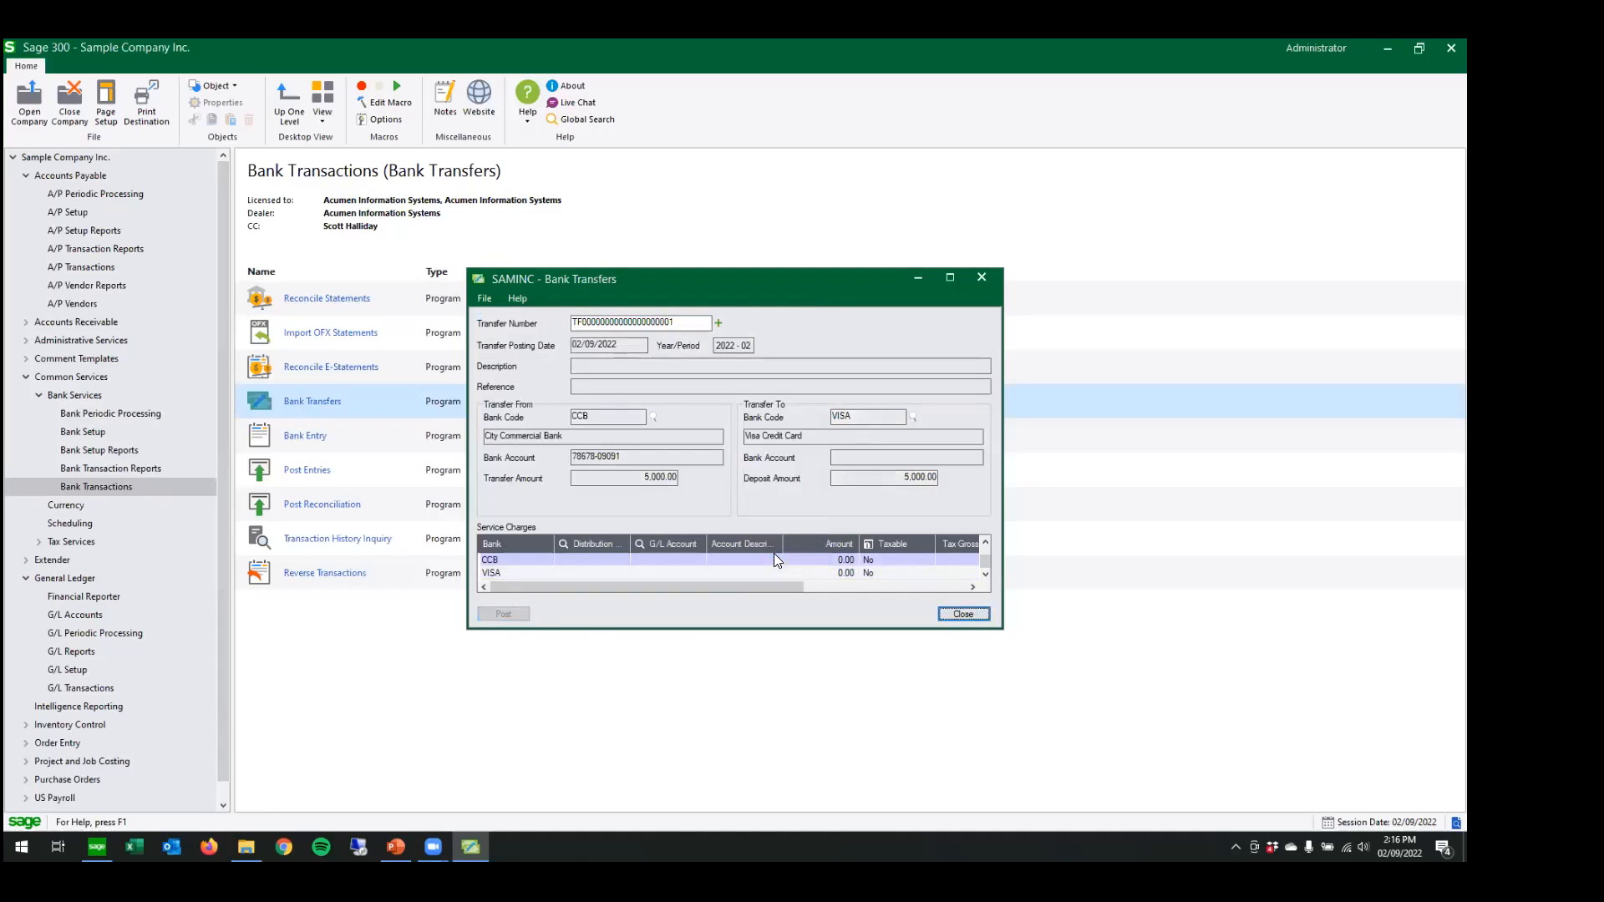
pyautogui.click(964, 614)
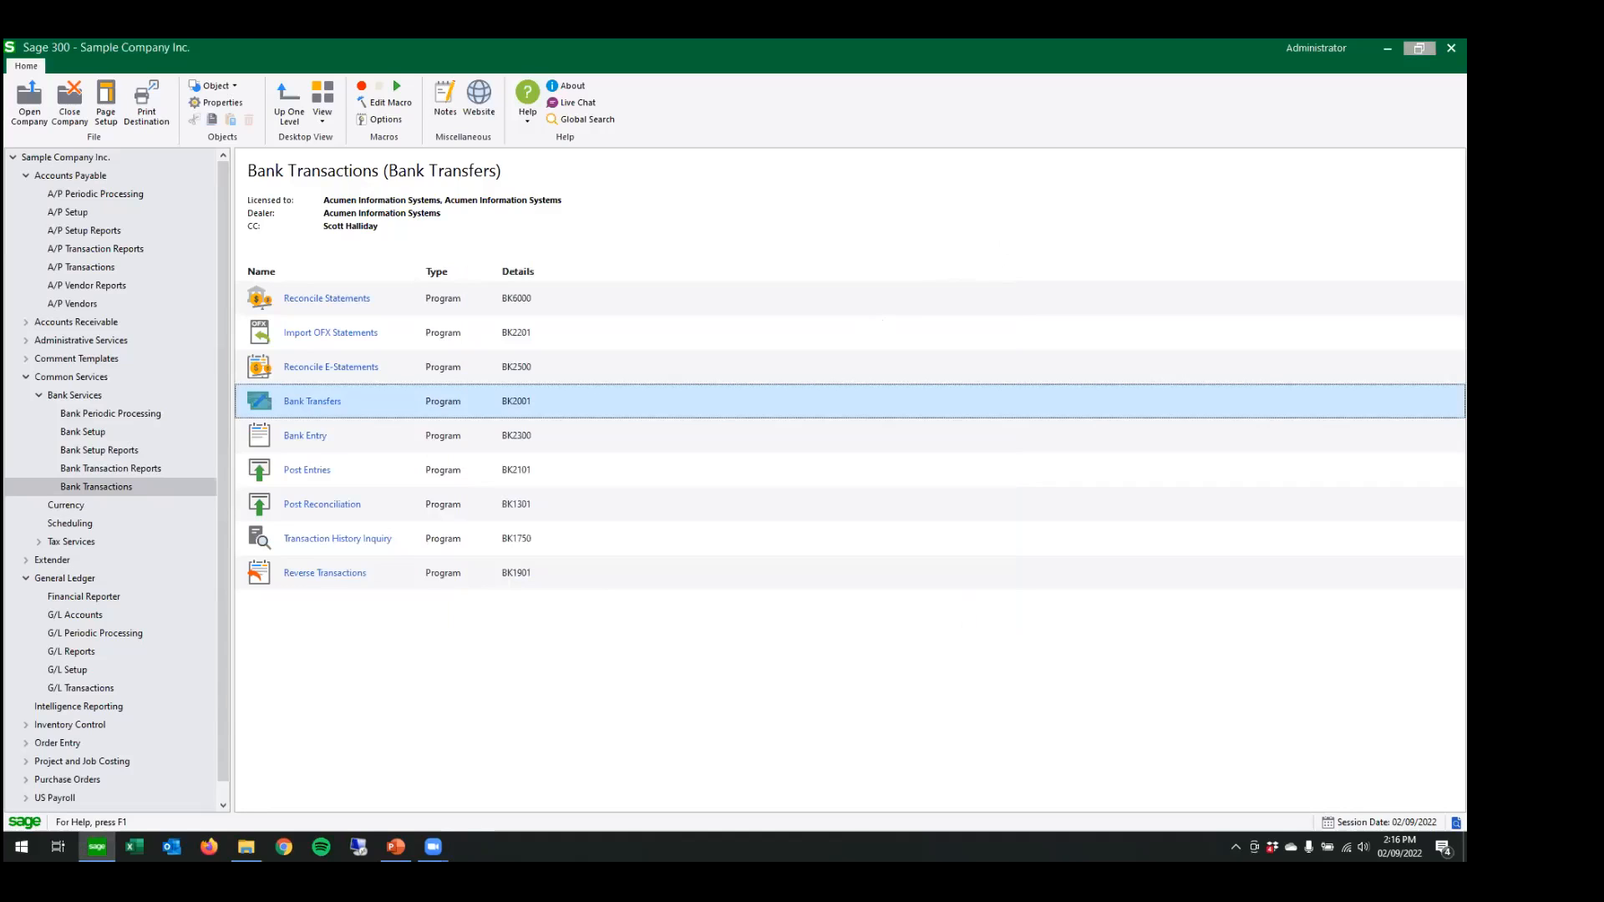
# - Reduce the Sage 300 window, switch to the Top Acumen Tools for 2022 folder, and select "2. AP Transactions - Payment Entry.xlsb"
pyautogui.click(1418, 48)
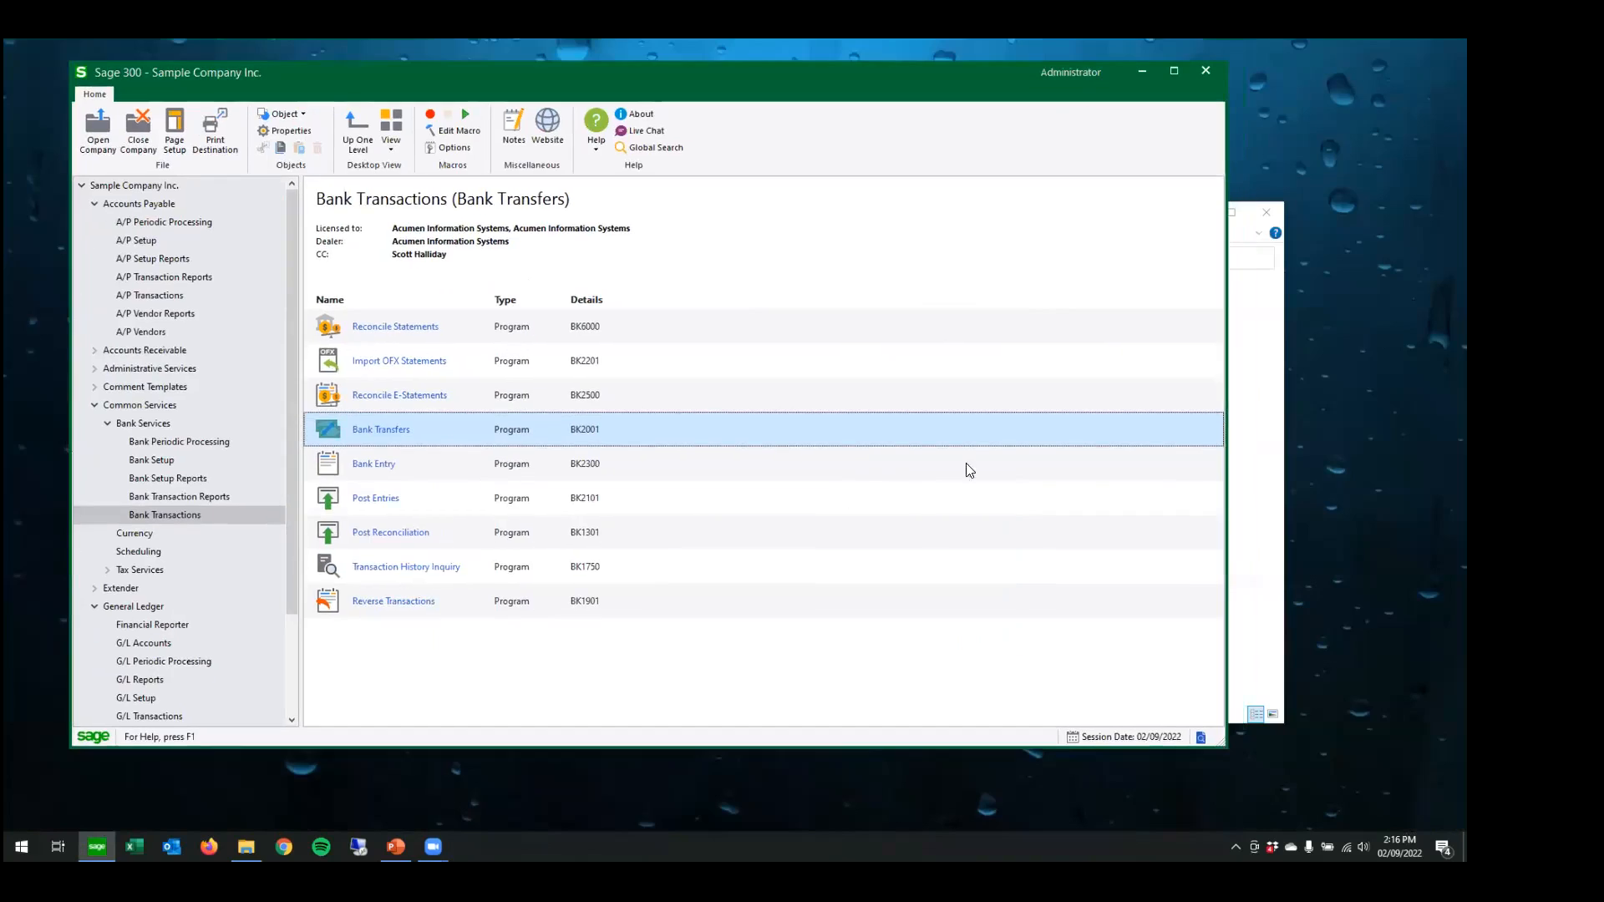
pyautogui.click(1263, 421)
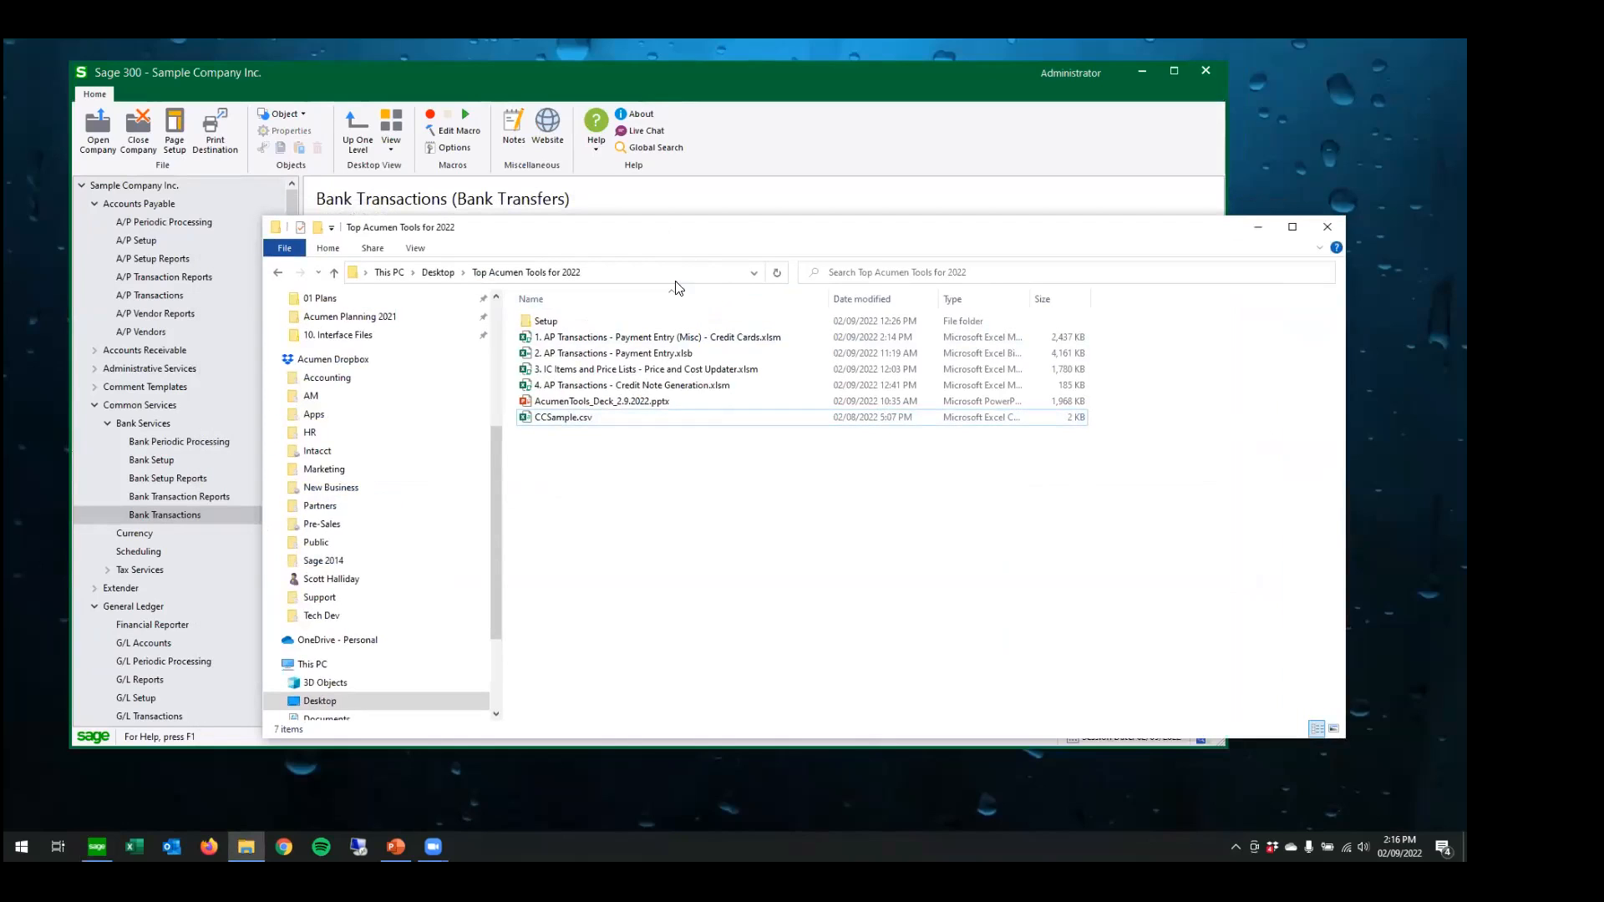
pyautogui.click(642, 357)
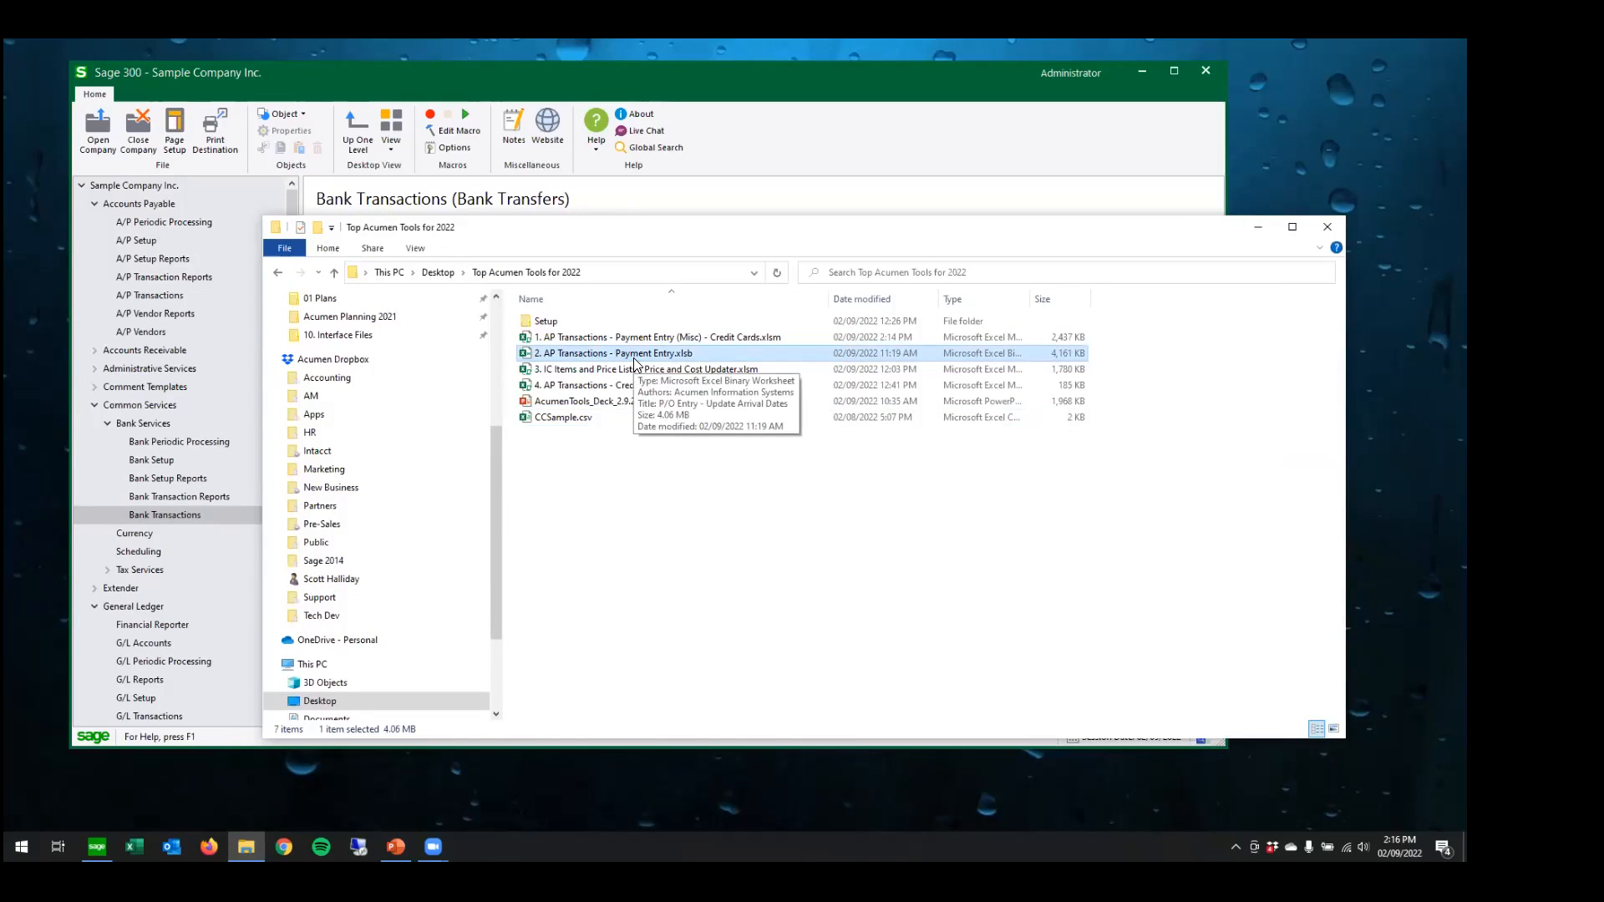
# - Open "2. AP Transactions - Payment Entry.xlsb" and check the SAMINC entry in the For Retrieve Database ID column
pyautogui.doubleClick(628, 363)
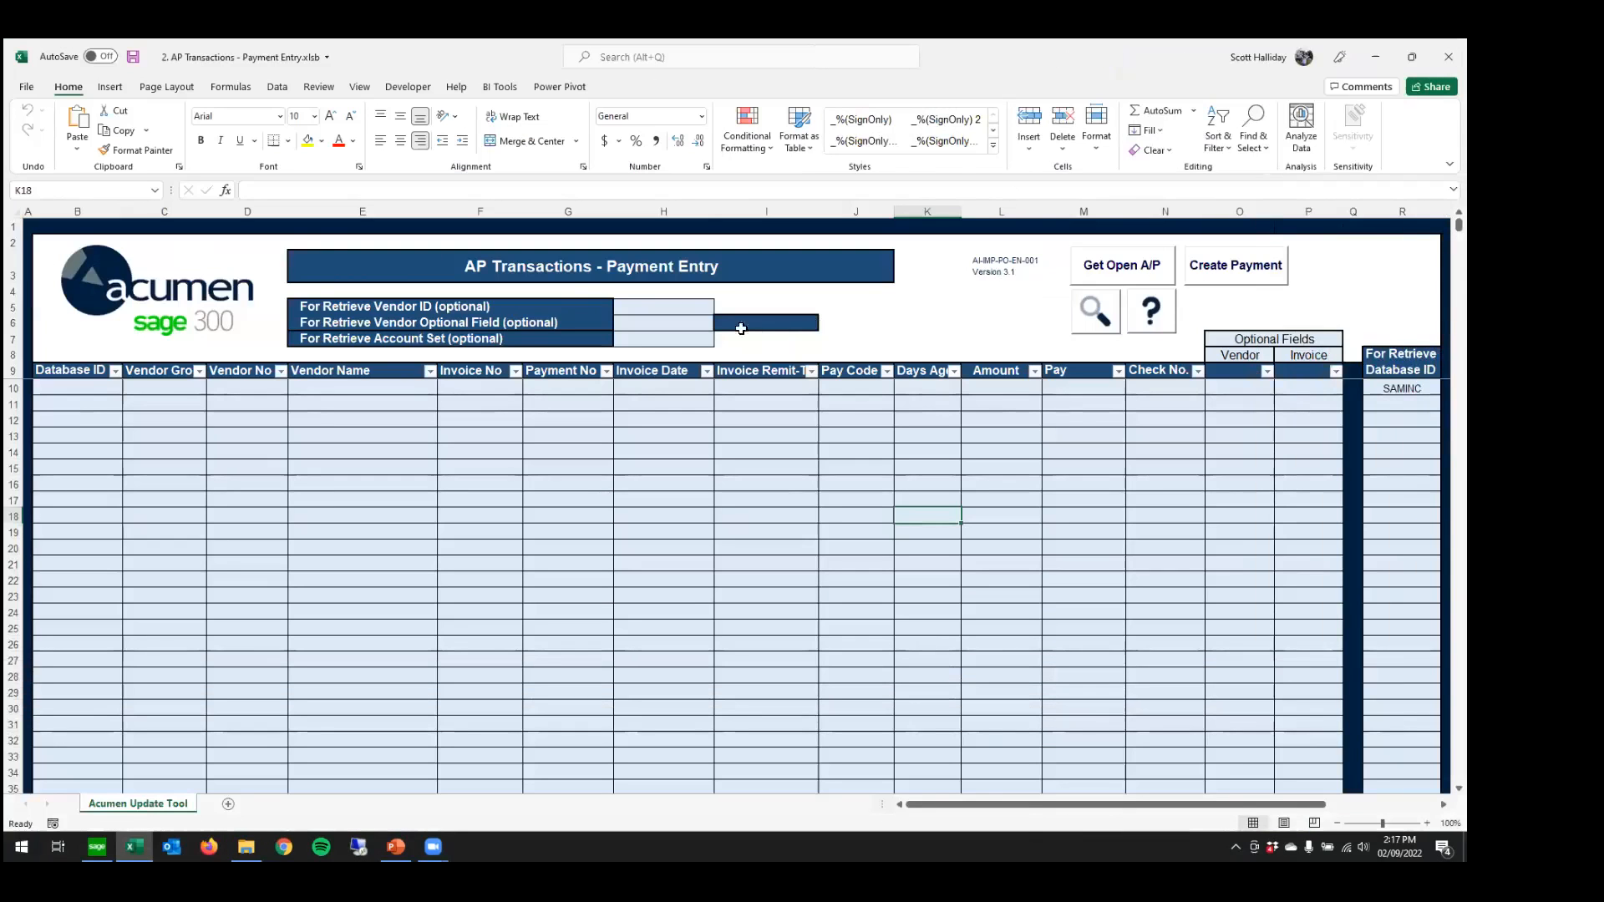
pyautogui.click(340, 482)
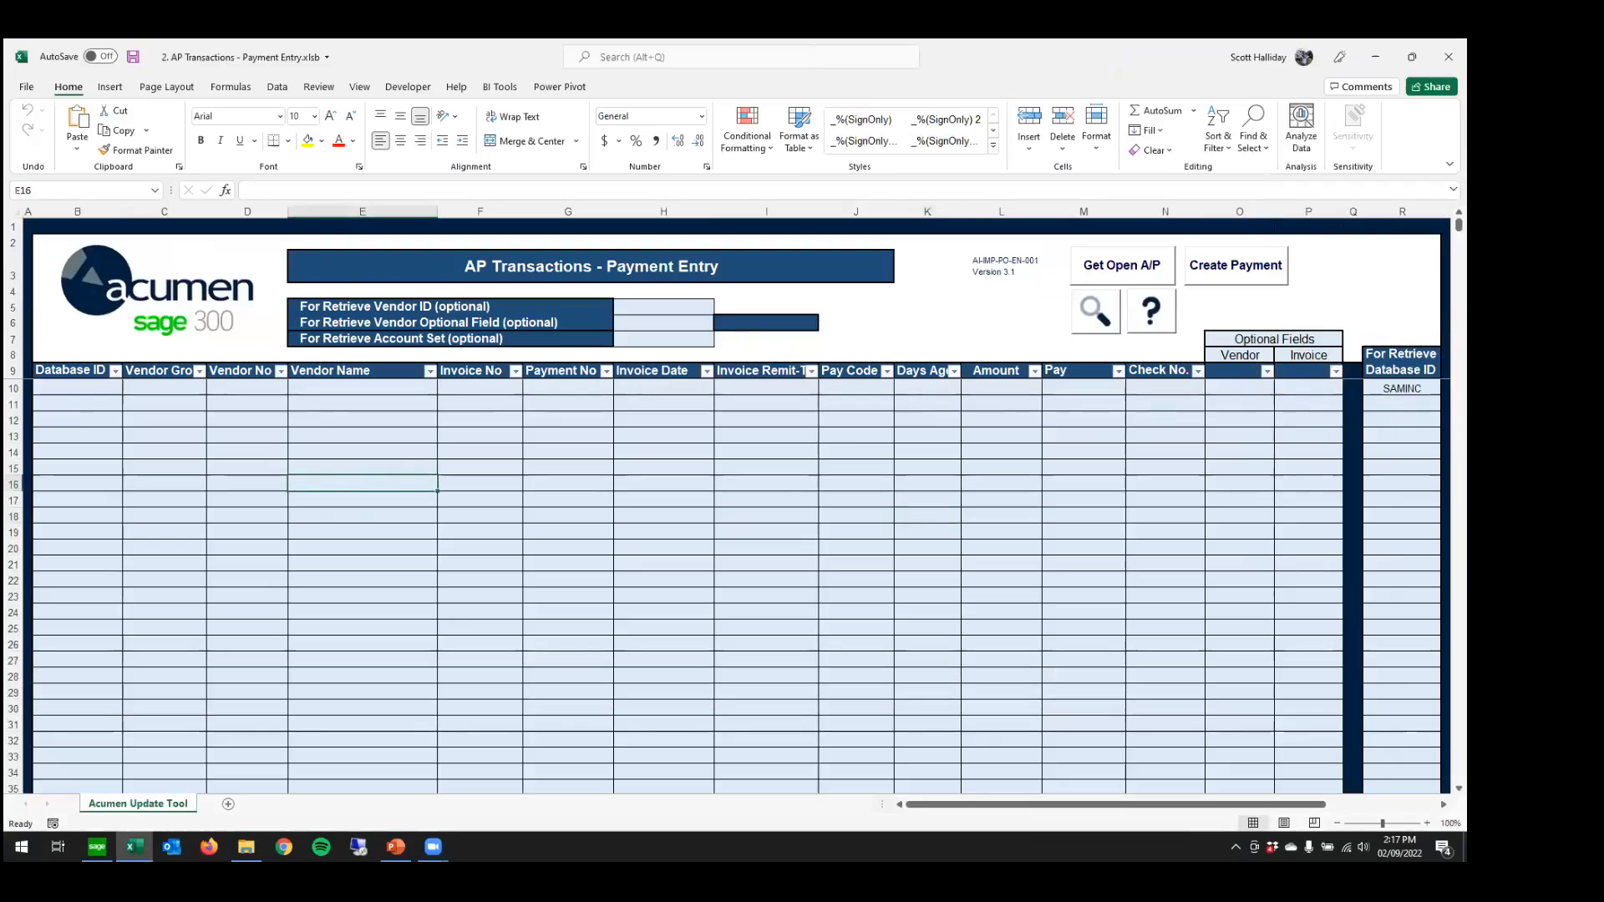
pyautogui.click(1402, 388)
pyautogui.click(1402, 419)
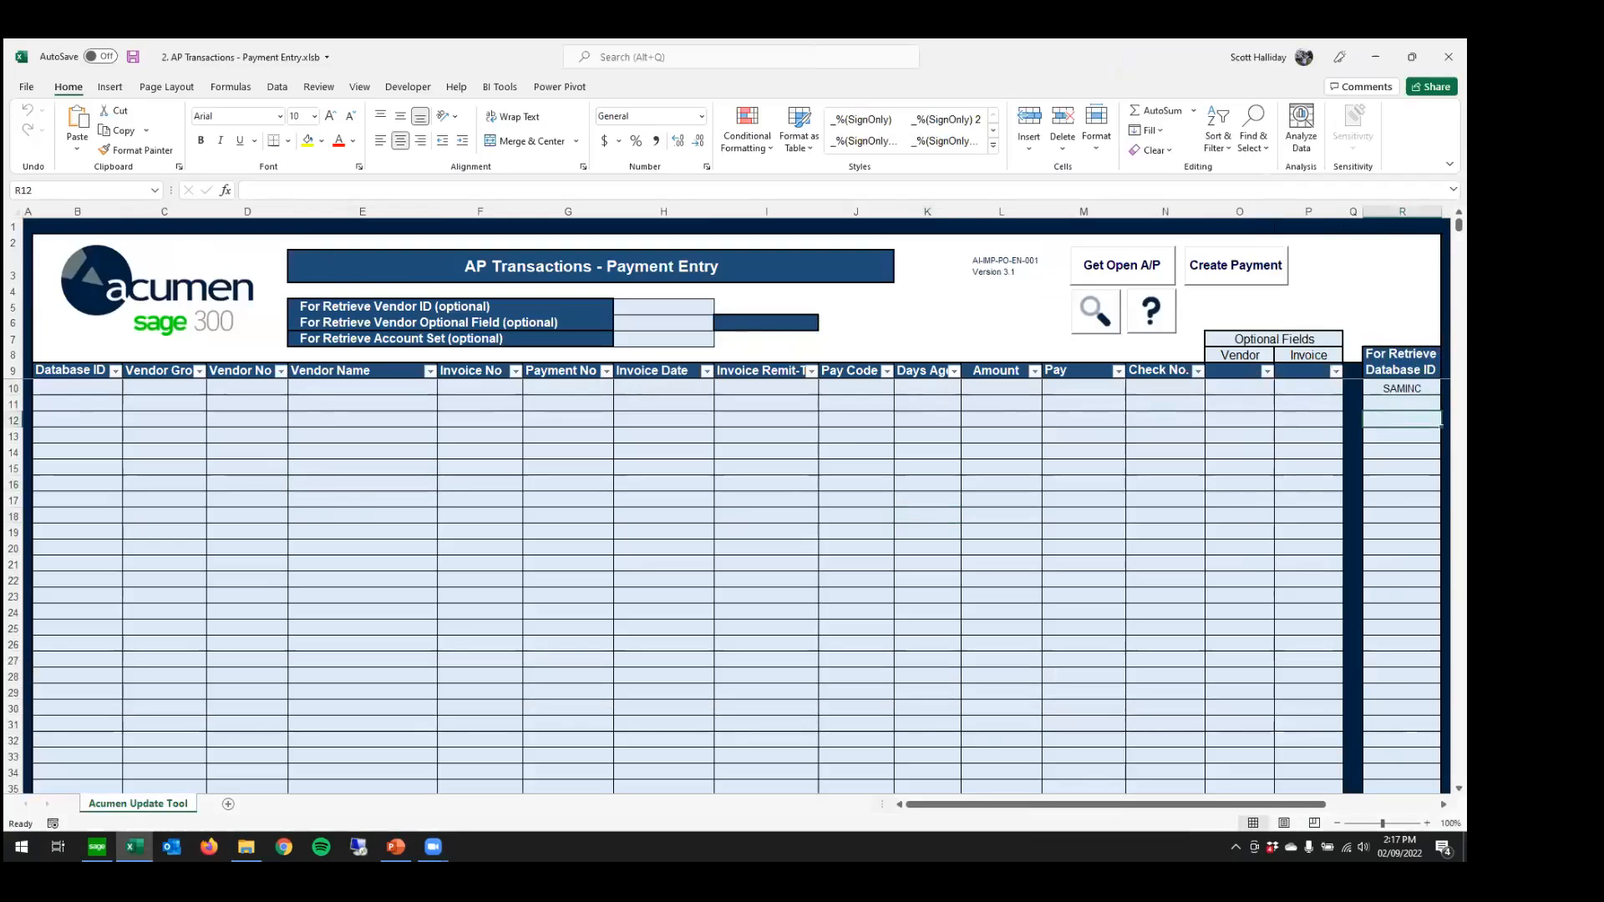
pyautogui.click(1402, 388)
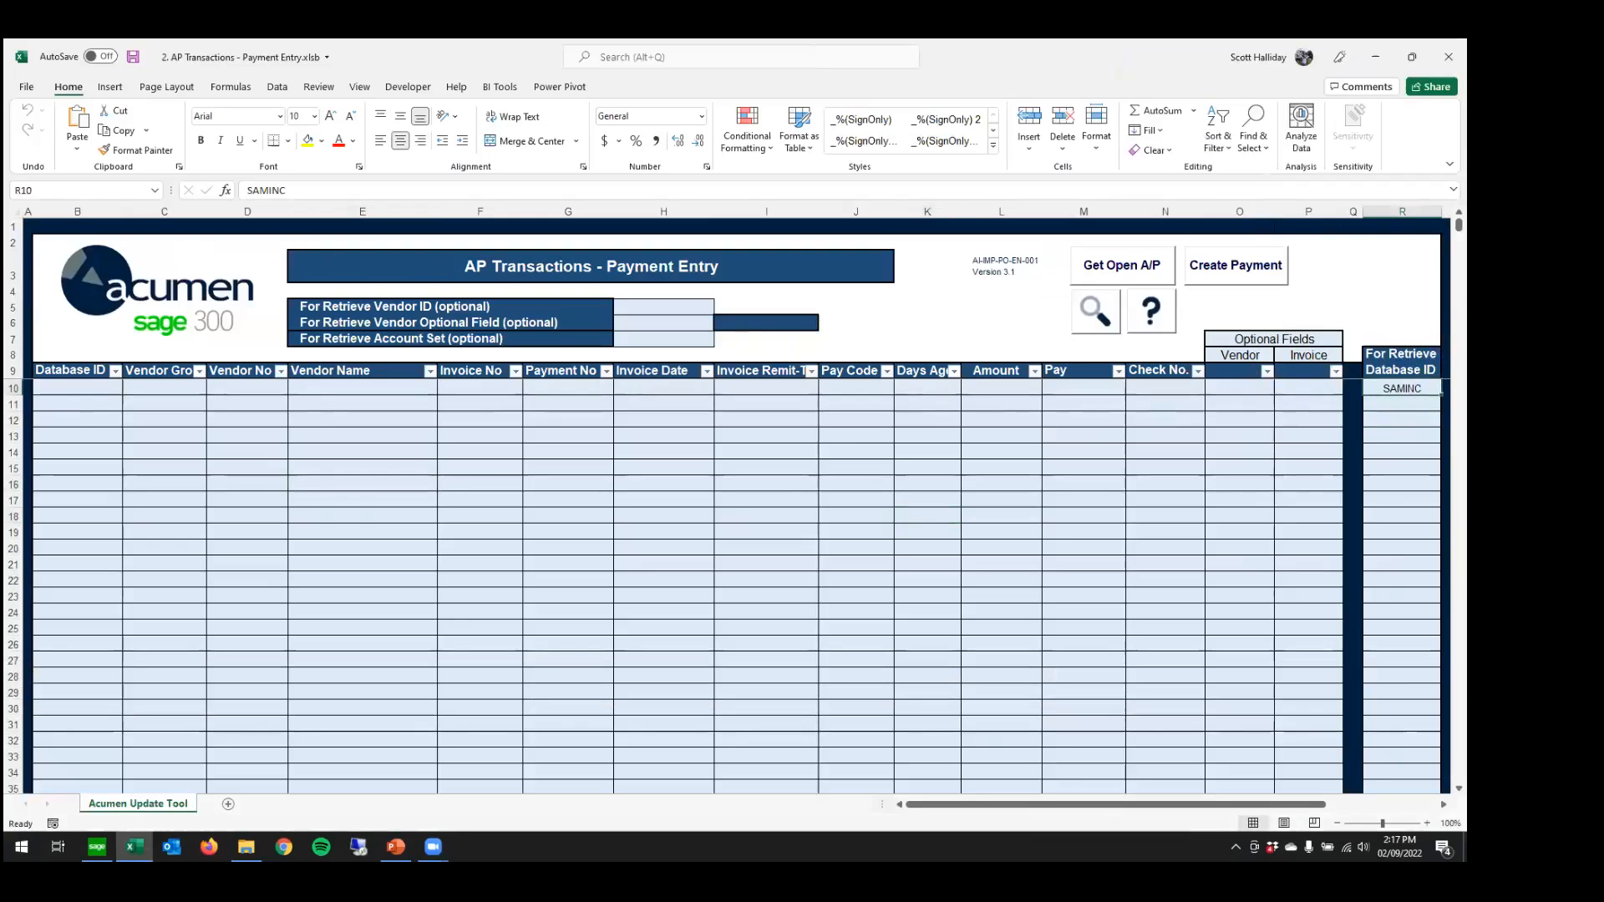
pyautogui.click(1401, 404)
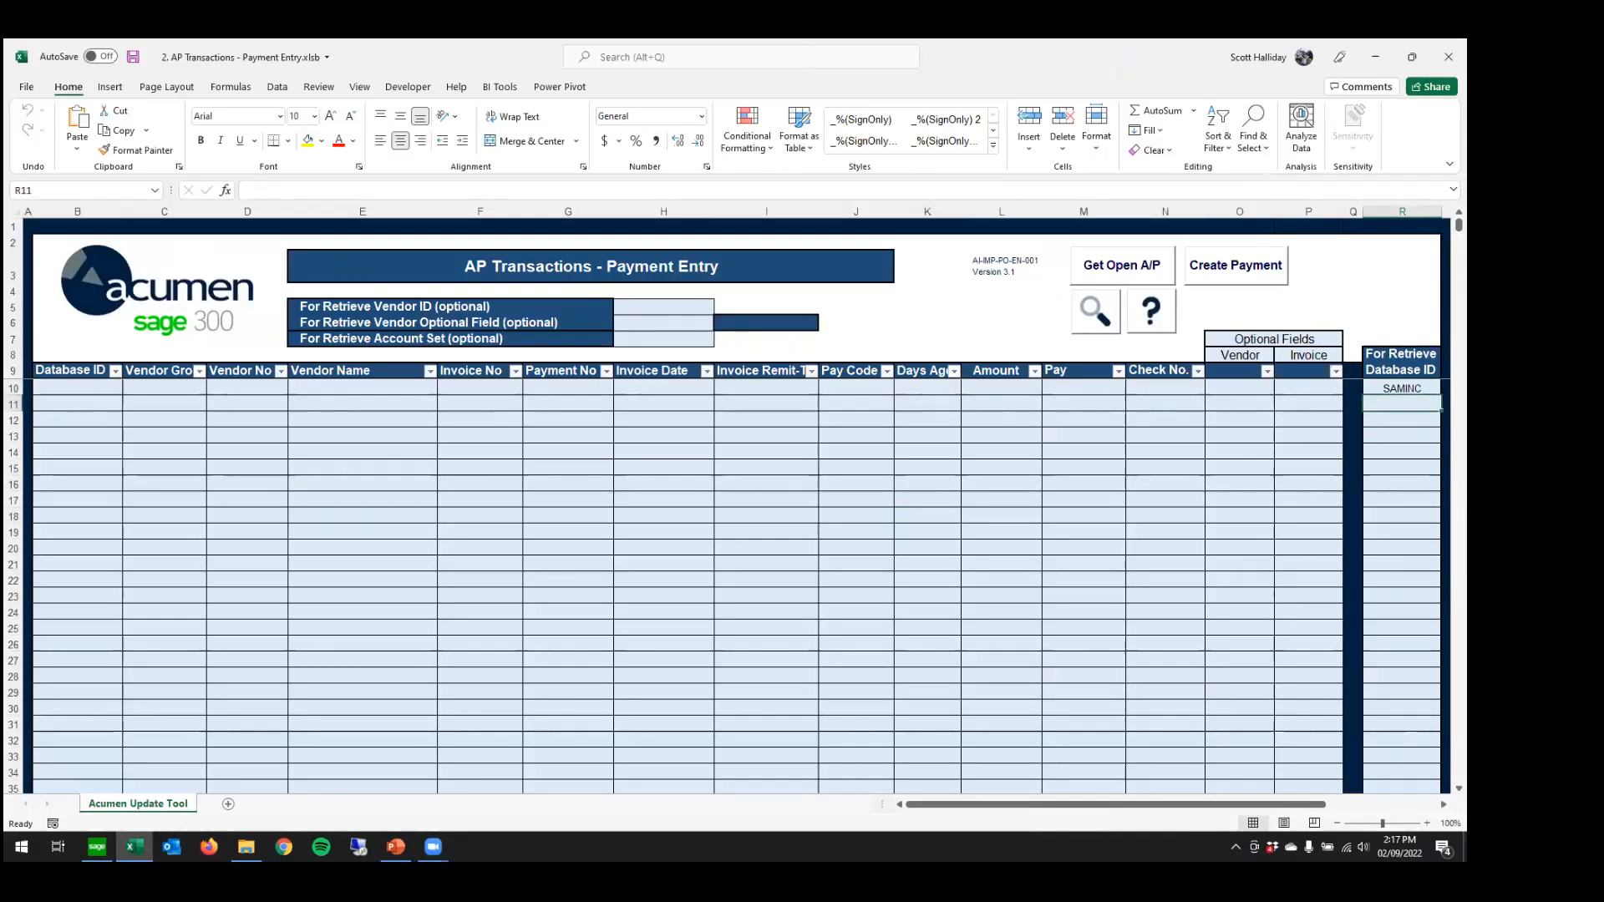
pyautogui.click(1401, 389)
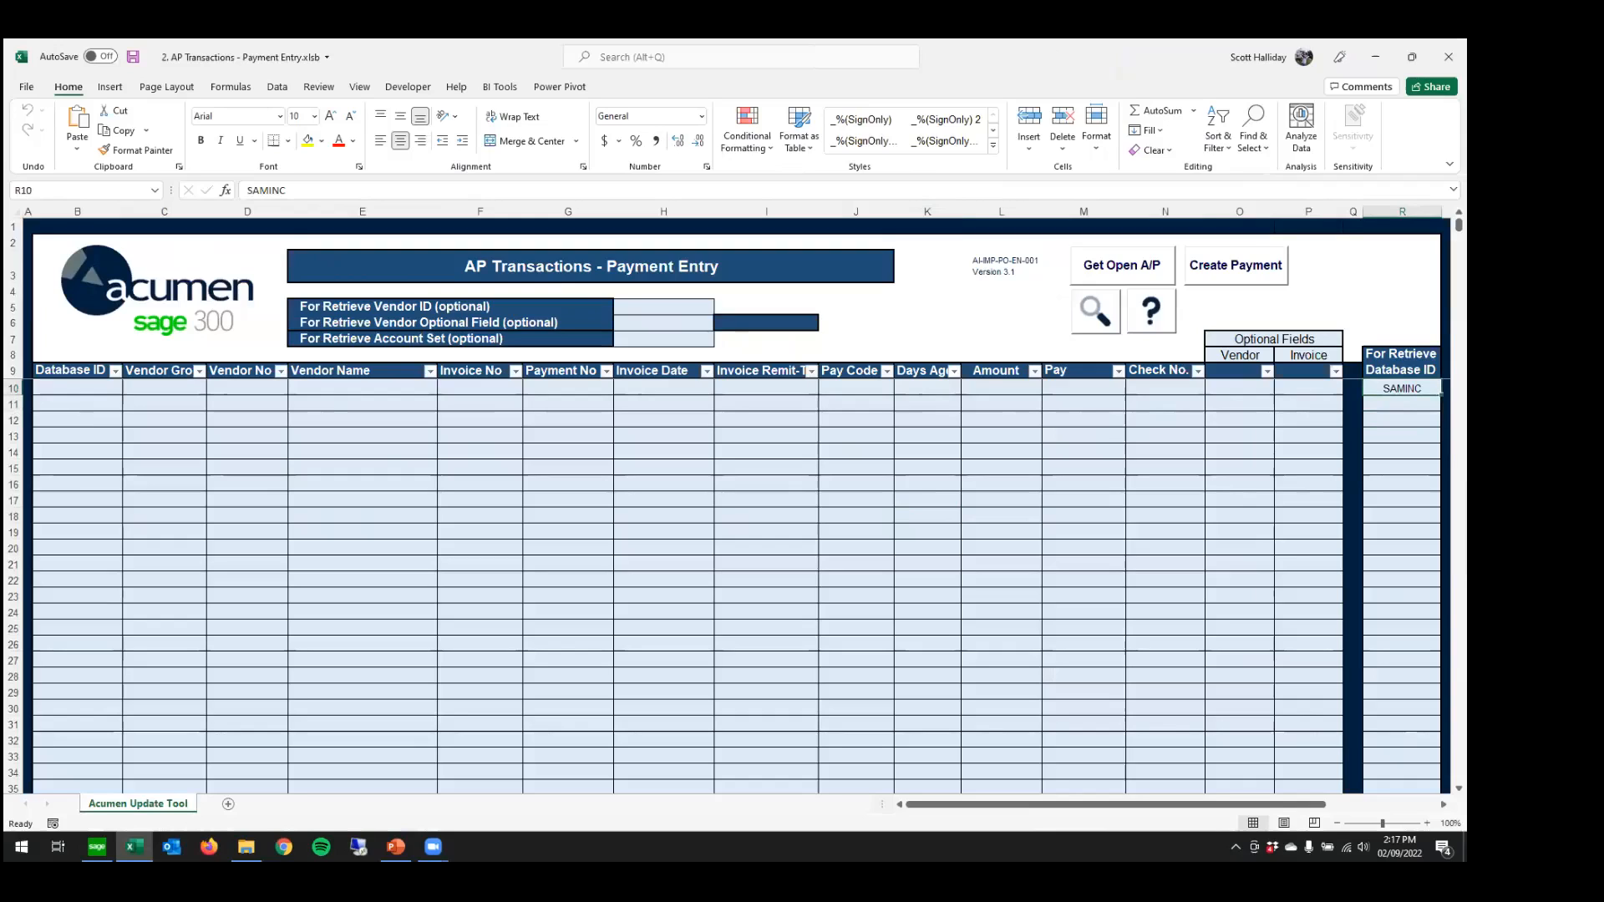
# - Retrieve the open A/P invoices into the worksheet, accepting that the screen is cleared, and look through the list
pyautogui.click(1115, 269)
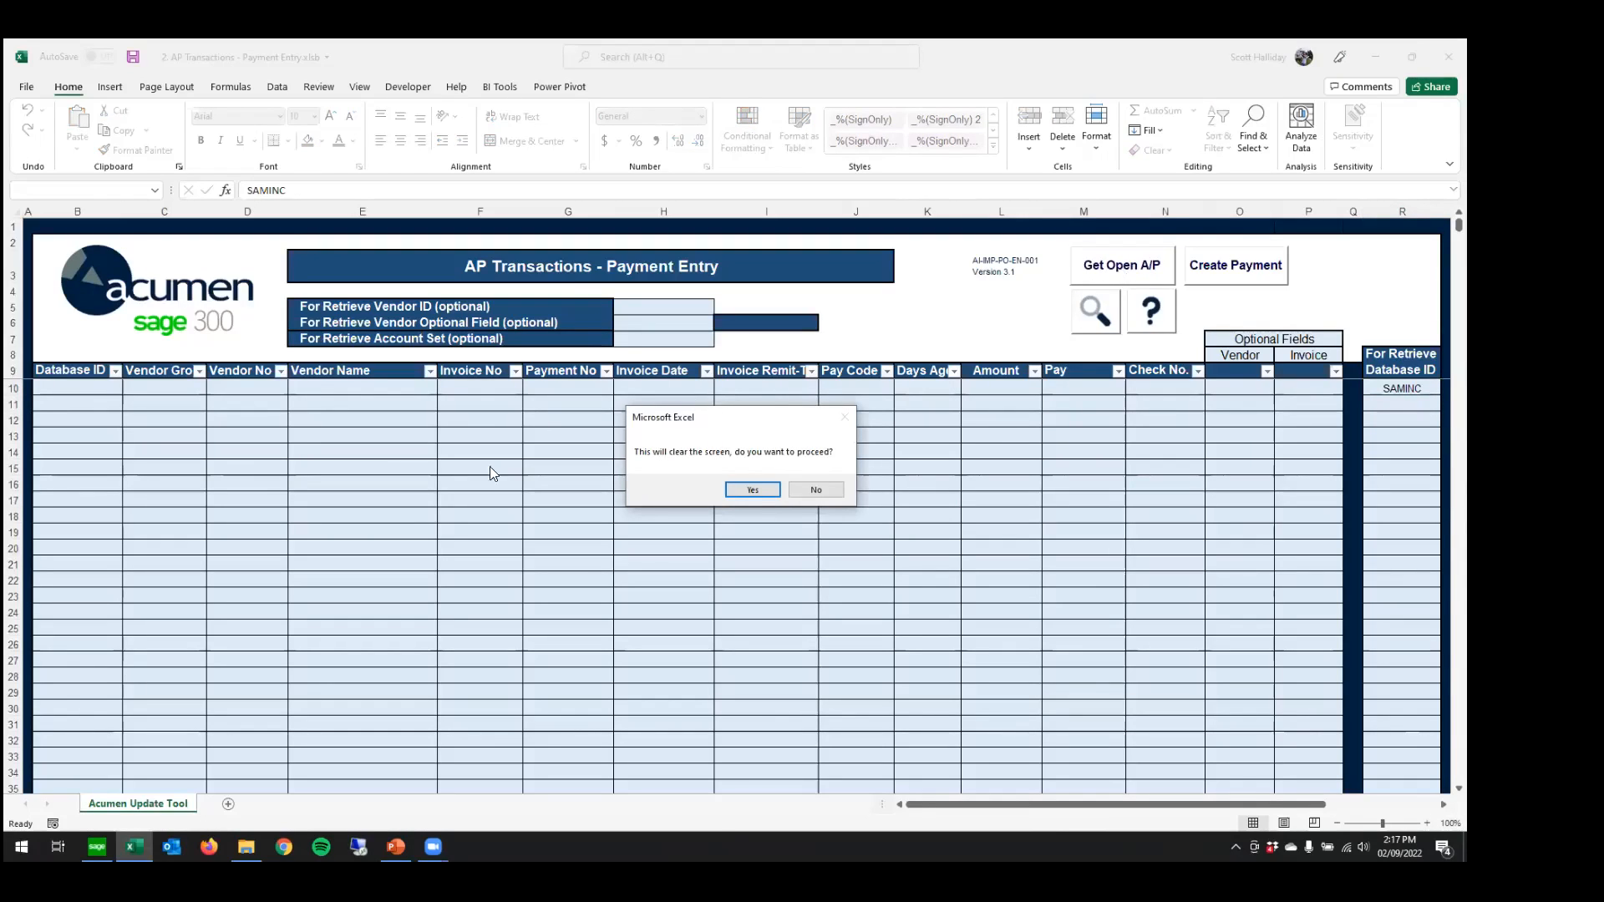
pyautogui.click(753, 491)
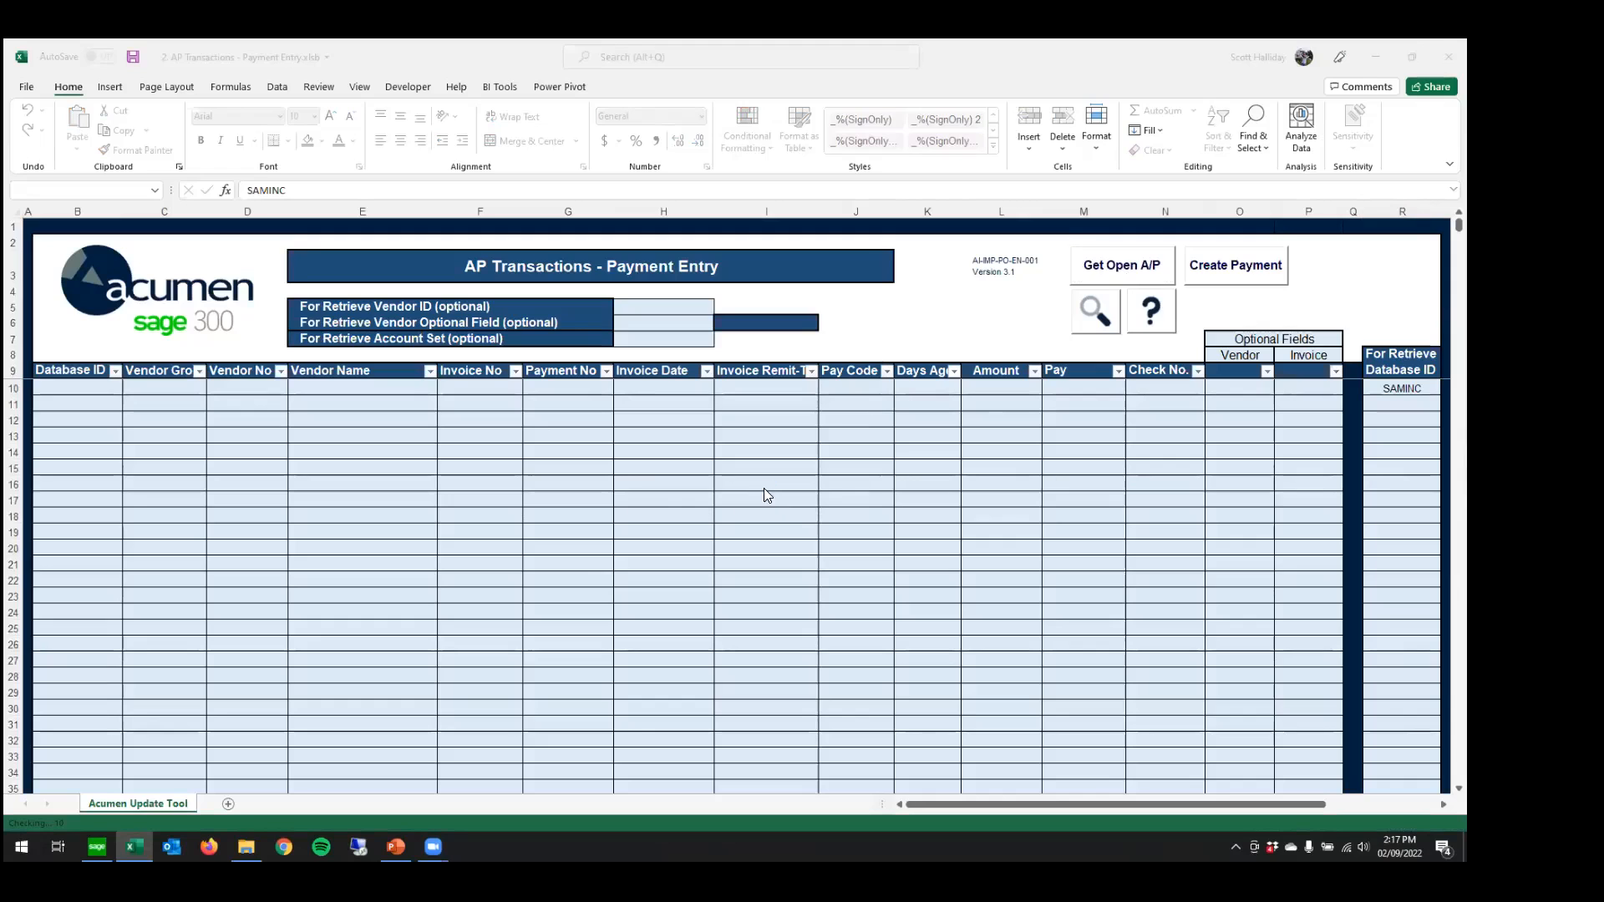
pyautogui.click(785, 493)
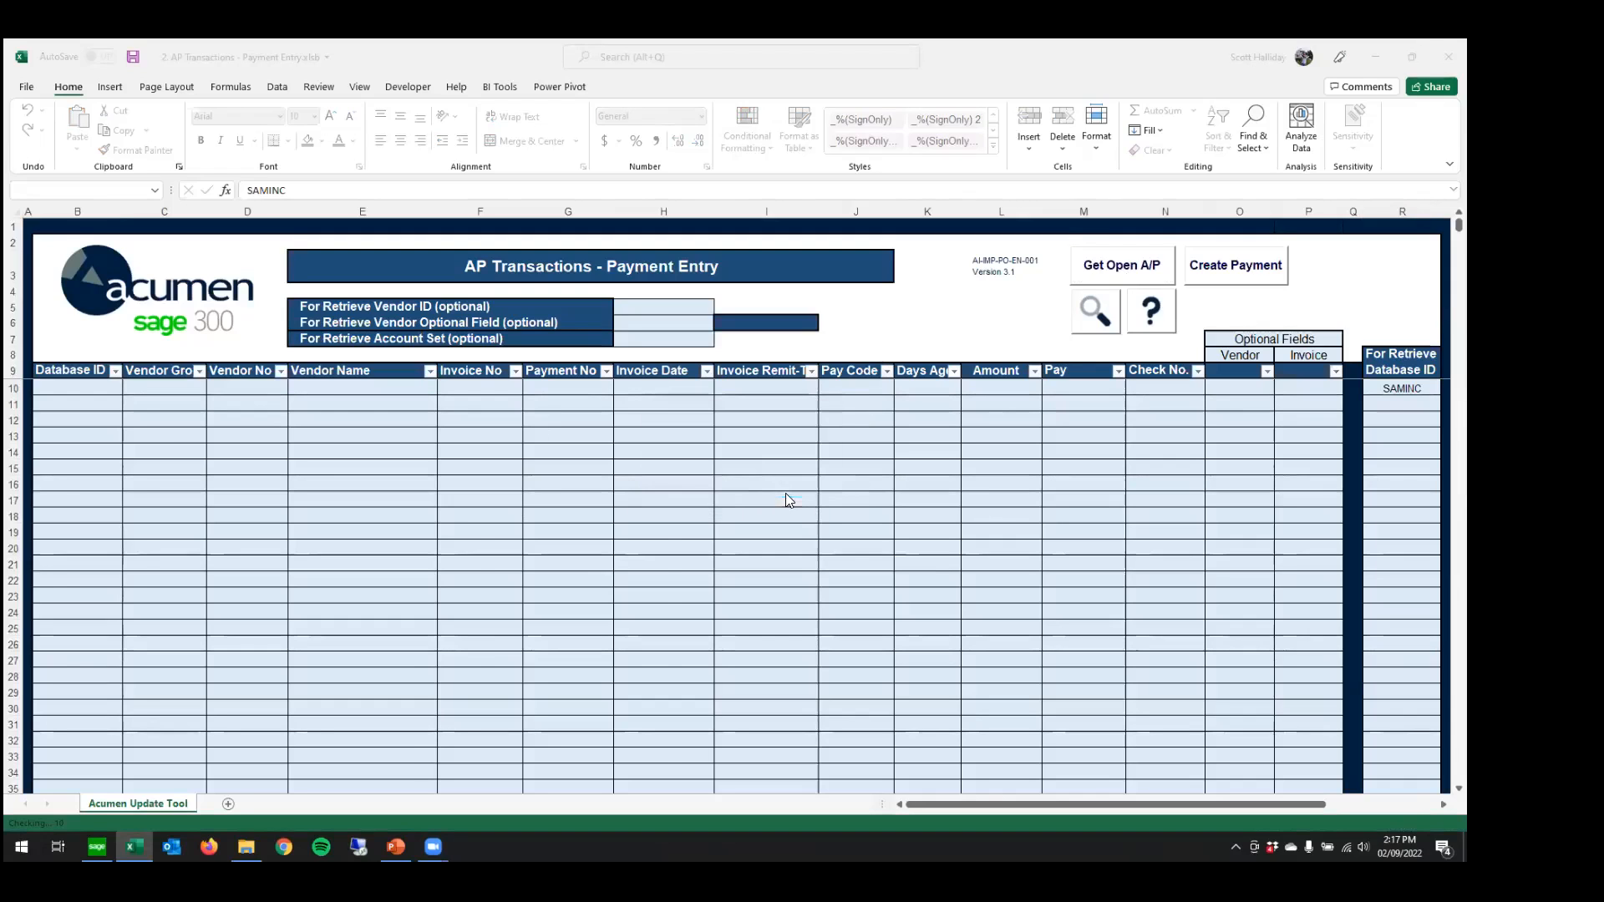
pyautogui.scroll(-1, 644, 500)
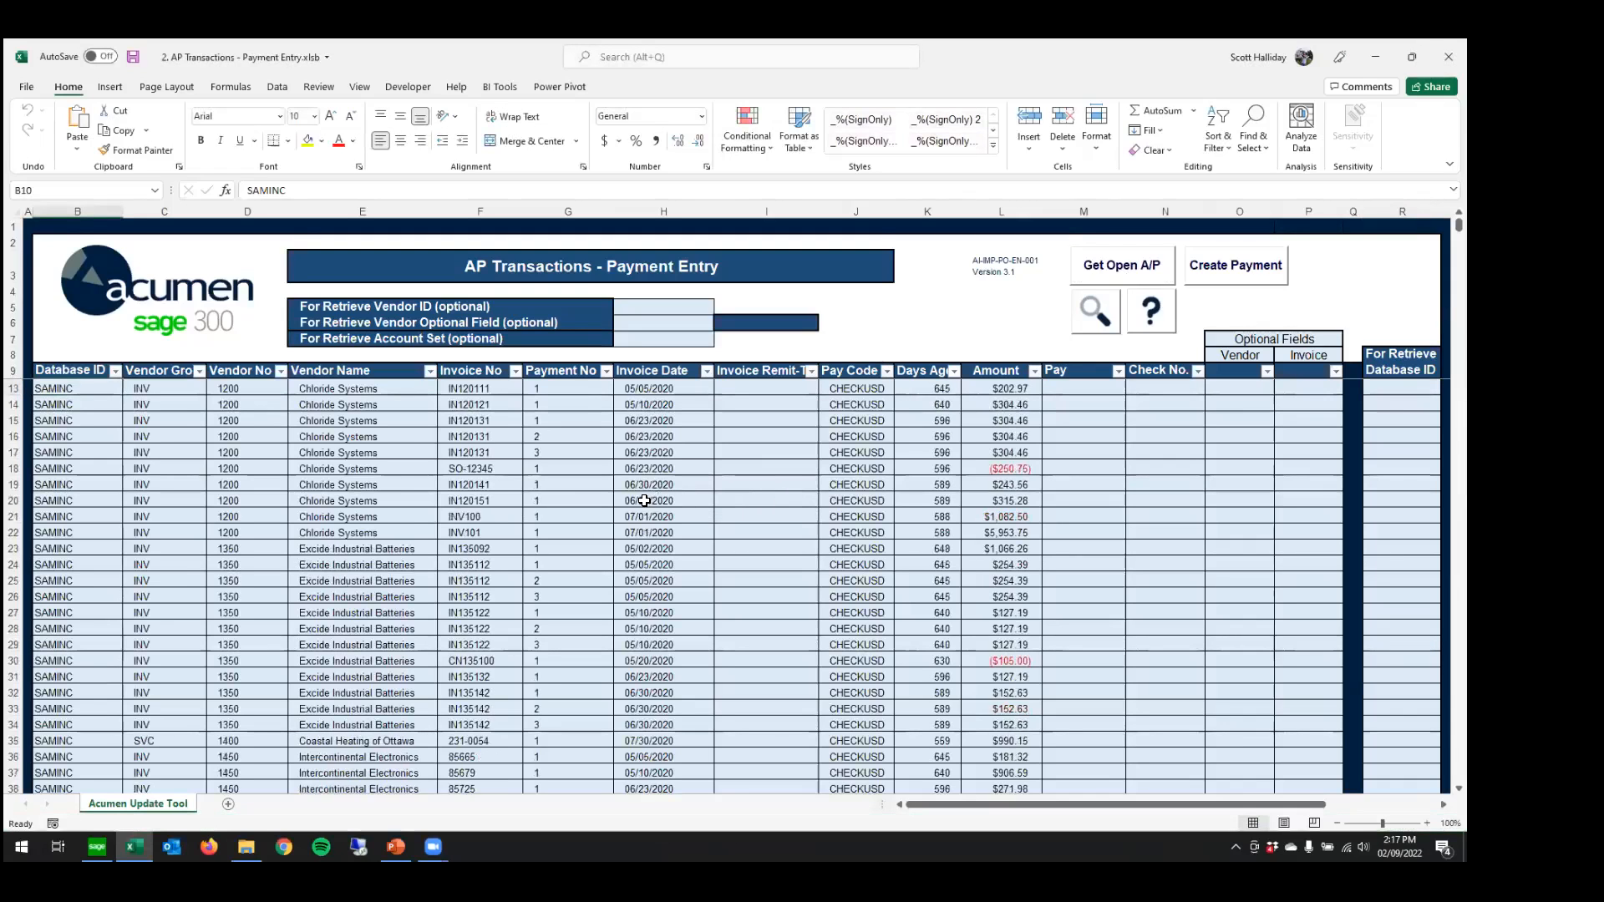
pyautogui.scroll(-16, 644, 500)
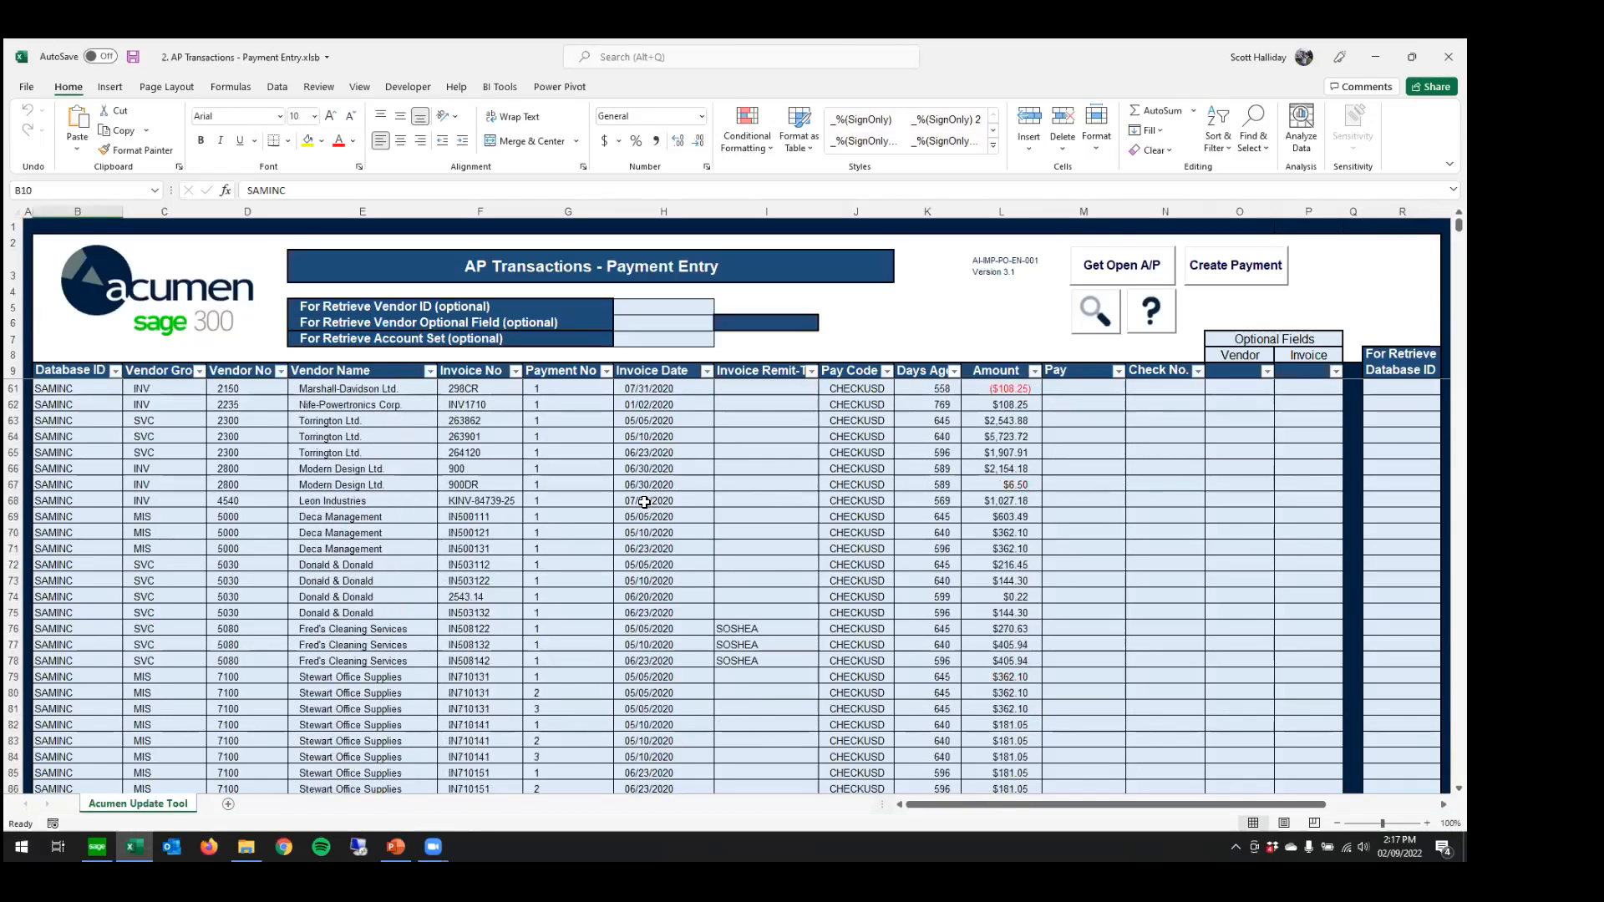
pyautogui.scroll(17, 644, 500)
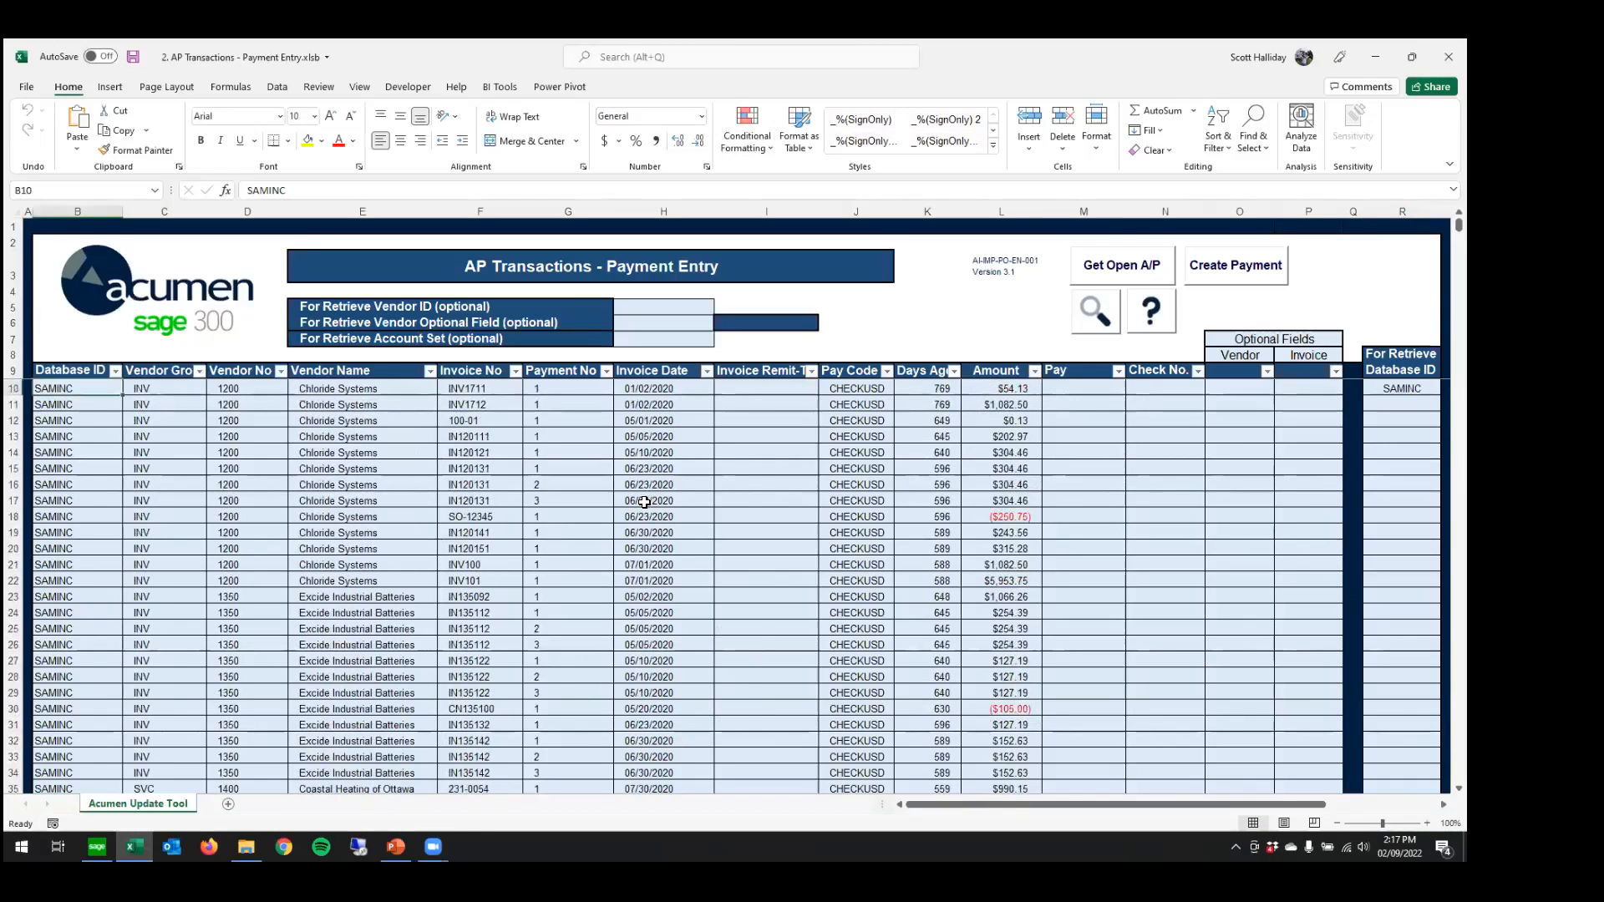
# - Try Y, 54.13 and 30 as Pay entries for the first Chloride Systems invoice, and clear the cell
pyautogui.click(1084, 389)
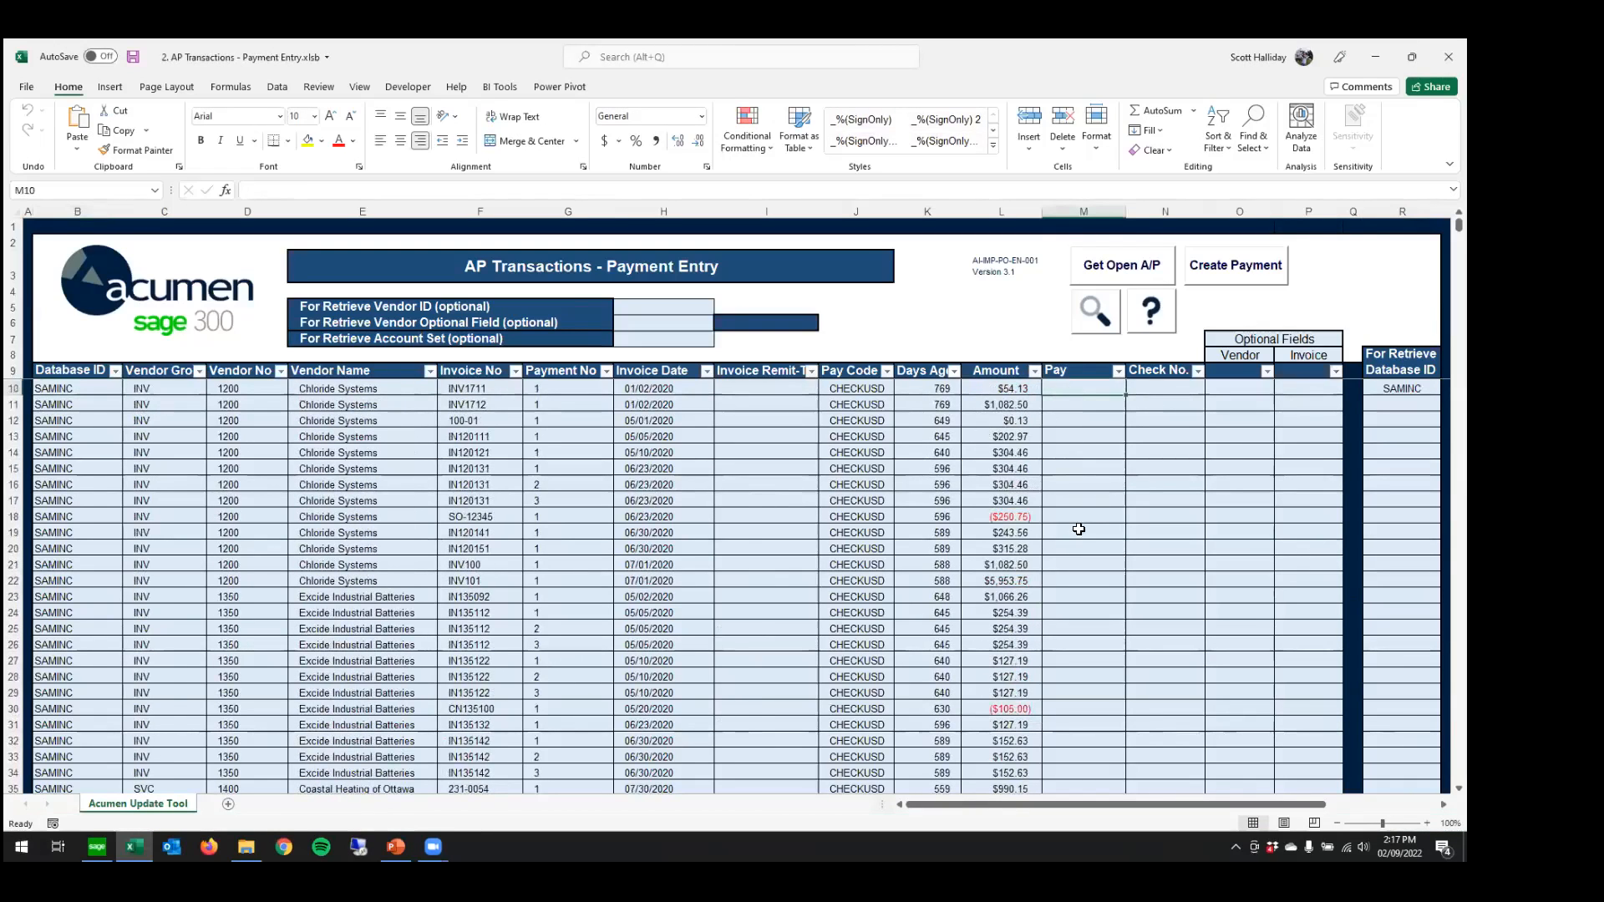
pyautogui.write('Y')
pyautogui.press('Return')
pyautogui.write('5')
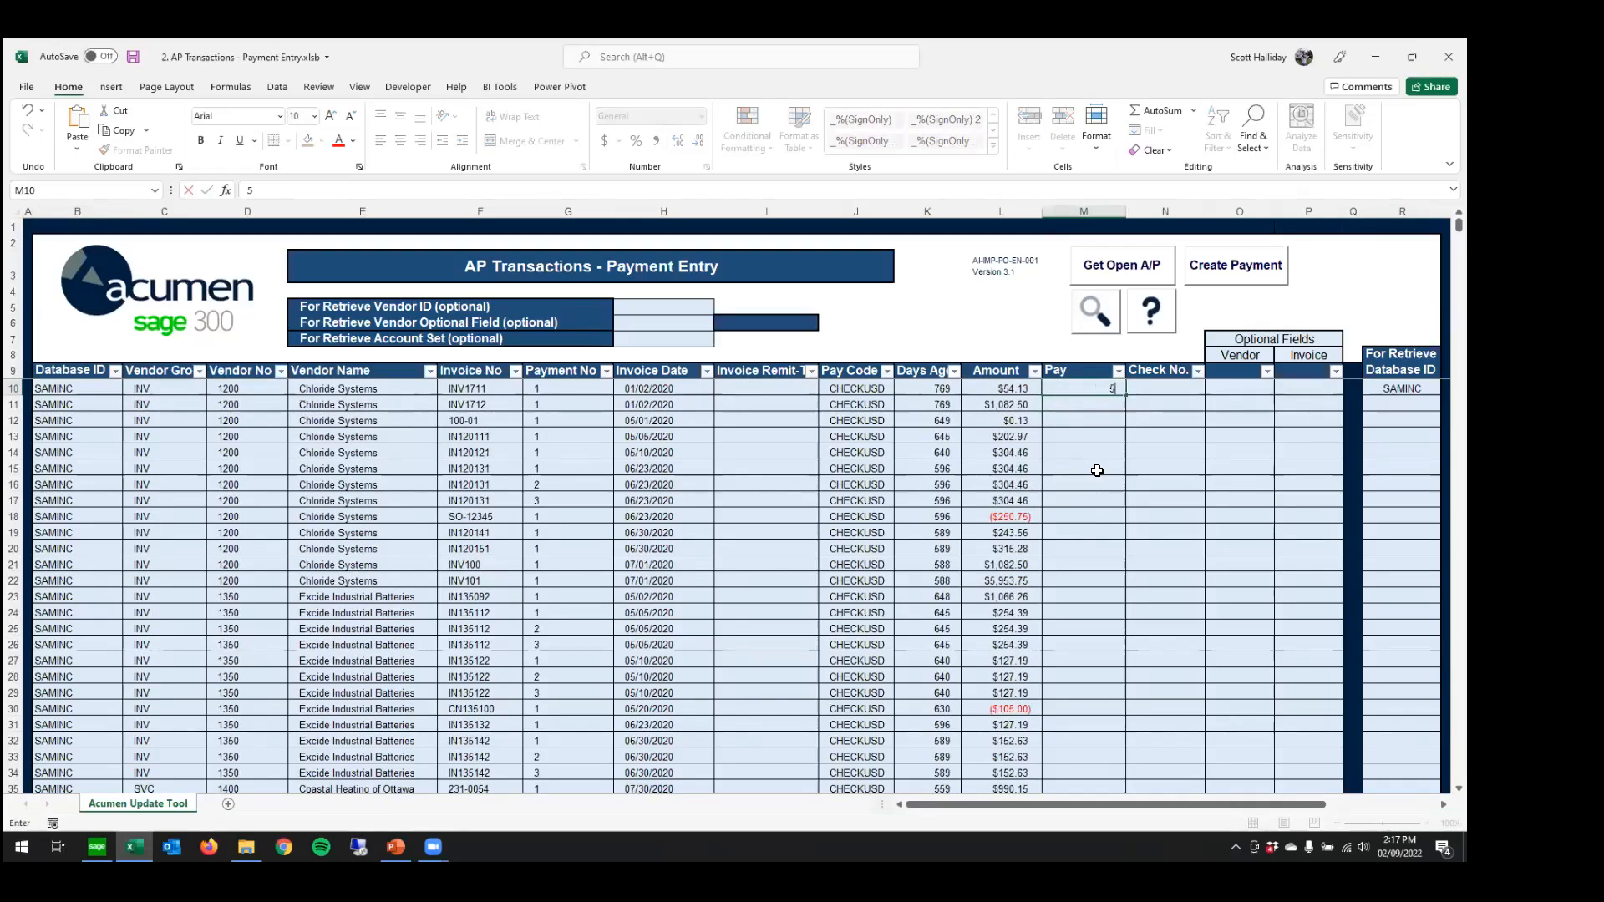
pyautogui.write('4.13')
pyautogui.press('Return')
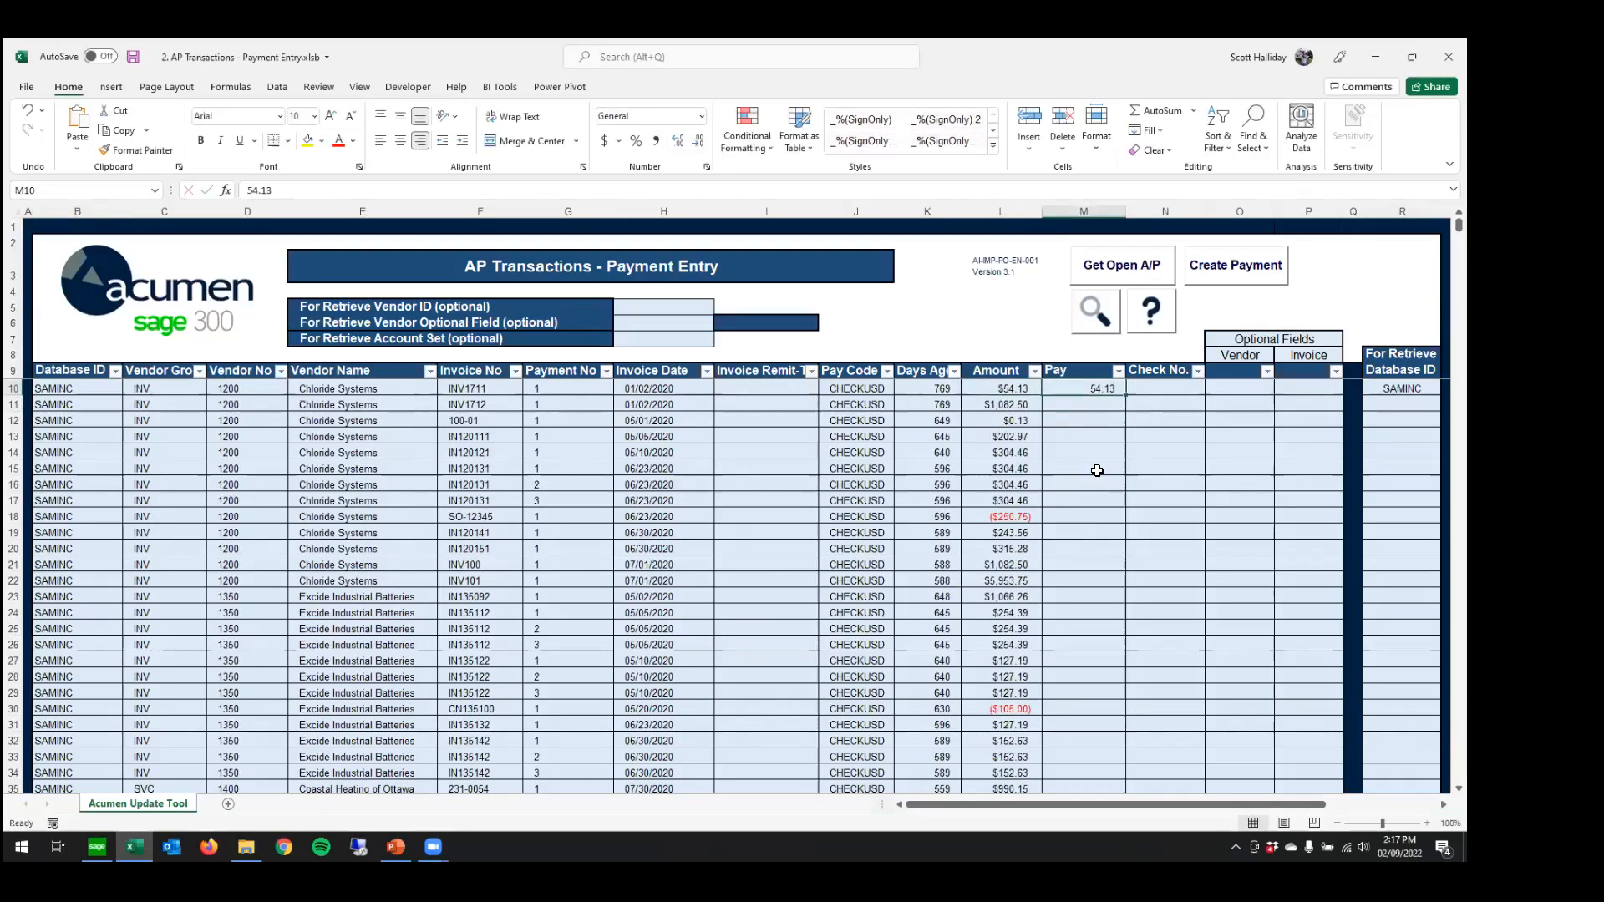
pyautogui.write('30')
pyautogui.press('Return')
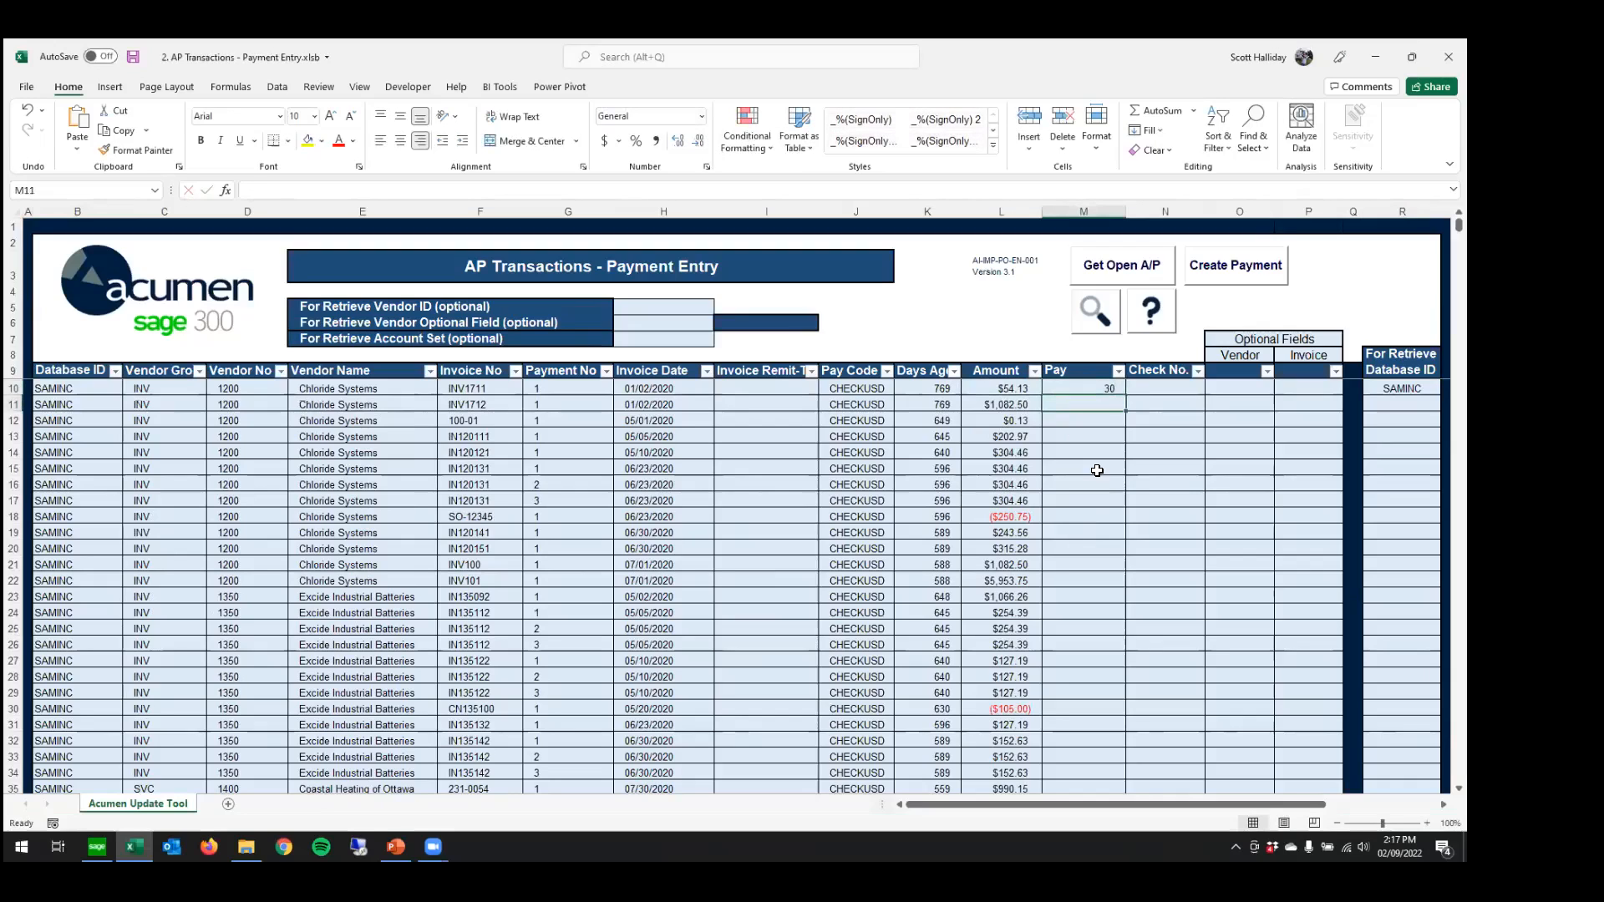
pyautogui.press('Up')
pyautogui.press('Delete')
pyautogui.press('Down')
# - Filter the Days Aged column to show only invoices aged 648, 649 and 769 days
pyautogui.click(955, 372)
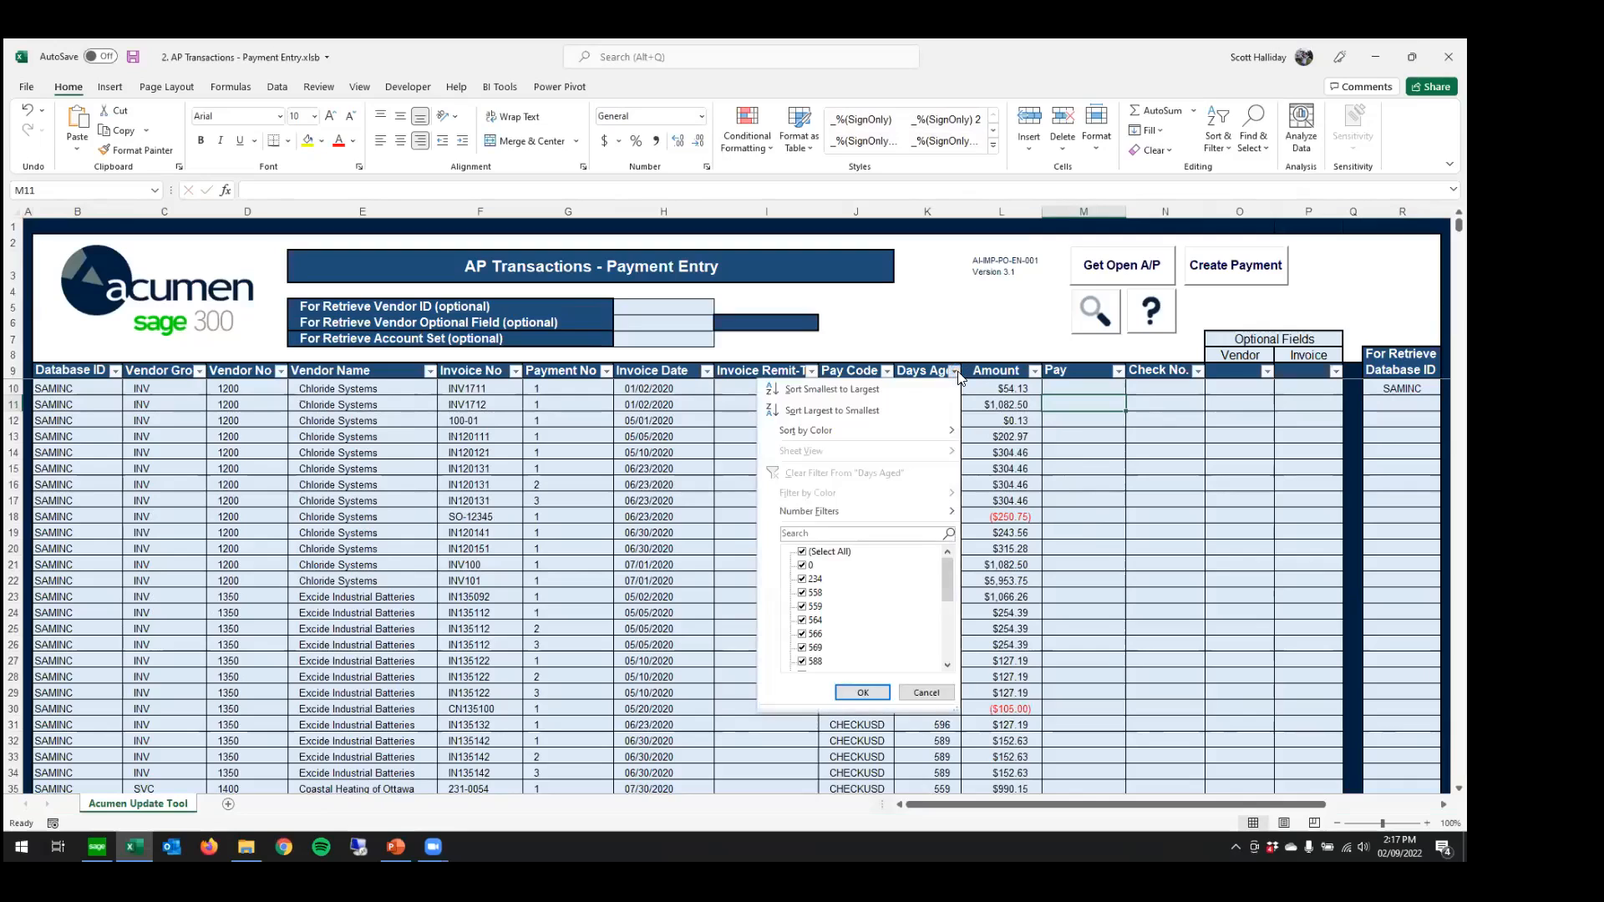
pyautogui.click(802, 553)
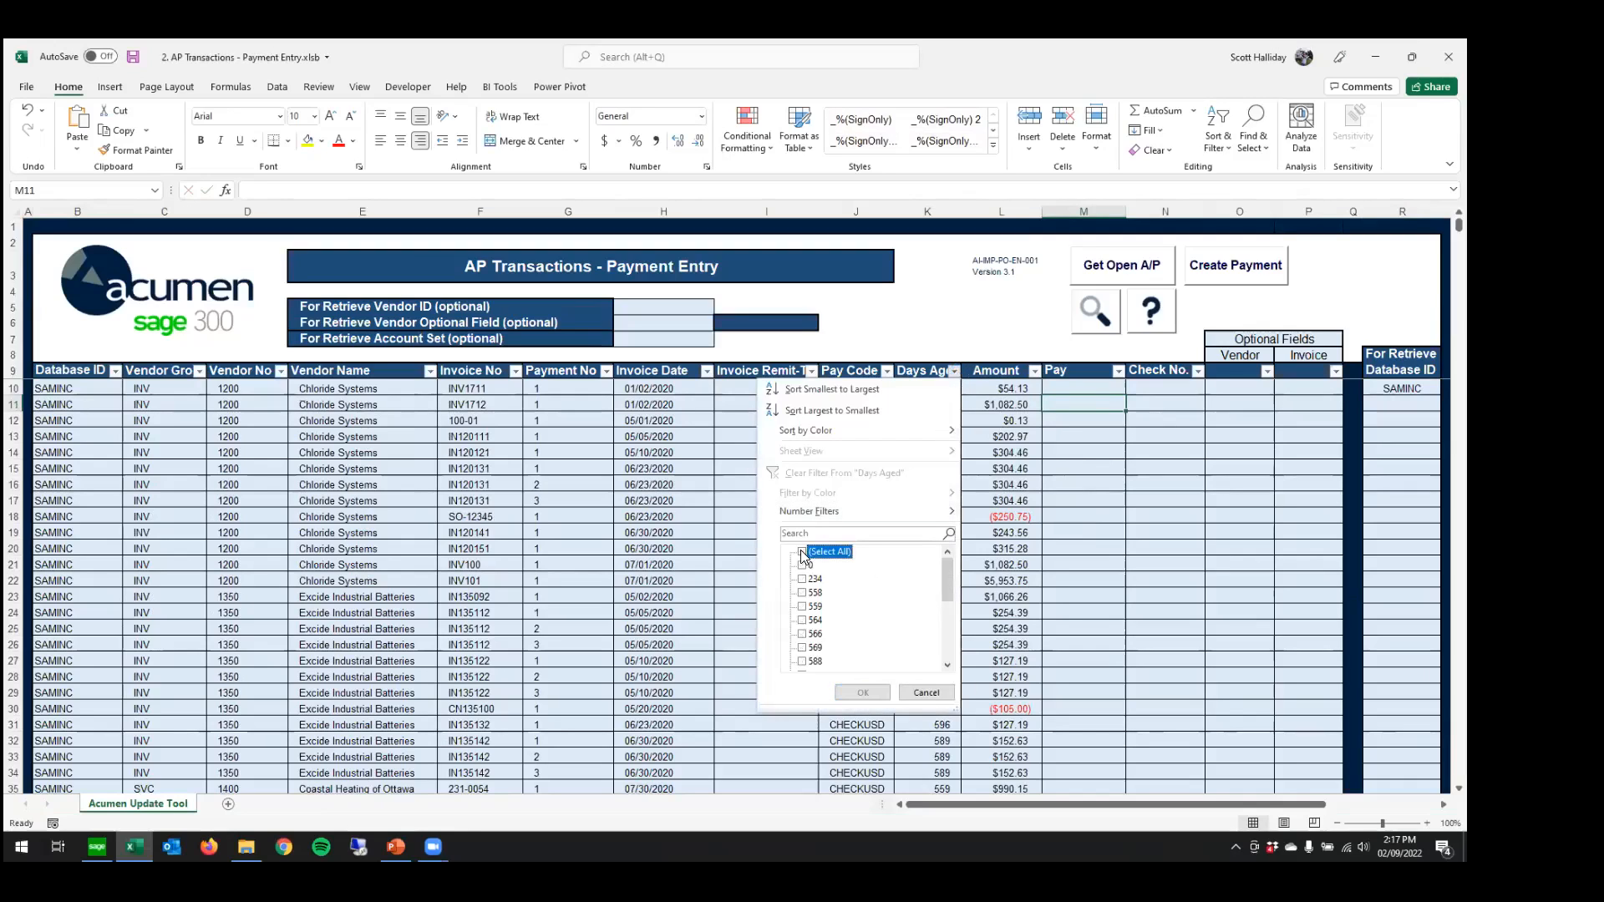
pyautogui.moveTo(949, 567); pyautogui.dragTo(949, 623)
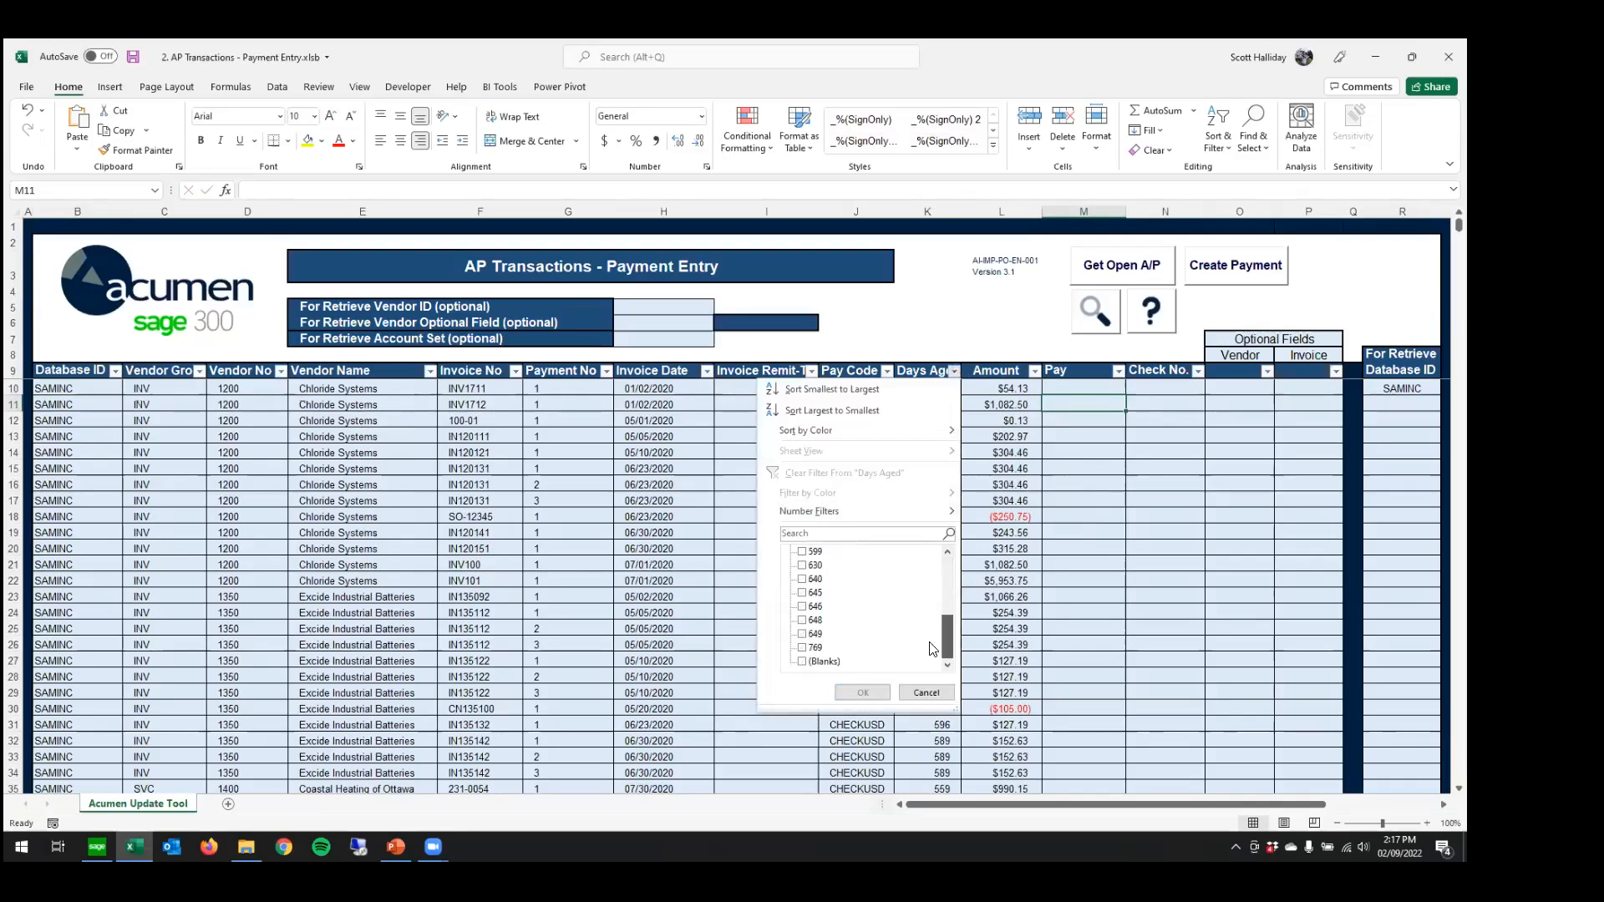
pyautogui.click(802, 620)
pyautogui.click(802, 634)
pyautogui.click(802, 647)
pyautogui.click(845, 692)
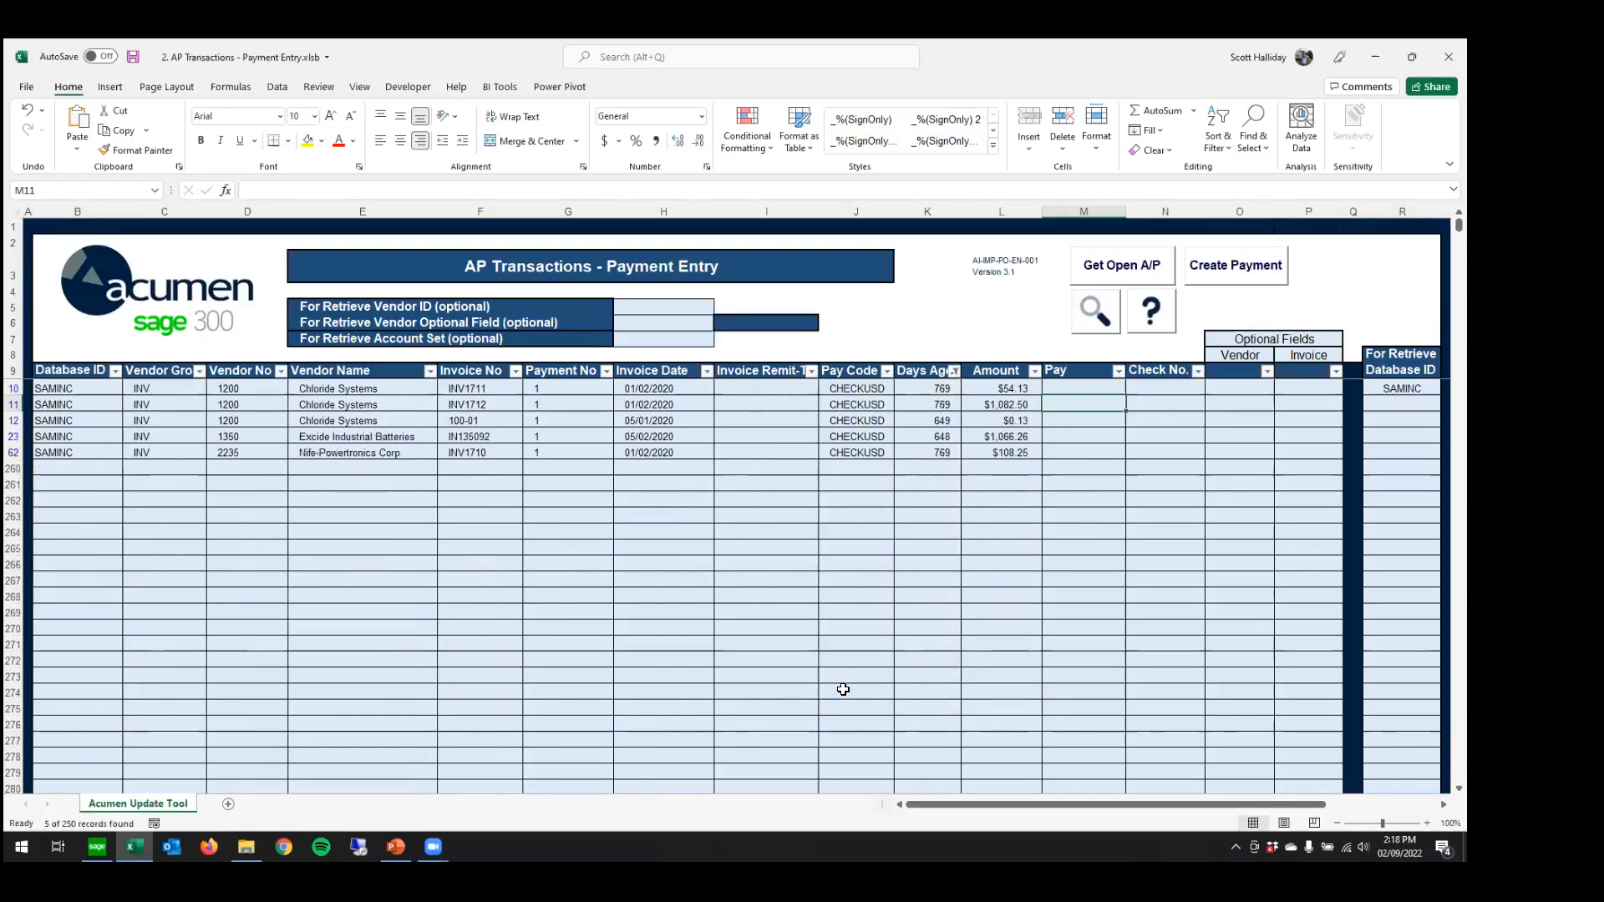
# - Mark all the filtered invoices with Y in the Pay column and create the A/P payment batch from them
pyautogui.click(1090, 391)
pyautogui.write('Y')
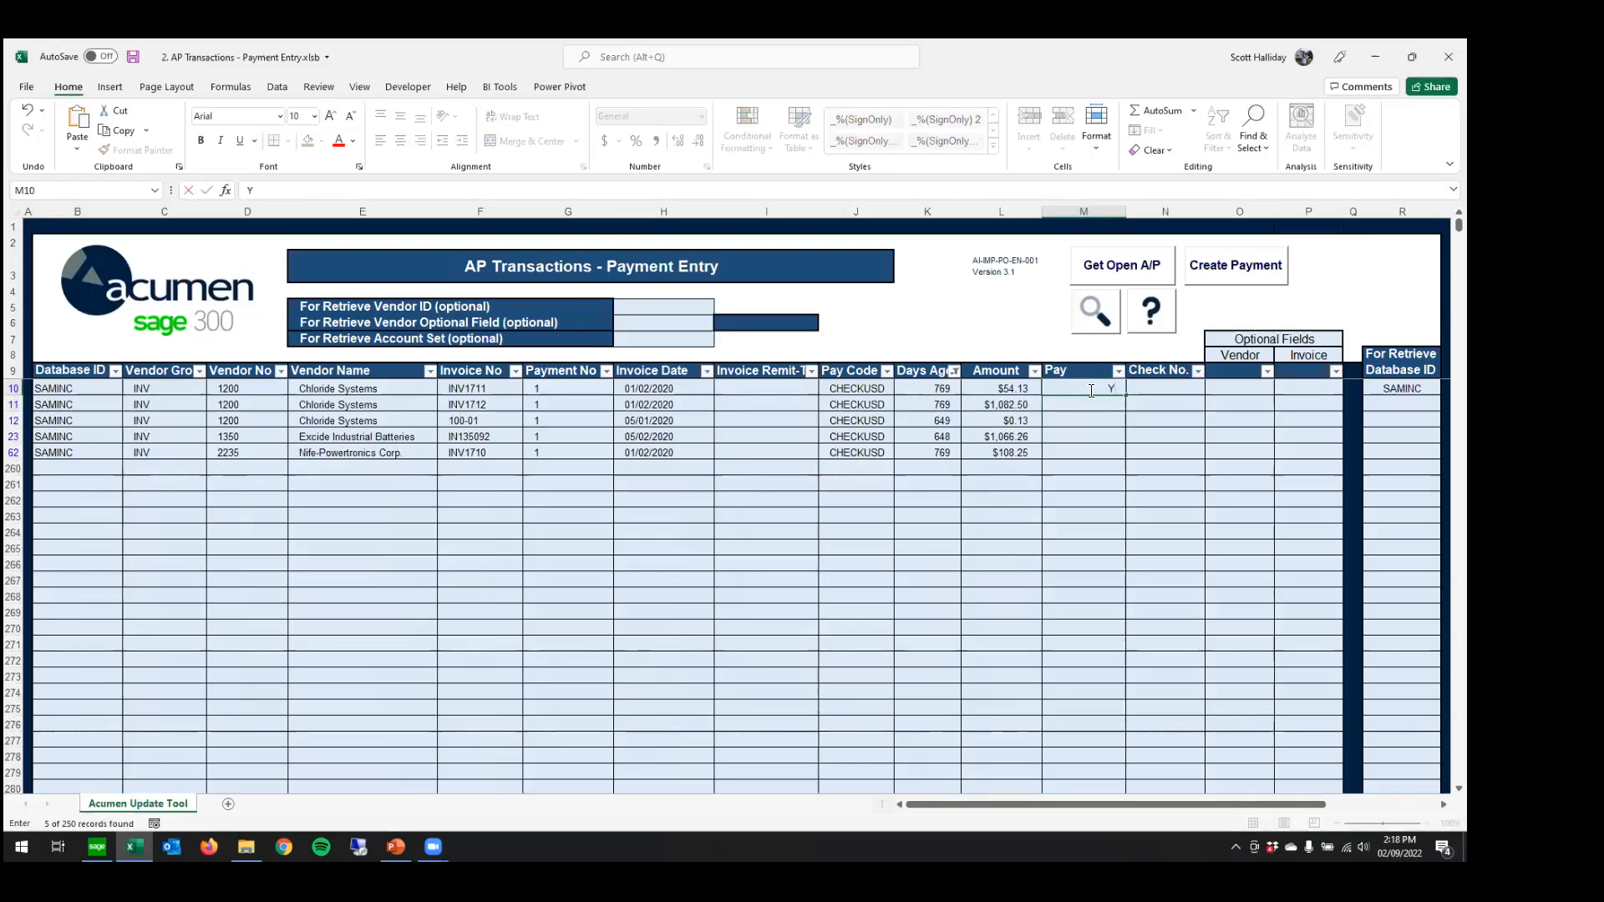
pyautogui.click(1090, 390)
pyautogui.moveTo(1127, 397); pyautogui.dragTo(1130, 457)
pyautogui.click(1171, 483)
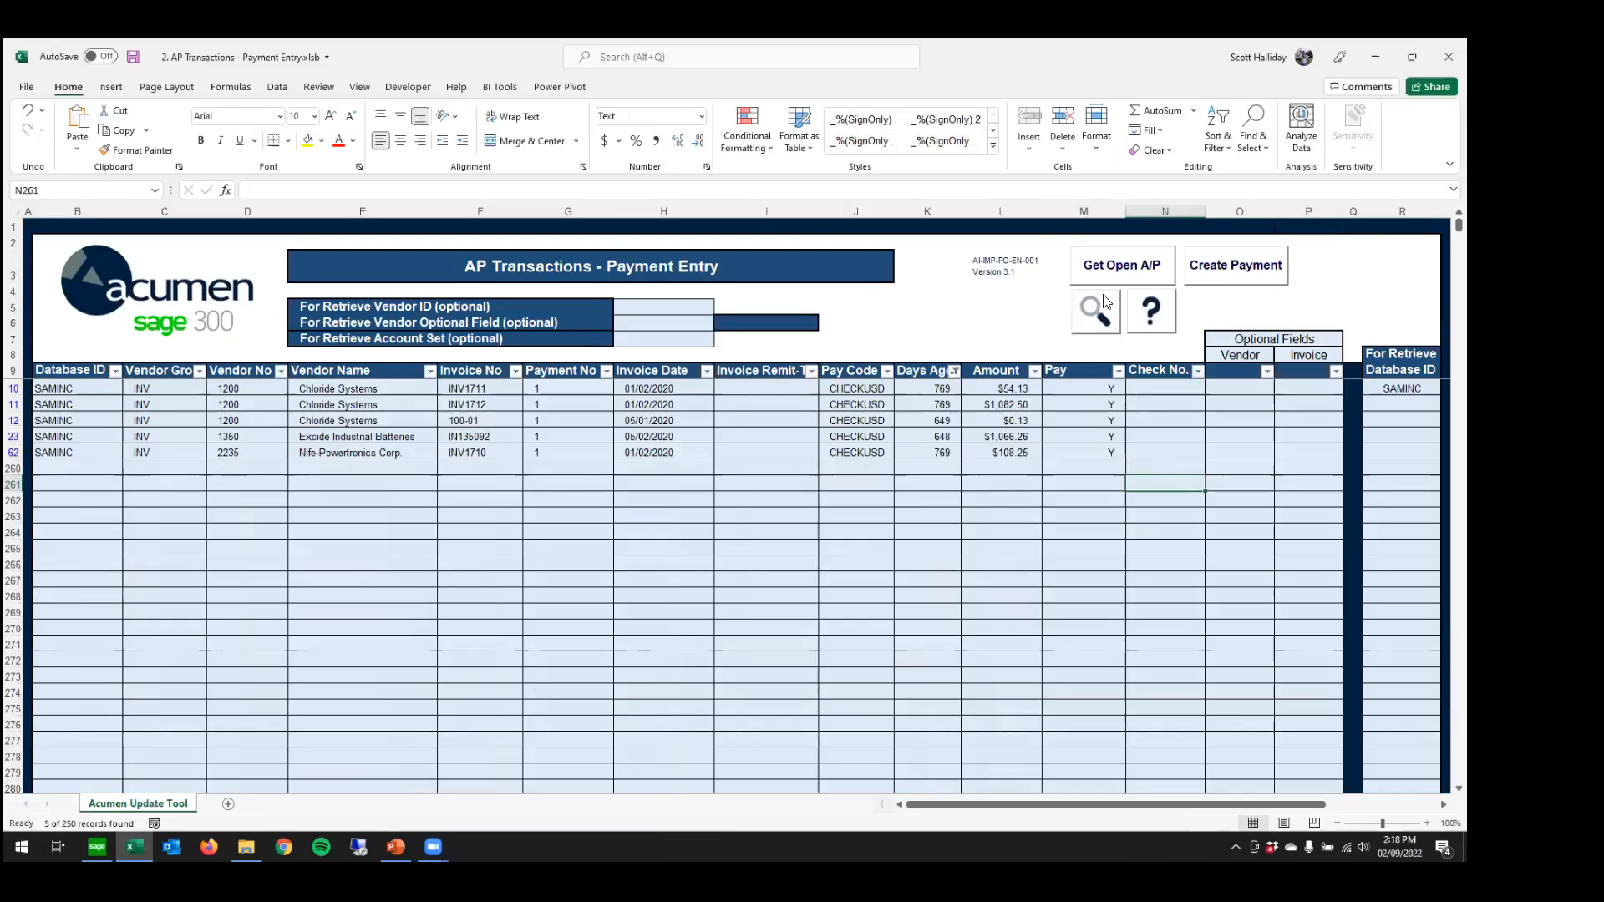
pyautogui.click(1232, 280)
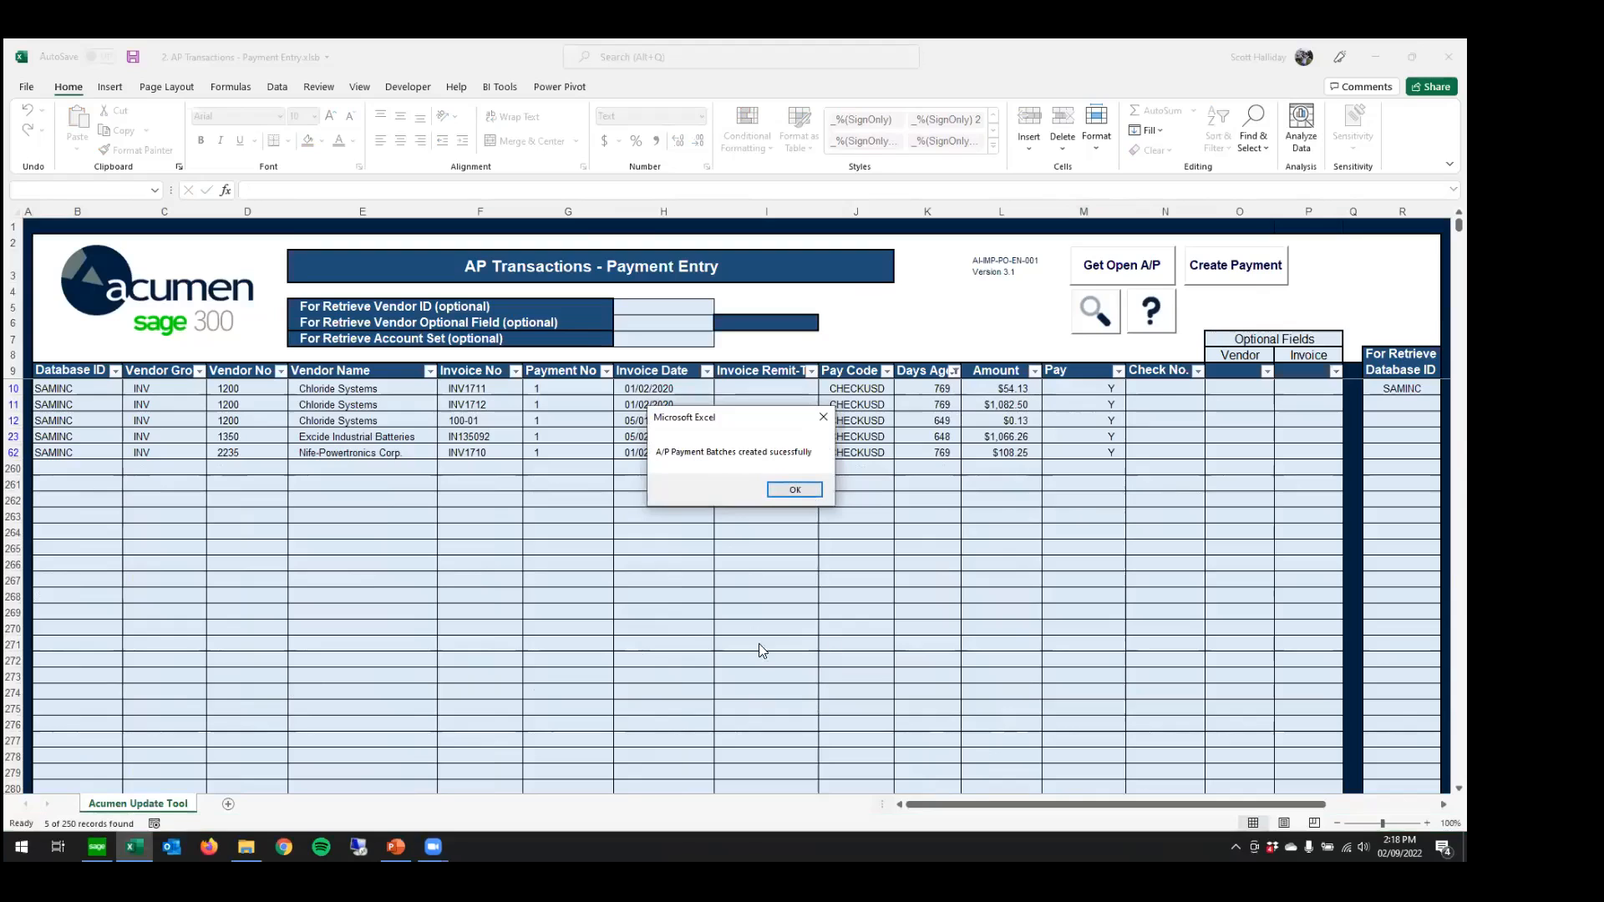
pyautogui.click(795, 490)
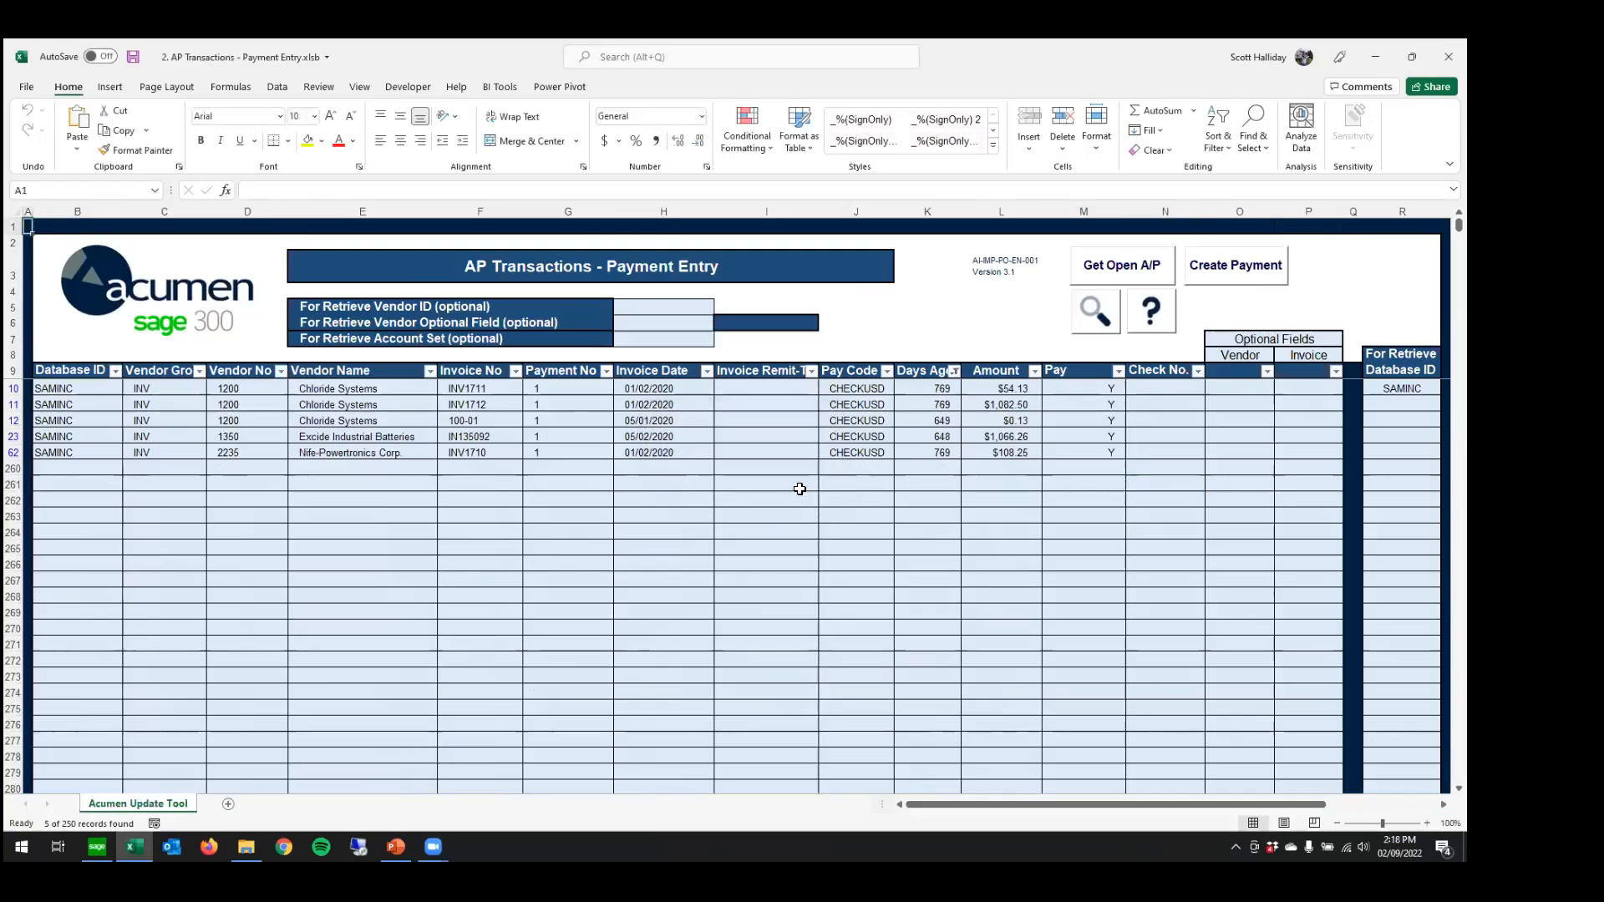
# - Switch to Sage 300 and show the A/P Transactions programs under Accounts Payable
pyautogui.click(97, 846)
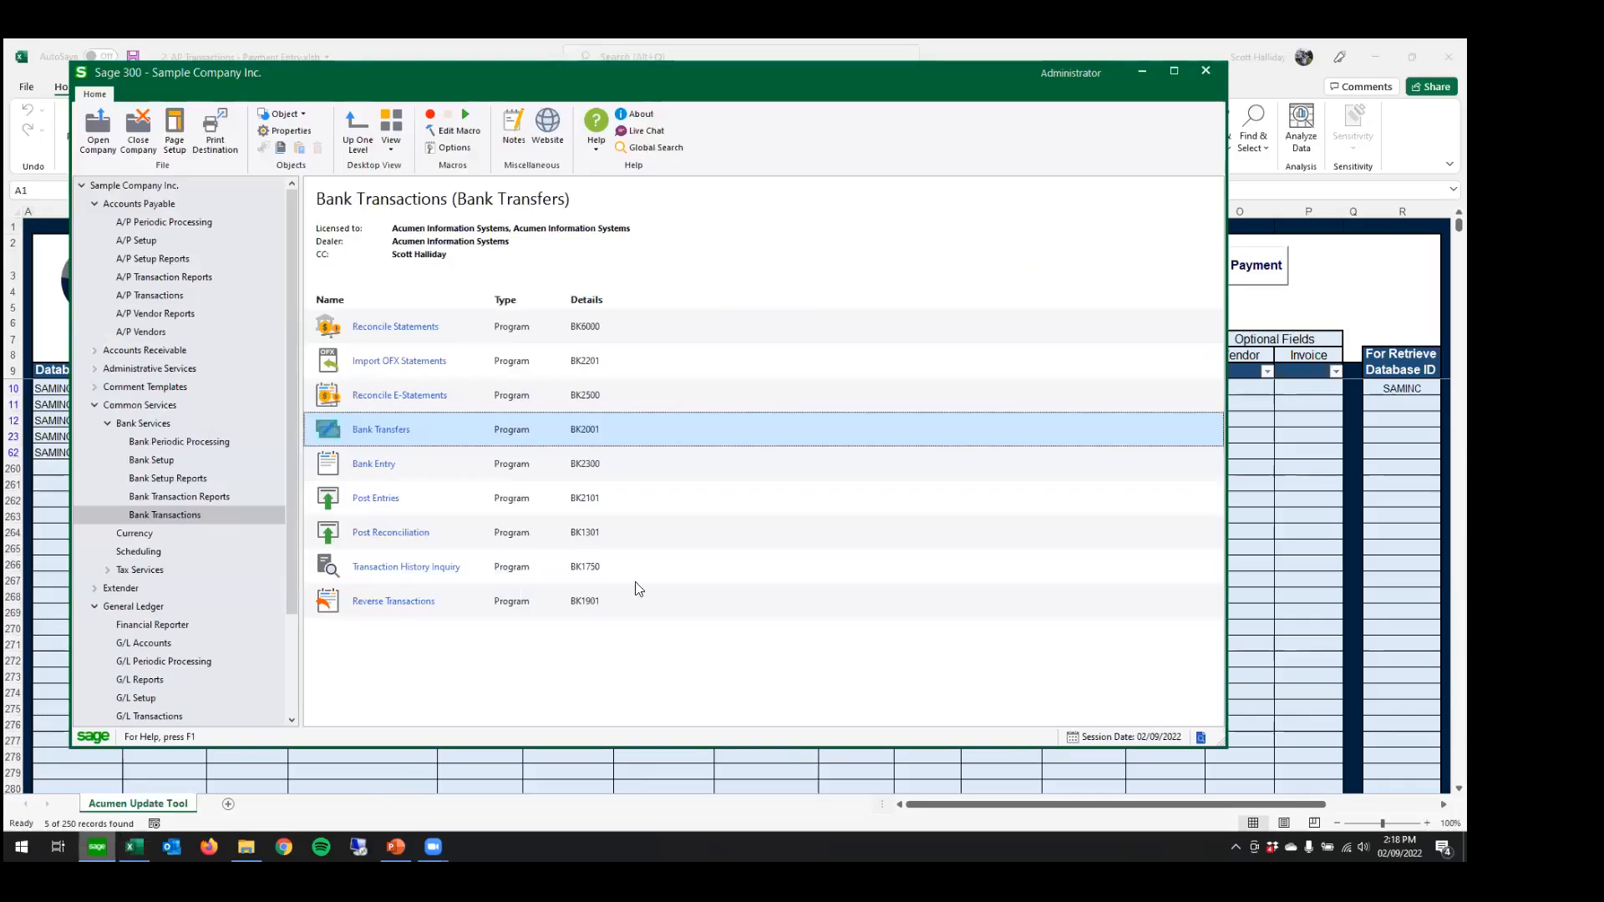
pyautogui.click(138, 296)
pyautogui.click(372, 329)
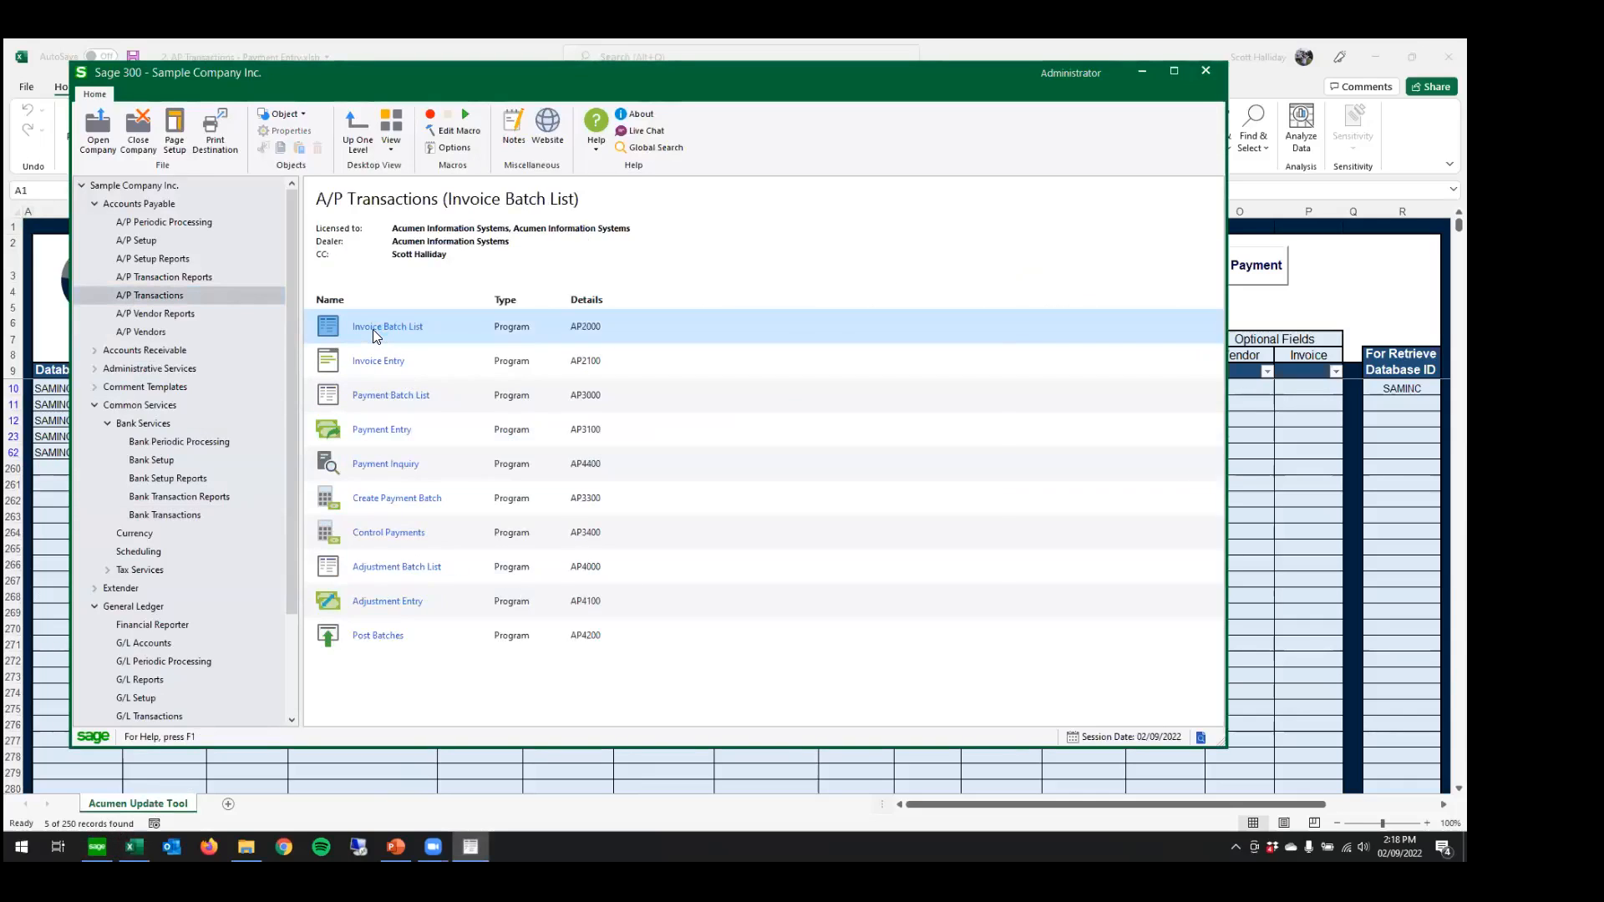
pyautogui.click(855, 587)
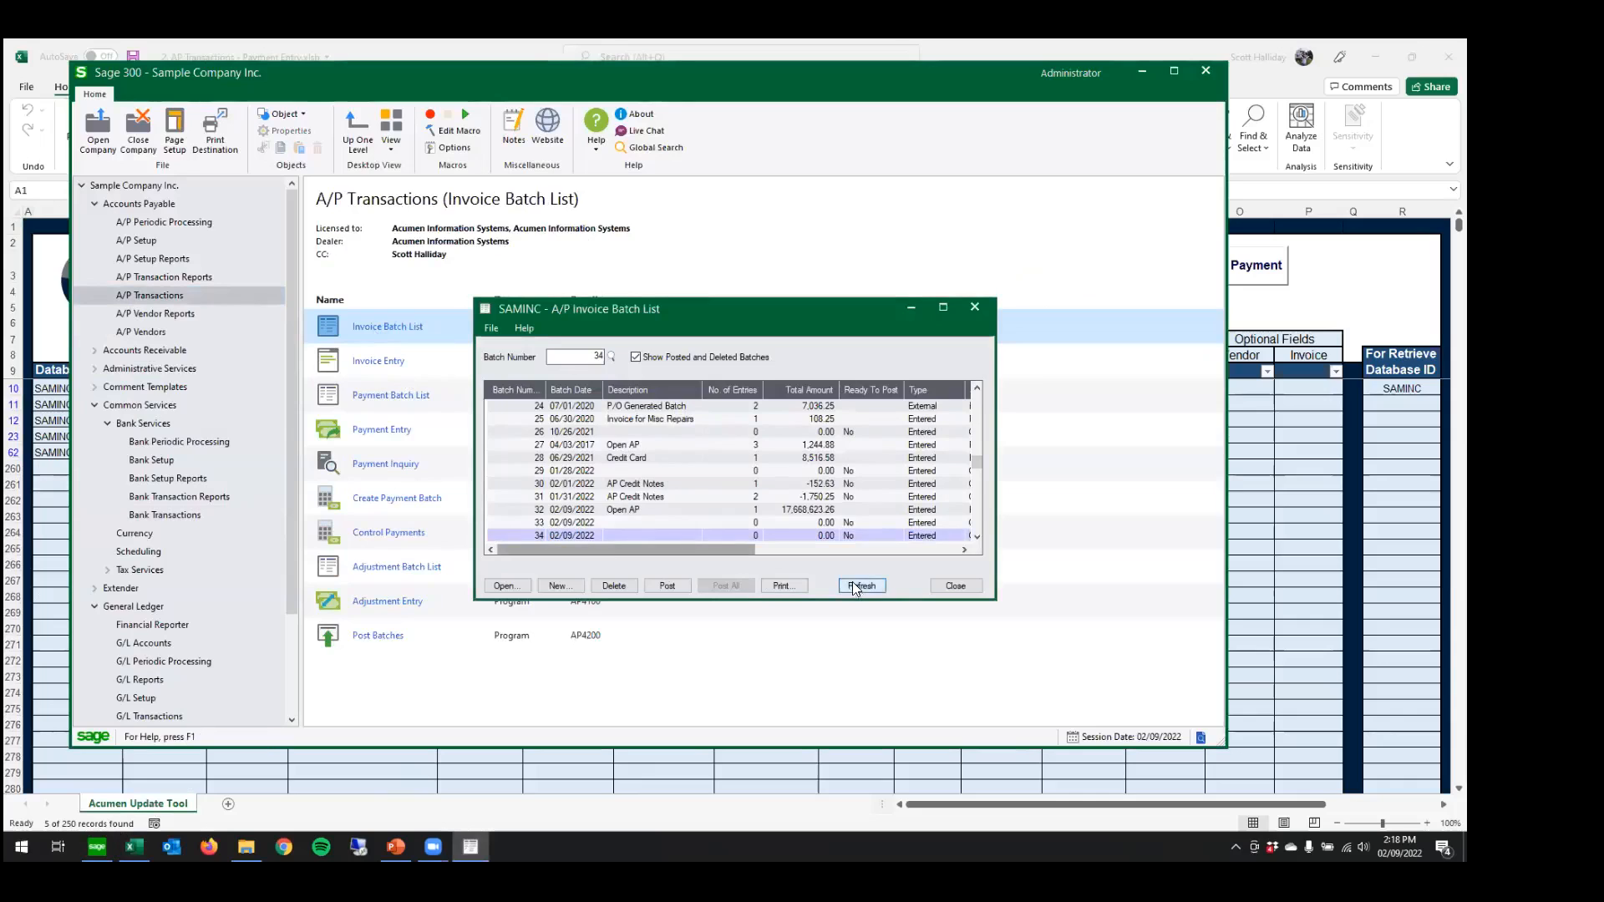
pyautogui.click(955, 586)
# - Open the A/P Payment Batch List, minimize the Sage 300 main window, and place the list below the worksheet's invoice rows
pyautogui.click(353, 395)
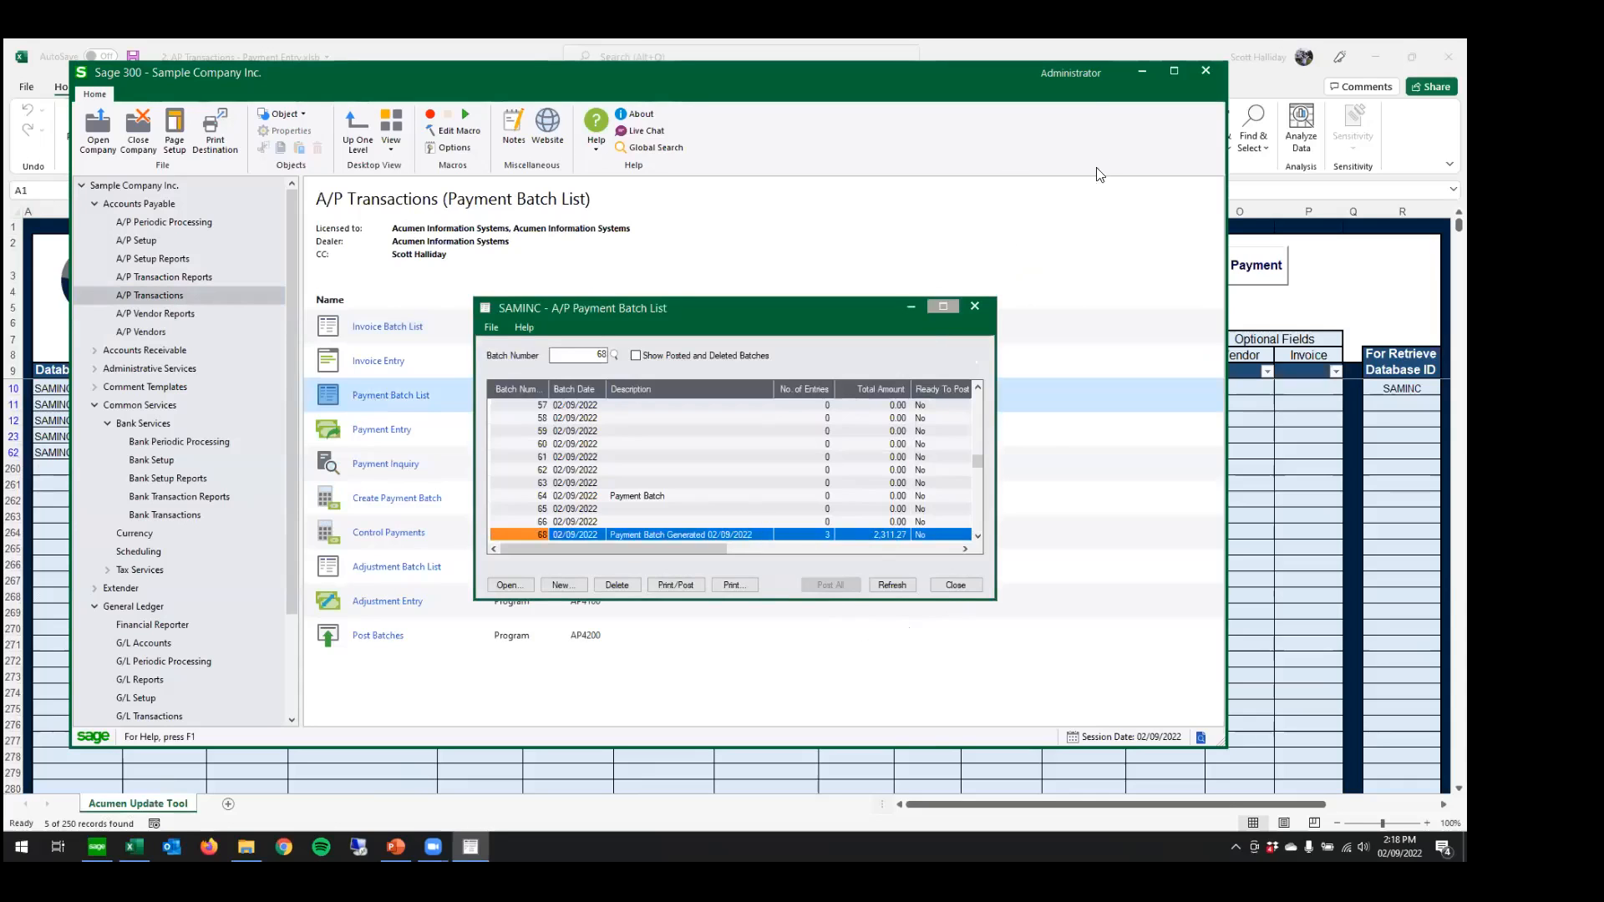
pyautogui.click(1141, 72)
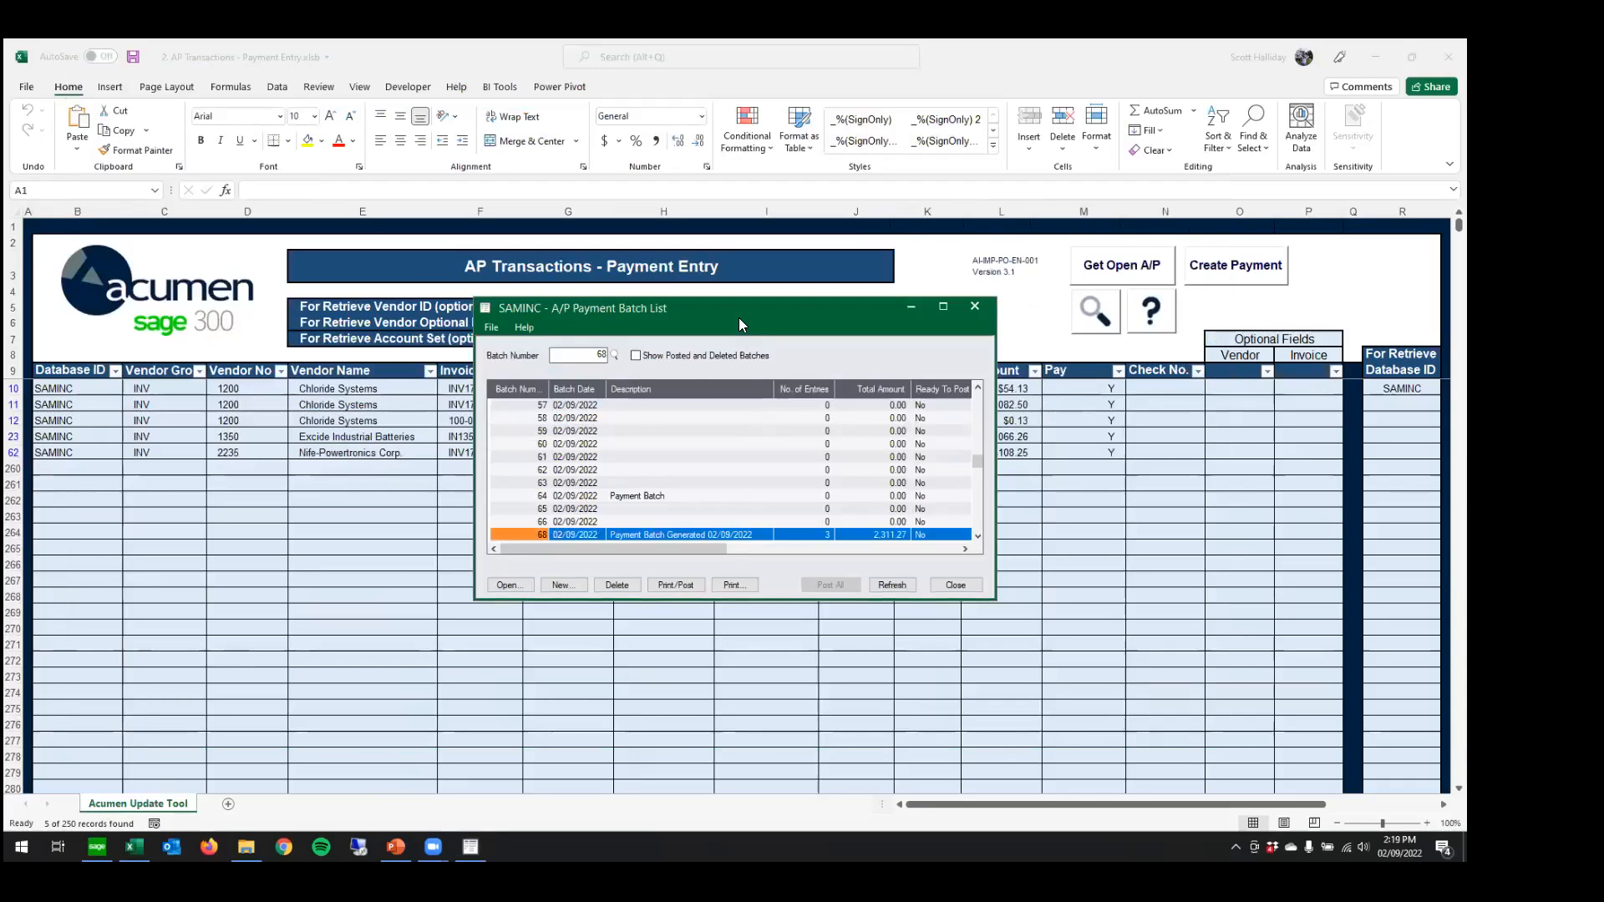
pyautogui.moveTo(738, 318); pyautogui.dragTo(735, 483)
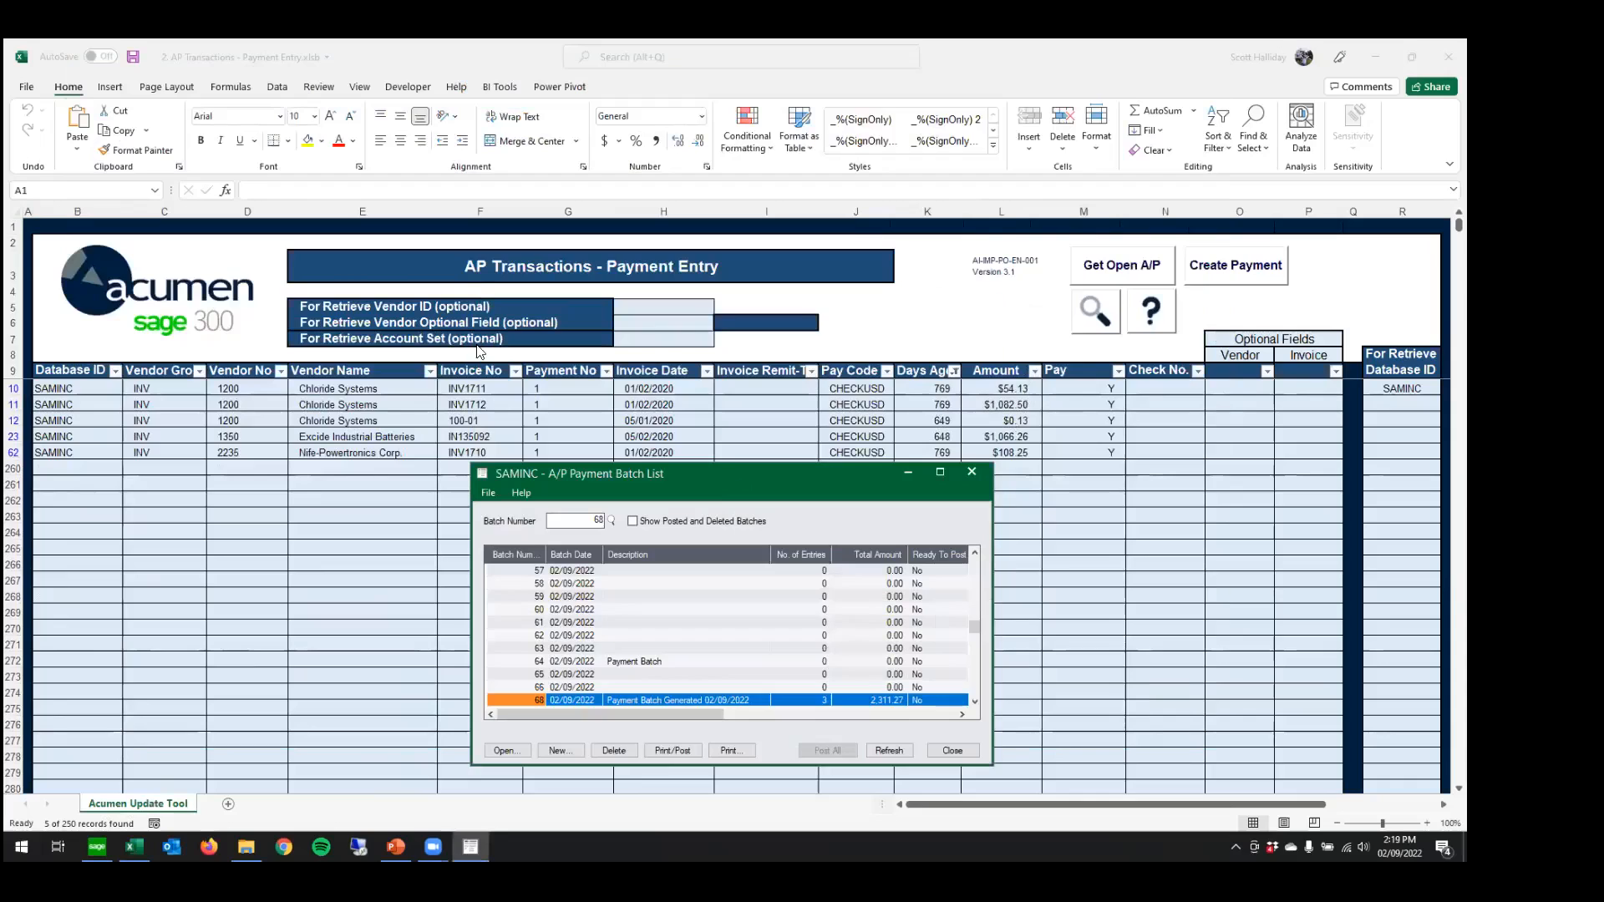
# - Open payment batch 68, examine its payment entries and applied invoices, and close the payment entry and batch list
pyautogui.click(508, 750)
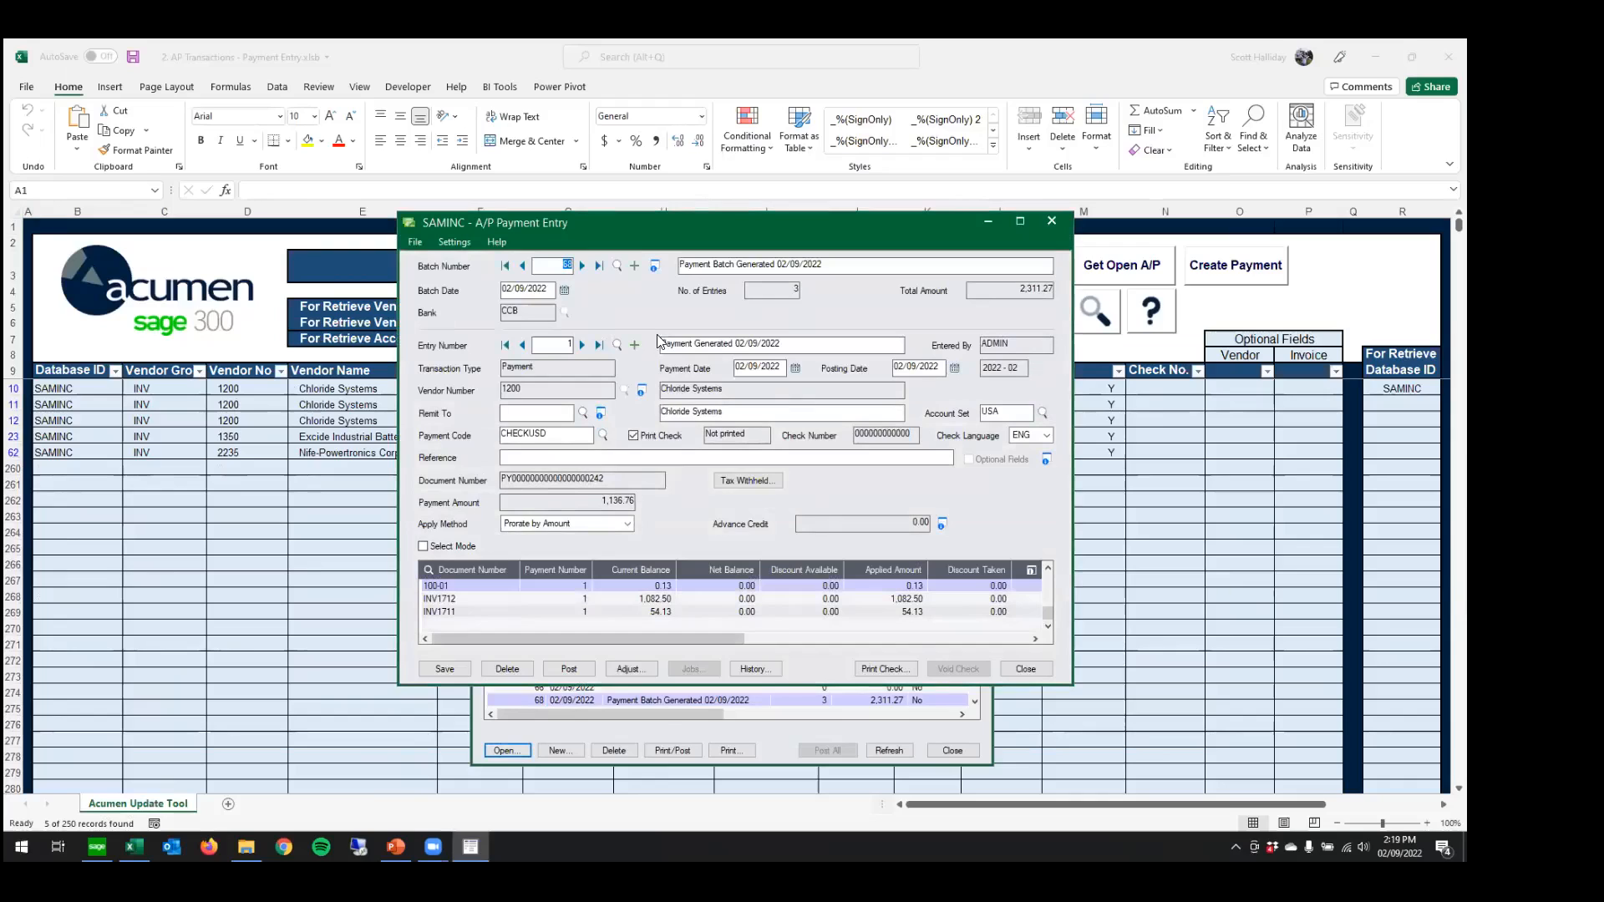
pyautogui.click(588, 344)
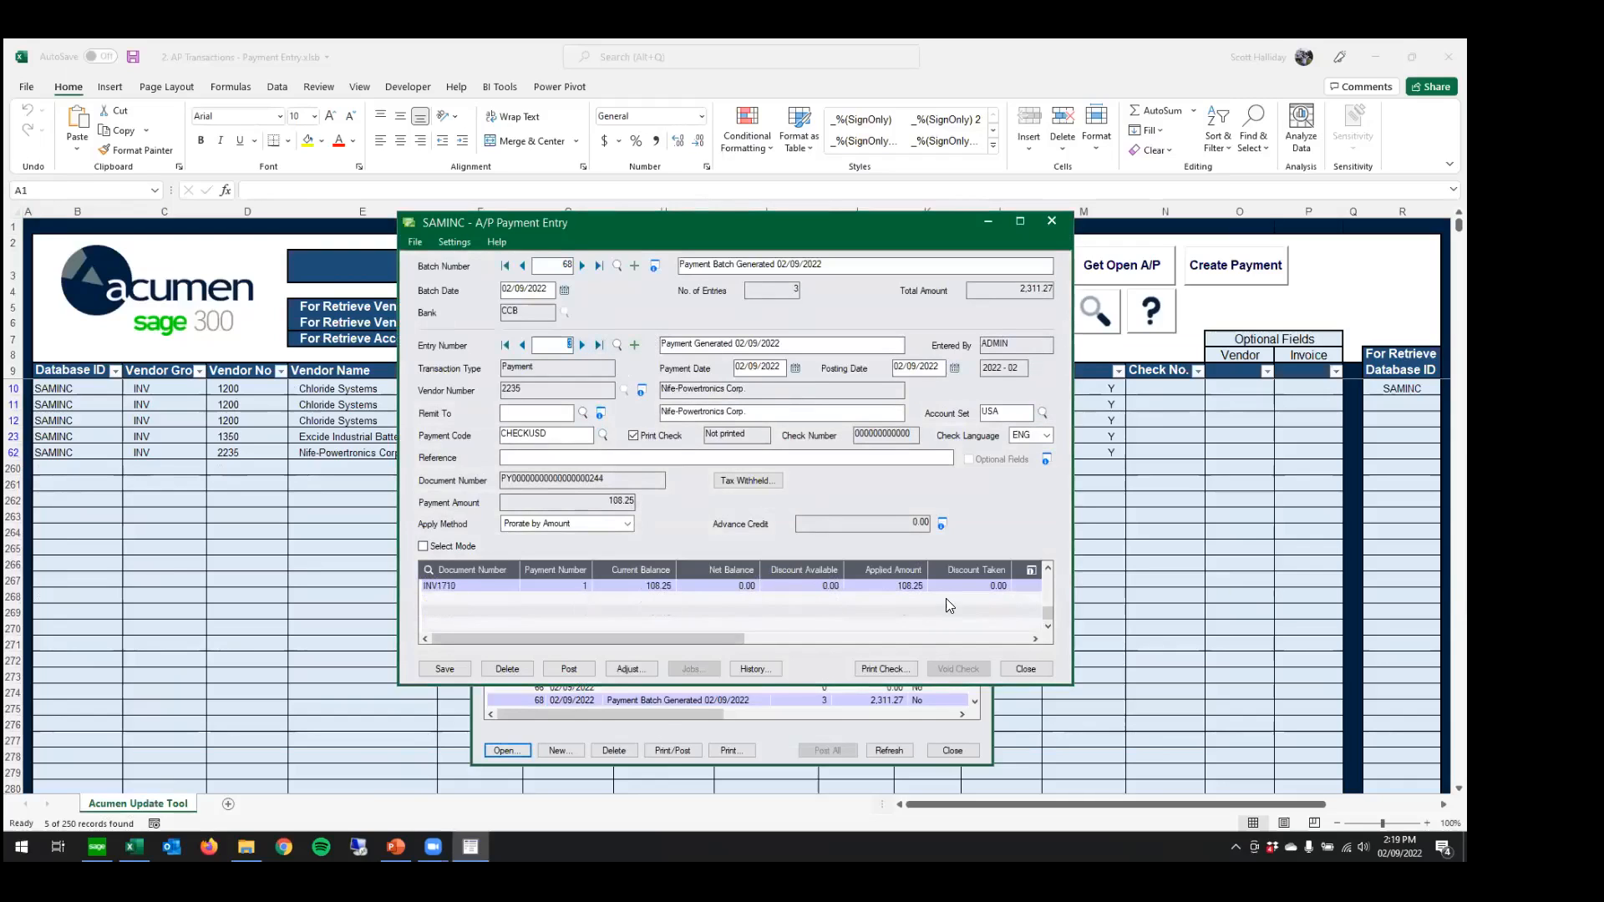
pyautogui.click(1005, 673)
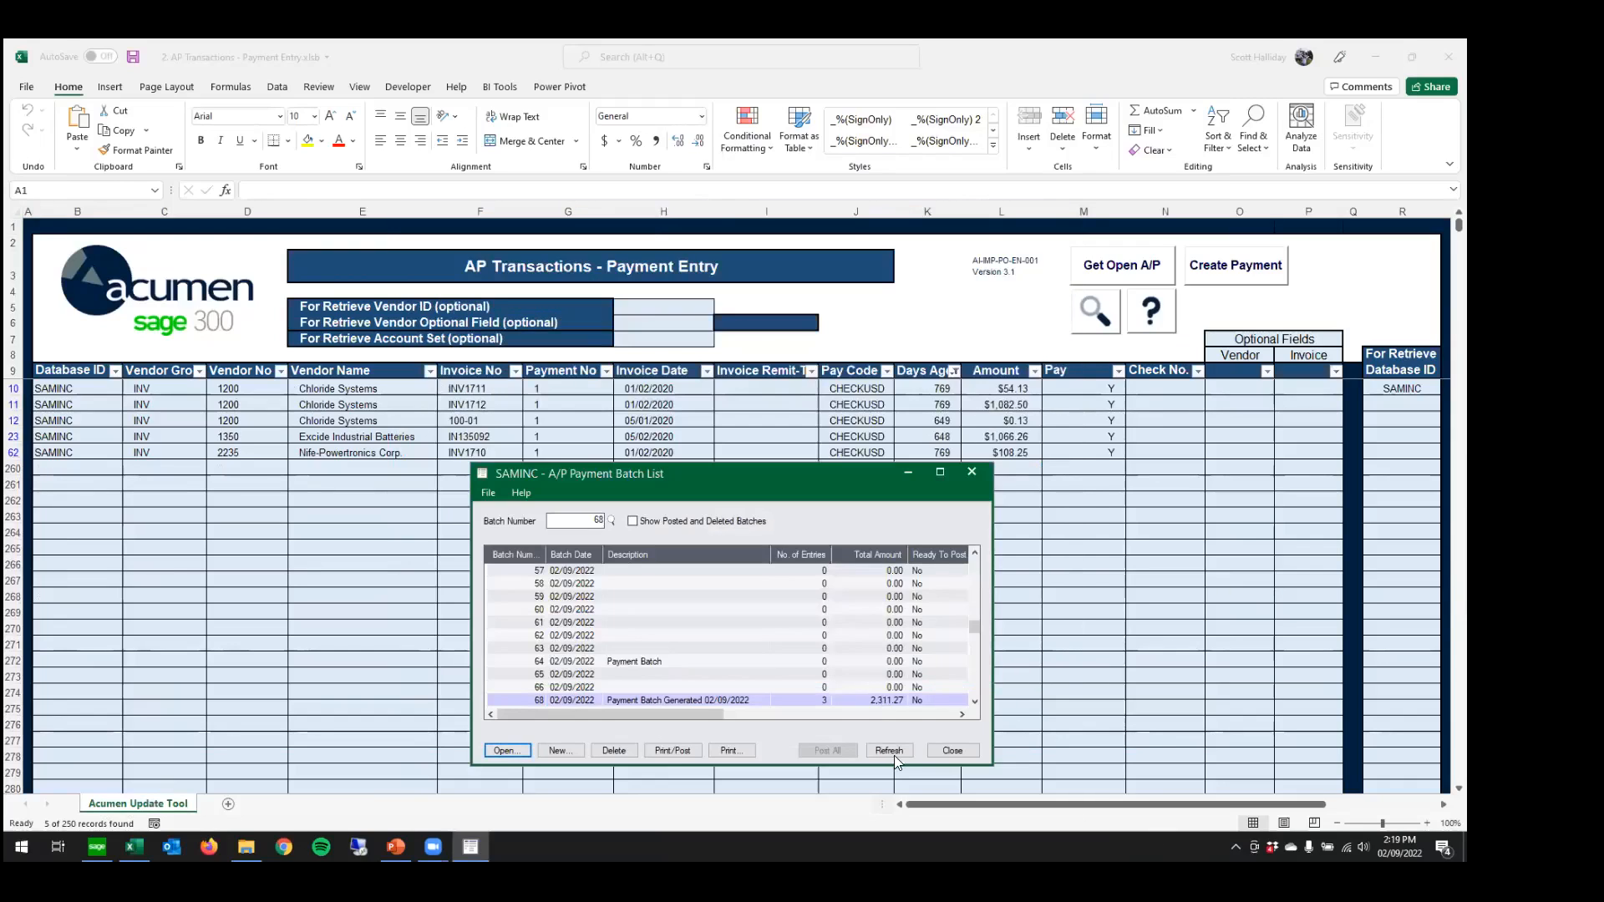
pyautogui.click(953, 750)
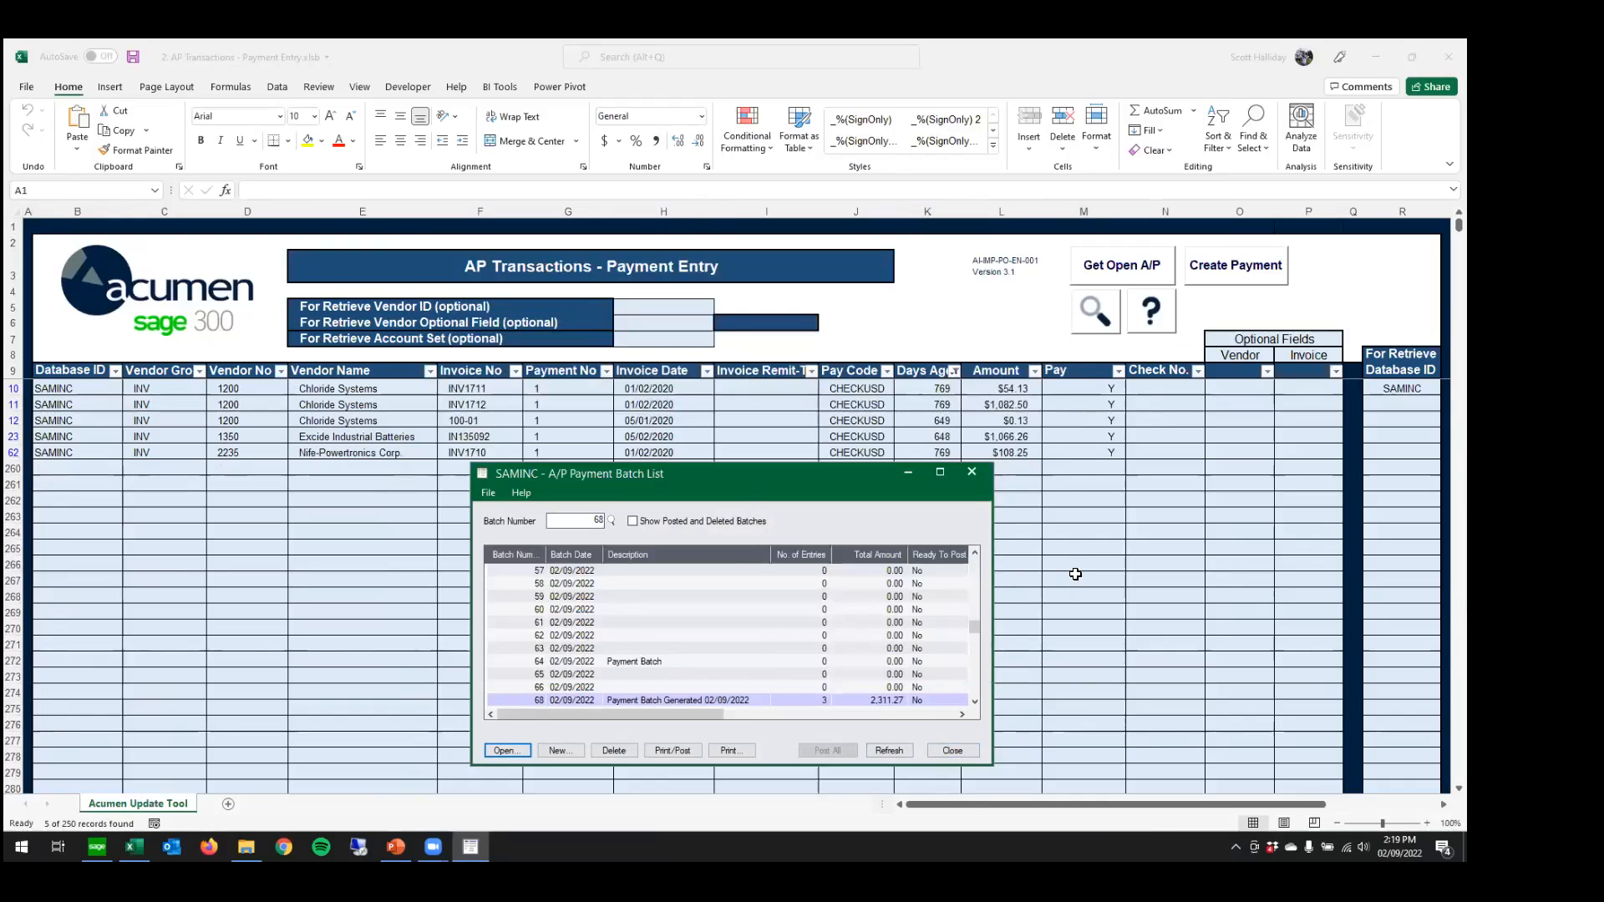
# - Clear the Y marks from the Pay column for the filtered invoices in the worksheet
pyautogui.moveTo(1077, 388); pyautogui.dragTo(1086, 440)
pyautogui.press('Delete')
pyautogui.click(1161, 419)
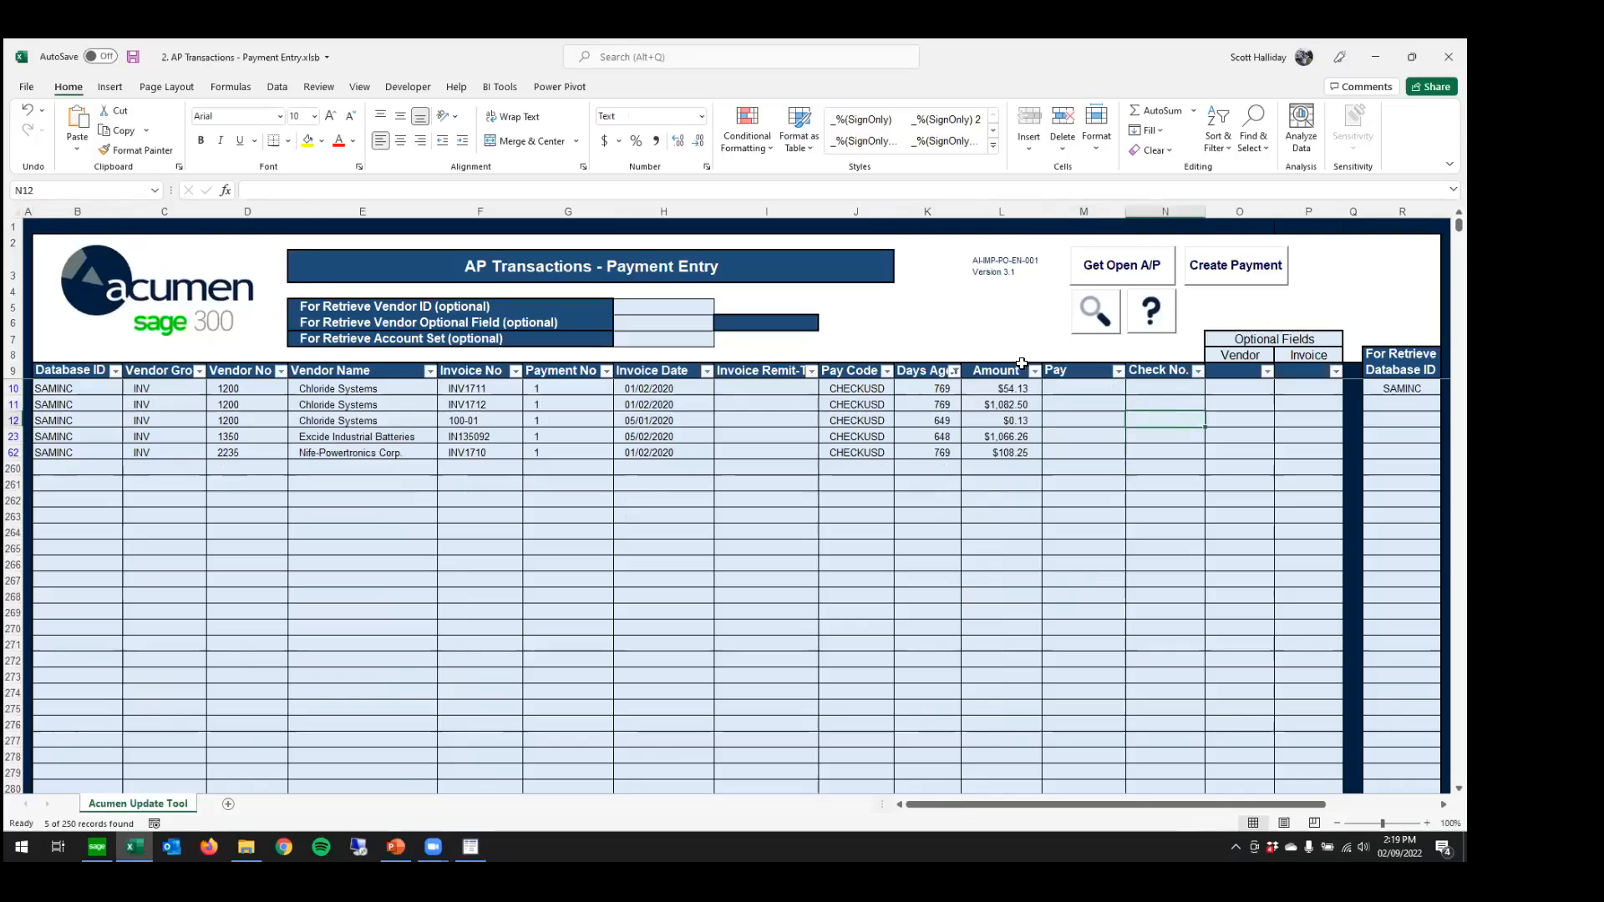
# - Clear the days-aged filter to show all invoices and enter a Pay amount of 1000 for invoice IN135092
pyautogui.click(954, 371)
pyautogui.click(845, 469)
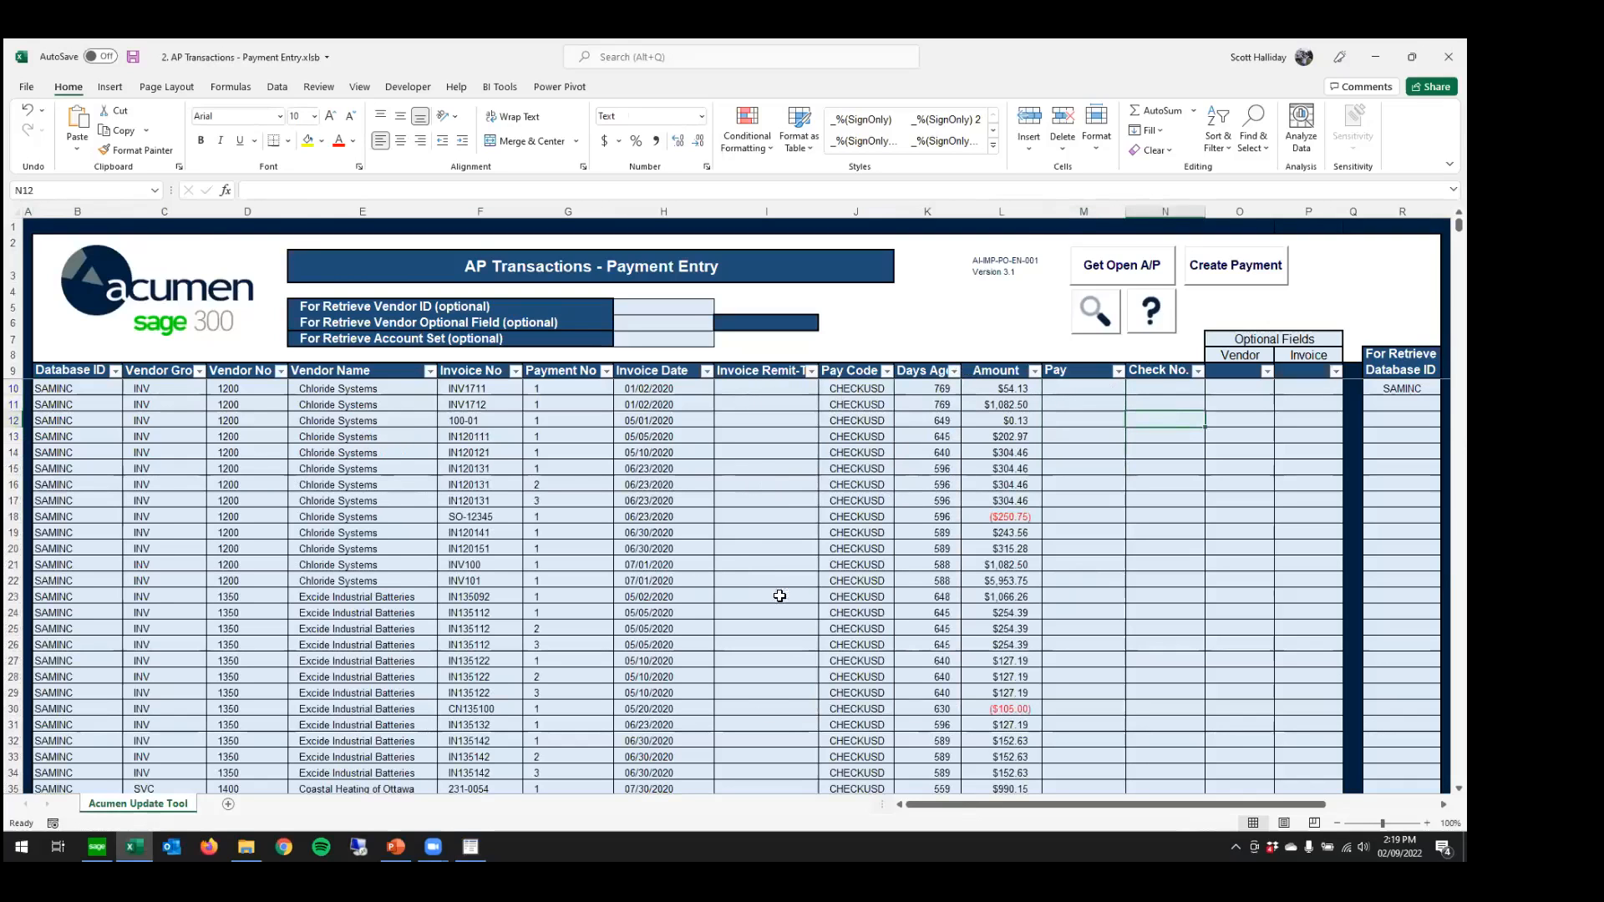
pyautogui.click(14, 596)
pyautogui.click(1091, 598)
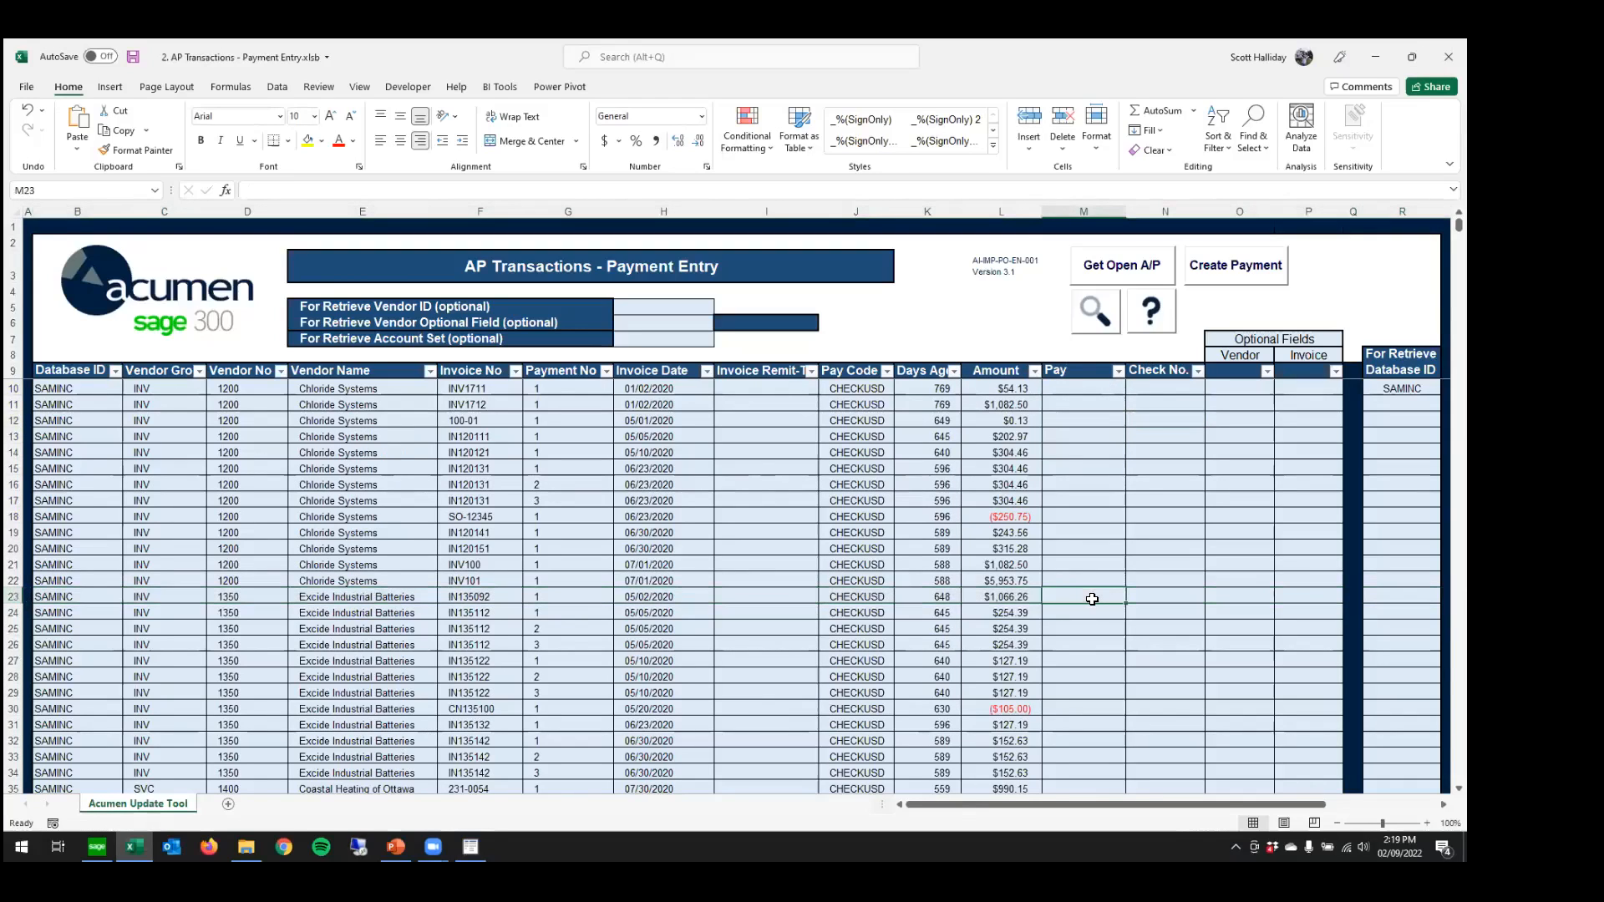
pyautogui.write('1000')
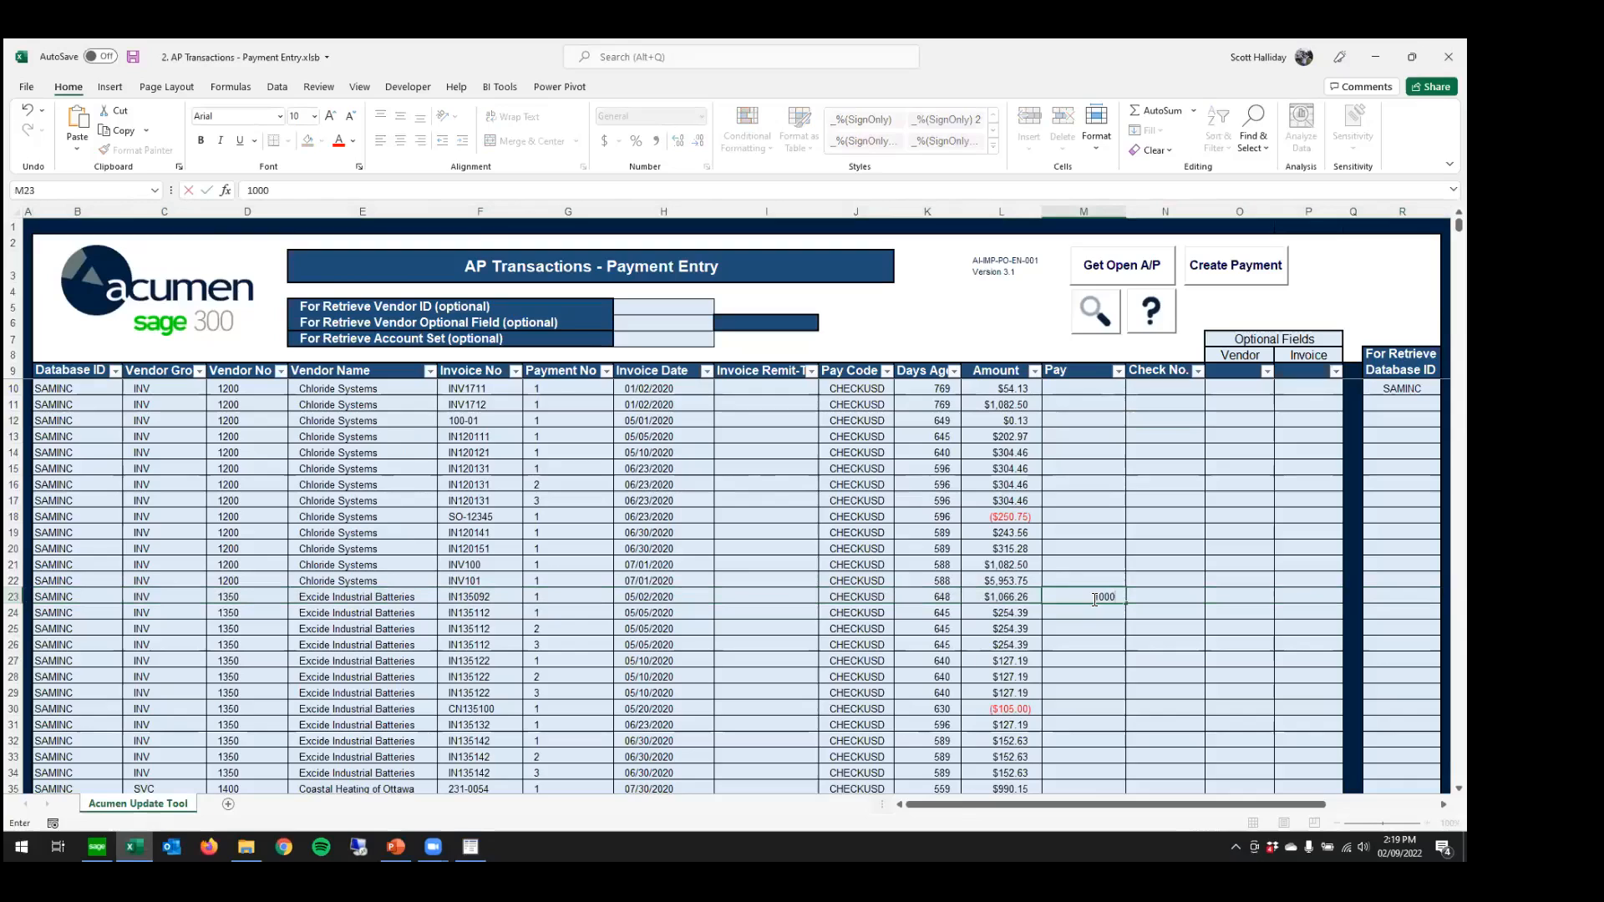
pyautogui.press('Return')
# - Enter check number 99020922 for invoice IN135092 and create the payment batch from the worksheet
pyautogui.click(1135, 598)
pyautogui.write('99020922')
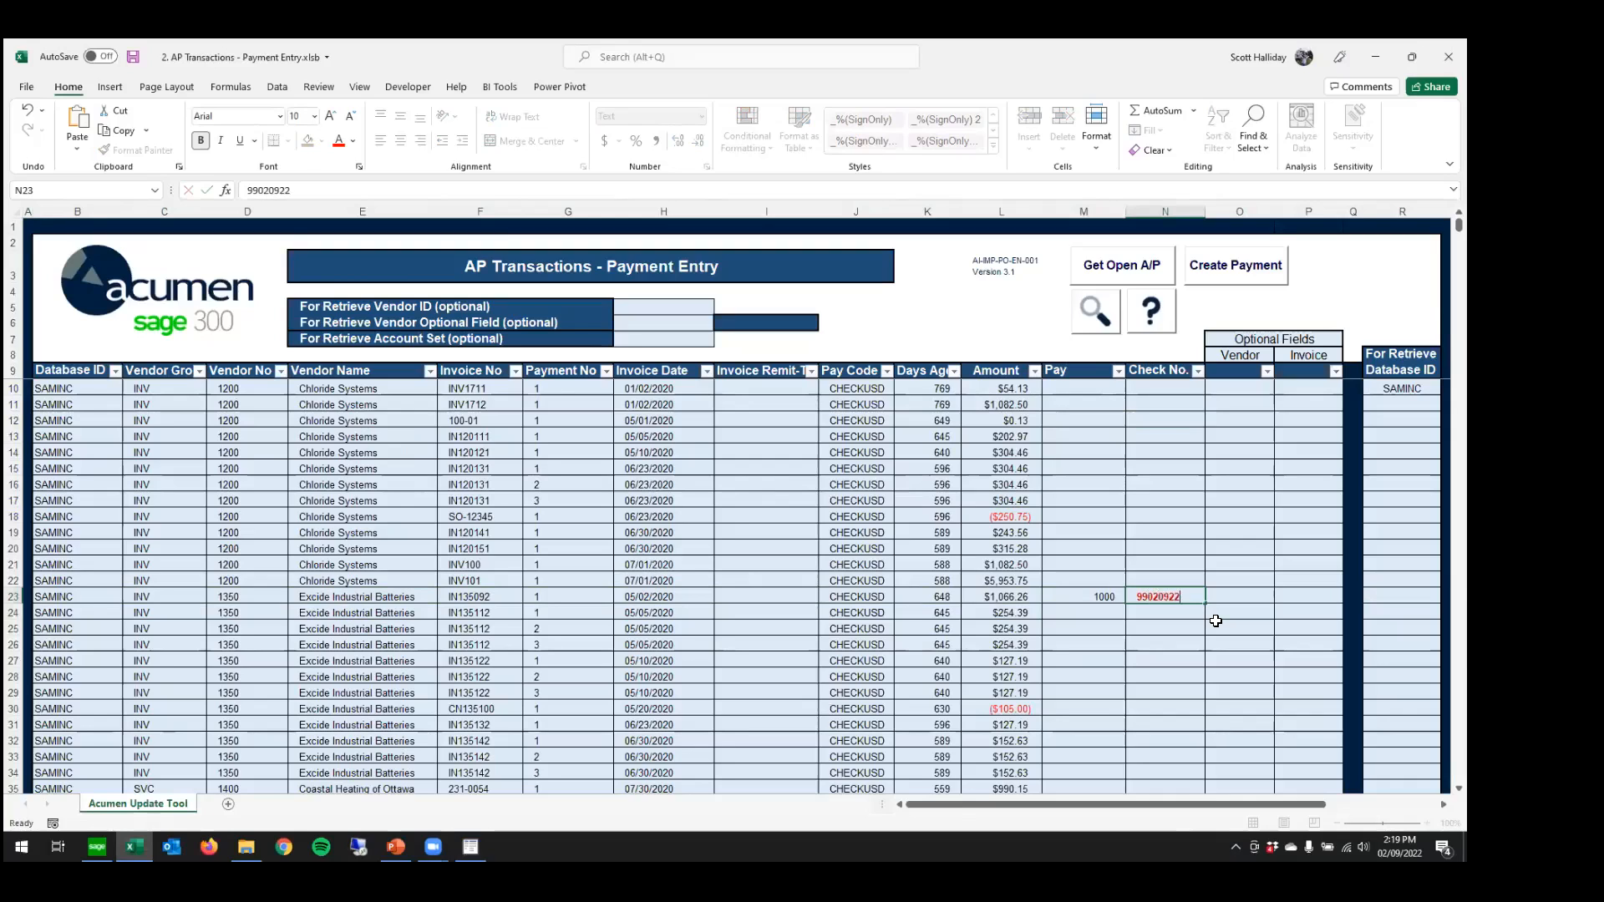
pyautogui.press('Return')
pyautogui.click(1094, 597)
pyautogui.click(1140, 599)
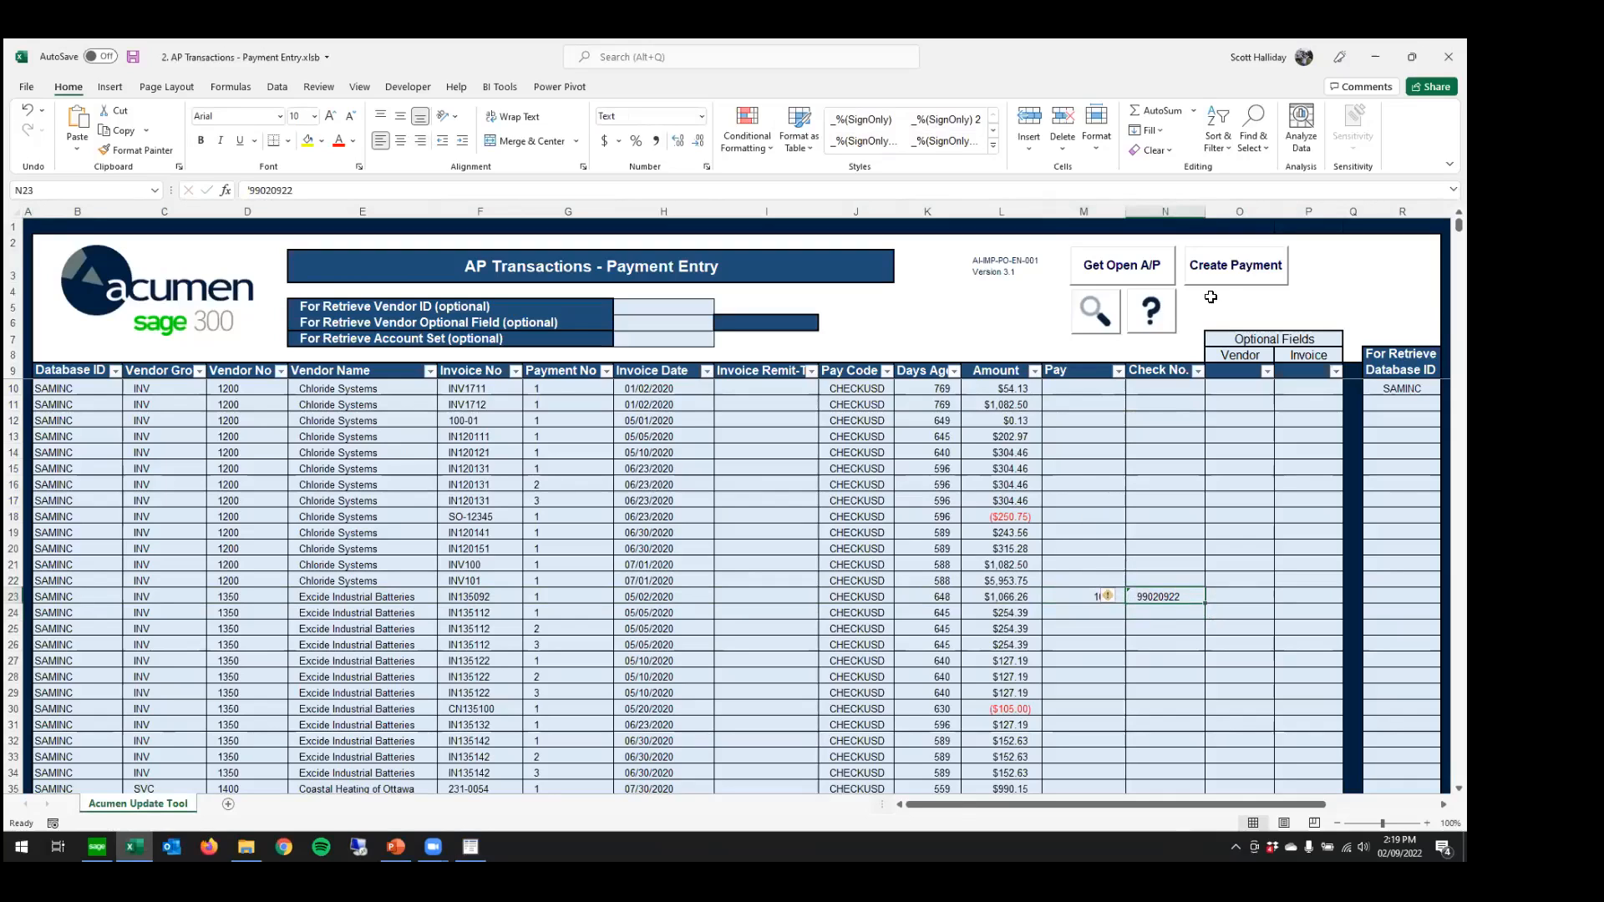
pyautogui.click(1226, 274)
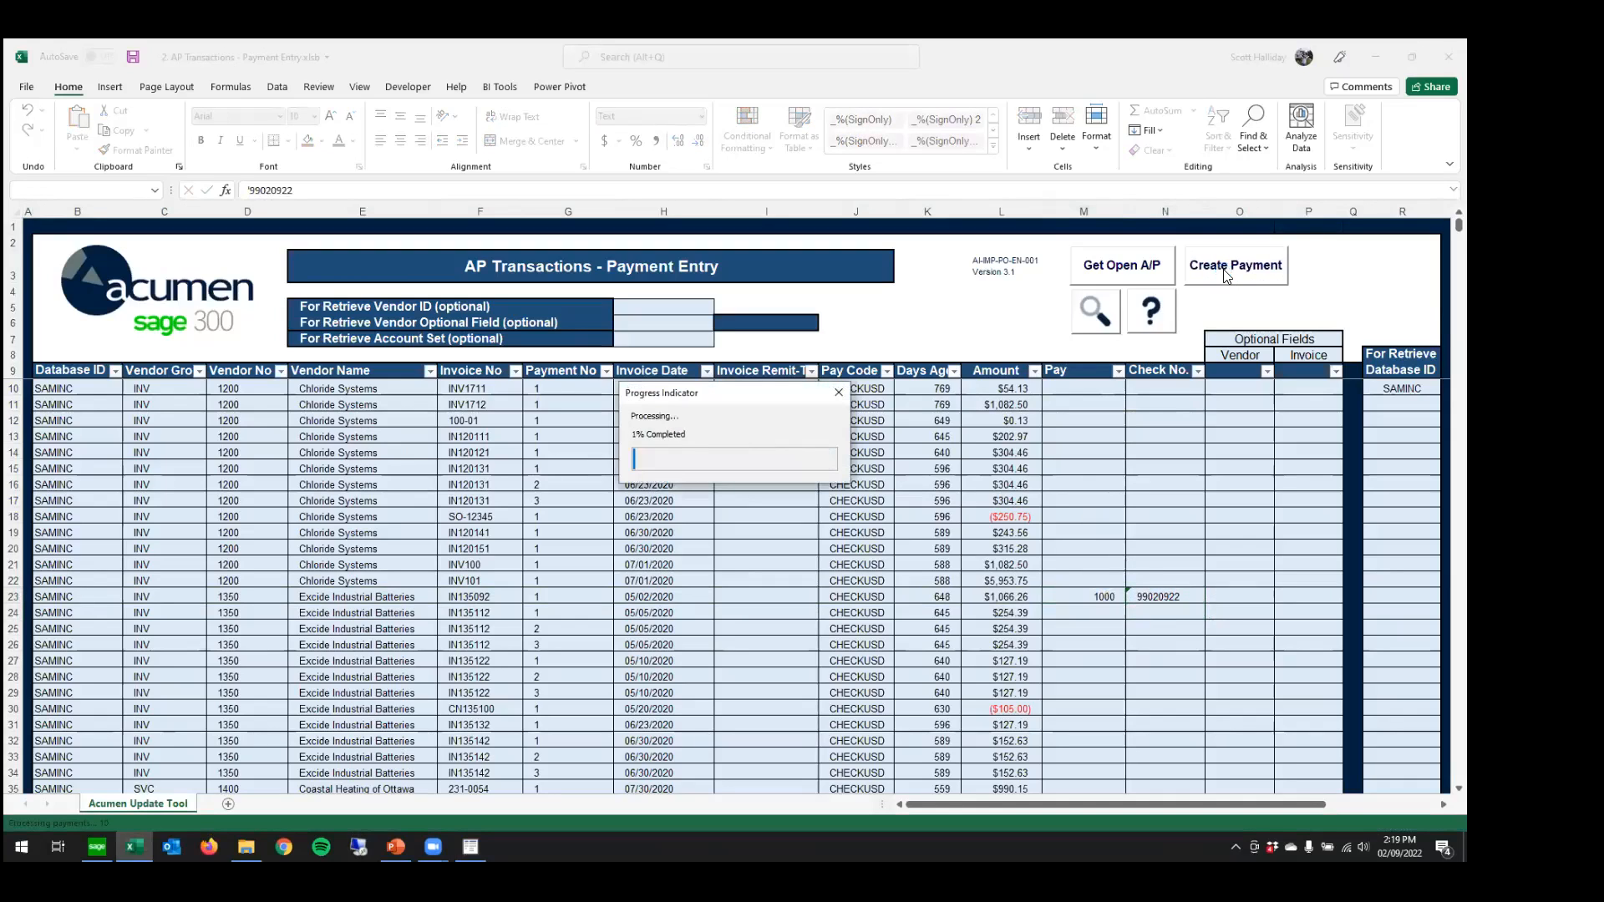
pyautogui.click(794, 490)
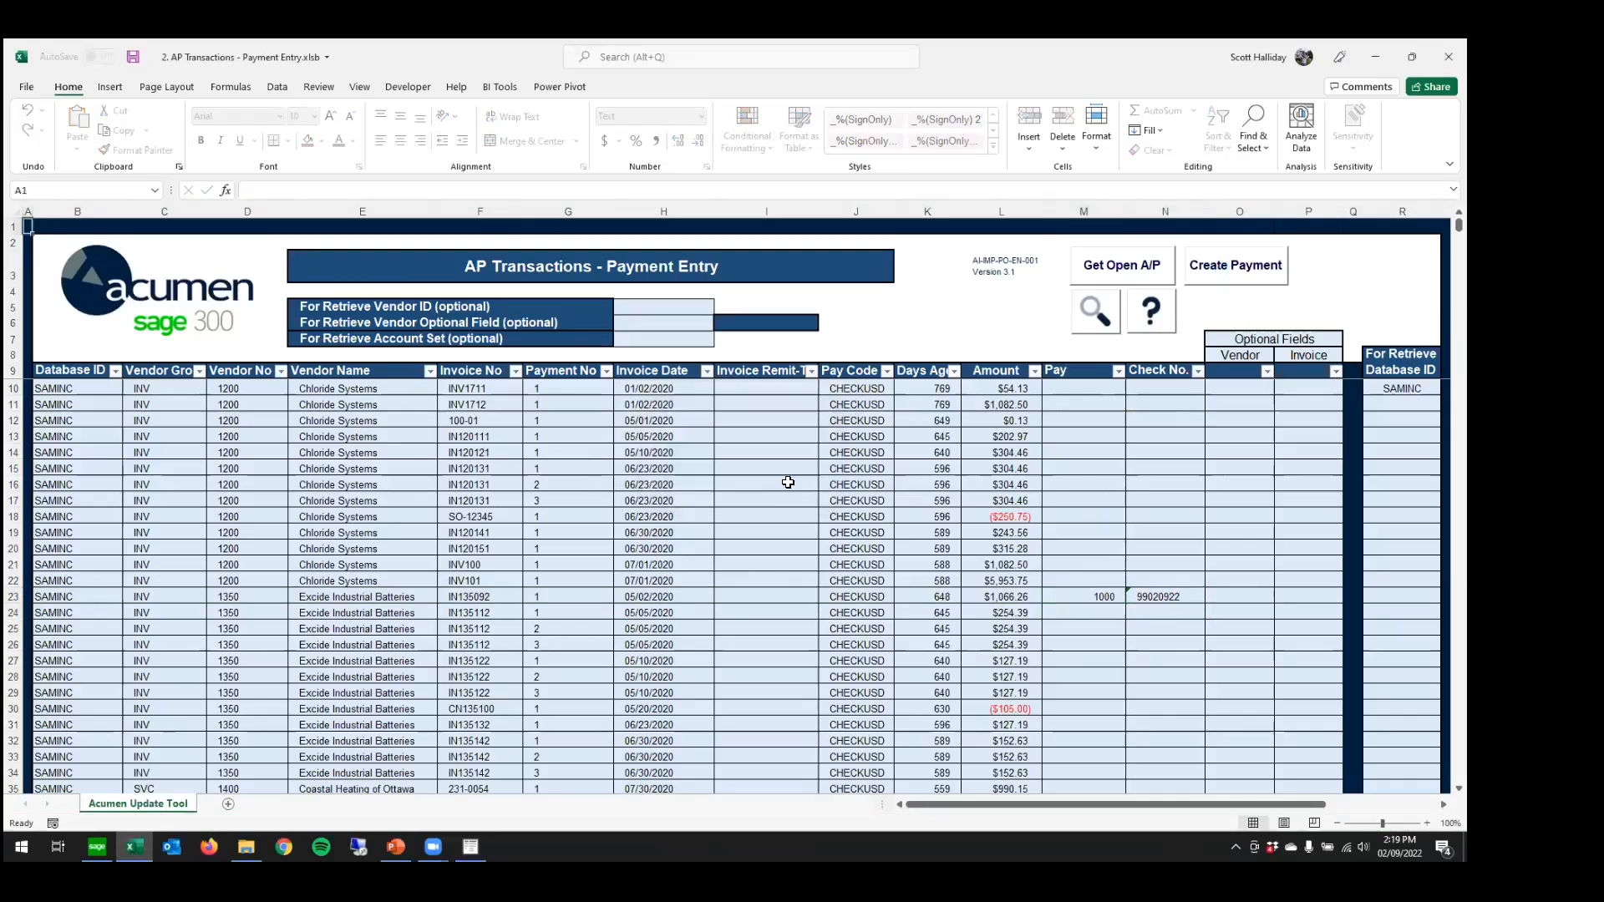
# - Refresh the A/P Payment Batch List, examine the payment entry in batch 69, and close the entry
pyautogui.click(890, 750)
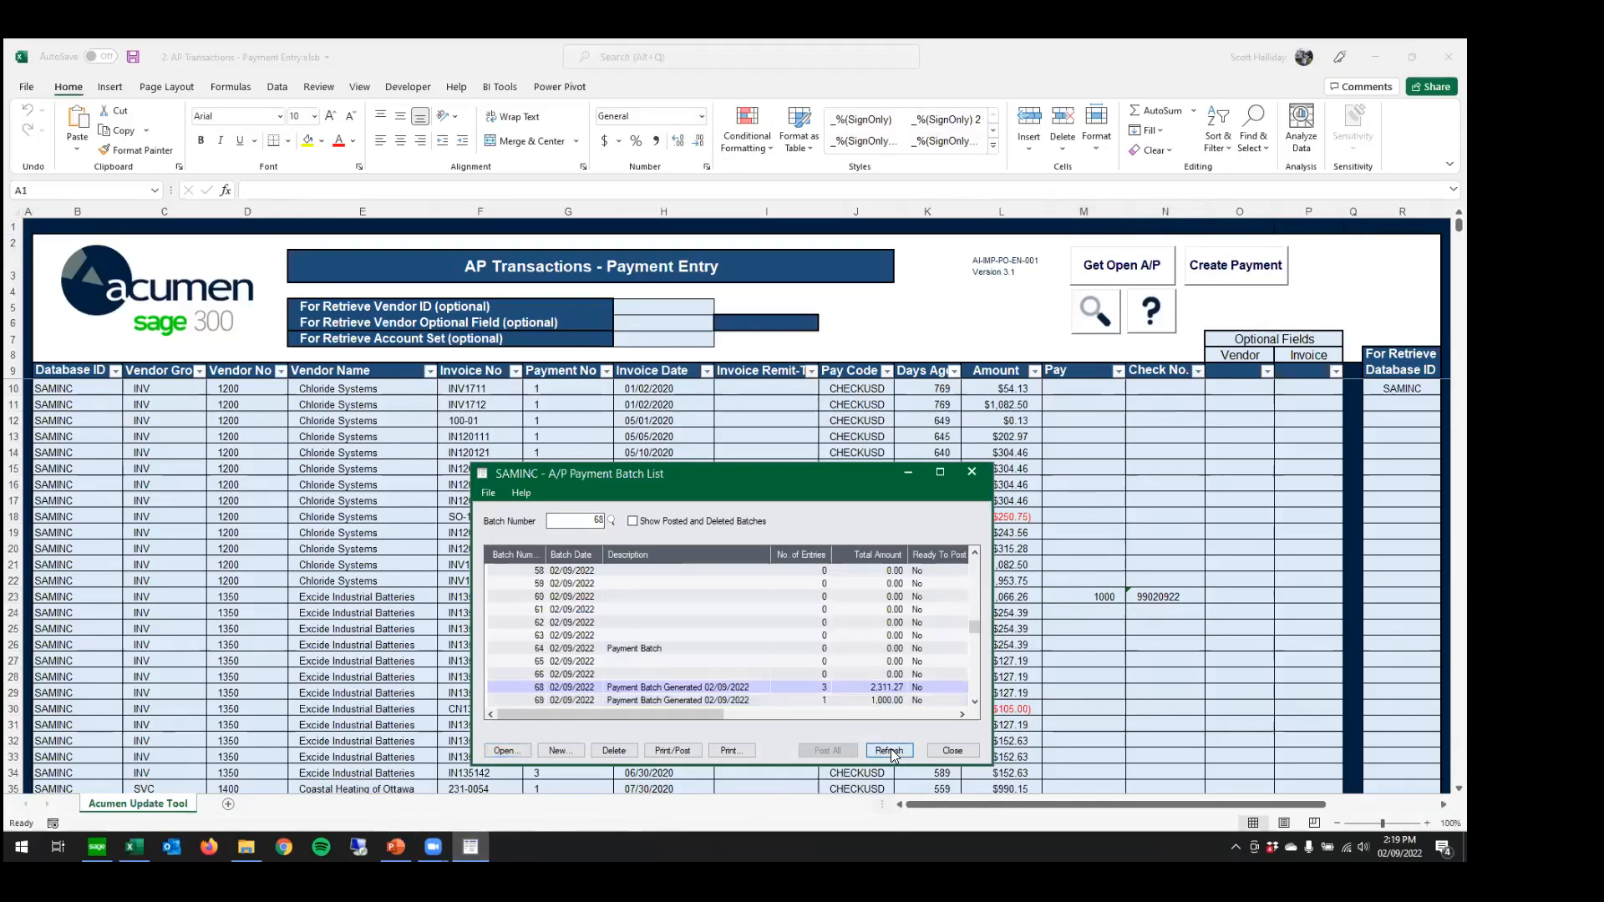
pyautogui.doubleClick(713, 698)
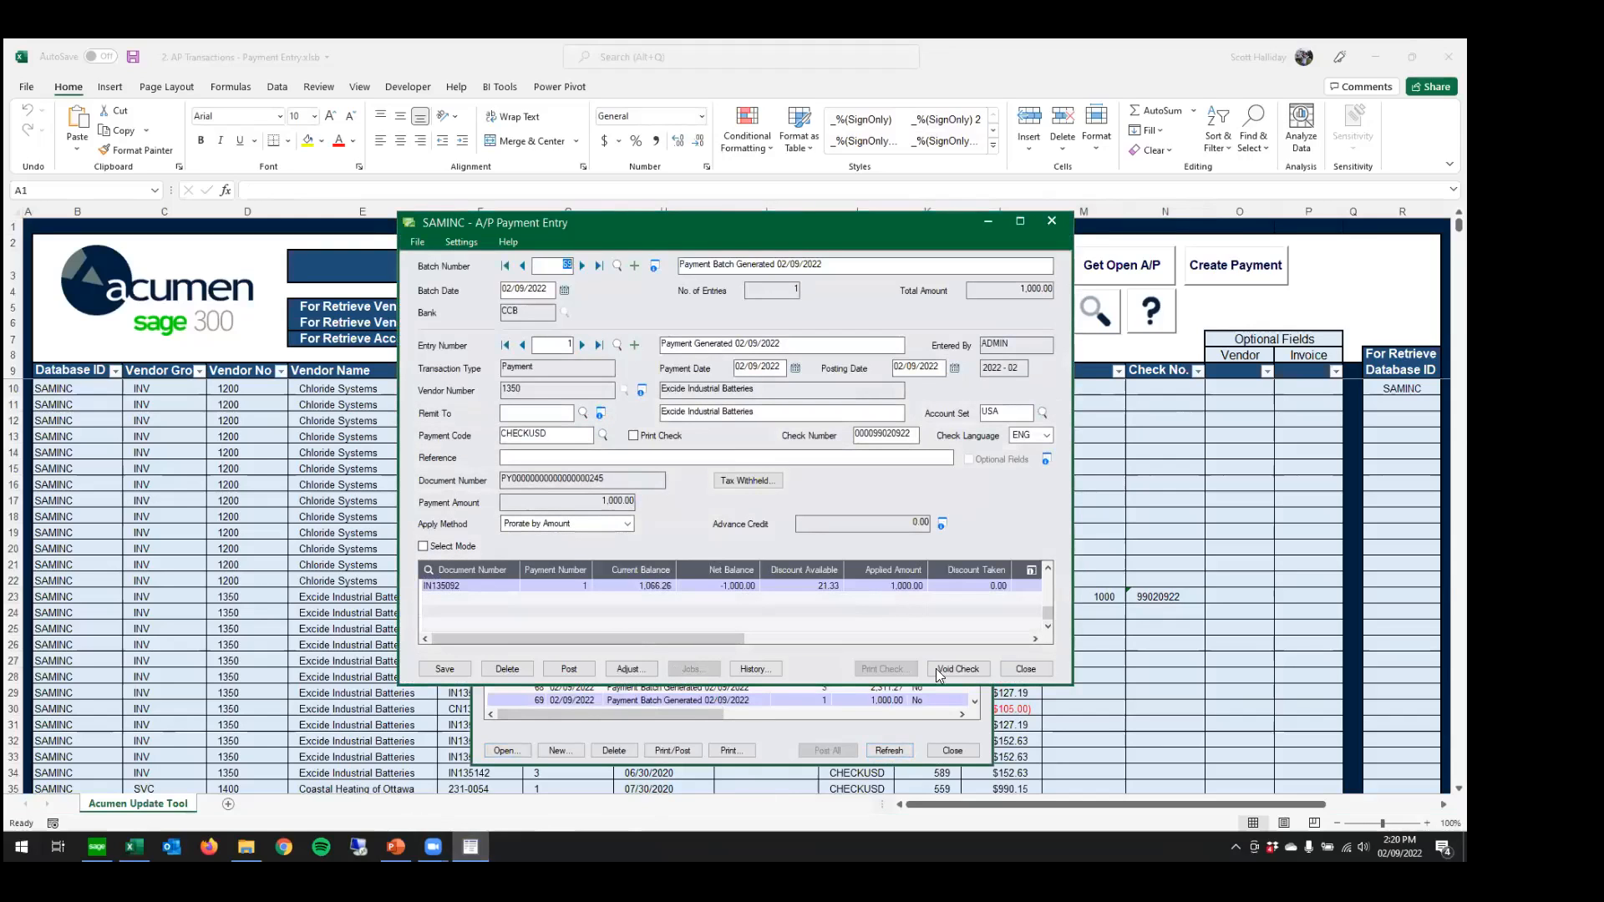
pyautogui.click(1026, 668)
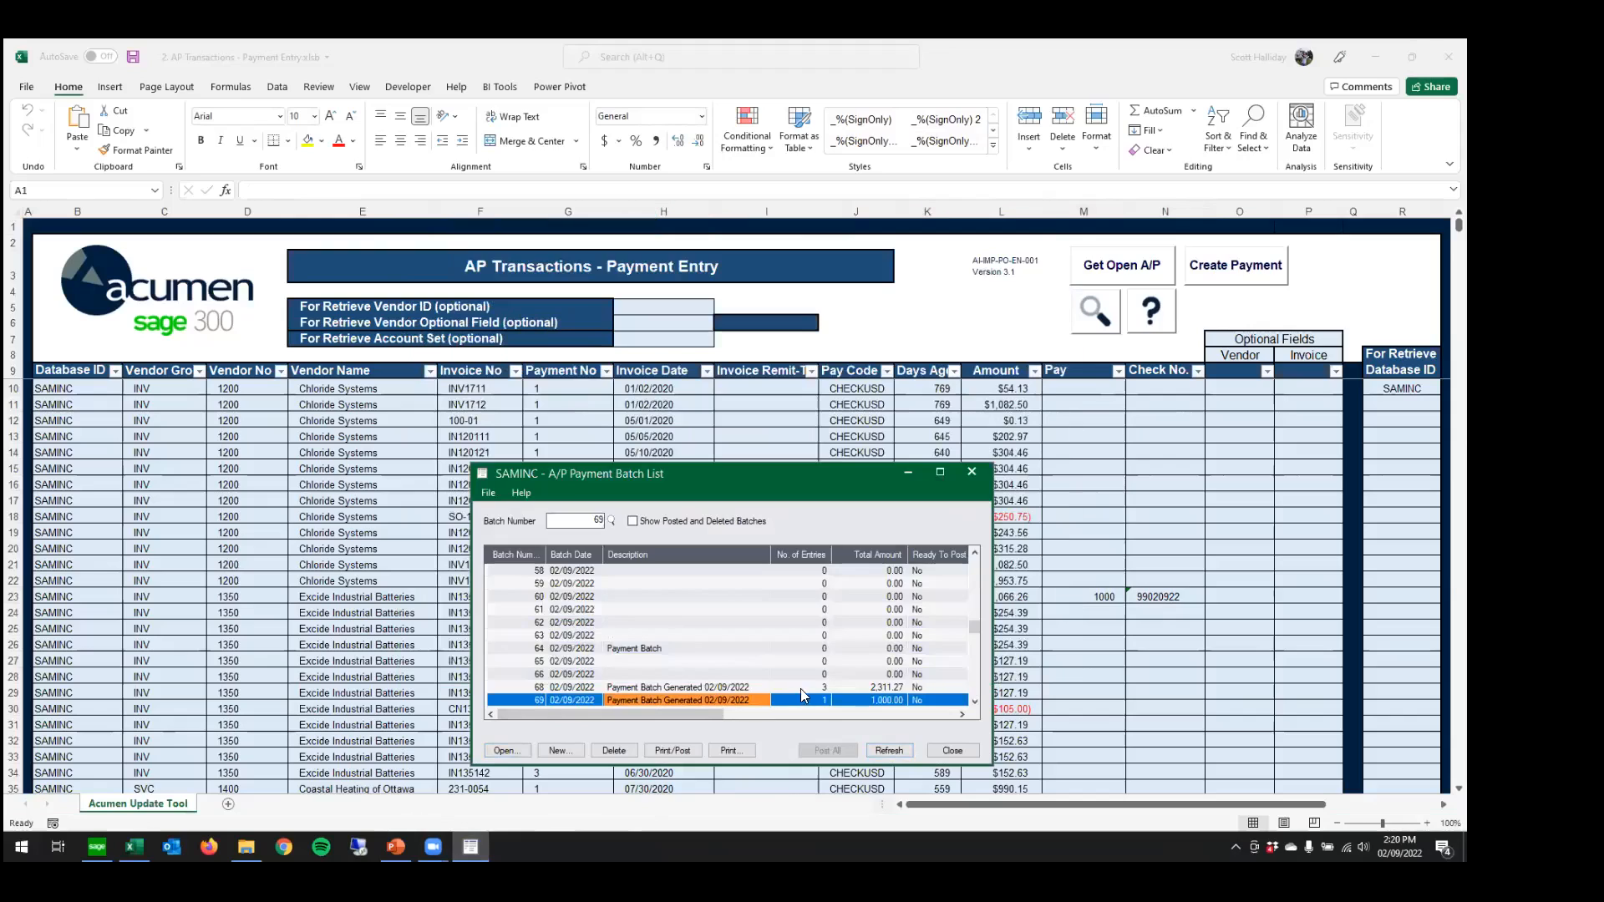
# - Clear the Pay amount and check number for invoice IN135092 in the worksheet
pyautogui.click(1085, 585)
pyautogui.moveTo(1084, 590); pyautogui.dragTo(1153, 593)
pyautogui.press('Delete')
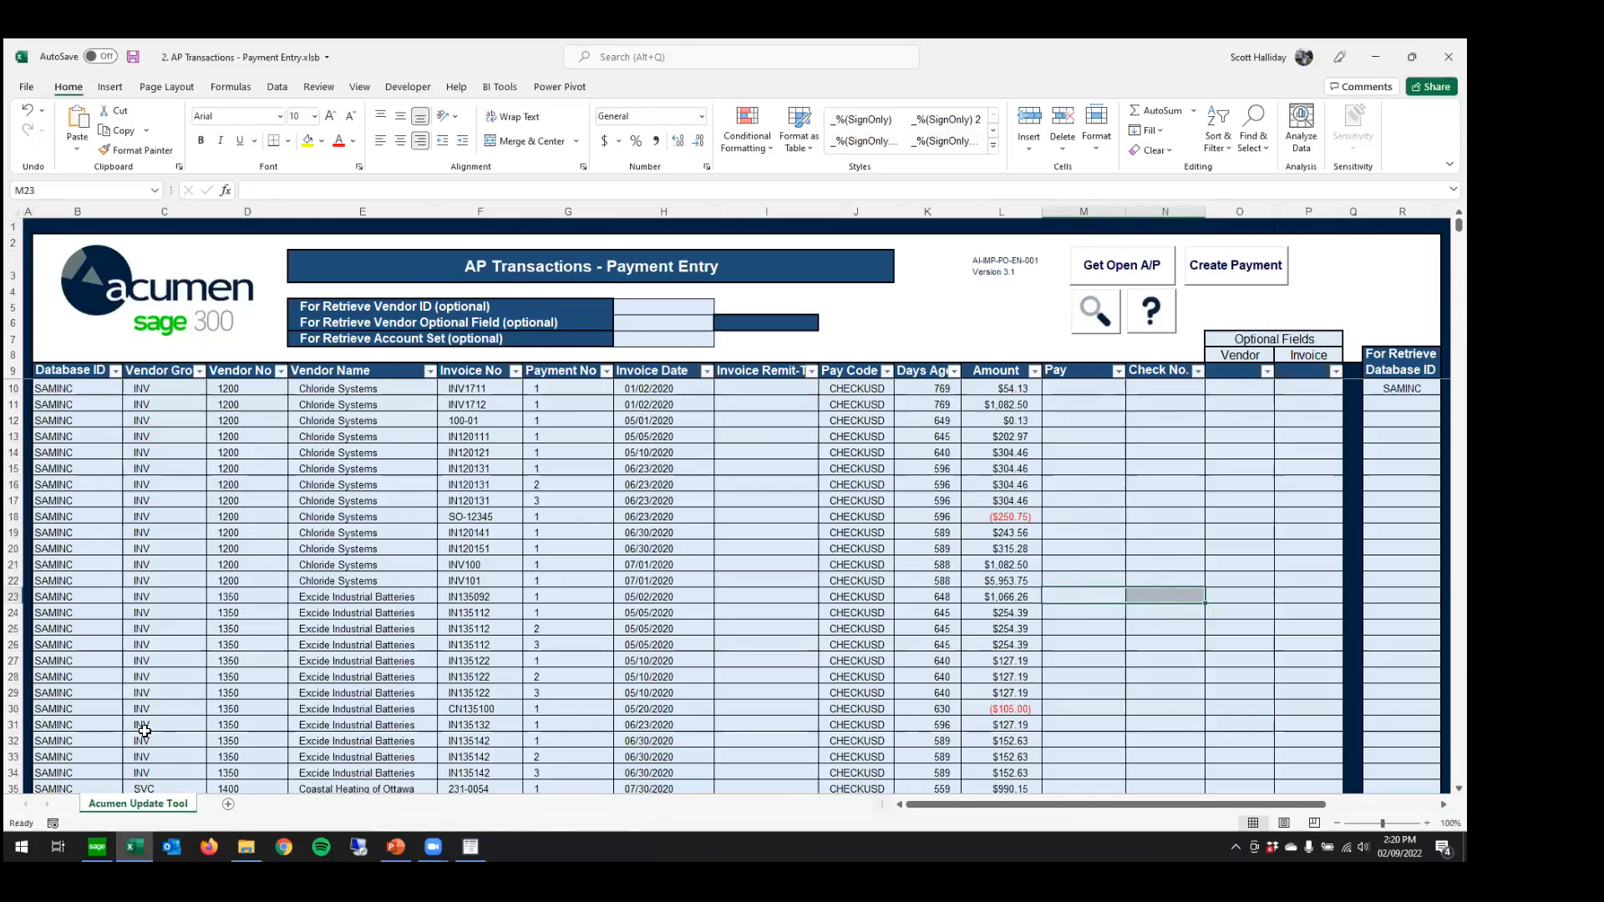
# - Switch to Sage 300, examine the values of the PAYER optional field under Common Services, and close the Optional Fields window
pyautogui.click(97, 847)
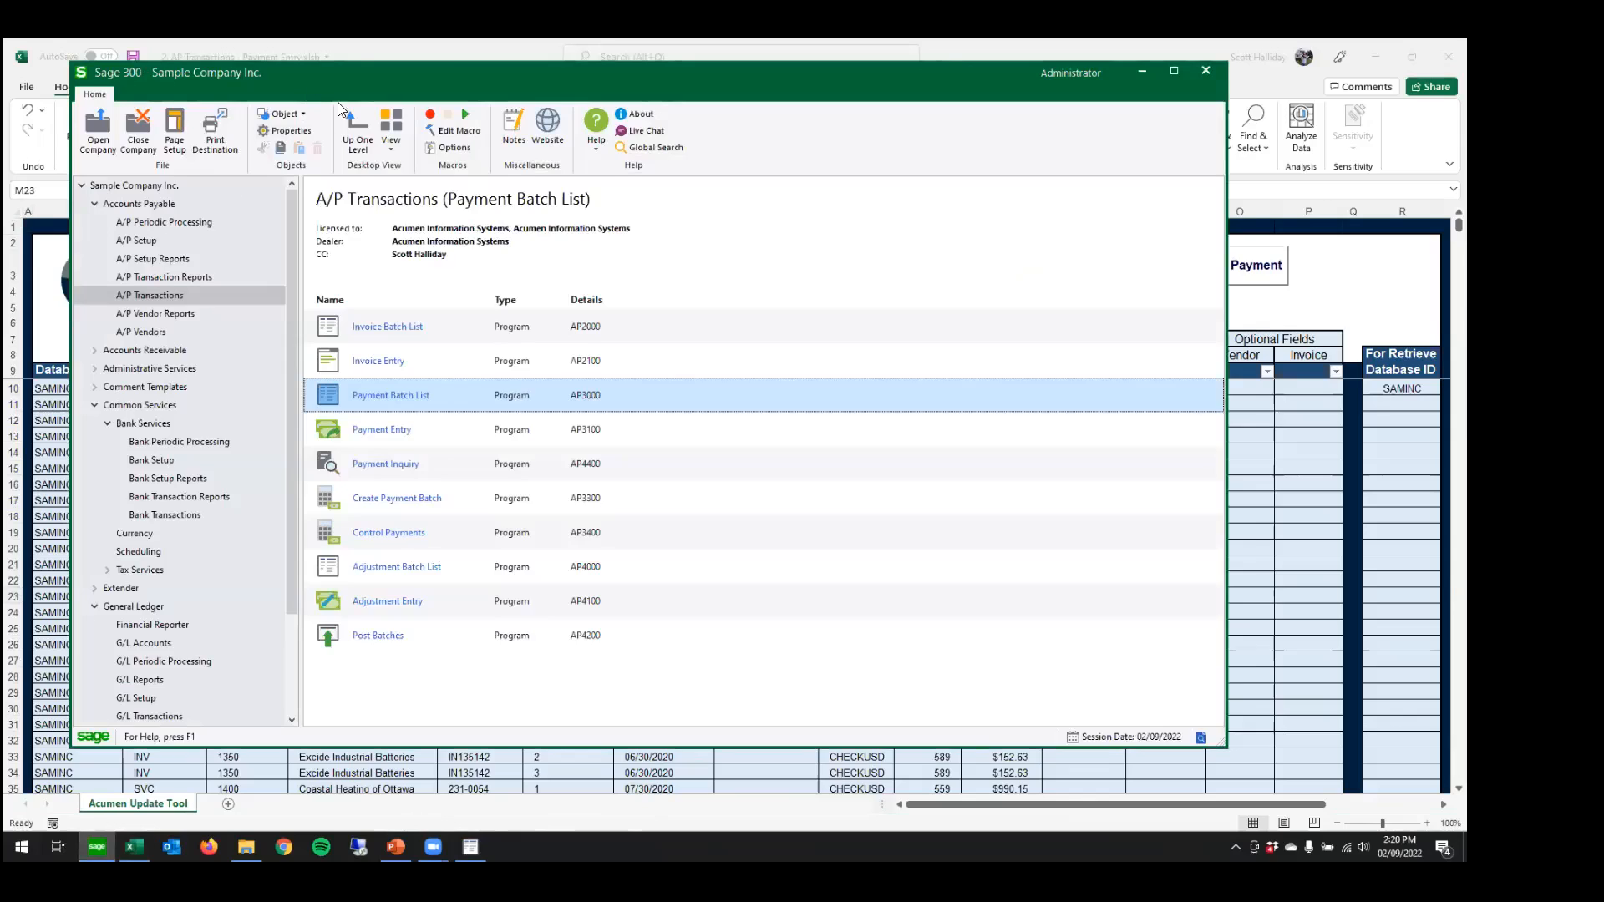
pyautogui.moveTo(314, 77); pyautogui.dragTo(337, 100)
pyautogui.click(155, 430)
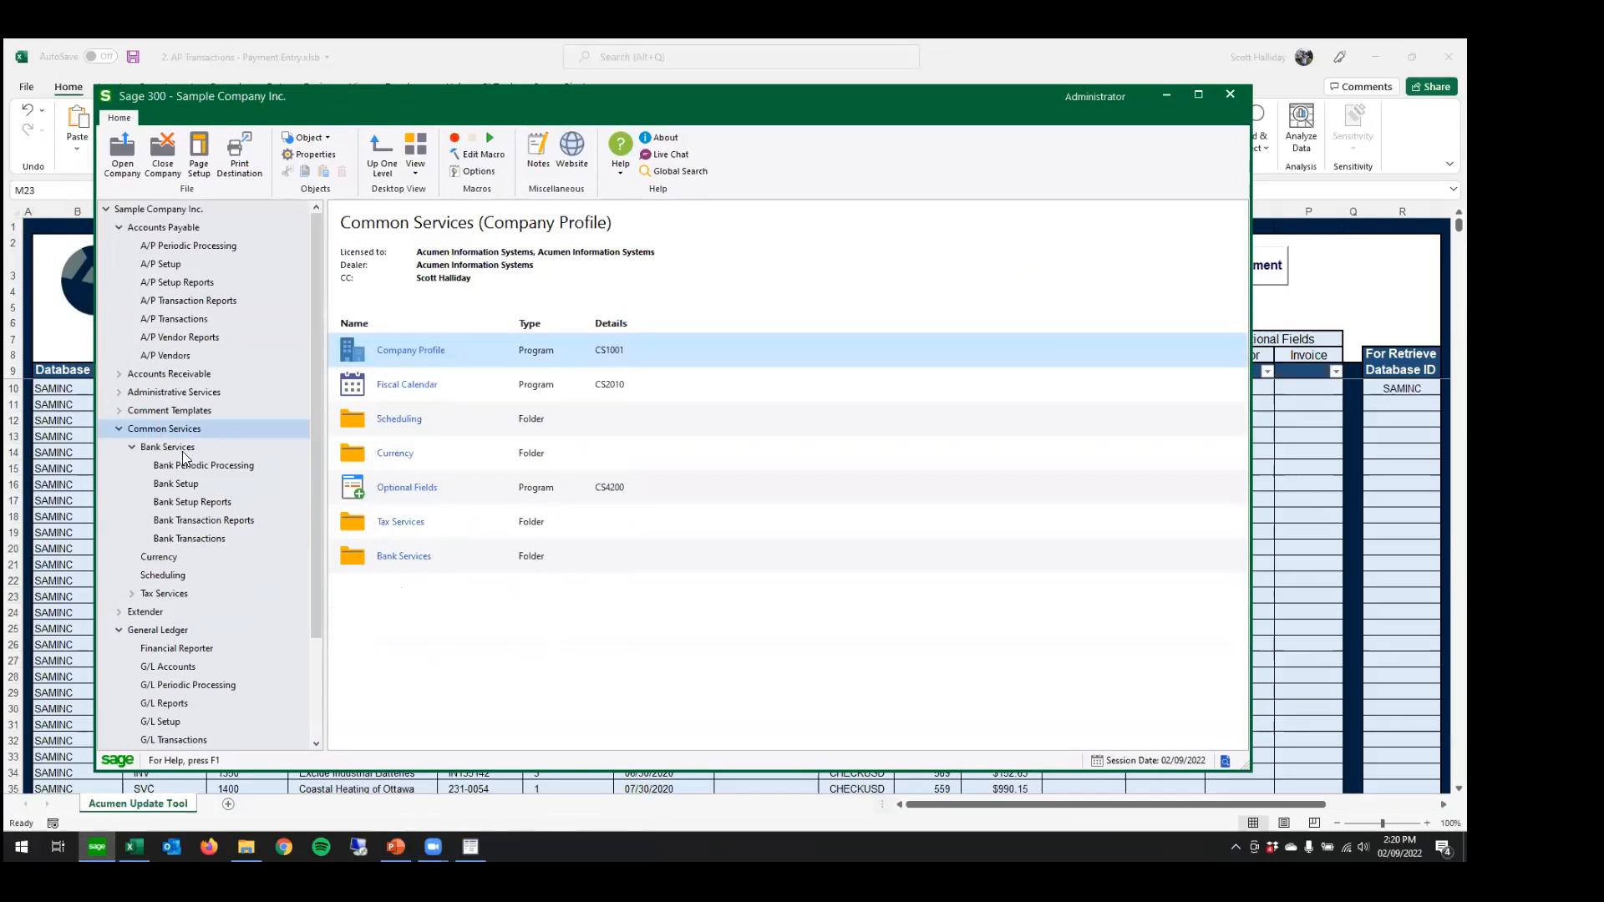
pyautogui.click(401, 493)
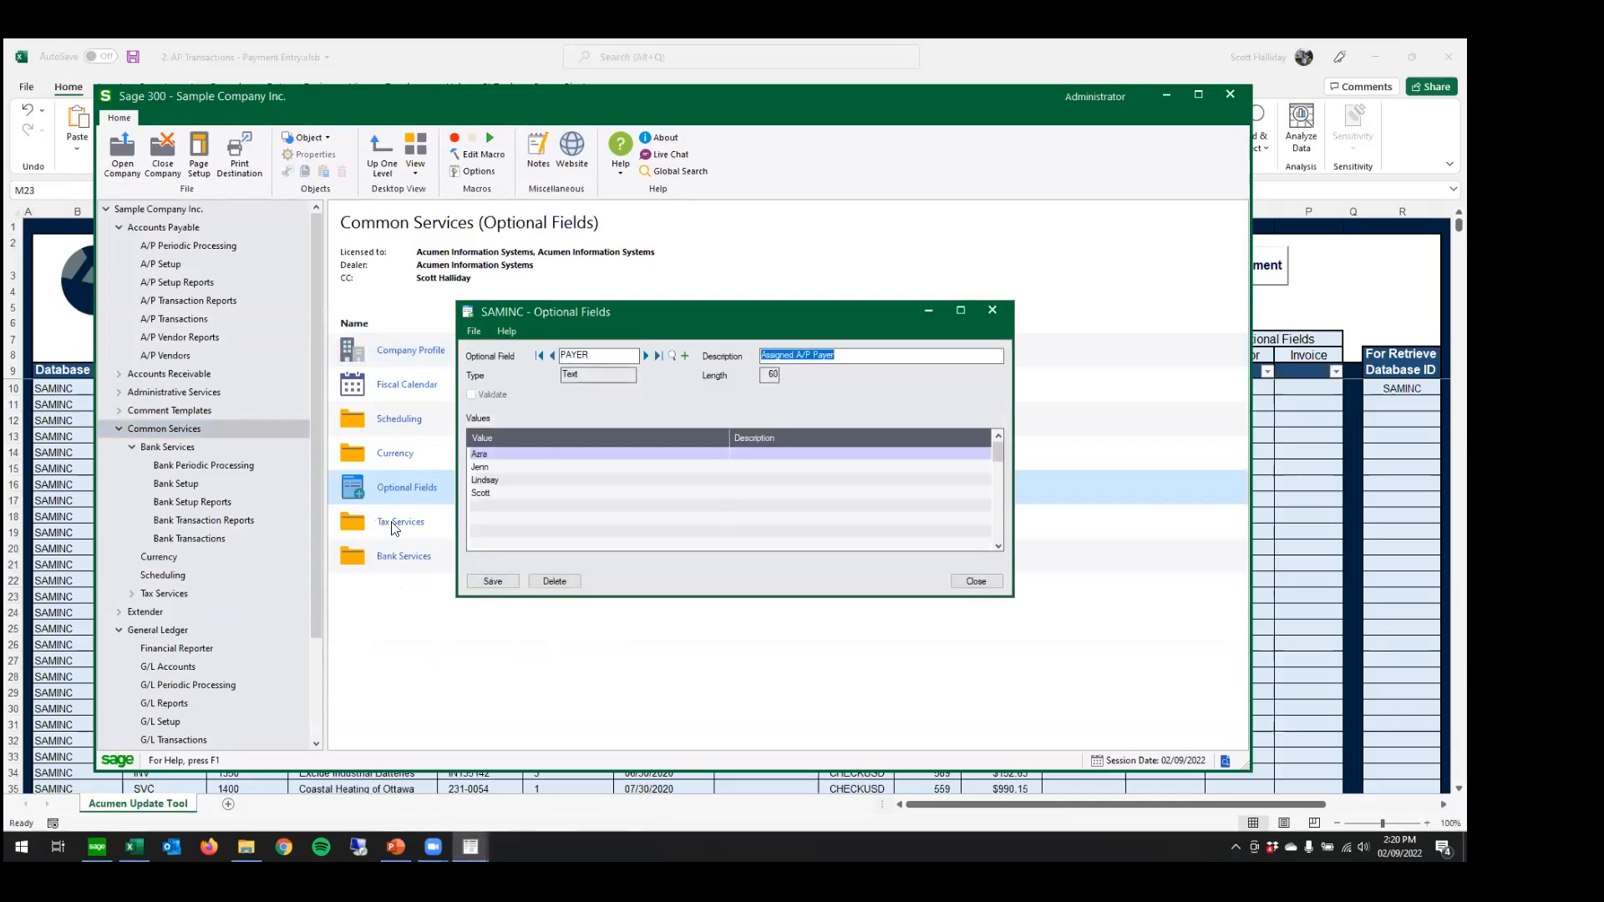
pyautogui.click(515, 454)
pyautogui.click(513, 466)
pyautogui.click(514, 480)
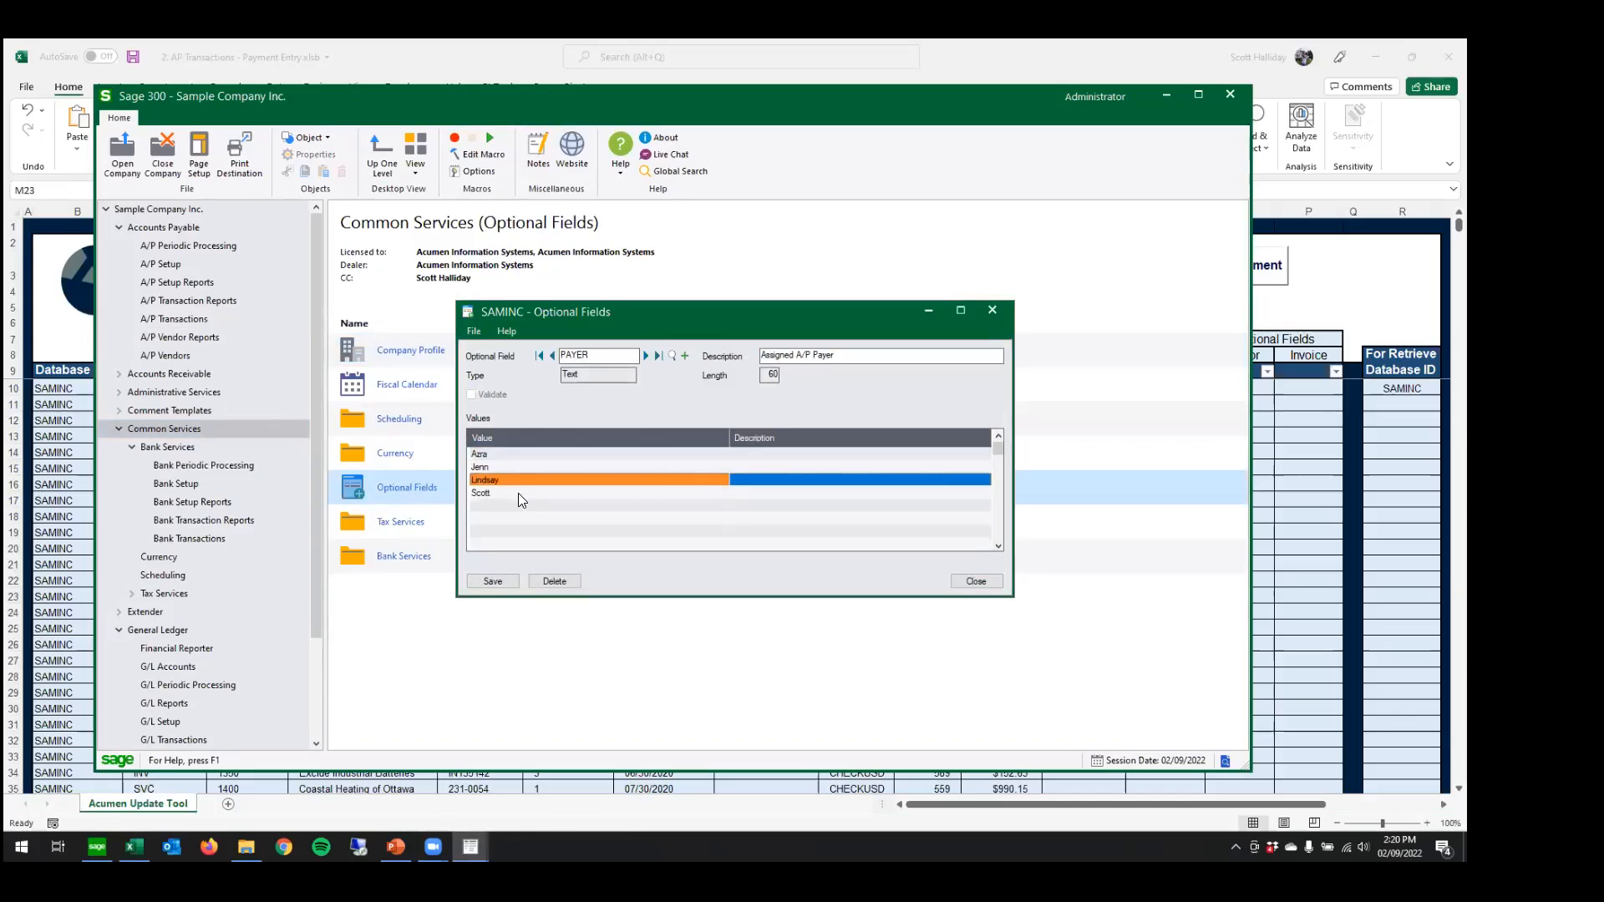
pyautogui.click(517, 493)
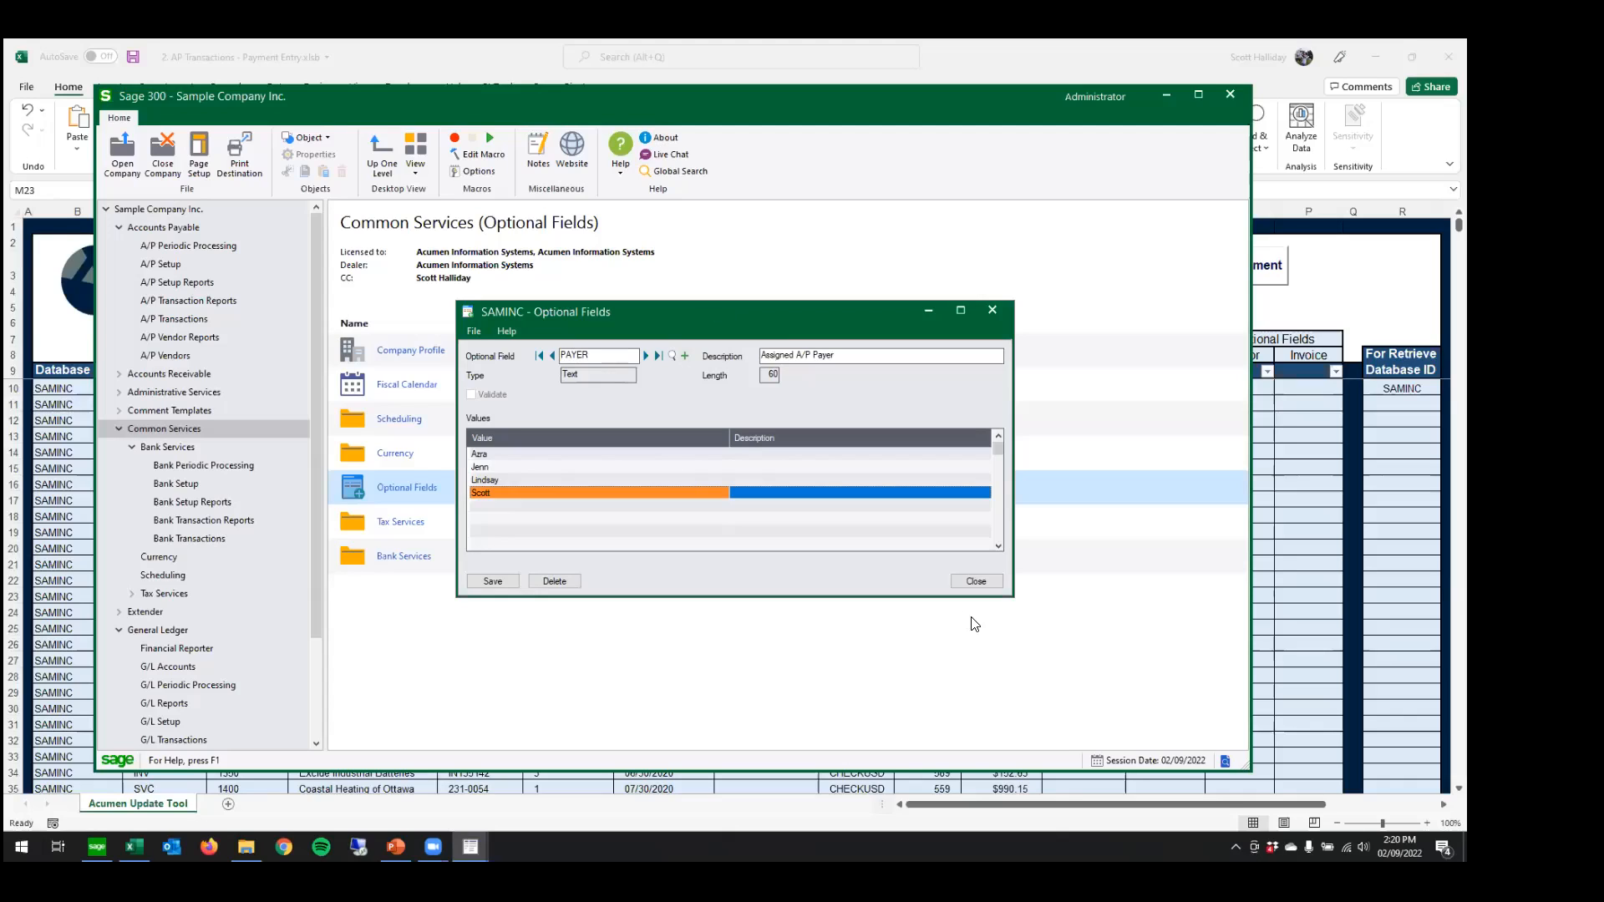
pyautogui.click(976, 581)
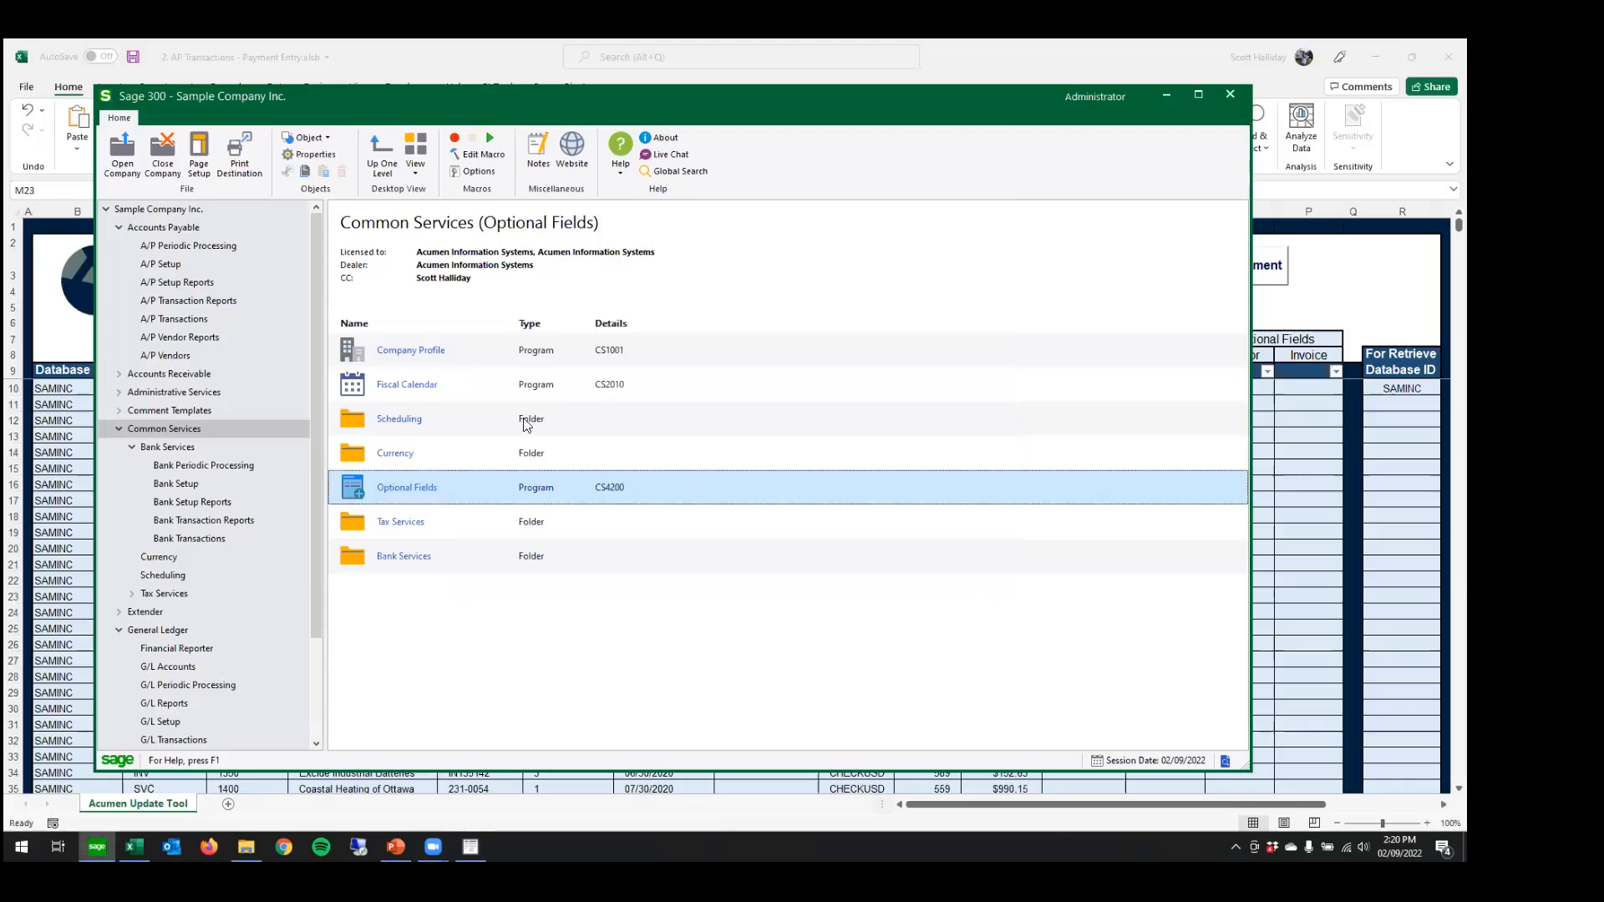
# - Examine the PAYER row among the A/P Setup optional fields for Vendors and Vendor Groups, and close the window
pyautogui.click(166, 266)
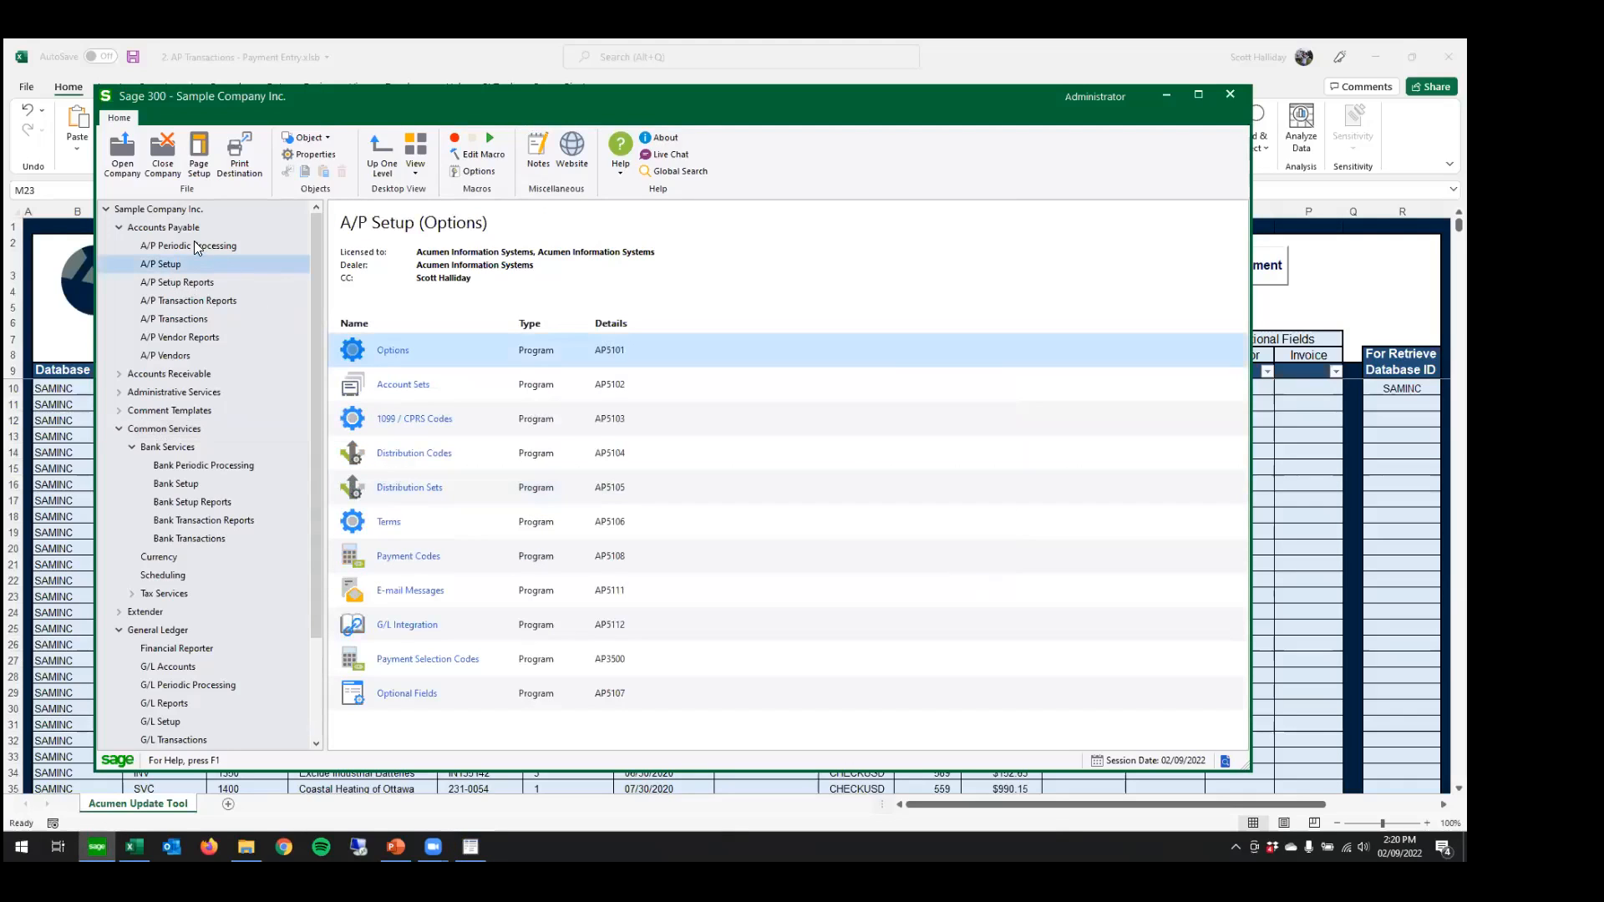
pyautogui.doubleClick(437, 700)
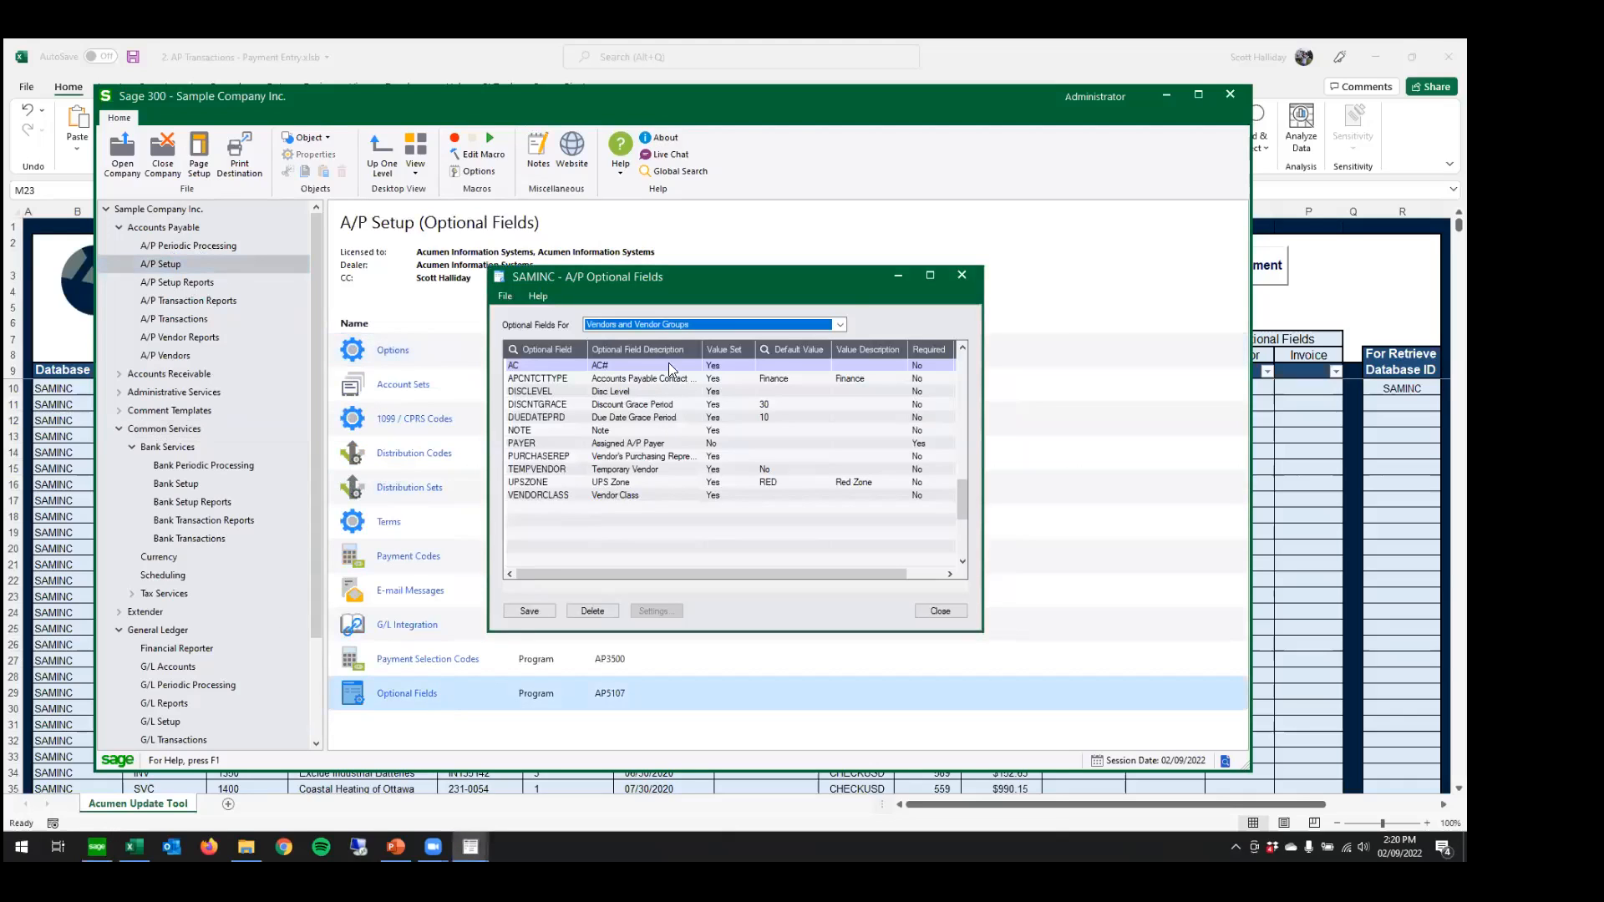
pyautogui.click(539, 443)
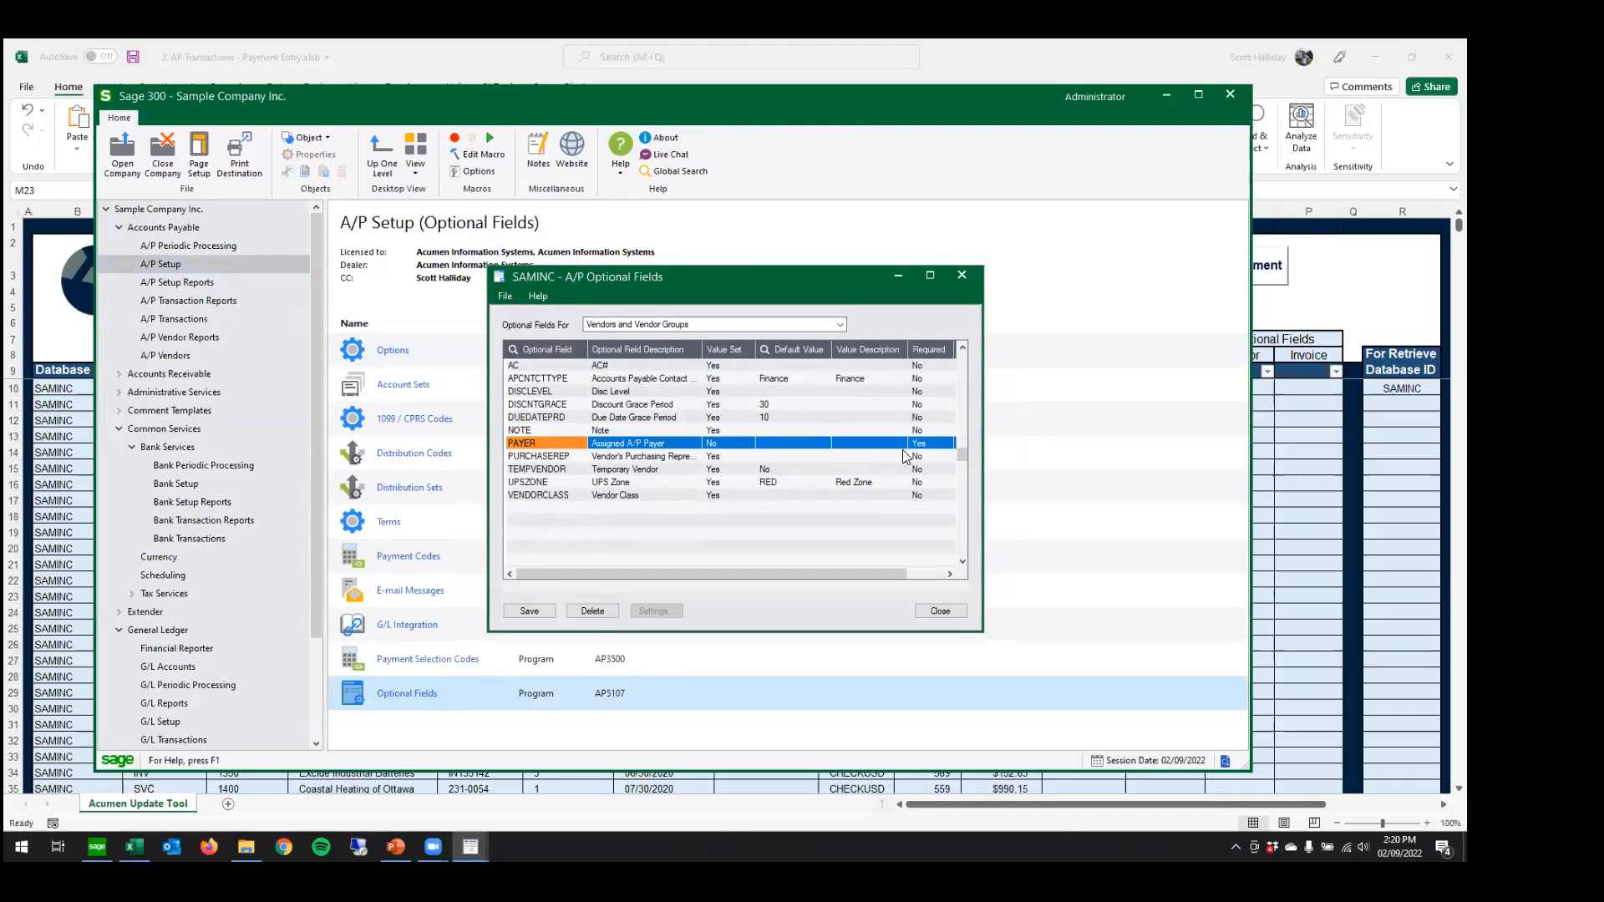
pyautogui.click(939, 611)
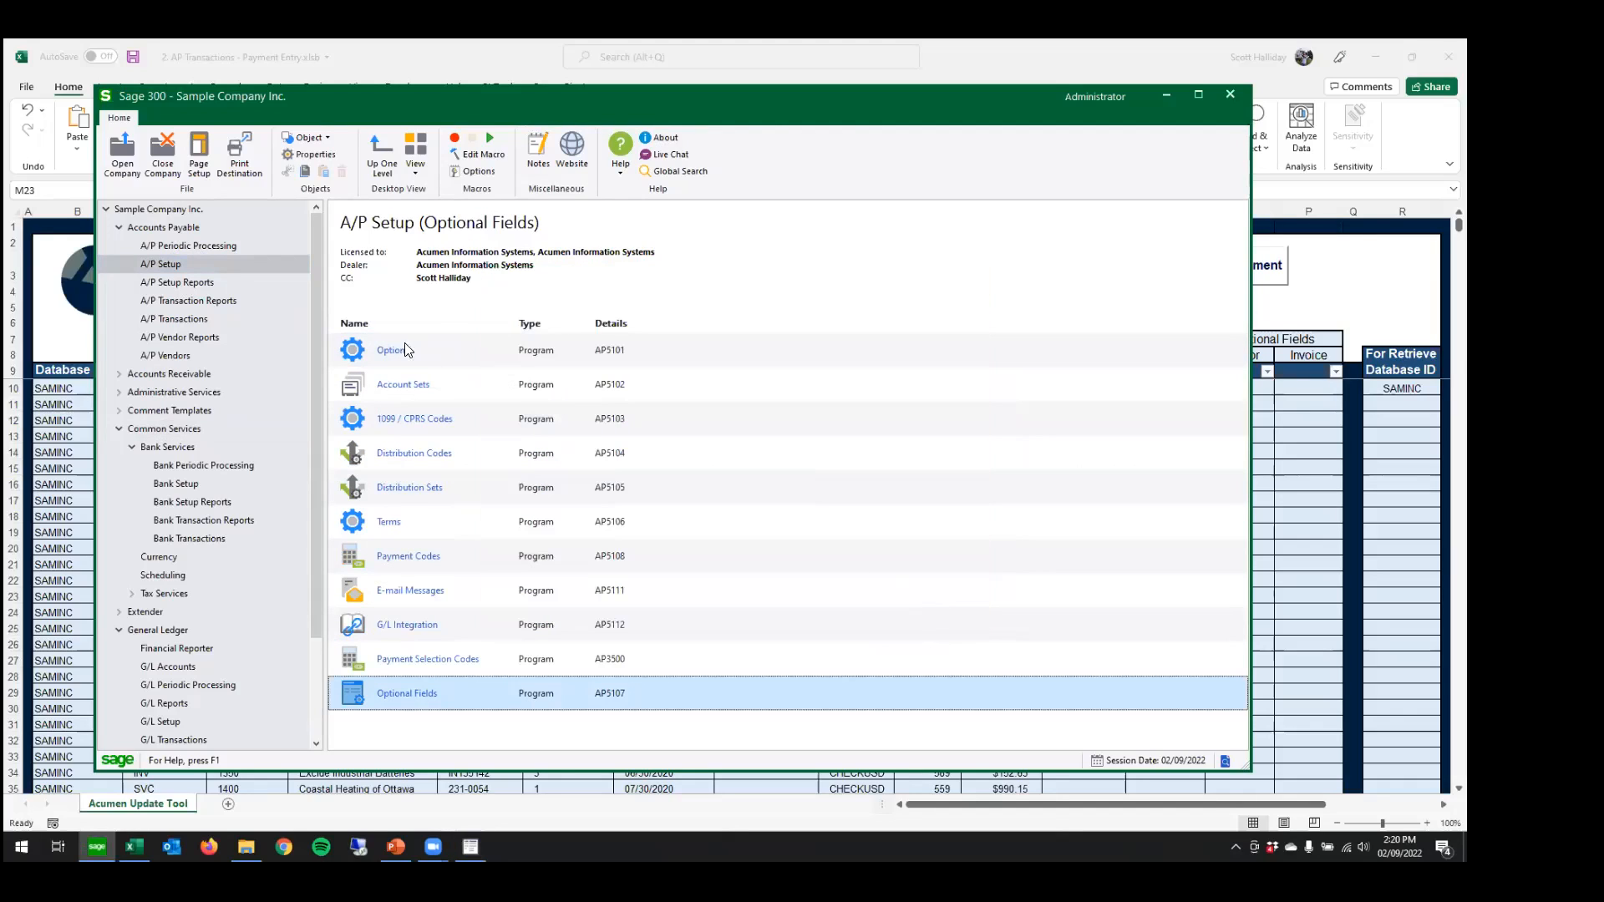
# - Examine the PAYER optional field and its selectable values on the A/P vendor record for Chloride Systems, and close the record
pyautogui.click(197, 356)
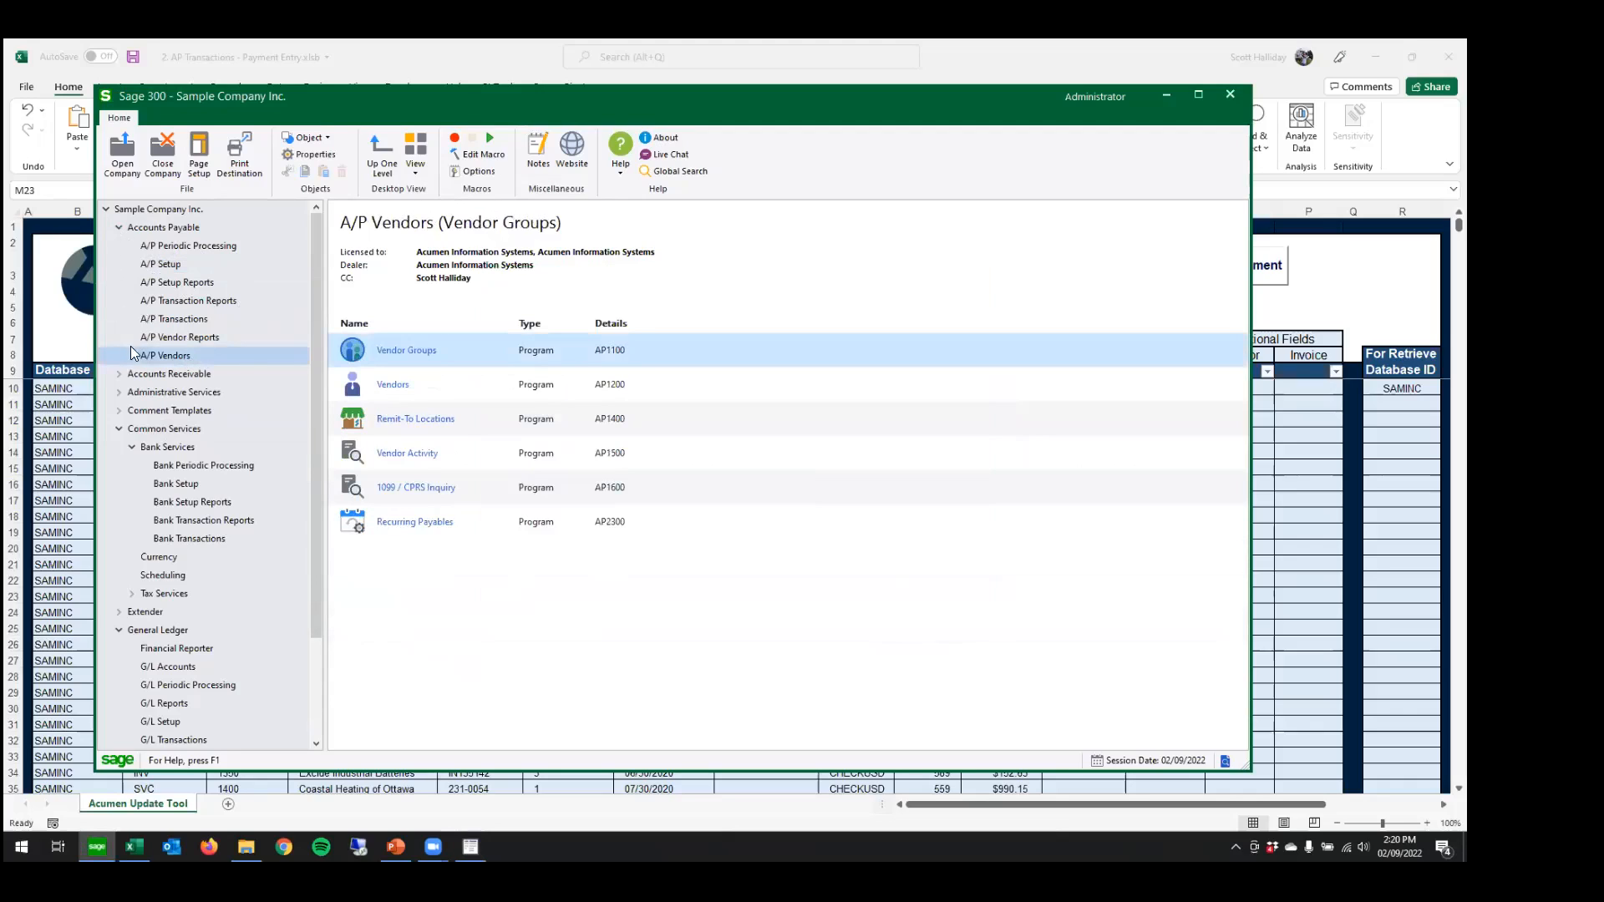
pyautogui.click(383, 388)
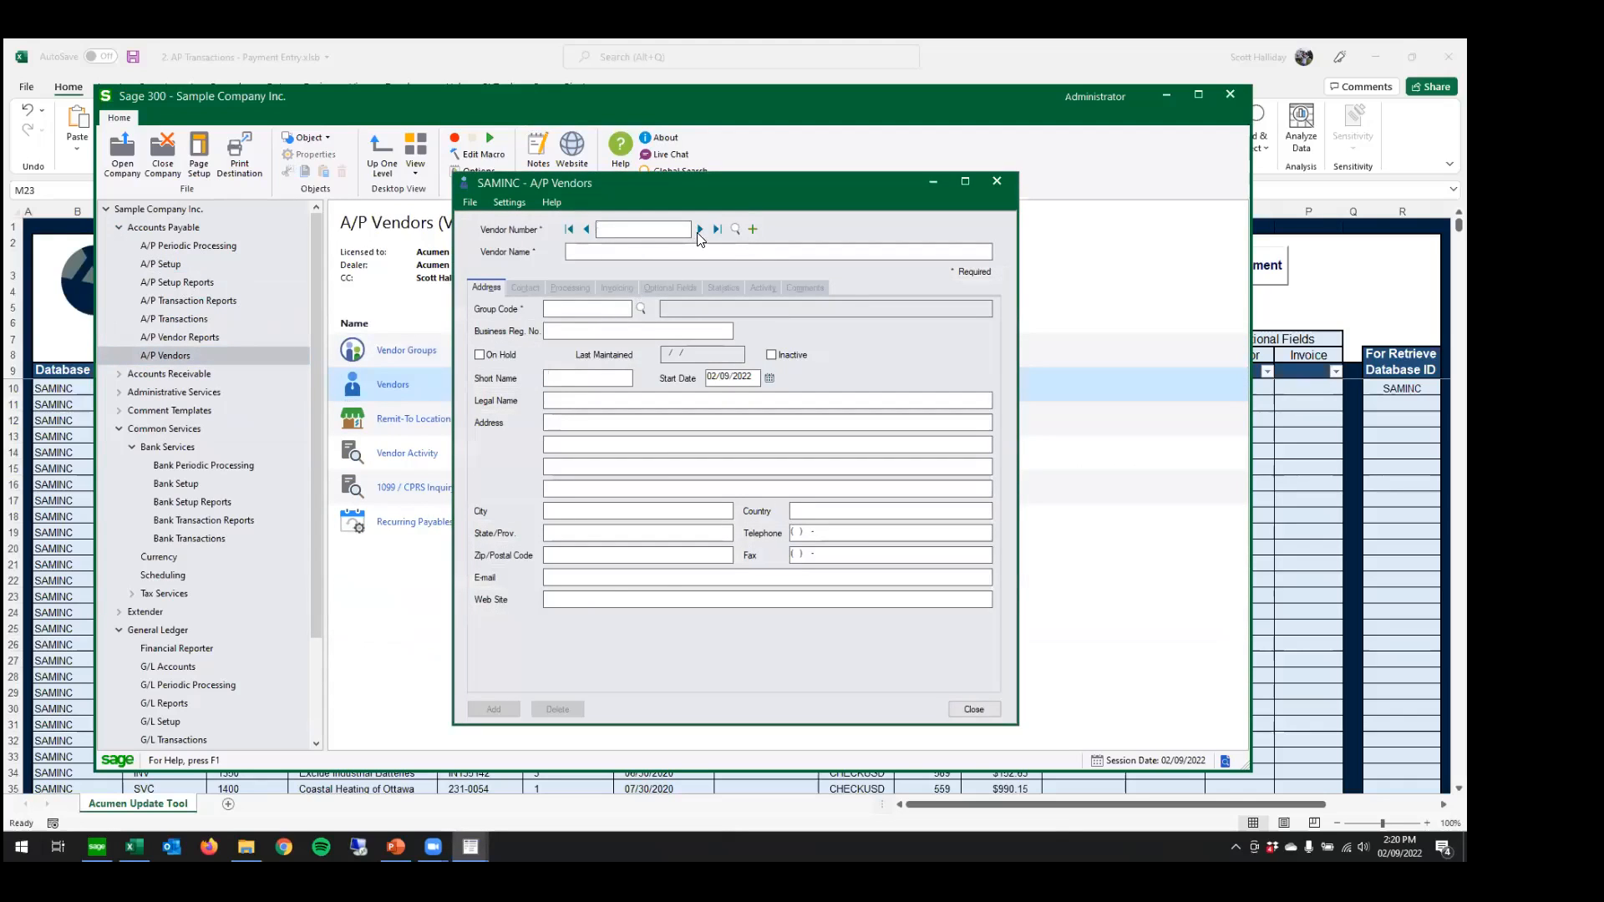
pyautogui.click(649, 289)
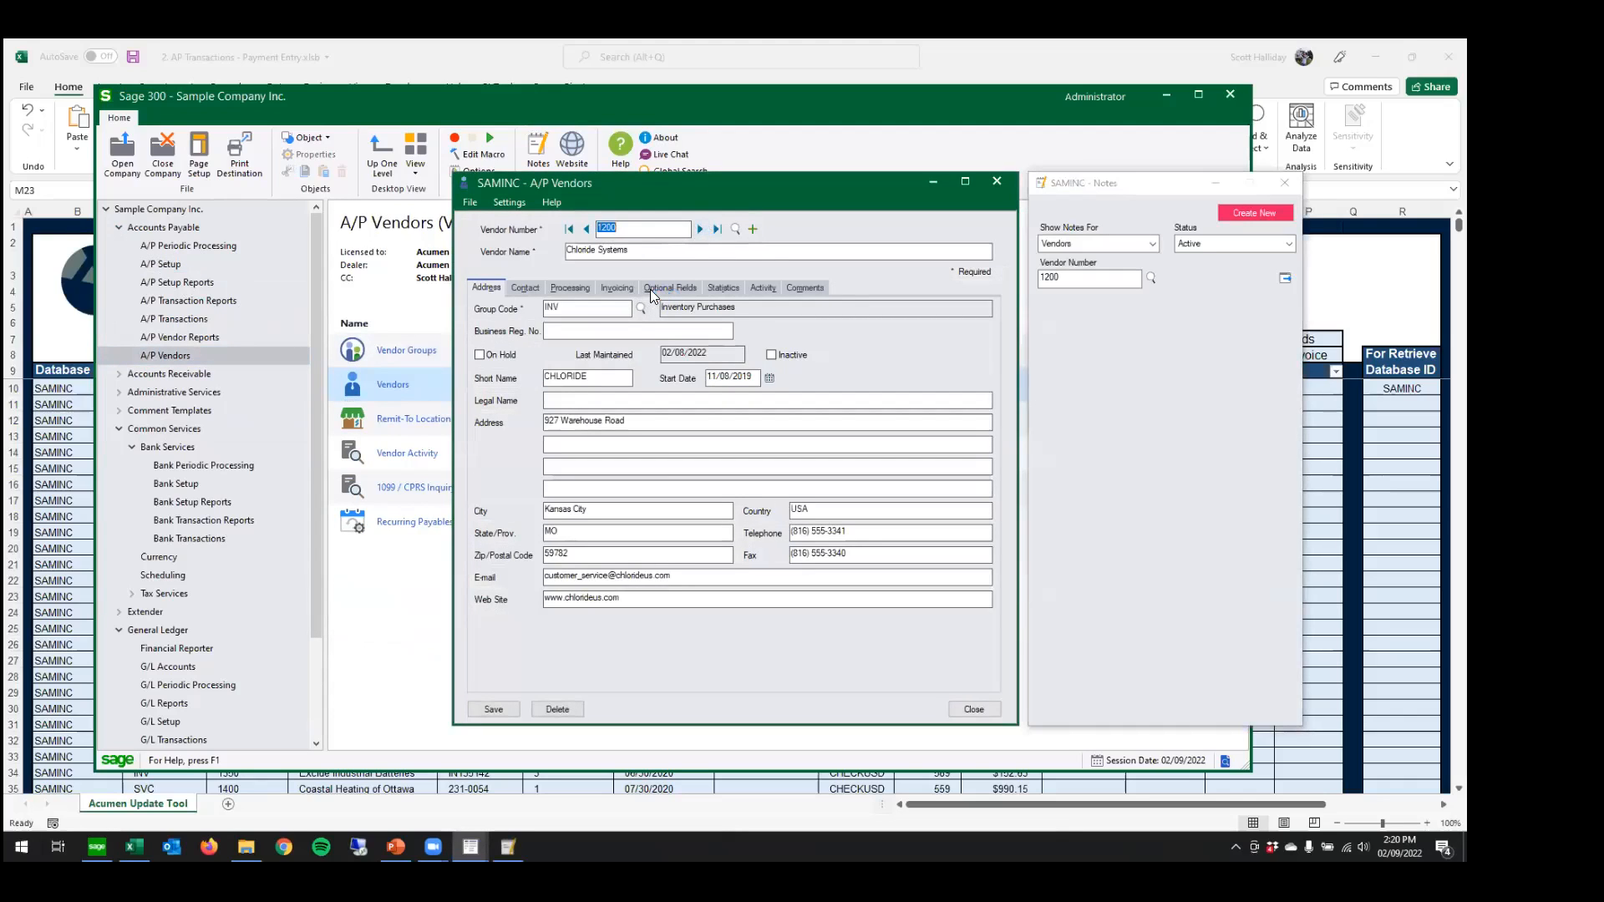
pyautogui.click(481, 411)
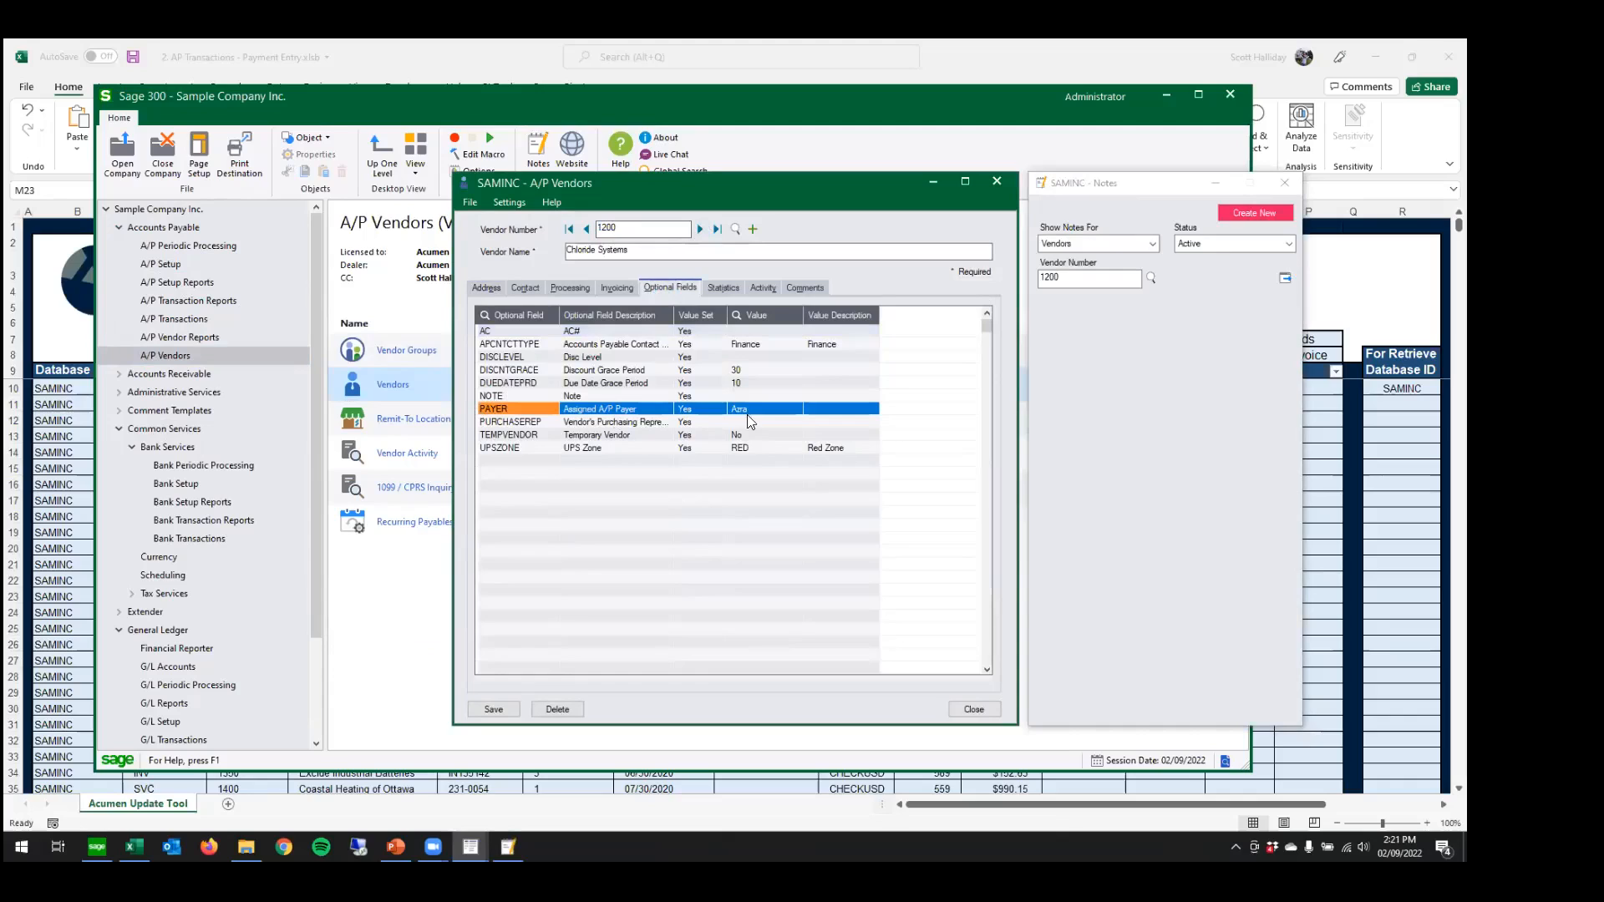
pyautogui.click(762, 409)
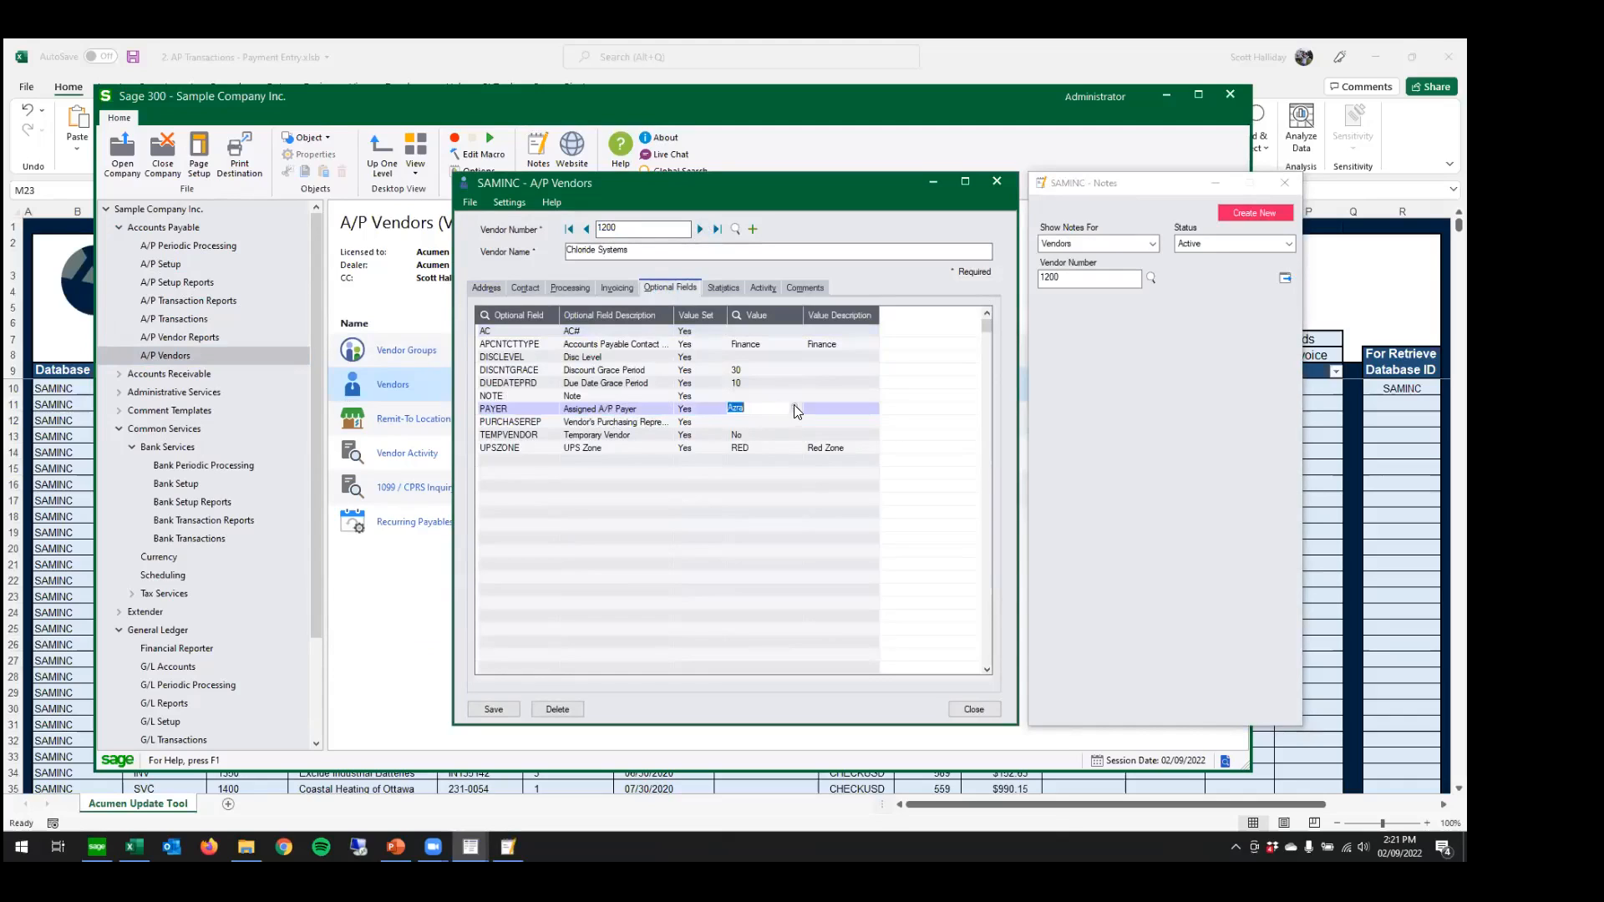
pyautogui.click(795, 409)
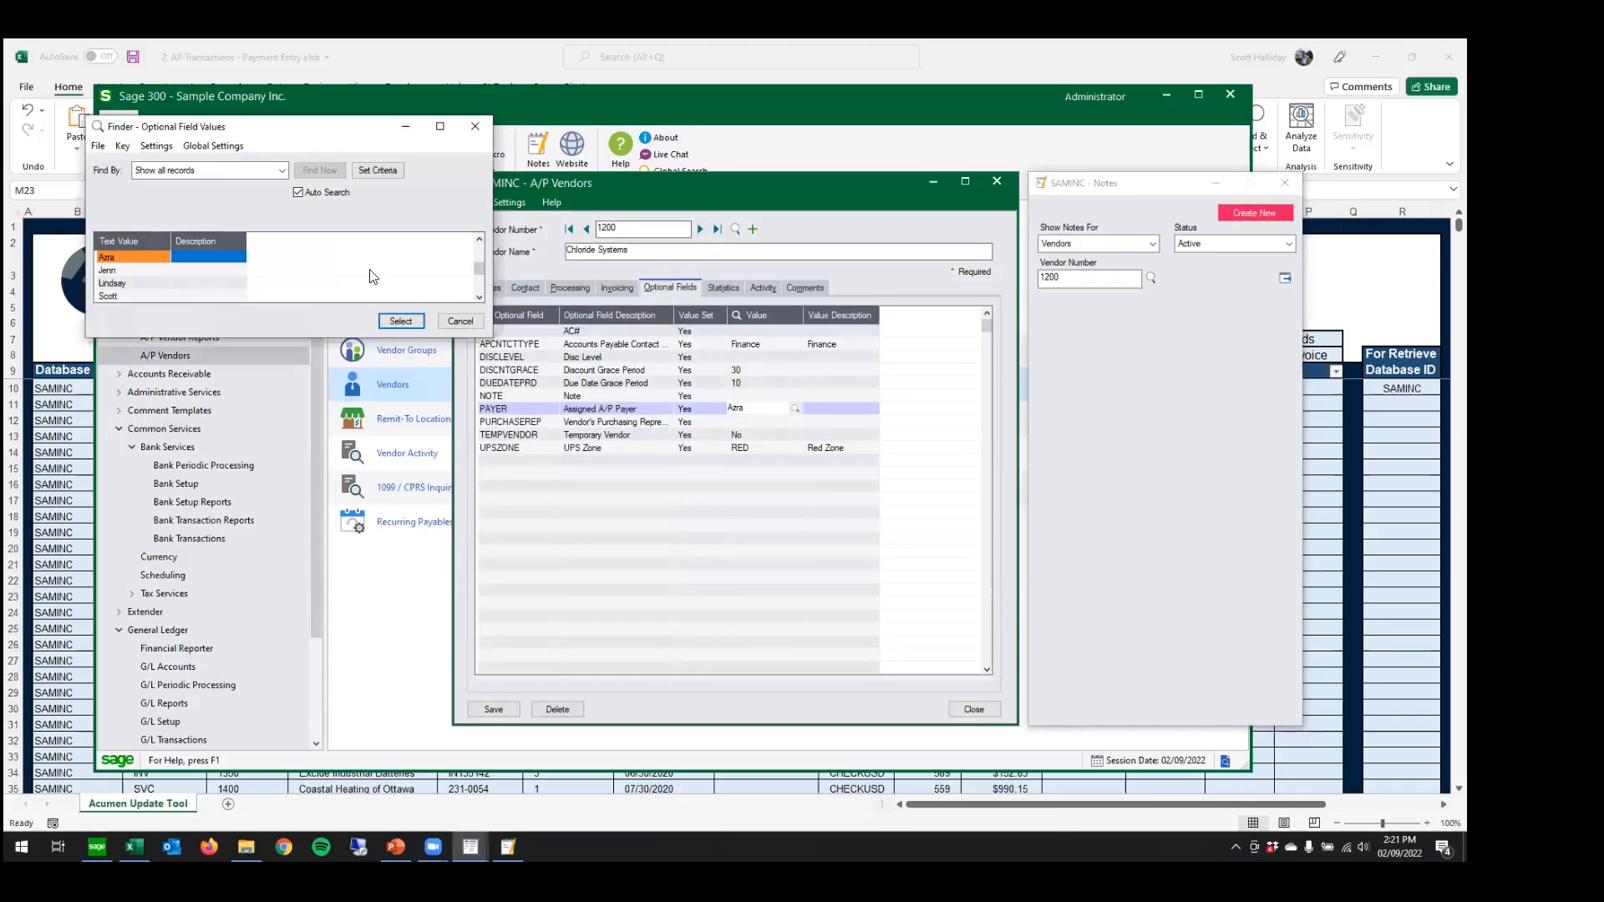
pyautogui.click(460, 322)
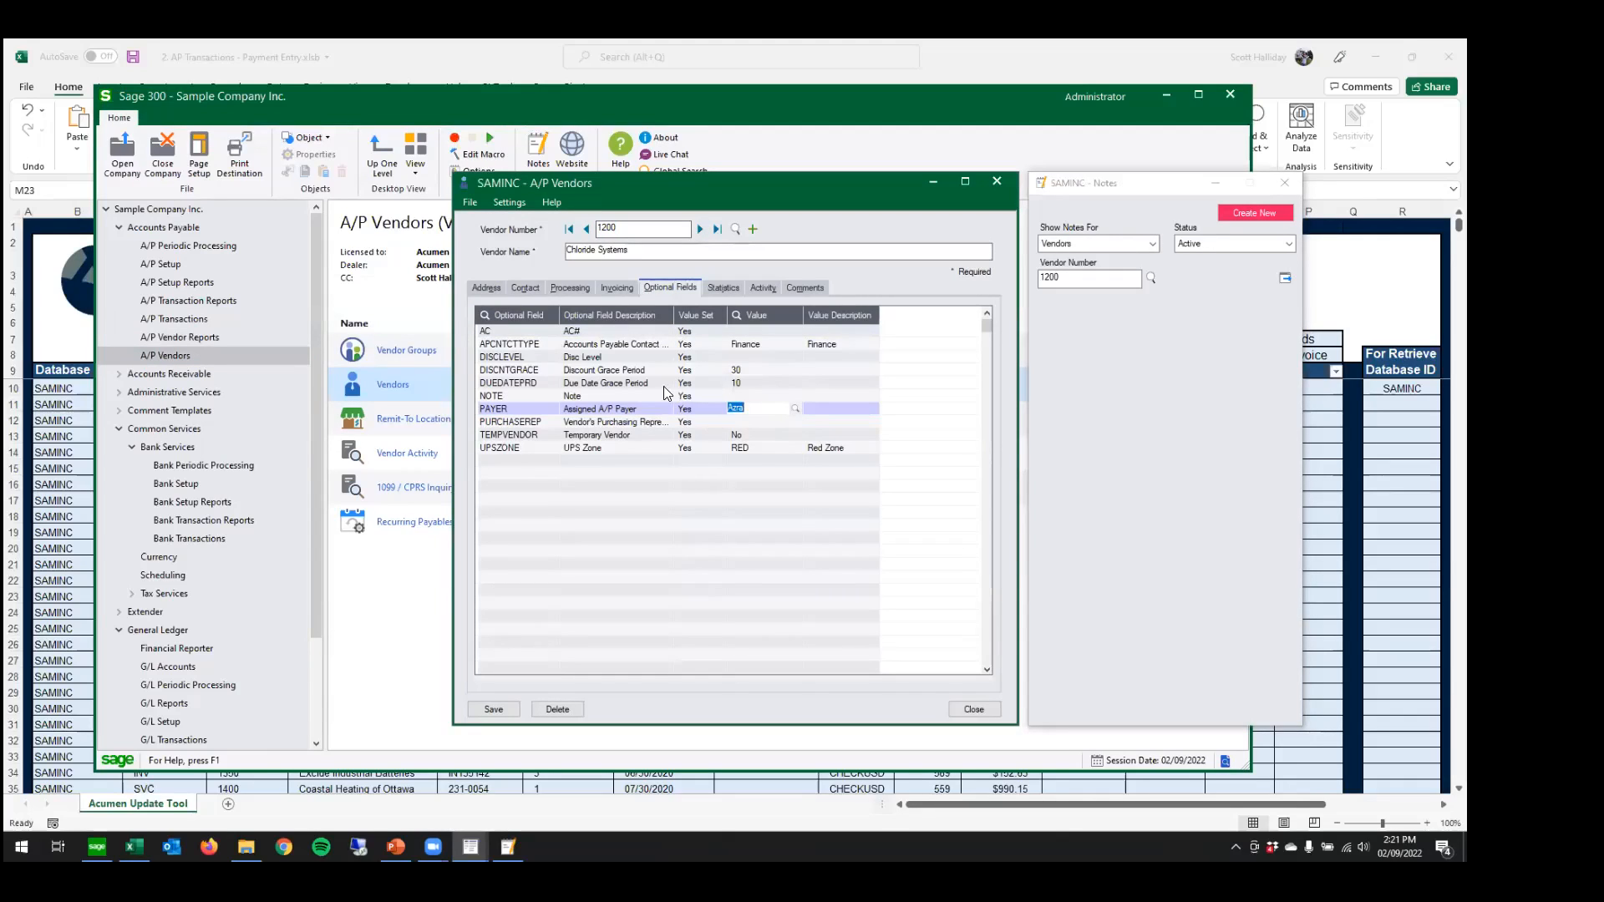
pyautogui.press('Escape')
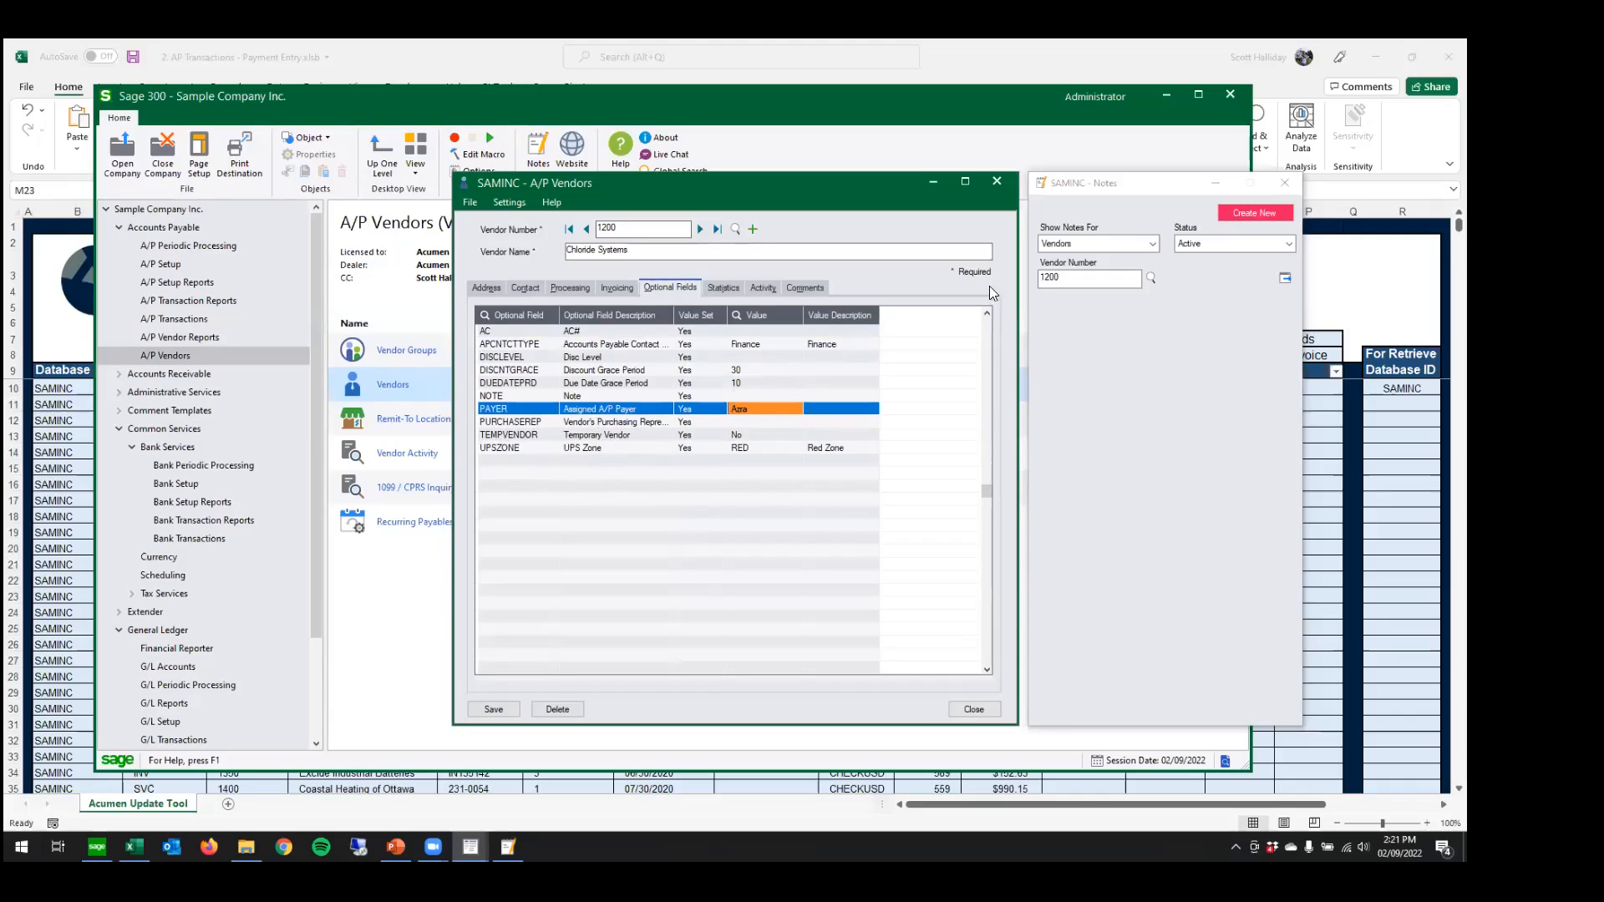
pyautogui.click(995, 181)
# - Return to the Excel worksheet, set the Vendor optional field column to PAYER, and retrieve the open A/P invoices again
pyautogui.click(1078, 60)
pyautogui.click(1227, 374)
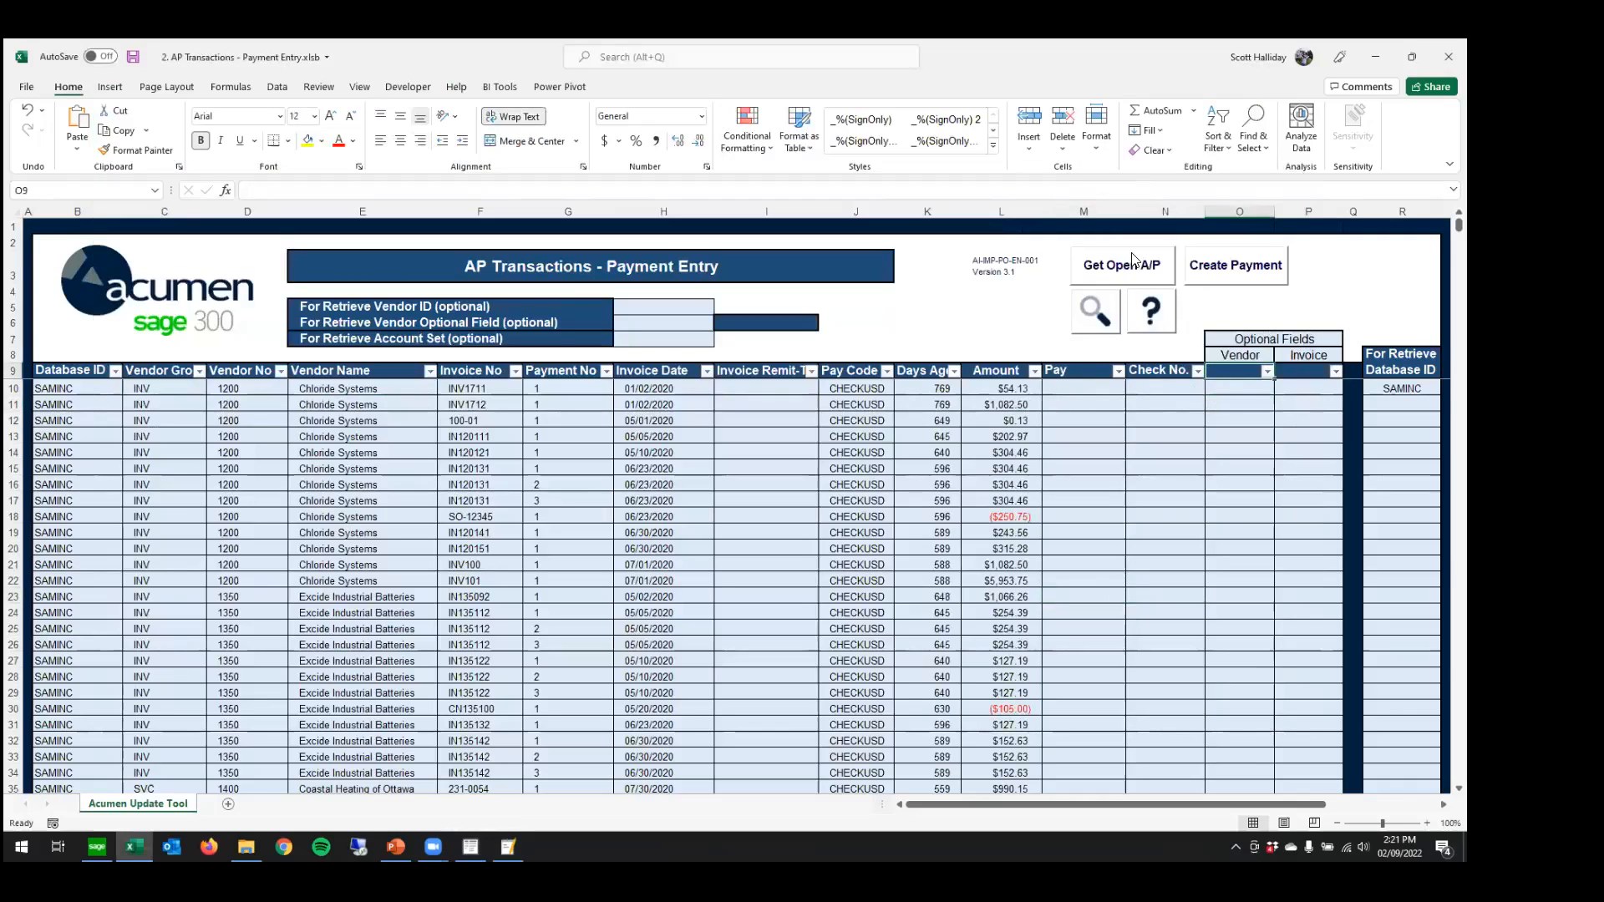
pyautogui.click(1094, 311)
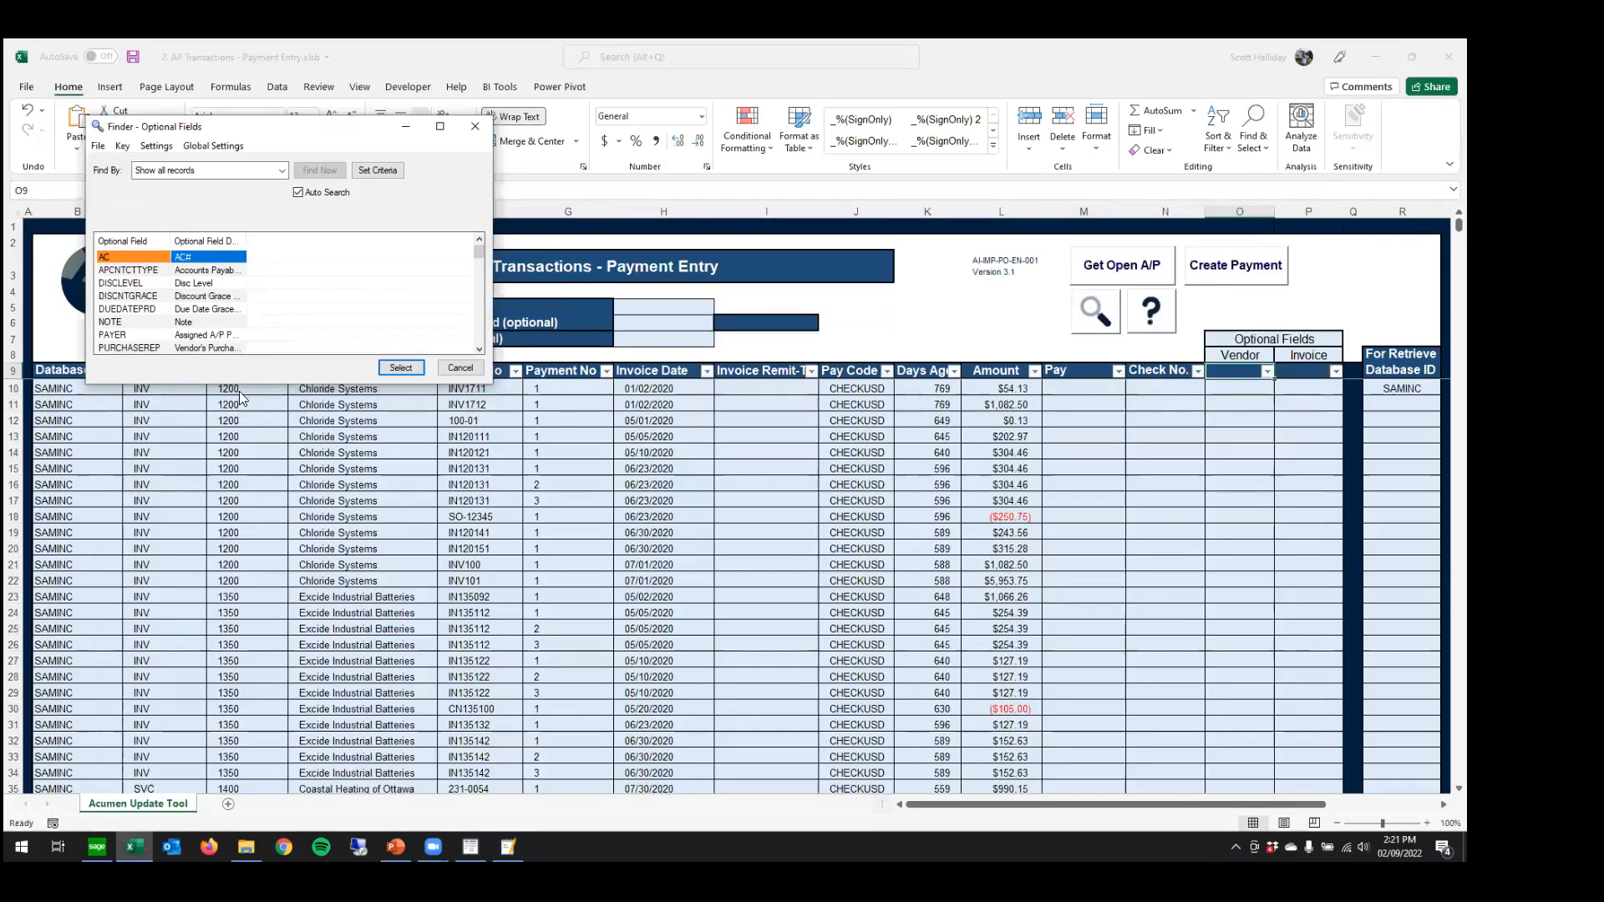
pyautogui.moveTo(244, 386); pyautogui.dragTo(244, 460)
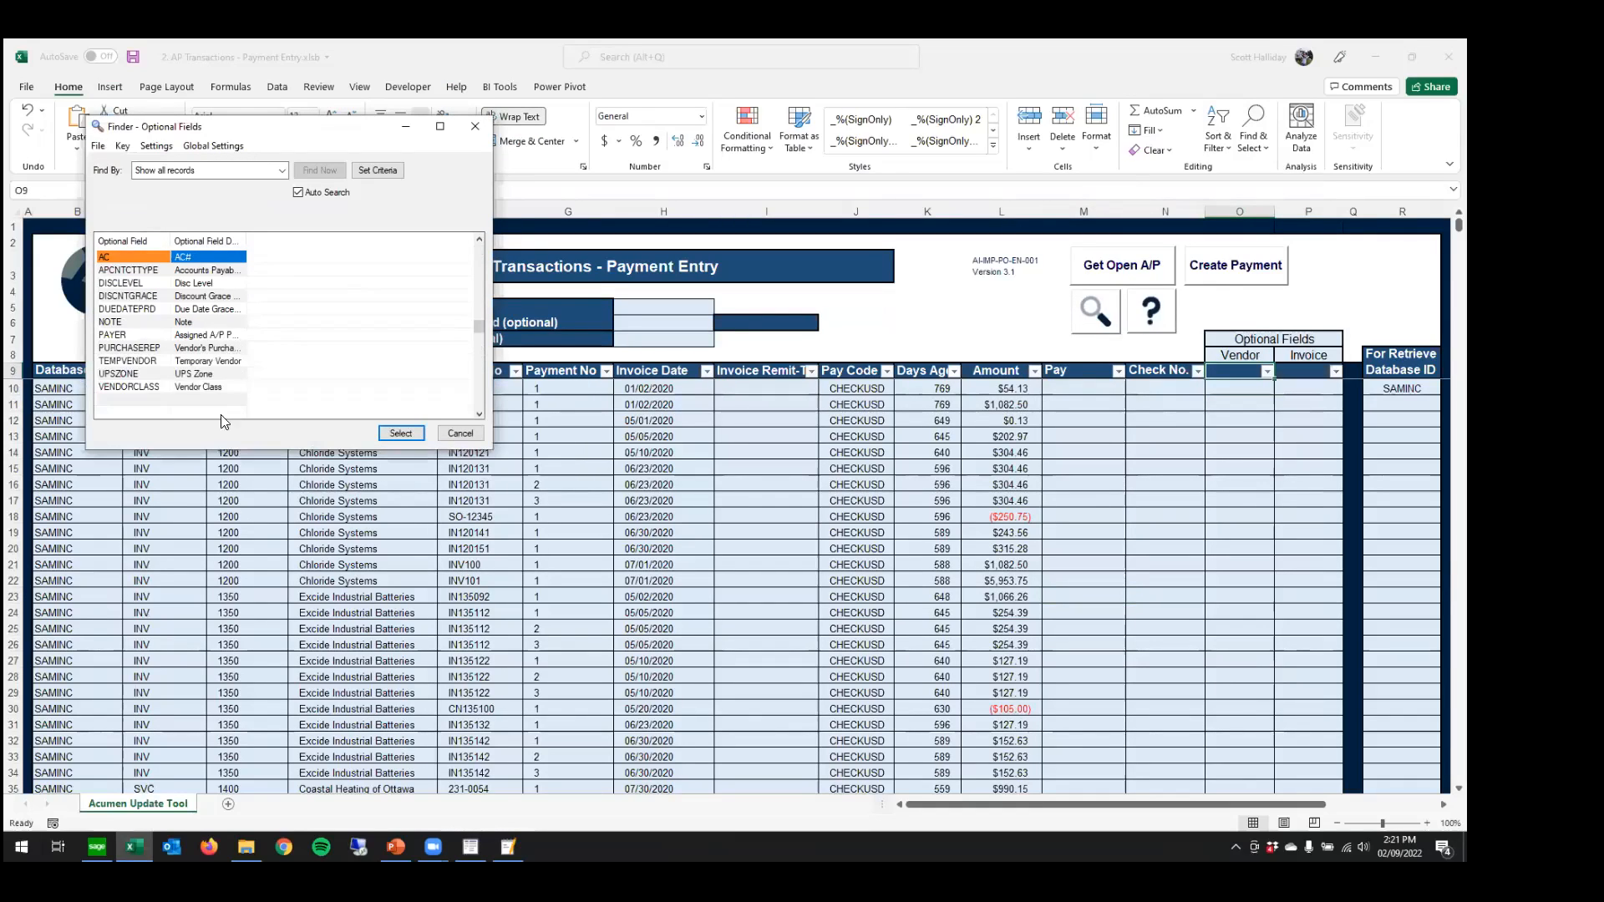
pyautogui.doubleClick(116, 335)
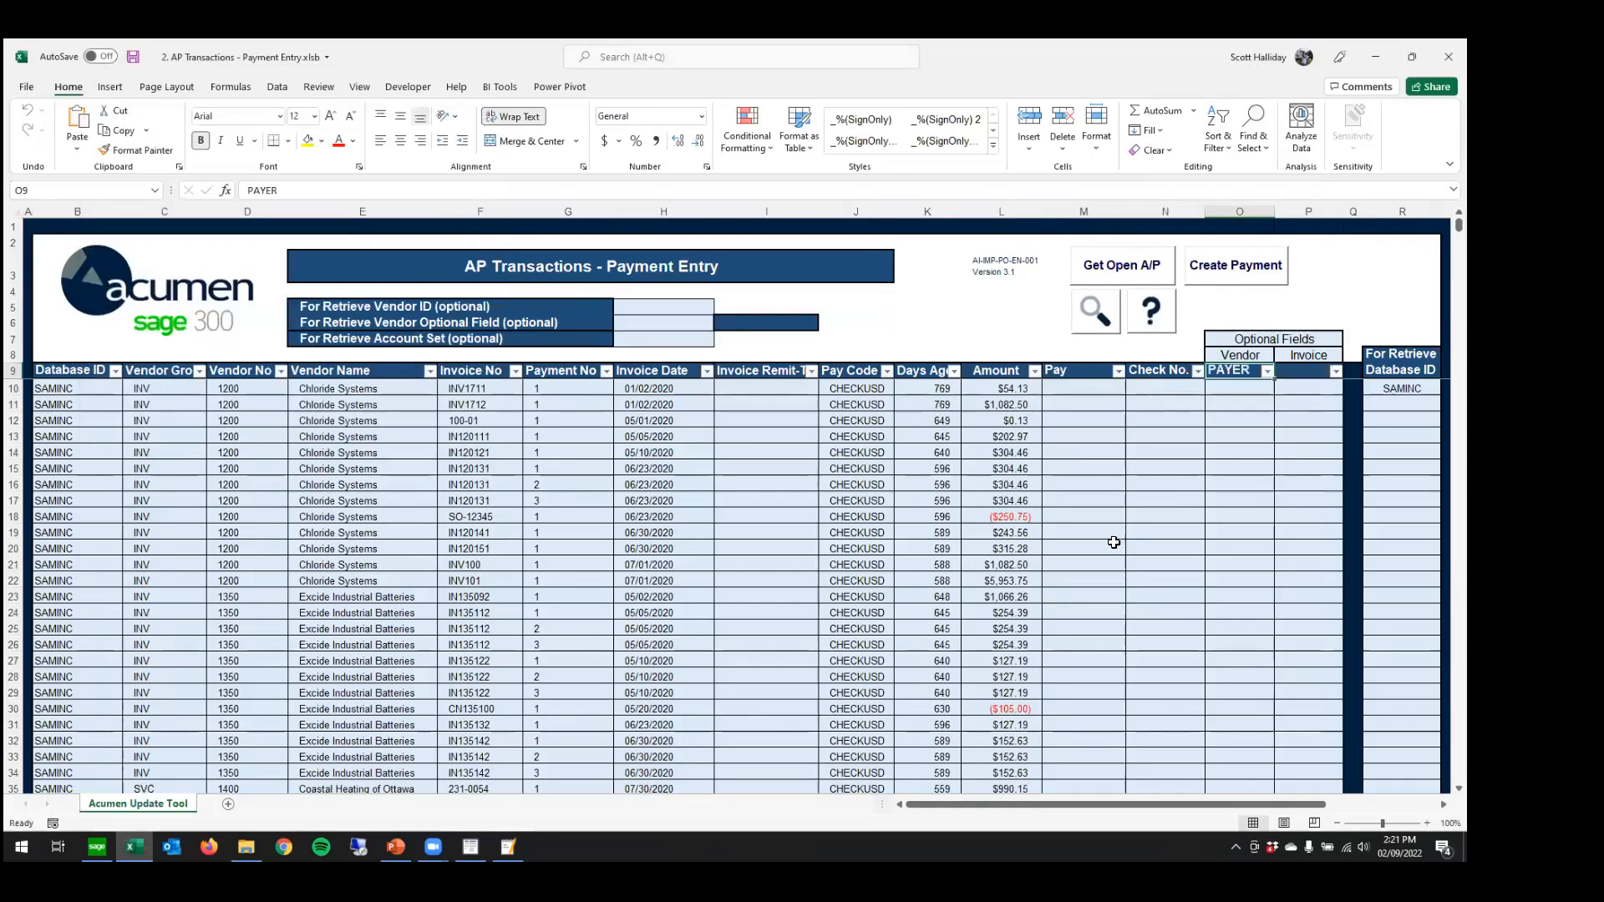
pyautogui.click(1115, 276)
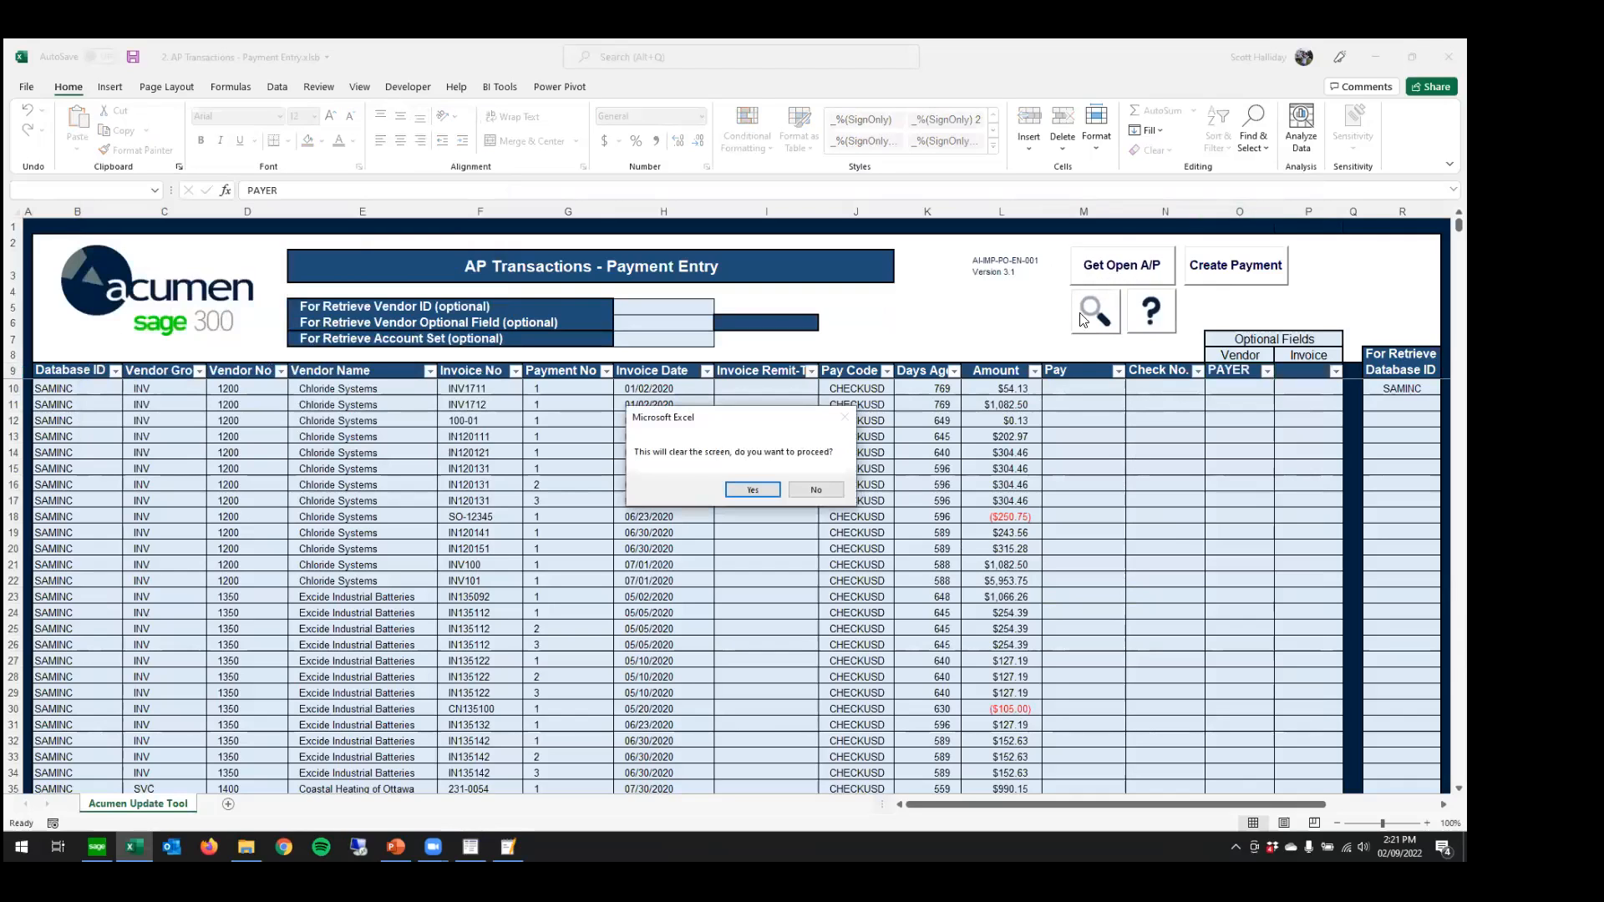
pyautogui.click(737, 488)
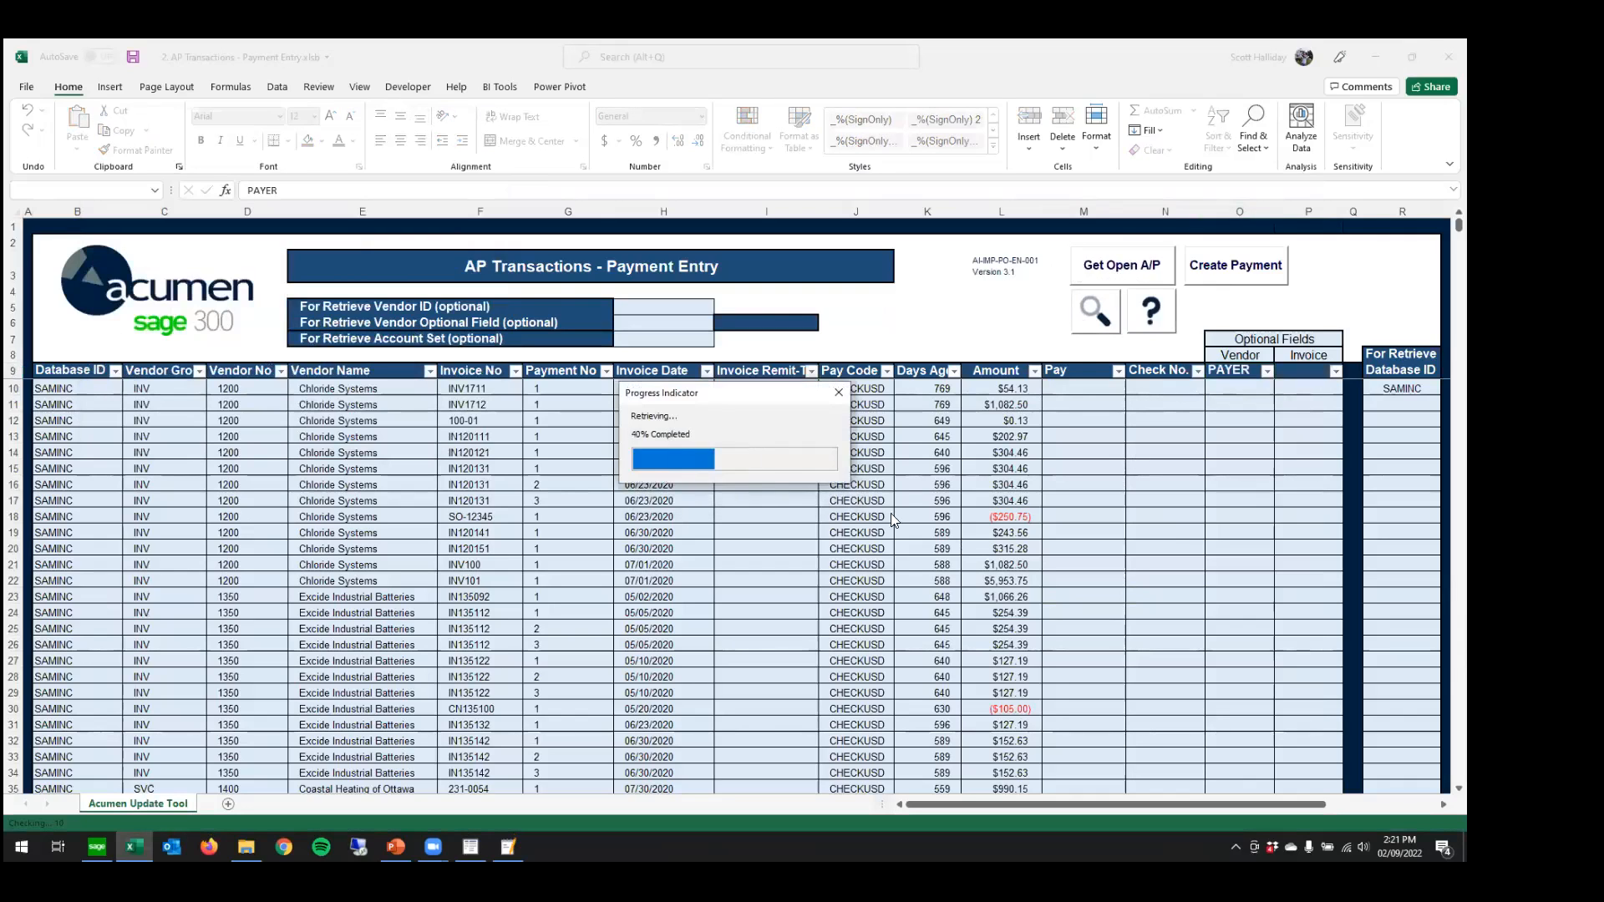
# - Examine the PAYER values across the retrieved open invoices and in the column's filter list, leaving the filter unchanged
pyautogui.click(776, 488)
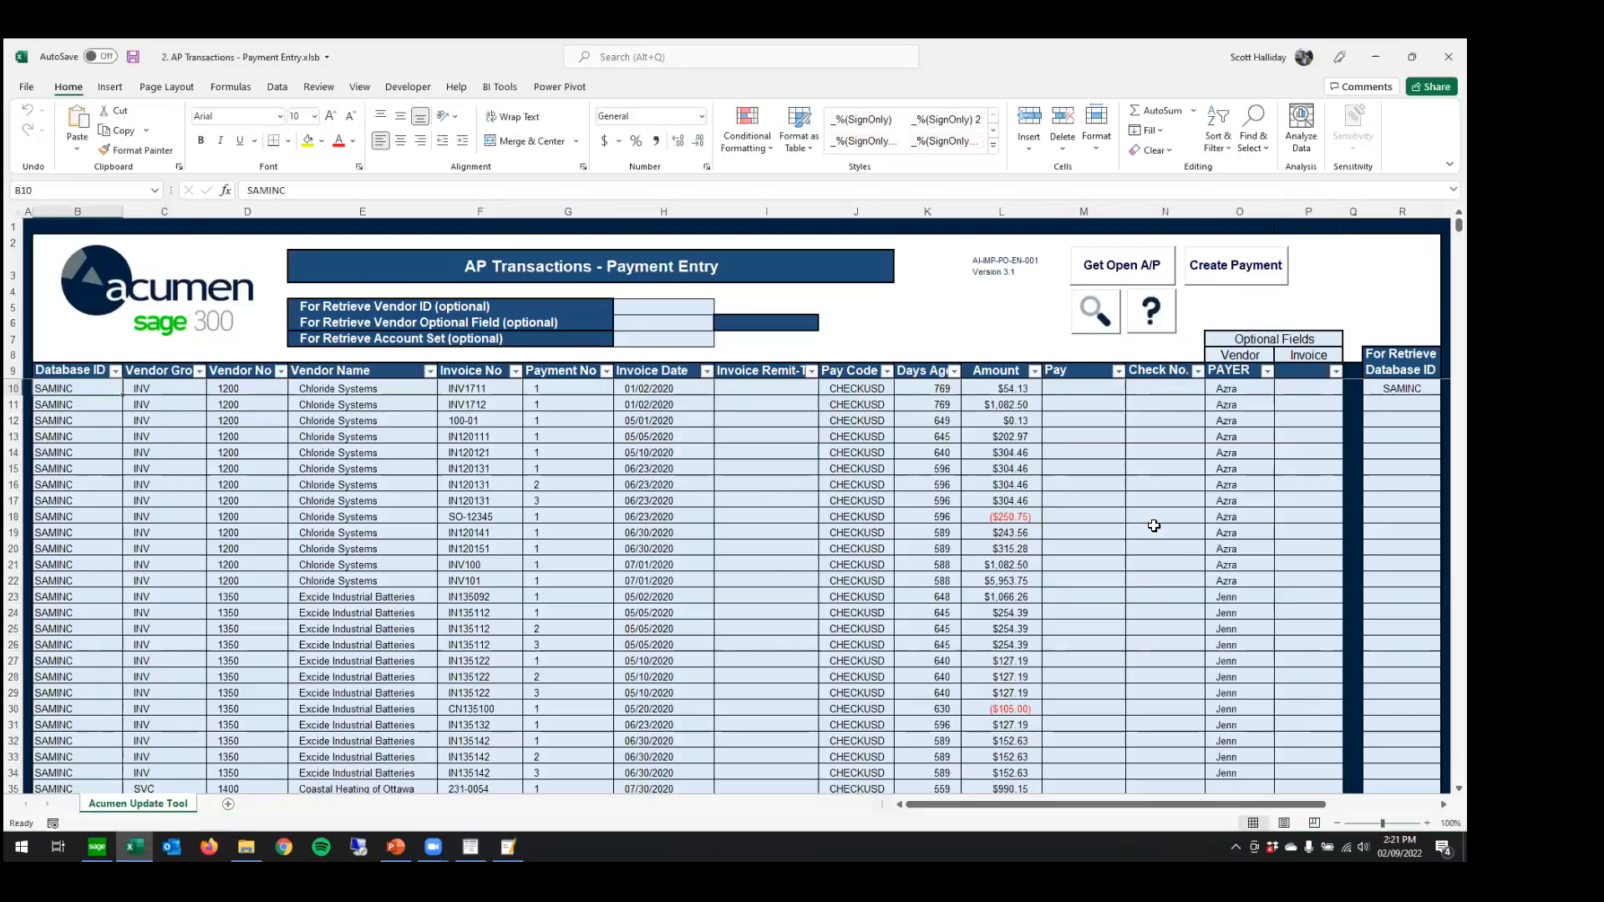
pyautogui.scroll(-4, 1237, 483)
pyautogui.scroll(-10, 1240, 489)
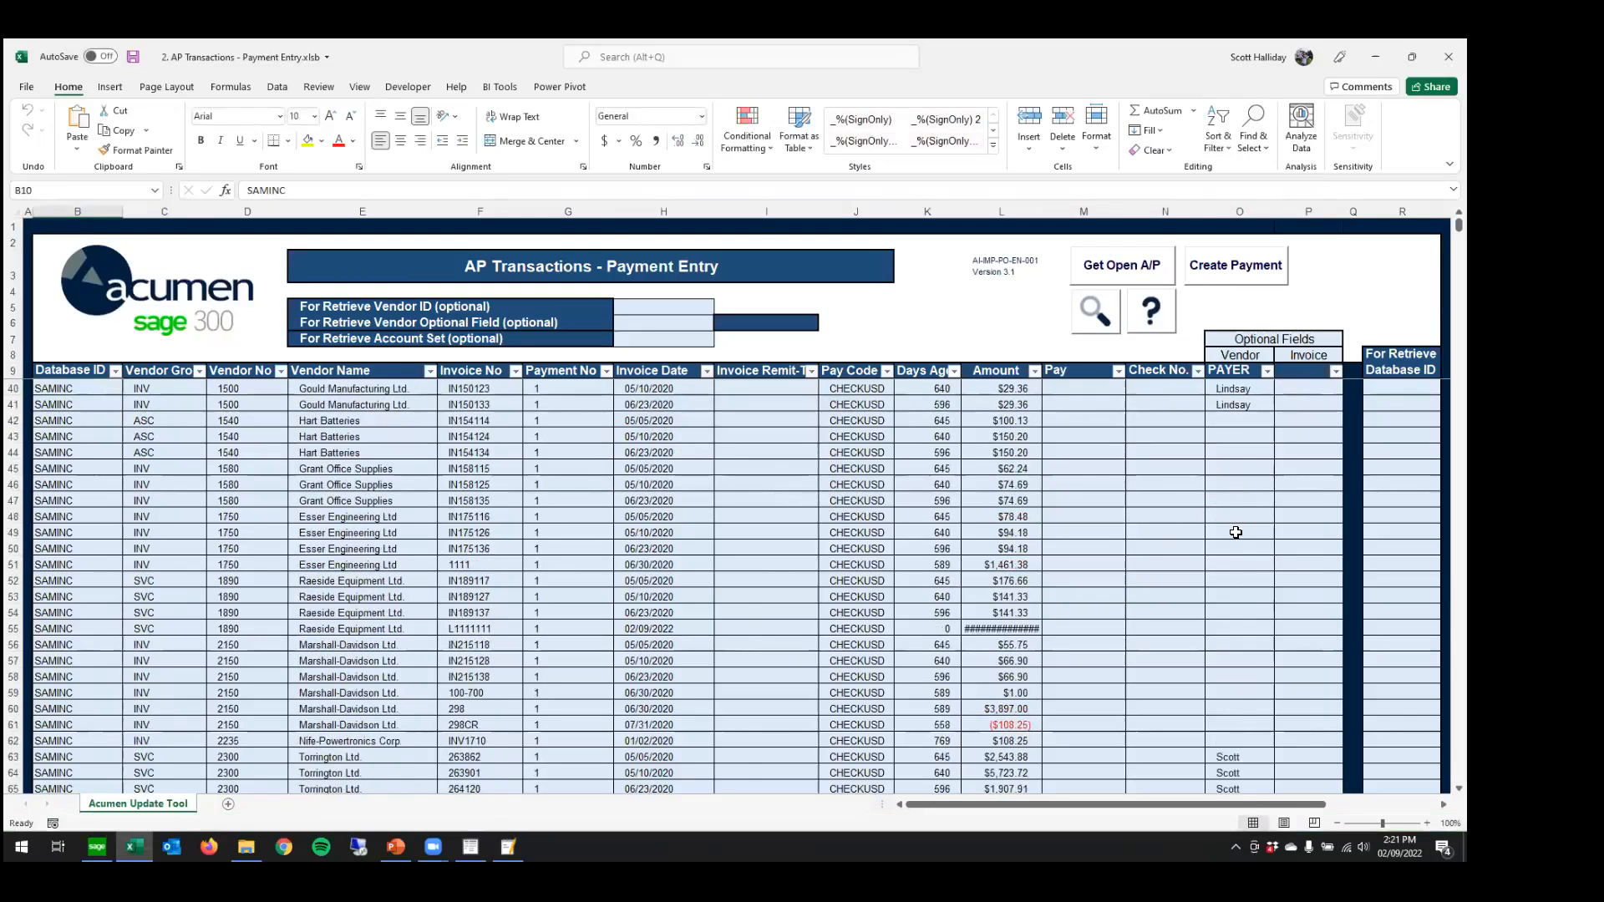
pyautogui.scroll(11, 1247, 498)
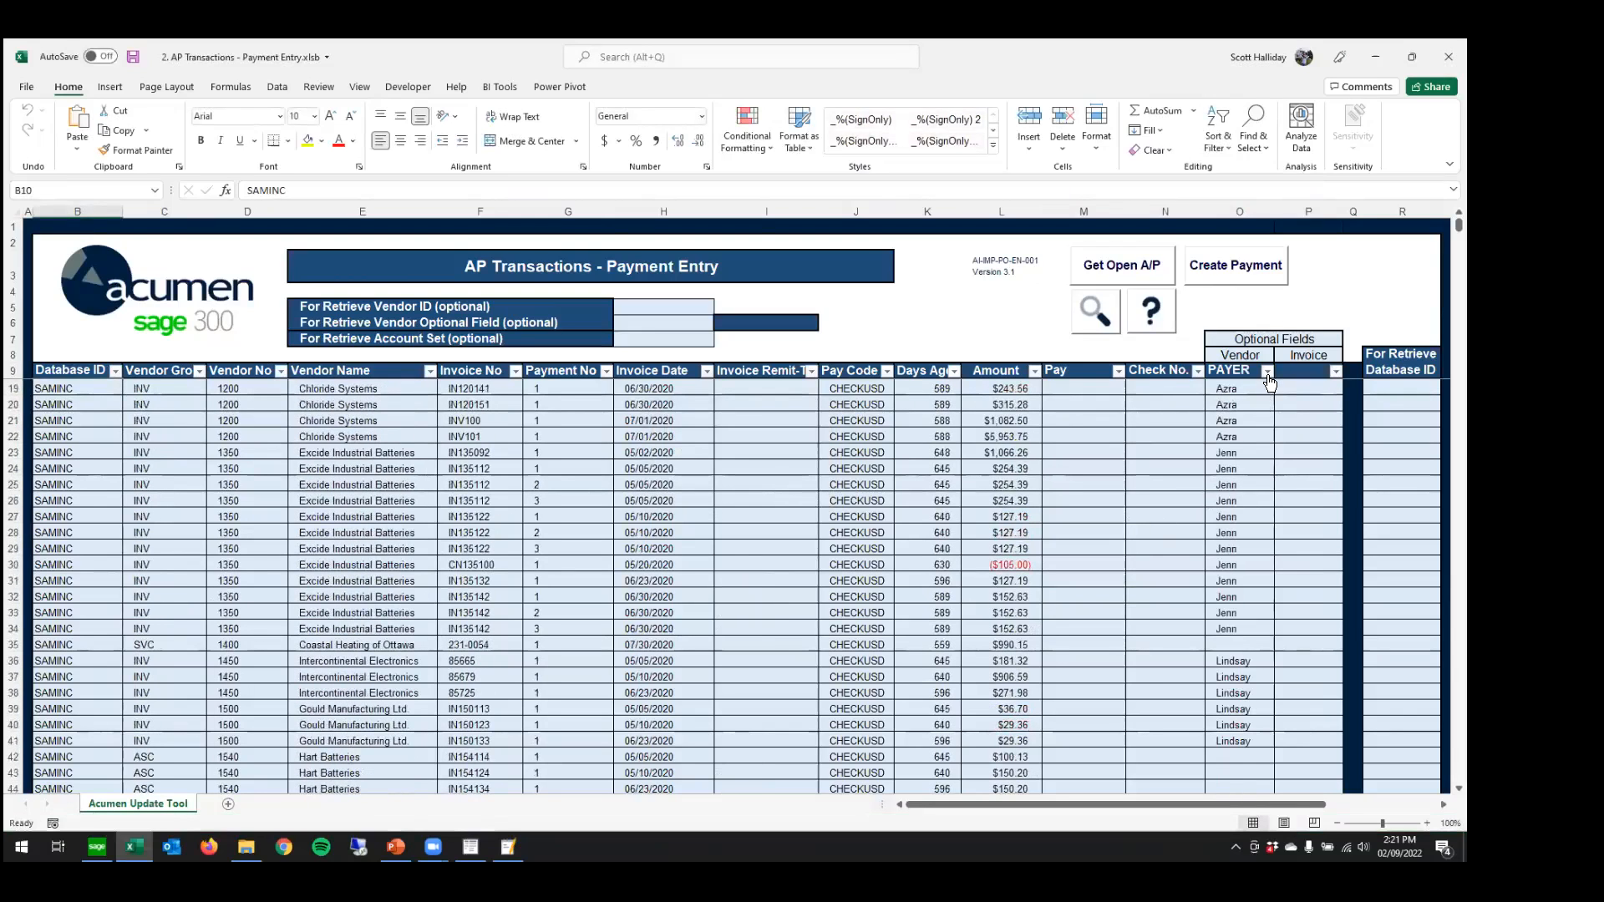
pyautogui.click(1267, 370)
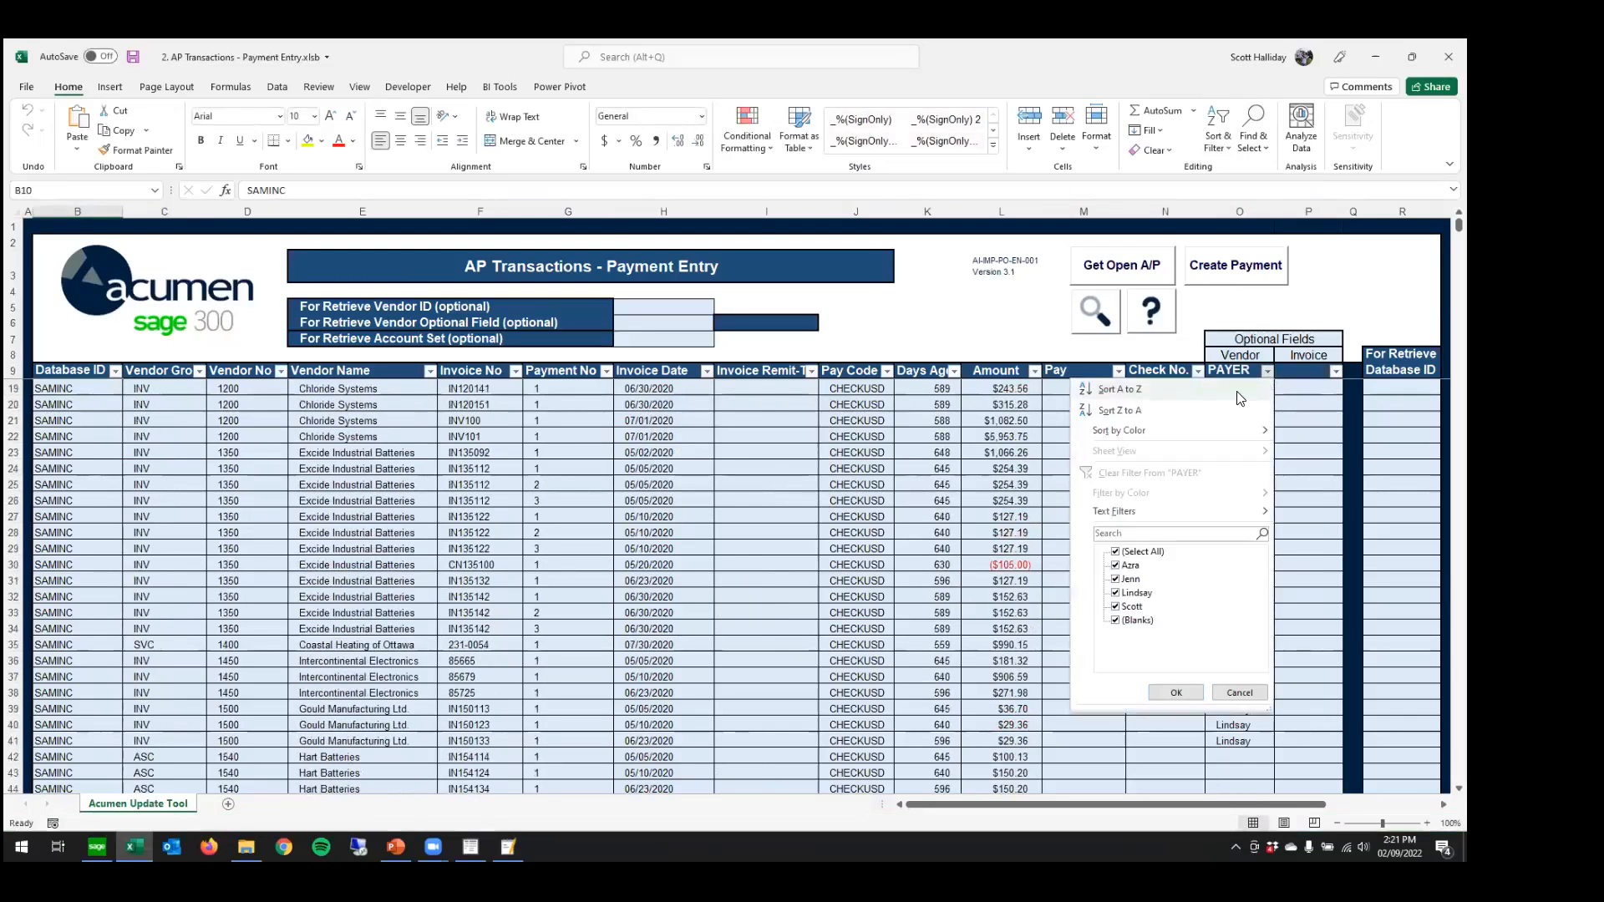
pyautogui.click(1237, 693)
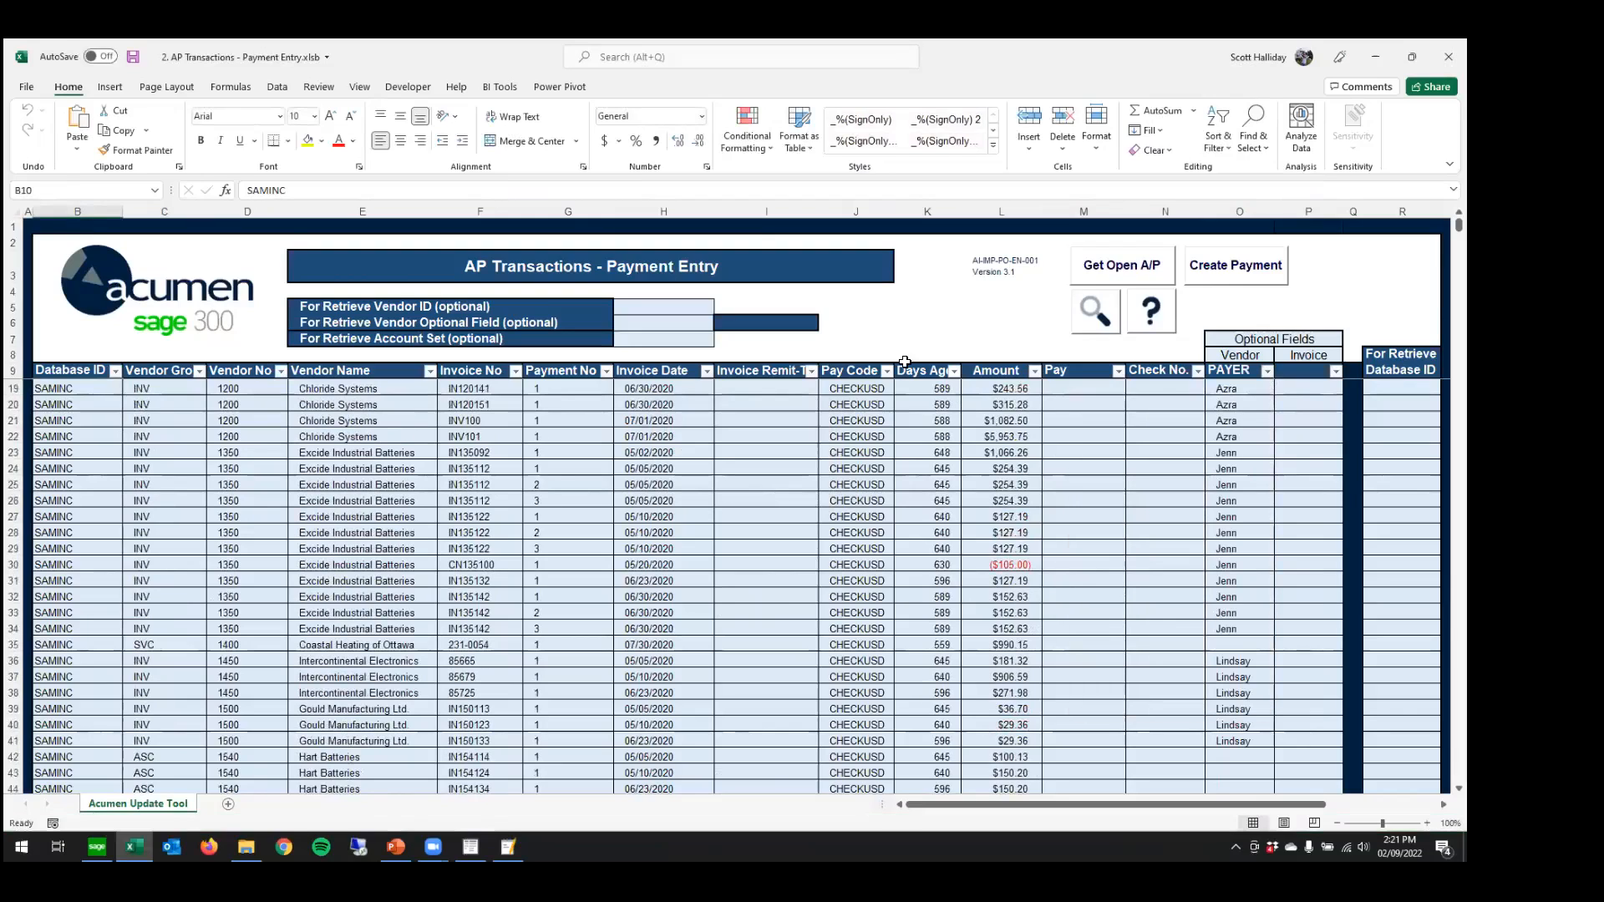
# - Set the retrieval's vendor optional field to PAYER and choose as its value the payer assigned to Torrington Ltd
pyautogui.click(669, 323)
pyautogui.click(766, 322)
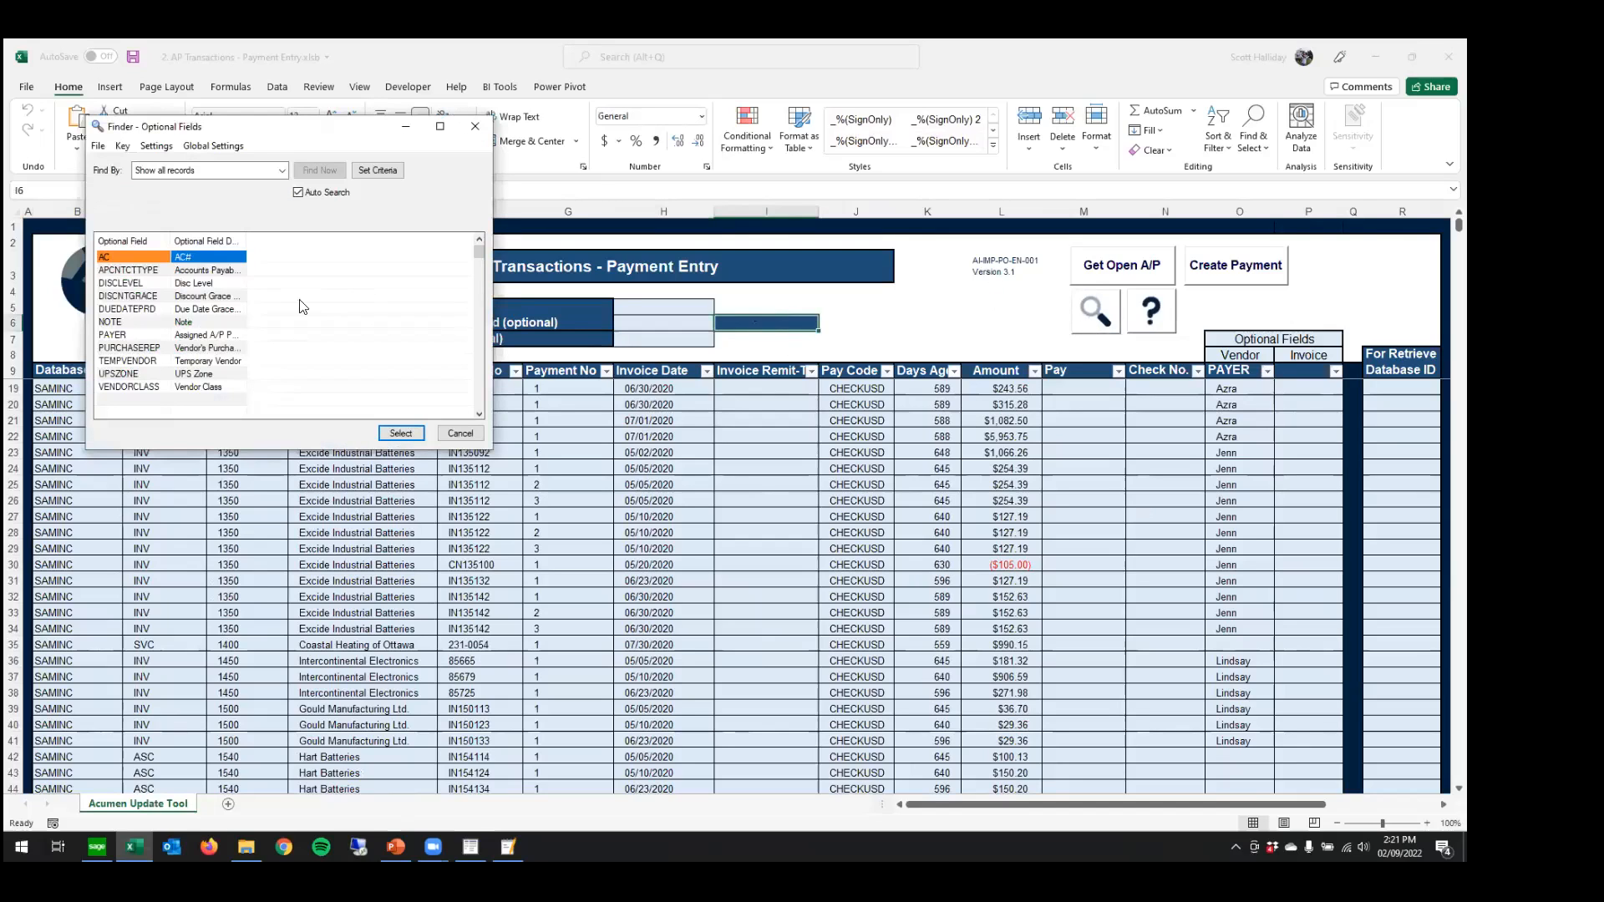
pyautogui.doubleClick(114, 336)
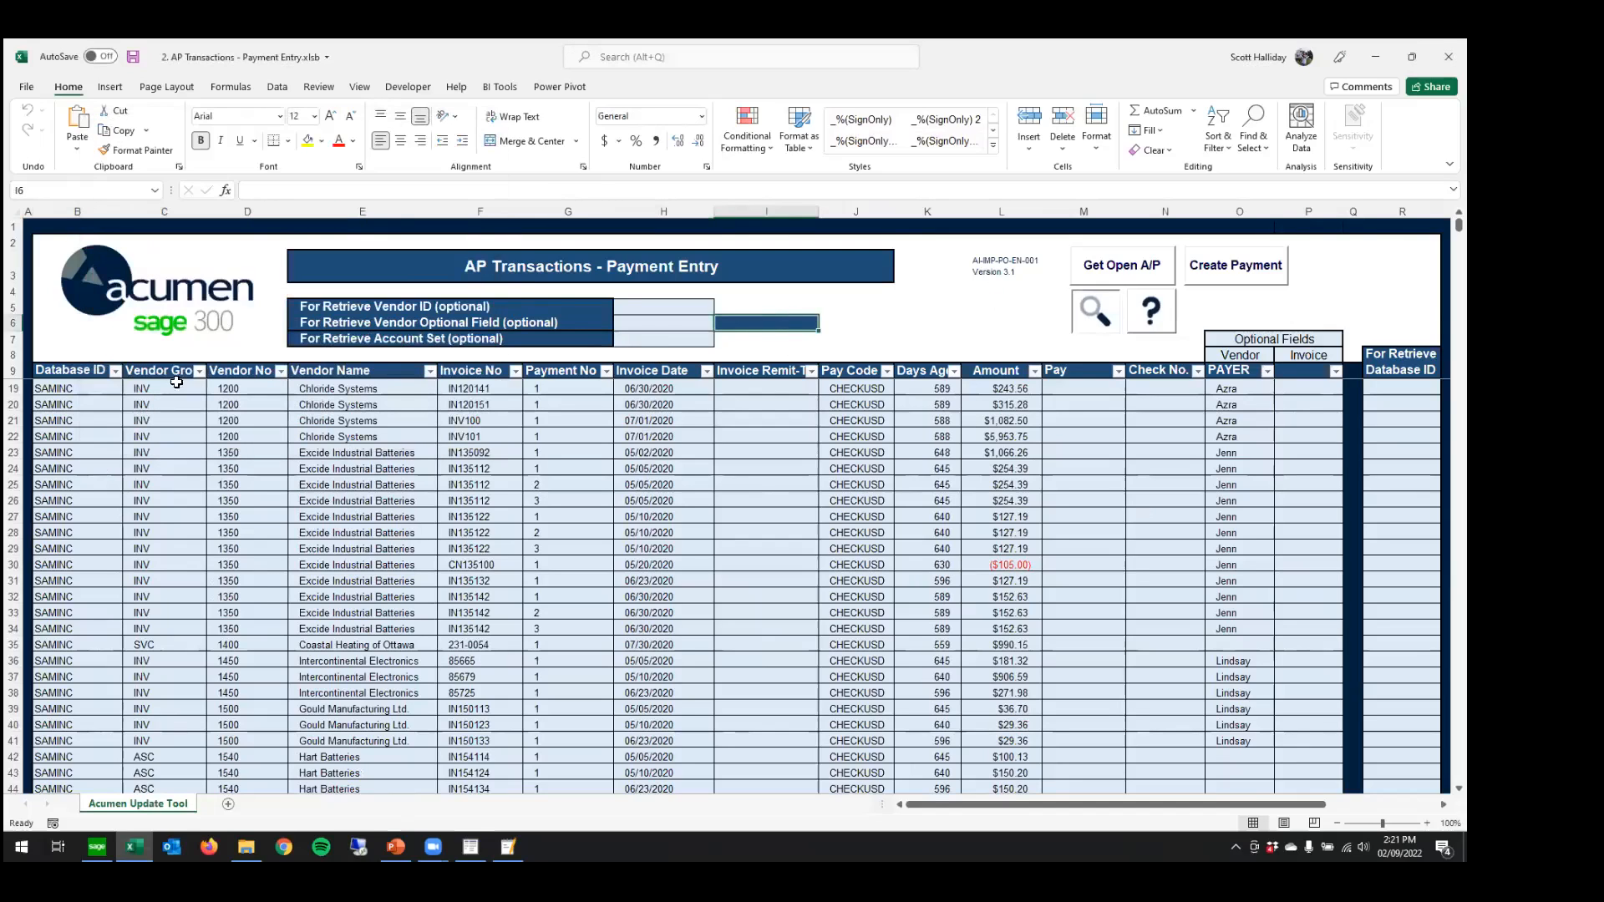
pyautogui.click(638, 323)
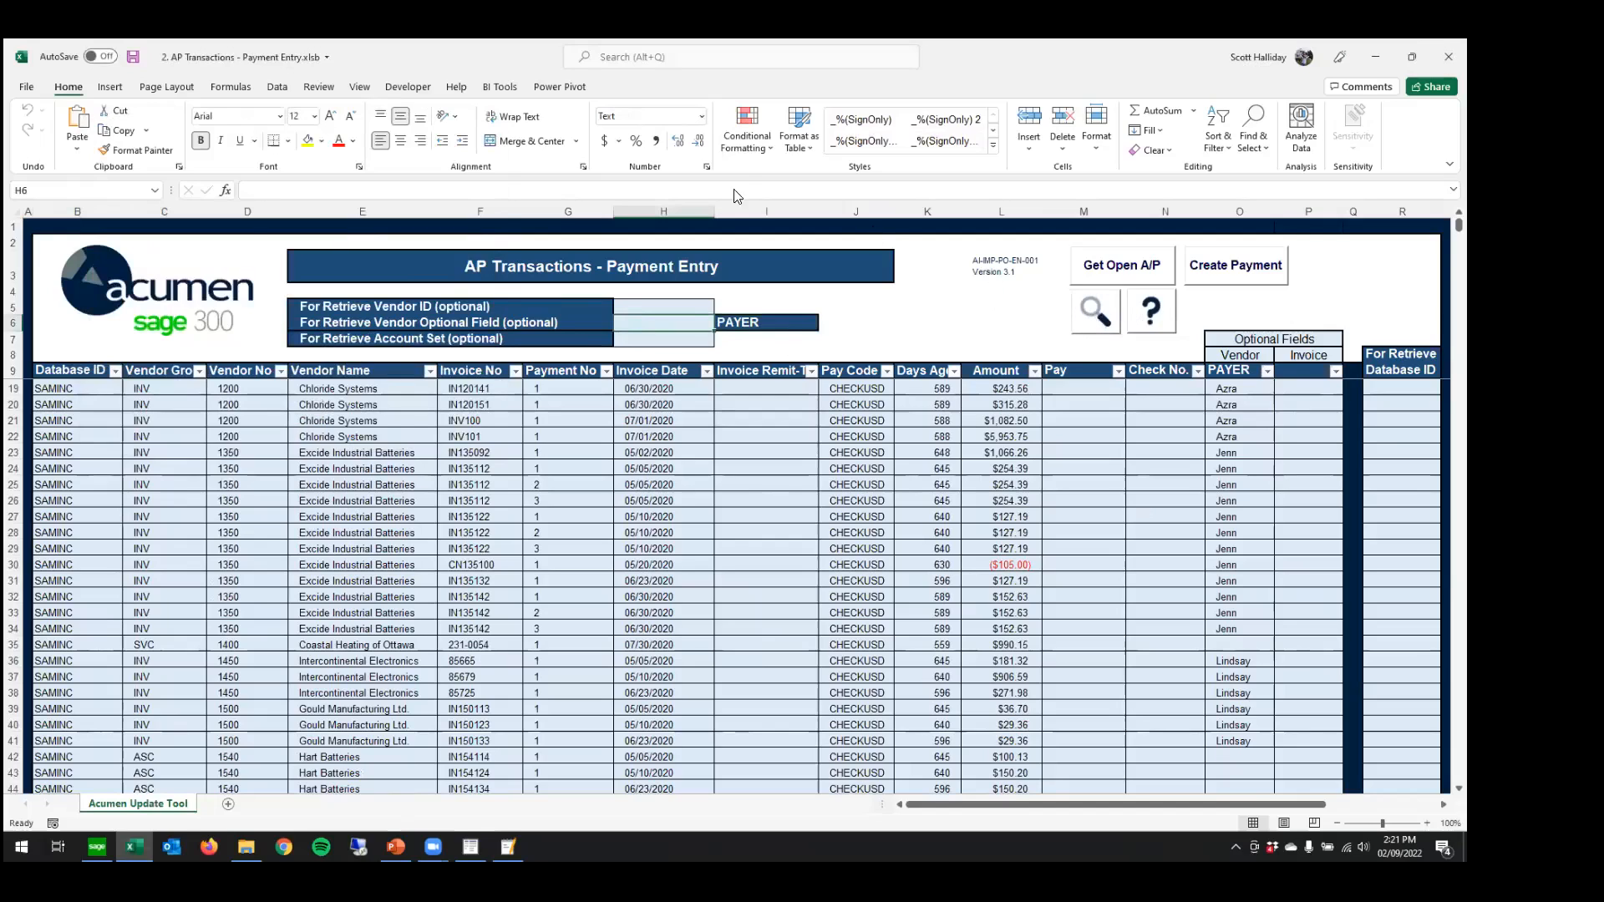
pyautogui.click(1094, 313)
pyautogui.doubleClick(108, 297)
# - Retrieve the open A/P invoices for the chosen payer, replacing the existing worksheet rows
pyautogui.click(1147, 269)
pyautogui.click(751, 490)
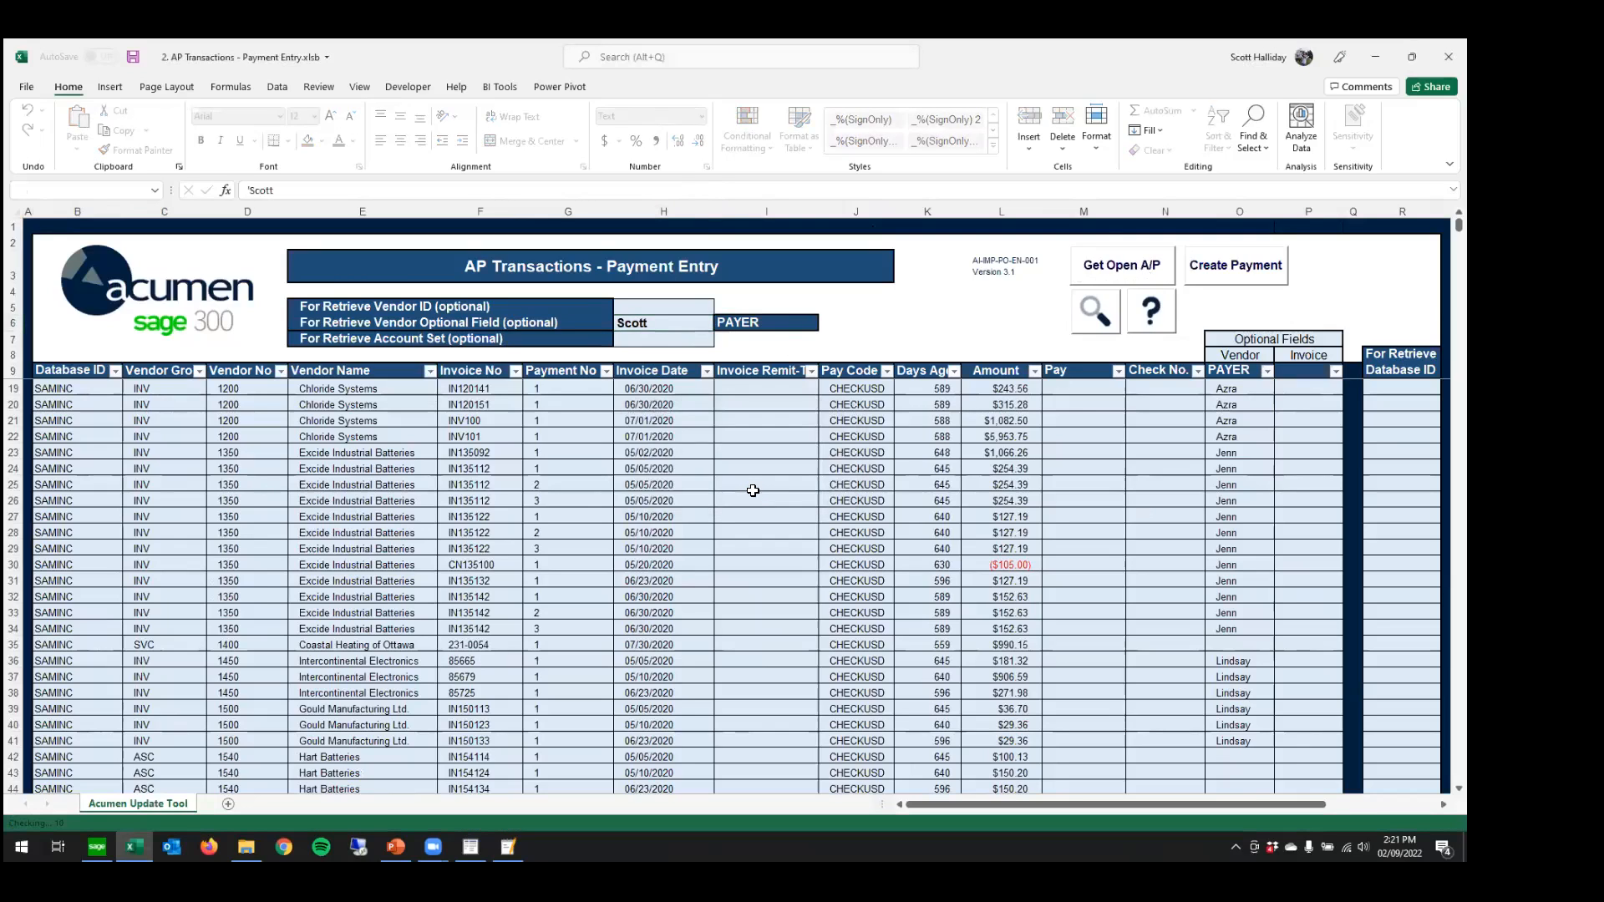
pyautogui.click(763, 491)
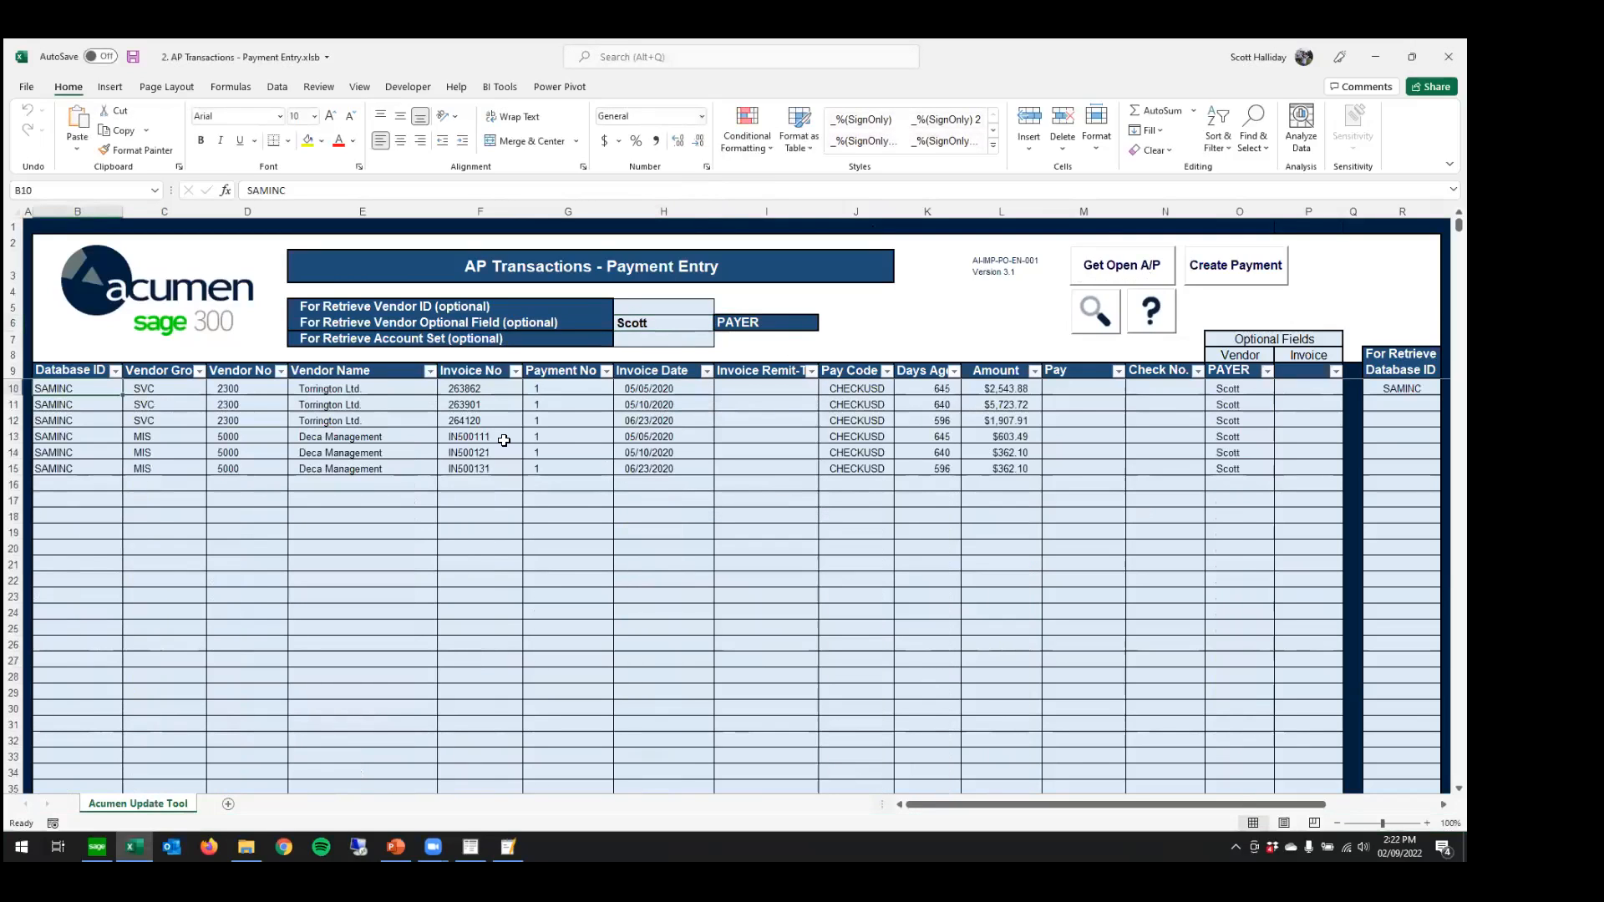
# - Mark all invoices in rows 10 to 15 with Y in the Pay column and clear the surplus Y entries below them
pyautogui.click(1059, 392)
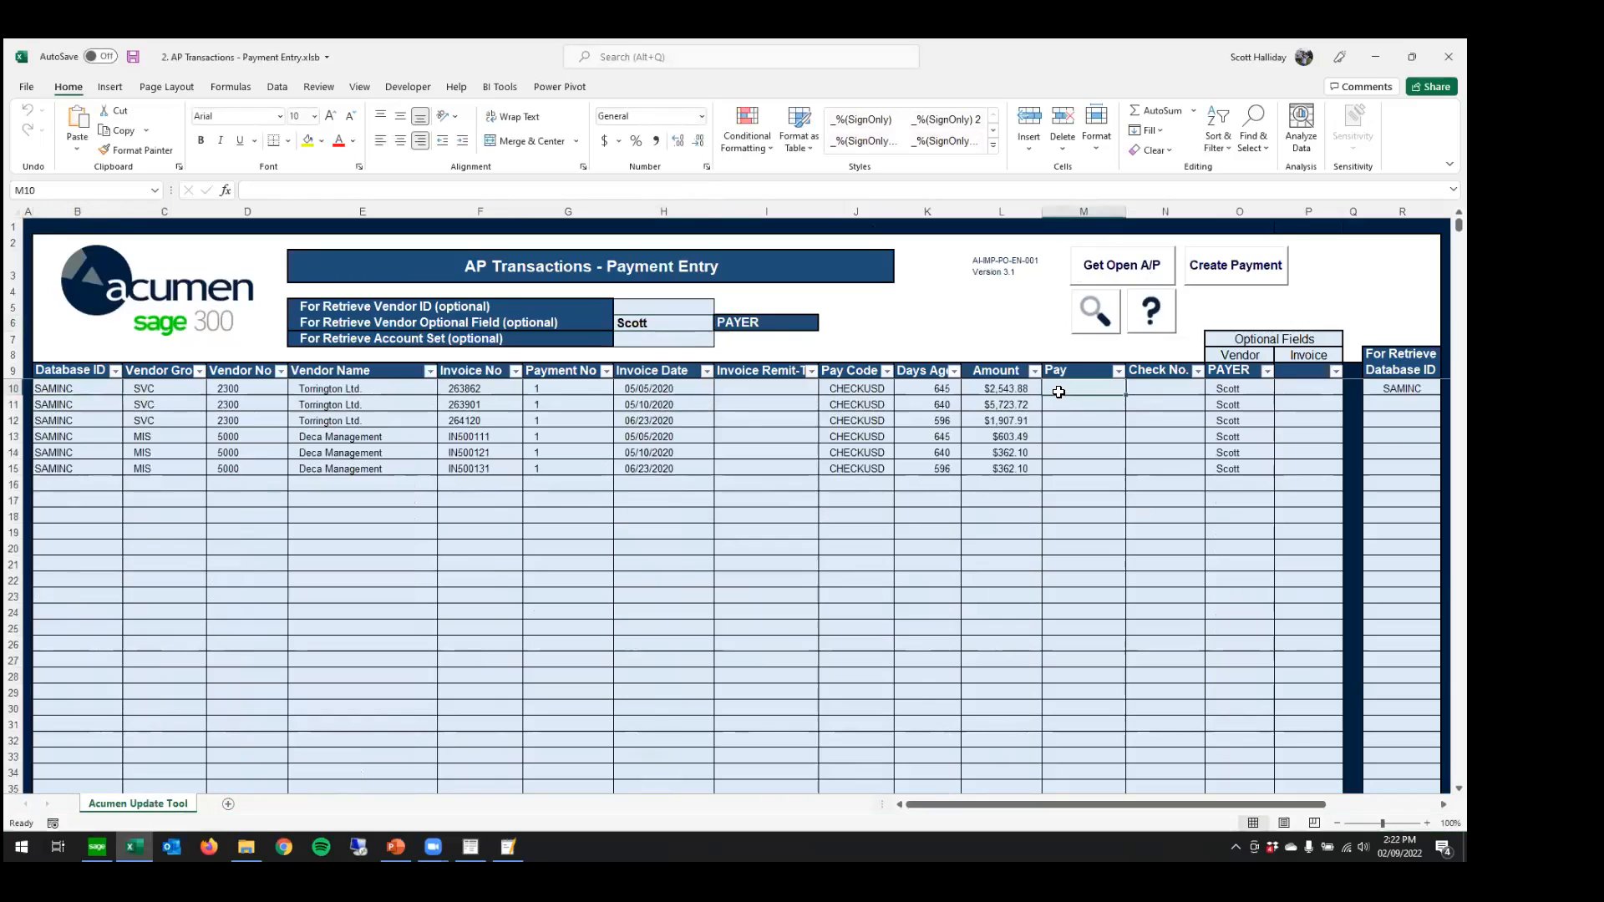
pyautogui.write('Y')
pyautogui.click(1060, 393)
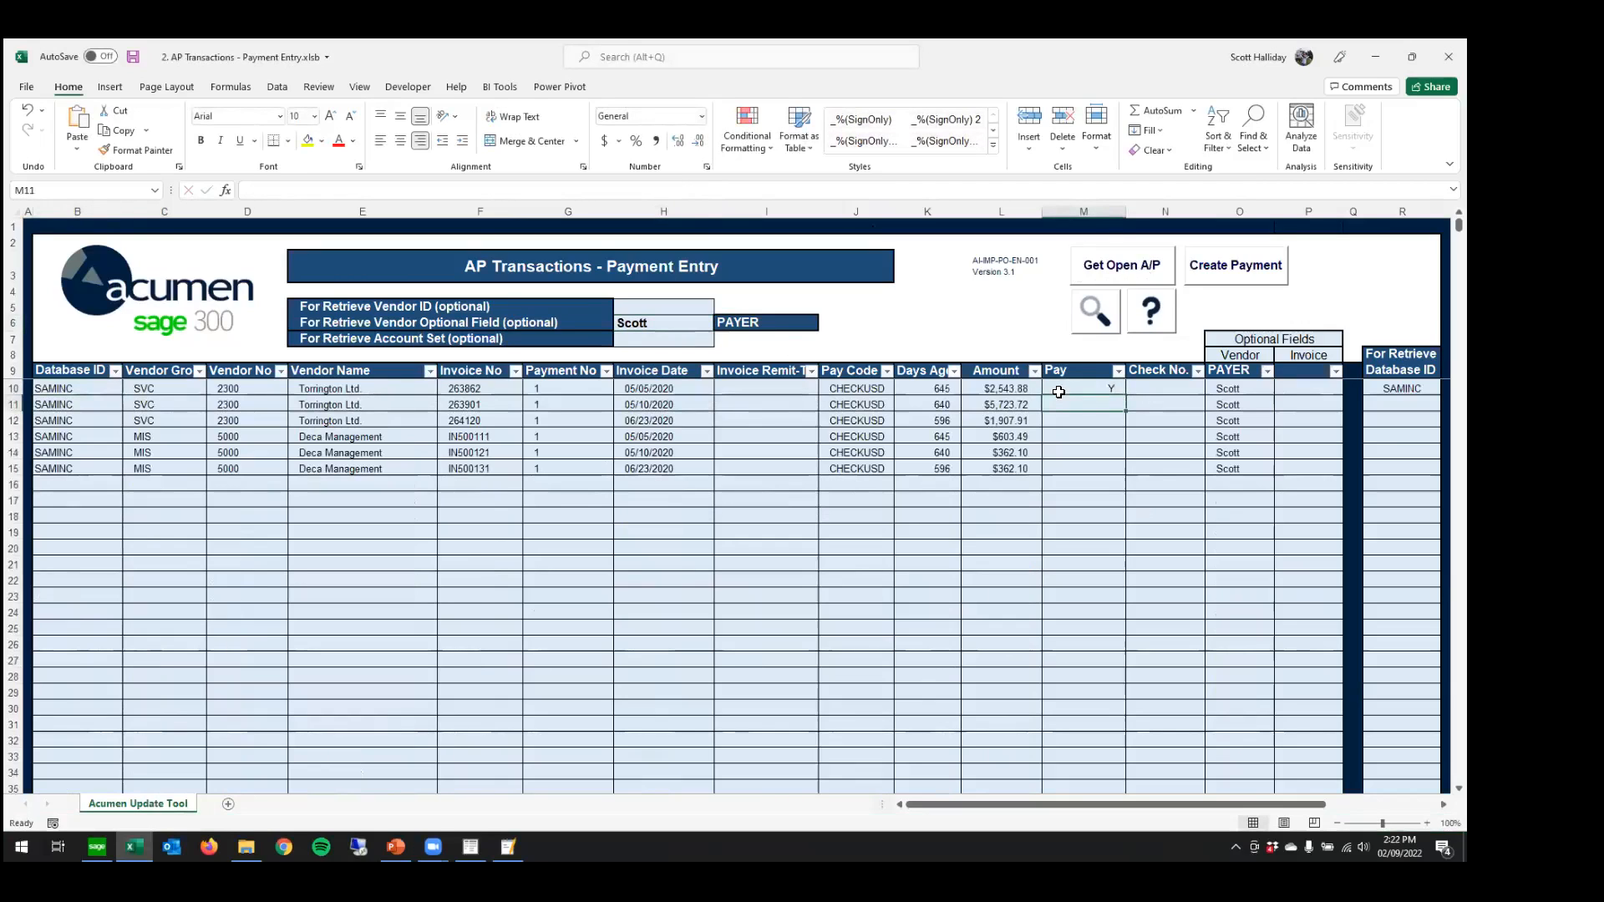
pyautogui.doubleClick(1128, 394)
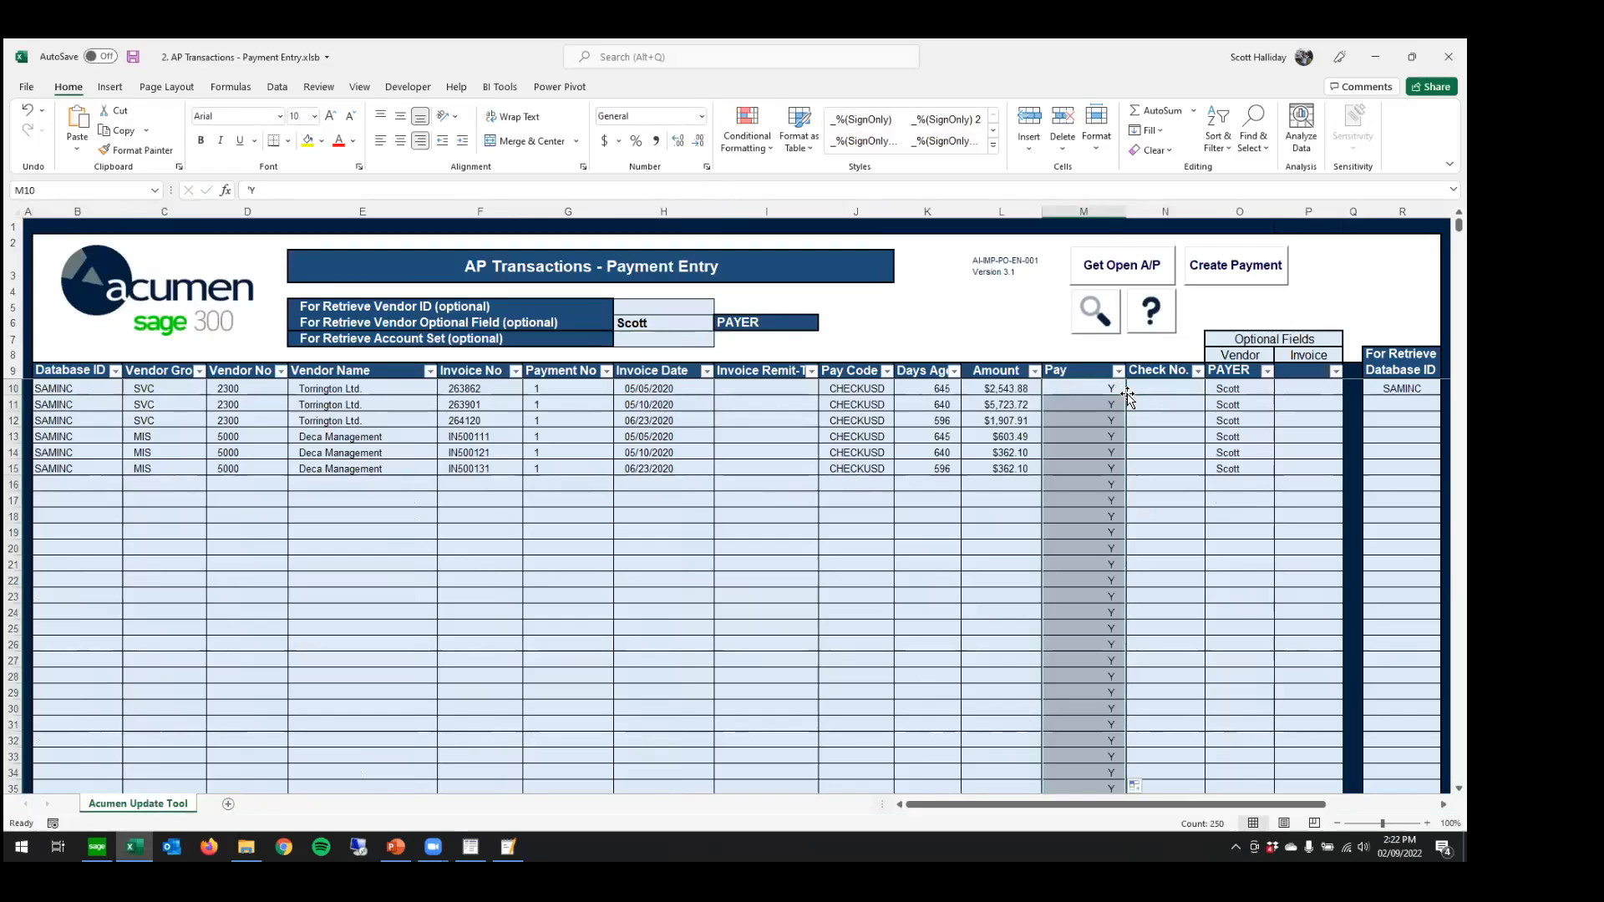
pyautogui.click(1071, 480)
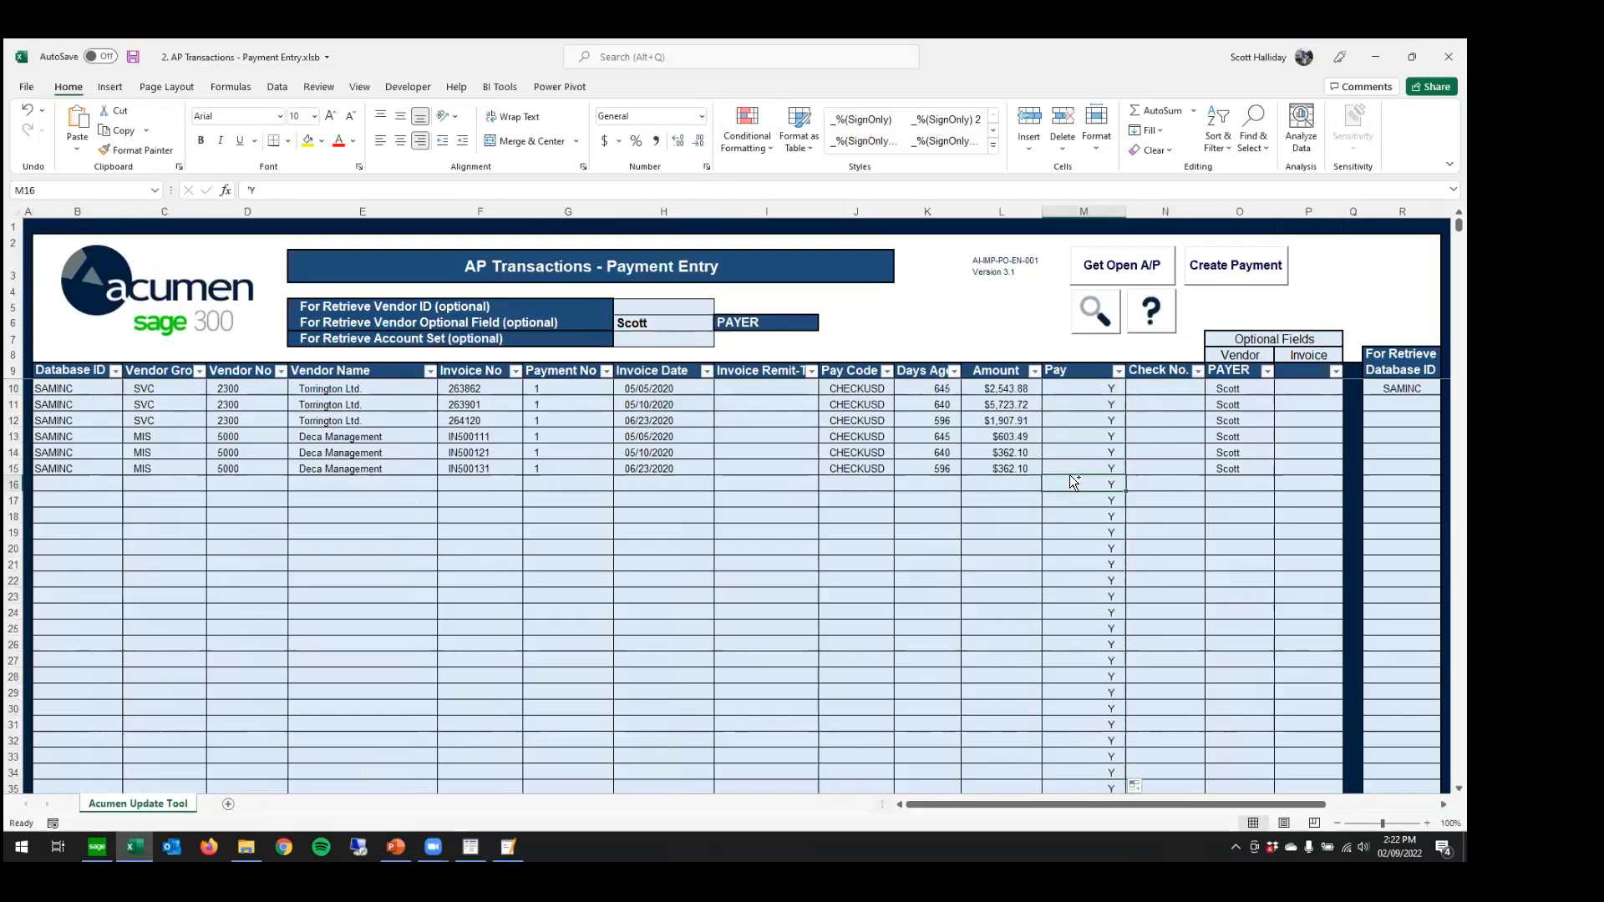
pyautogui.hotkey('ctrl', 'shift', 'Down')
pyautogui.press('Delete')
pyautogui.hotkey('ctrl', 'Home')
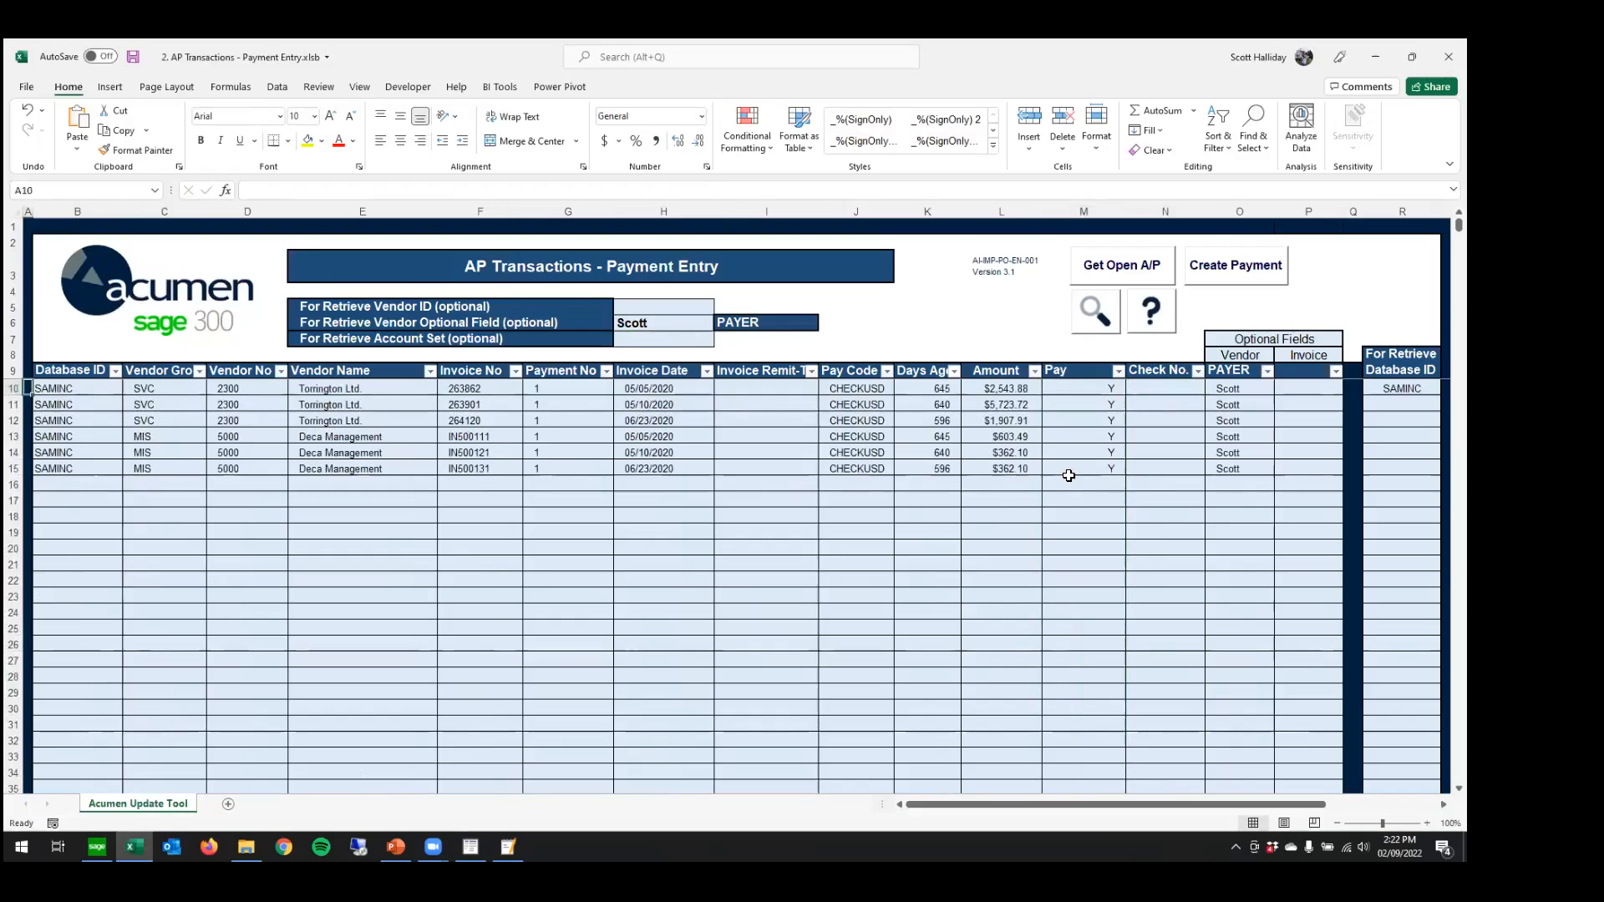
# - Create the payments for the marked invoices, and review the optional Vendor ID and Account Set retrieval fields
pyautogui.click(1249, 265)
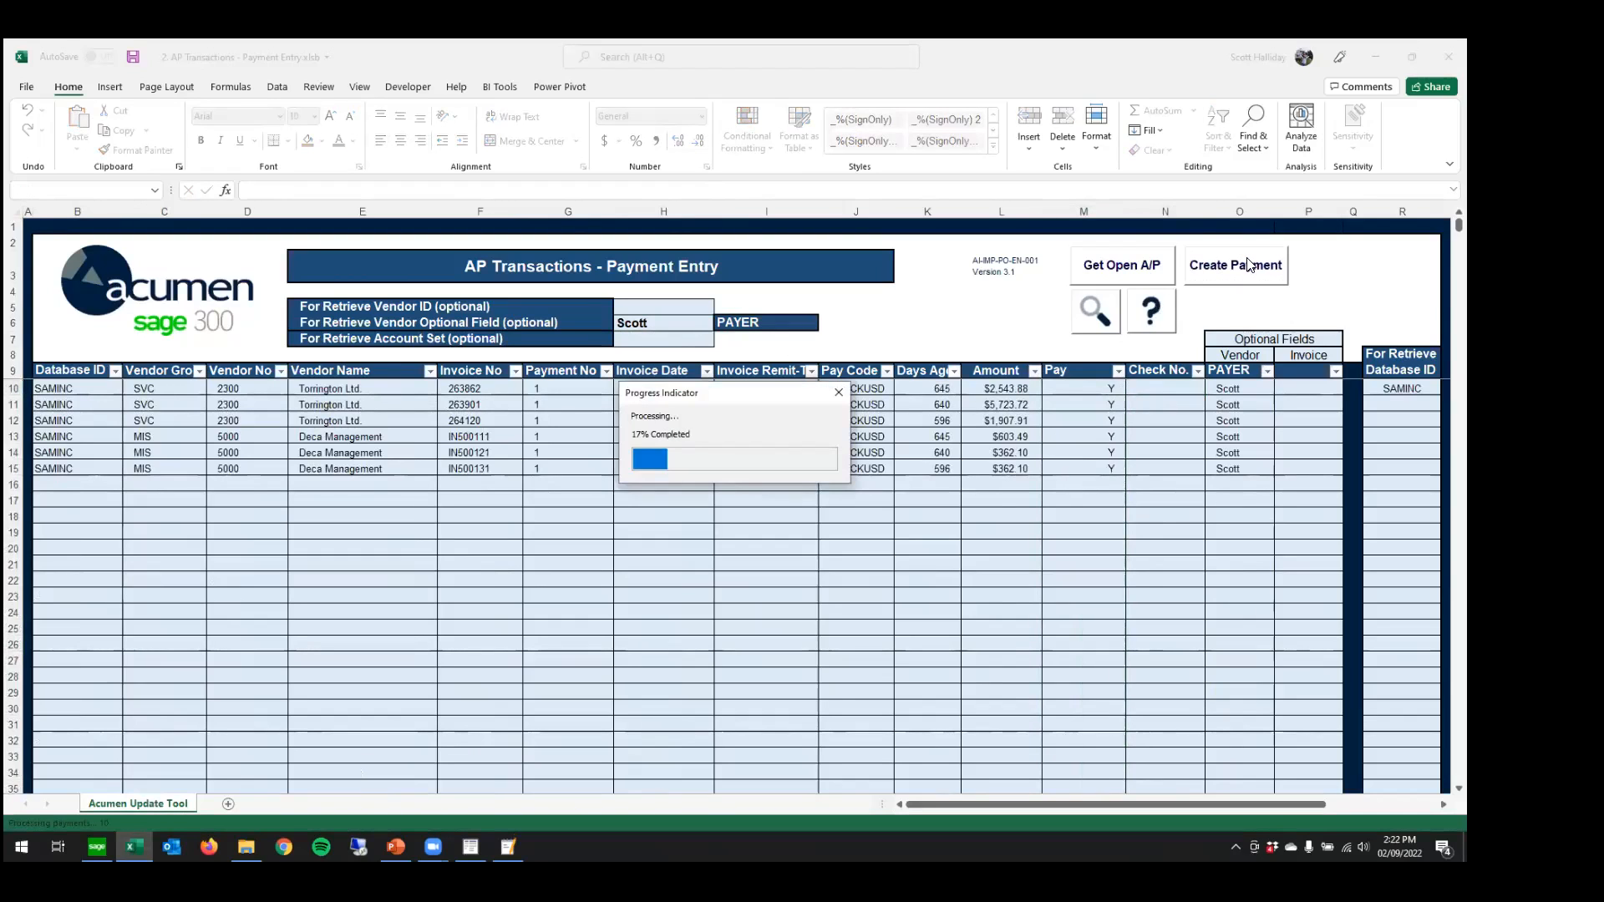
pyautogui.click(798, 483)
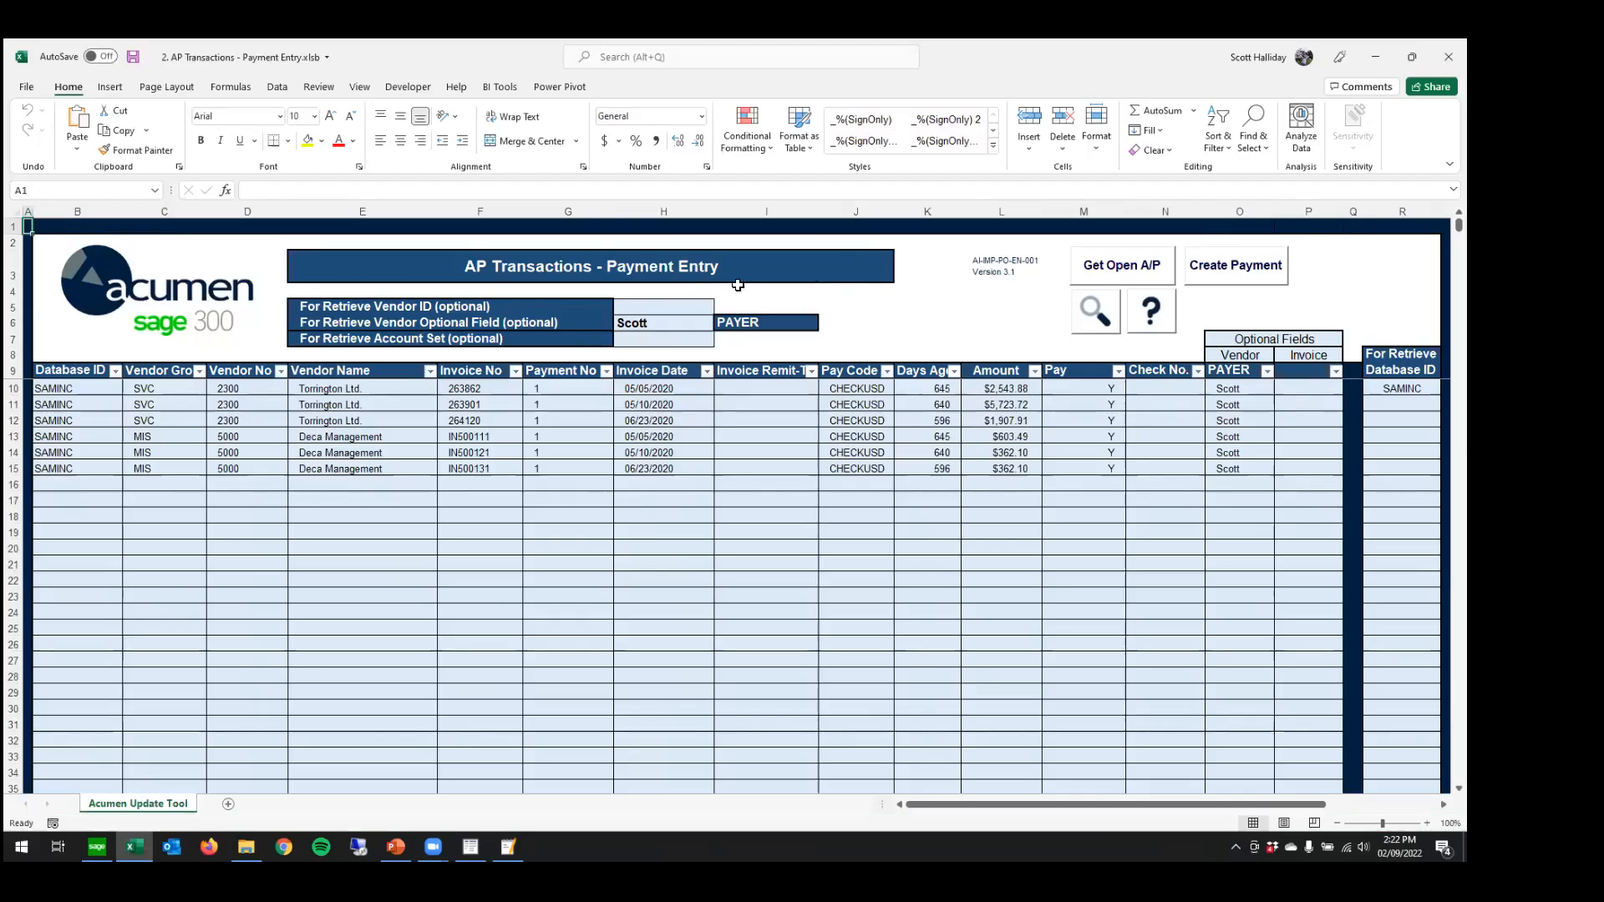
pyautogui.click(681, 308)
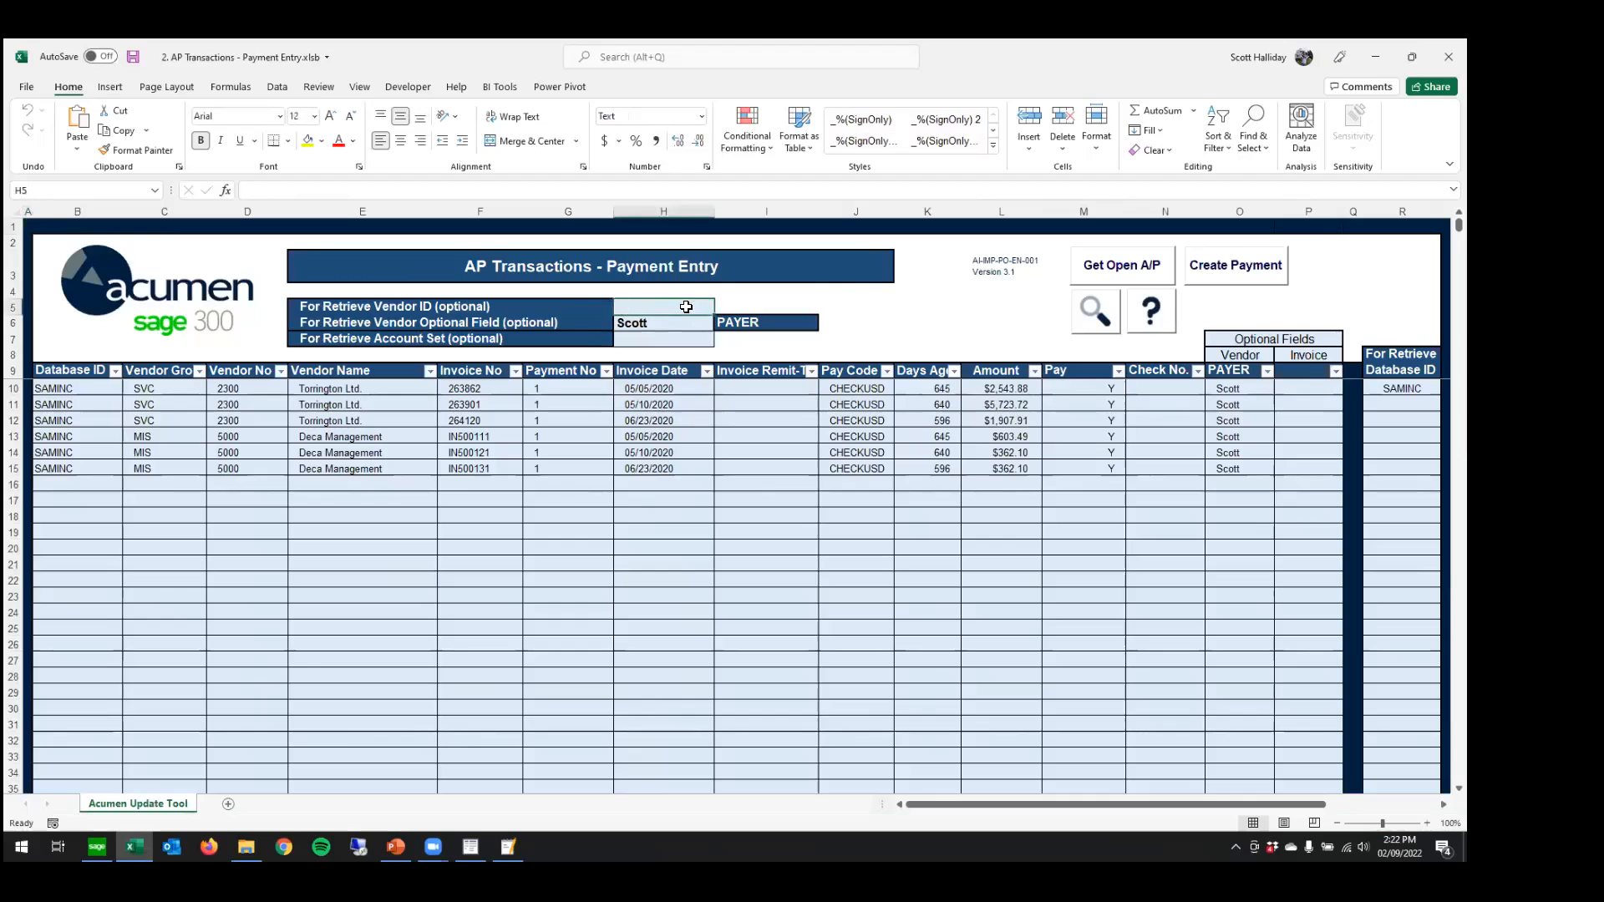
pyautogui.click(664, 339)
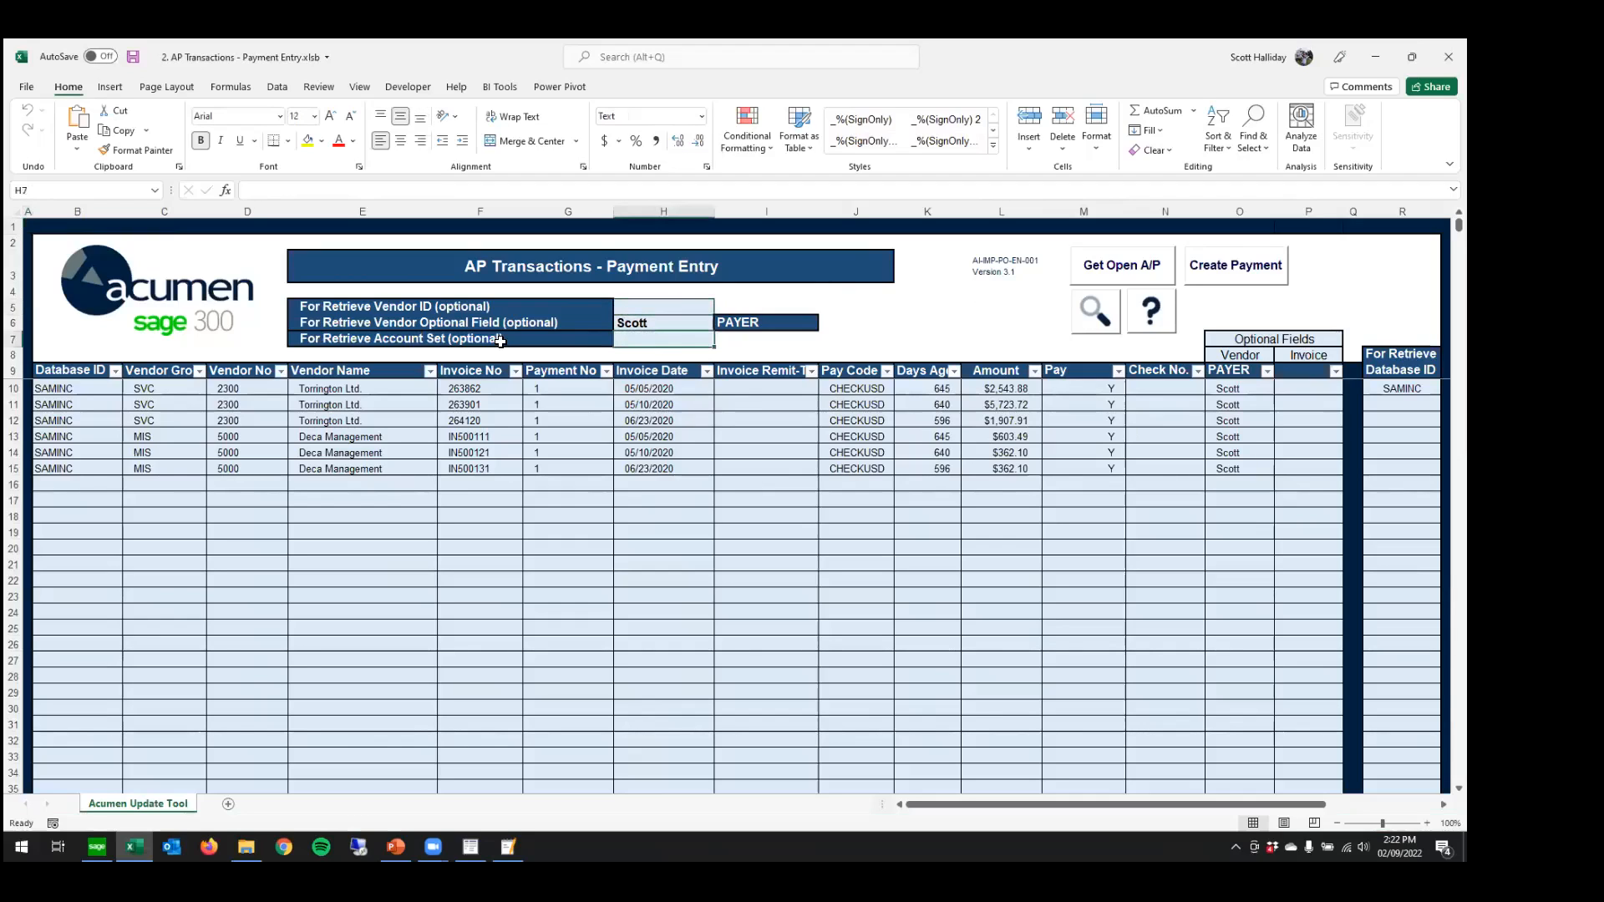
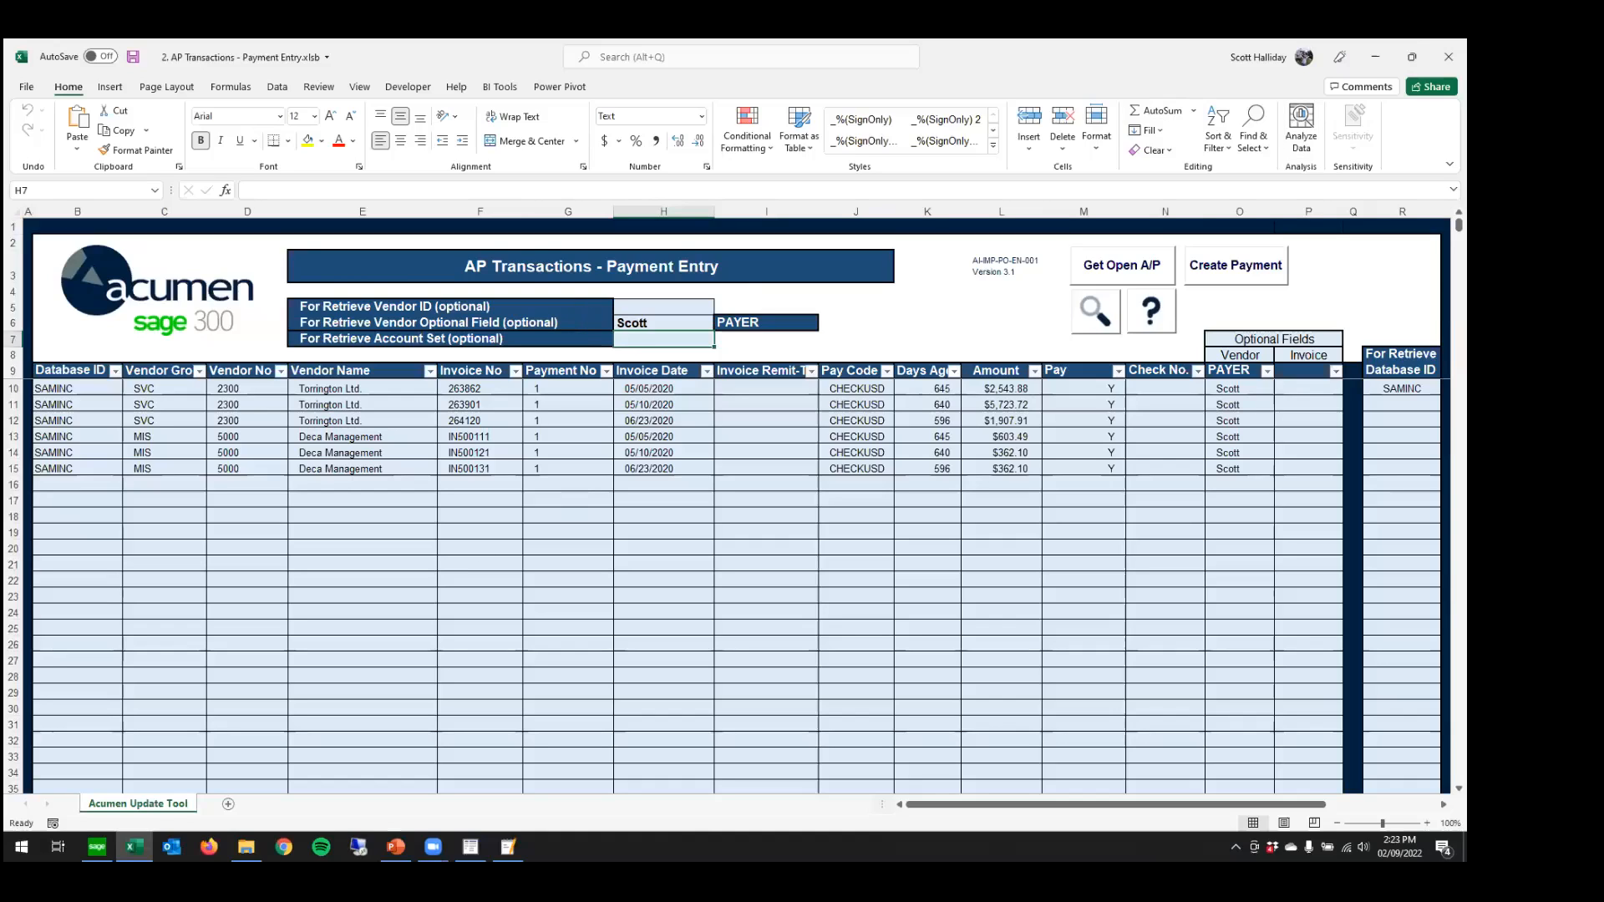
# - Save and close the Payment Entry workbook, and open 3. IC Items and Price Lists - Price and Cost Updater.xlsm from the Top Acumen Tools for 2022 folder
pyautogui.click(1448, 57)
pyautogui.click(677, 461)
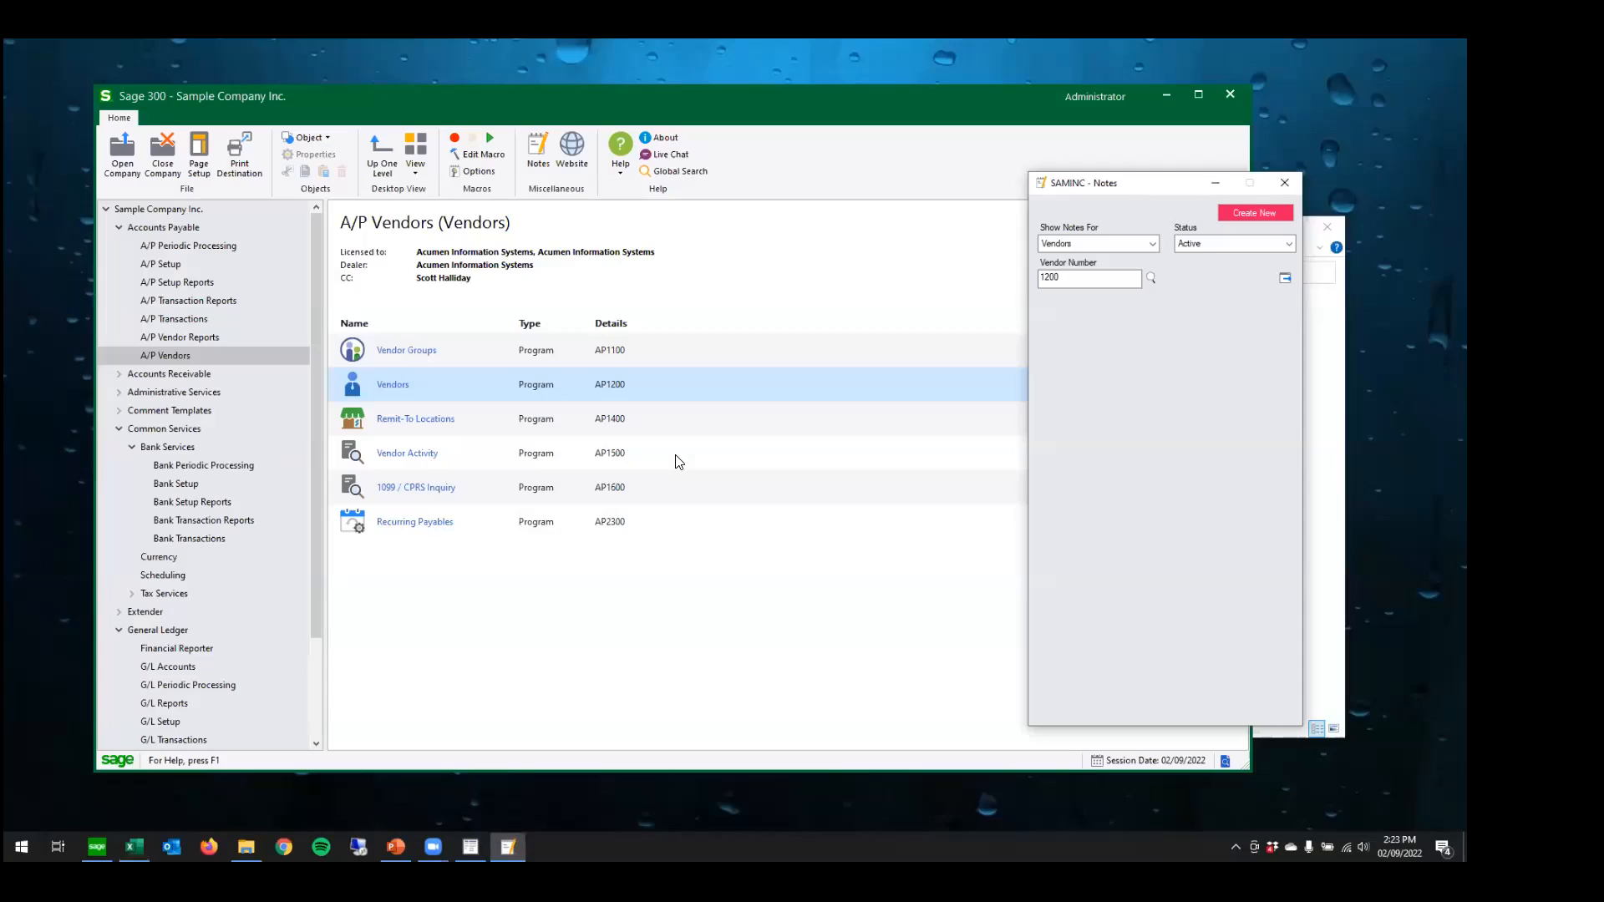
pyautogui.click(245, 847)
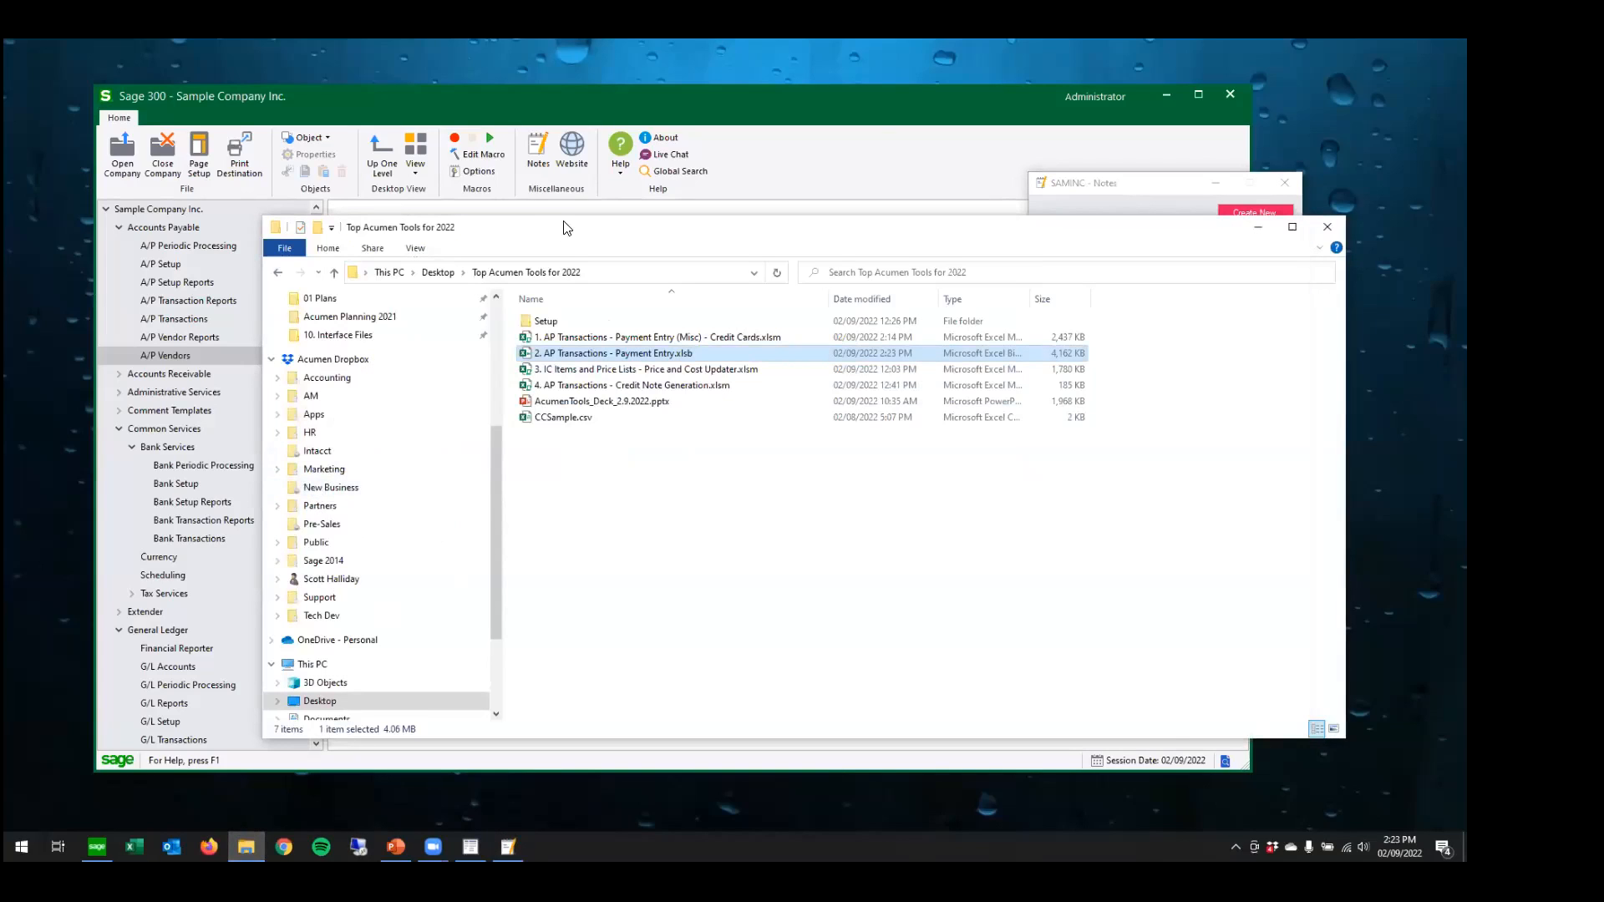
pyautogui.moveTo(568, 227); pyautogui.dragTo(541, 216)
pyautogui.click(537, 362)
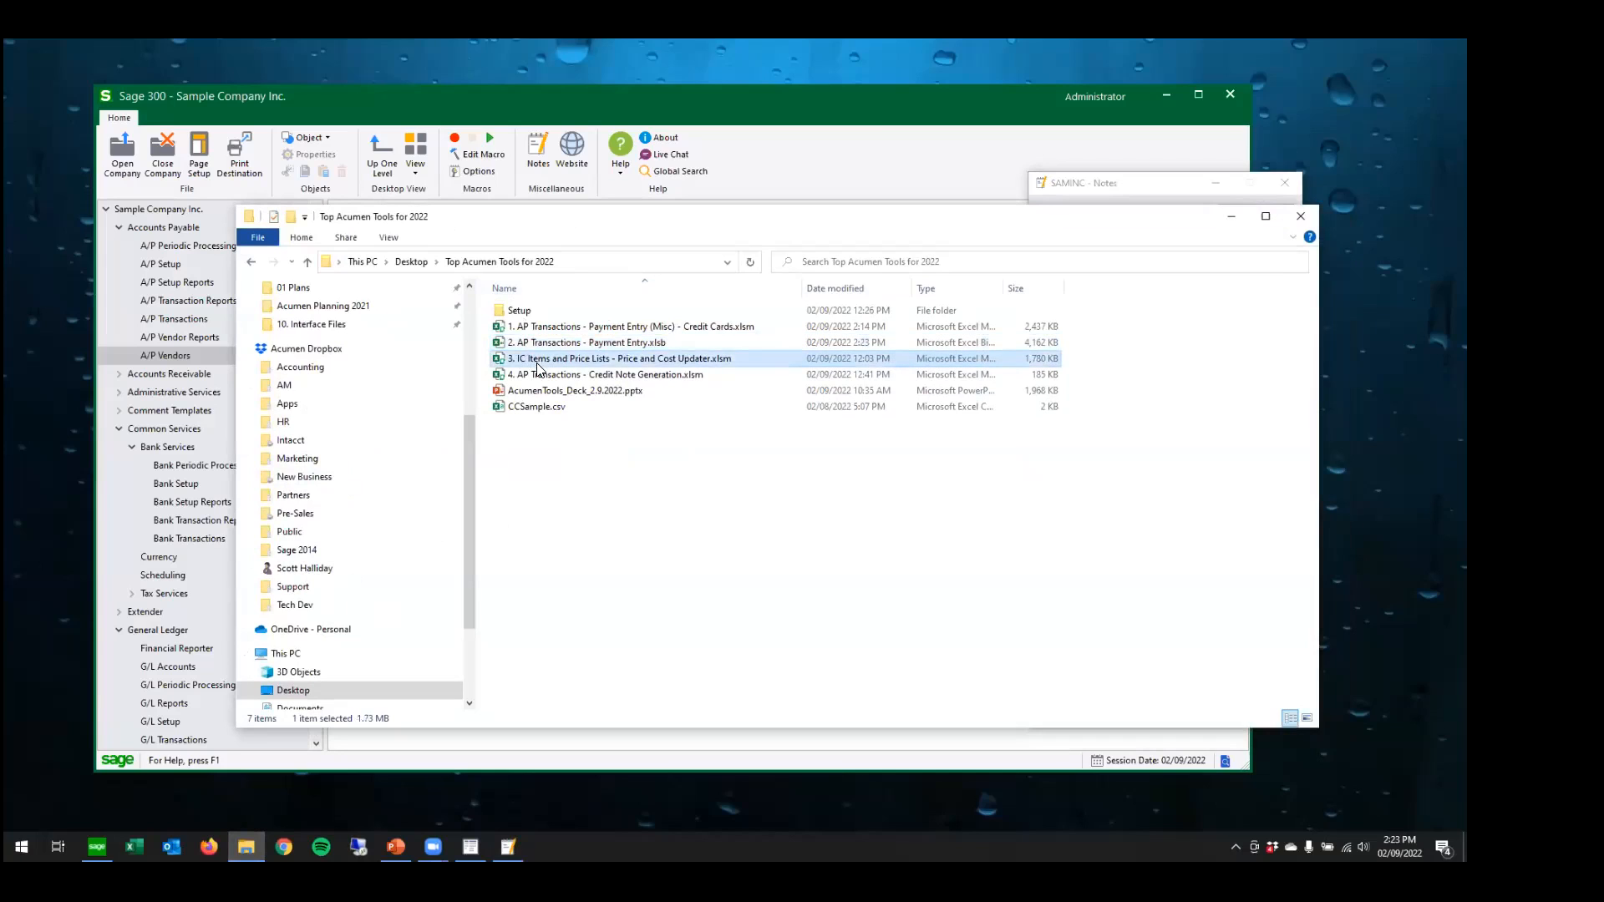
pyautogui.doubleClick(538, 364)
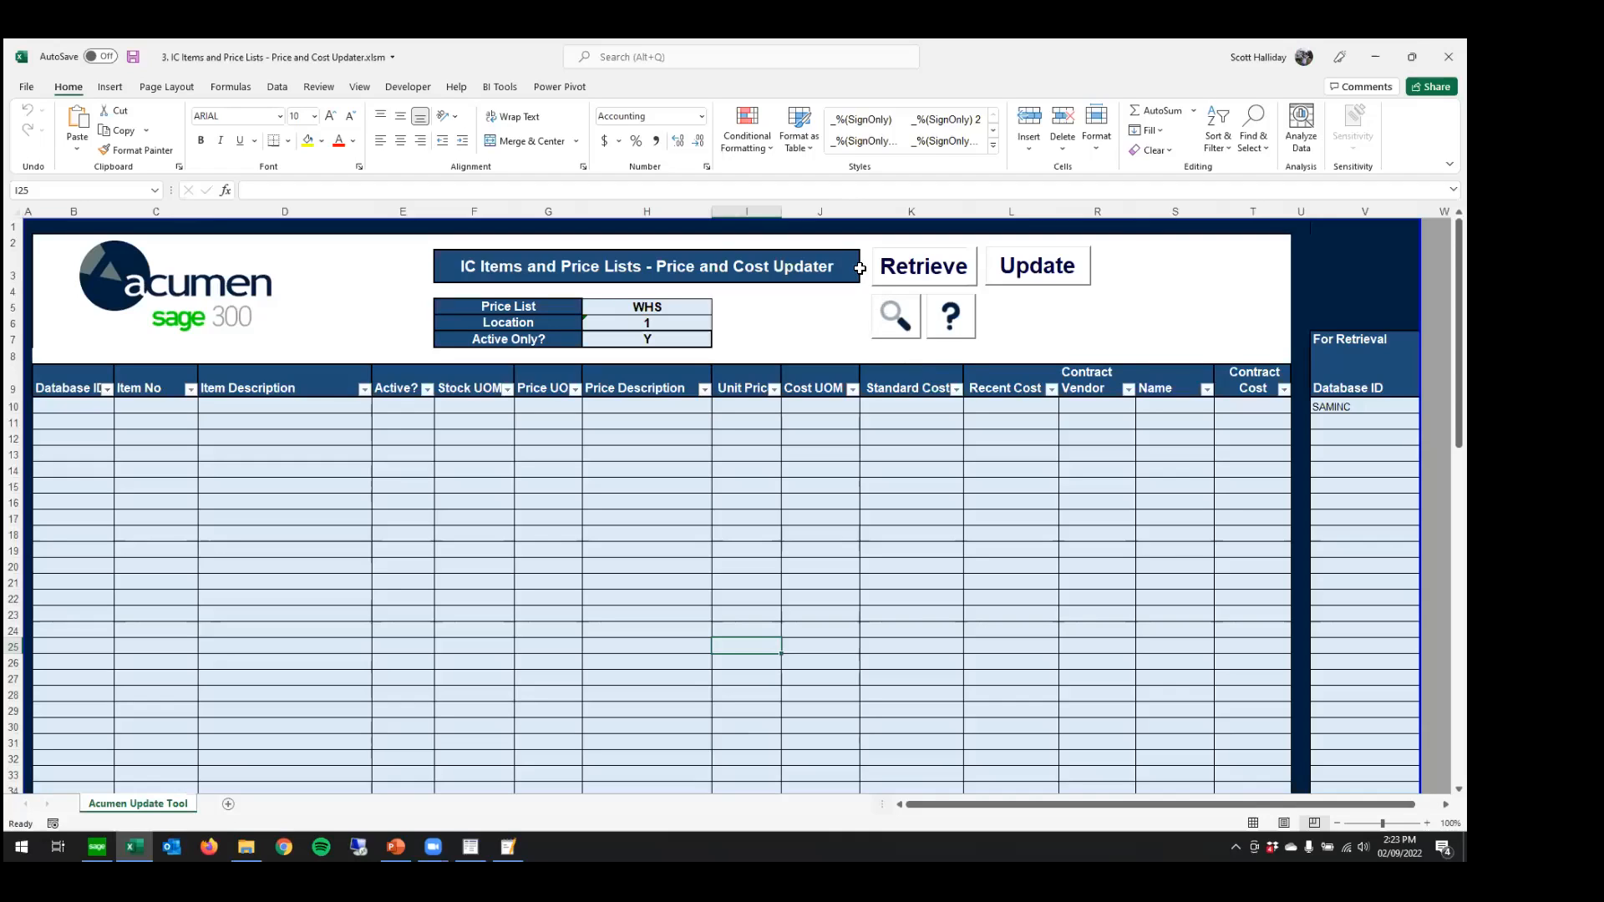
# - Review the Price List, Location and Active Only retrieval criteria at the head of the worksheet
pyautogui.click(644, 308)
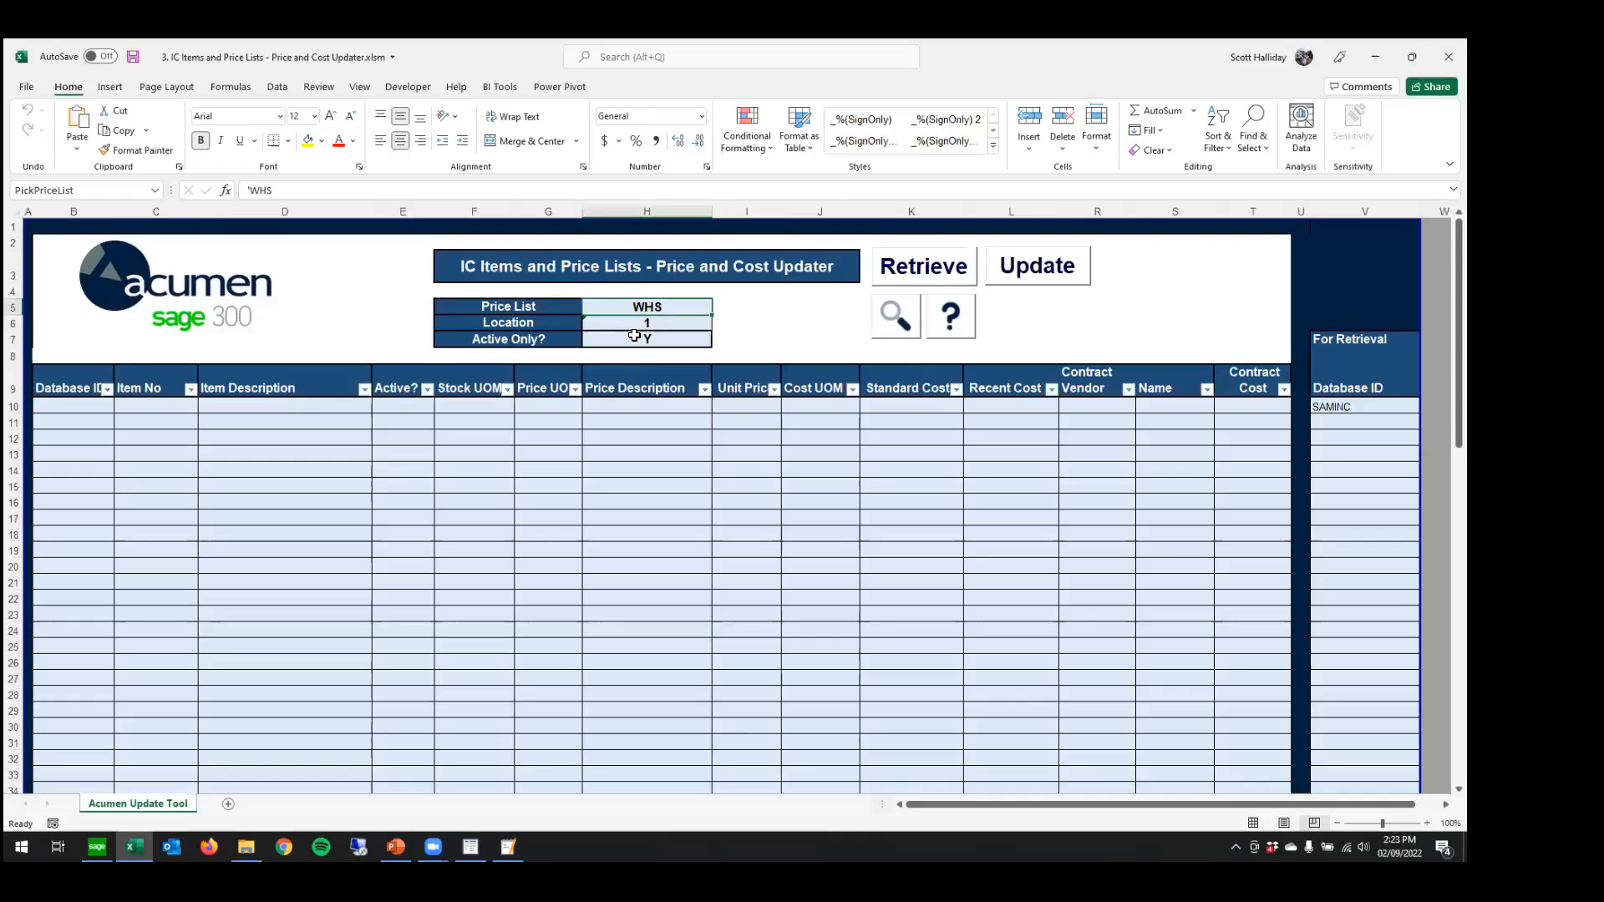
pyautogui.click(640, 323)
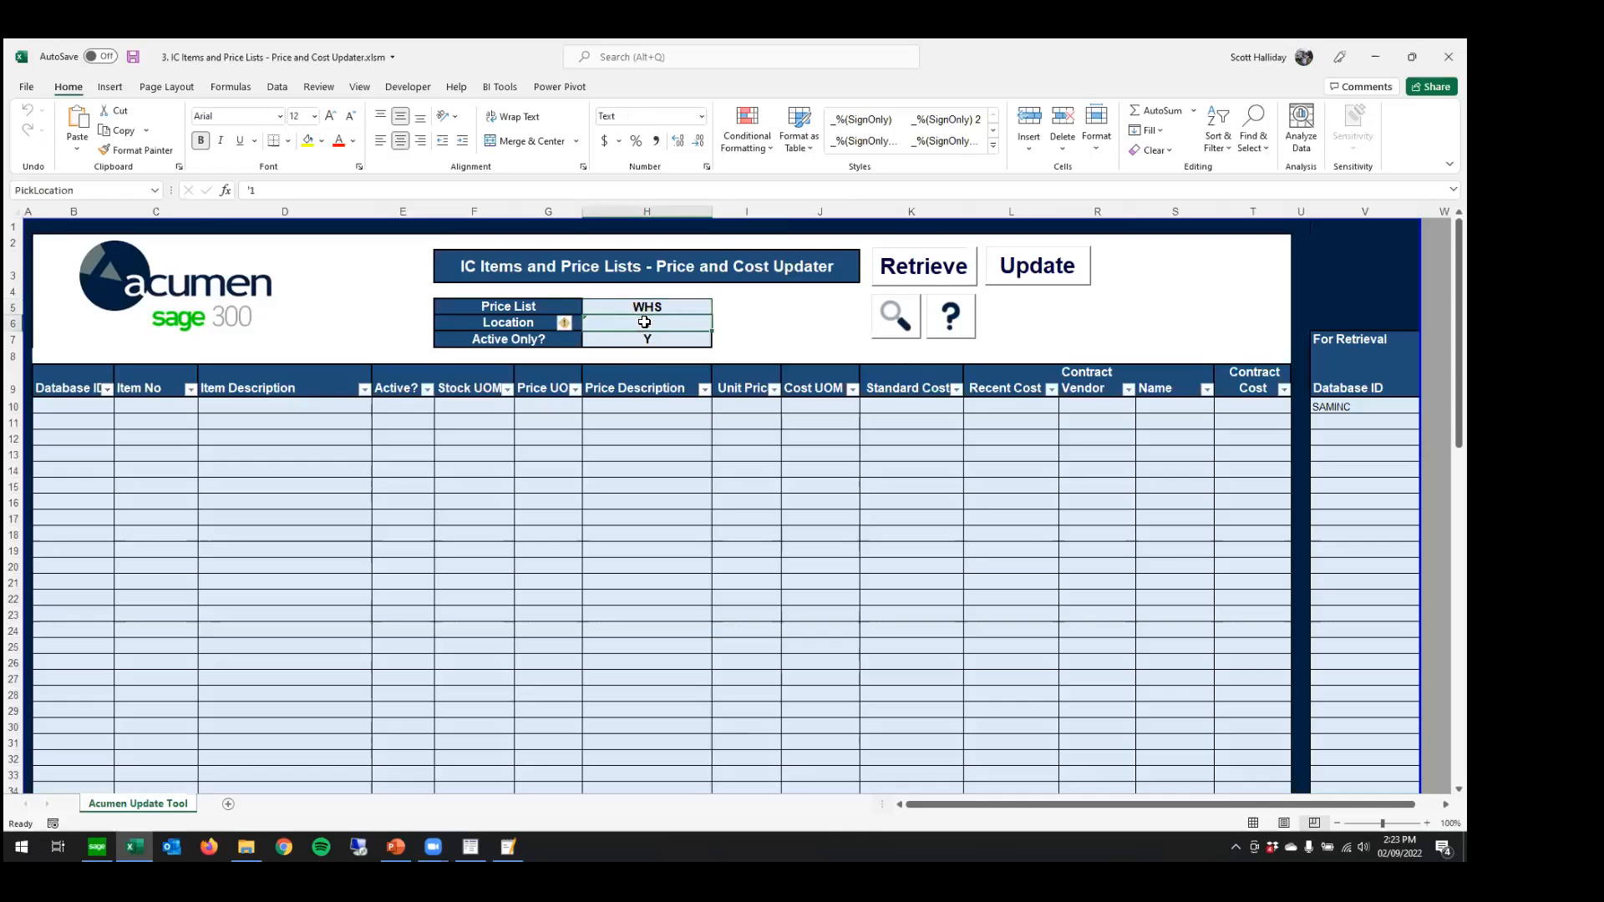
pyautogui.click(630, 306)
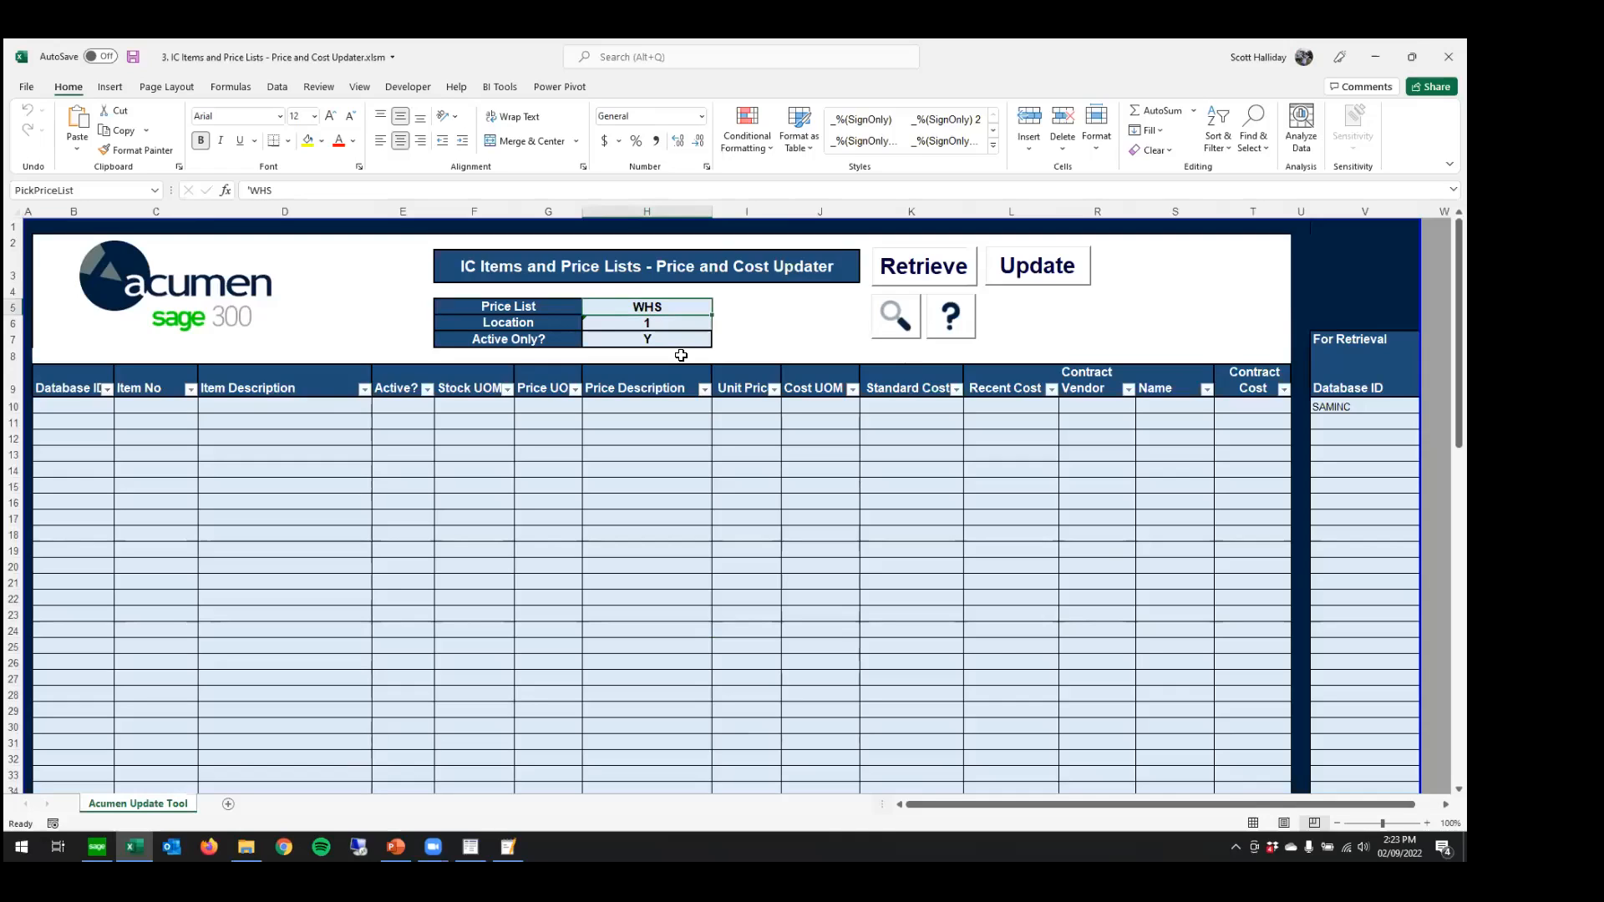
pyautogui.click(678, 342)
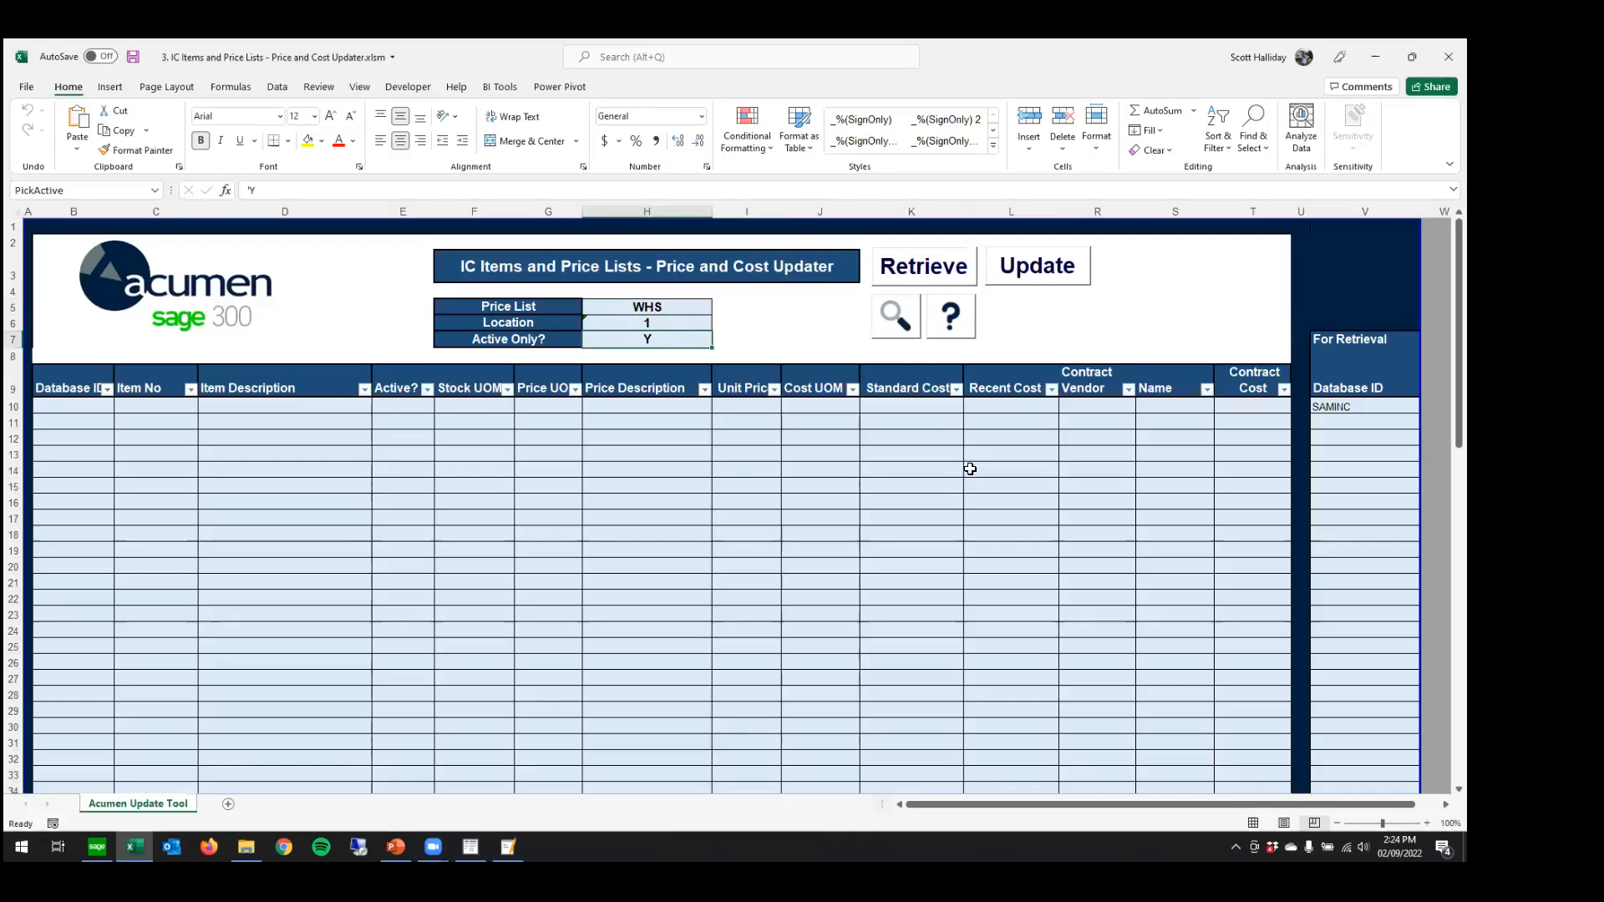
# - Retrieve fresh item, price and cost data for price list WHS, location 1, active items only
pyautogui.click(917, 266)
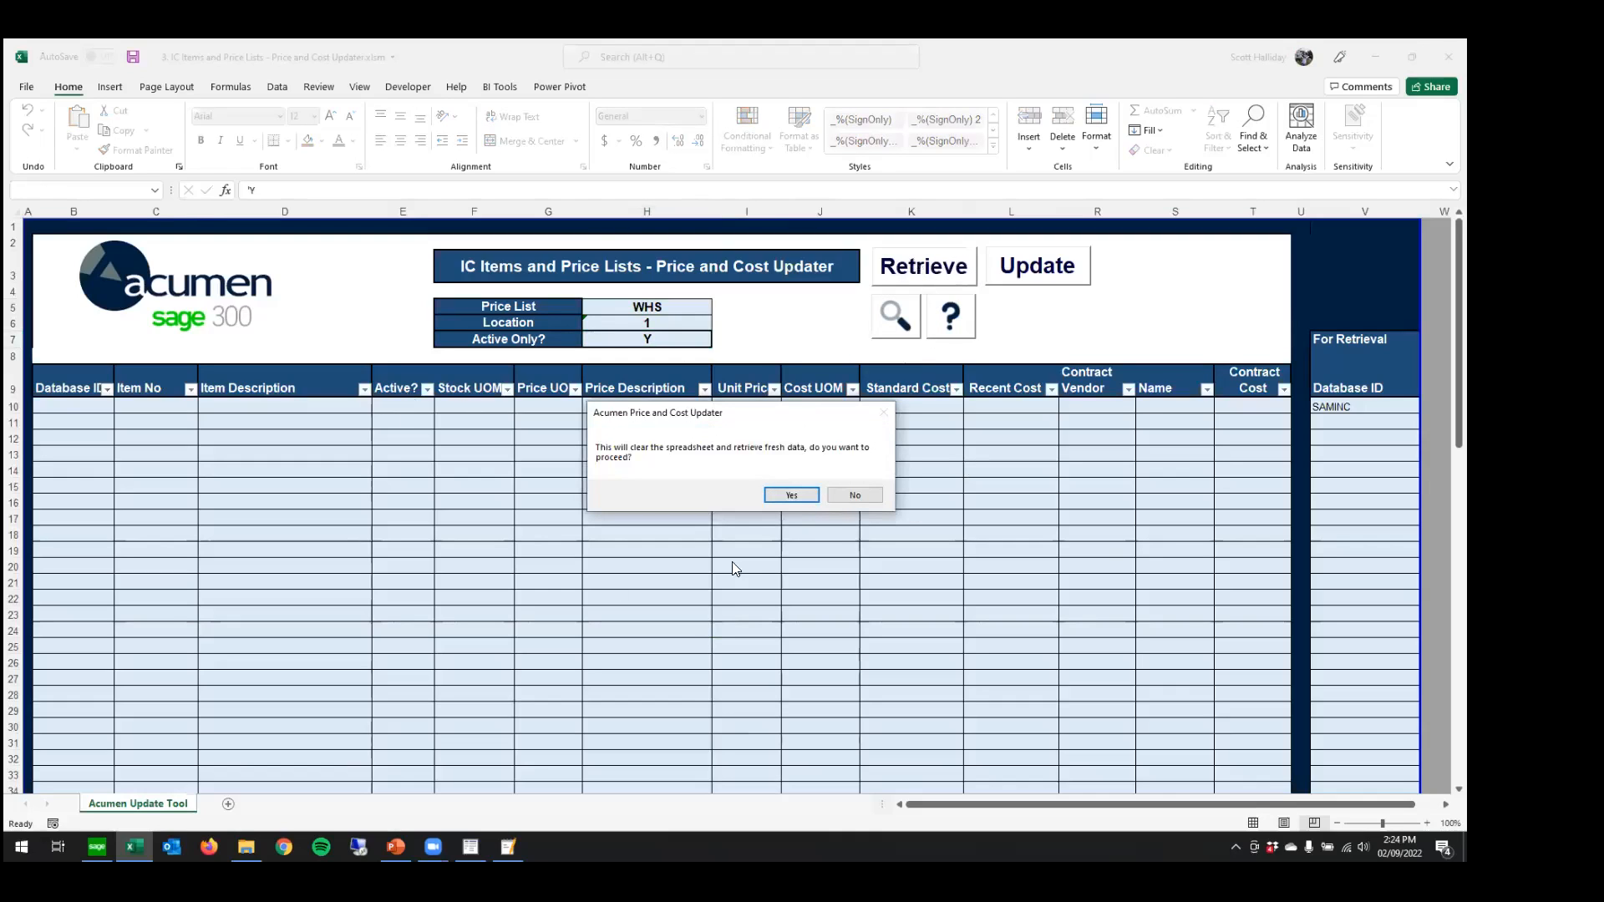
pyautogui.click(795, 496)
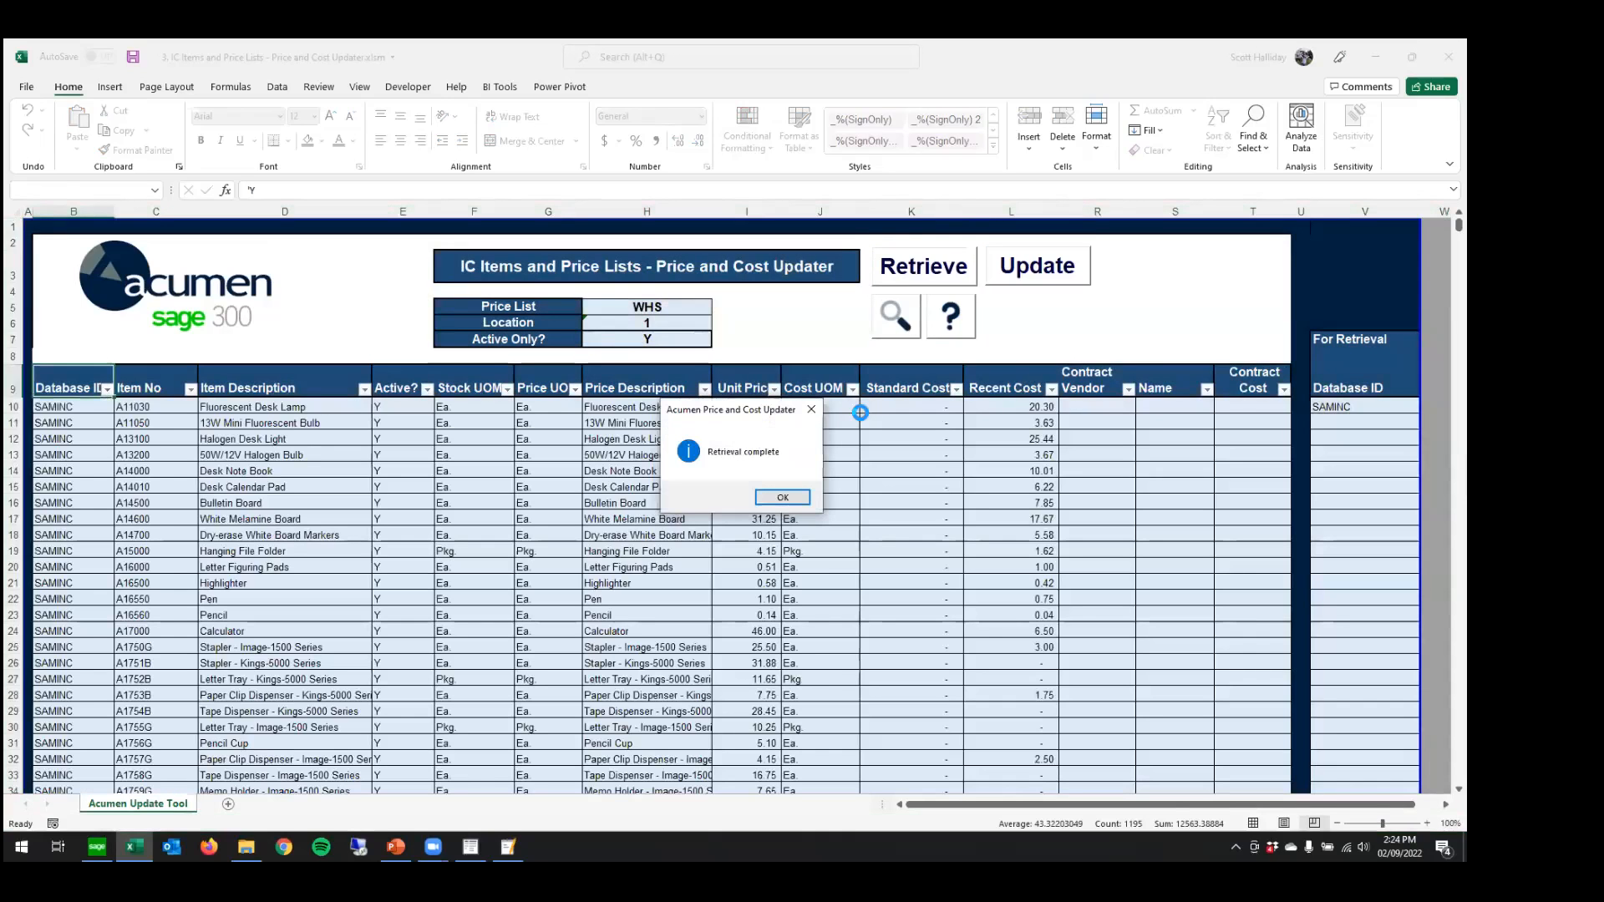
pyautogui.click(782, 498)
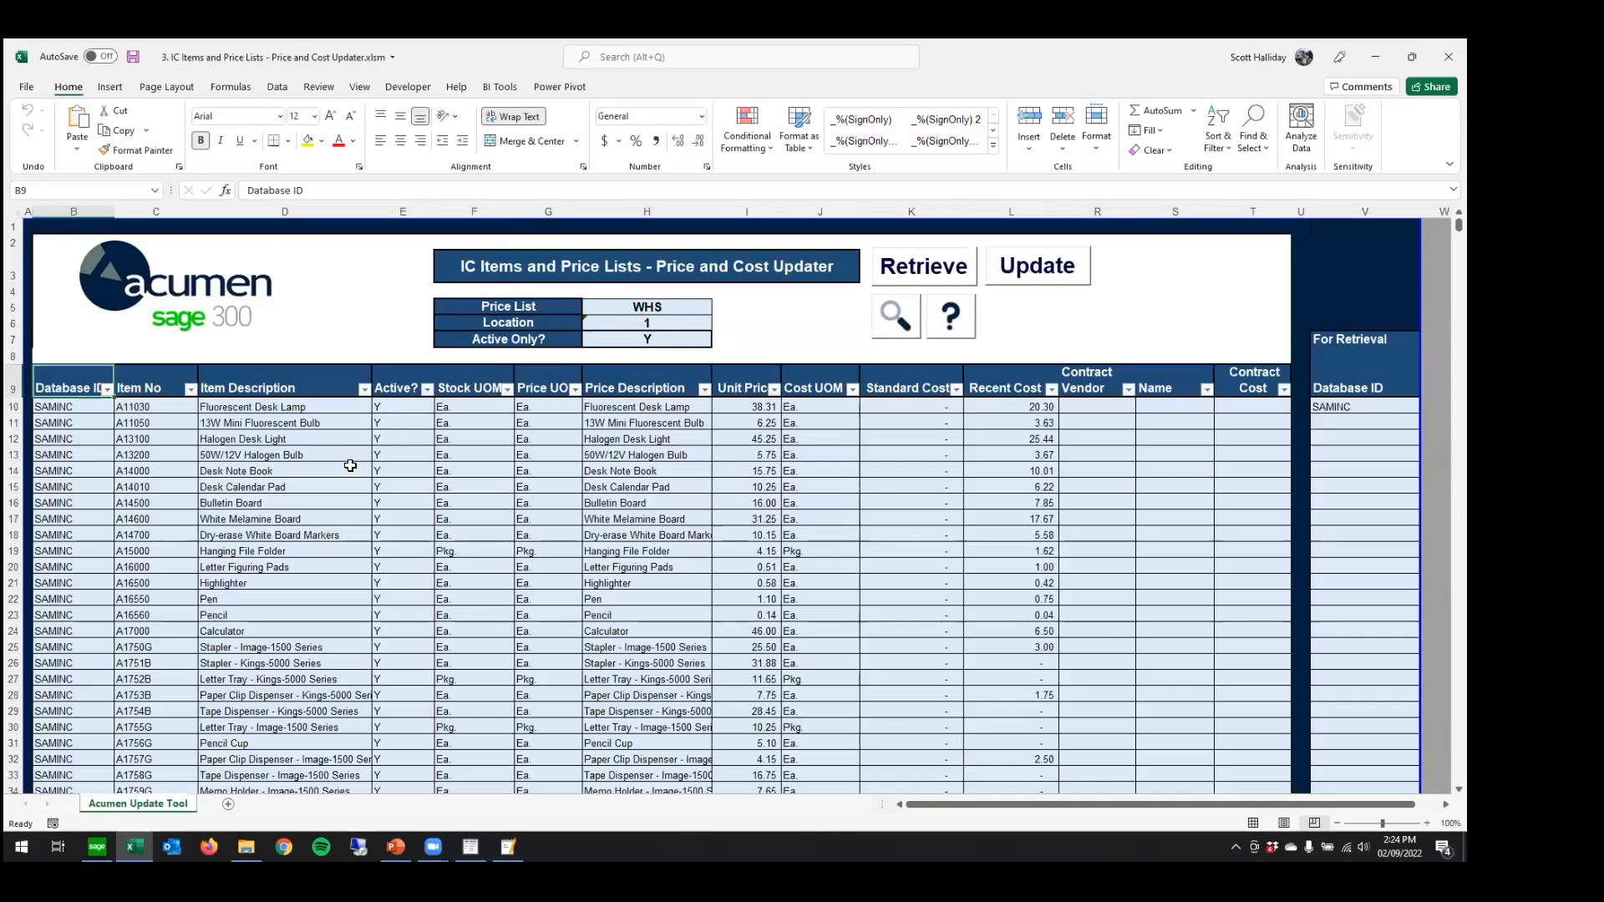
# - Examine the Item Description, Price Description and Unit Price columns of the retrieved items
pyautogui.click(292, 213)
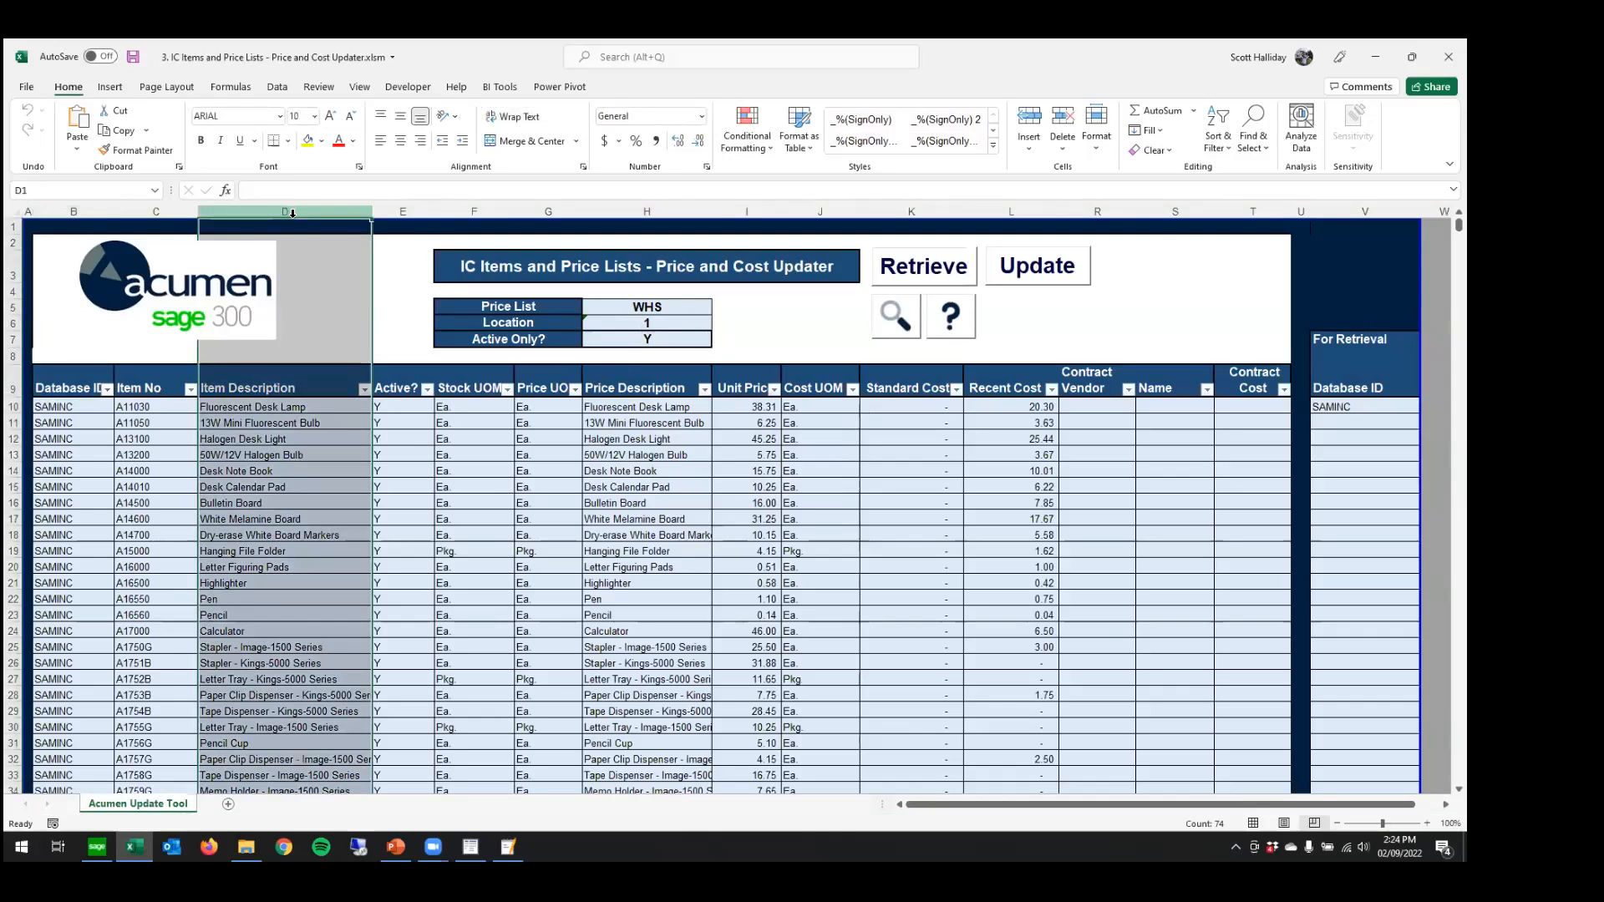
pyautogui.click(624, 205)
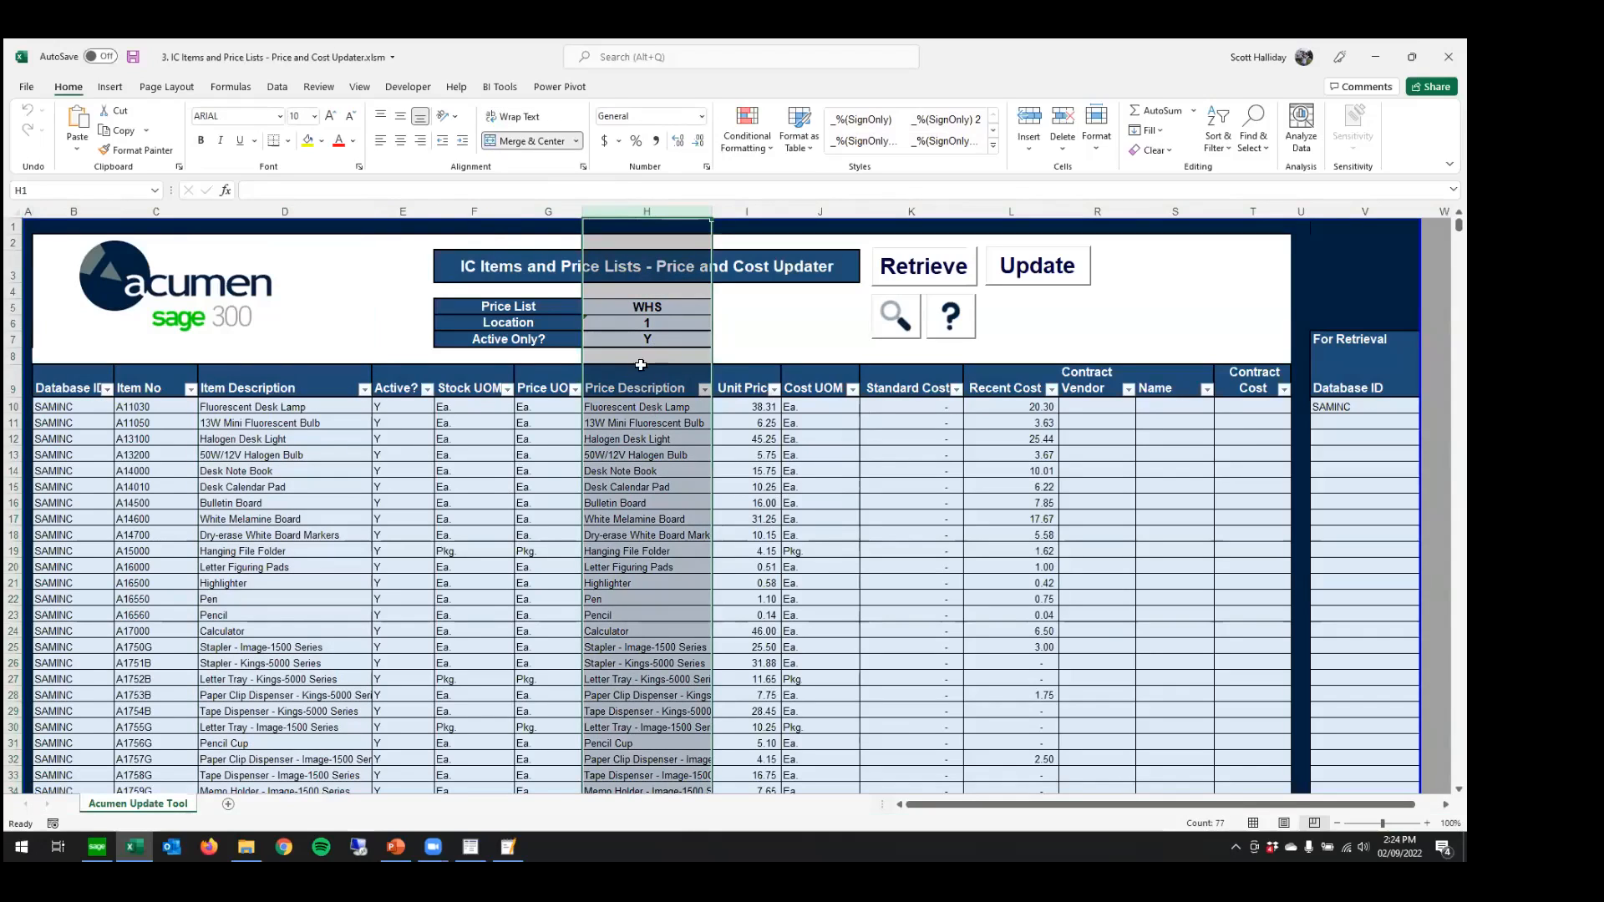
pyautogui.click(628, 437)
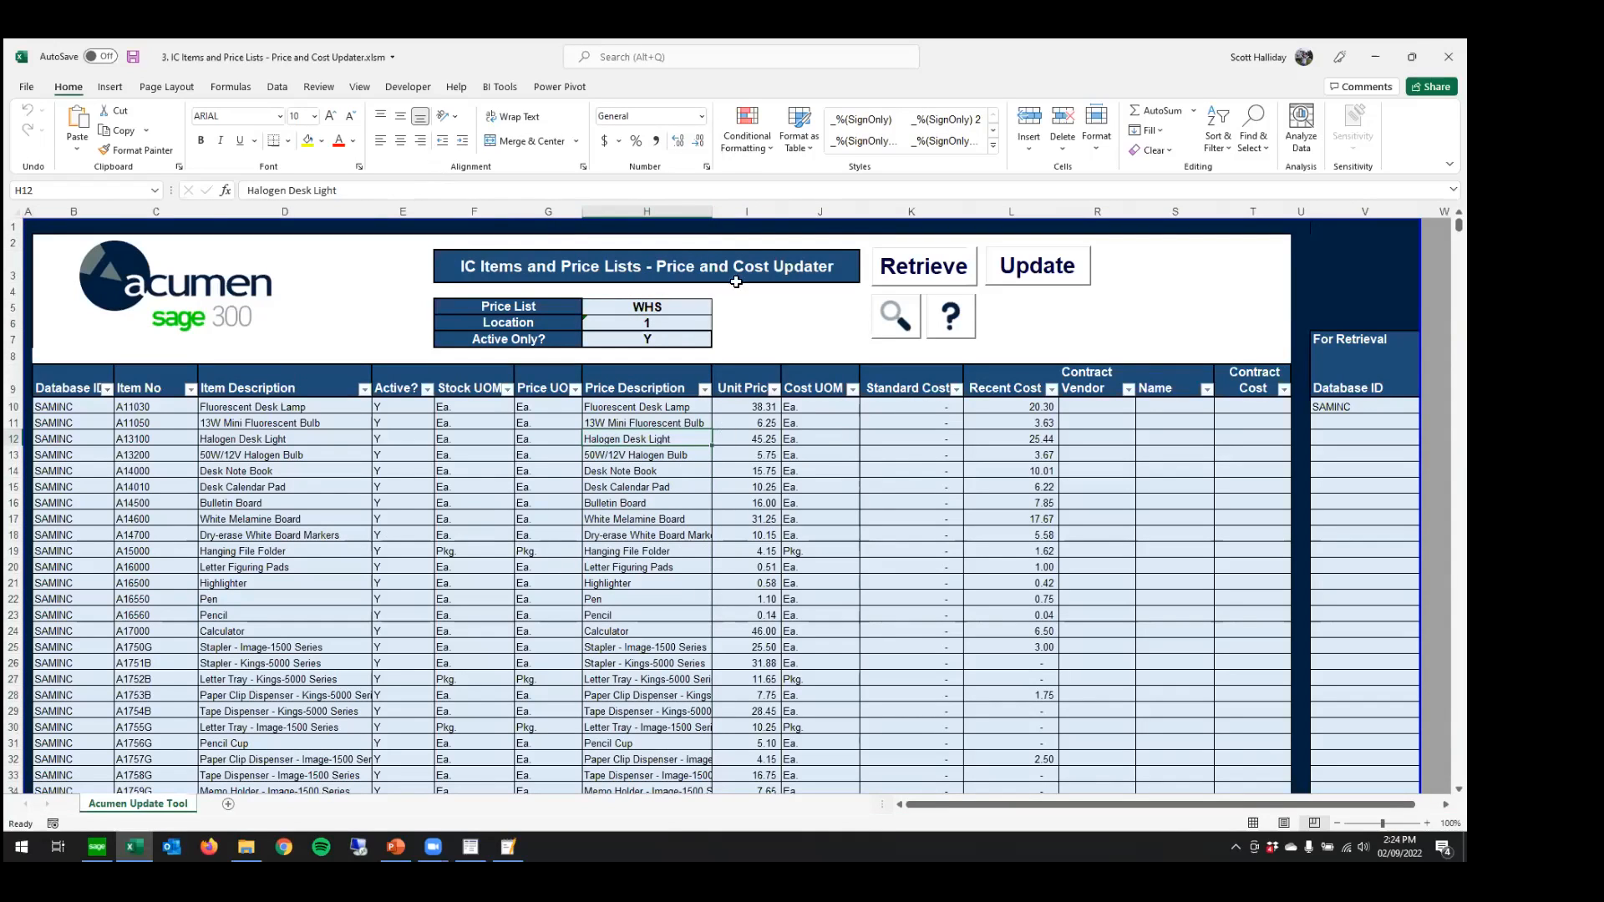
pyautogui.click(744, 210)
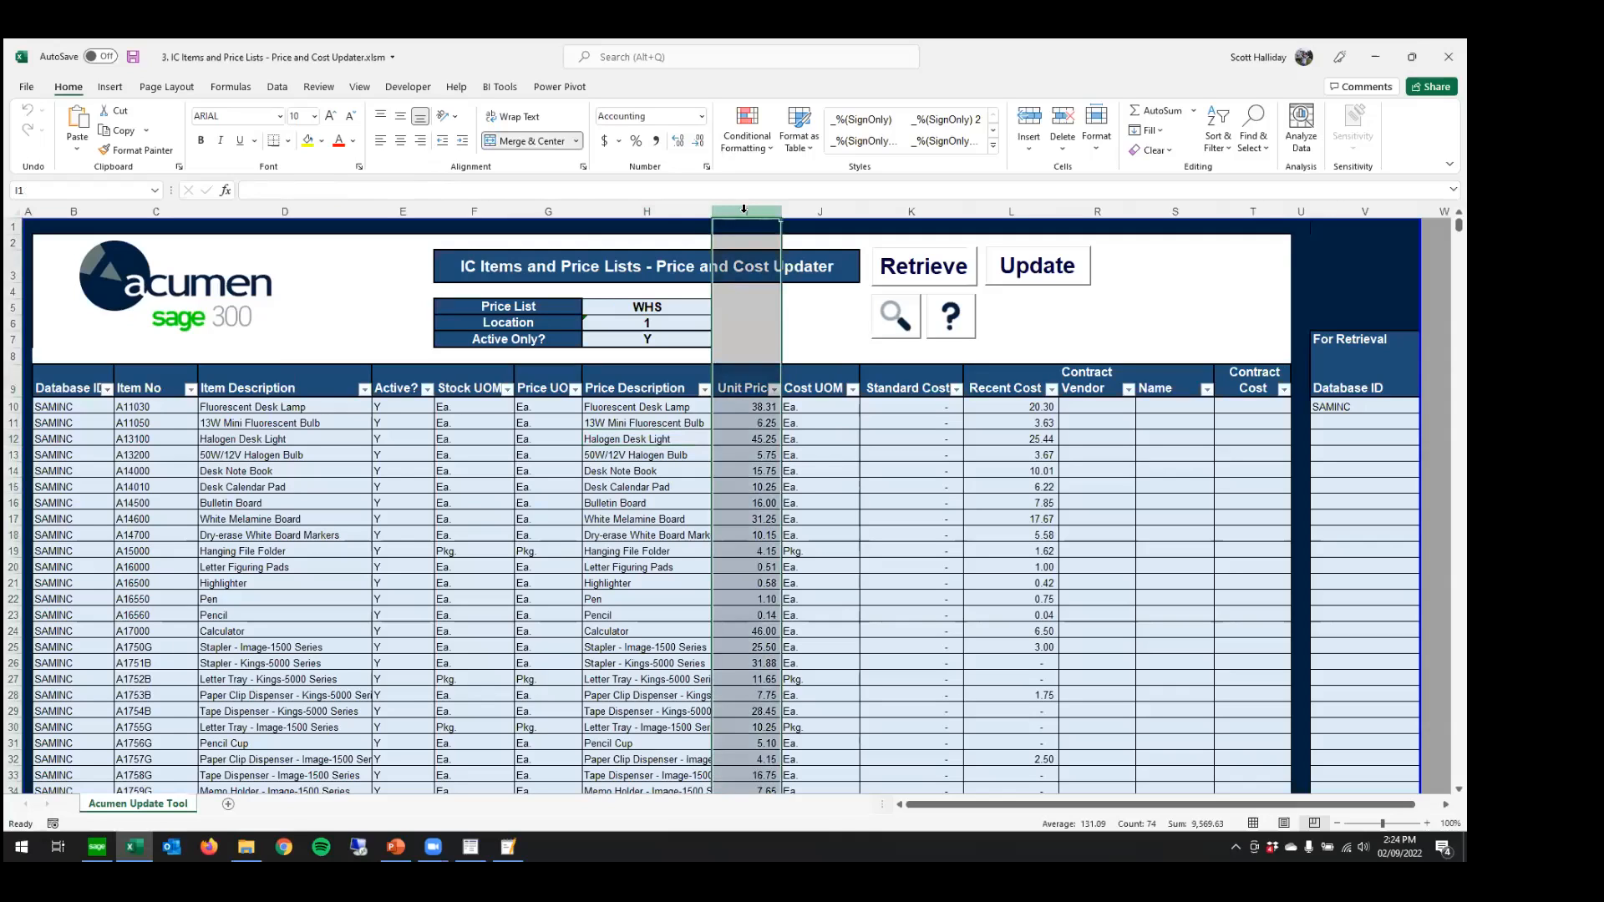
# - Review the Standard Cost and Recent Cost columns of the retrieved items
pyautogui.click(935, 211)
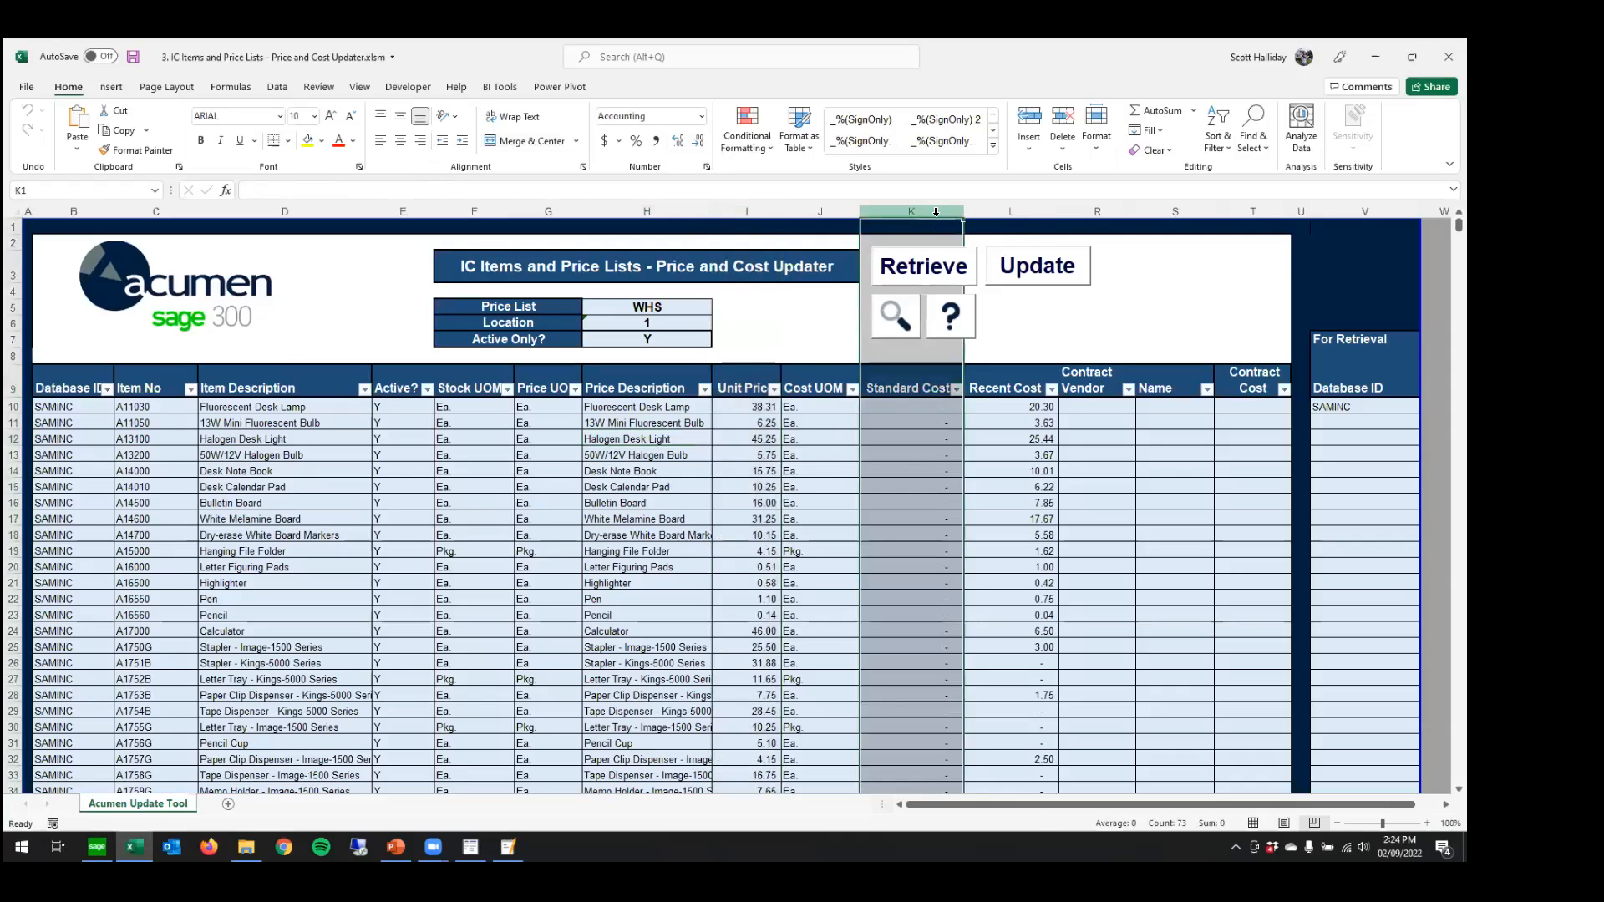
pyautogui.moveTo(936, 211); pyautogui.dragTo(986, 211)
pyautogui.click(988, 210)
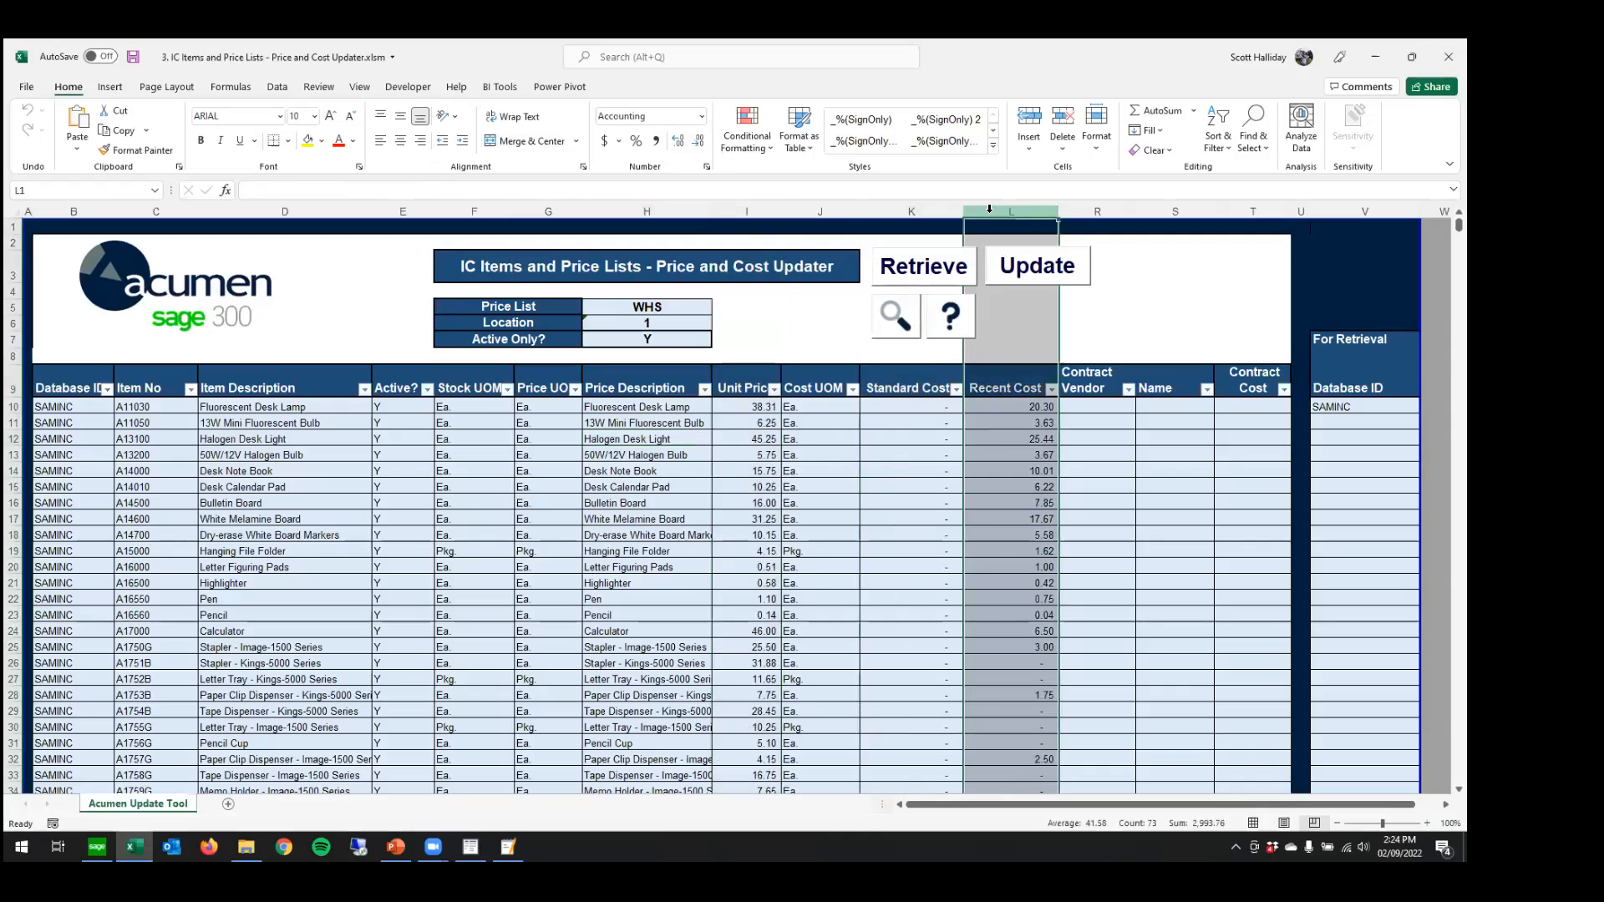
# - Enter the margin formula =(I10-L10)/I10 in the Contract Vendor cell of the first item row, R10
pyautogui.click(1094, 409)
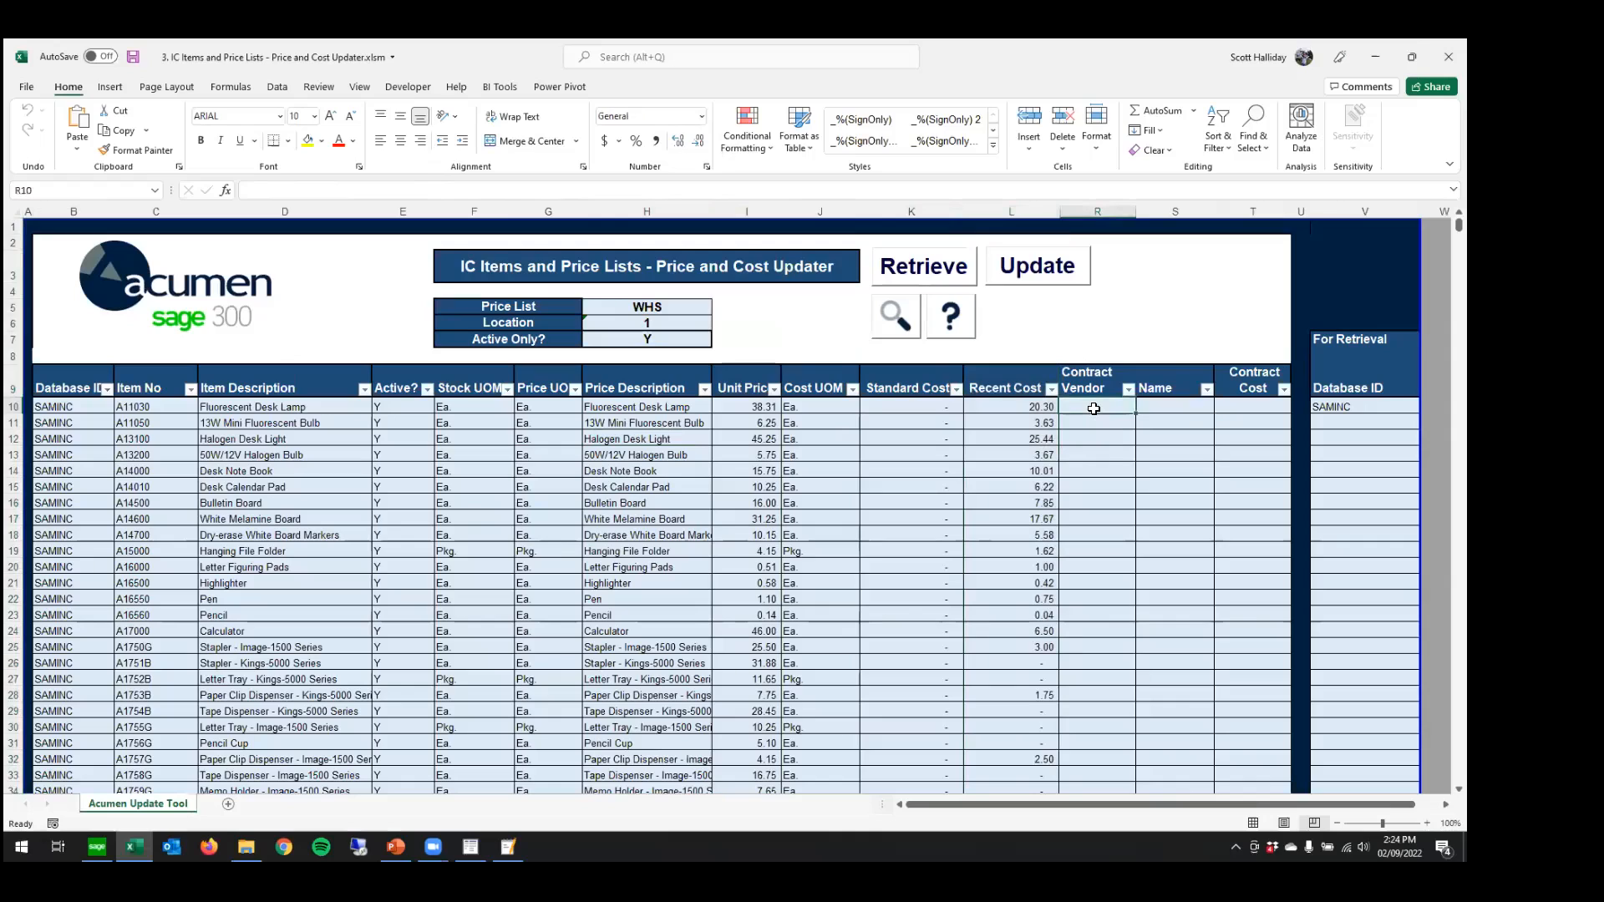
pyautogui.write('=')
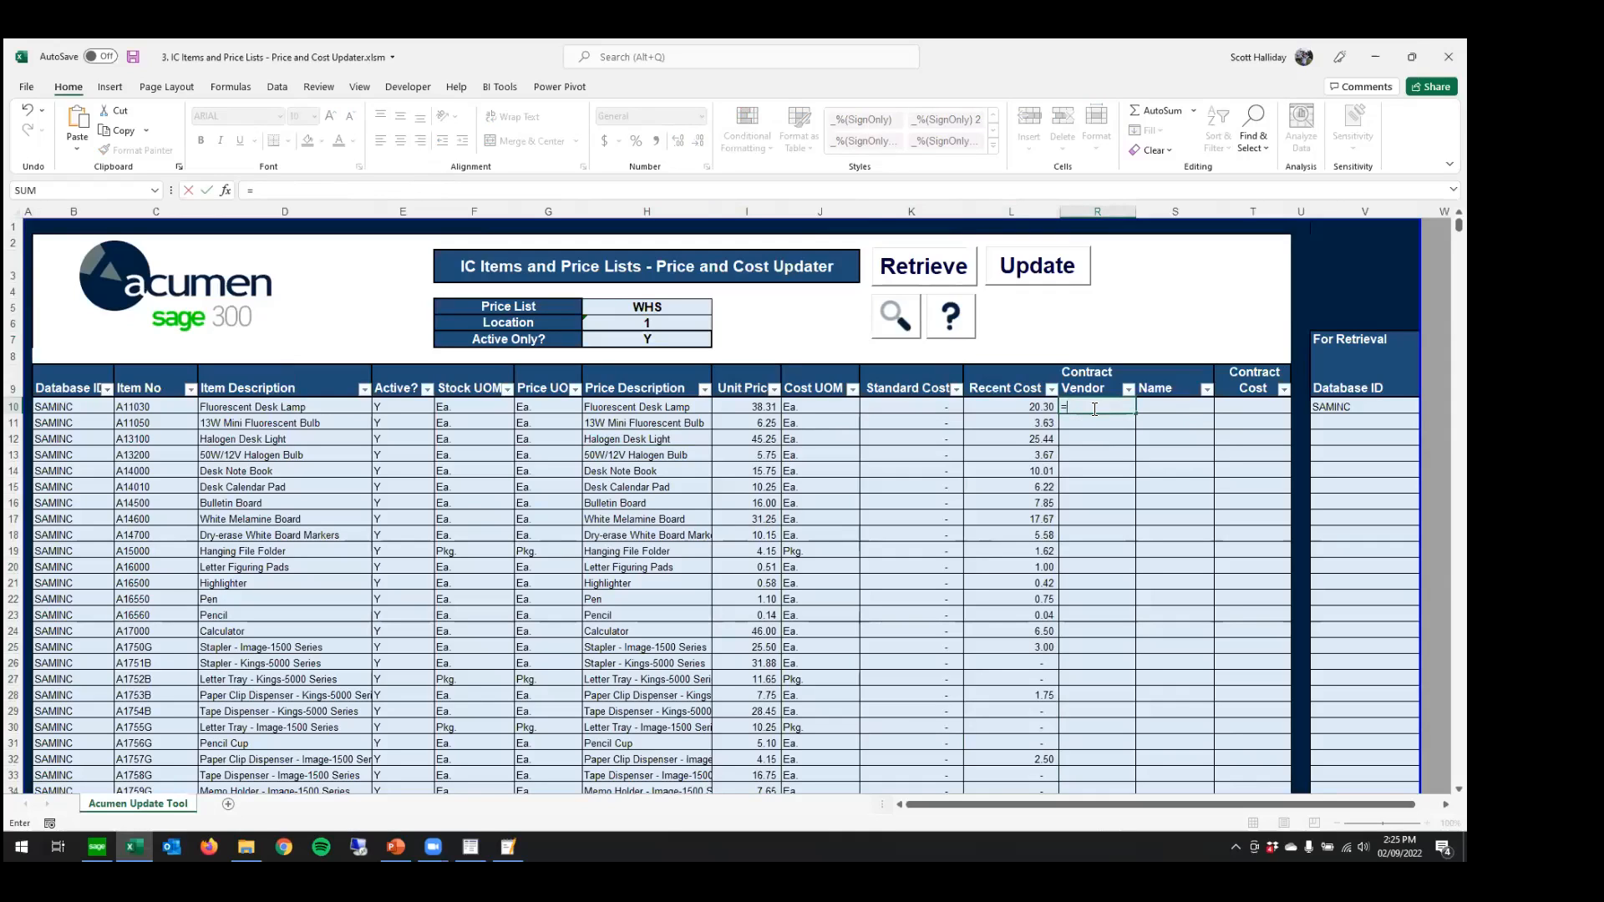
pyautogui.write('(')
pyautogui.press('Left')
pyautogui.press('Left')
pyautogui.press('Left')
pyautogui.press('Left')
pyautogui.write('-')
pyautogui.press('Left')
pyautogui.write(')/')
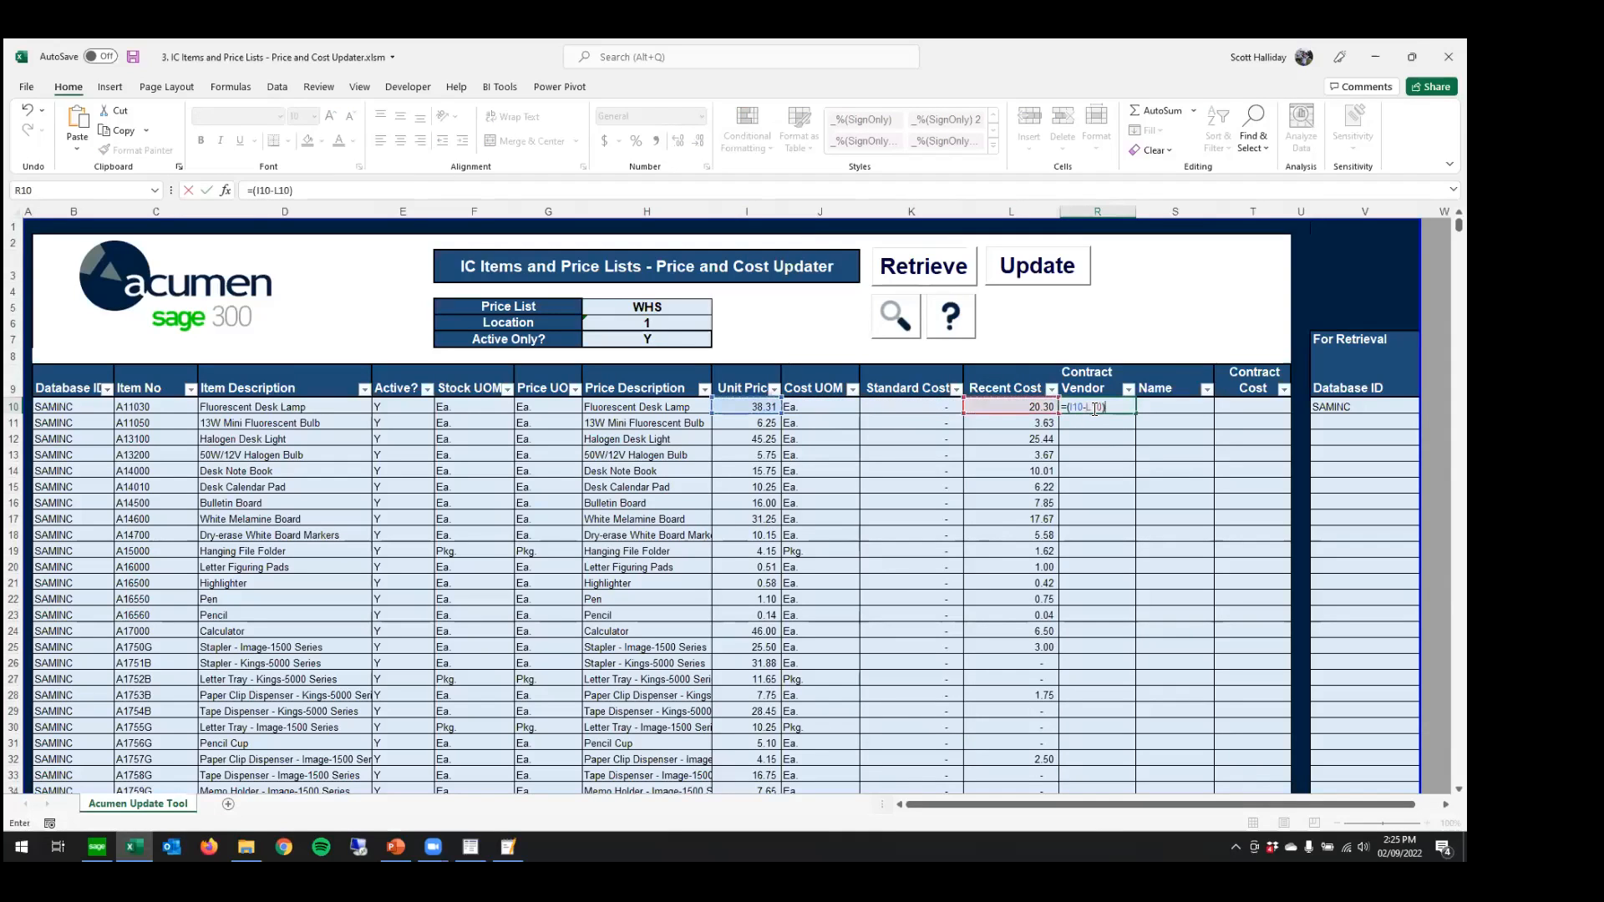
pyautogui.press('Left')
pyautogui.press('Left')
pyautogui.press('Left')
pyautogui.press('Left')
pyautogui.press('Return')
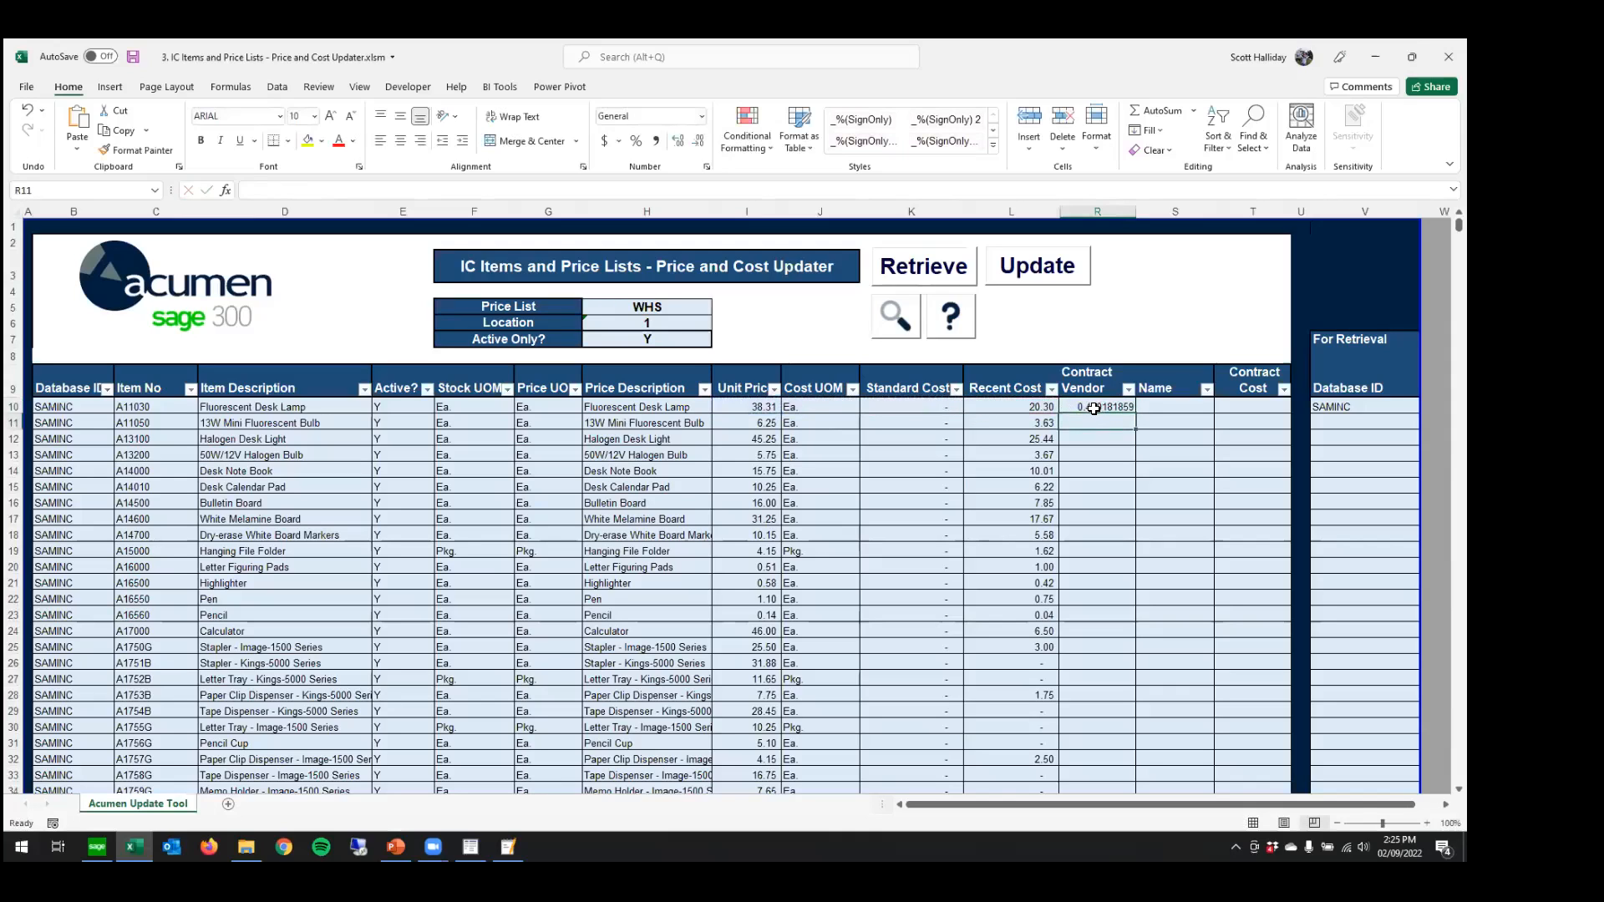
# - Fill the margin formula down the Contract Vendor column for all items and format the column as percentages
pyautogui.click(1097, 212)
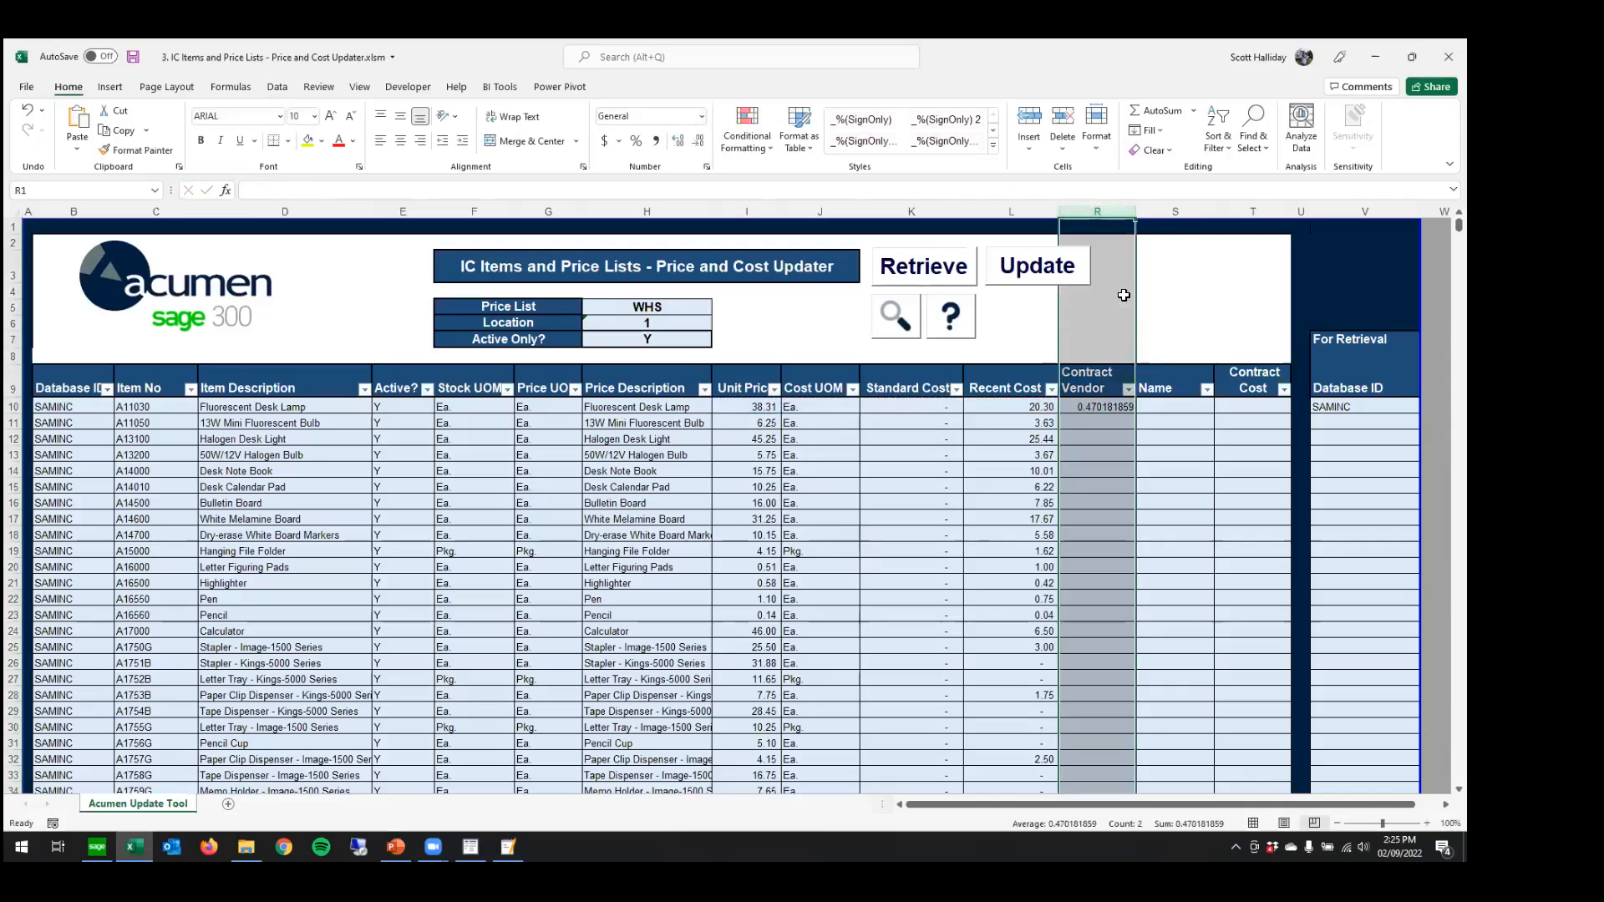
pyautogui.click(1119, 407)
pyautogui.doubleClick(1134, 413)
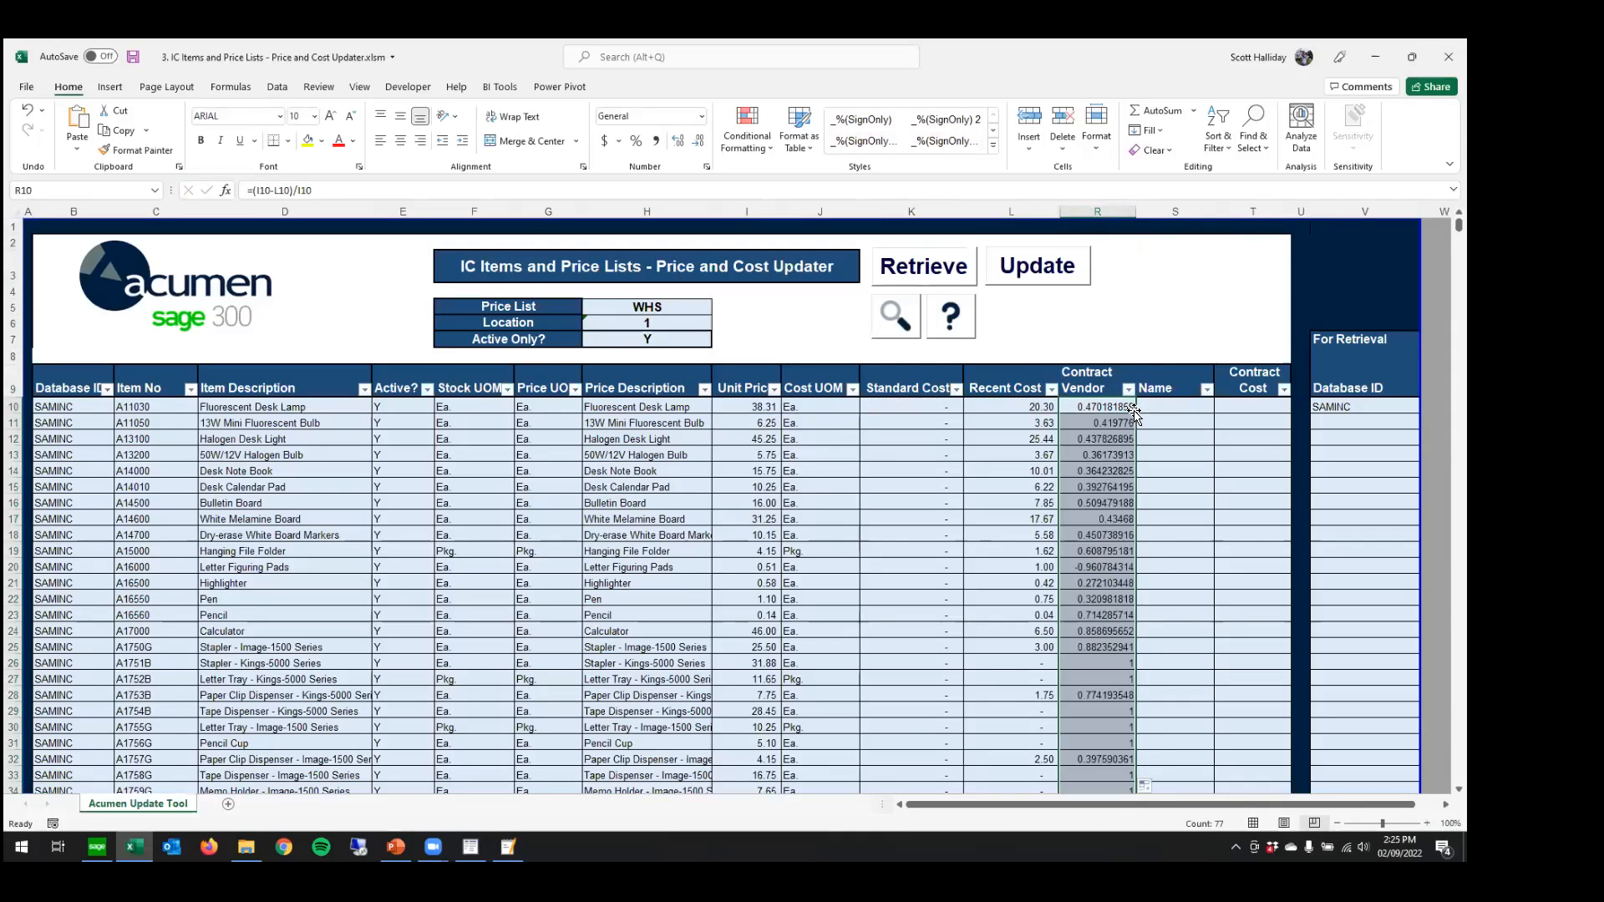
pyautogui.click(1087, 210)
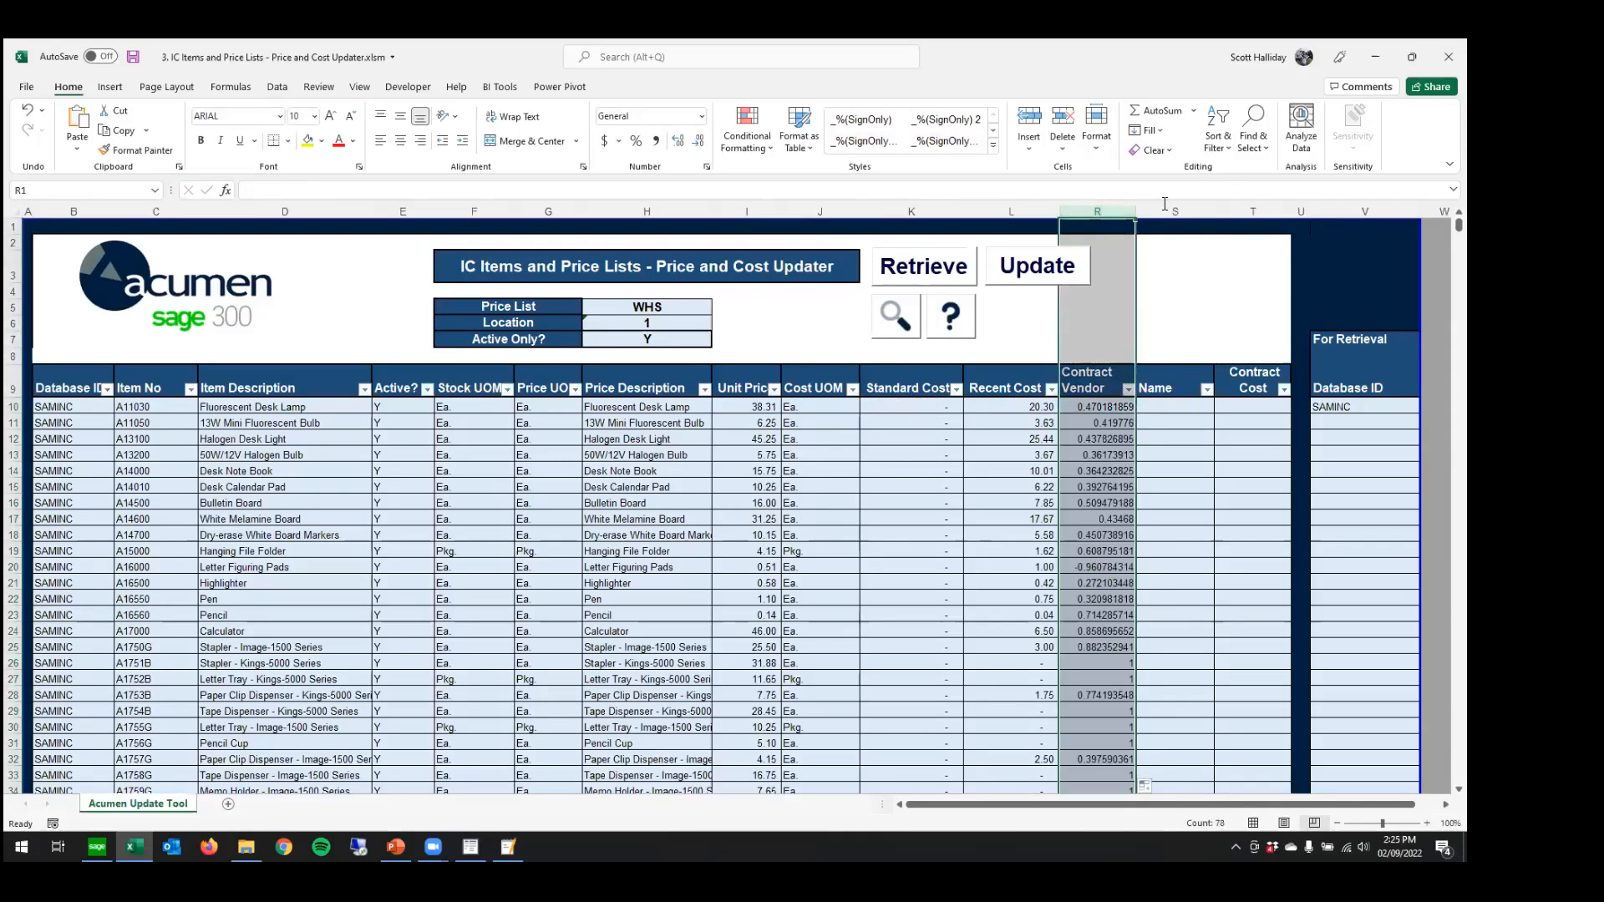
pyautogui.click(636, 141)
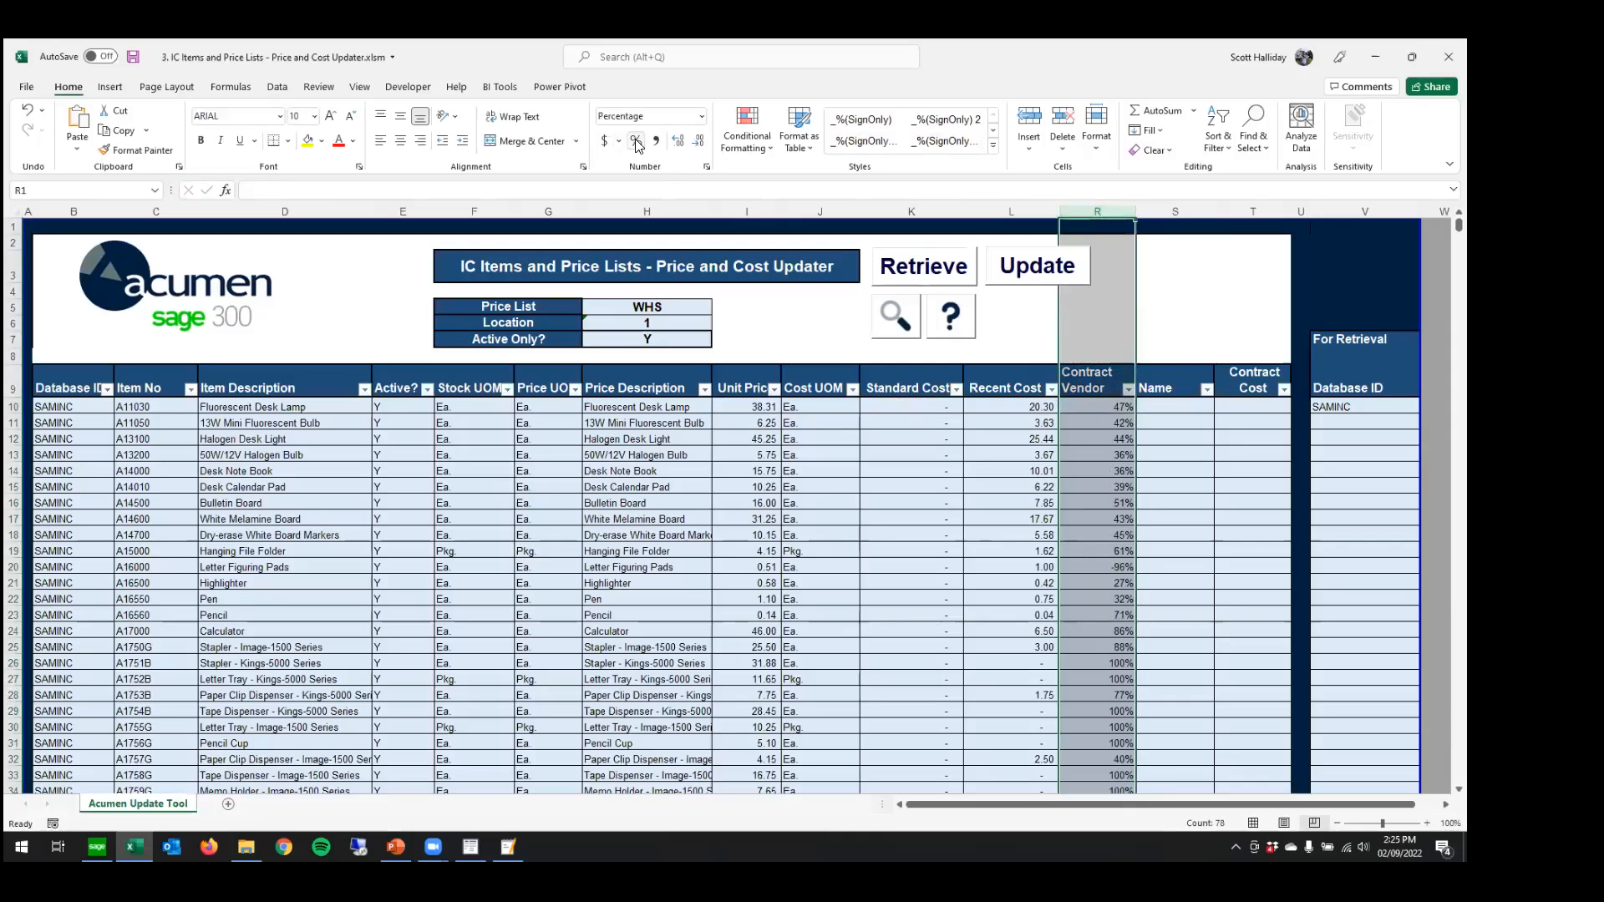
# - Filter the Contract Vendor column to show only items whose margin is less than .5
pyautogui.click(1128, 389)
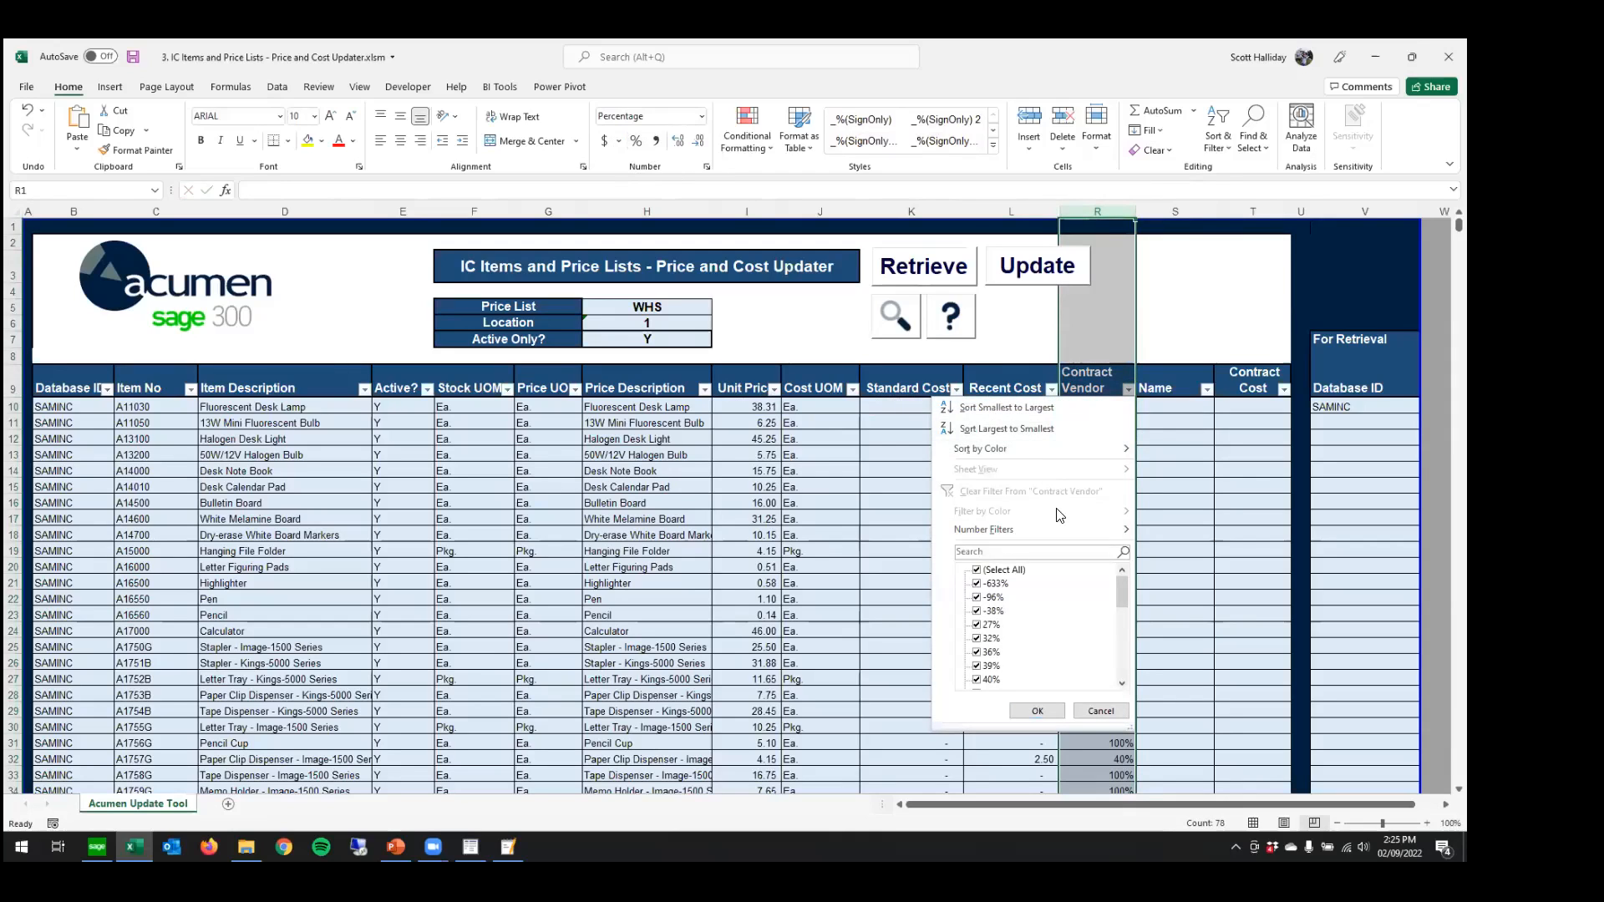
pyautogui.moveTo(1059, 529)
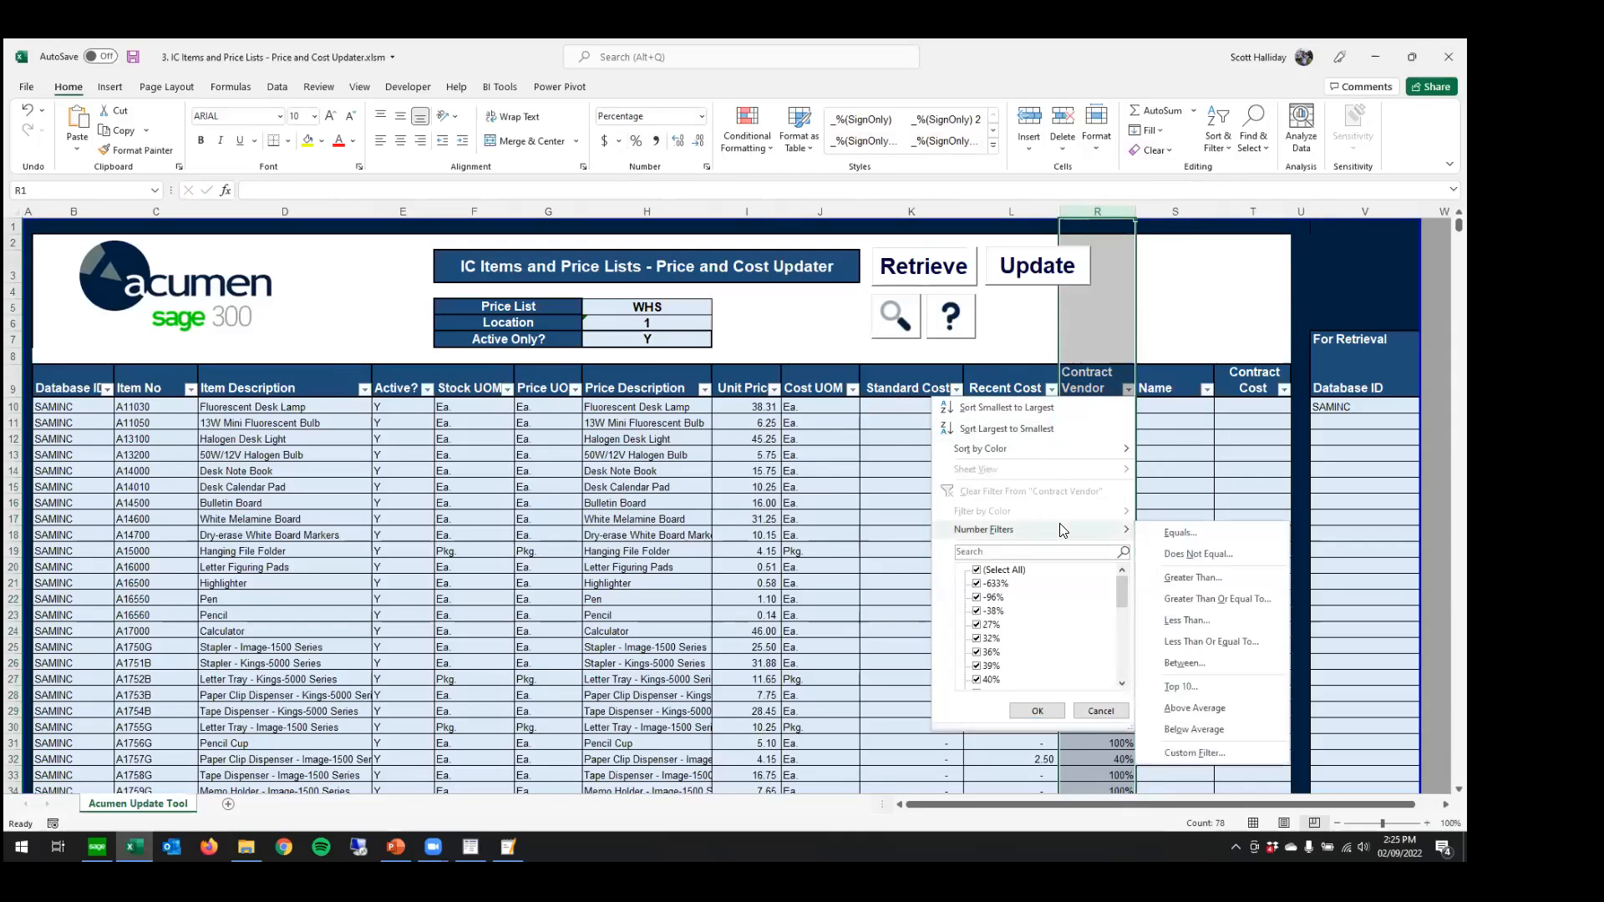
pyautogui.click(1185, 616)
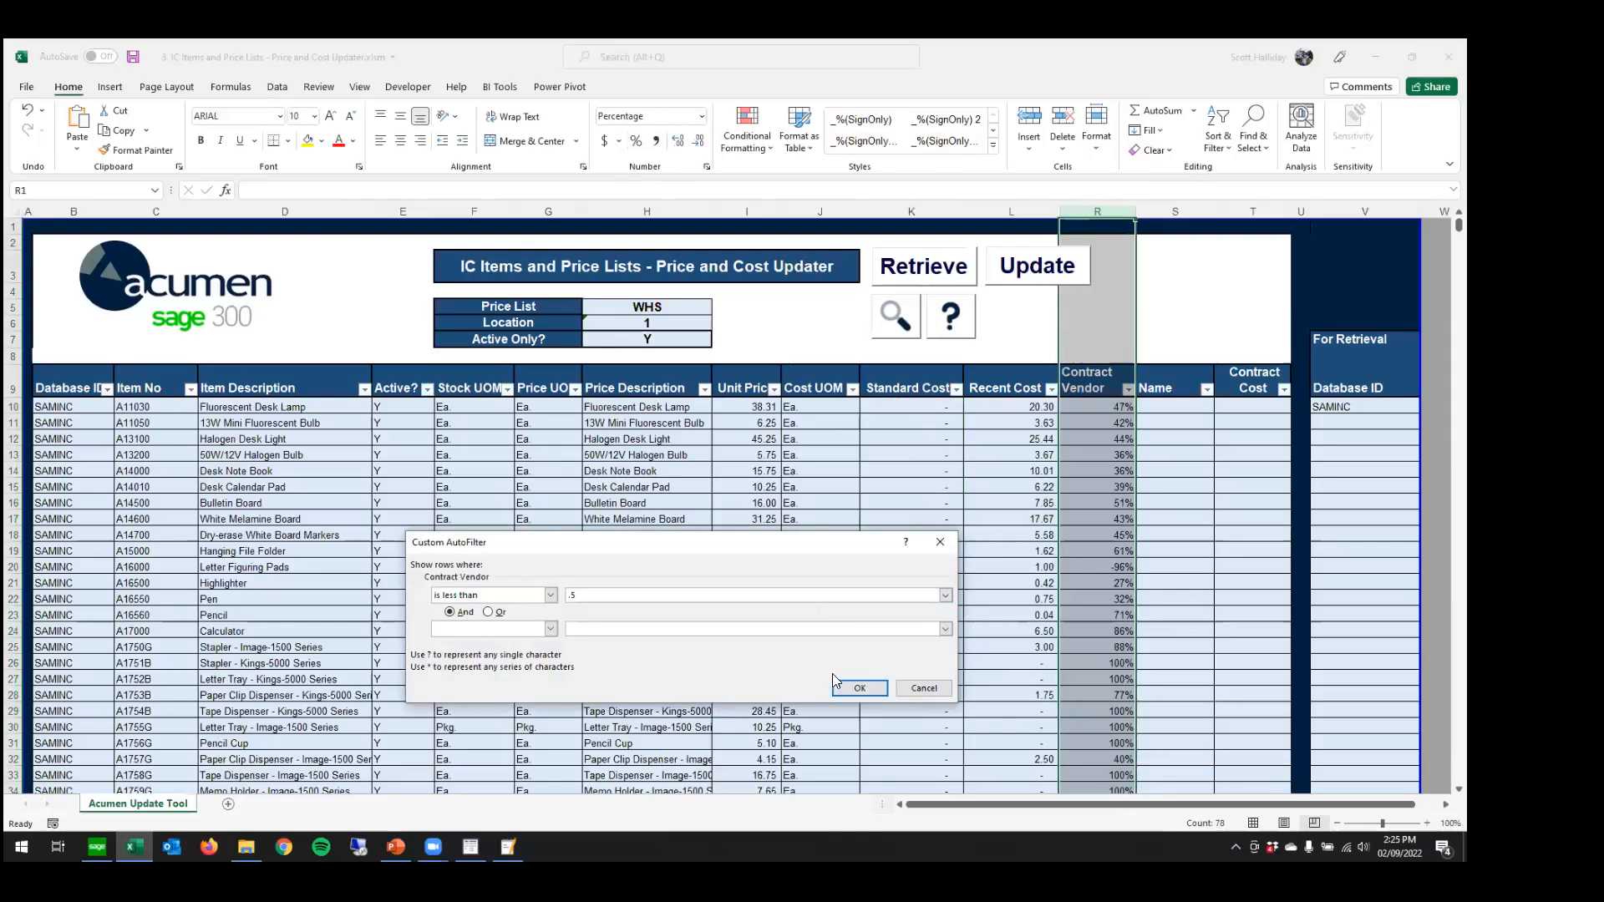
pyautogui.click(858, 687)
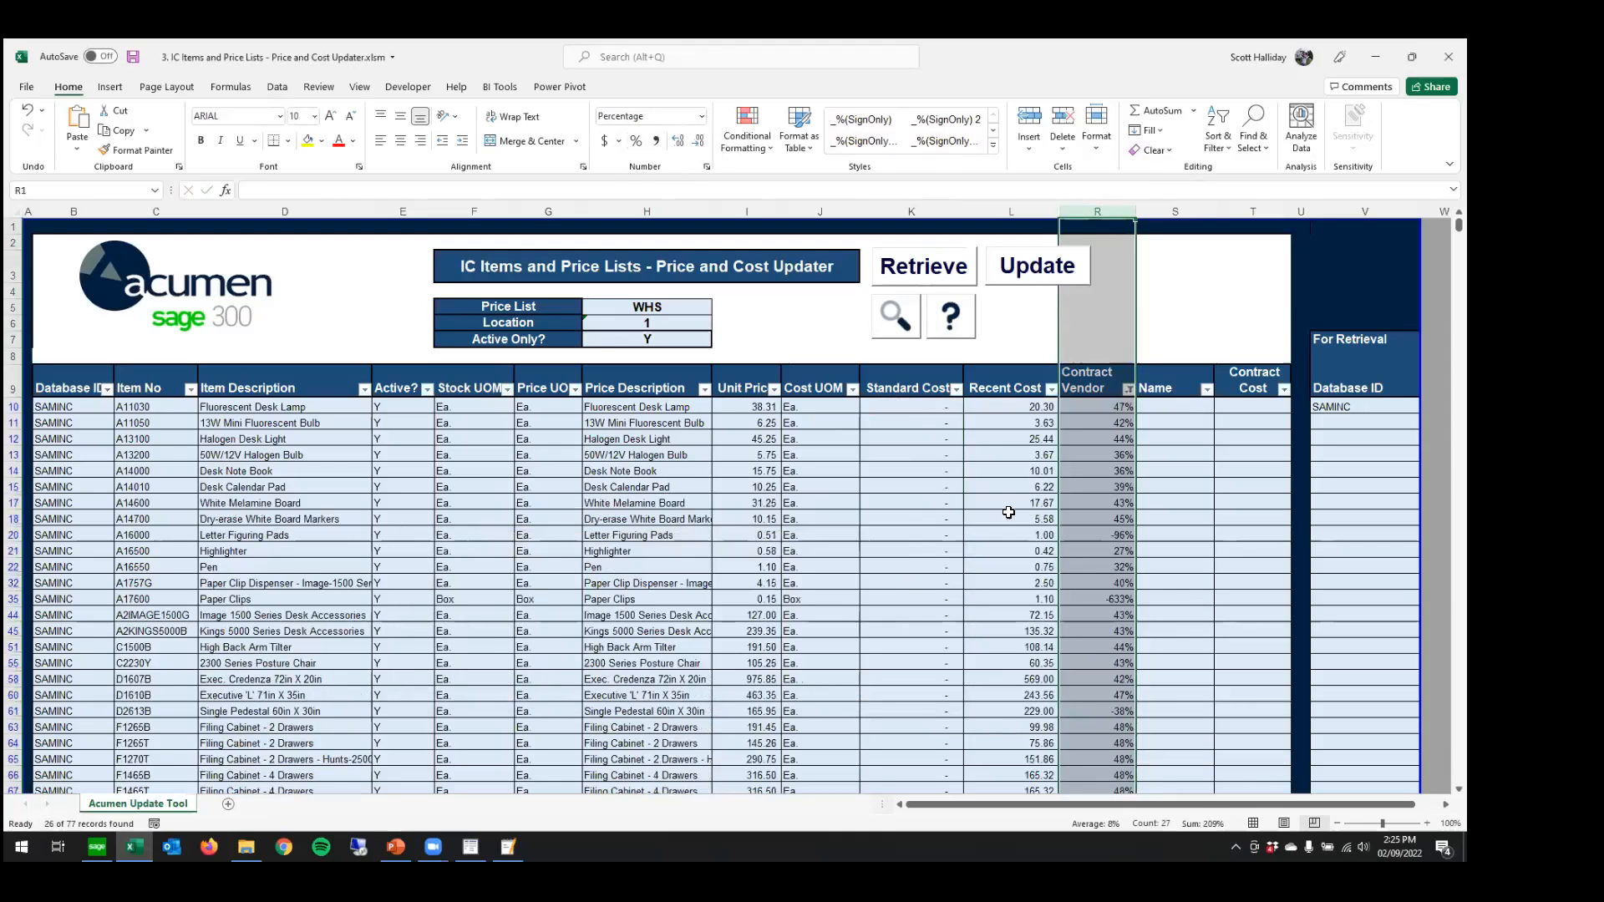
# - Set the Unit Price to 50 for the Fluorescent Desk Lamp, 8 for the 13W Mini Fluorescent Bulb and 55 for the Halogen Desk Light
pyautogui.scroll(-3, 998, 496)
pyautogui.scroll(3, 986, 480)
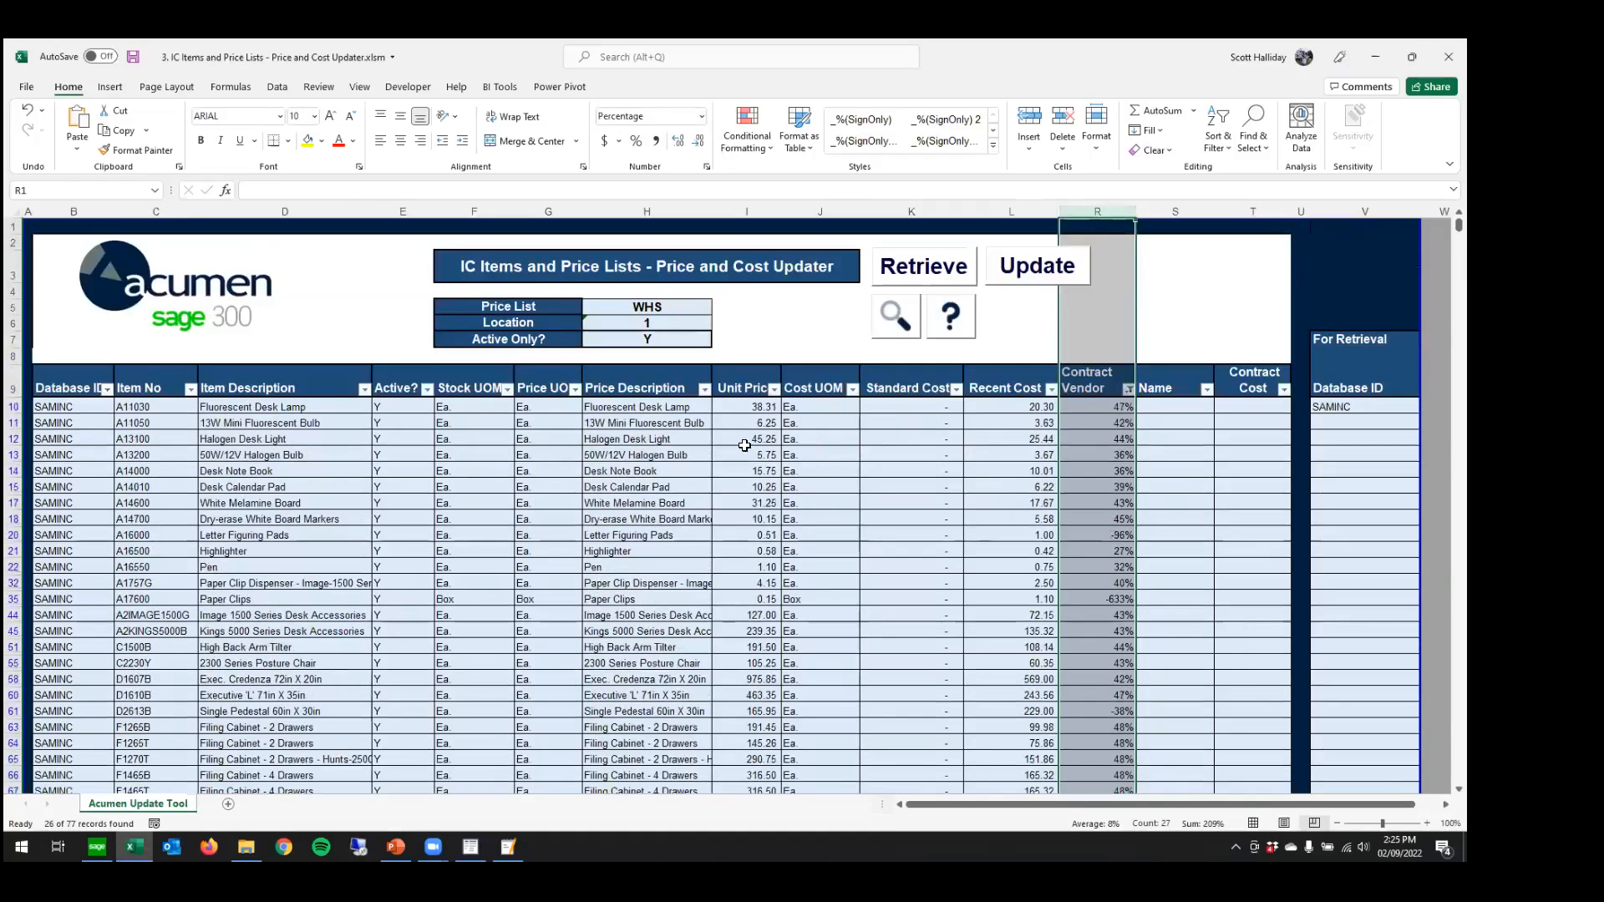
pyautogui.scroll(-1, 738, 424)
pyautogui.scroll(1, 749, 410)
pyautogui.click(748, 408)
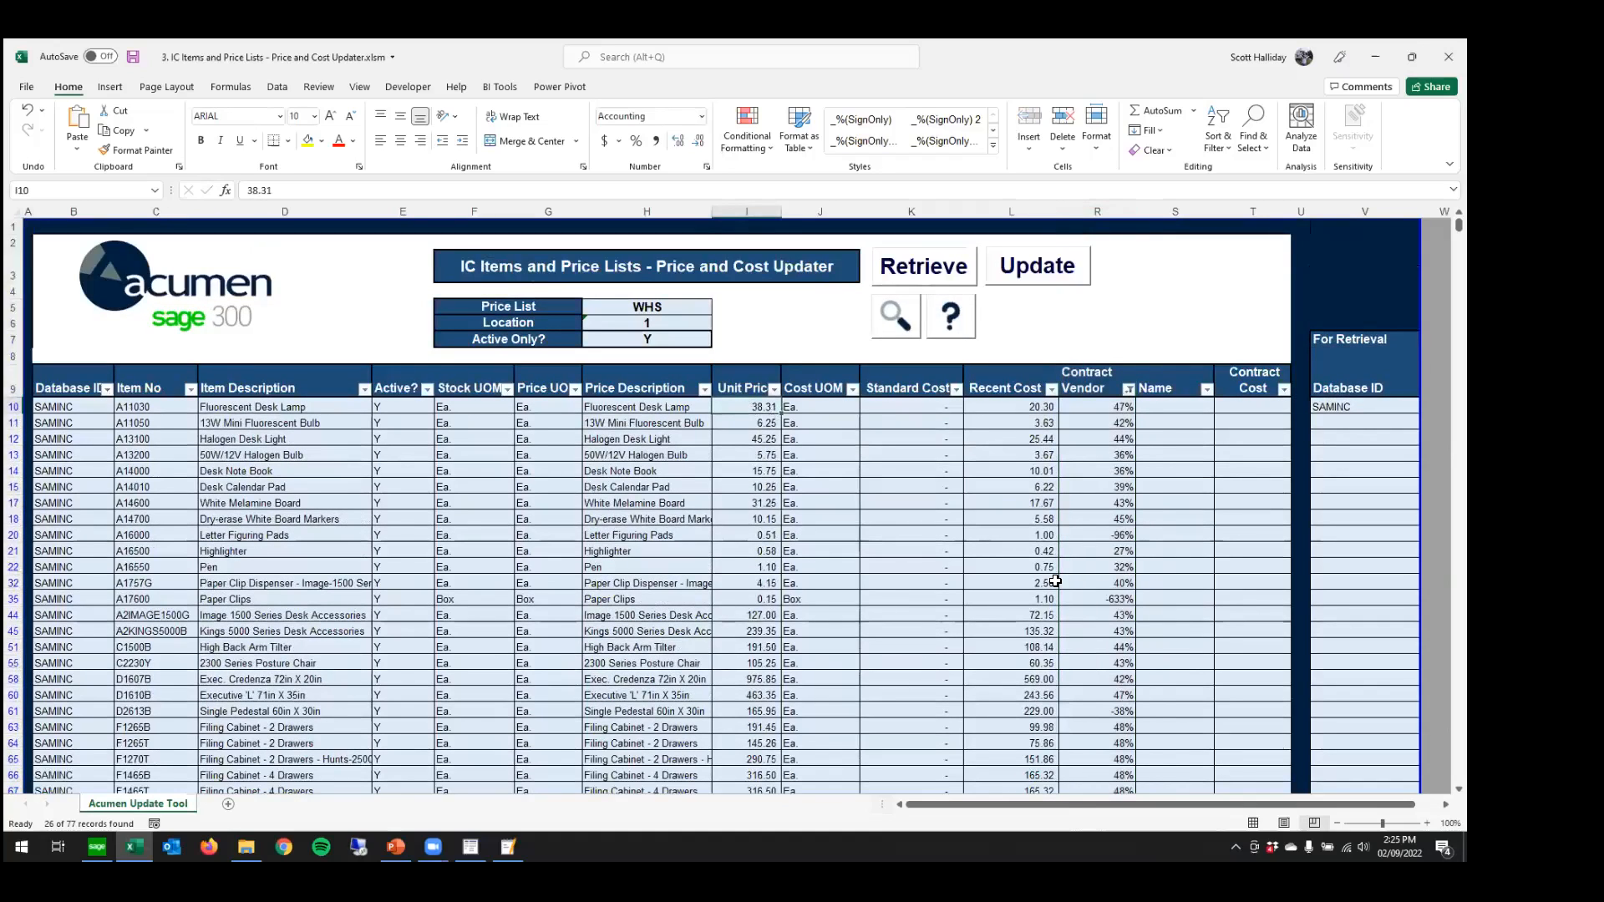
pyautogui.write('50')
pyautogui.press('Return')
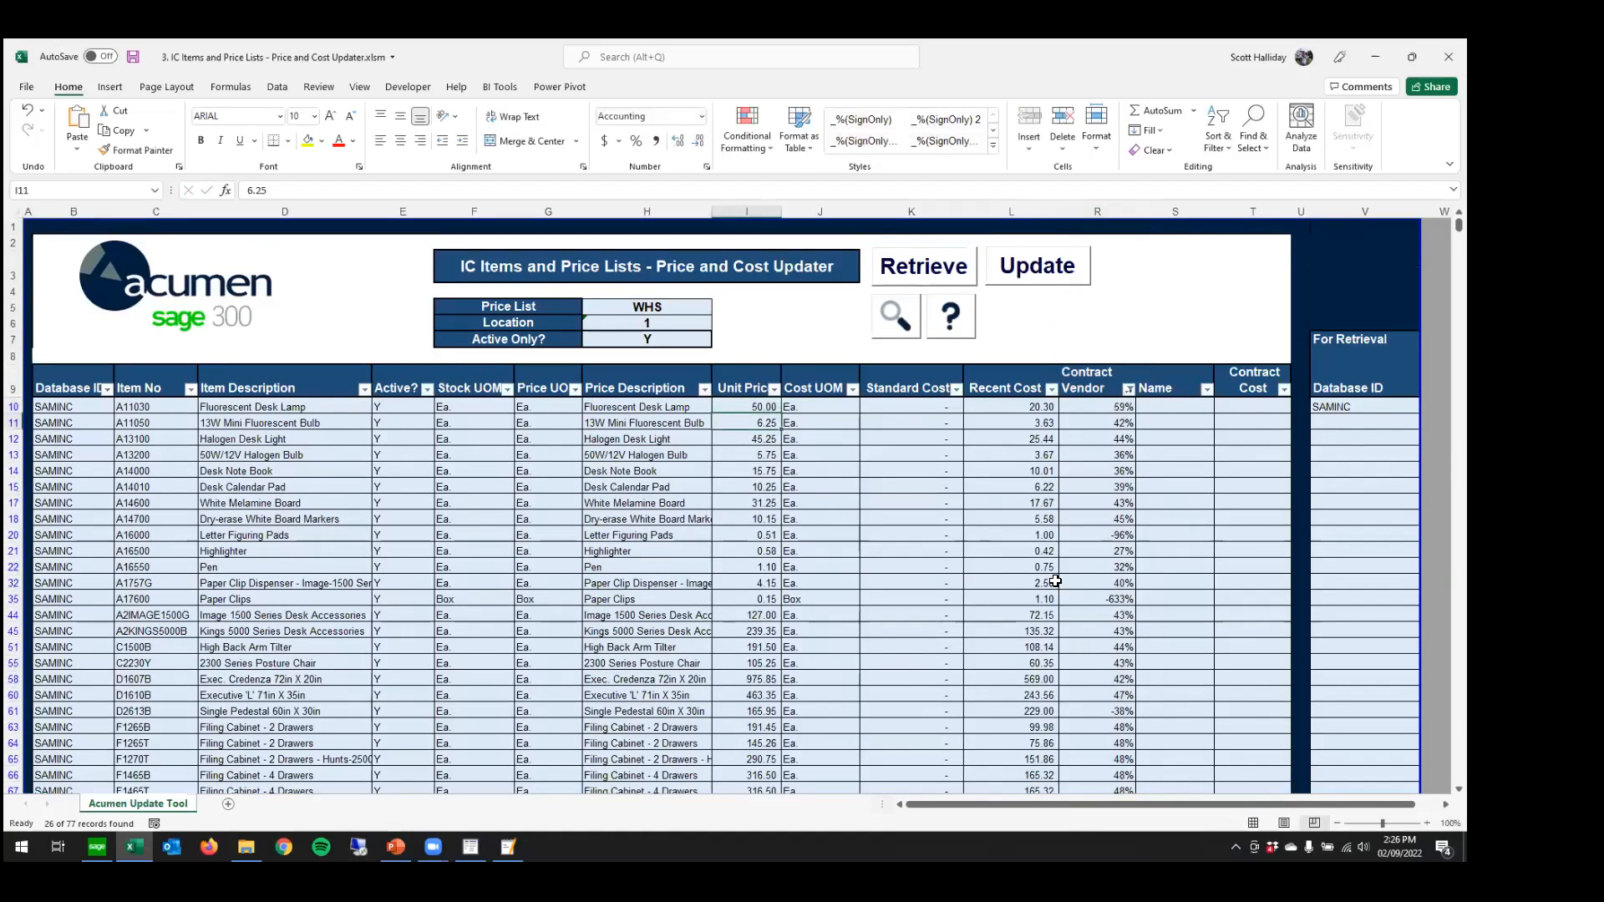
pyautogui.write('8')
pyautogui.press('Return')
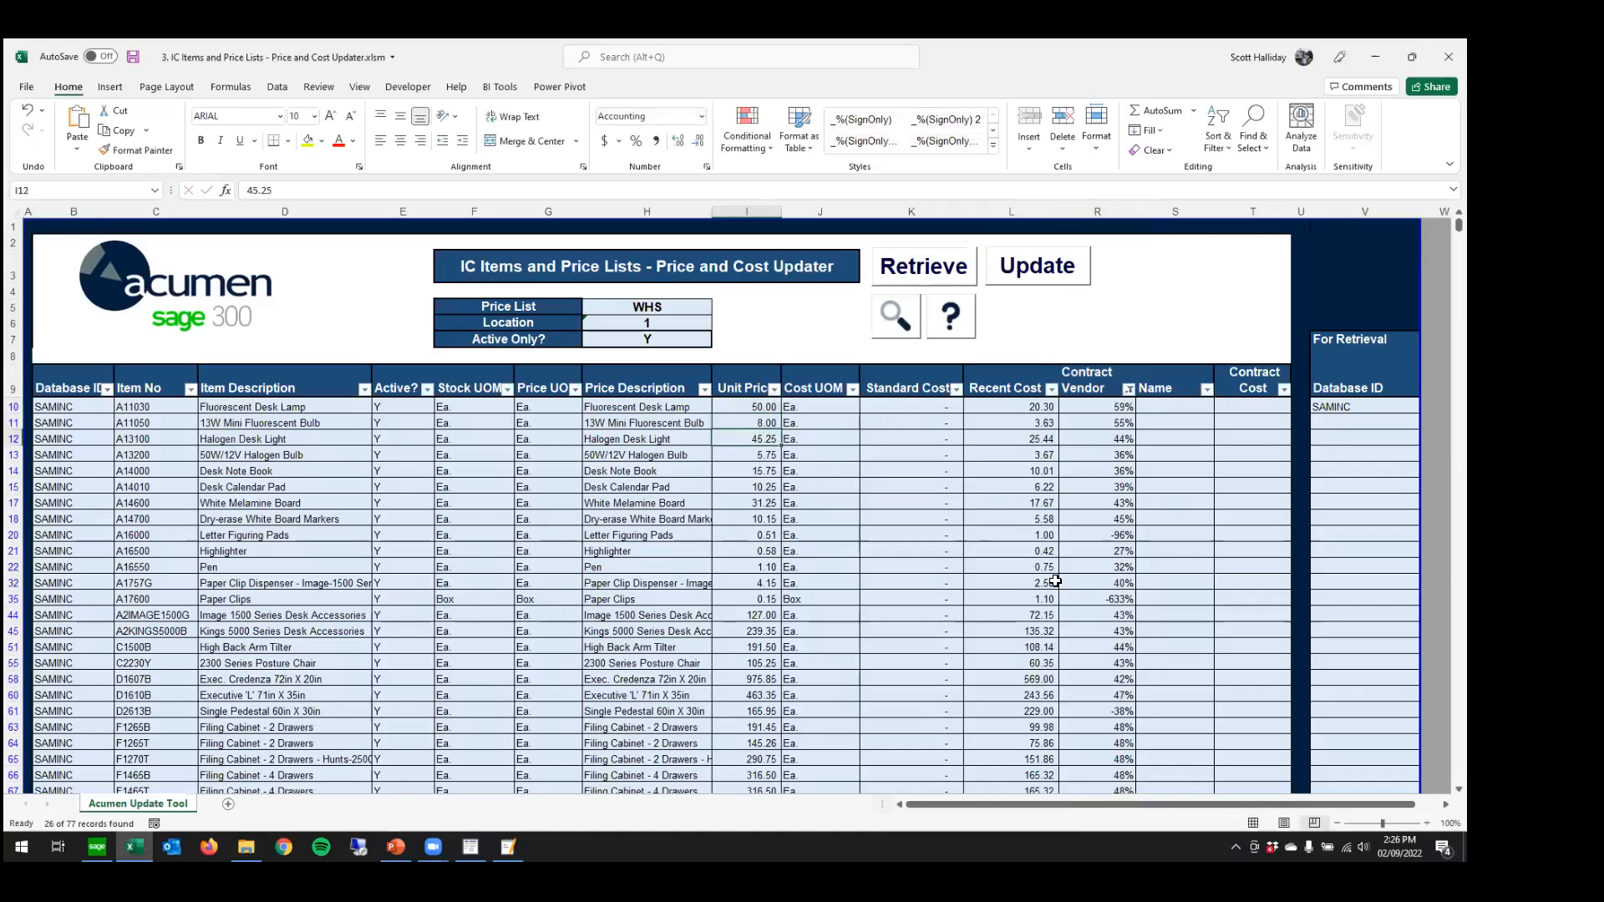
pyautogui.write('55')
pyautogui.press('Return')
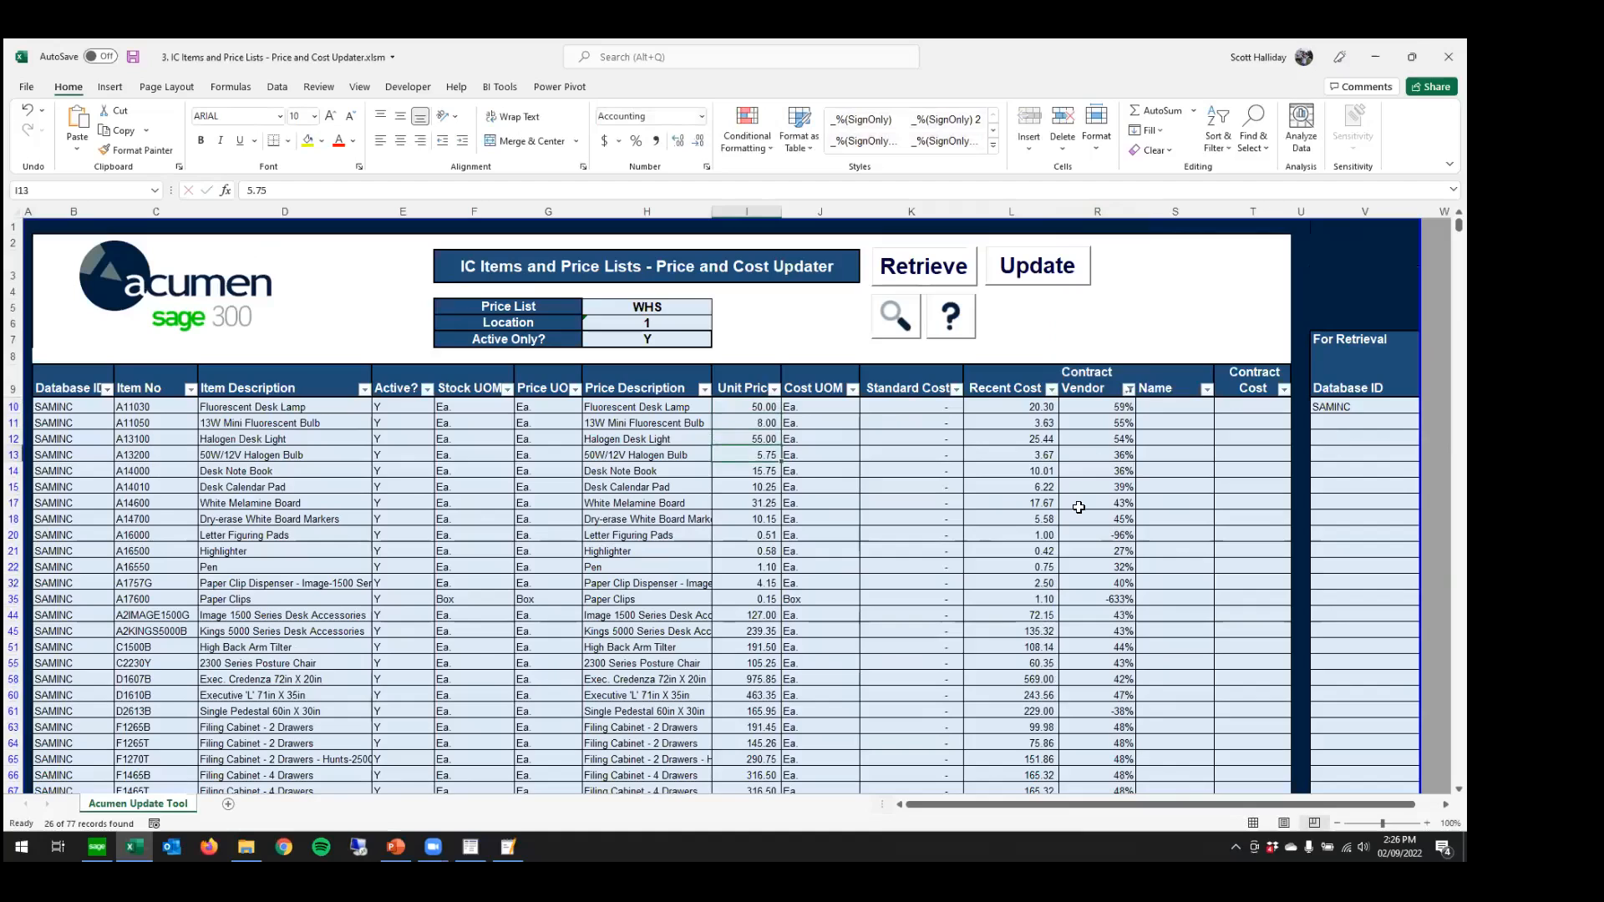
# - Clear the margin filter so all items are listed
pyautogui.click(1128, 389)
pyautogui.click(1124, 362)
pyautogui.click(1218, 134)
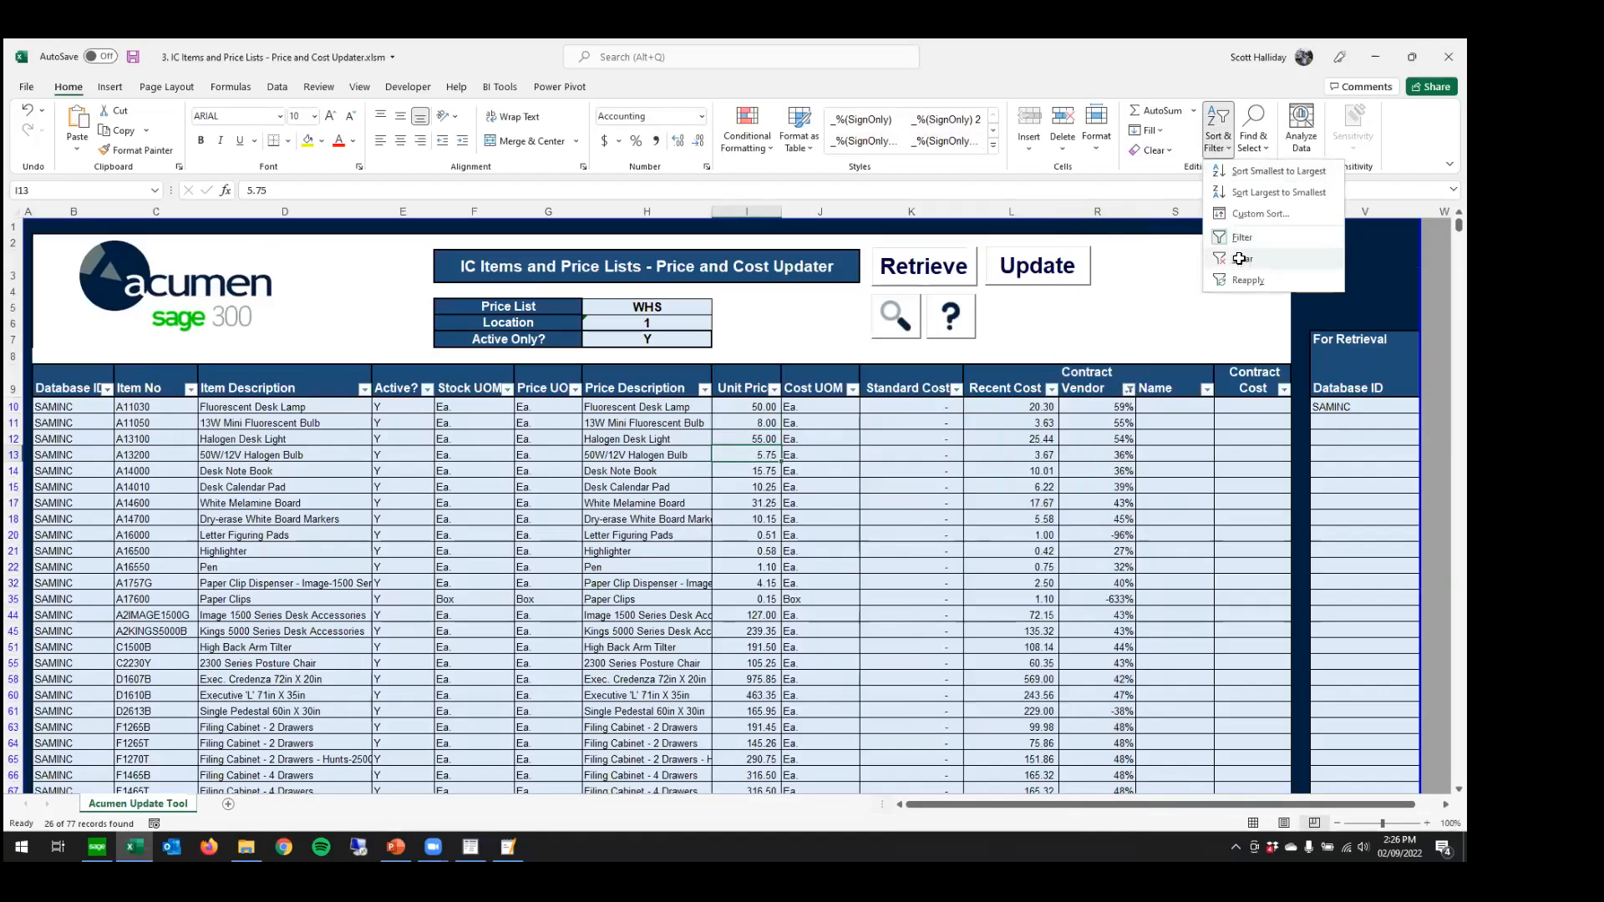
pyautogui.click(1242, 258)
# - Delete all the temporary margin formulas from the Contract Vendor column, starting at R10
pyautogui.click(1114, 404)
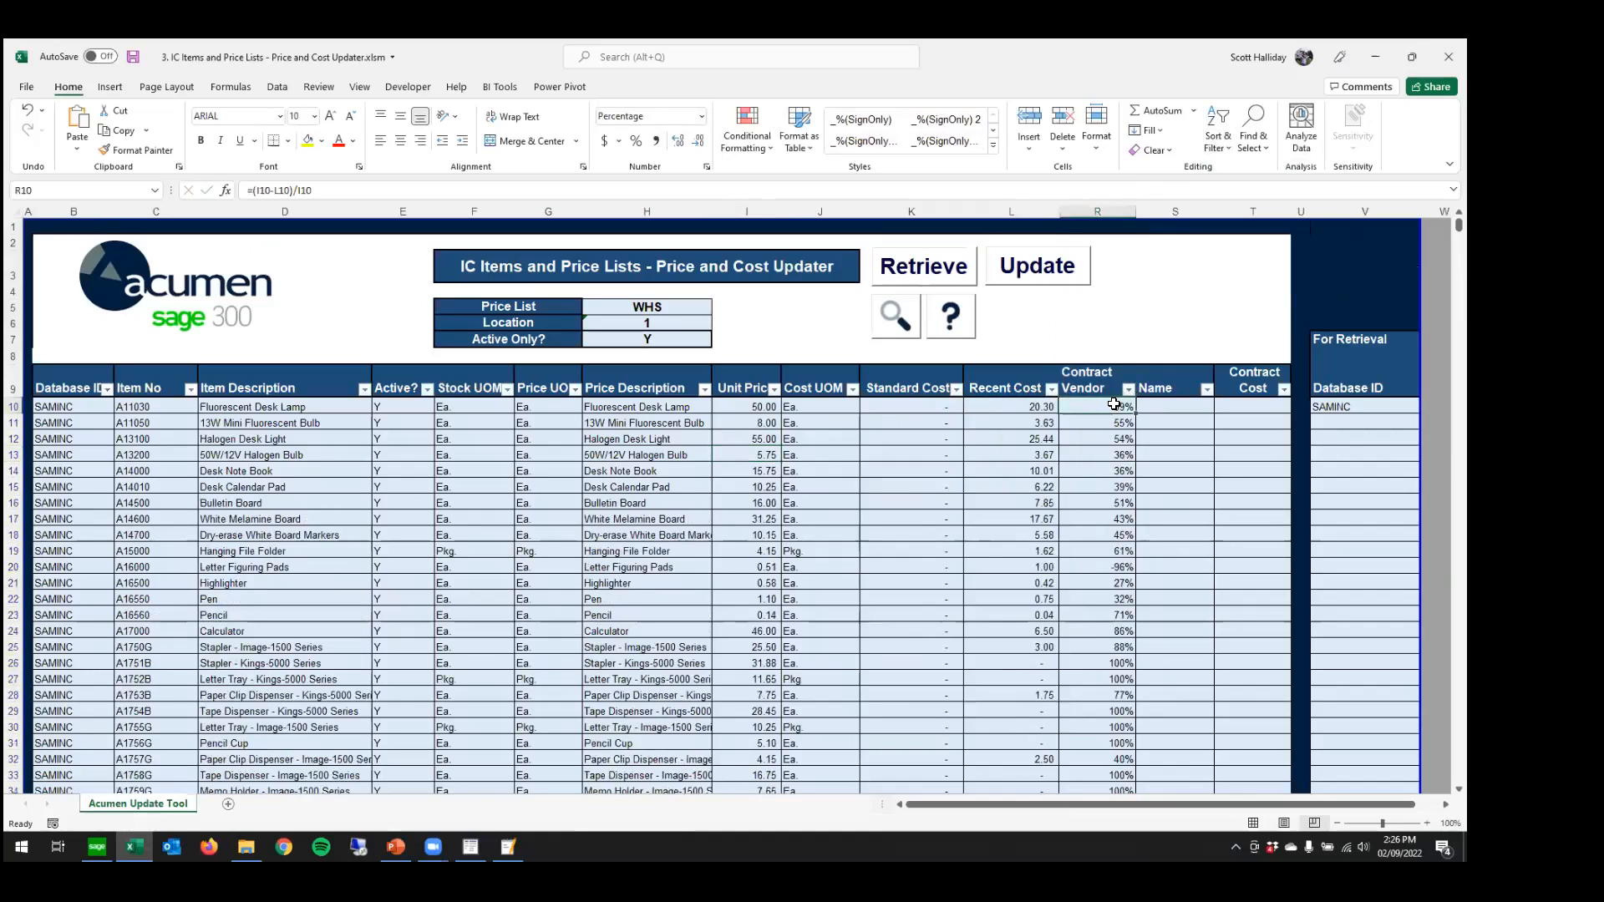
pyautogui.hotkey('ctrl', 'shift', 'Down')
pyautogui.hotkey('ctrl', 'BackSpace')
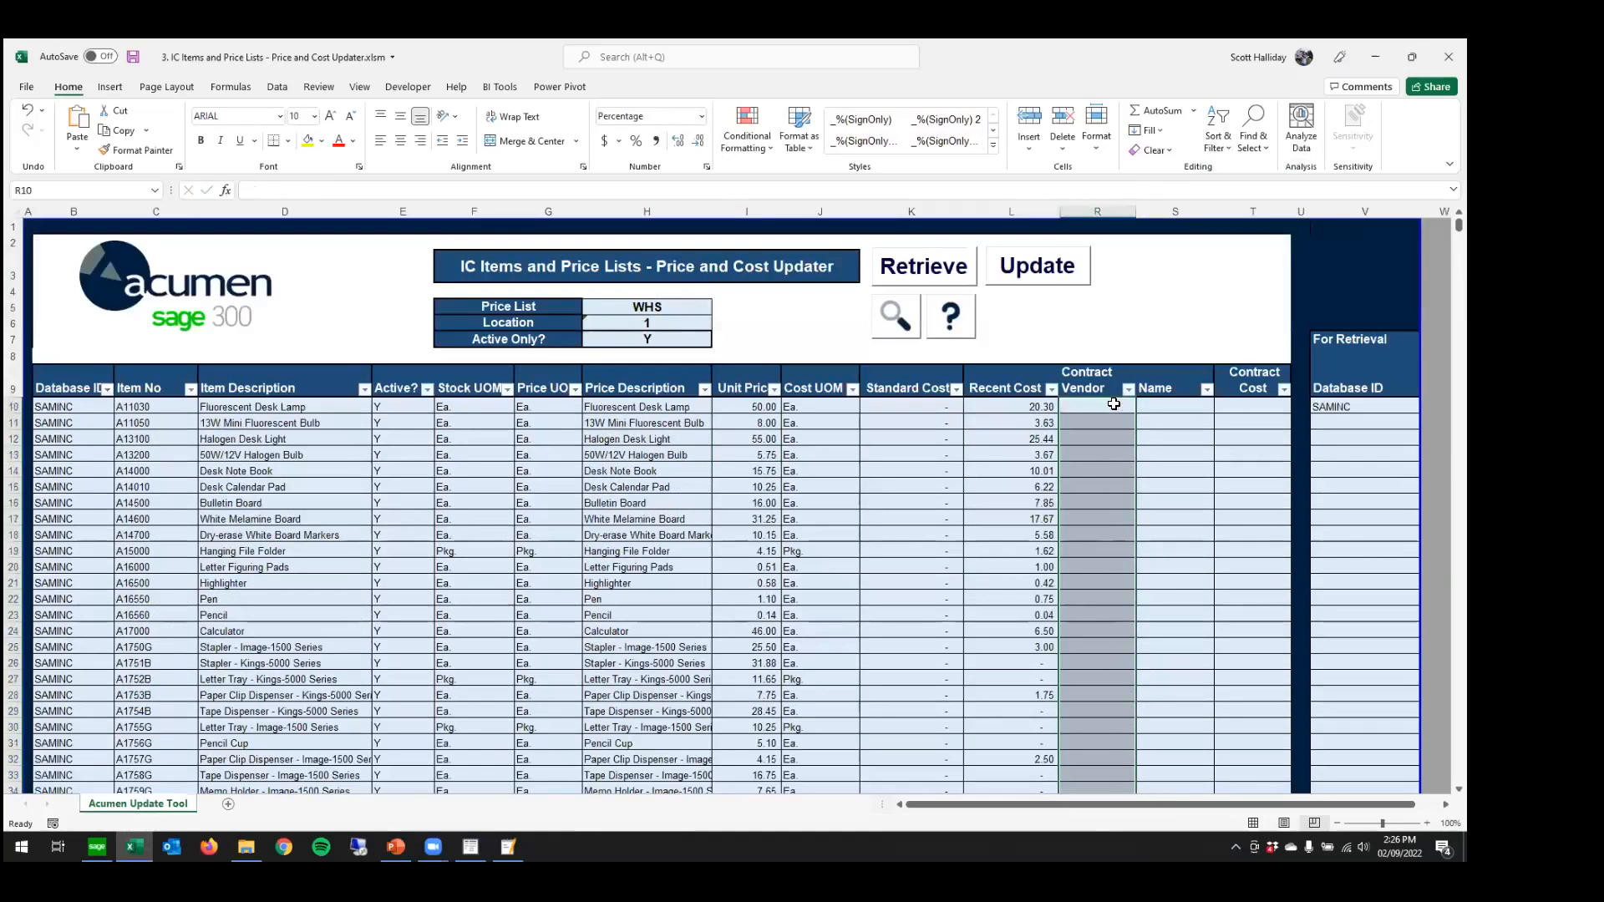
pyautogui.press('Delete')
pyautogui.click(937, 465)
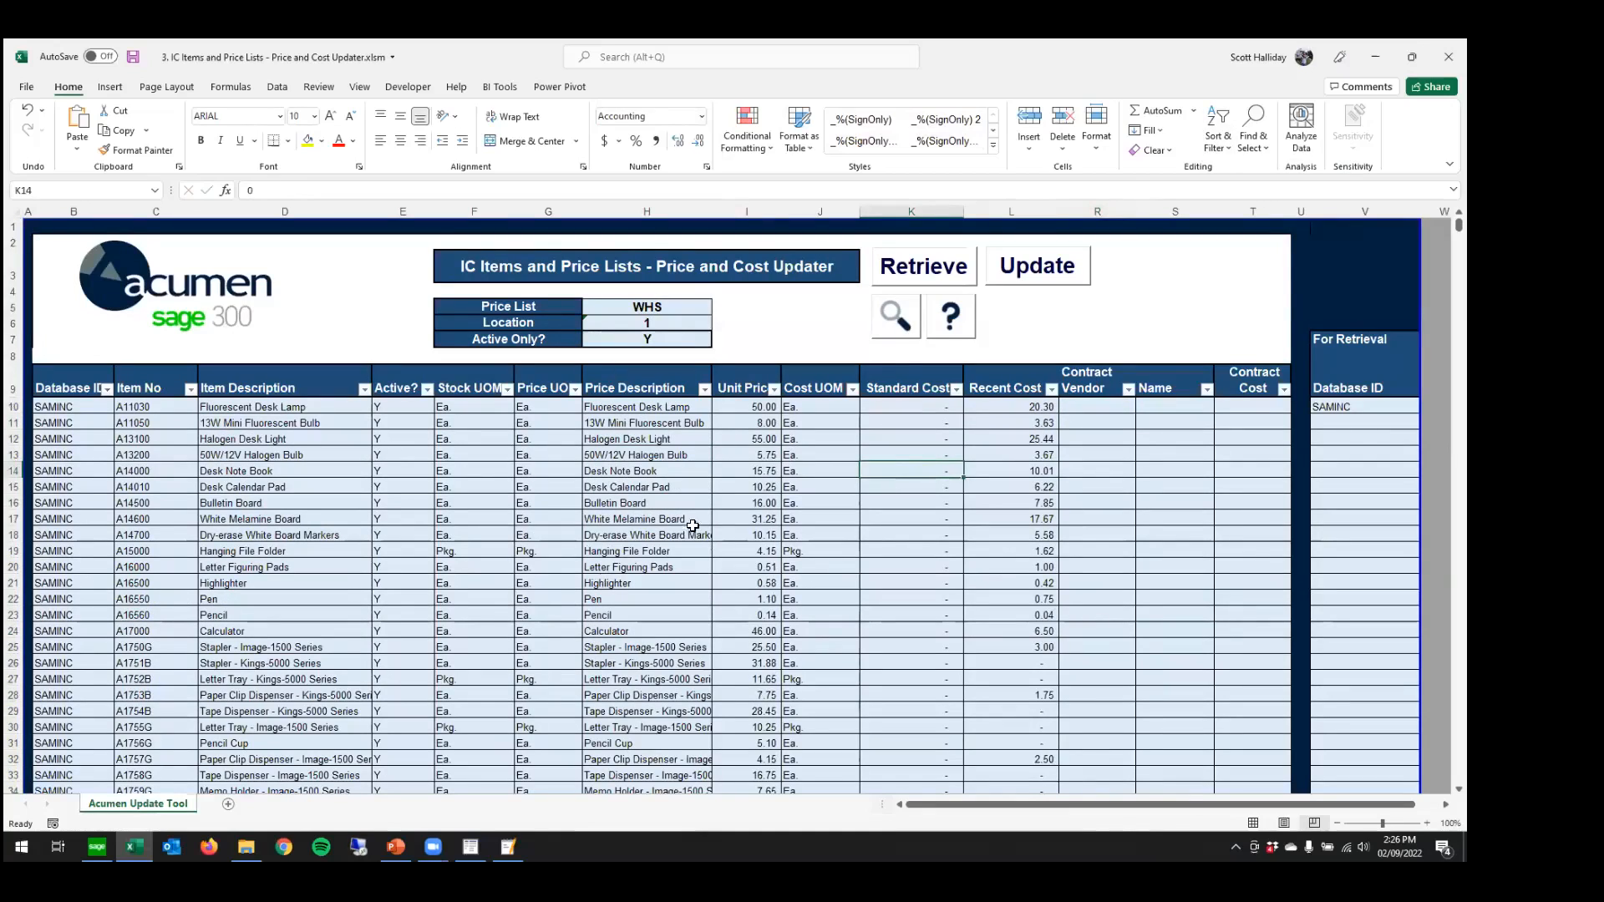
# - Run the update that writes the changed unit prices to Sage 300 and dismiss its completion message
pyautogui.click(1035, 268)
pyautogui.press('Return')
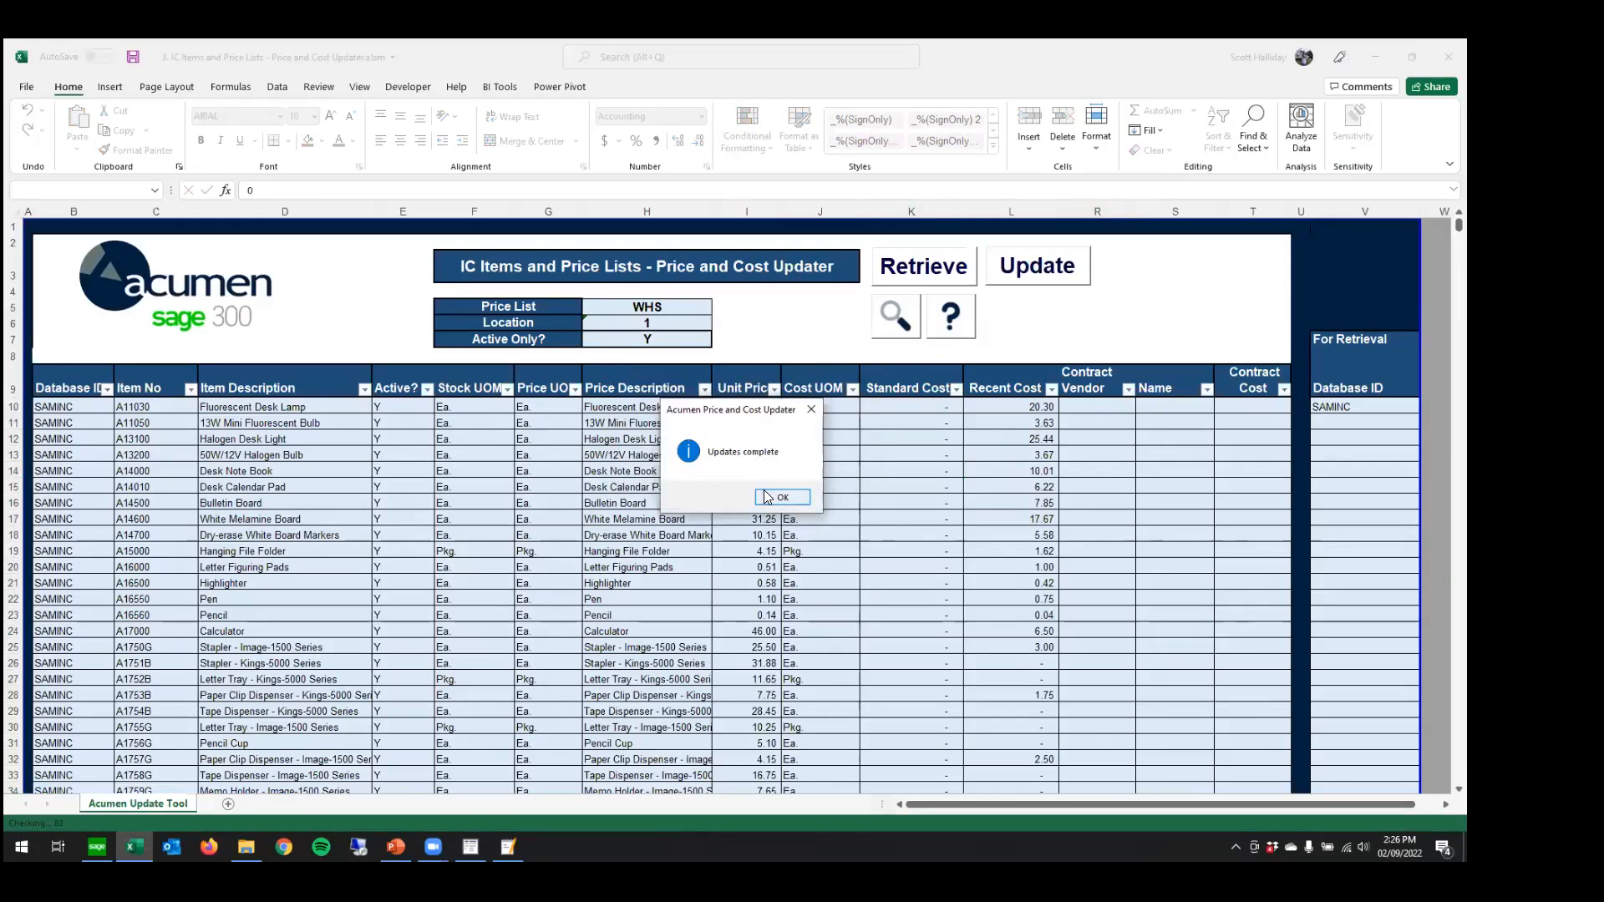
pyautogui.click(766, 498)
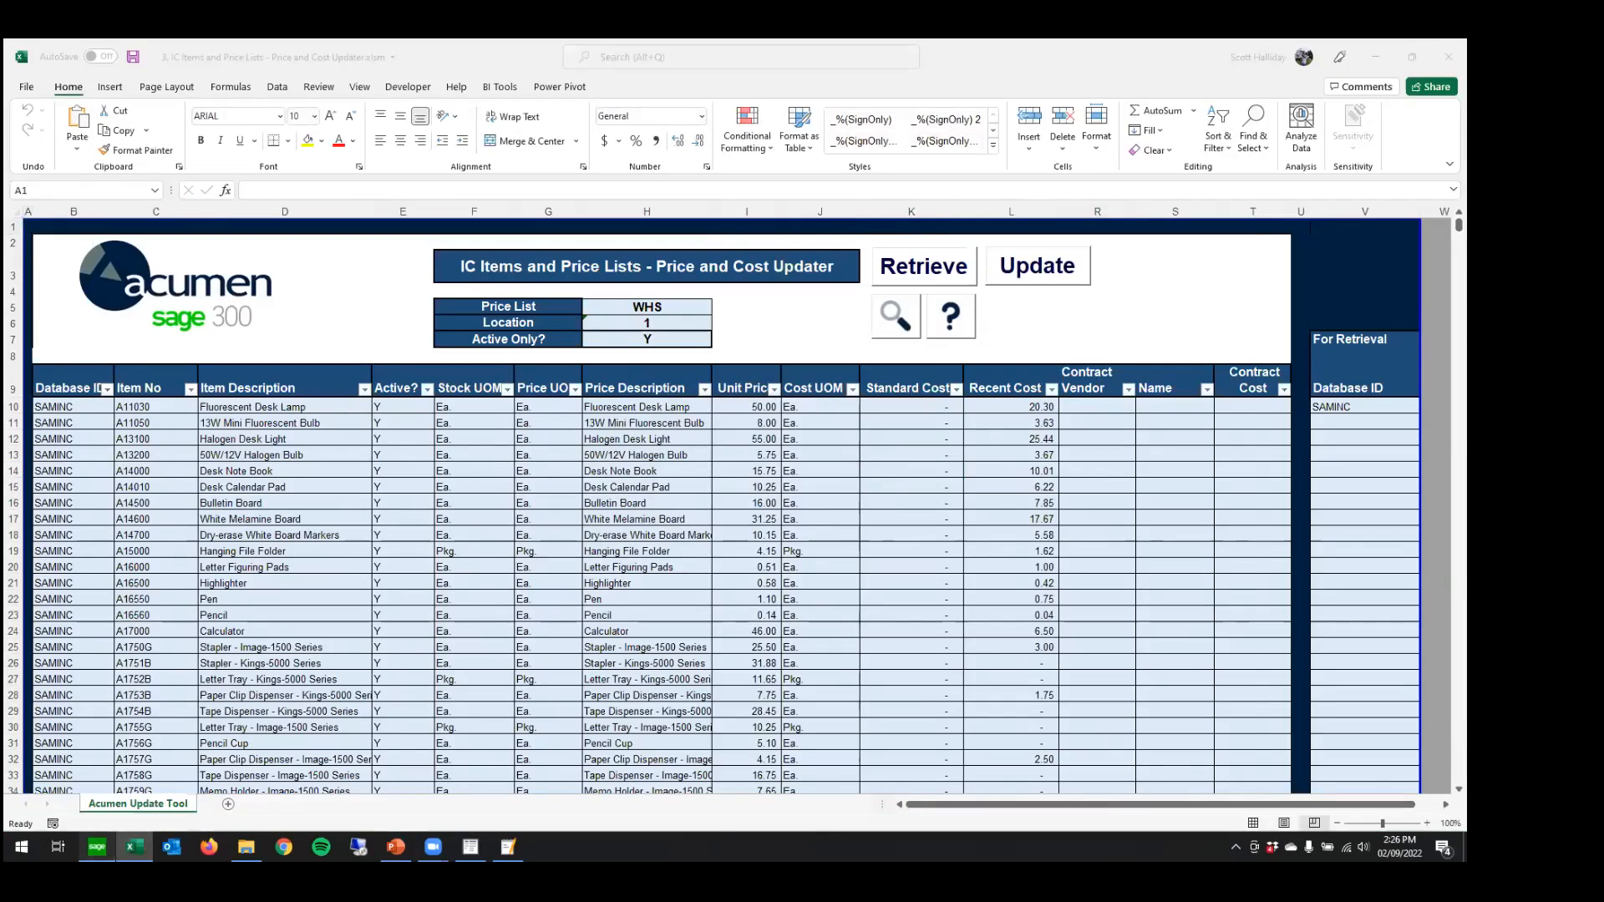
# - Switch to Sage 300, open Item Pricing from Inventory Control's I/C Items and Price Lists, and minimize the main window
pyautogui.click(96, 847)
pyautogui.scroll(-3, 186, 584)
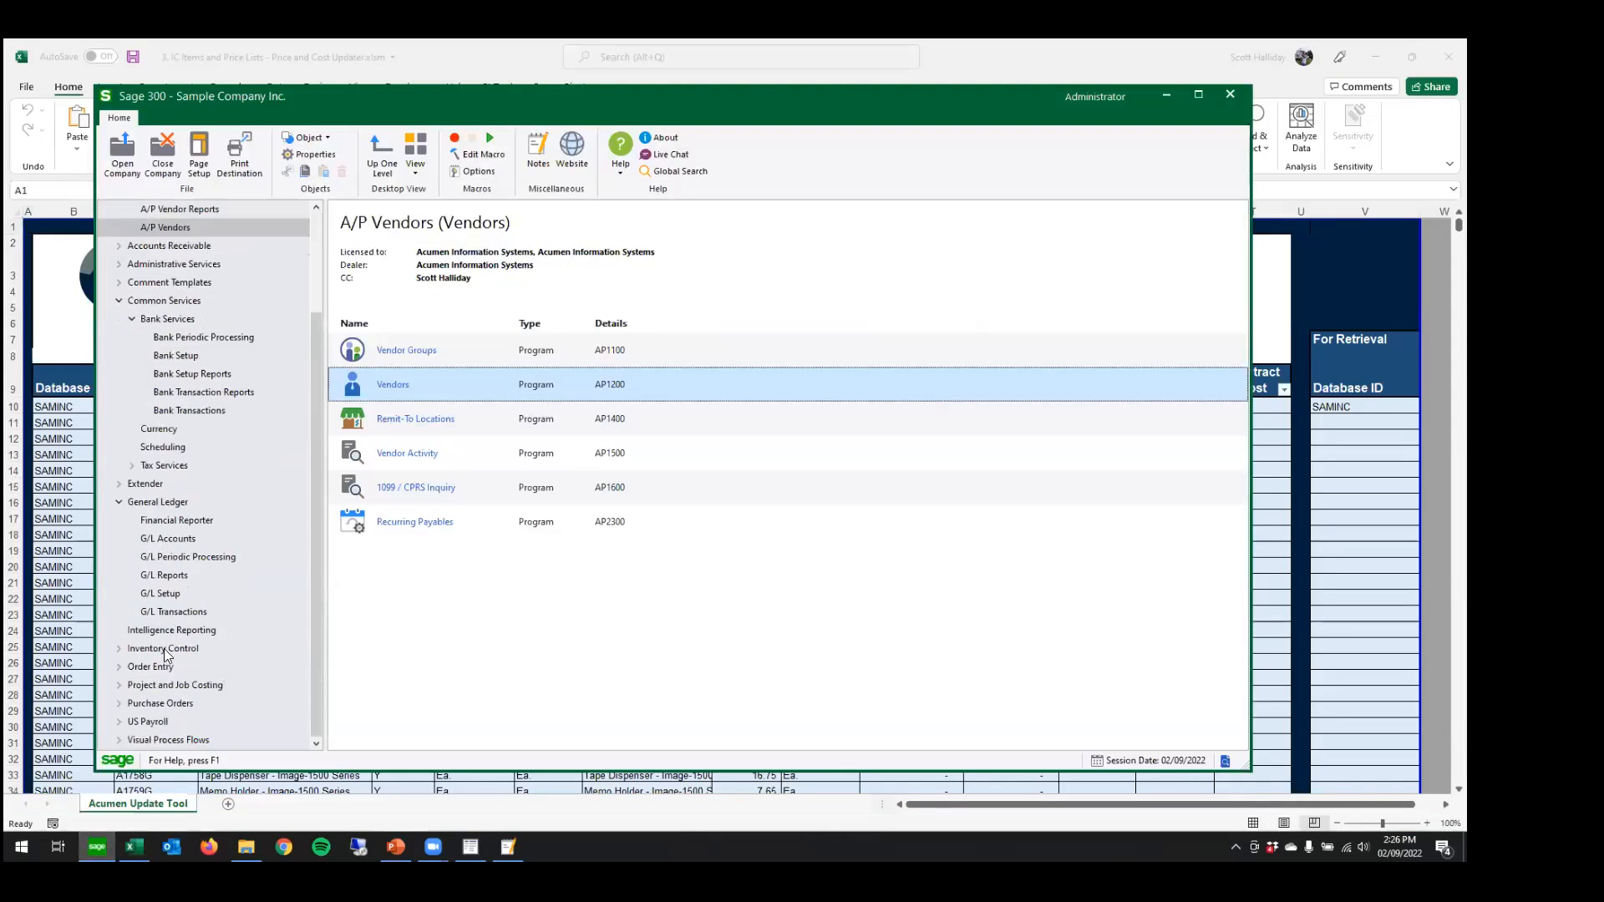
pyautogui.click(165, 650)
pyautogui.click(174, 595)
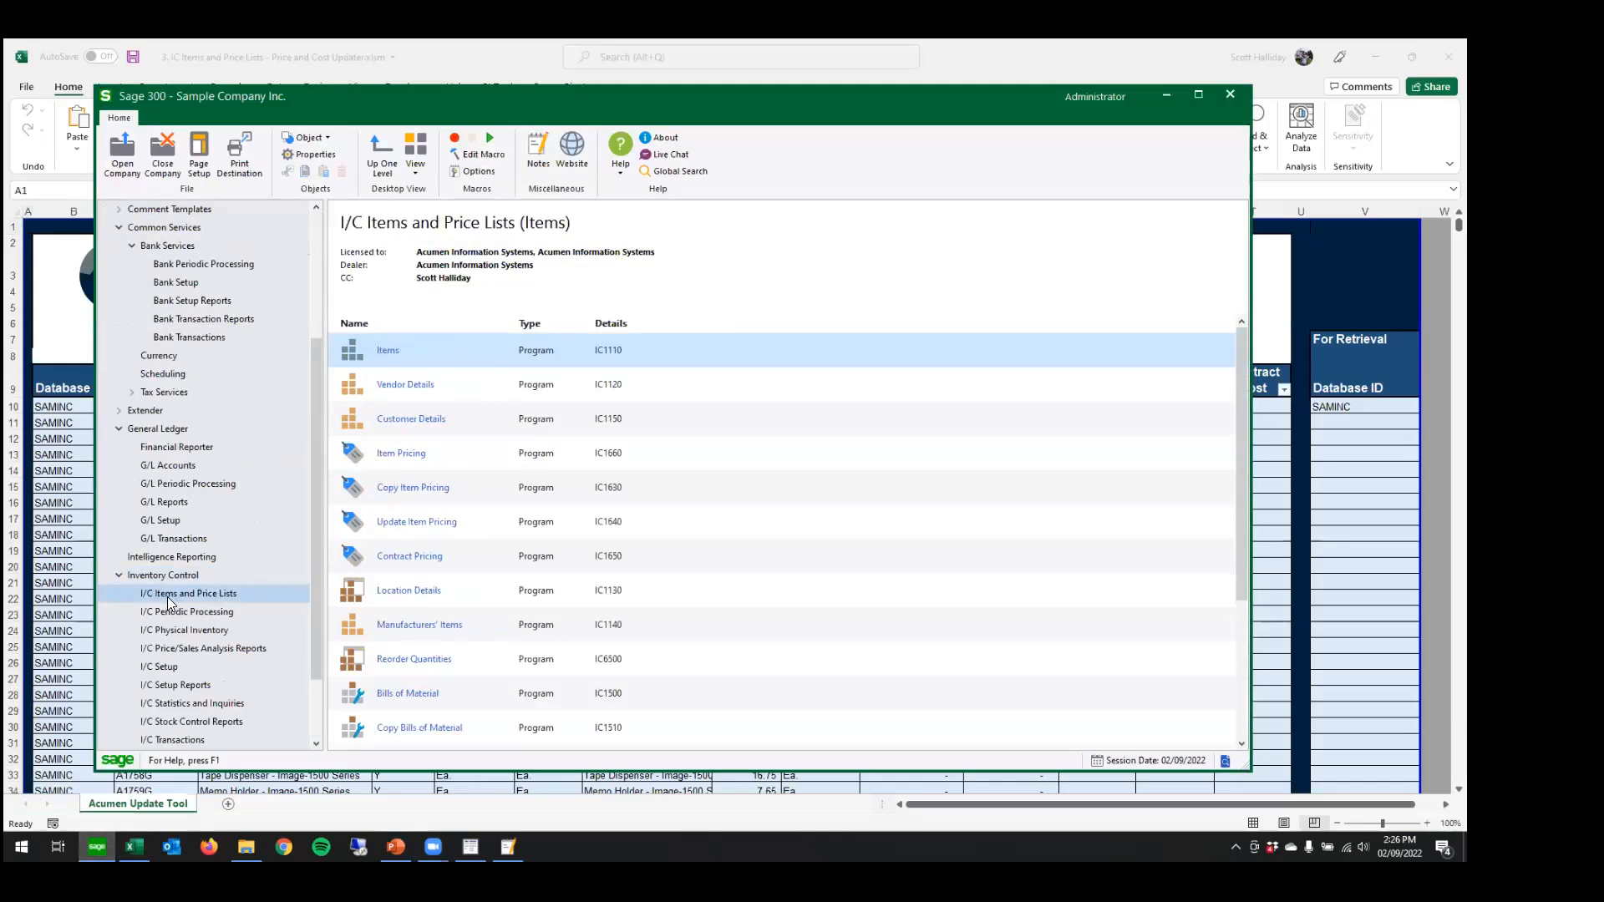
pyautogui.click(402, 456)
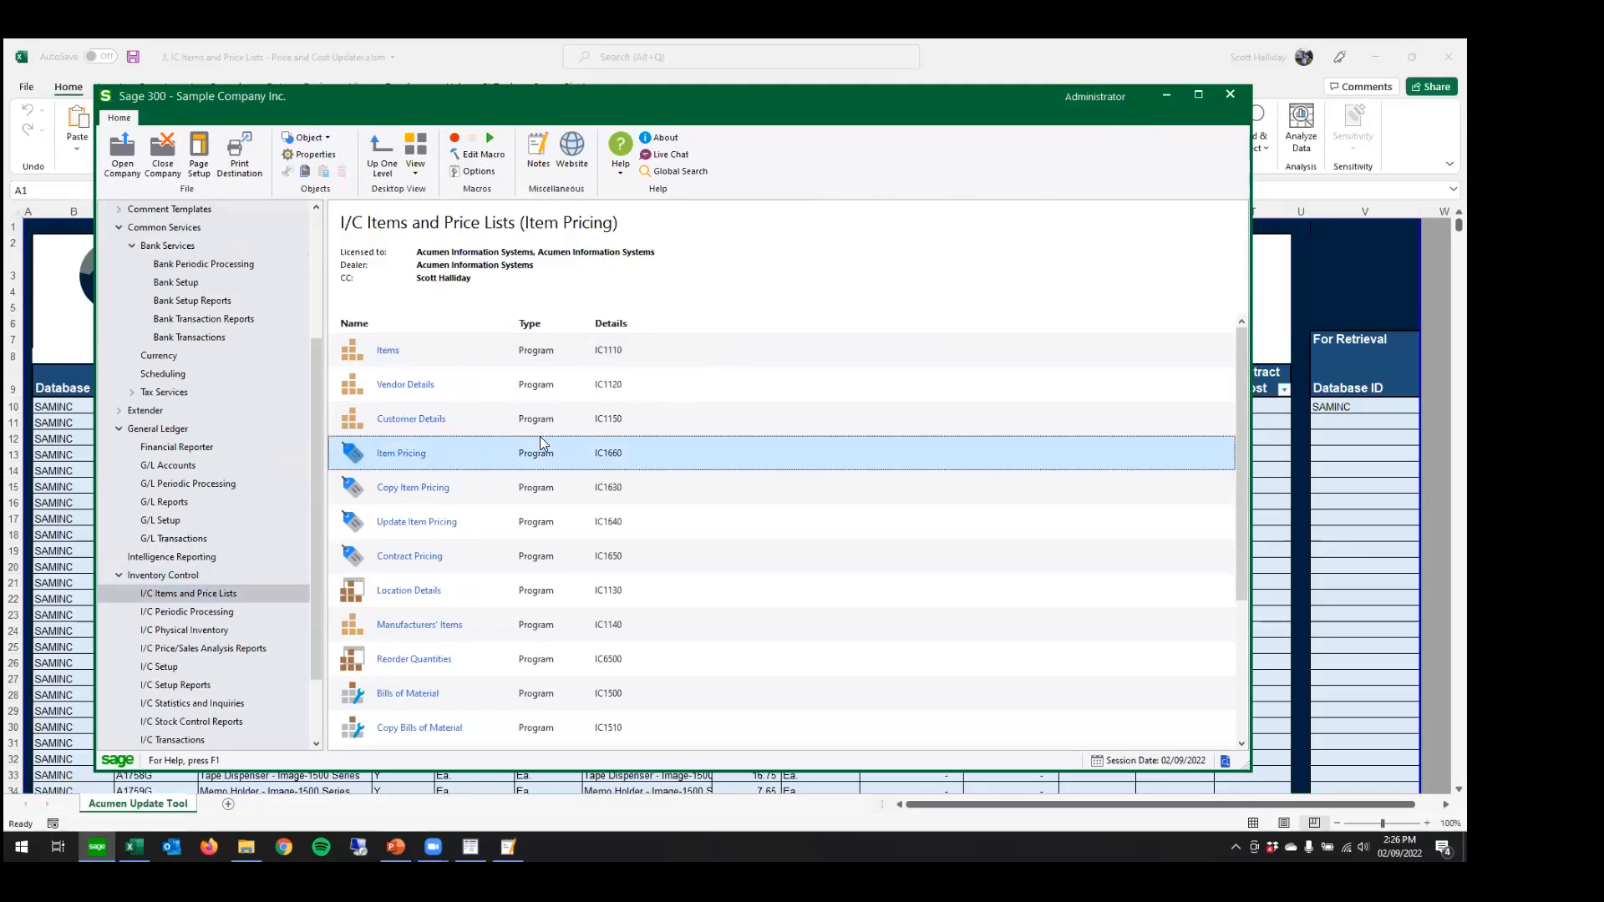
pyautogui.doubleClick(489, 451)
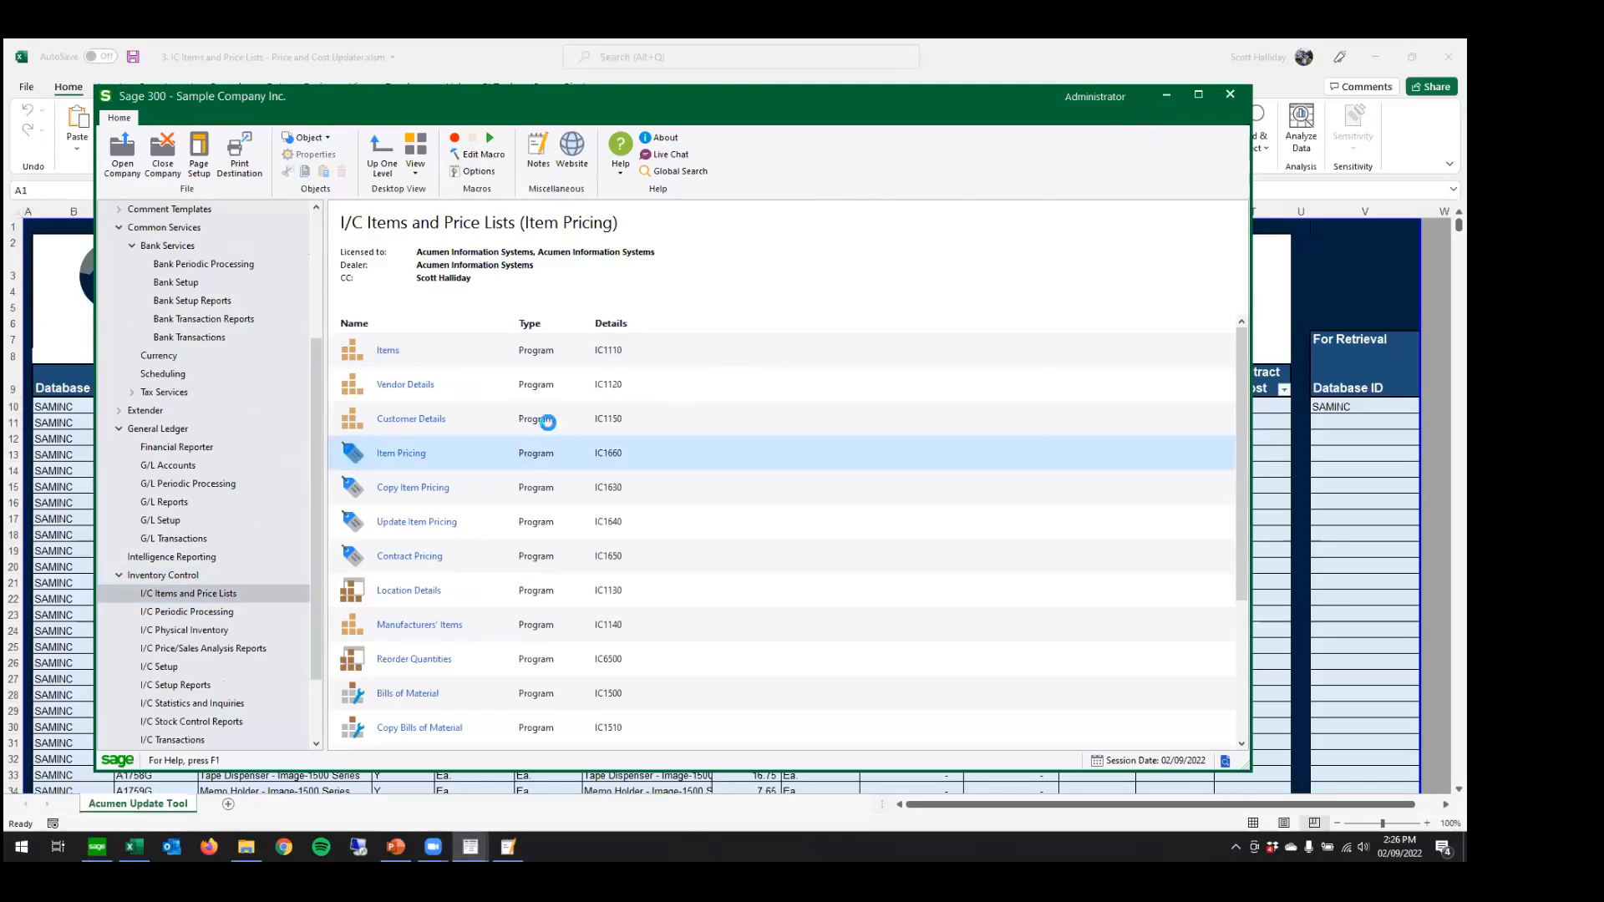
pyautogui.click(1163, 96)
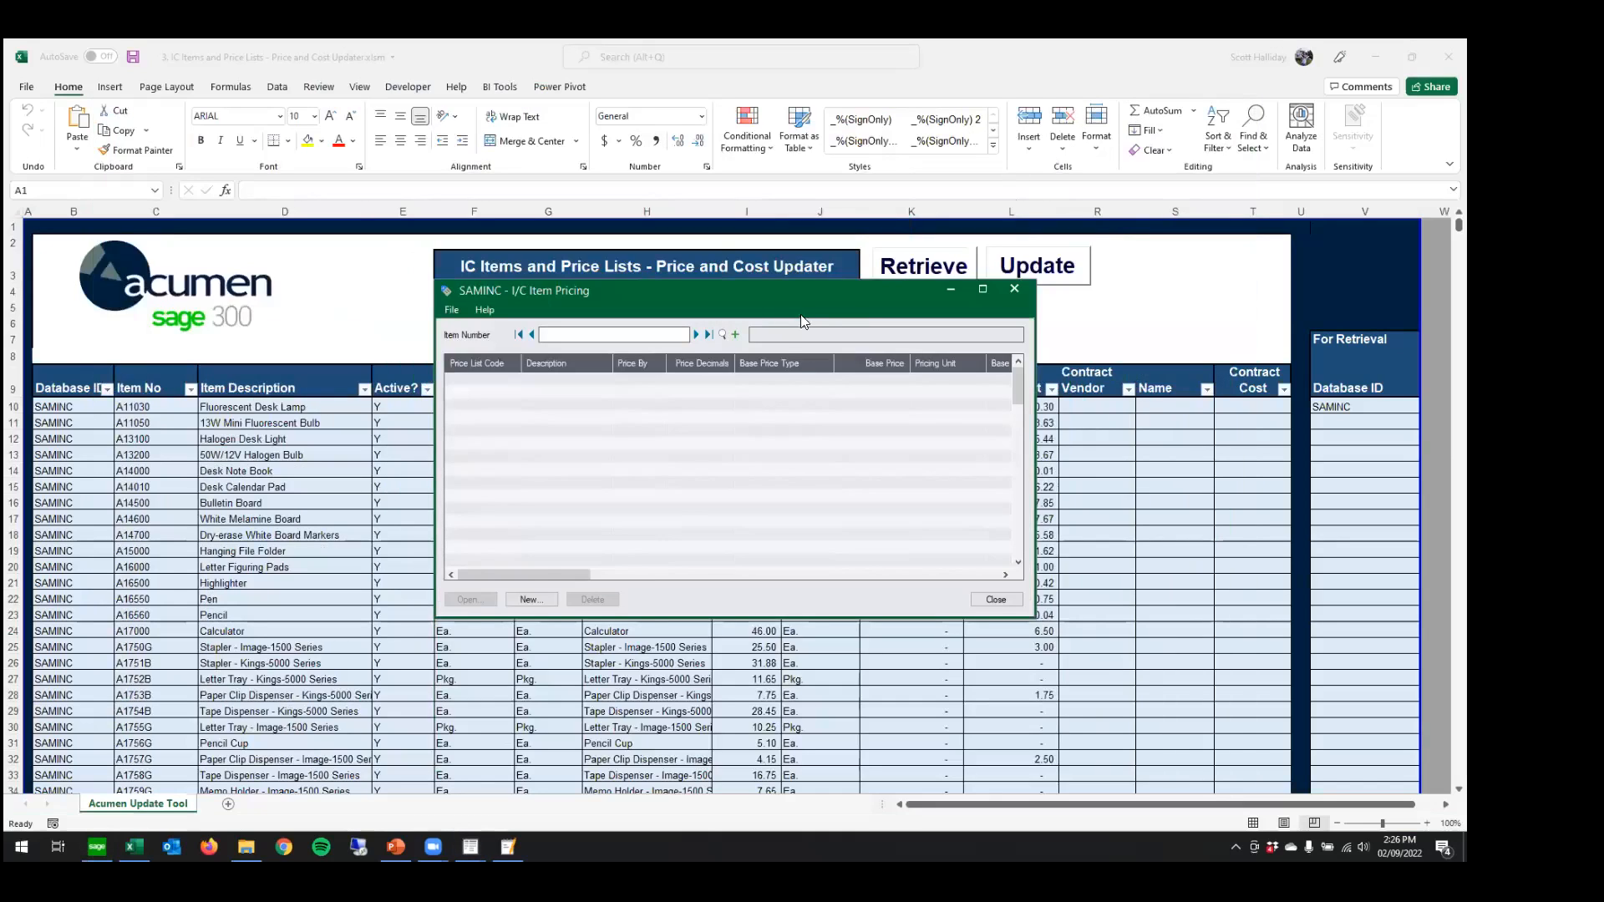
# - Check the WHS base price of the Fluorescent Desk Lamp, item A1-103/0, and close the item pricing window
pyautogui.click(853, 352)
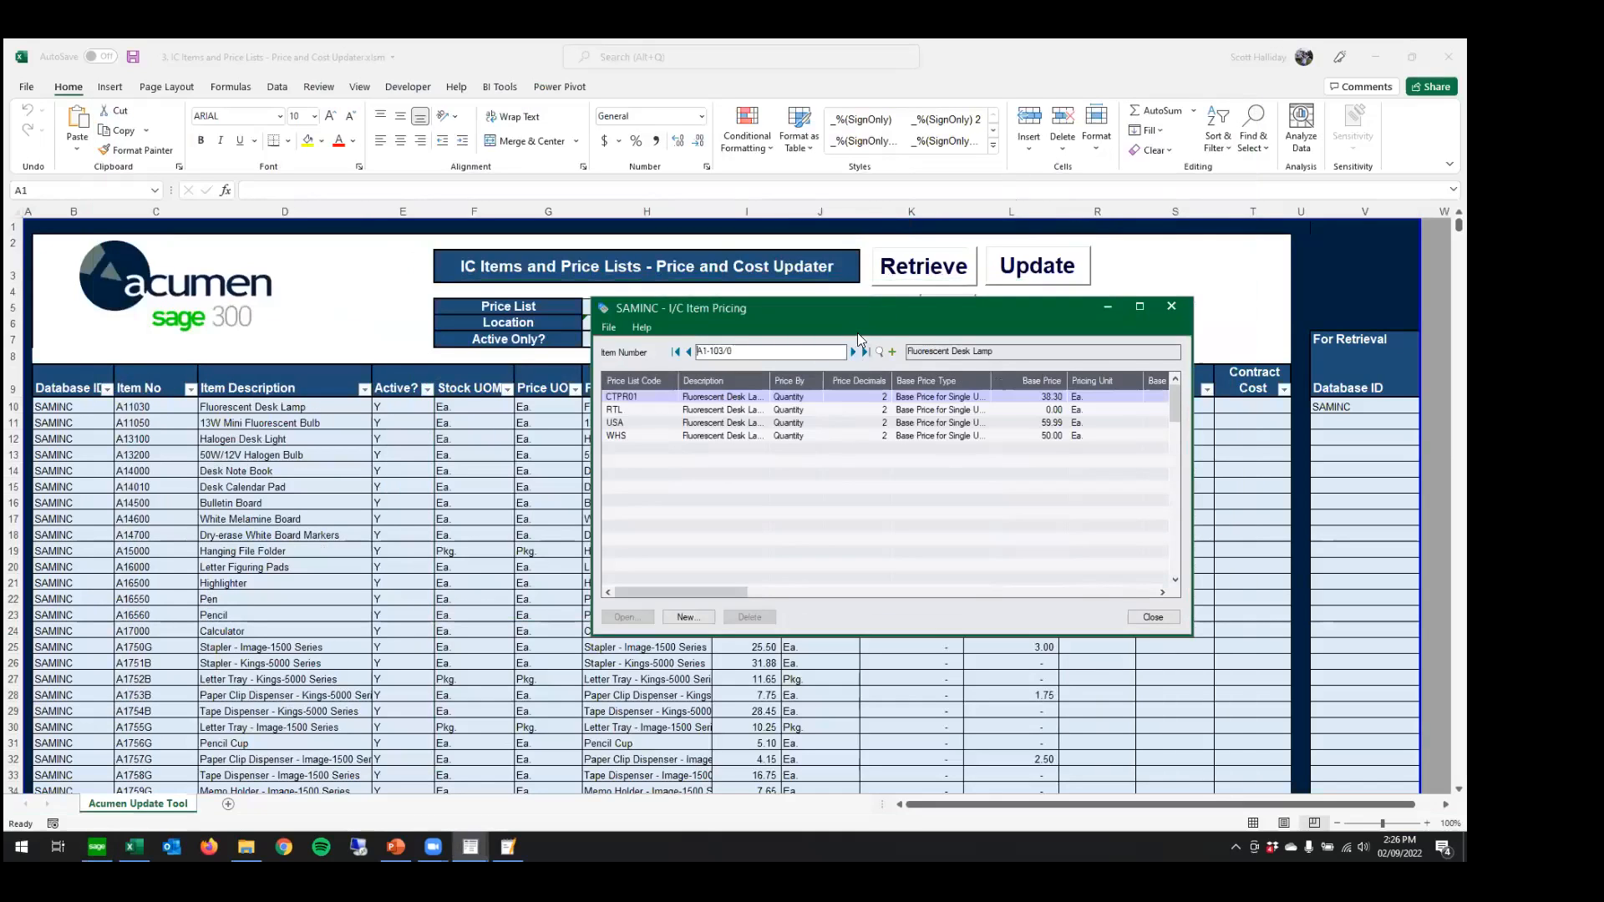
pyautogui.moveTo(885, 341); pyautogui.dragTo(860, 459)
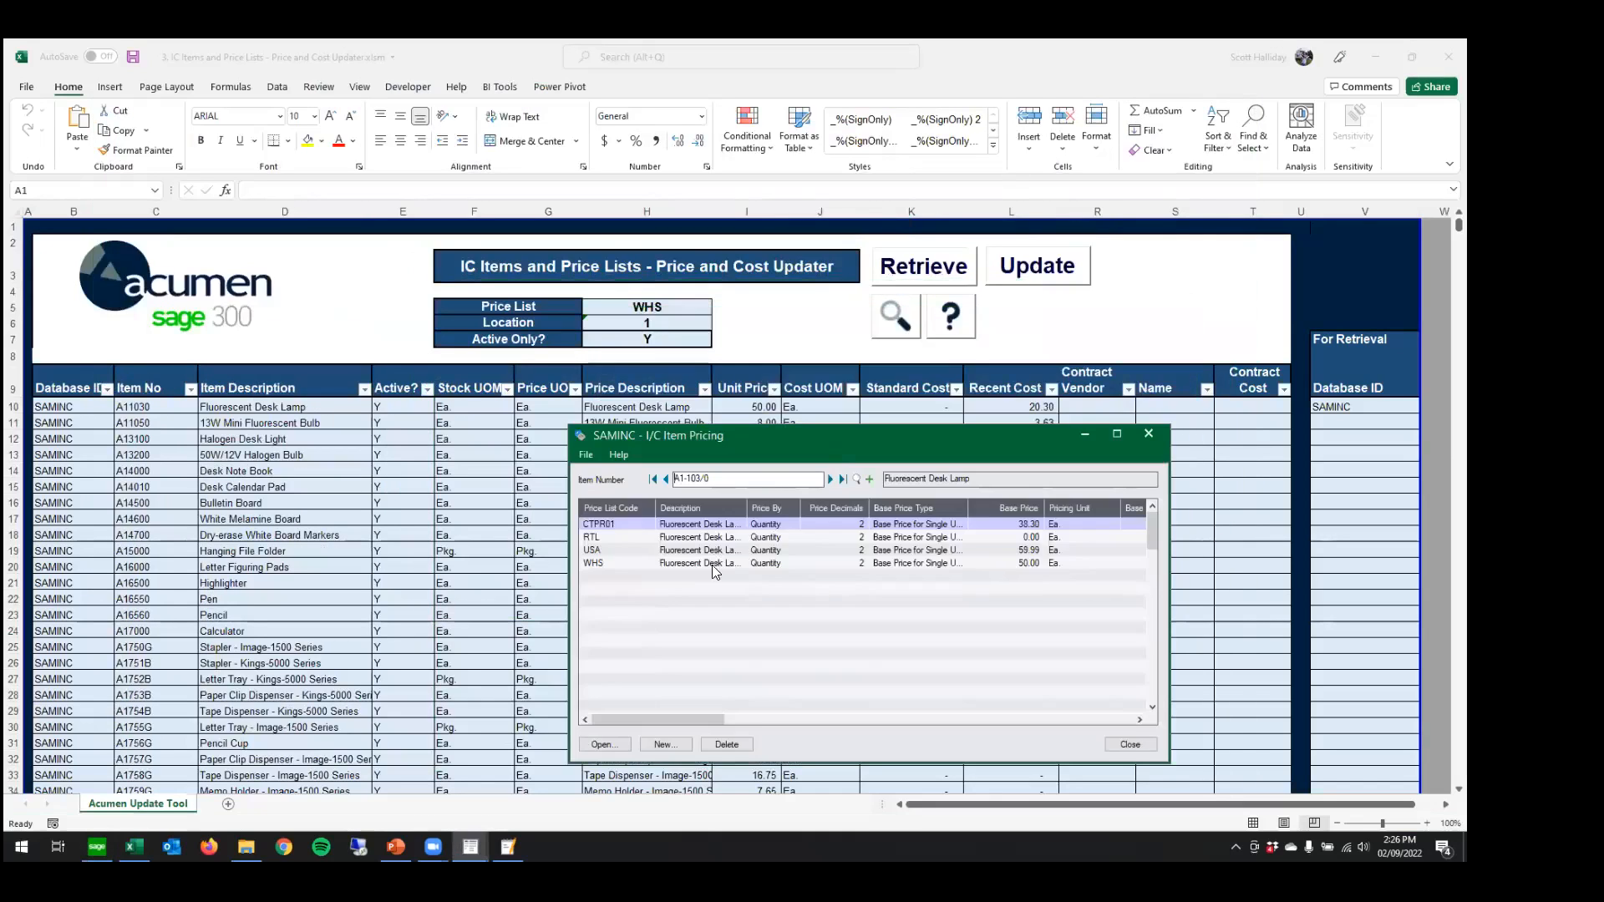
pyautogui.click(623, 561)
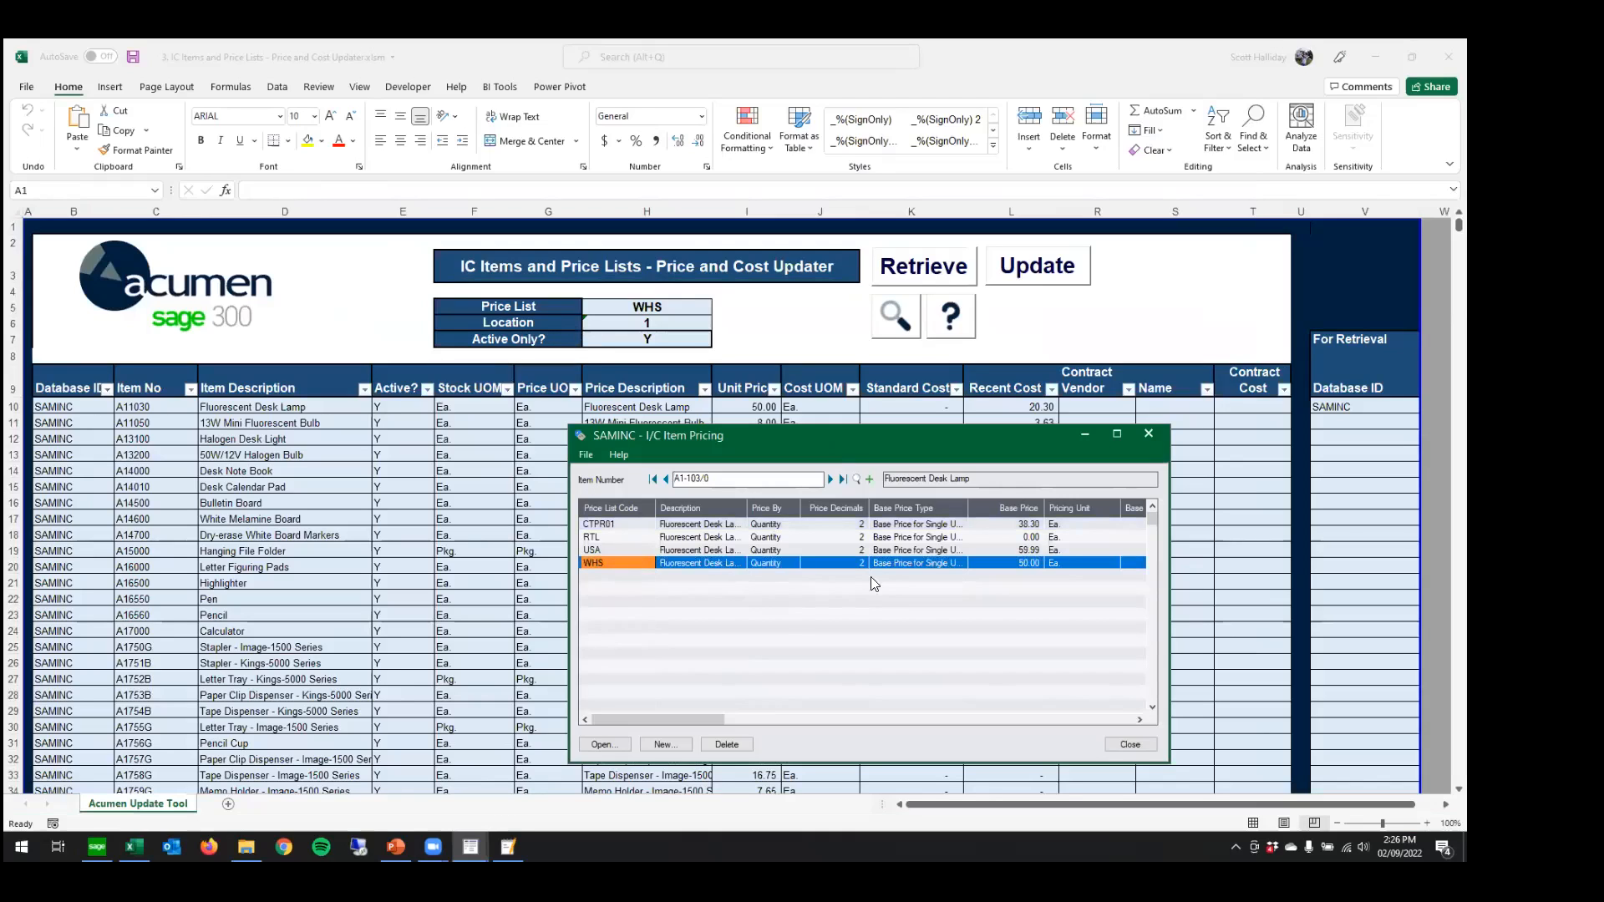
pyautogui.click(1161, 435)
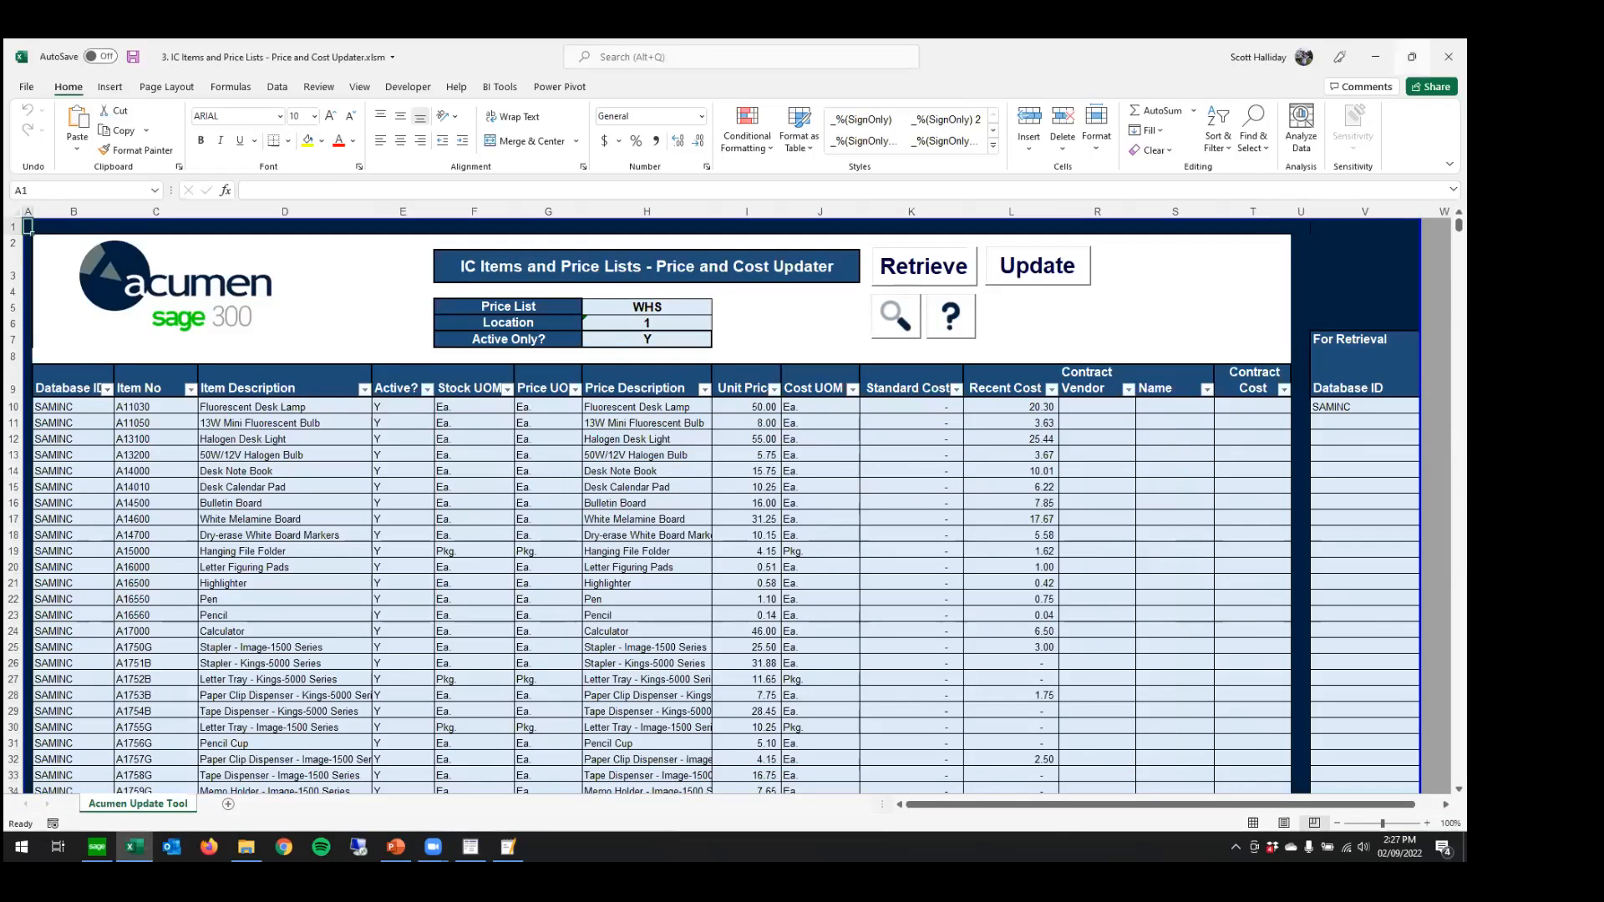
# - Save and close the price updater workbook, and open 4. AP Transactions - Credit Note Generation.xlsm from the Top Acumen Tools for 2022 folder
pyautogui.click(1448, 56)
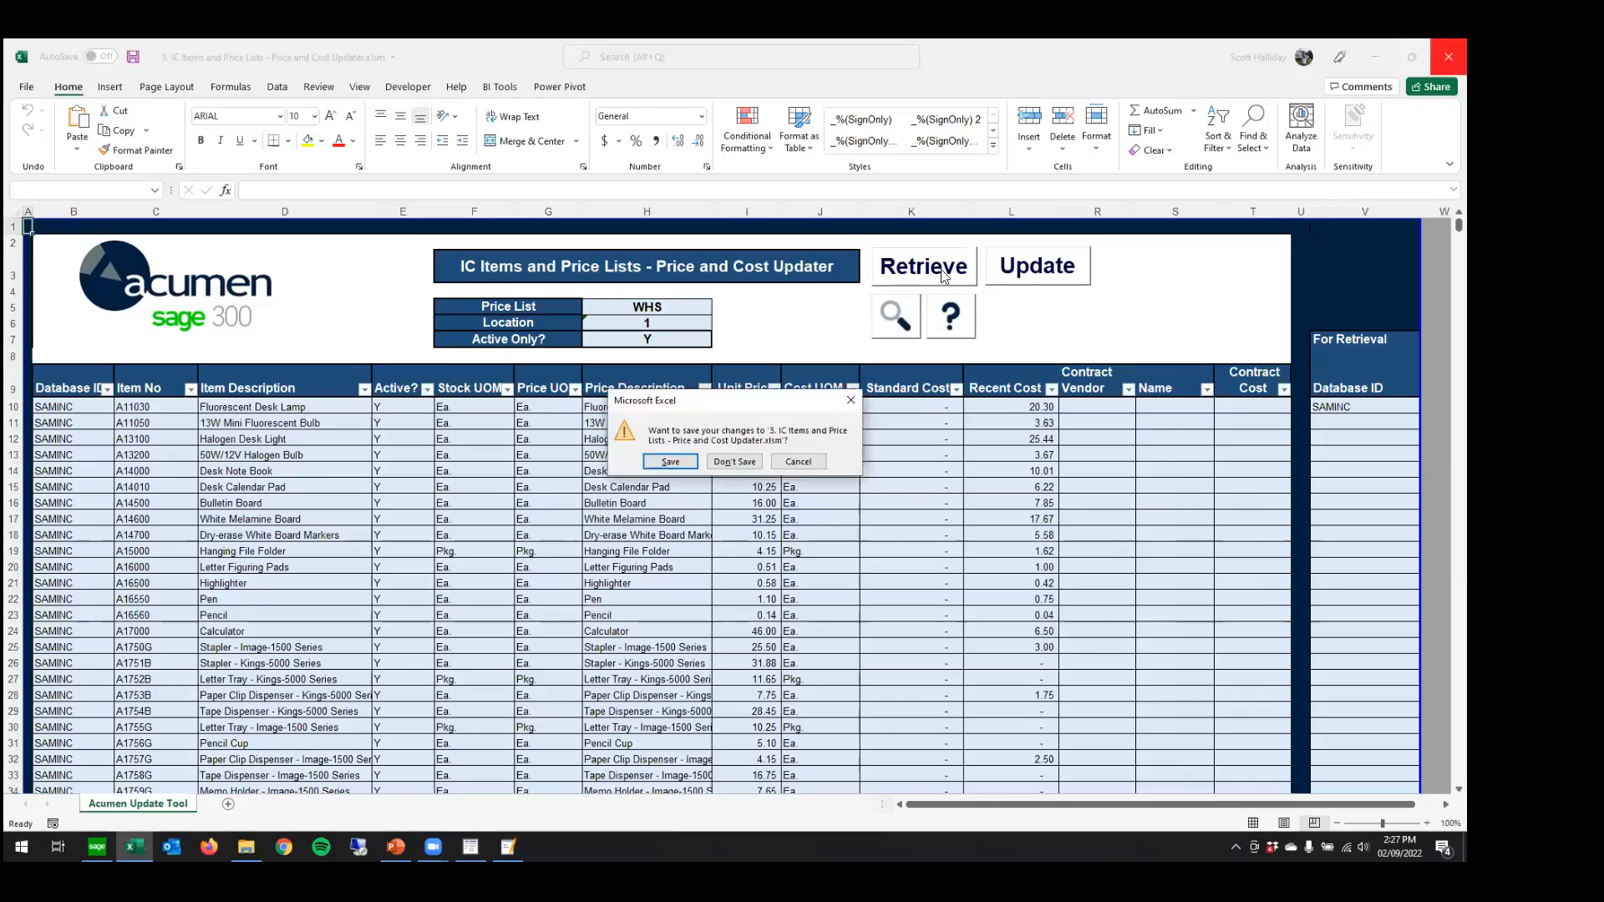
pyautogui.click(671, 465)
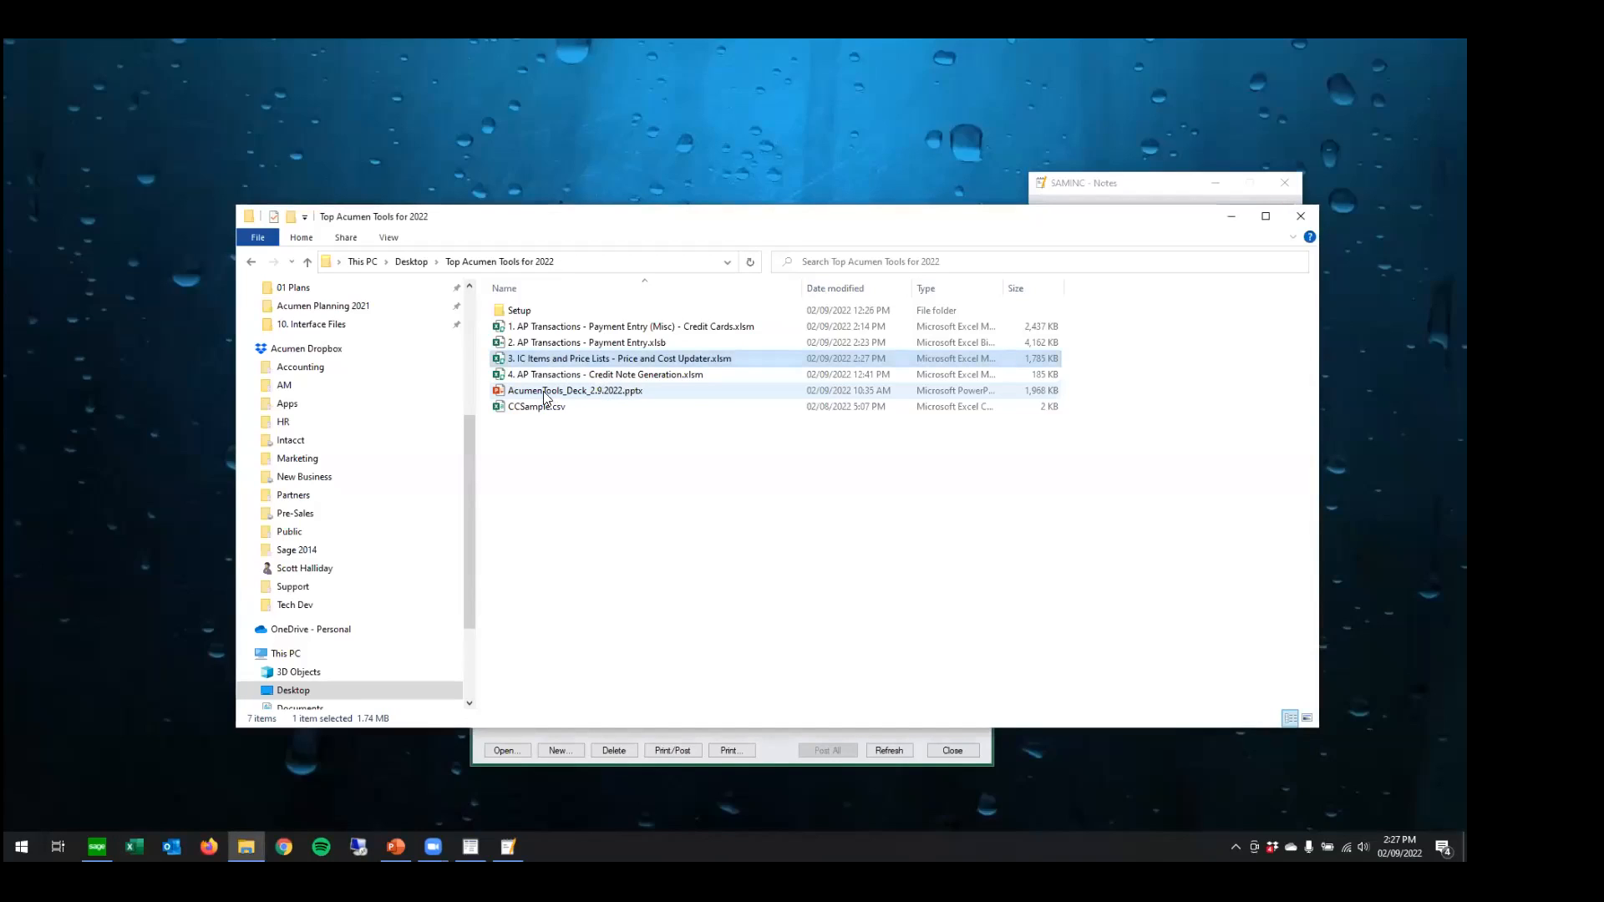
pyautogui.click(959, 751)
pyautogui.click(551, 483)
pyautogui.doubleClick(599, 376)
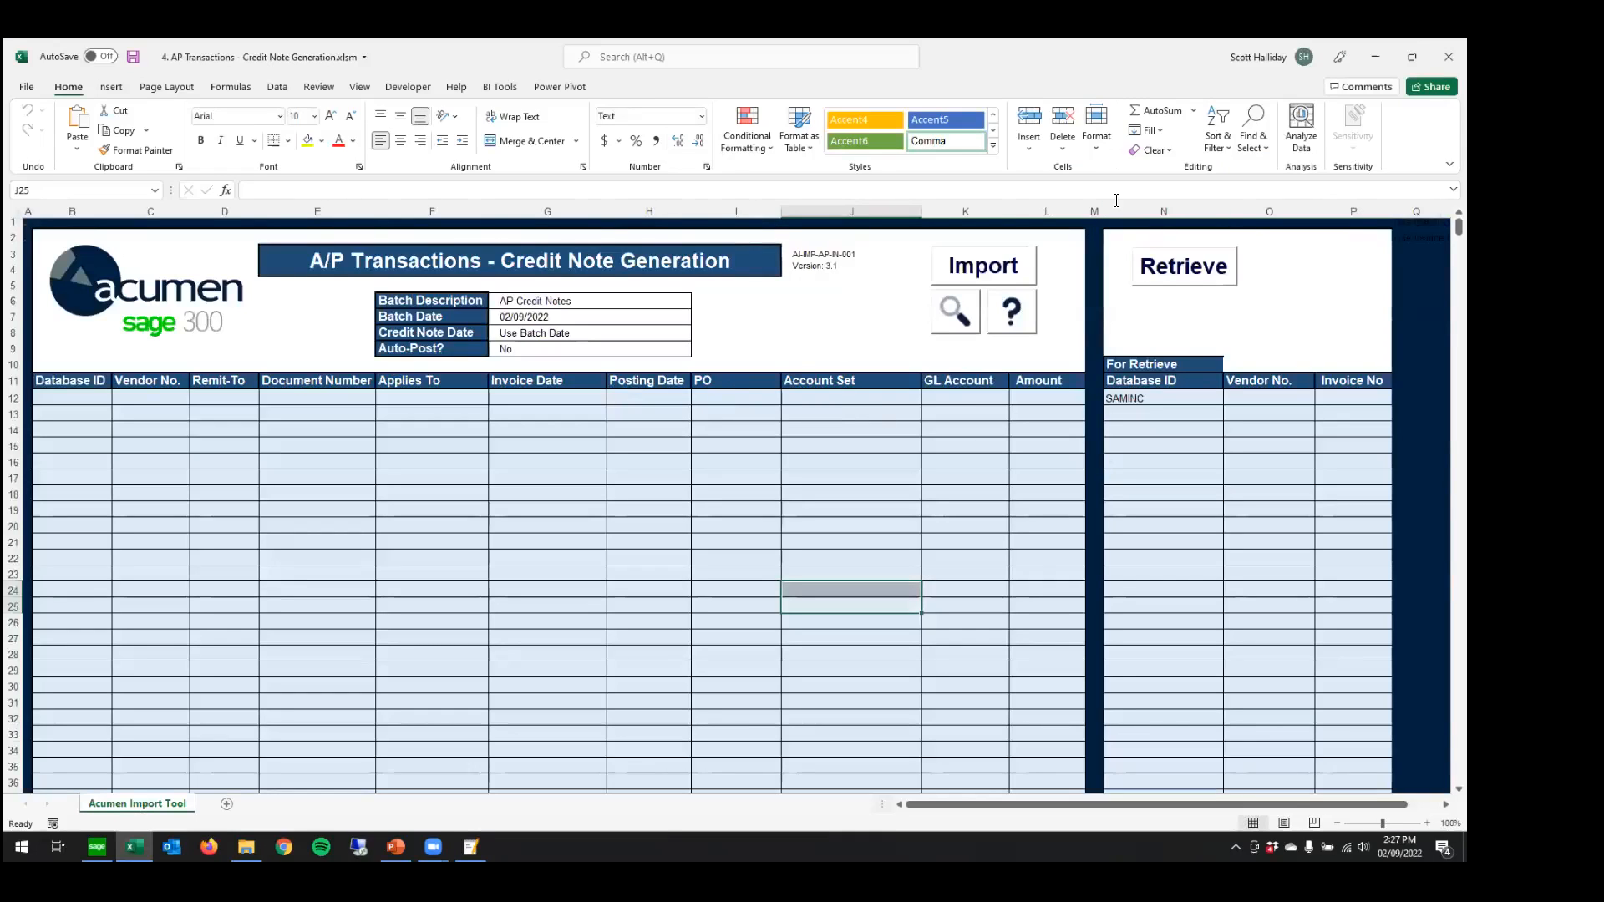
# - Switch to Sage 300, collapse the unneeded modules, and open Vendor Activity from Accounts Payable's A/P Vendors
pyautogui.click(97, 847)
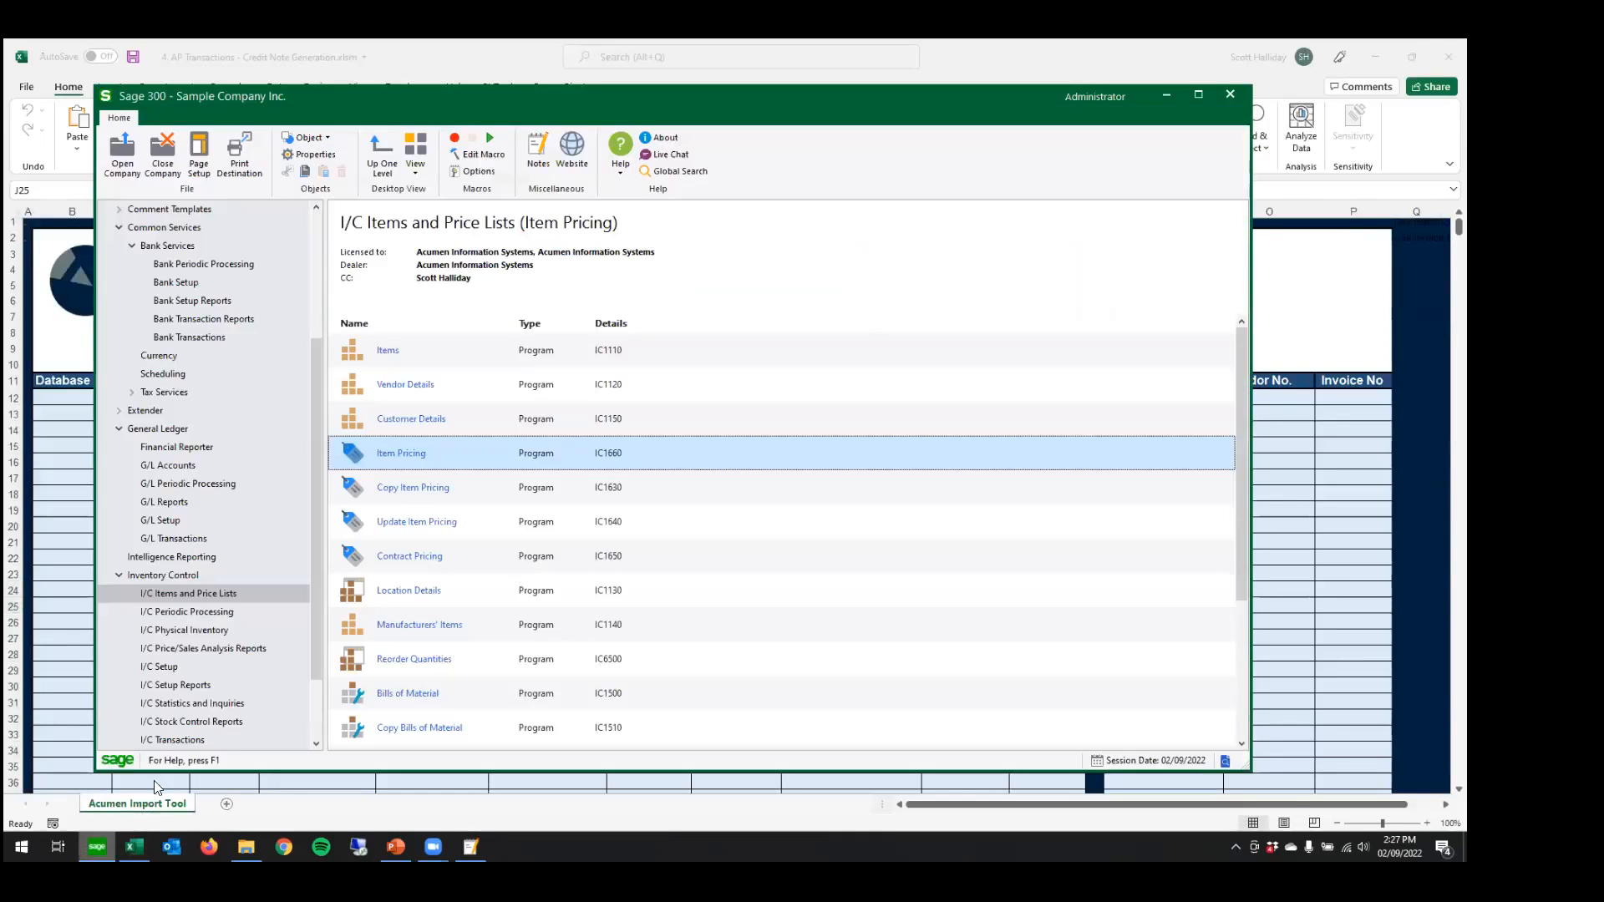
pyautogui.click(118, 228)
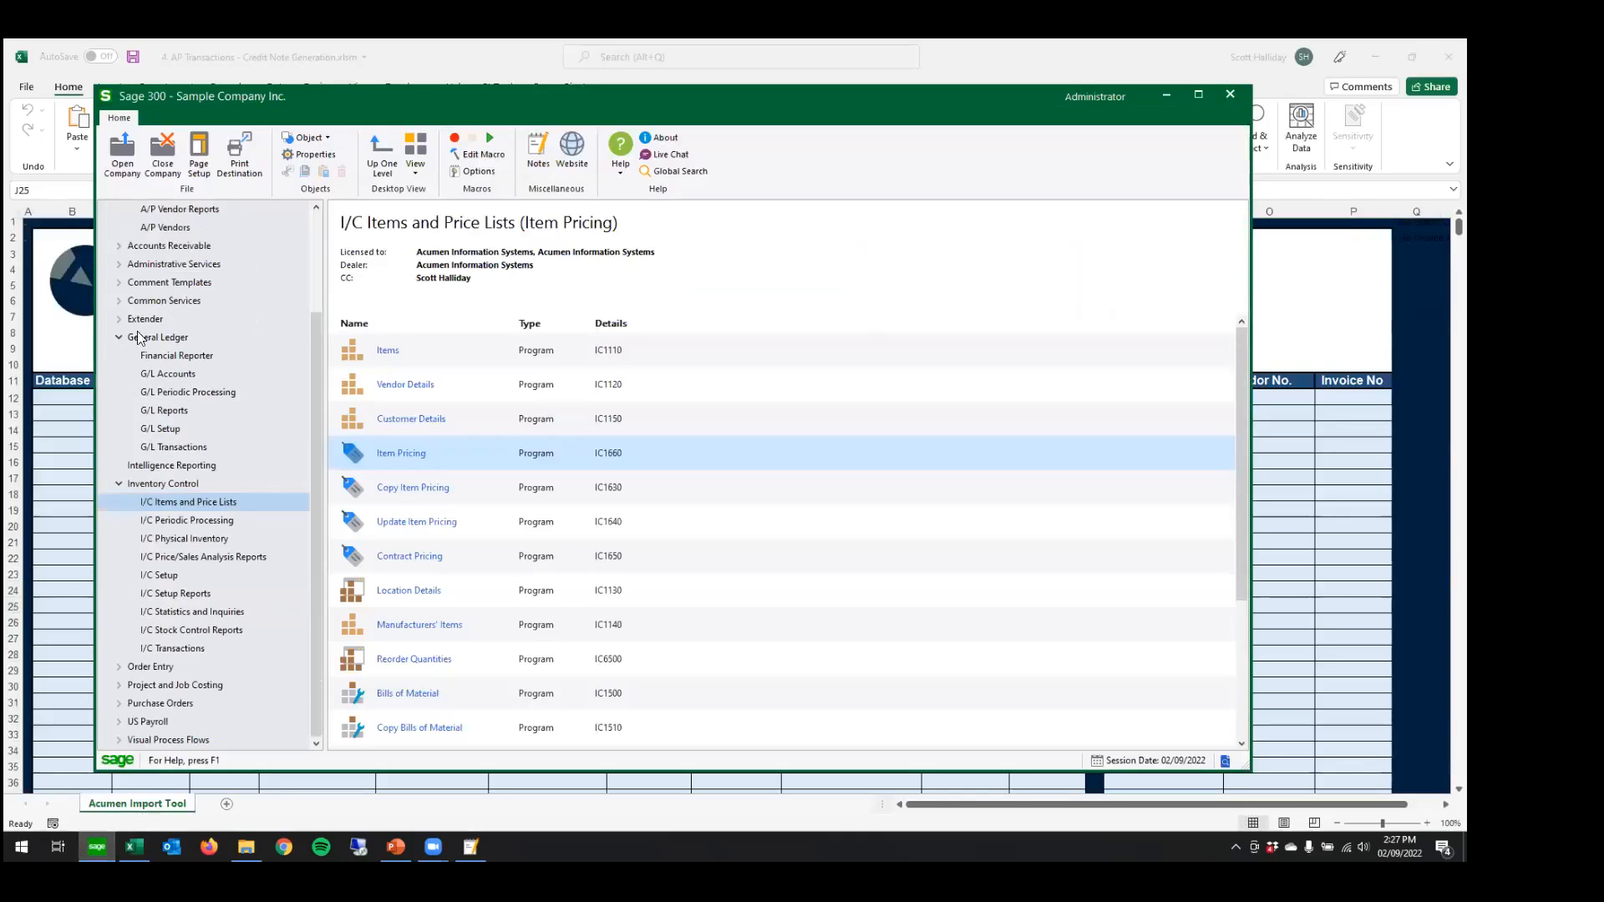
pyautogui.click(117, 338)
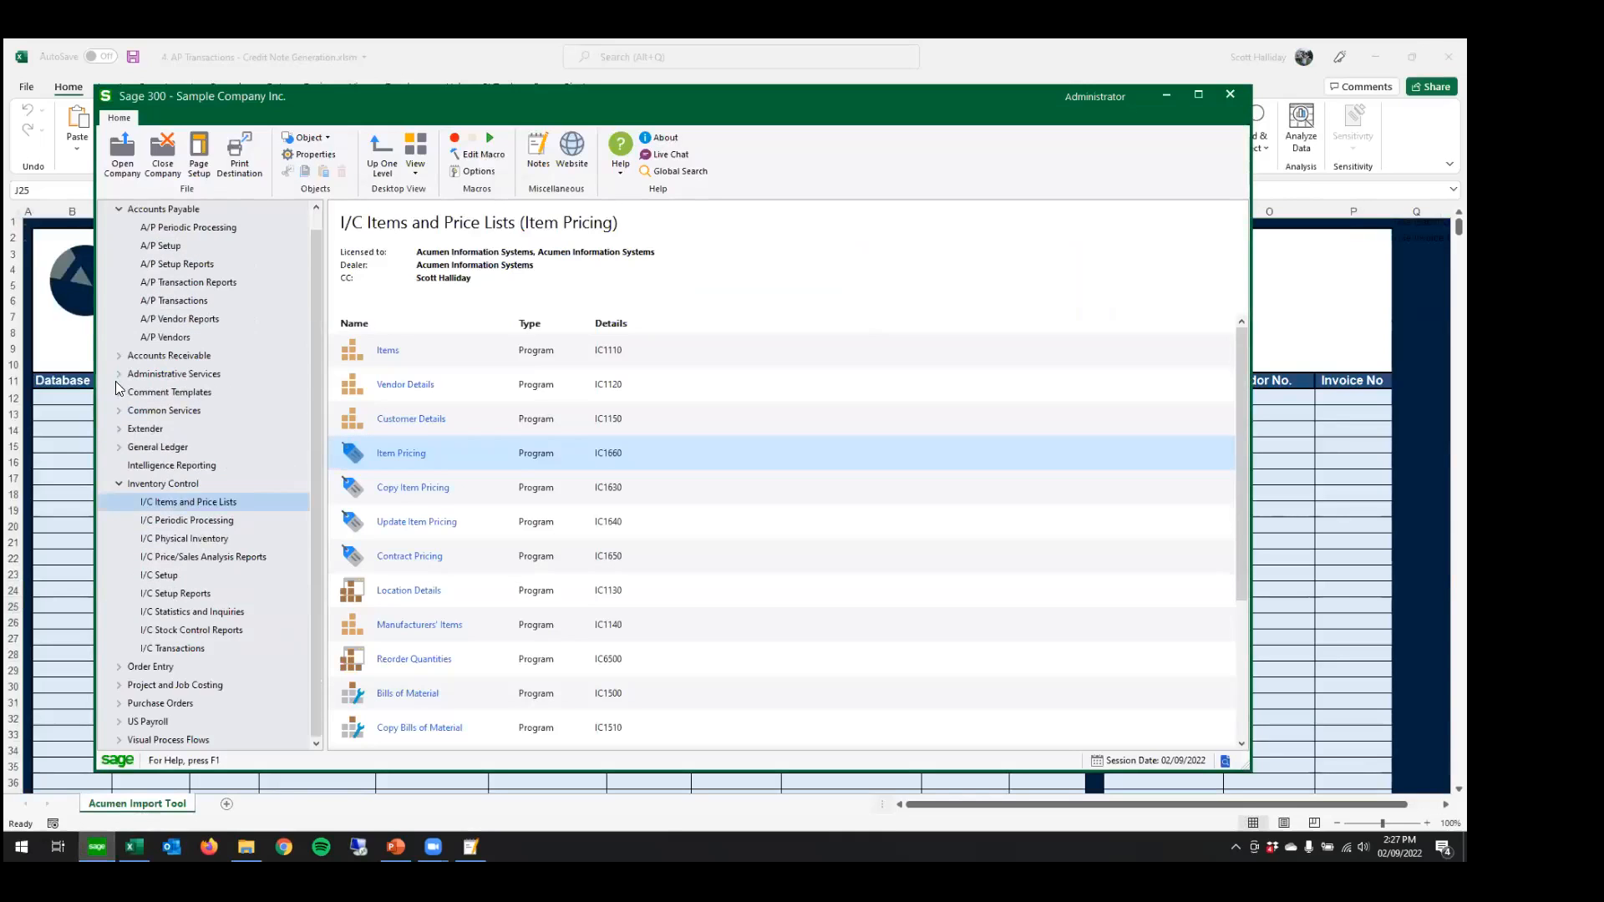
pyautogui.click(119, 501)
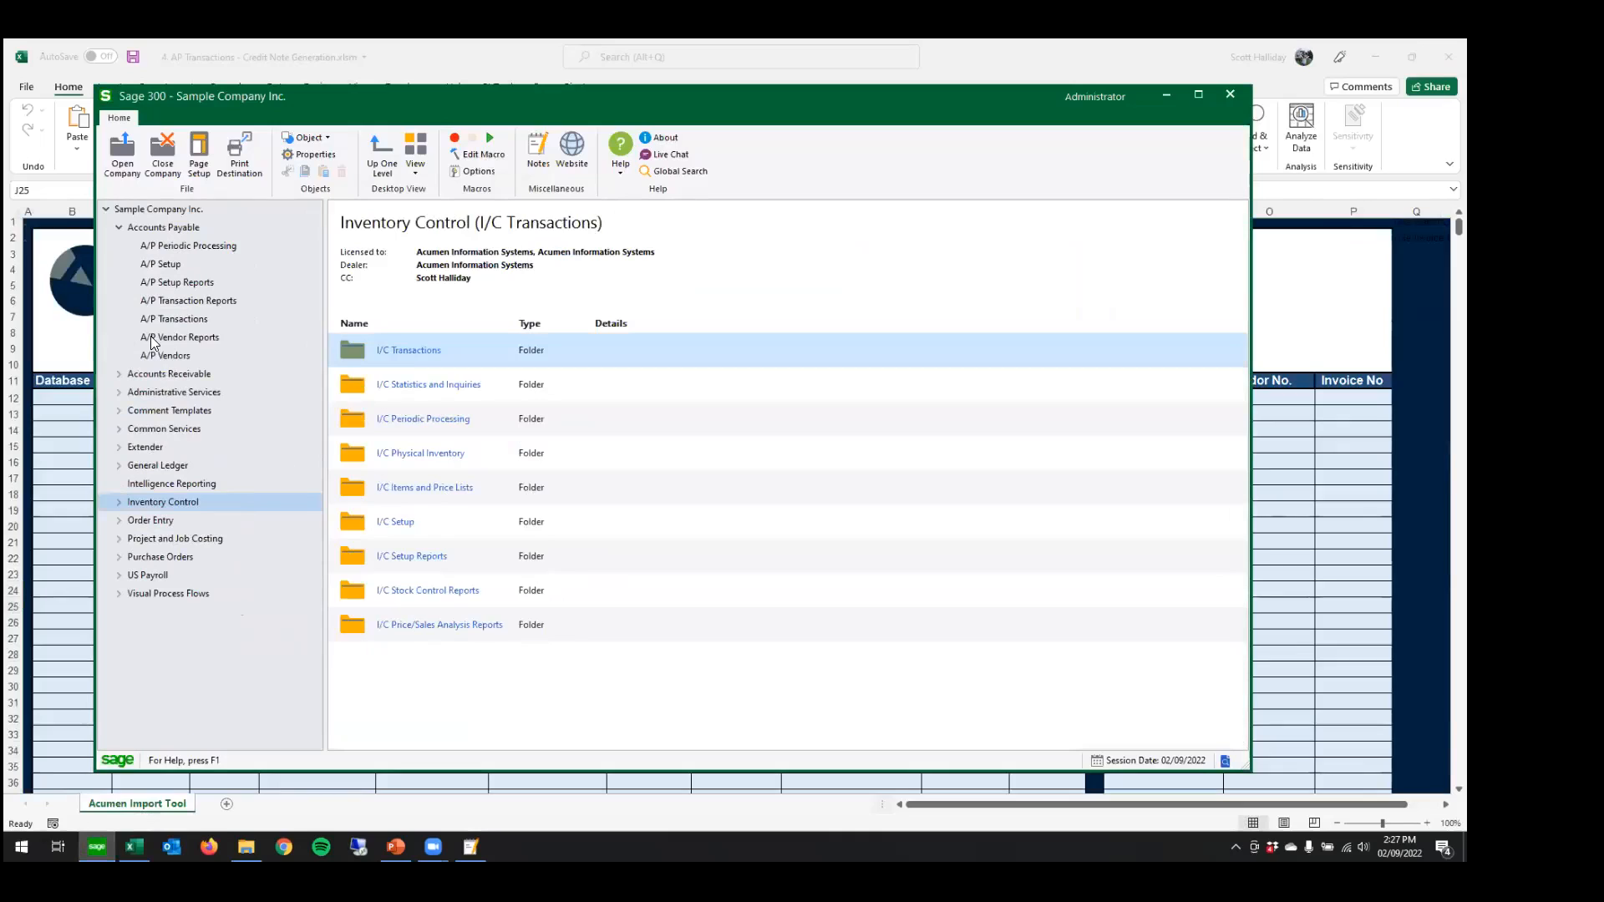
pyautogui.click(195, 318)
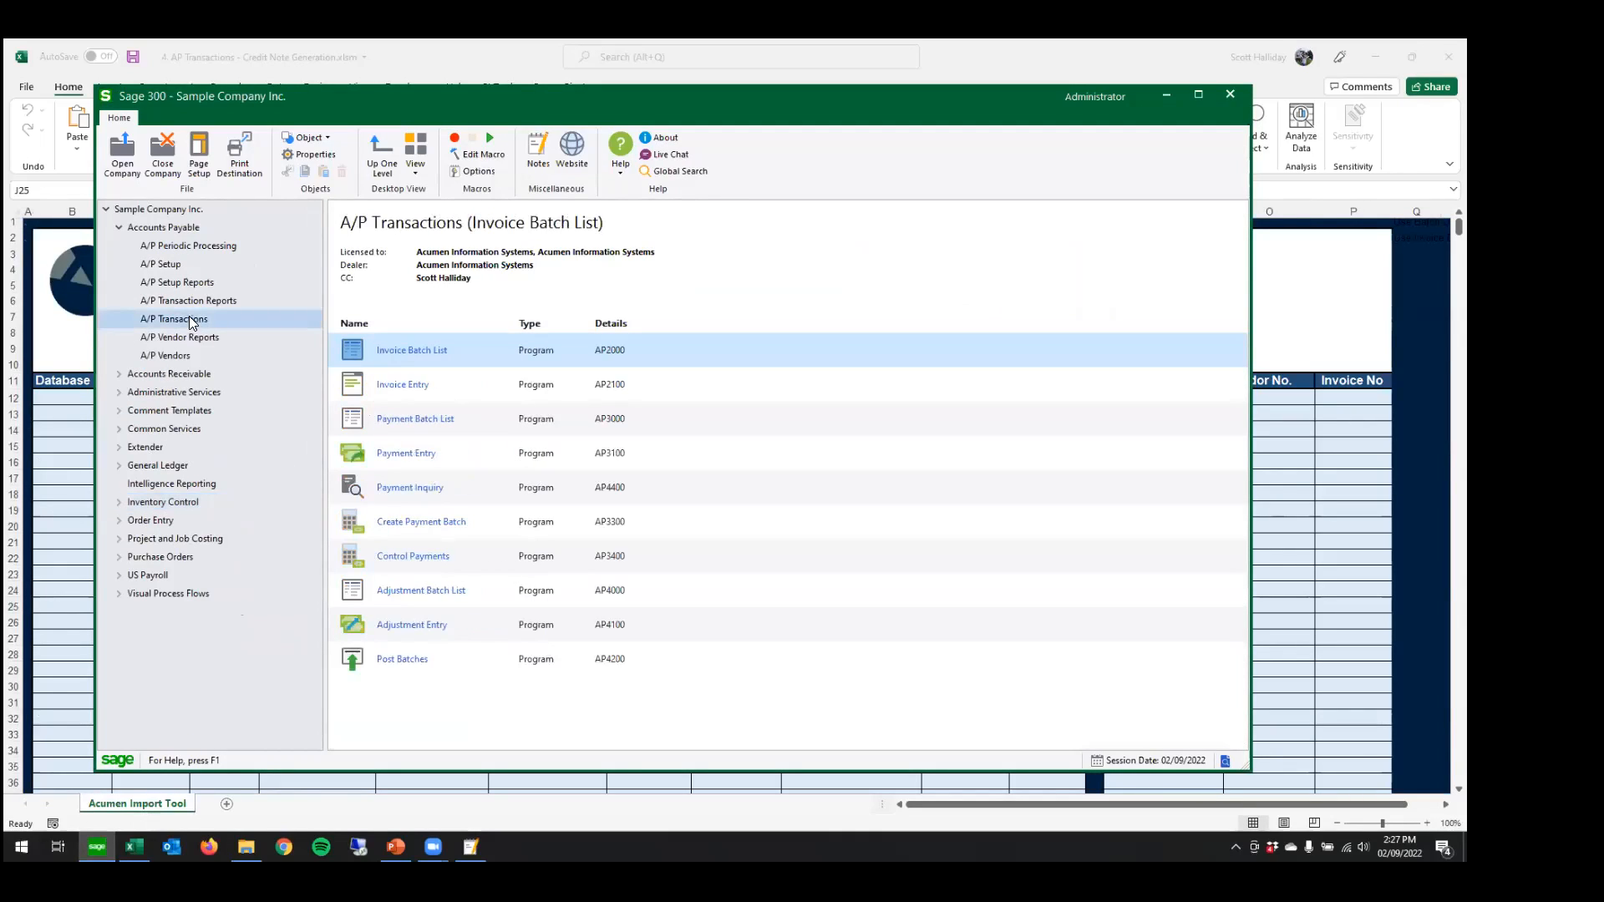
pyautogui.click(174, 356)
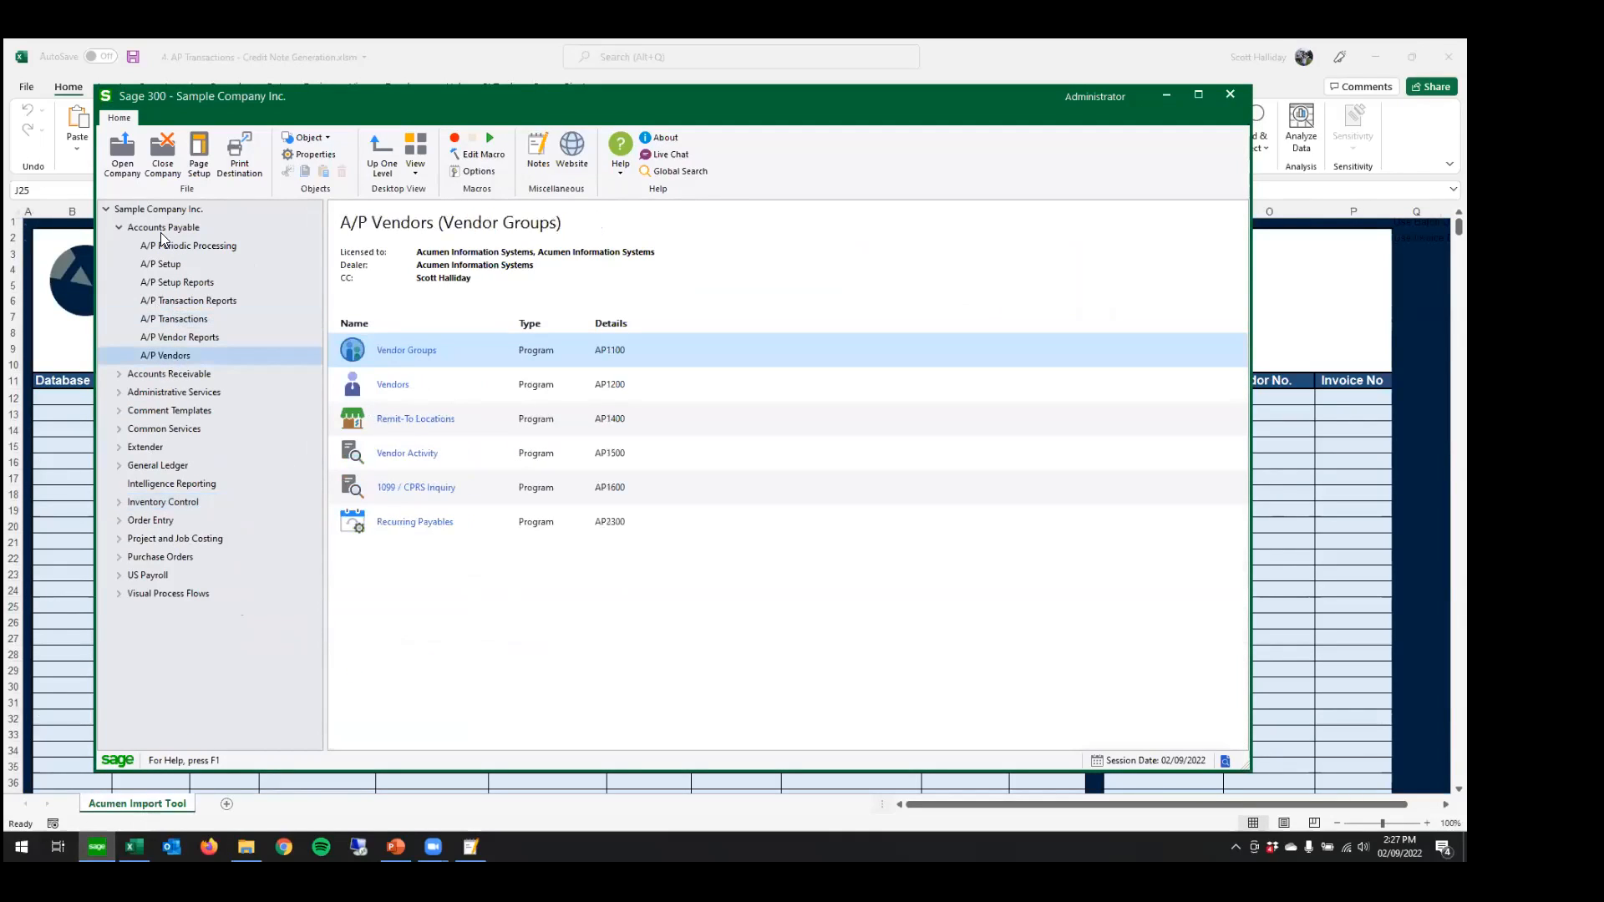
pyautogui.click(393, 452)
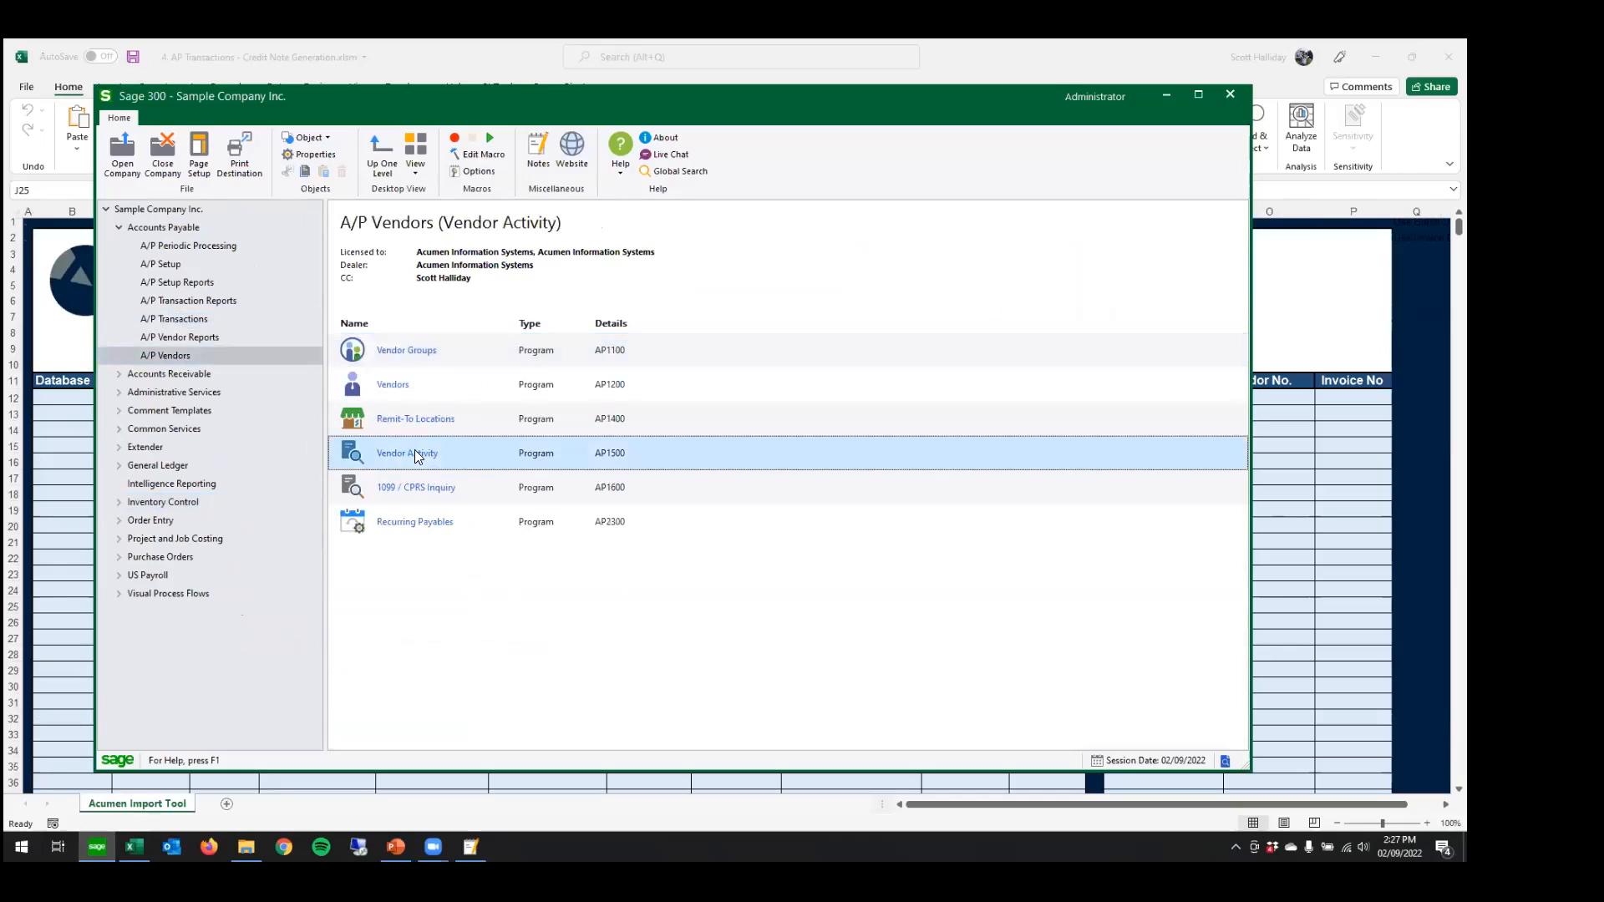
pyautogui.doubleClick(409, 452)
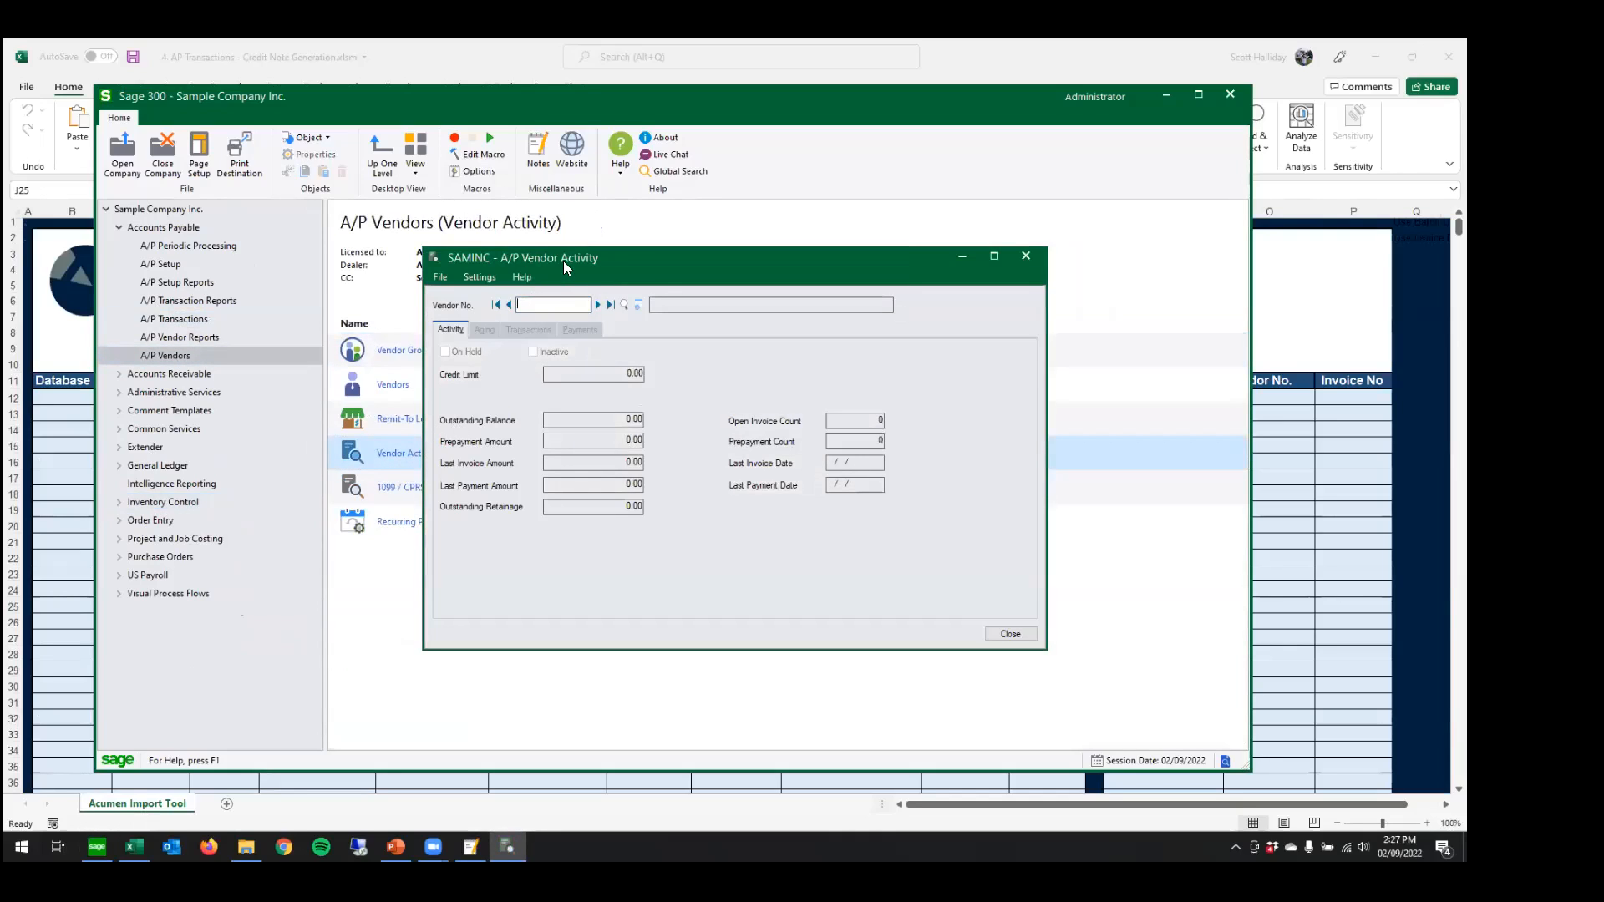
# - Load Raeside Equipment Ltd. in vendor activity and open the Goods Order invoice document from its transactions
pyautogui.moveTo(563, 259); pyautogui.dragTo(819, 222)
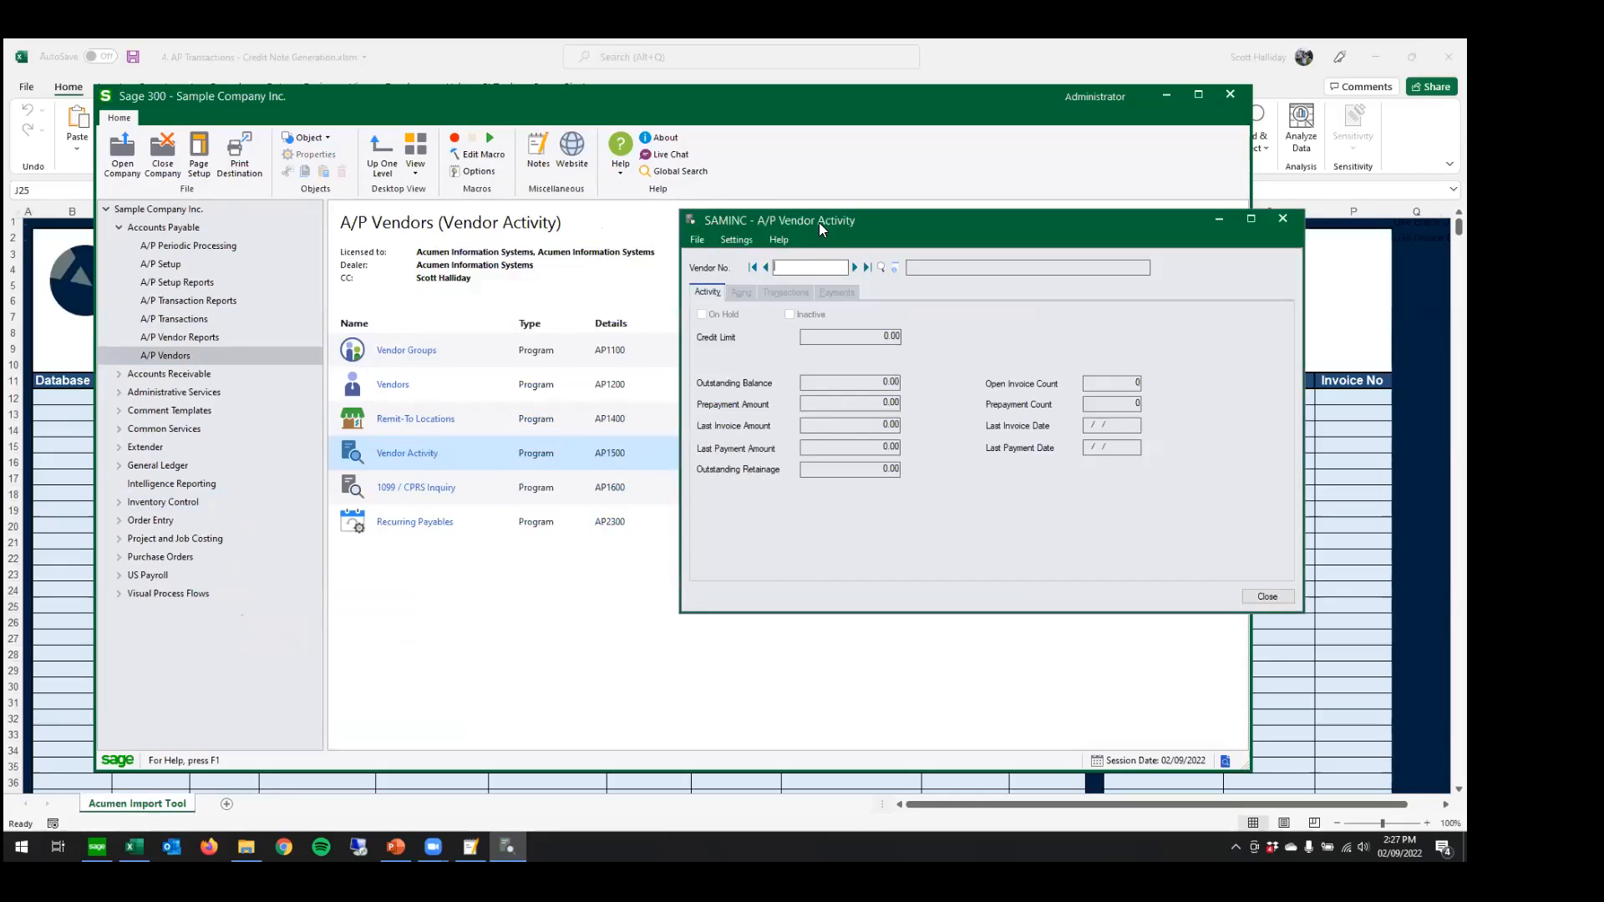
pyautogui.press('Tab')
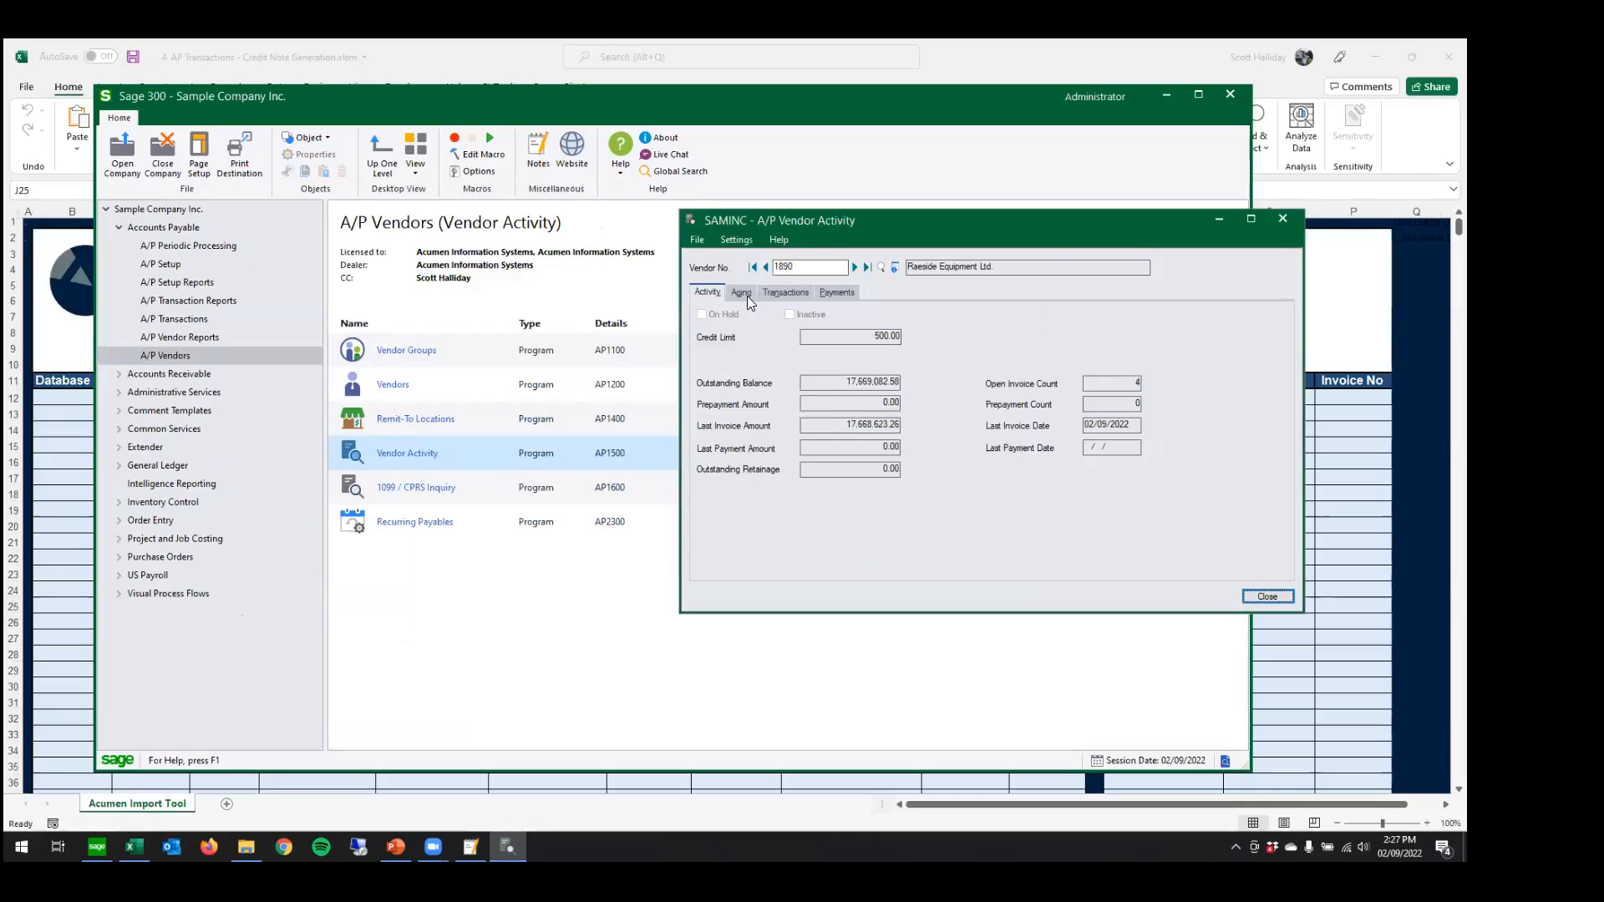
pyautogui.click(781, 292)
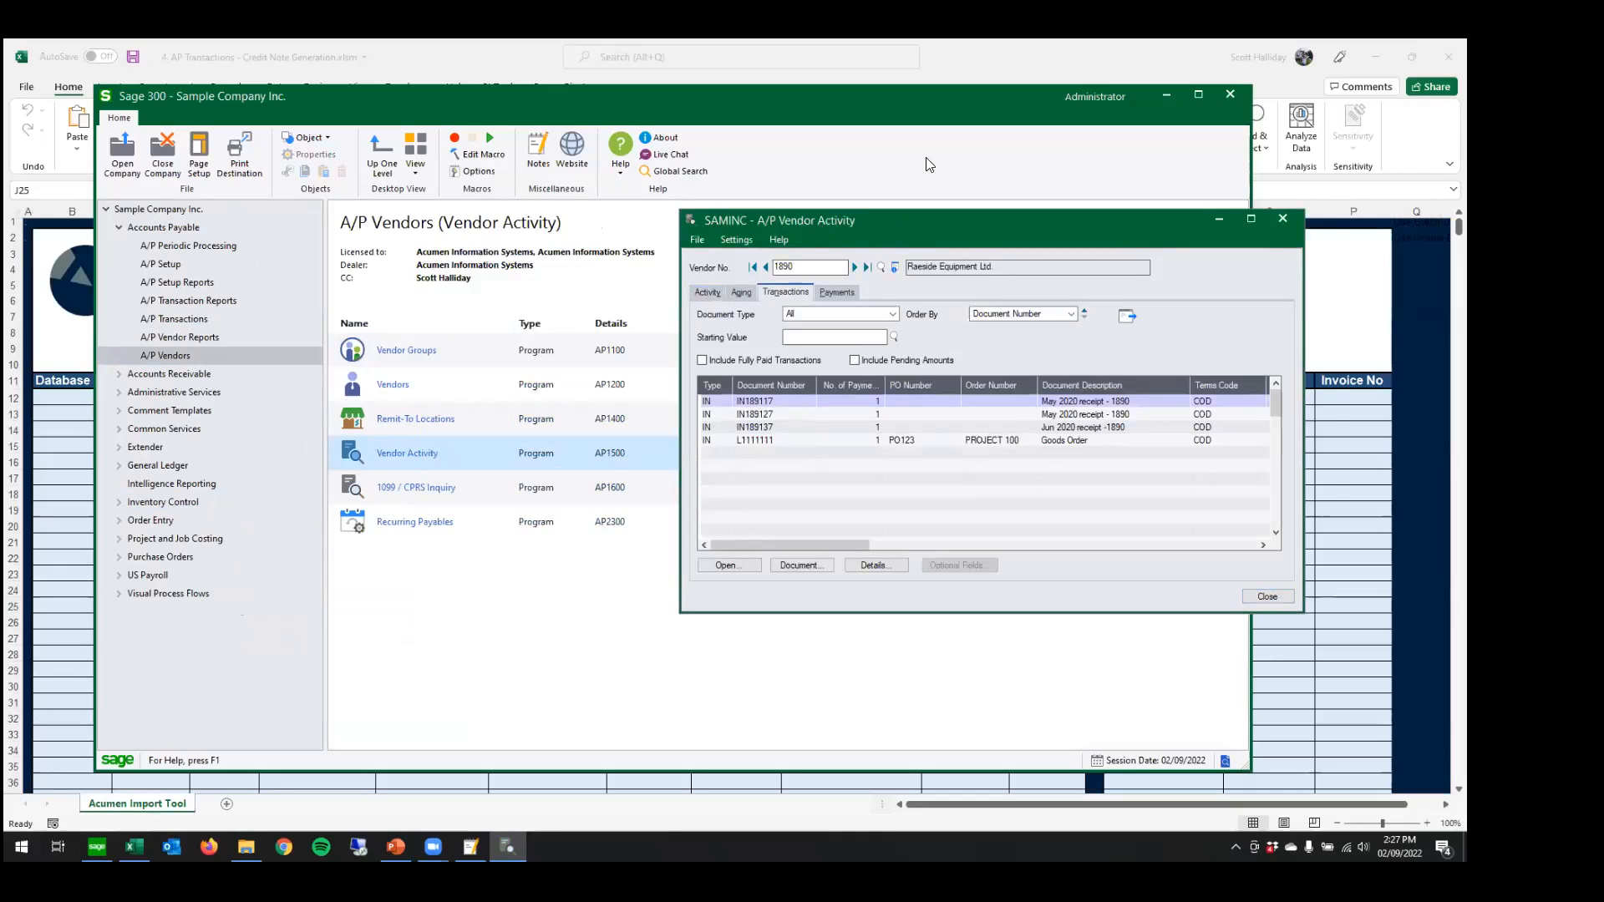
pyautogui.moveTo(929, 220); pyautogui.dragTo(953, 158)
pyautogui.click(802, 379)
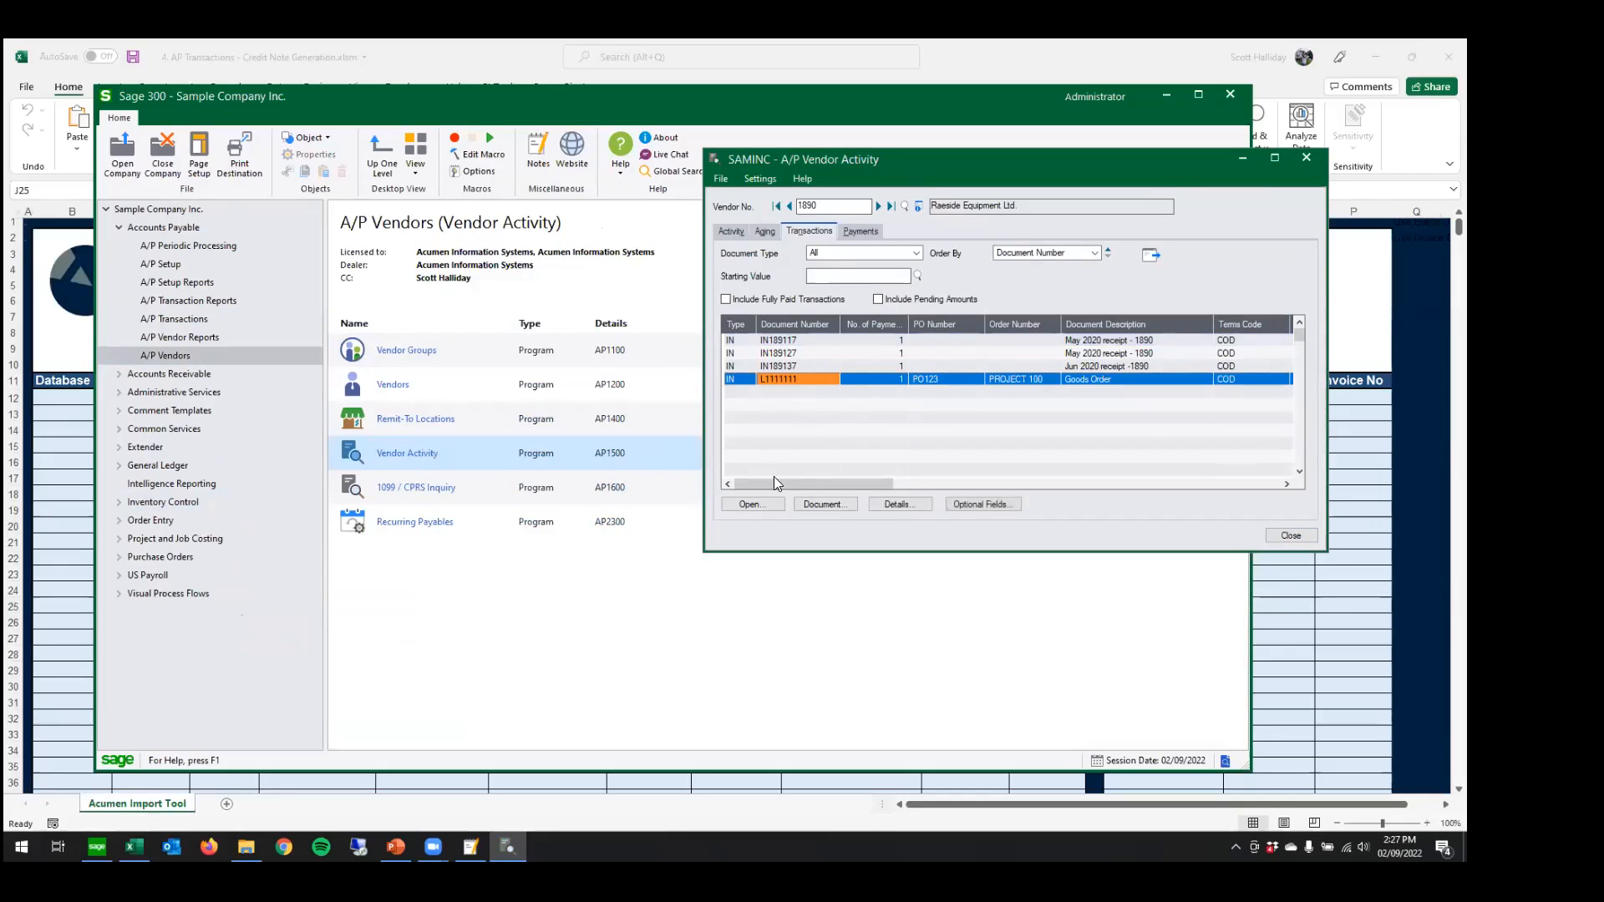
pyautogui.click(826, 503)
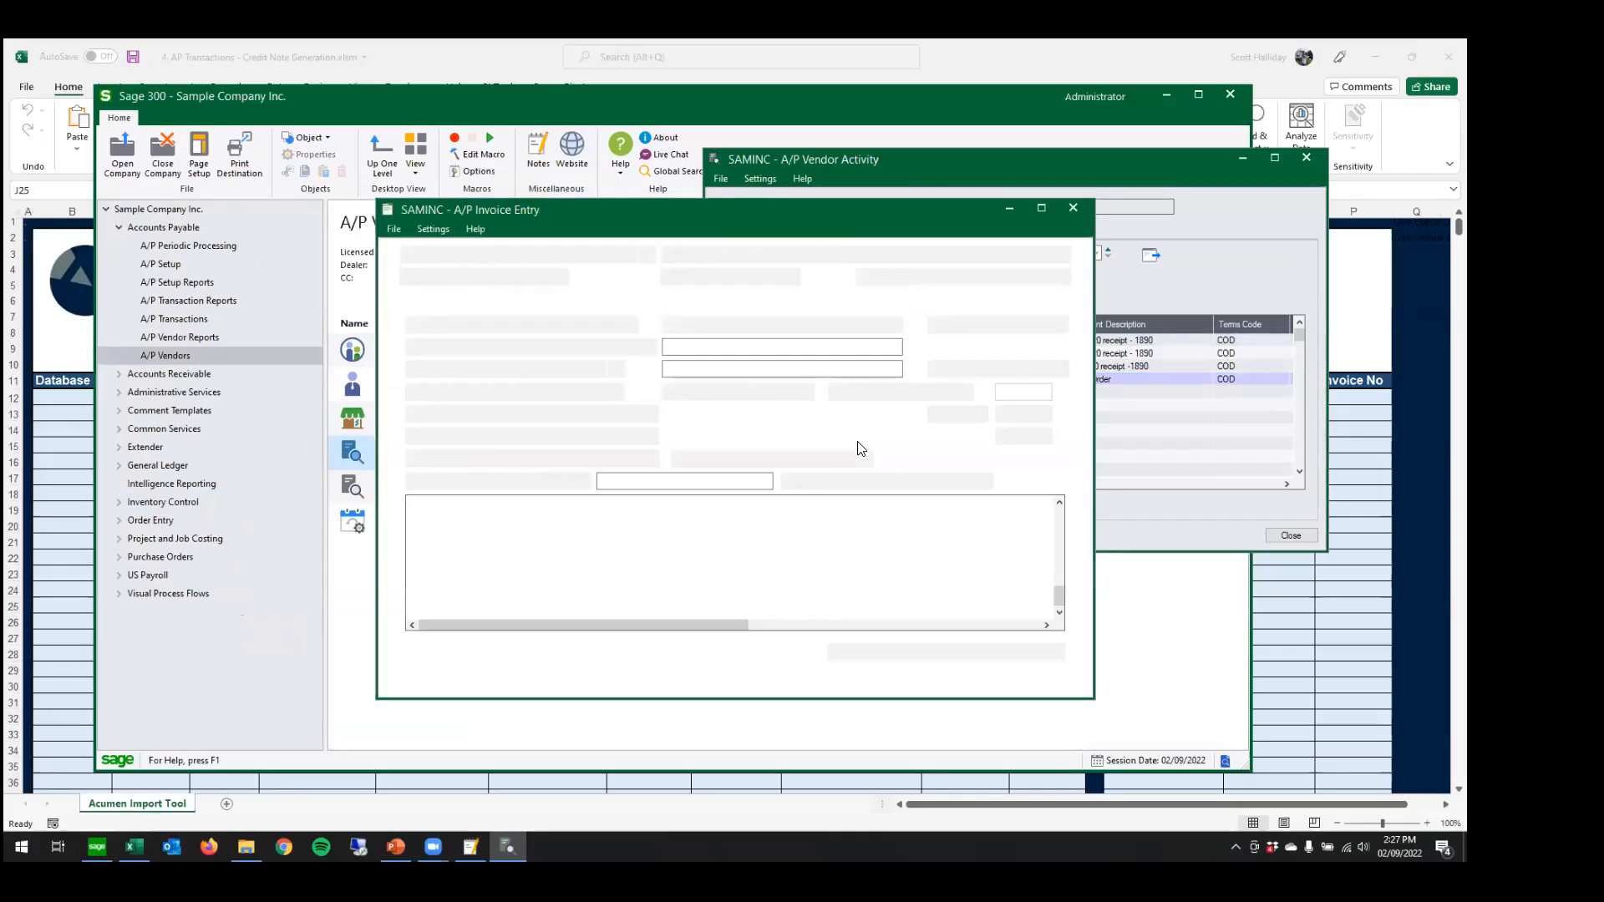
# - Examine the G/L distribution lines of the Goods Order invoice, including their accounts, descriptions and amounts
pyautogui.moveTo(696, 219); pyautogui.dragTo(1008, 149)
pyautogui.press('Down')
pyautogui.press('Down')
pyautogui.press('Down')
pyautogui.press('Down')
pyautogui.press('Down')
pyautogui.press('Down')
pyautogui.press('Down')
pyautogui.press('Down')
pyautogui.press('Down')
pyautogui.press('Down')
pyautogui.press('Down')
pyautogui.press('Down')
pyautogui.press('Down')
pyautogui.press('Down')
pyautogui.press('Down')
pyautogui.press('Down')
pyautogui.press('Down')
pyautogui.press('Down')
pyautogui.press('Down')
pyautogui.press('Down')
pyautogui.press('Down')
pyautogui.press('Down')
pyautogui.press('Down')
pyautogui.press('Down')
pyautogui.press('Down')
pyautogui.press('Down')
pyautogui.press('Down')
pyautogui.press('Down')
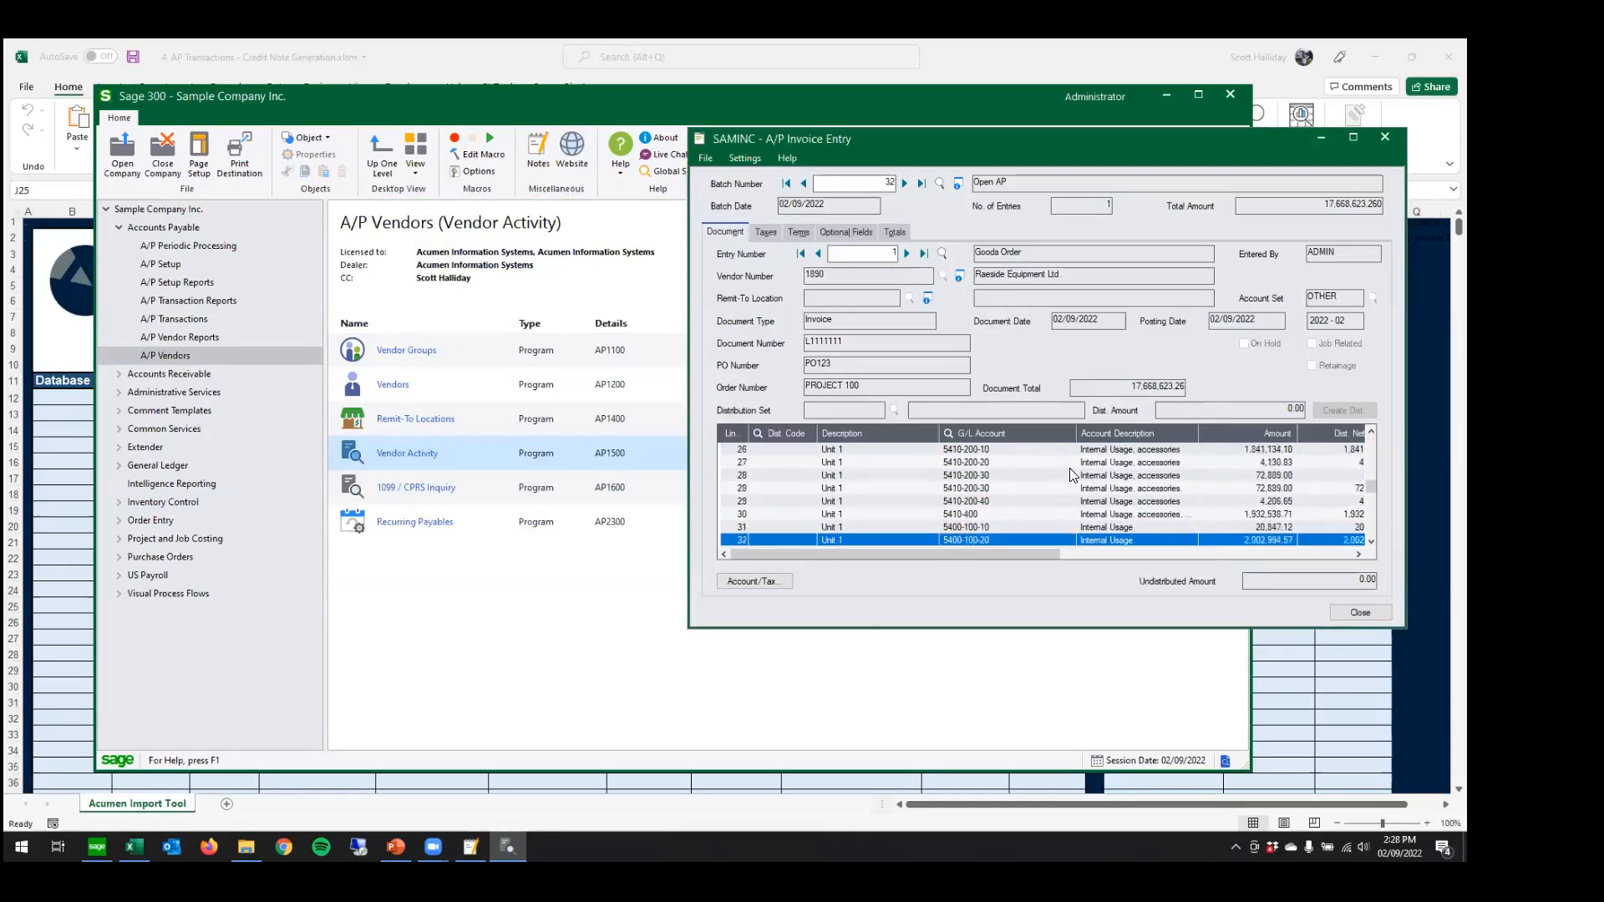
pyautogui.press('Up')
pyautogui.press('Up')
pyautogui.press('Up')
pyautogui.press('Up')
pyautogui.press('Up')
pyautogui.press('Up')
pyautogui.press('Up')
pyautogui.press('Up')
pyautogui.press('Up')
pyautogui.press('Up')
pyautogui.press('Up')
pyautogui.press('Up')
pyautogui.press('Up')
pyautogui.press('Up')
pyautogui.press('Up')
pyautogui.press('Up')
pyautogui.press('Up')
pyautogui.press('Up')
pyautogui.press('Up')
pyautogui.press('Up')
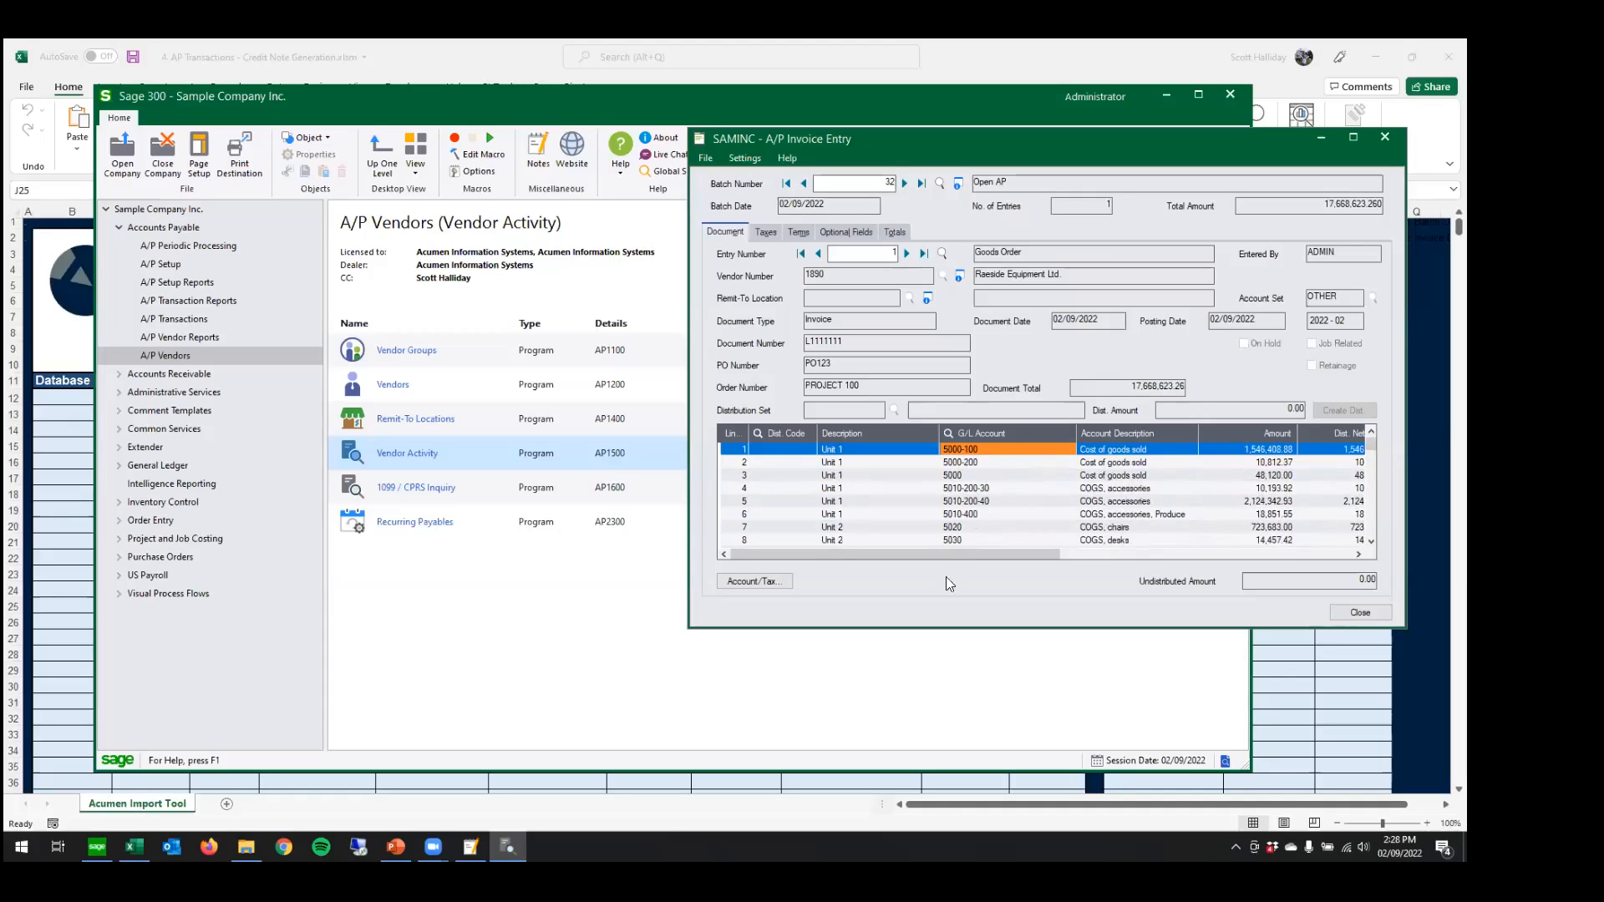
pyautogui.press('Down')
pyautogui.press('Down')
pyautogui.press('Down')
pyautogui.press('Down')
pyautogui.press('Down')
pyautogui.press('Down')
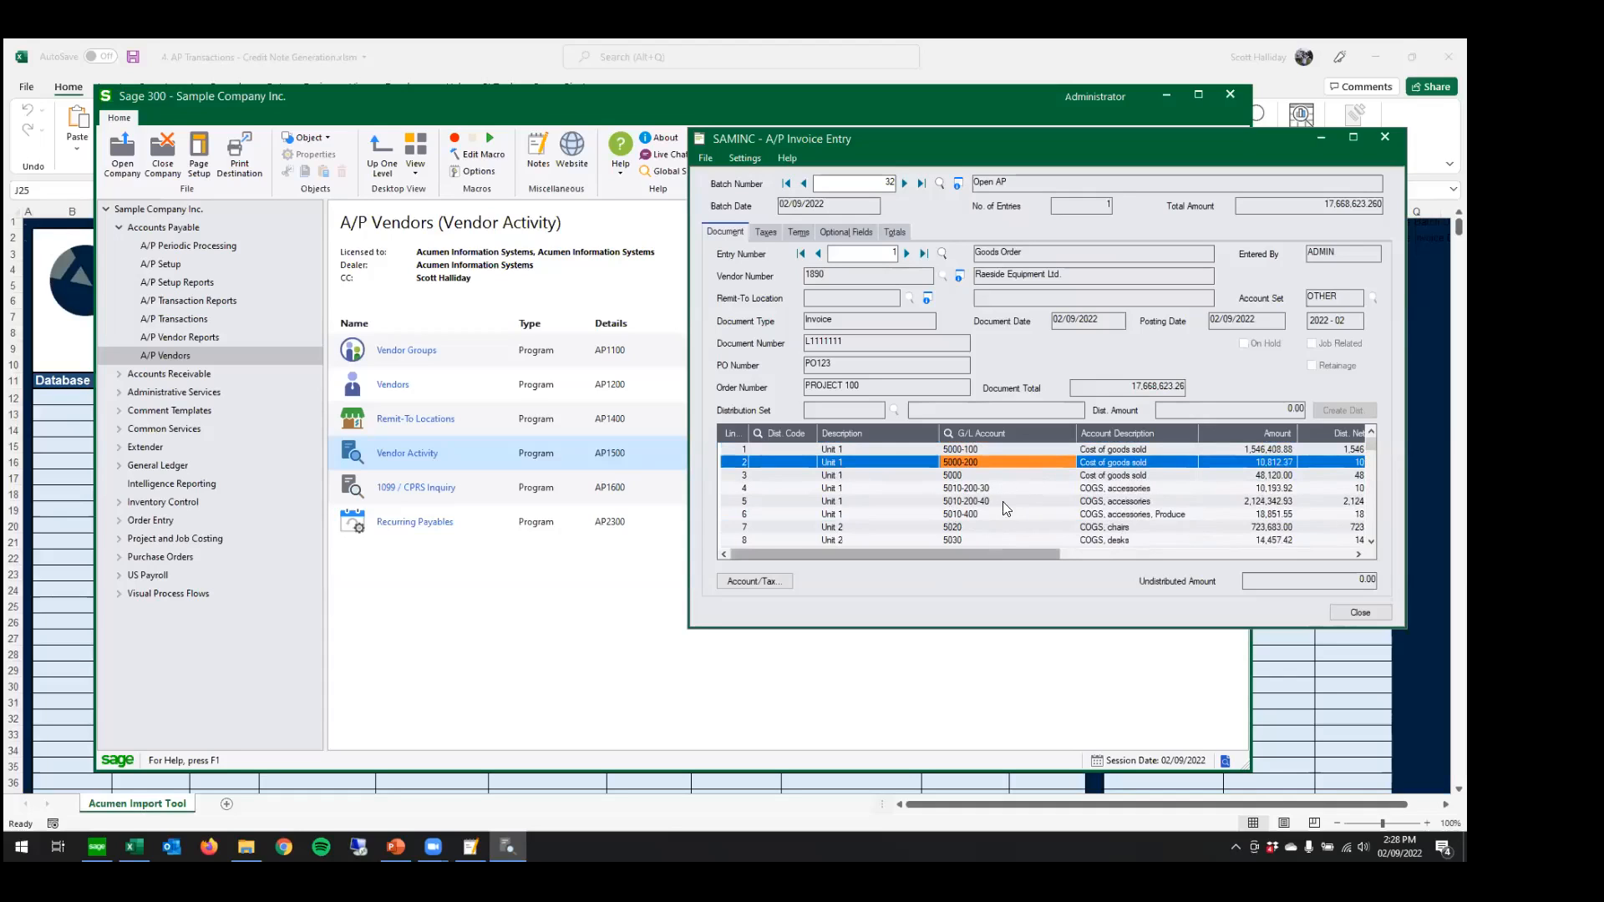
pyautogui.press('Down')
pyautogui.press('Down')
pyautogui.press('Down')
pyautogui.press('Down')
pyautogui.press('Down')
pyautogui.press('Down')
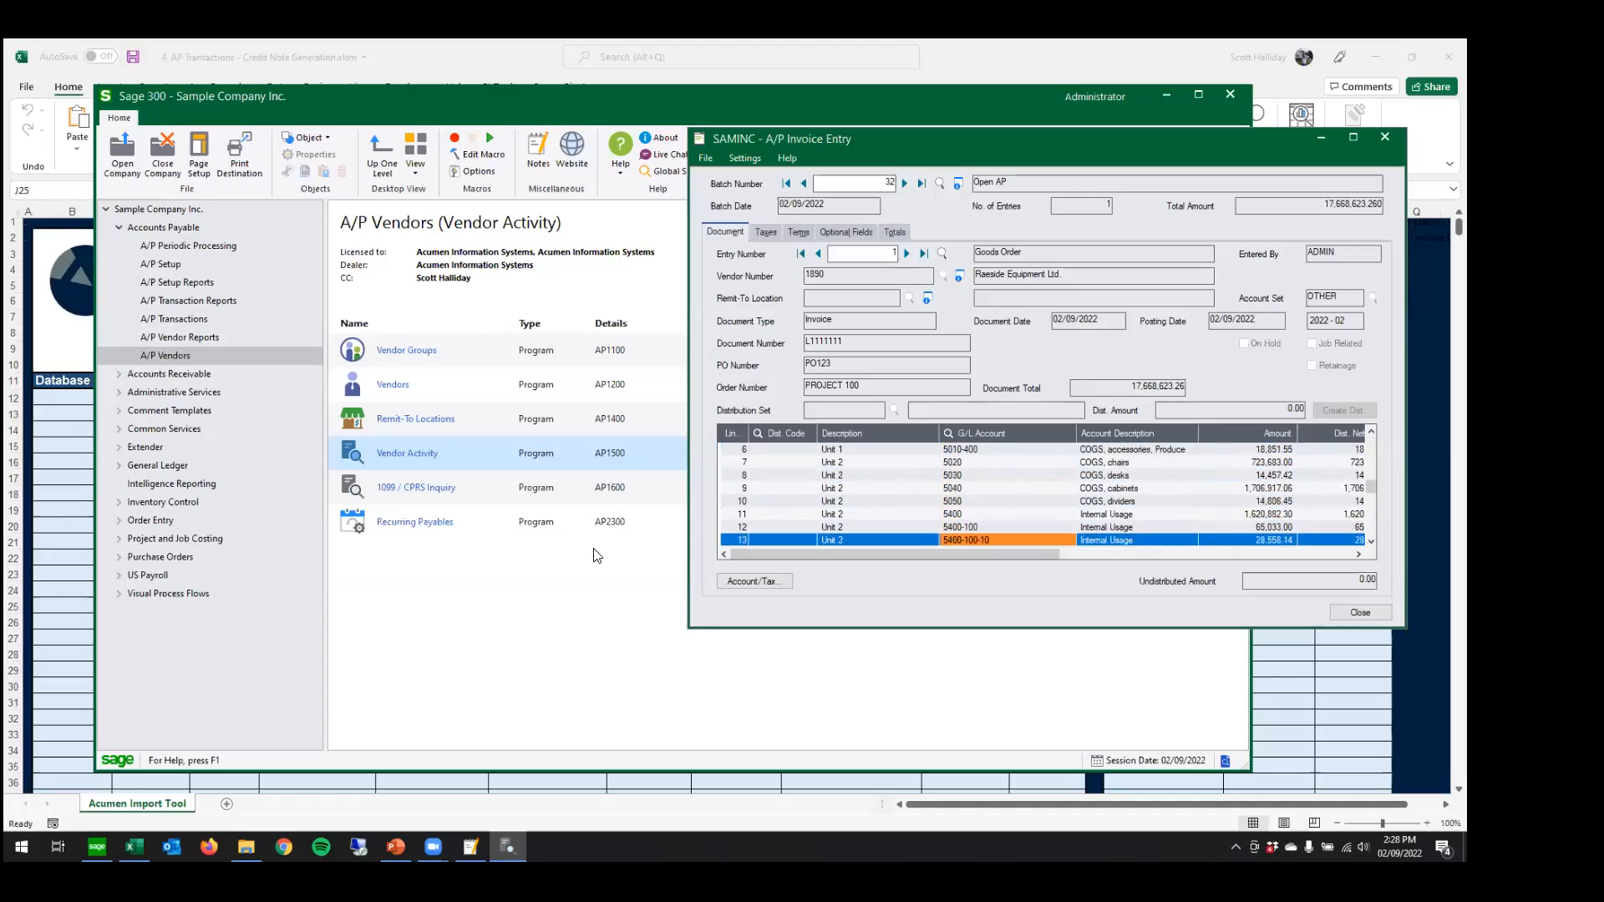
# - View invoice batch 34's blank entry from the A/P Invoice Batch List beside the Goods Order invoice, and close that entry window
pyautogui.click(173, 322)
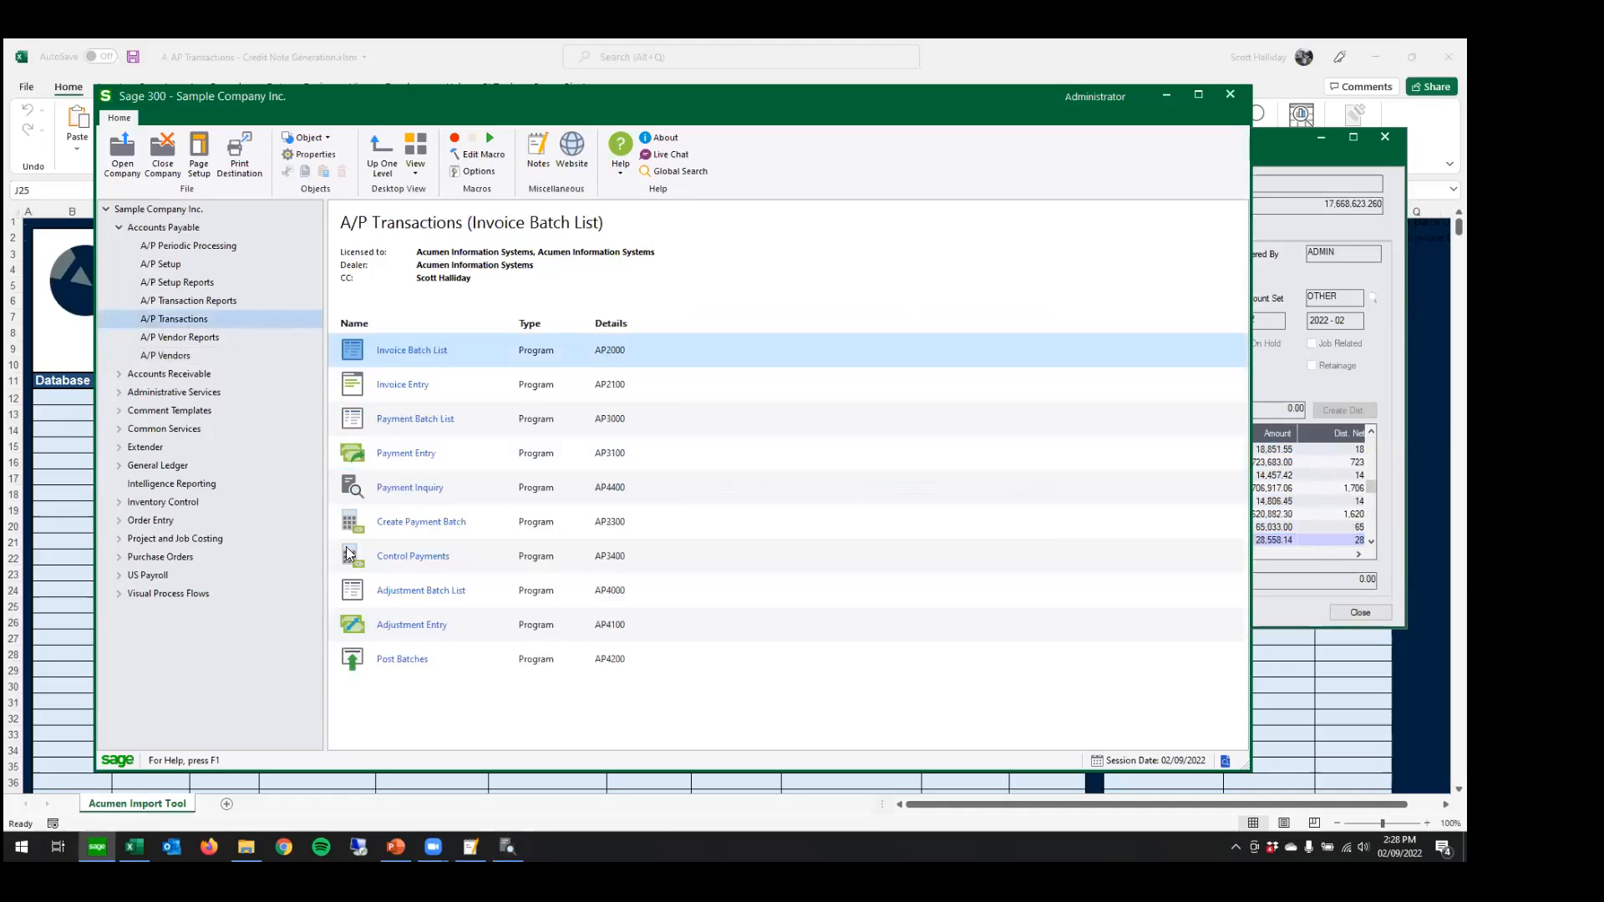
pyautogui.doubleClick(409, 349)
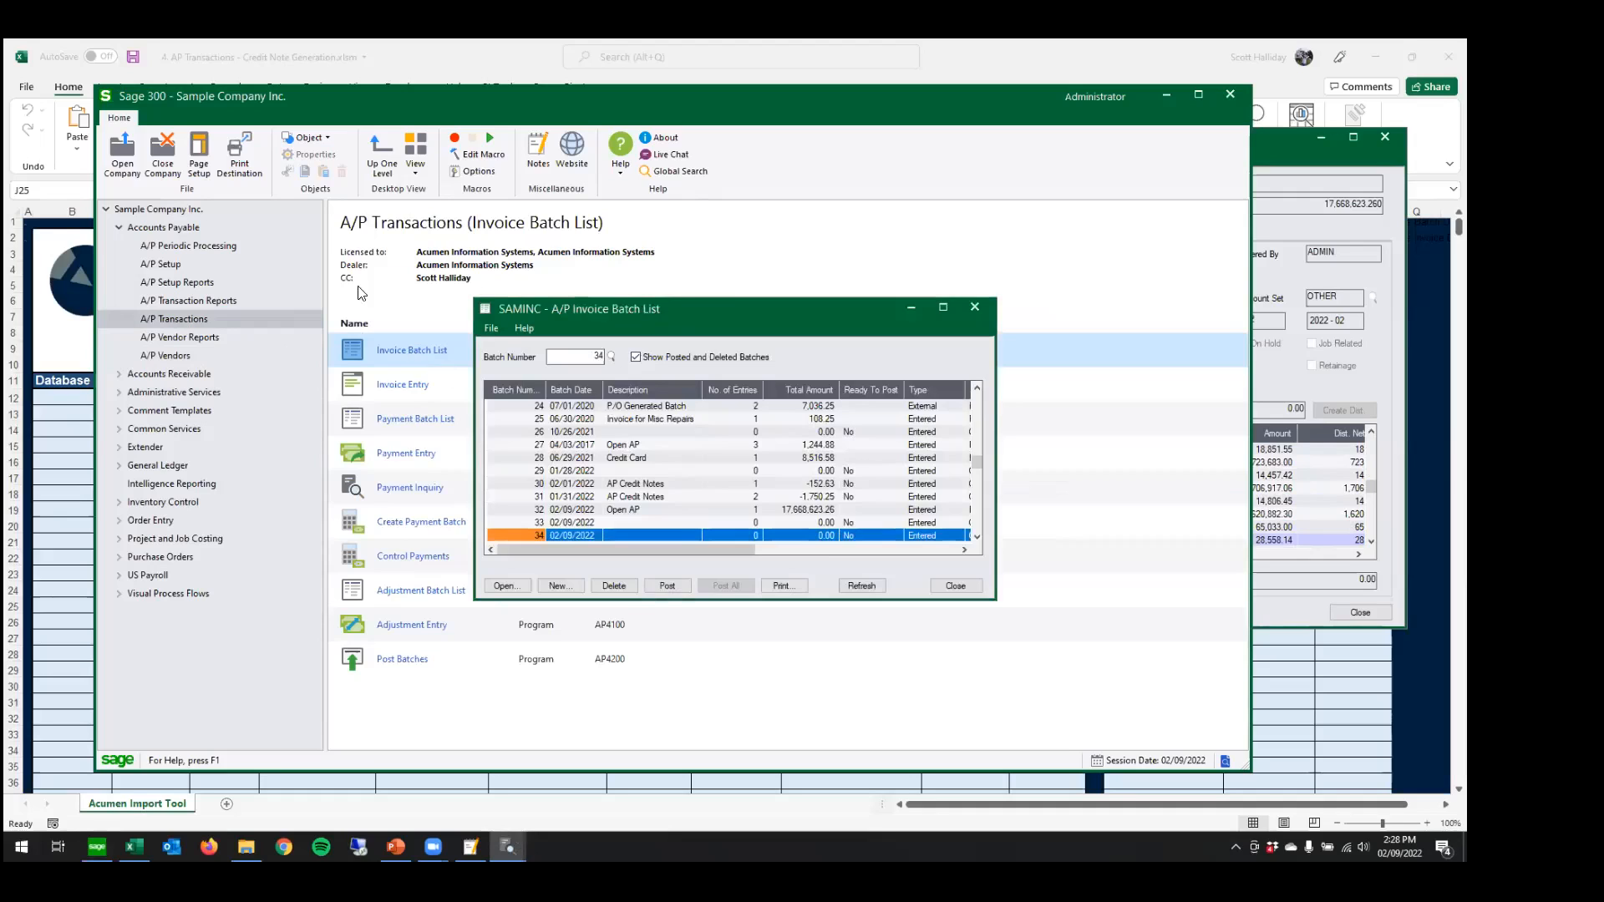
pyautogui.click(242, 565)
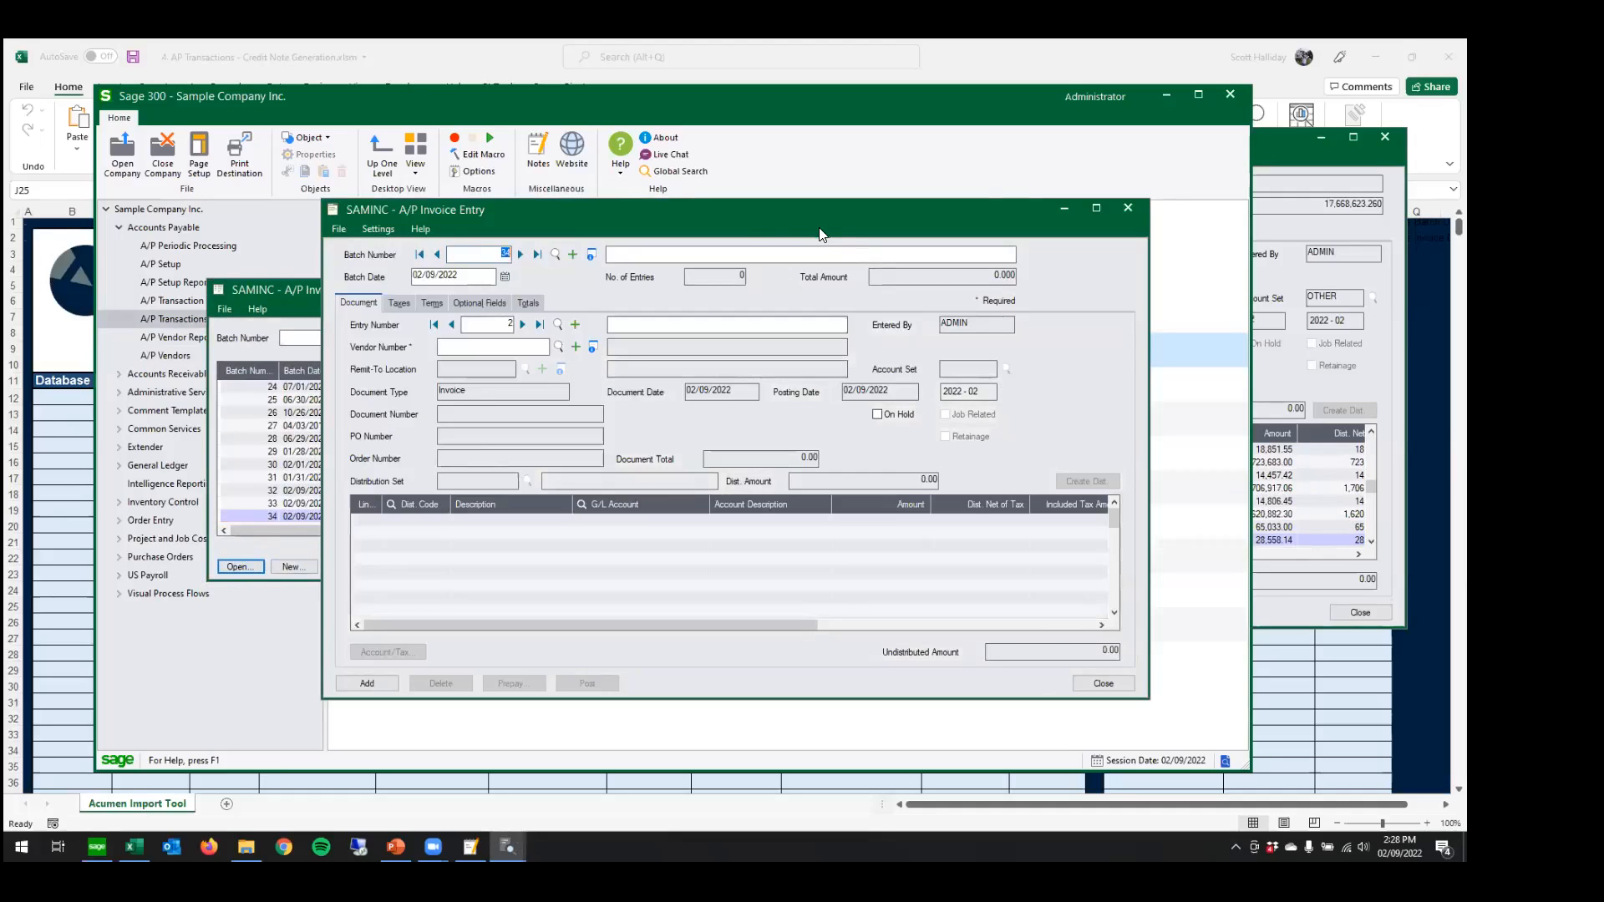
pyautogui.moveTo(698, 222); pyautogui.dragTo(435, 137)
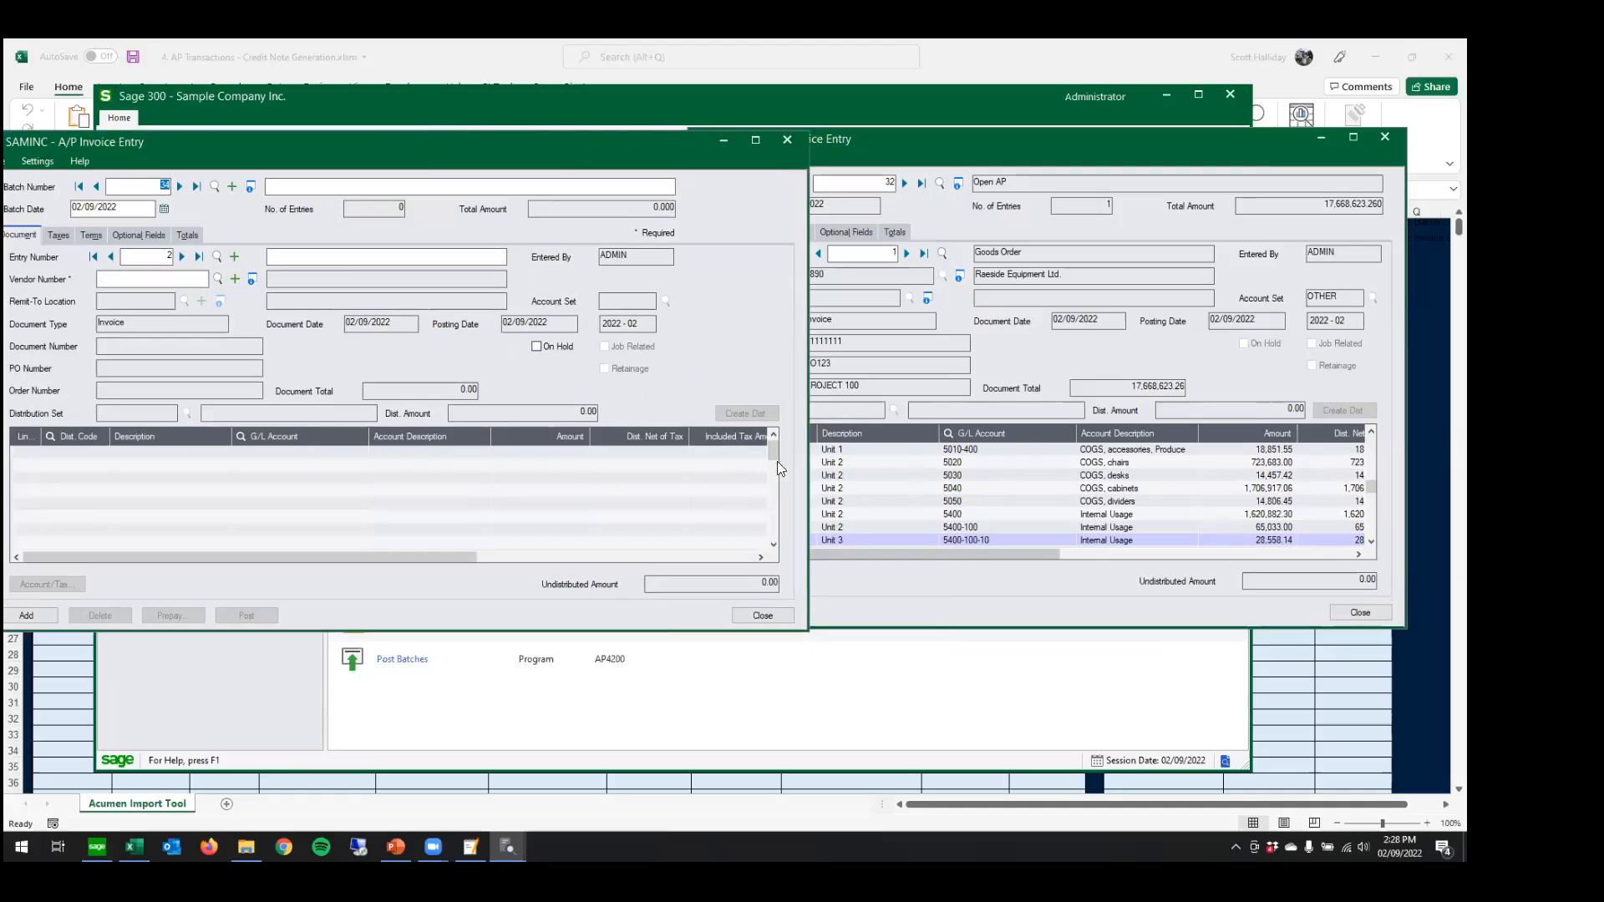
pyautogui.click(761, 615)
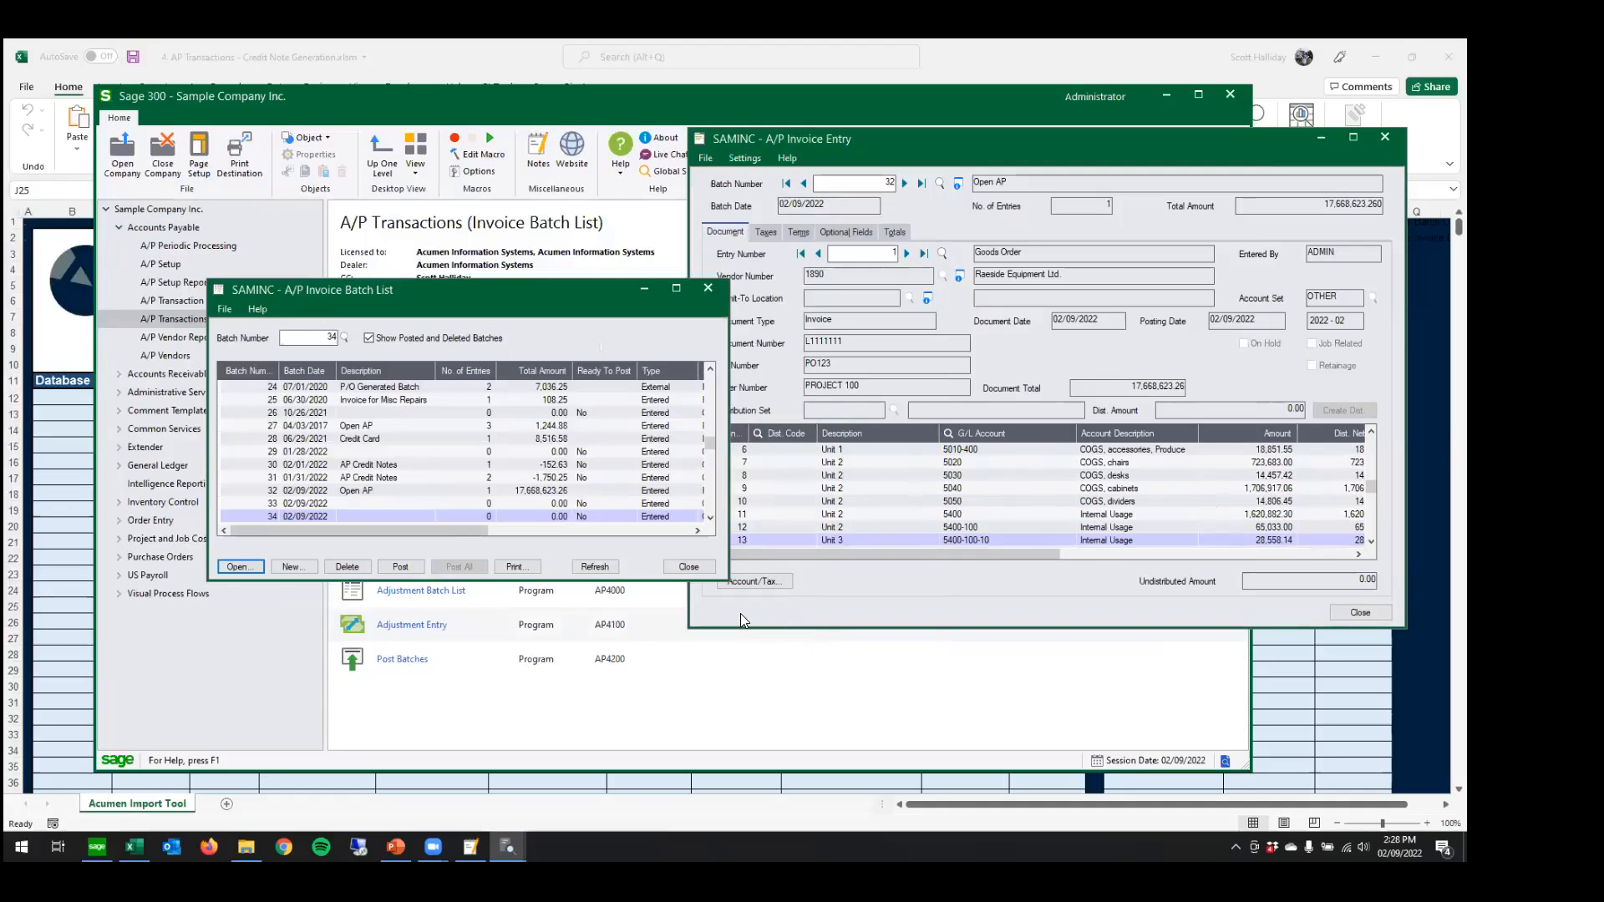
# - Close the Goods Order invoice and the vendor activity window, and switch back to the credit note workbook in Excel
pyautogui.click(999, 598)
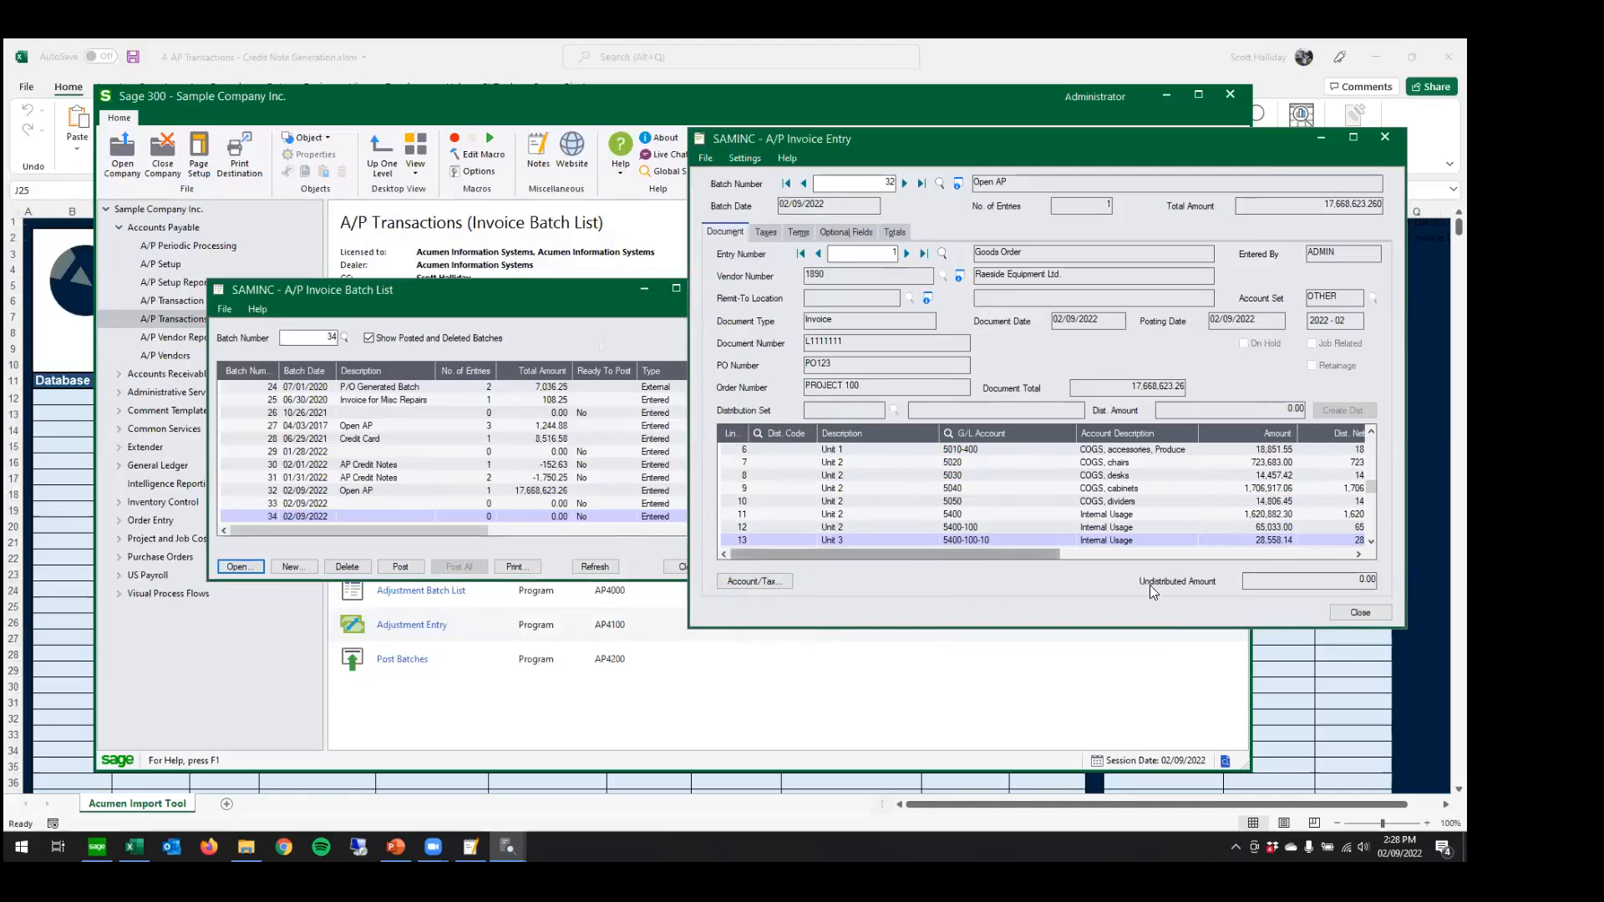
pyautogui.click(1360, 613)
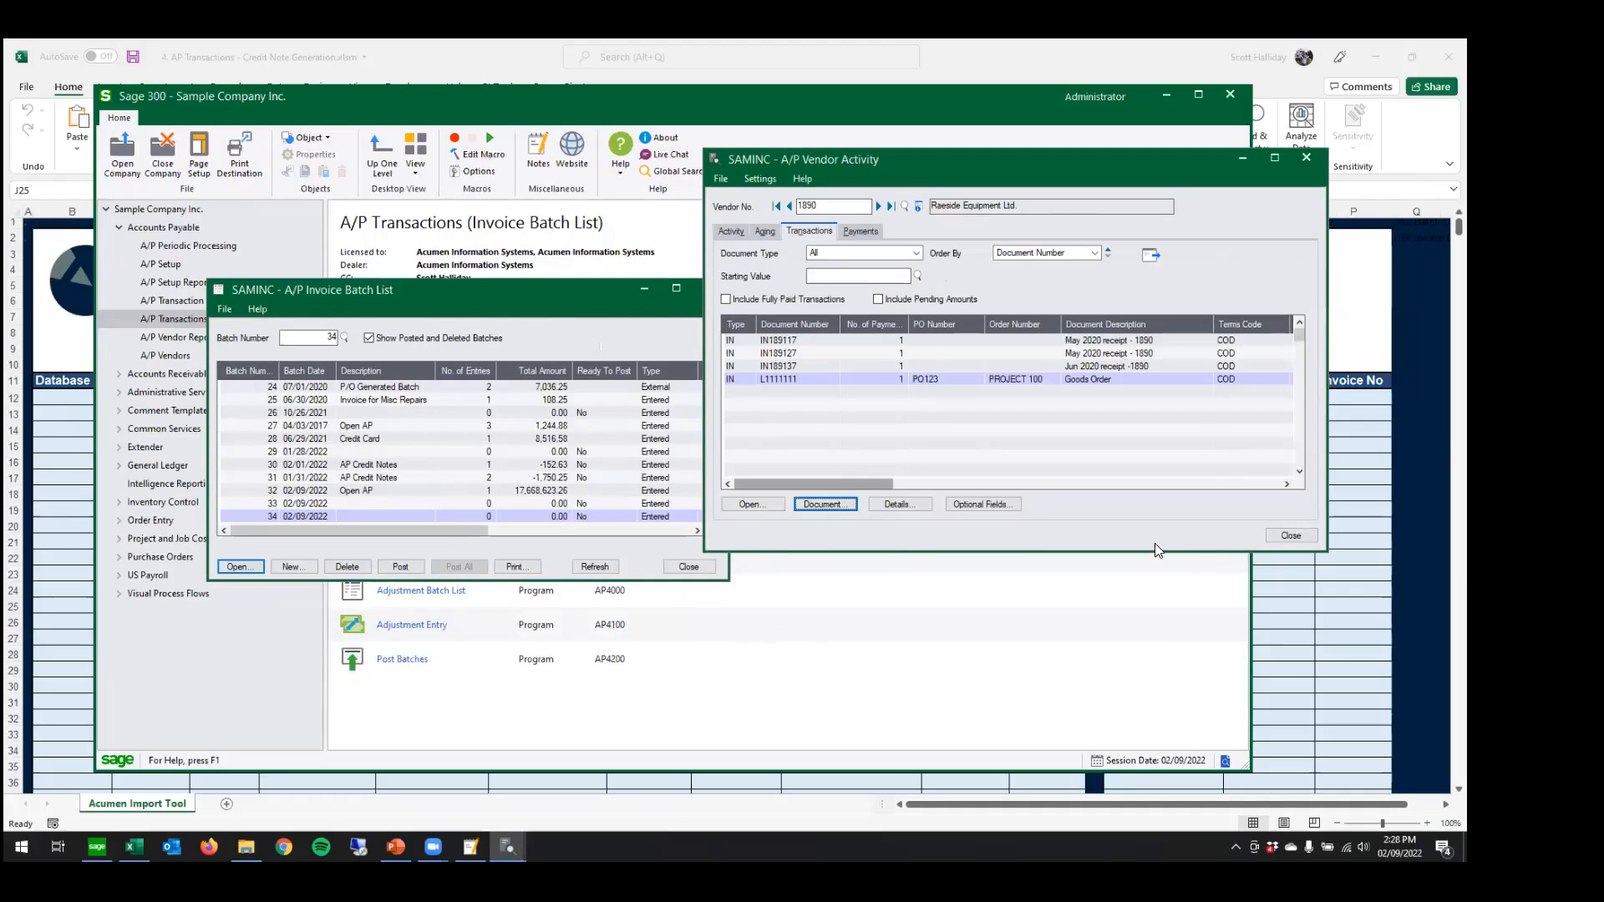
pyautogui.click(1290, 535)
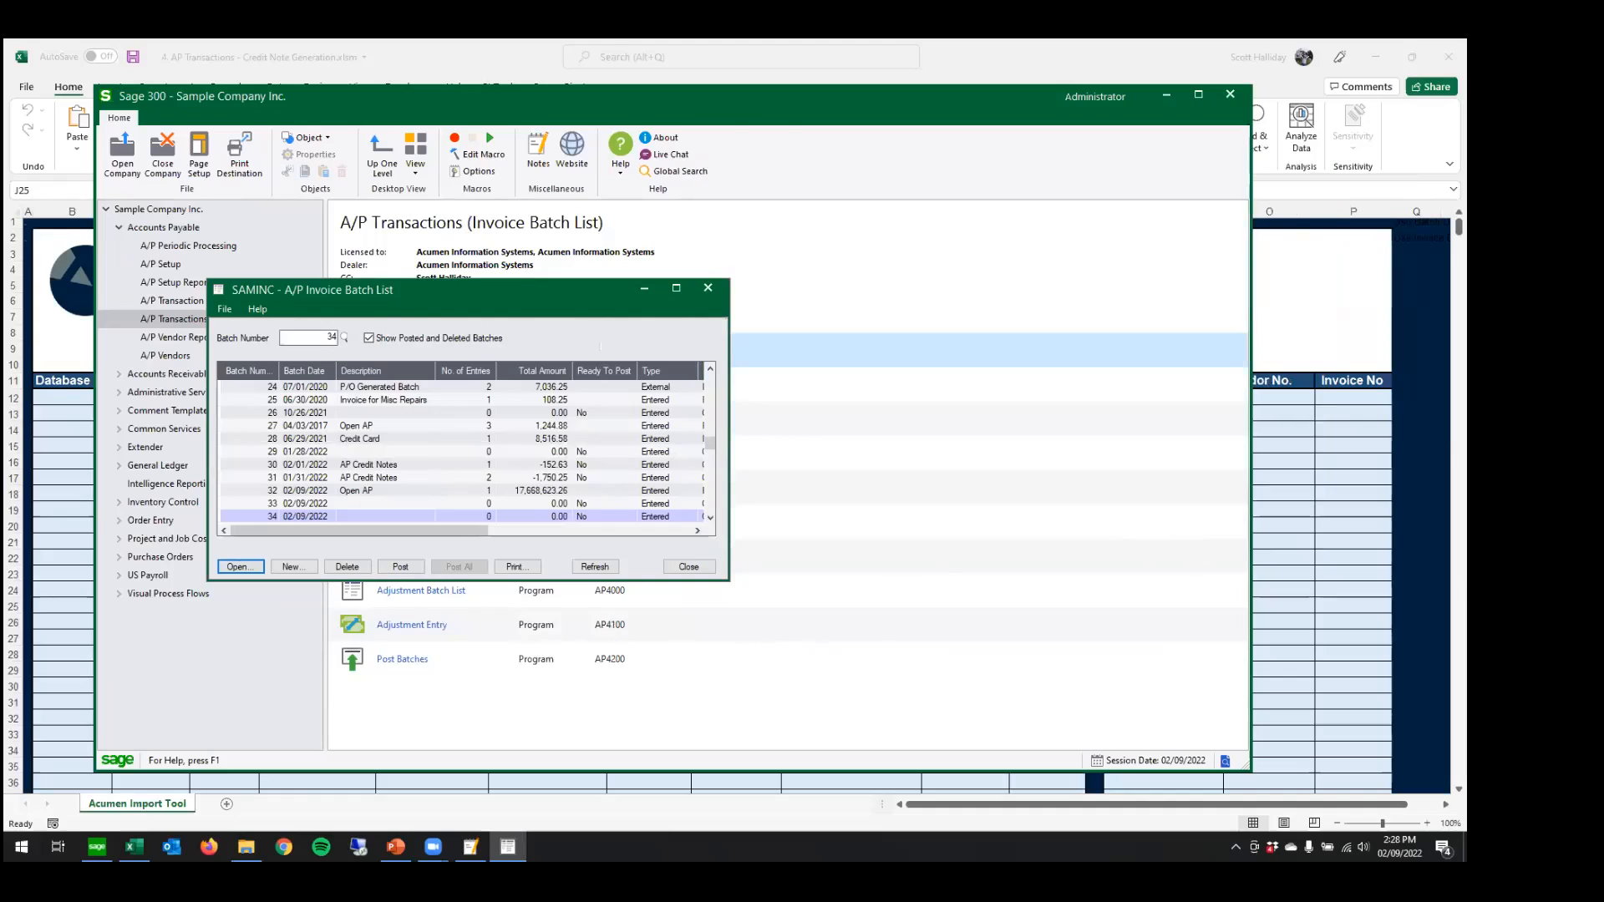
pyautogui.hotkey('alt', 'Tab')
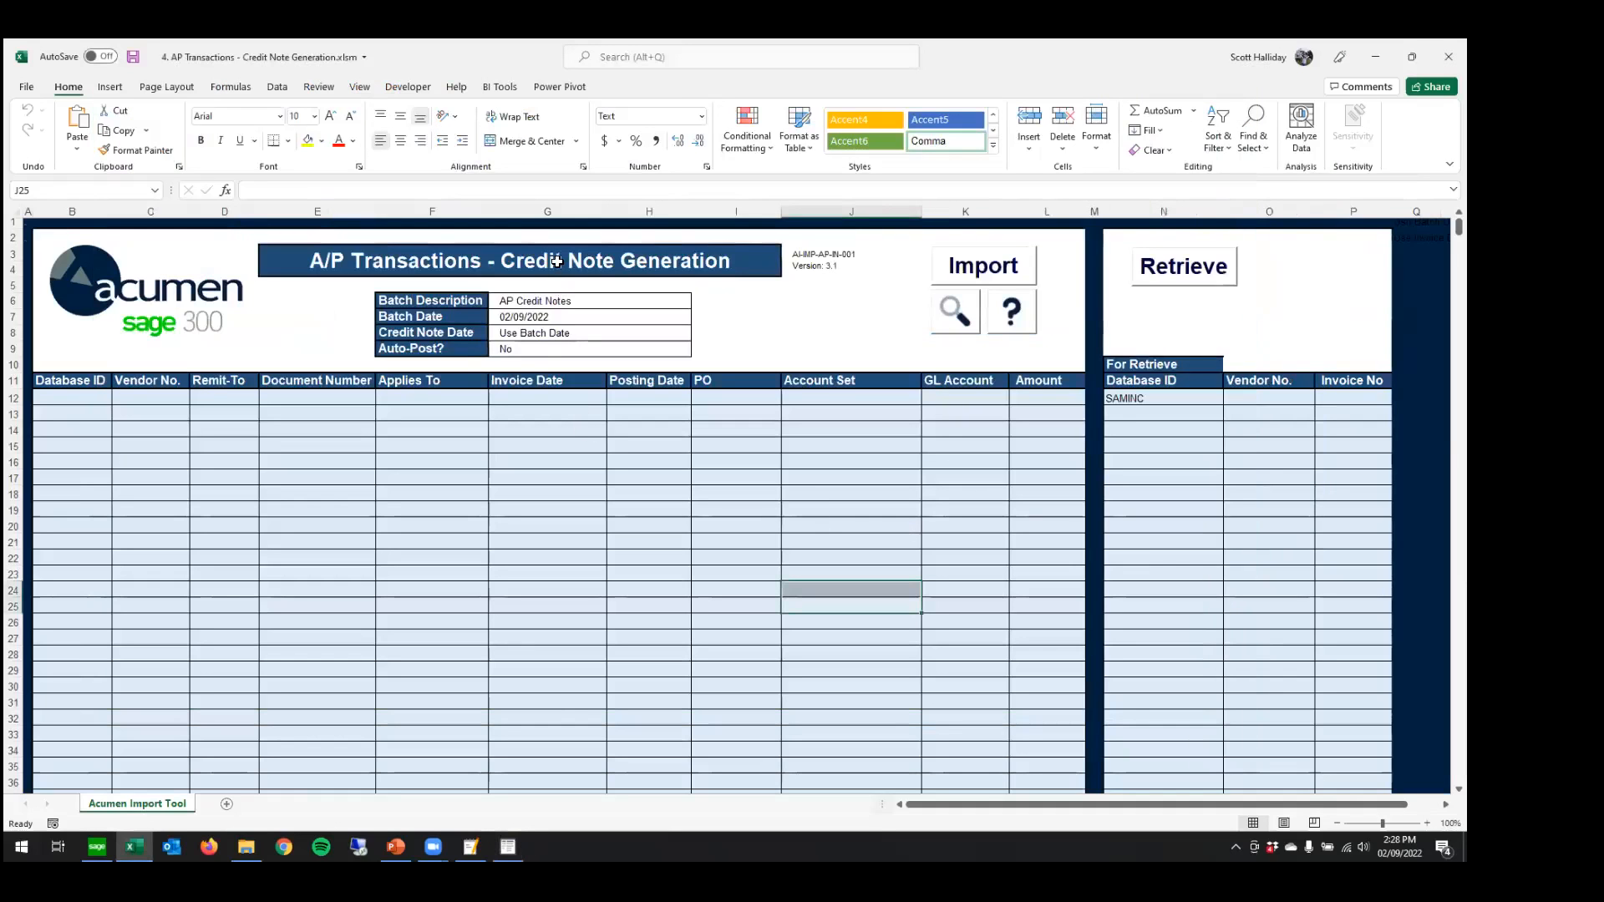
# - Try to retrieve vendor invoices with only the SAMINC database ID specified, agreeing to clear the screen
pyautogui.click(1154, 398)
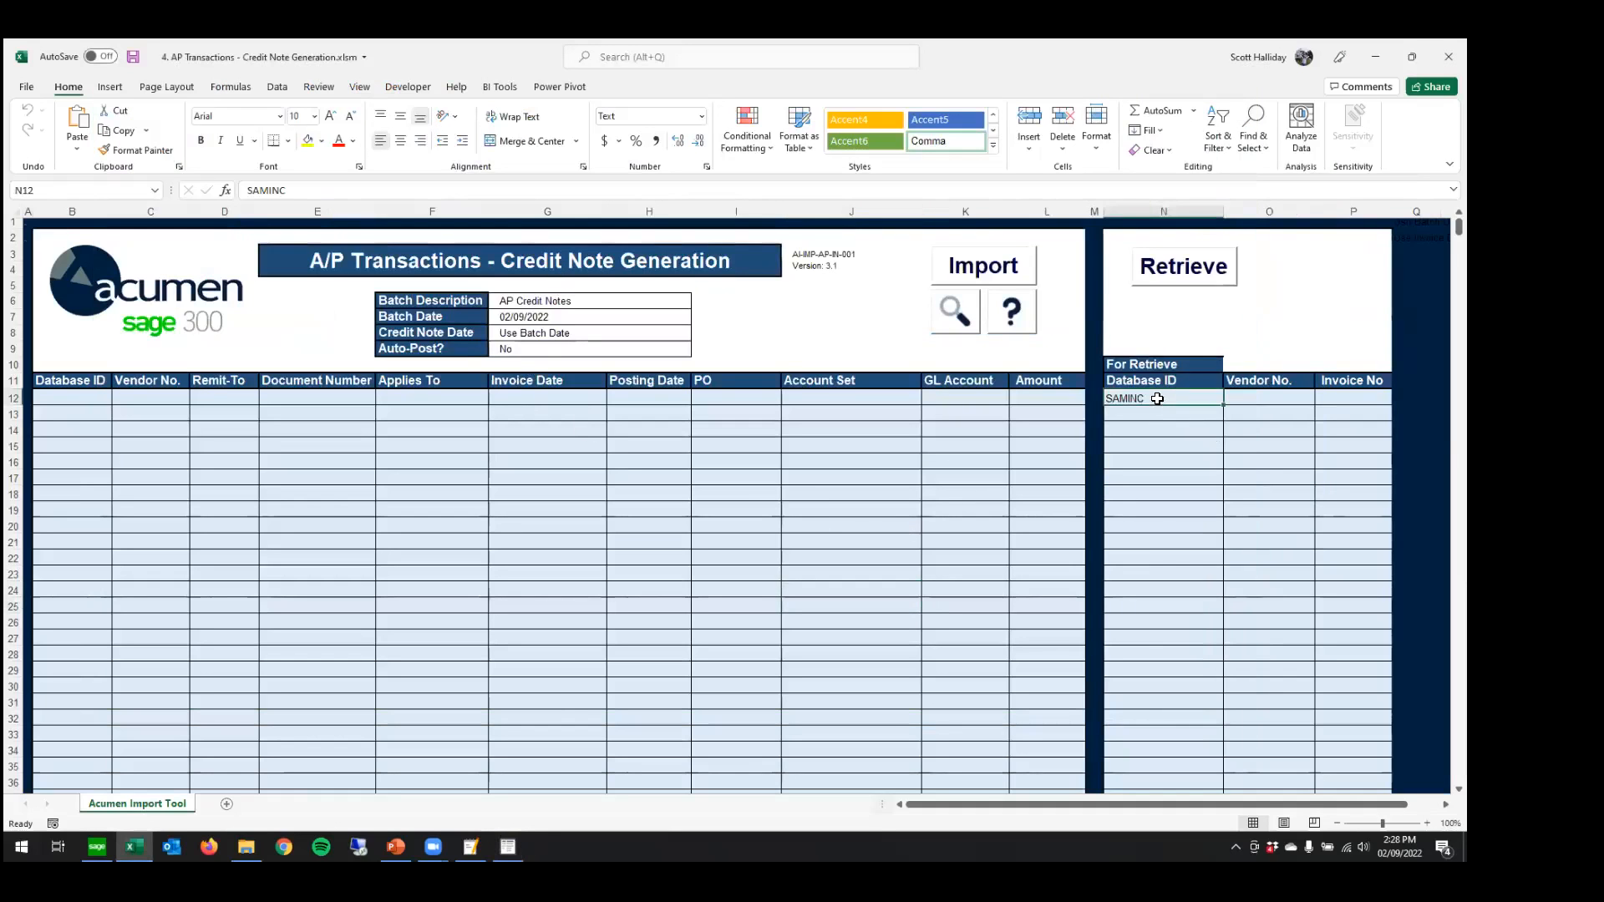
pyautogui.click(1149, 274)
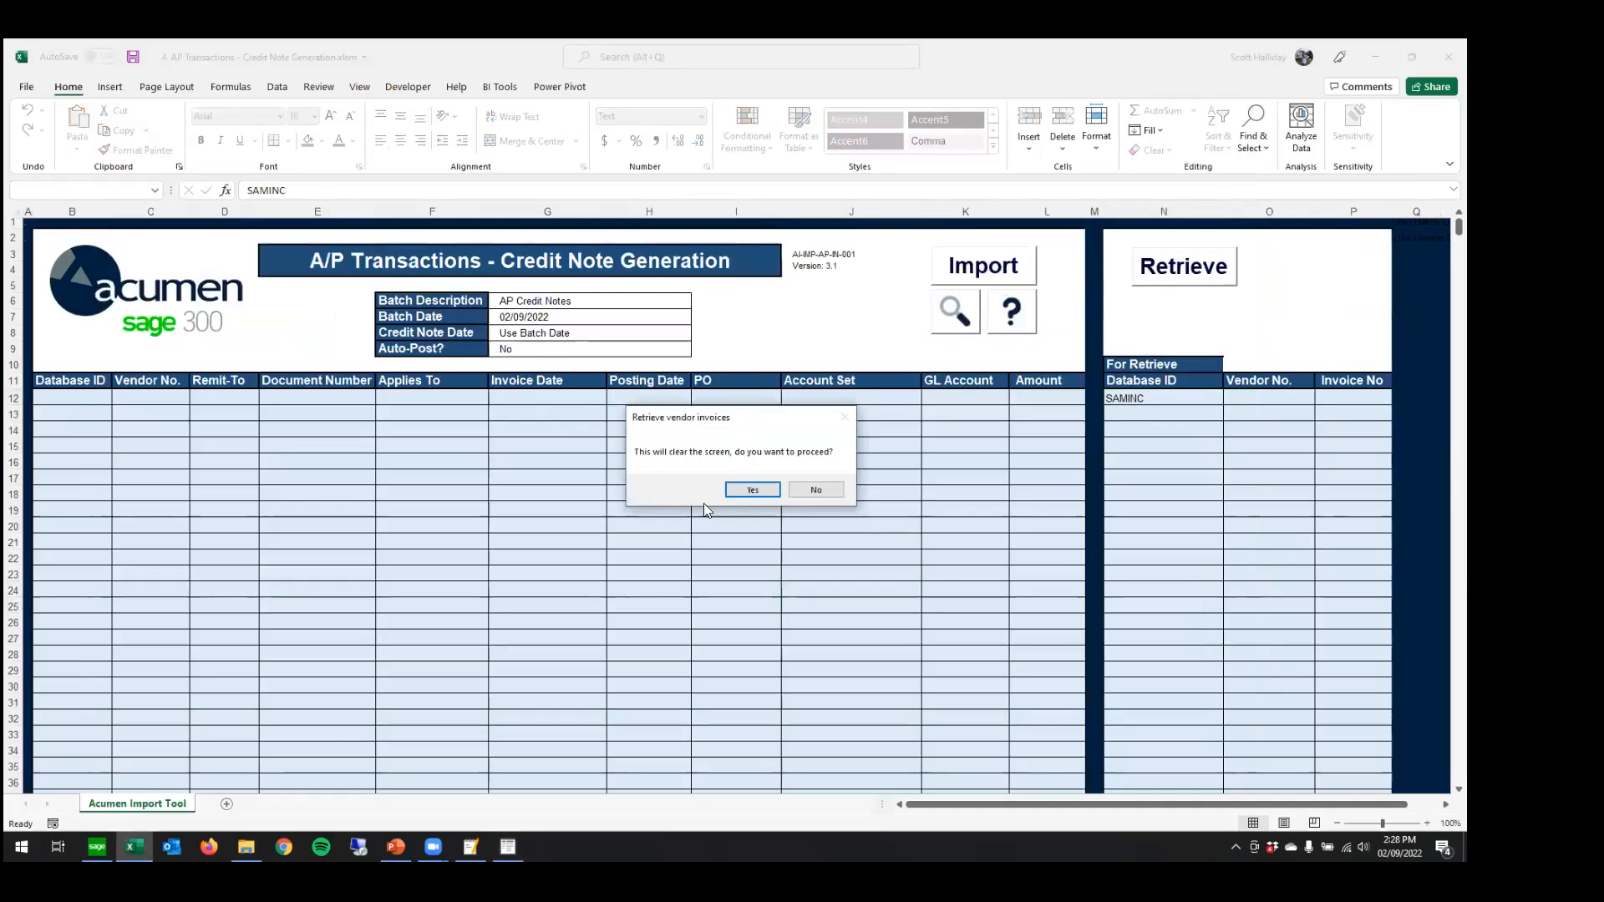
pyautogui.click(742, 488)
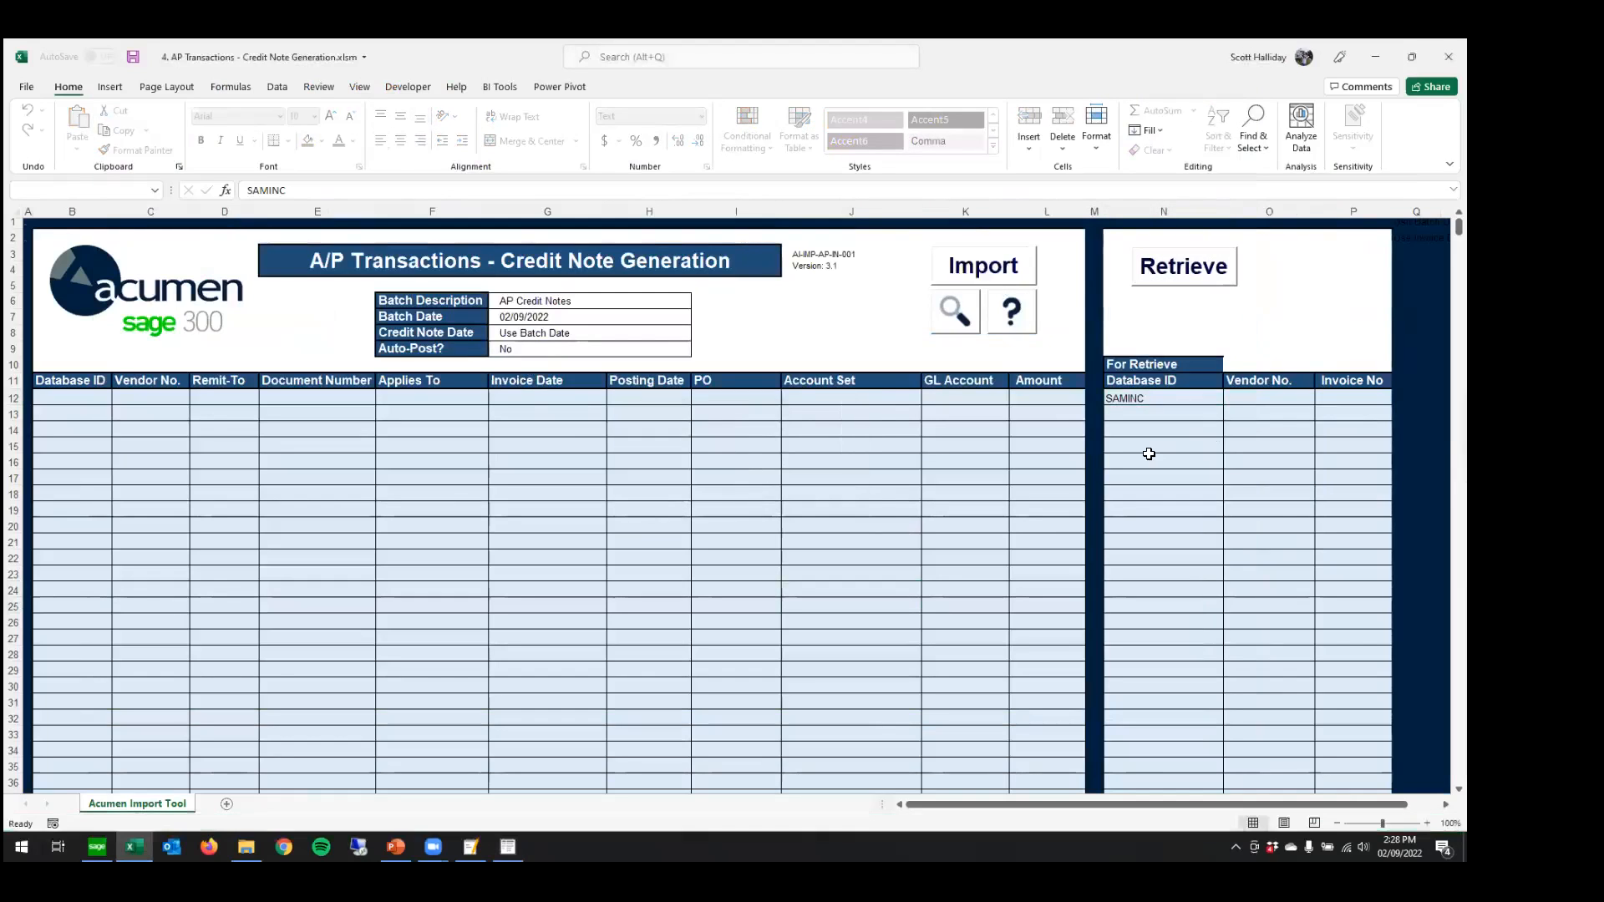
# - Choose vendor 1890 from the vendor finder as the vendor number to retrieve from the SAMINC database
pyautogui.click(1115, 402)
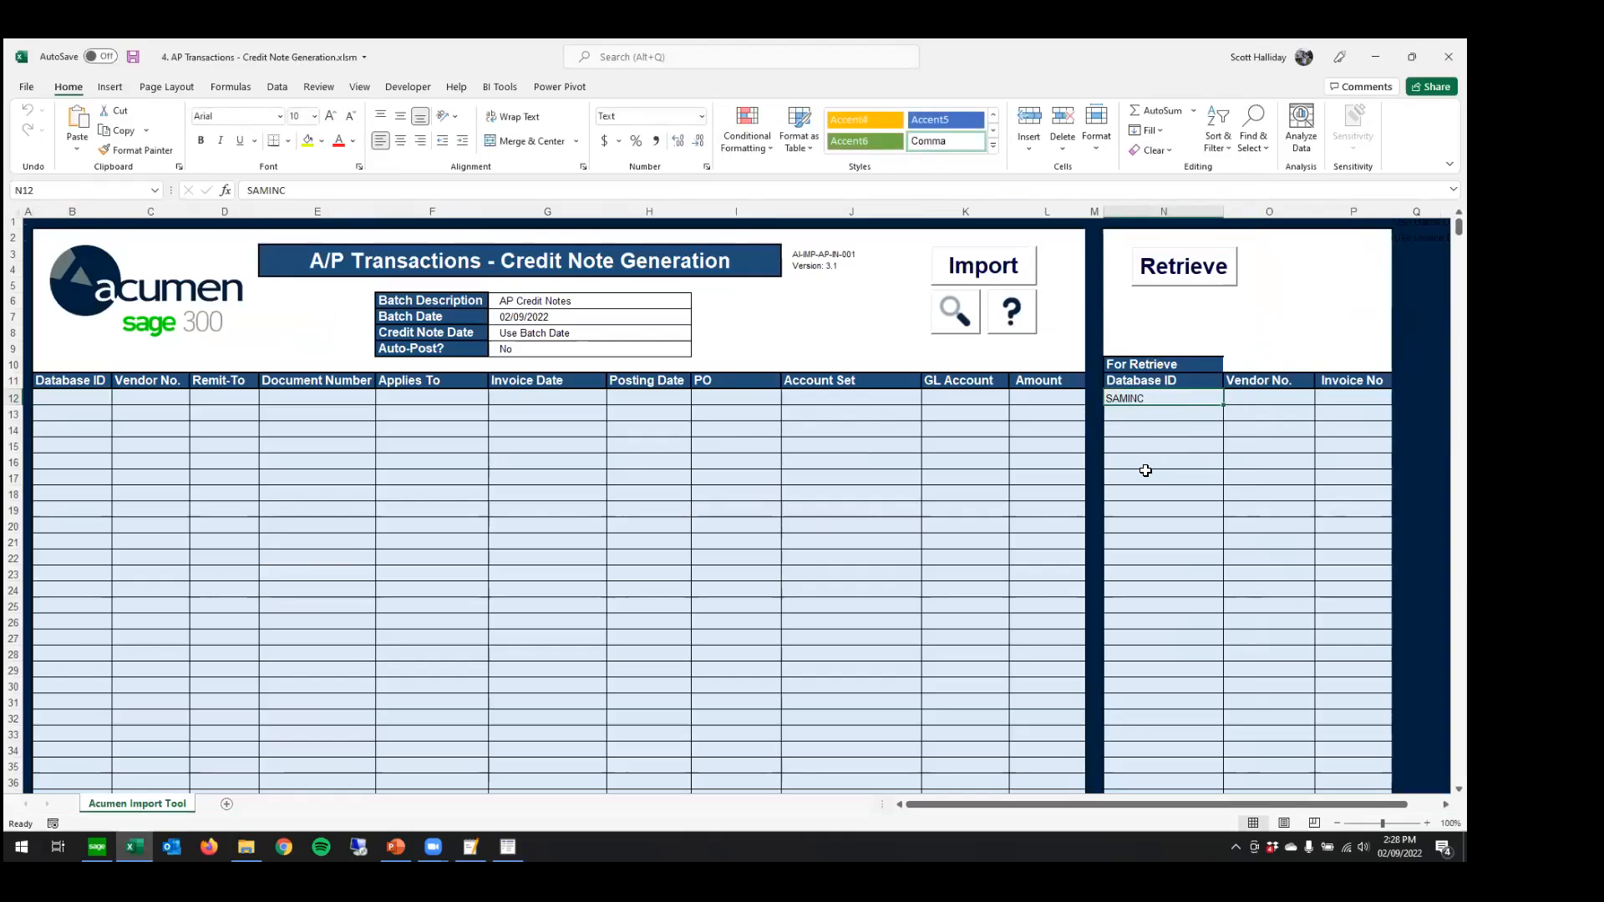
pyautogui.click(1275, 400)
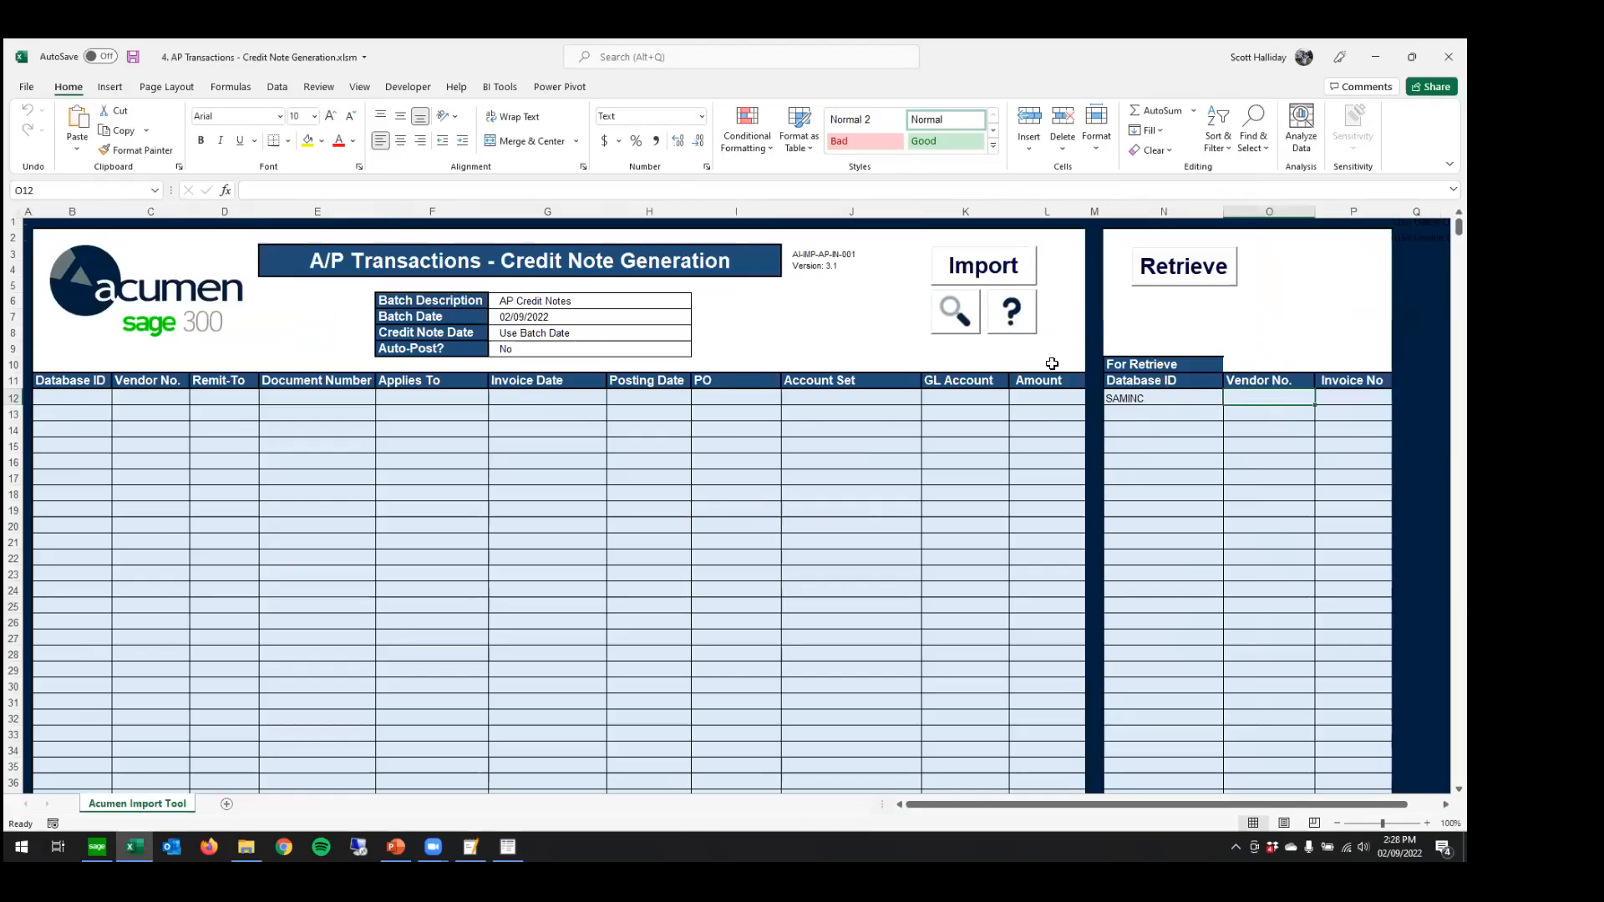
pyautogui.click(953, 316)
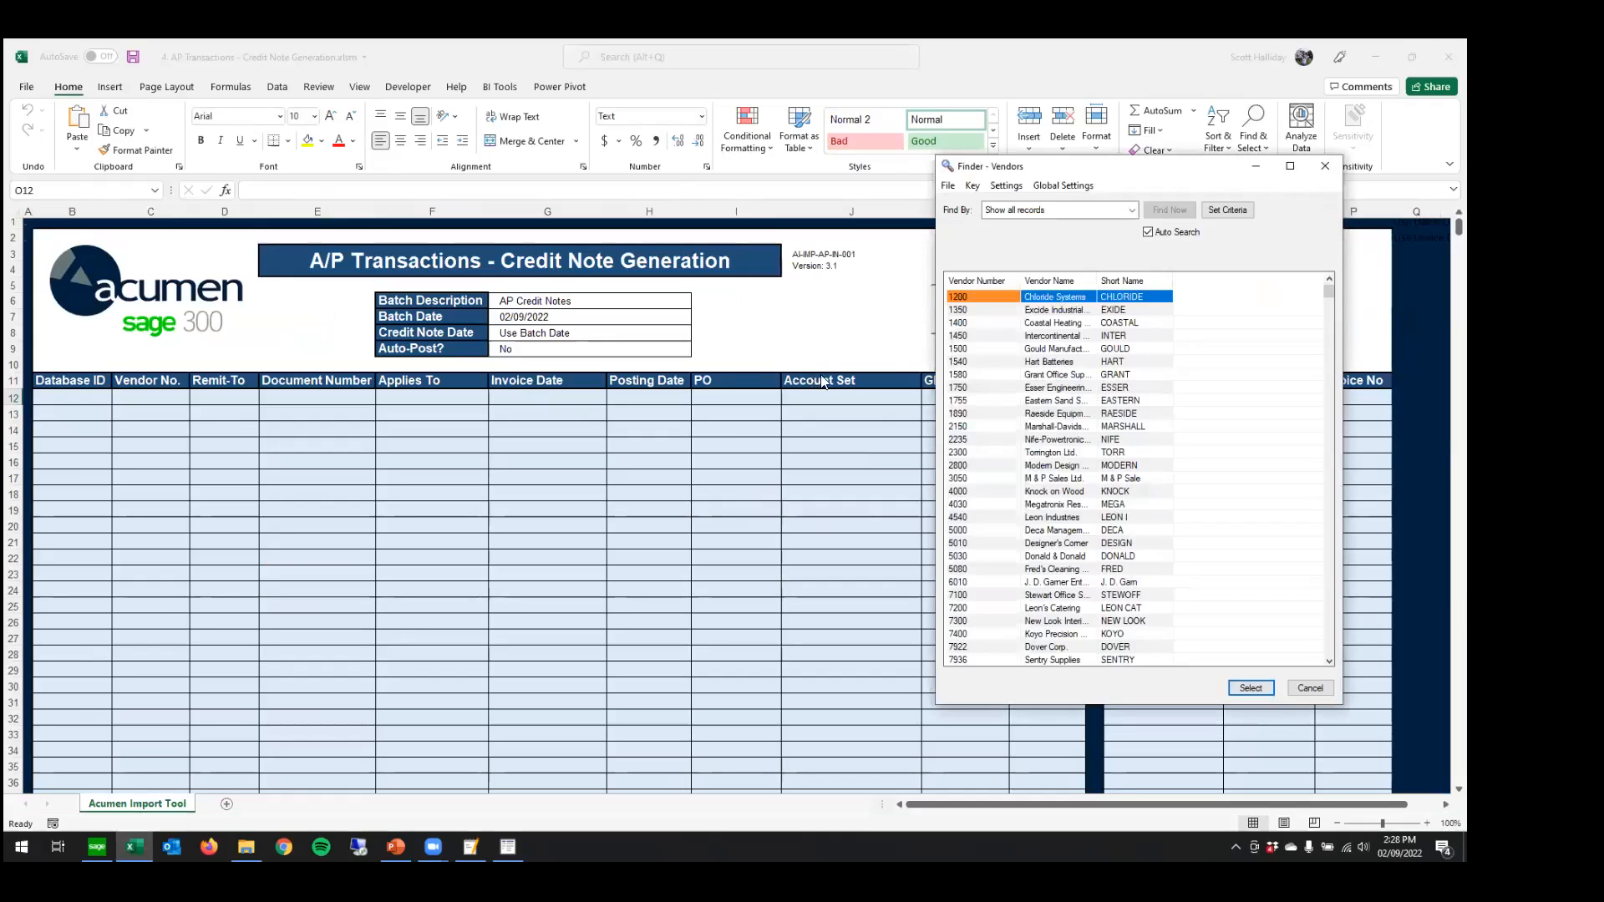
pyautogui.press('Down')
pyautogui.press('Down')
pyautogui.press('Down')
pyautogui.press('Down')
pyautogui.press('Down')
pyautogui.press('Down')
pyautogui.press('Down')
pyautogui.press('Down')
pyautogui.press('Down')
pyautogui.press('Down')
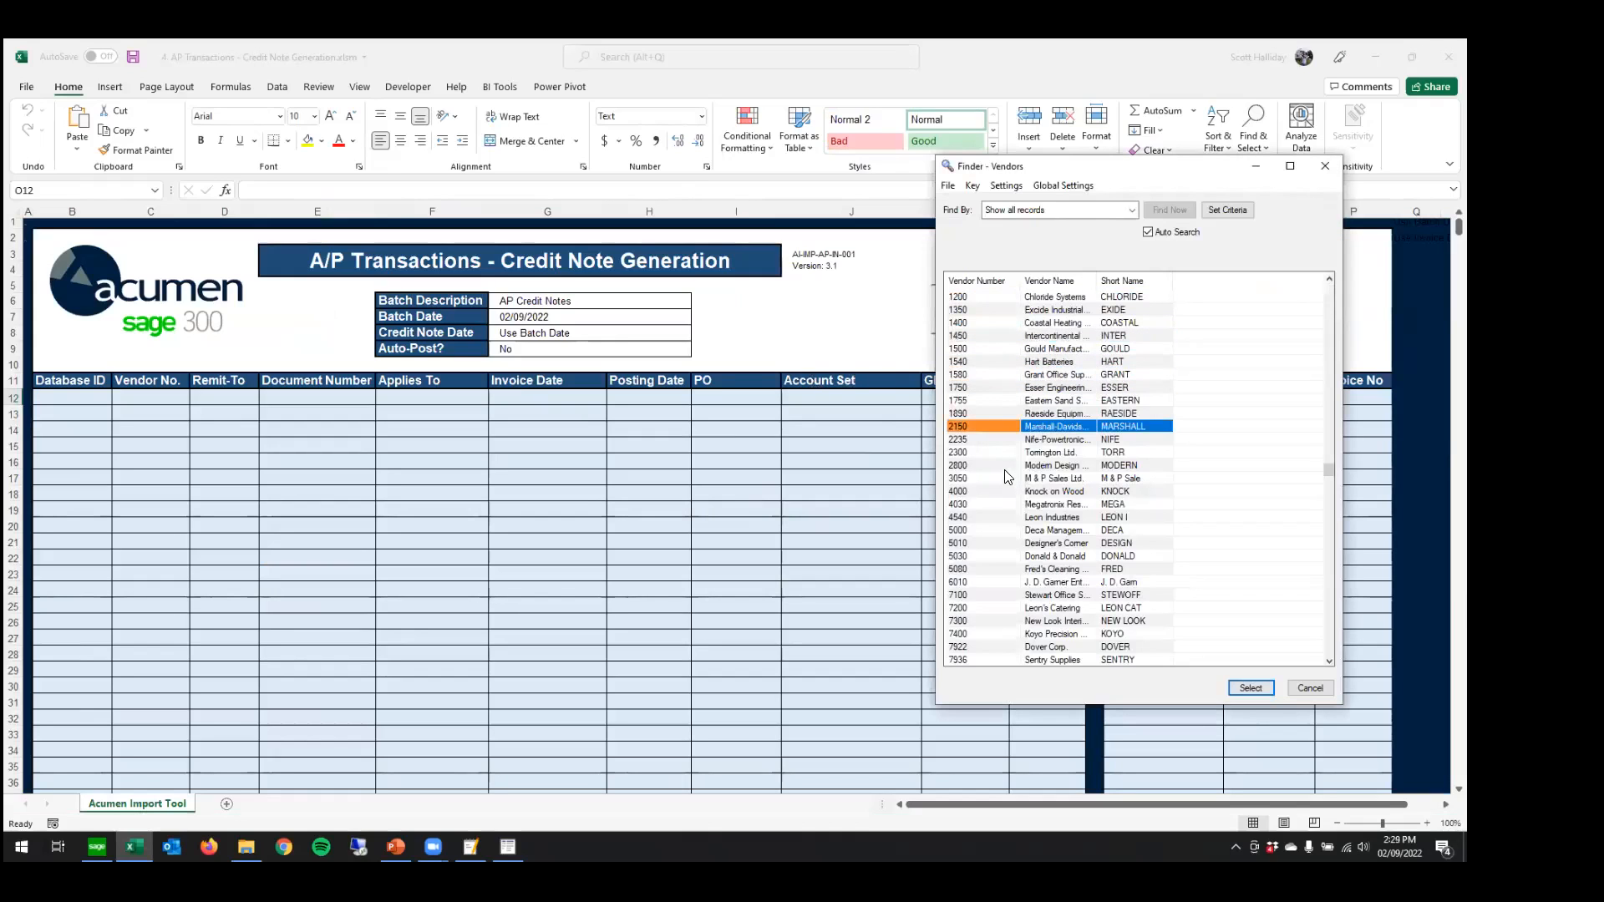
pyautogui.press('Down')
pyautogui.press('Down')
pyautogui.press('Down')
pyautogui.press('Down')
pyautogui.press('Down')
pyautogui.press('Down')
pyautogui.press('Down')
pyautogui.press('Down')
pyautogui.press('Down')
pyautogui.press('Down')
pyautogui.press('Down')
pyautogui.press('Down')
pyautogui.press('Down')
pyautogui.press('Down')
pyautogui.press('Down')
pyautogui.press('Down')
pyautogui.press('Down')
pyautogui.press('Down')
pyautogui.press('Down')
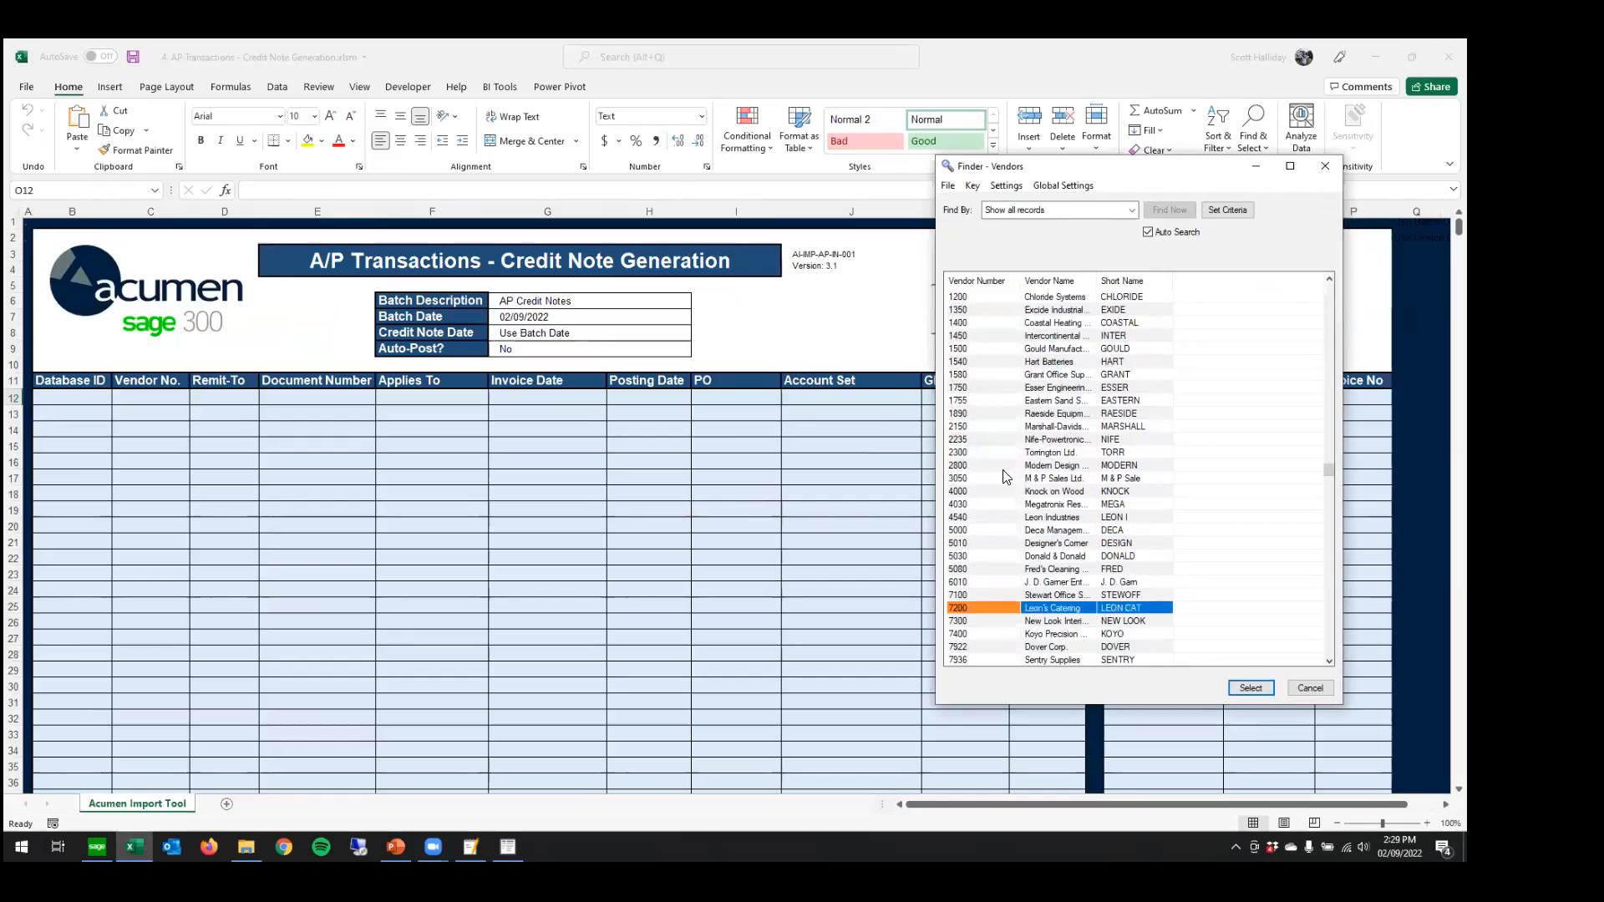
pyautogui.press('Down')
pyautogui.press('Down')
pyautogui.press('Down')
pyautogui.press('Up')
pyautogui.press('Up')
pyautogui.press('Up')
pyautogui.press('Up')
pyautogui.press('Up')
pyautogui.press('Up')
pyautogui.press('Up')
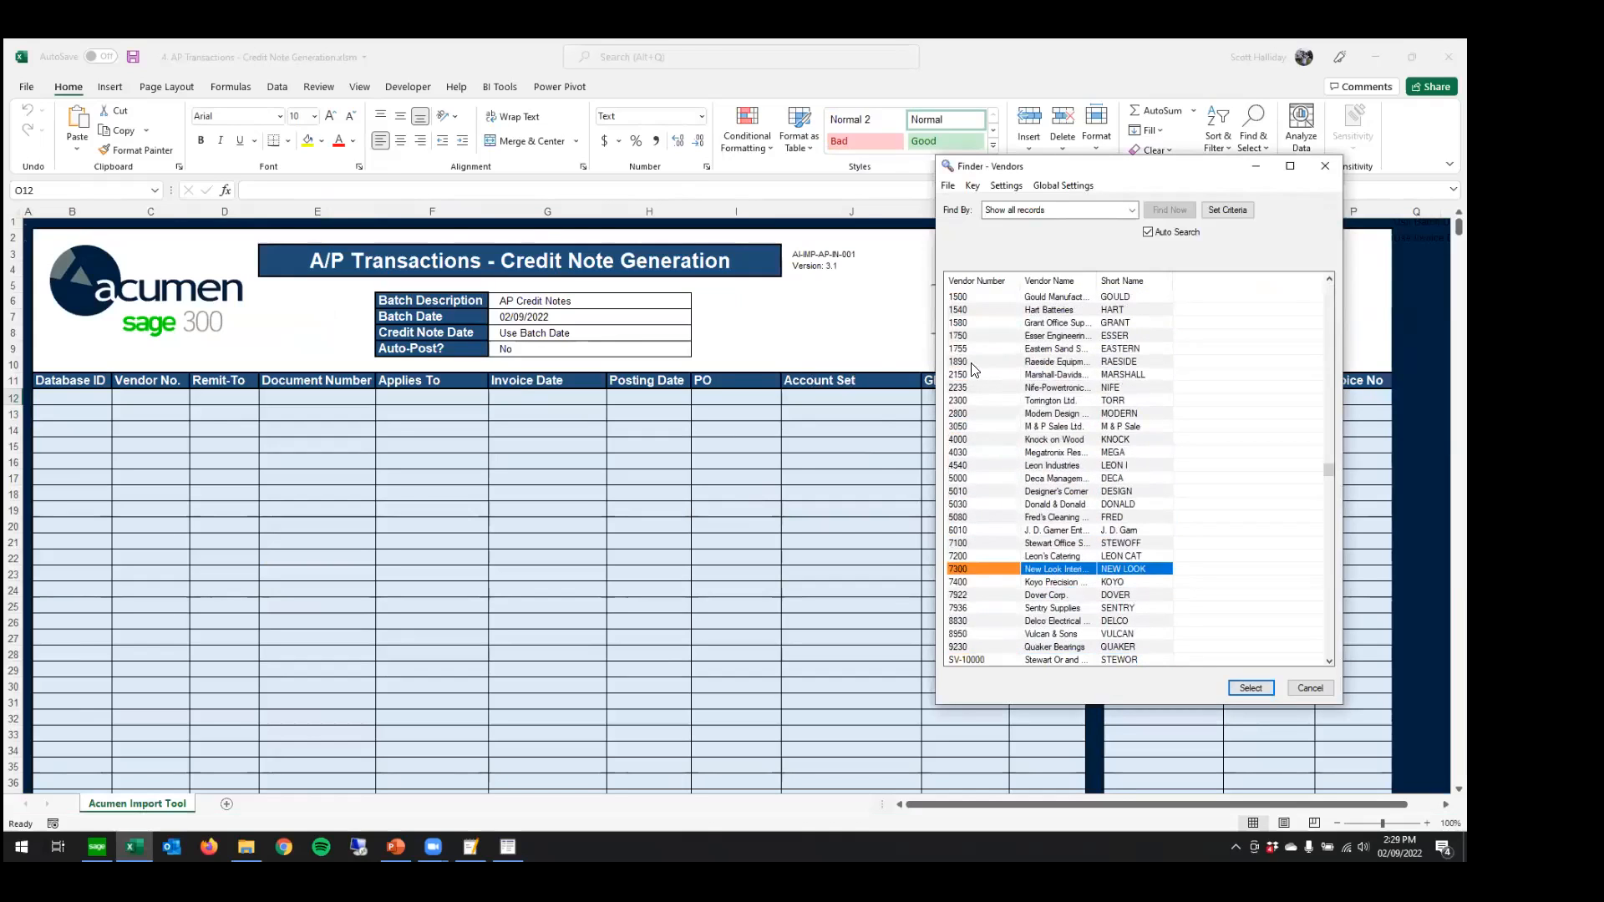
pyautogui.doubleClick(971, 368)
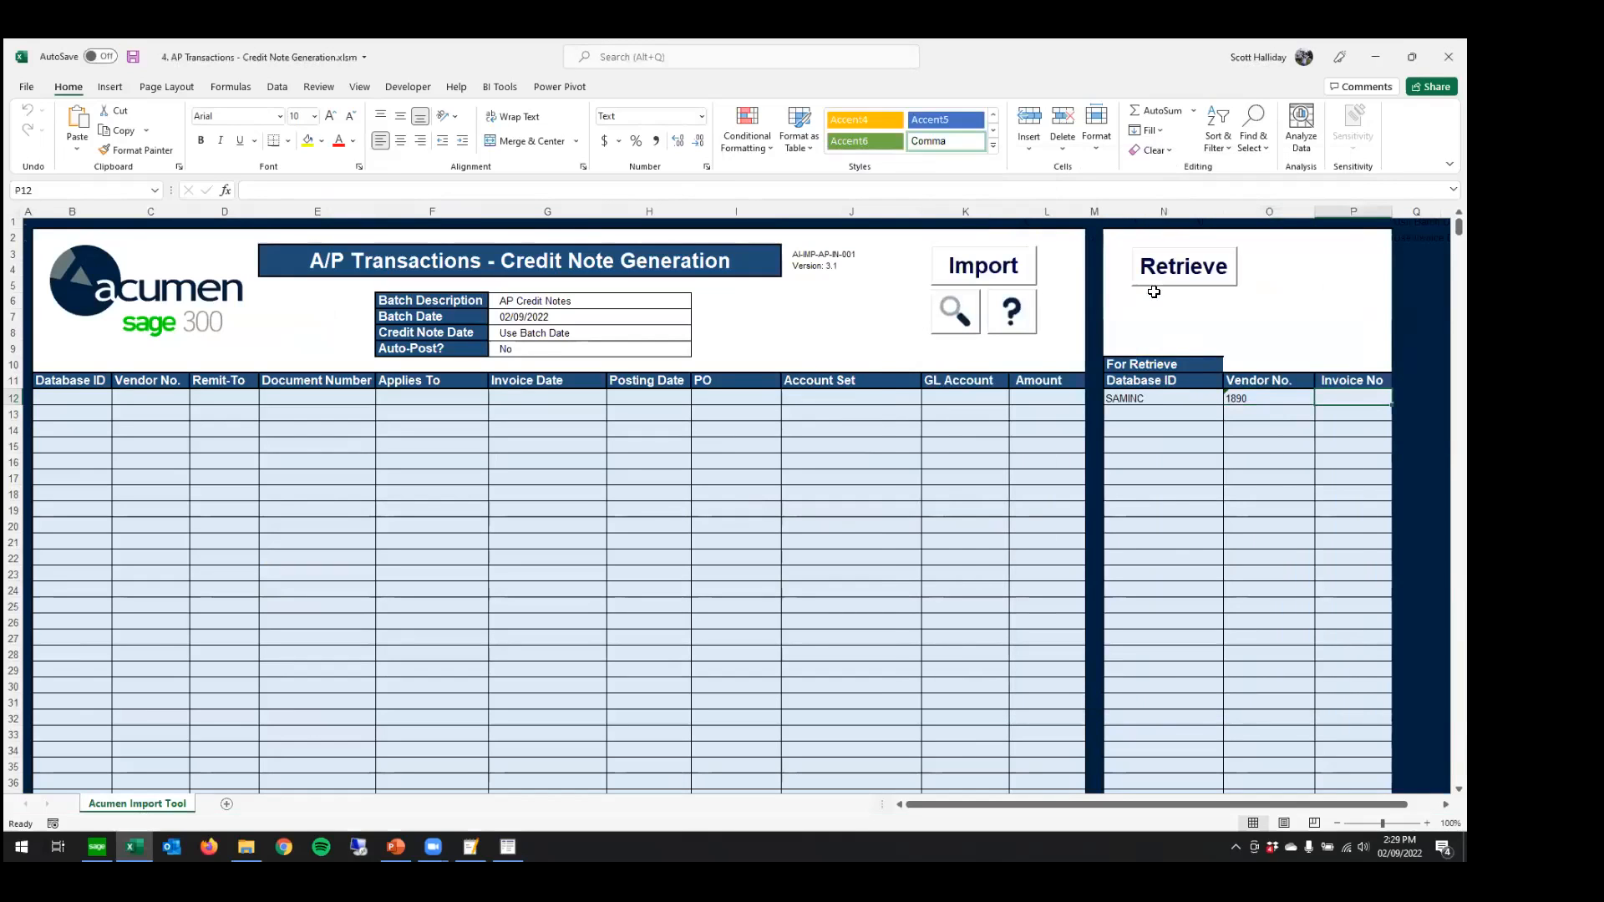
# - Choose document L1111111 as the invoice number and retrieve its lines, agreeing to clear the screen
pyautogui.click(955, 311)
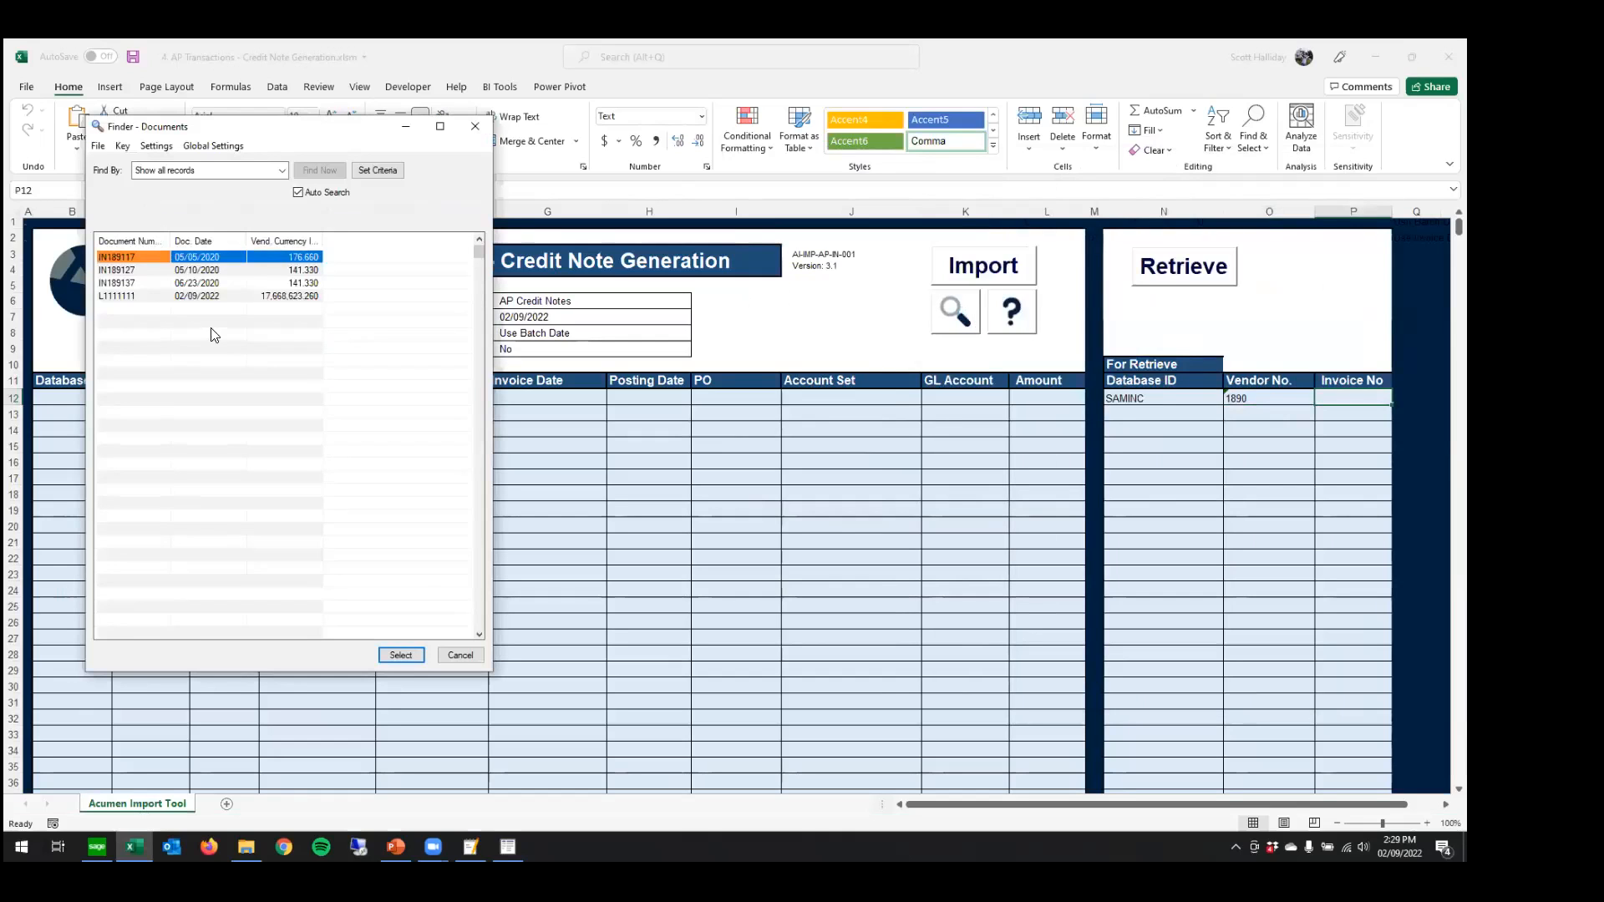
pyautogui.click(136, 298)
pyautogui.click(380, 654)
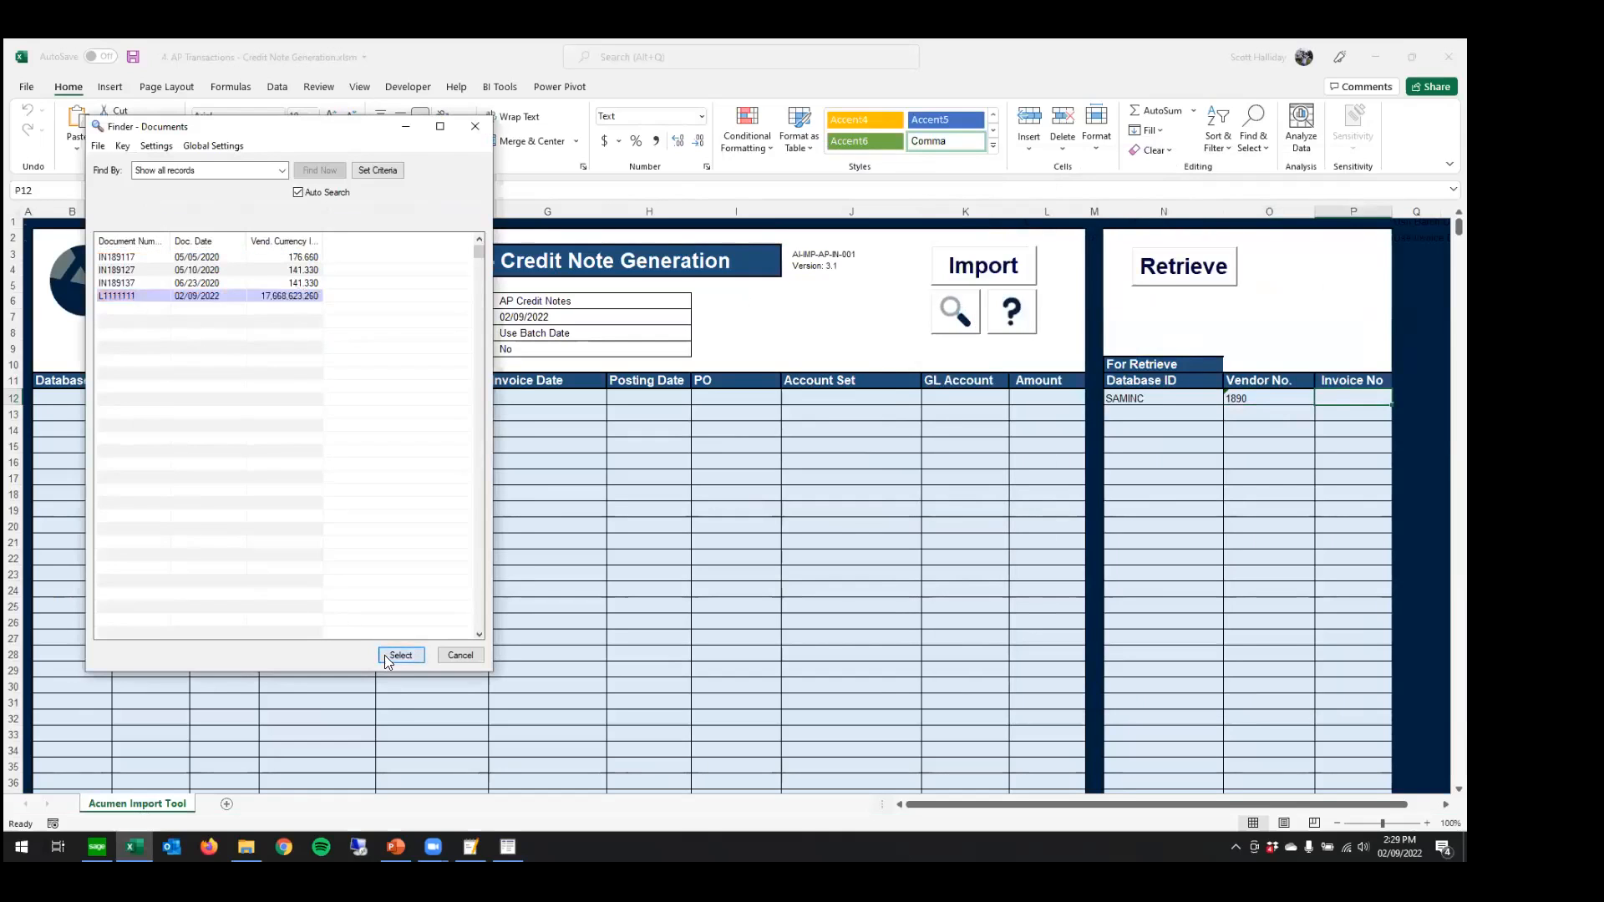
pyautogui.click(1196, 271)
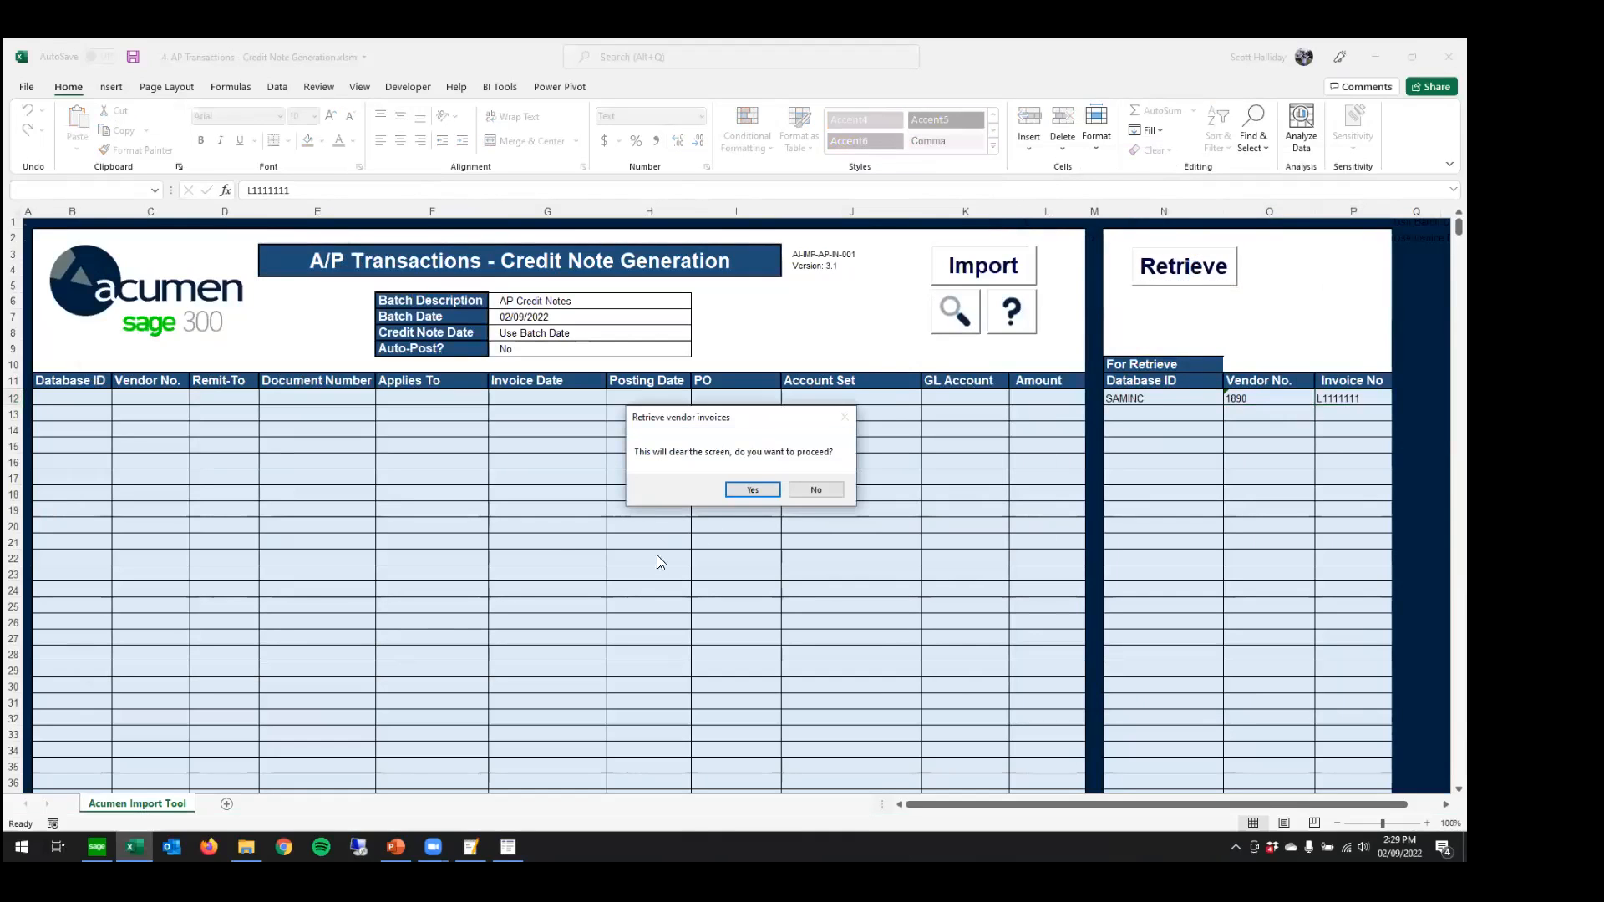
pyautogui.click(762, 487)
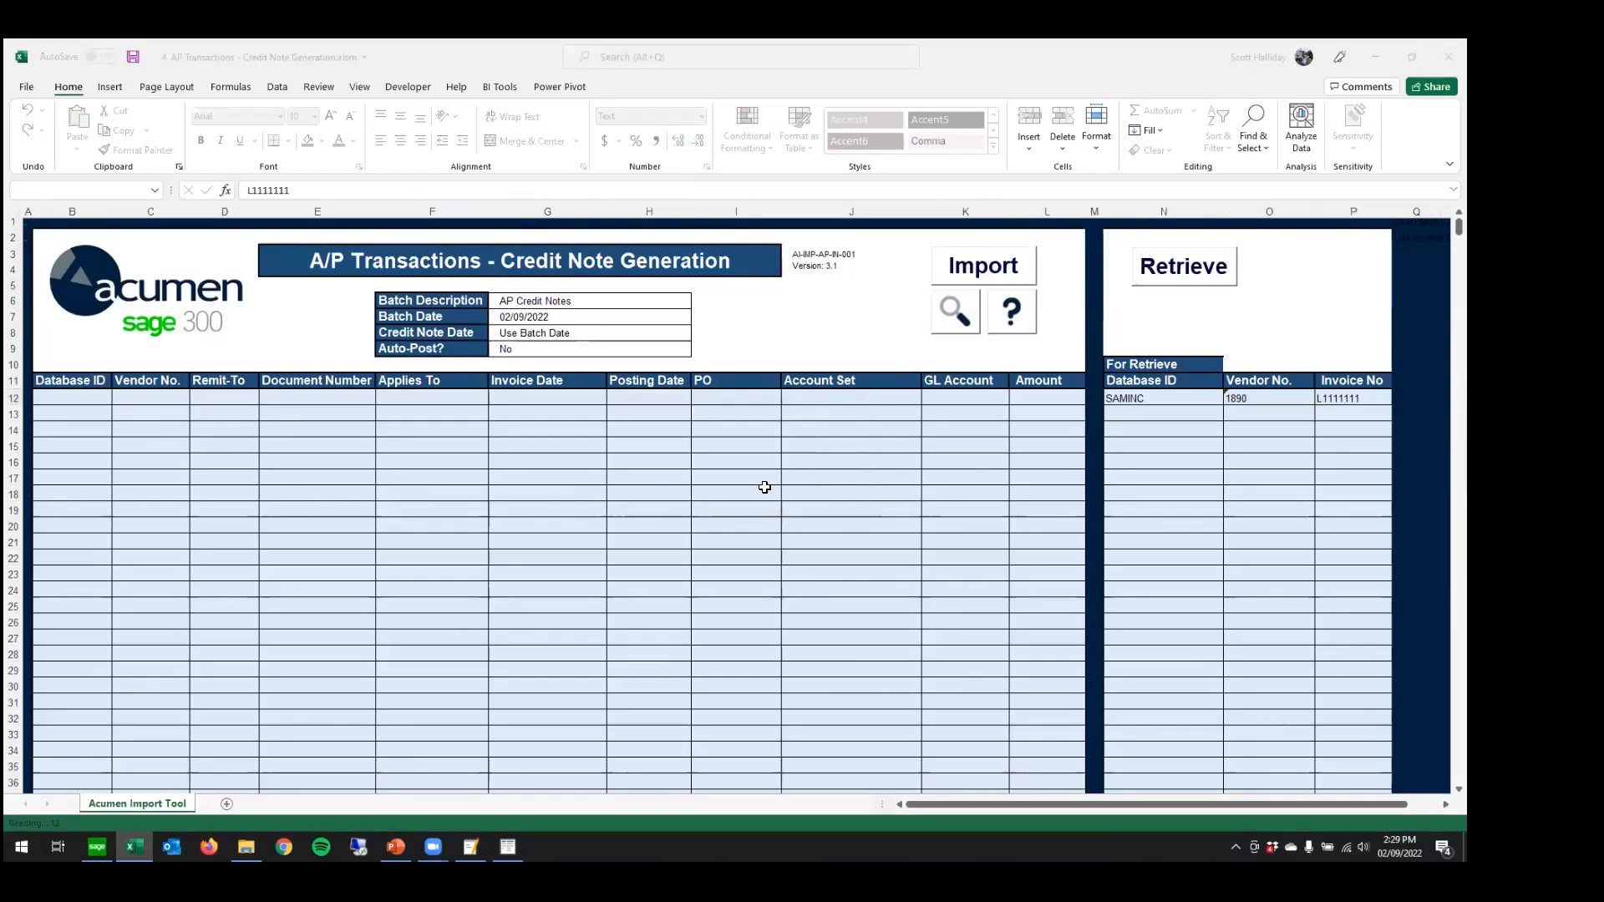
# - Review the retrieved credit note lines down to the last row and check the sum of the Amount column
pyautogui.click(371, 482)
pyautogui.scroll(-4, 343, 494)
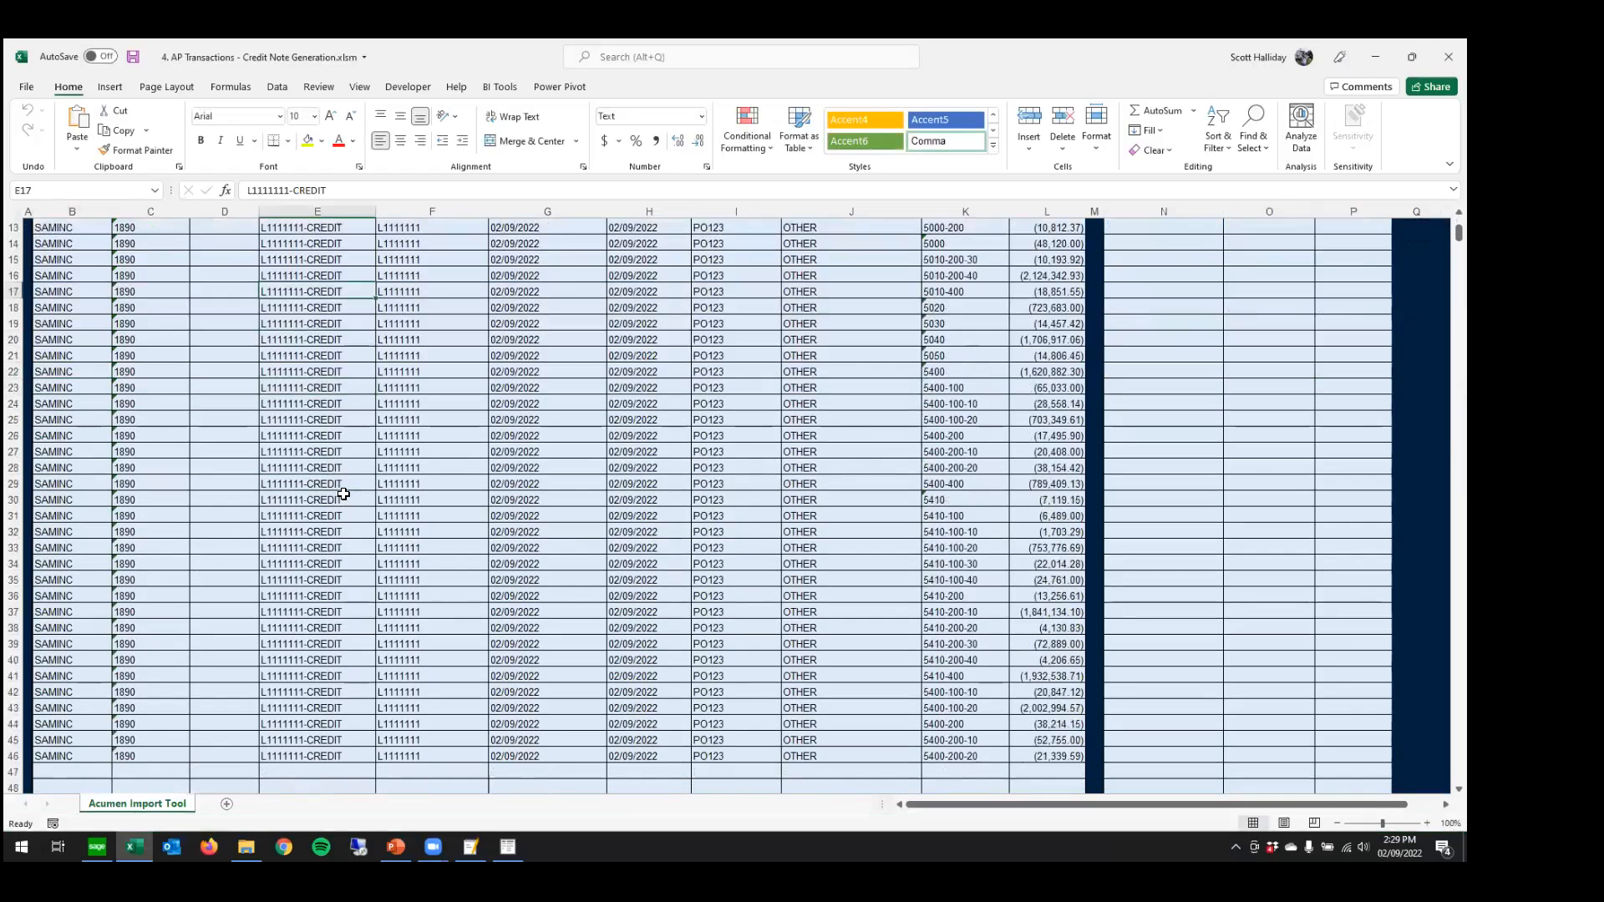
pyautogui.scroll(4, 635, 537)
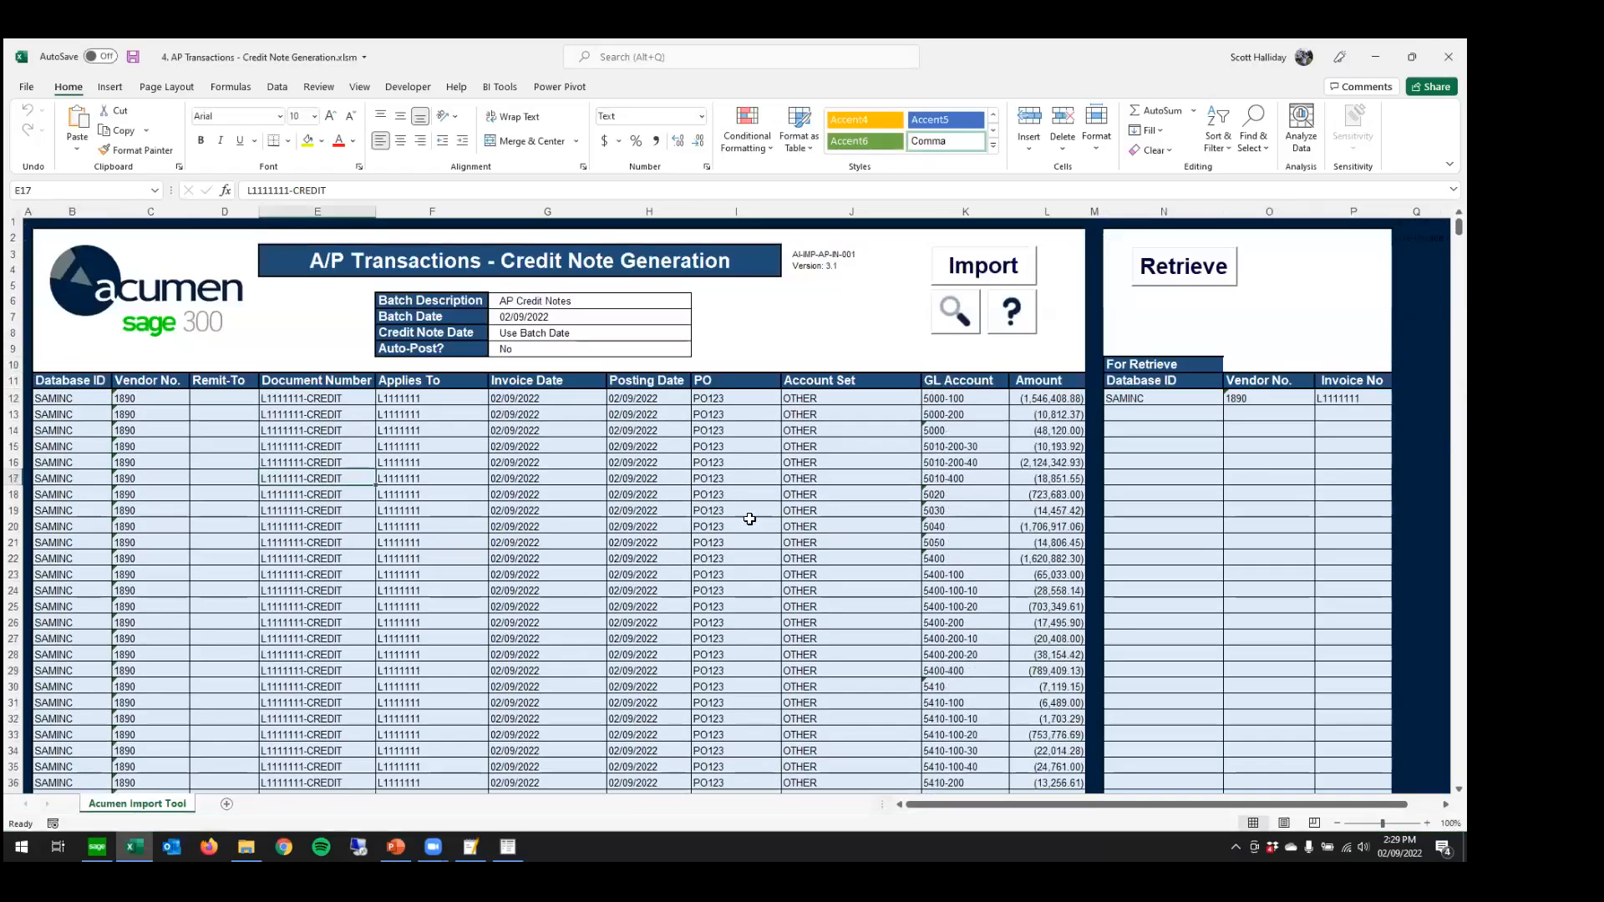
pyautogui.click(1057, 205)
pyautogui.scroll(-5, 1053, 548)
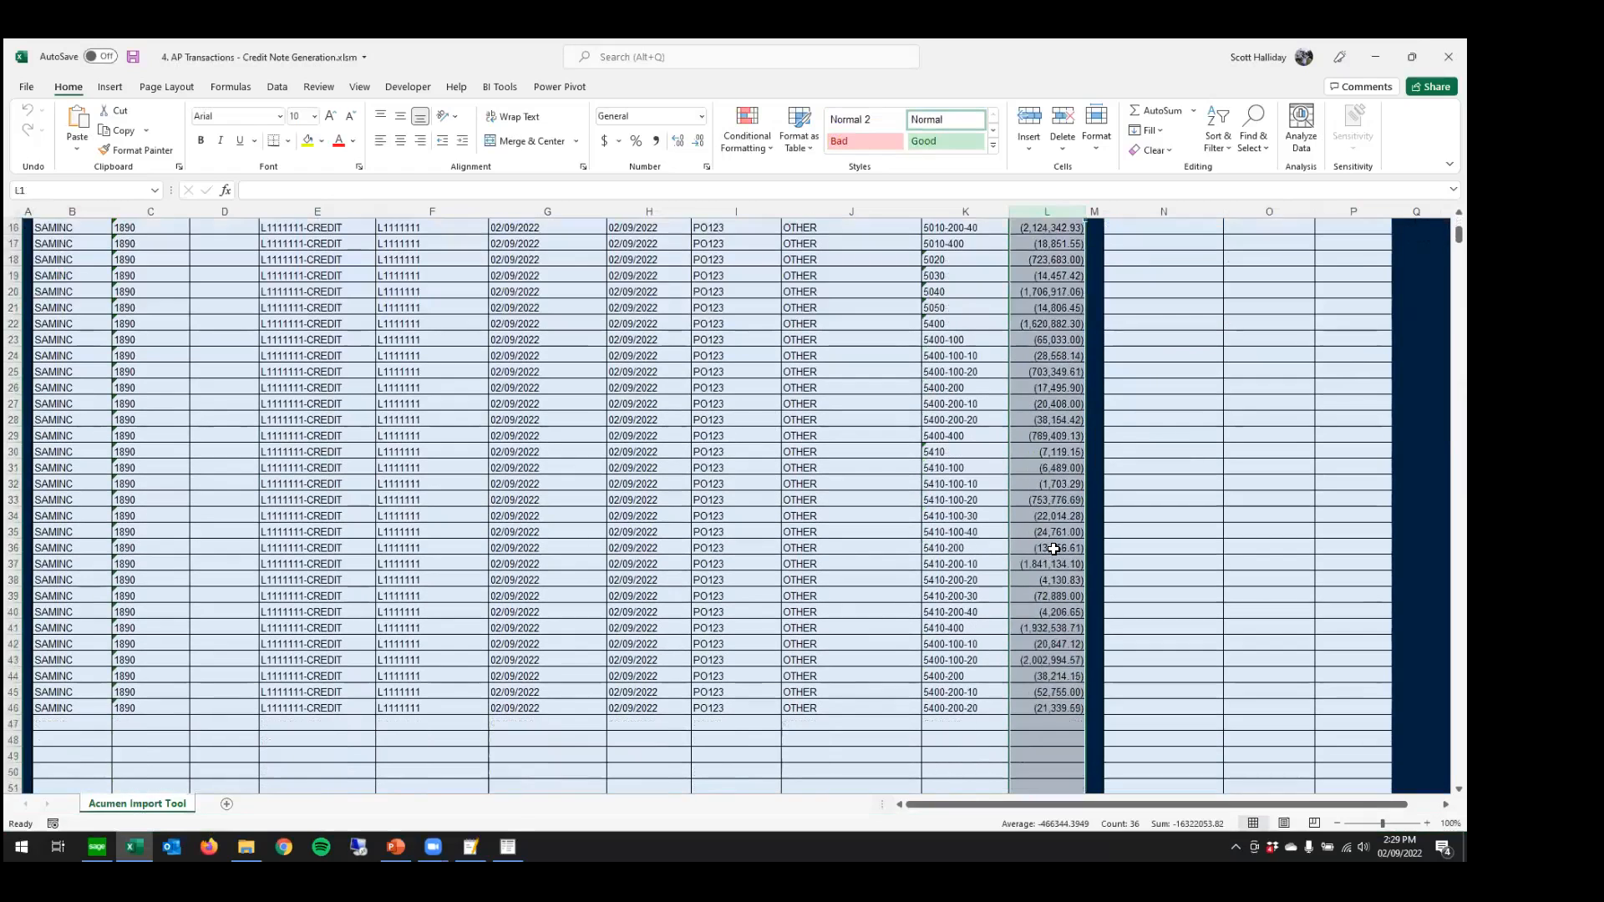
pyautogui.scroll(5, 1053, 548)
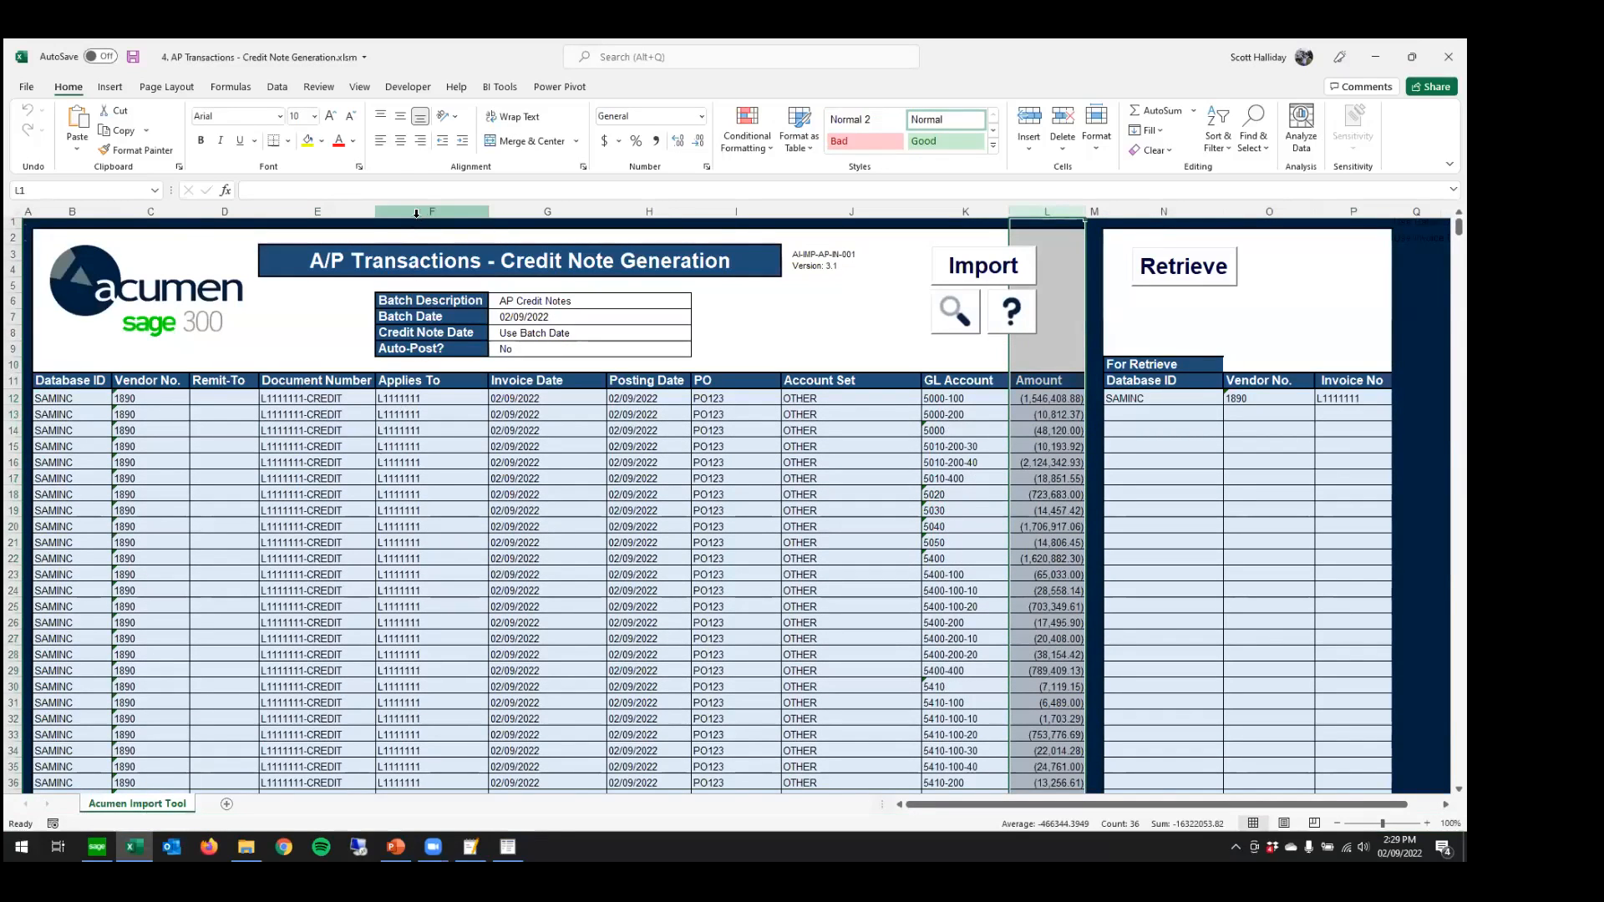
# - Compare the Document Number values with the Applies To values in the first retrieved credit note lines
pyautogui.click(416, 213)
pyautogui.click(315, 212)
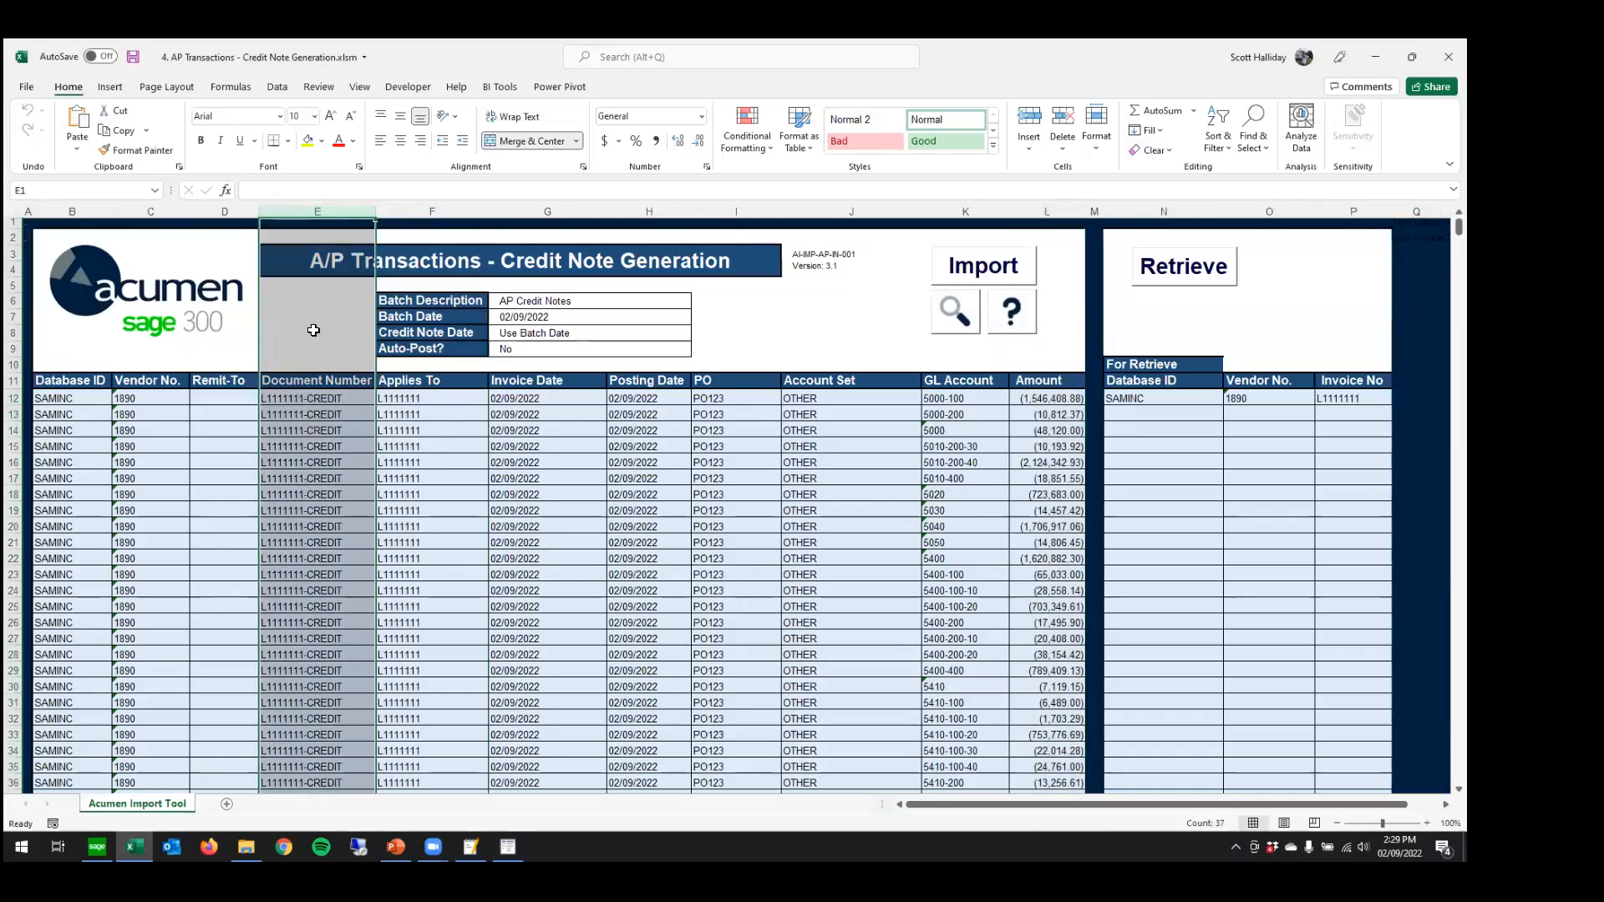
pyautogui.click(390, 399)
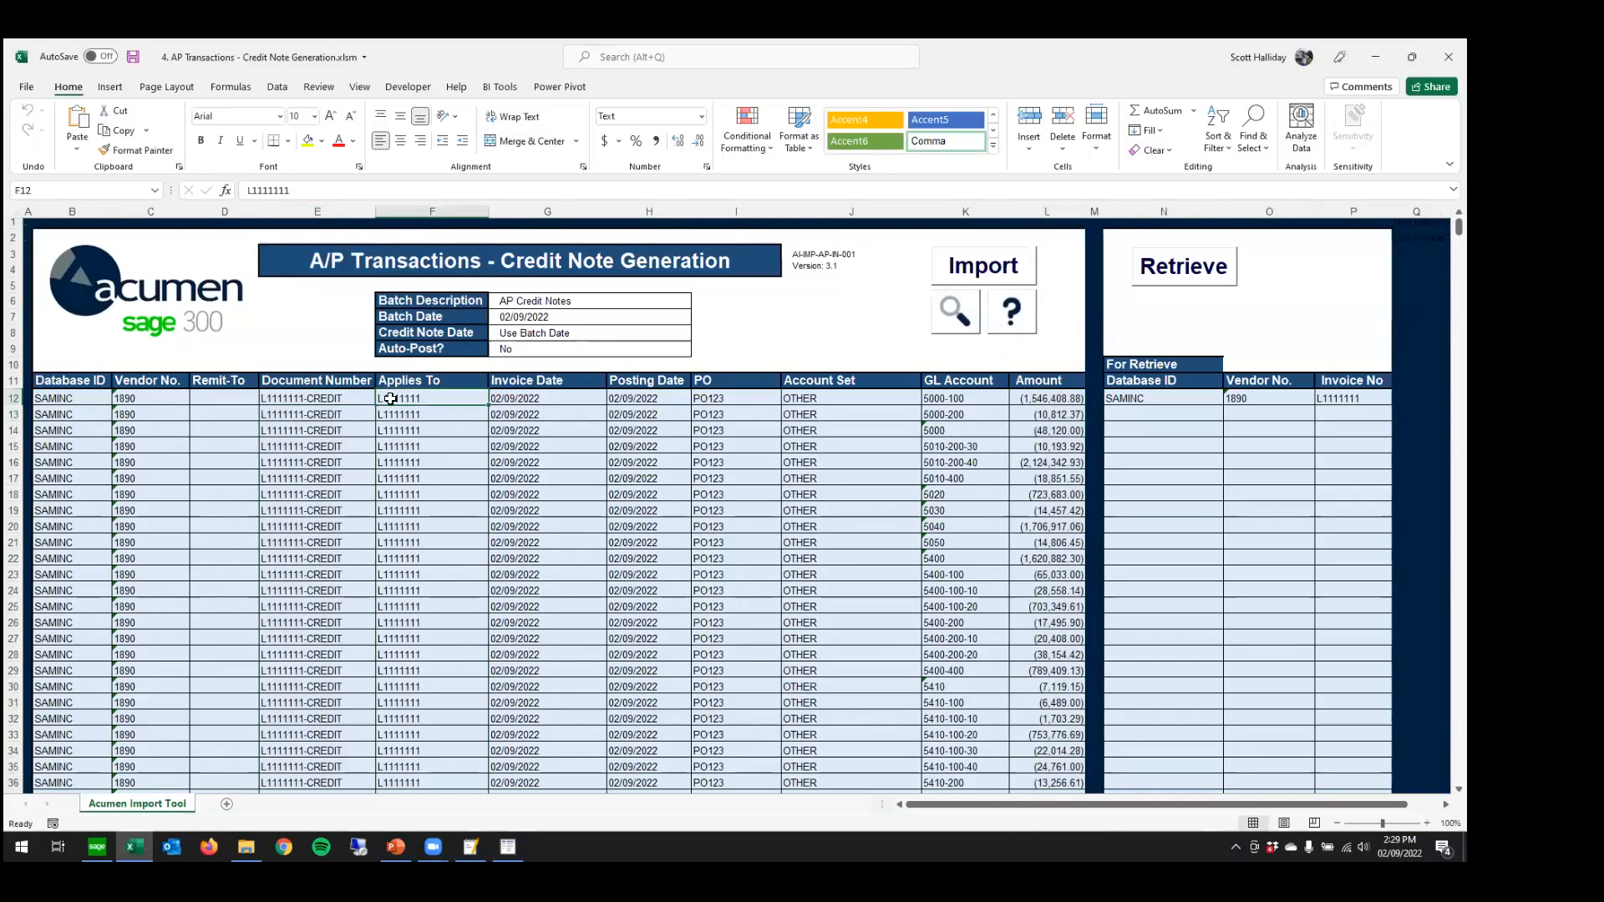
pyautogui.click(306, 399)
pyautogui.click(389, 401)
pyautogui.click(268, 403)
pyautogui.click(394, 396)
pyautogui.click(311, 399)
pyautogui.click(401, 409)
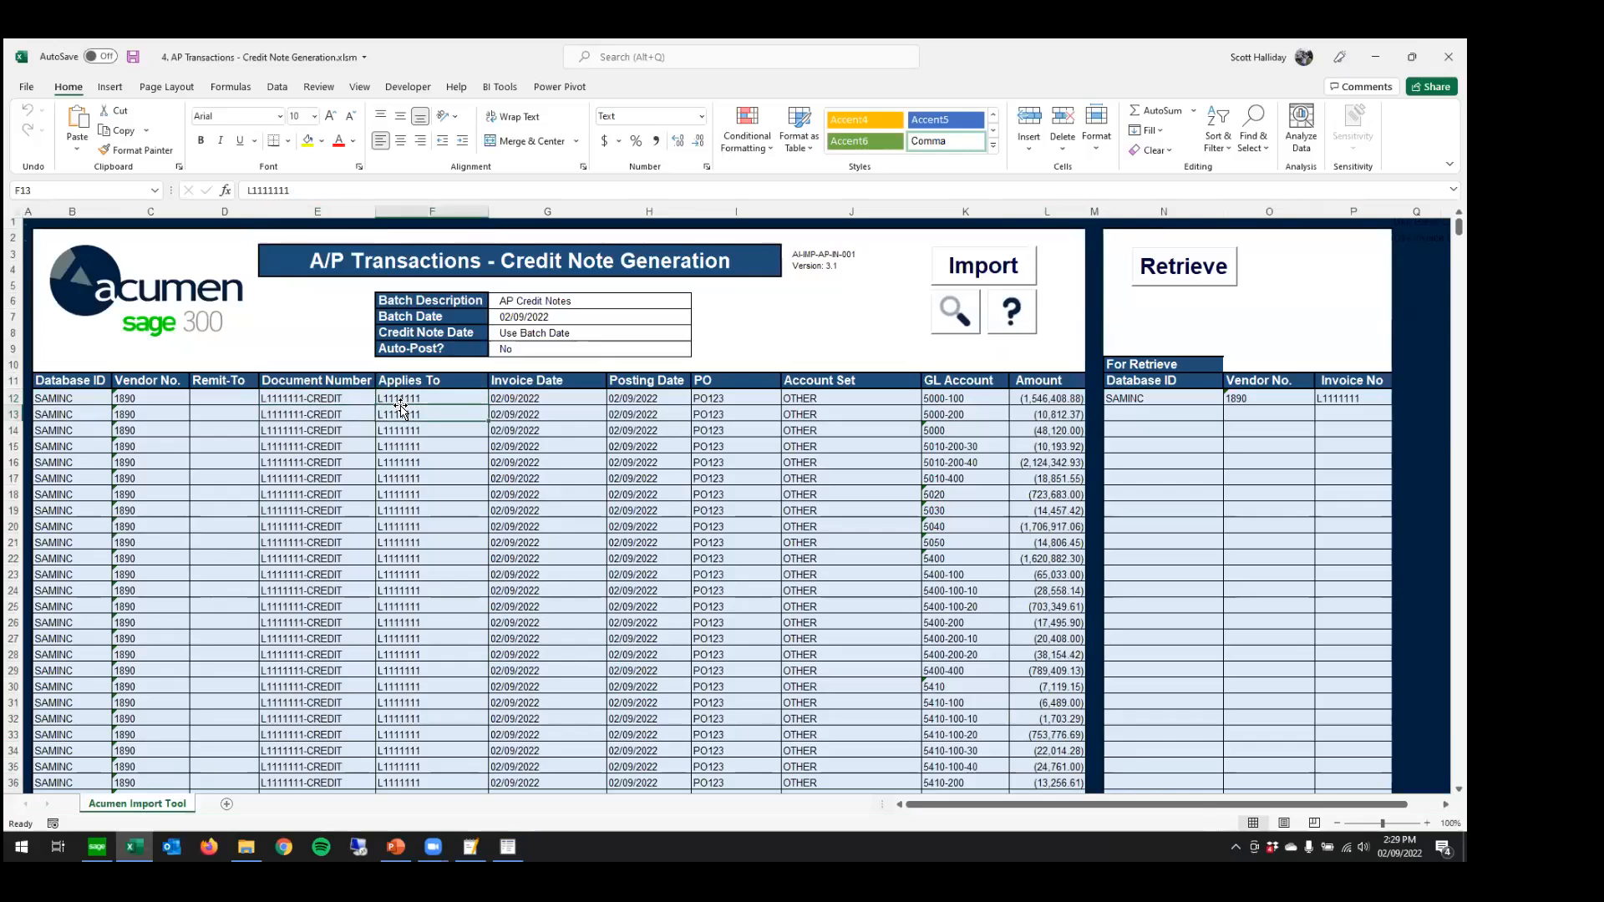
pyautogui.click(329, 411)
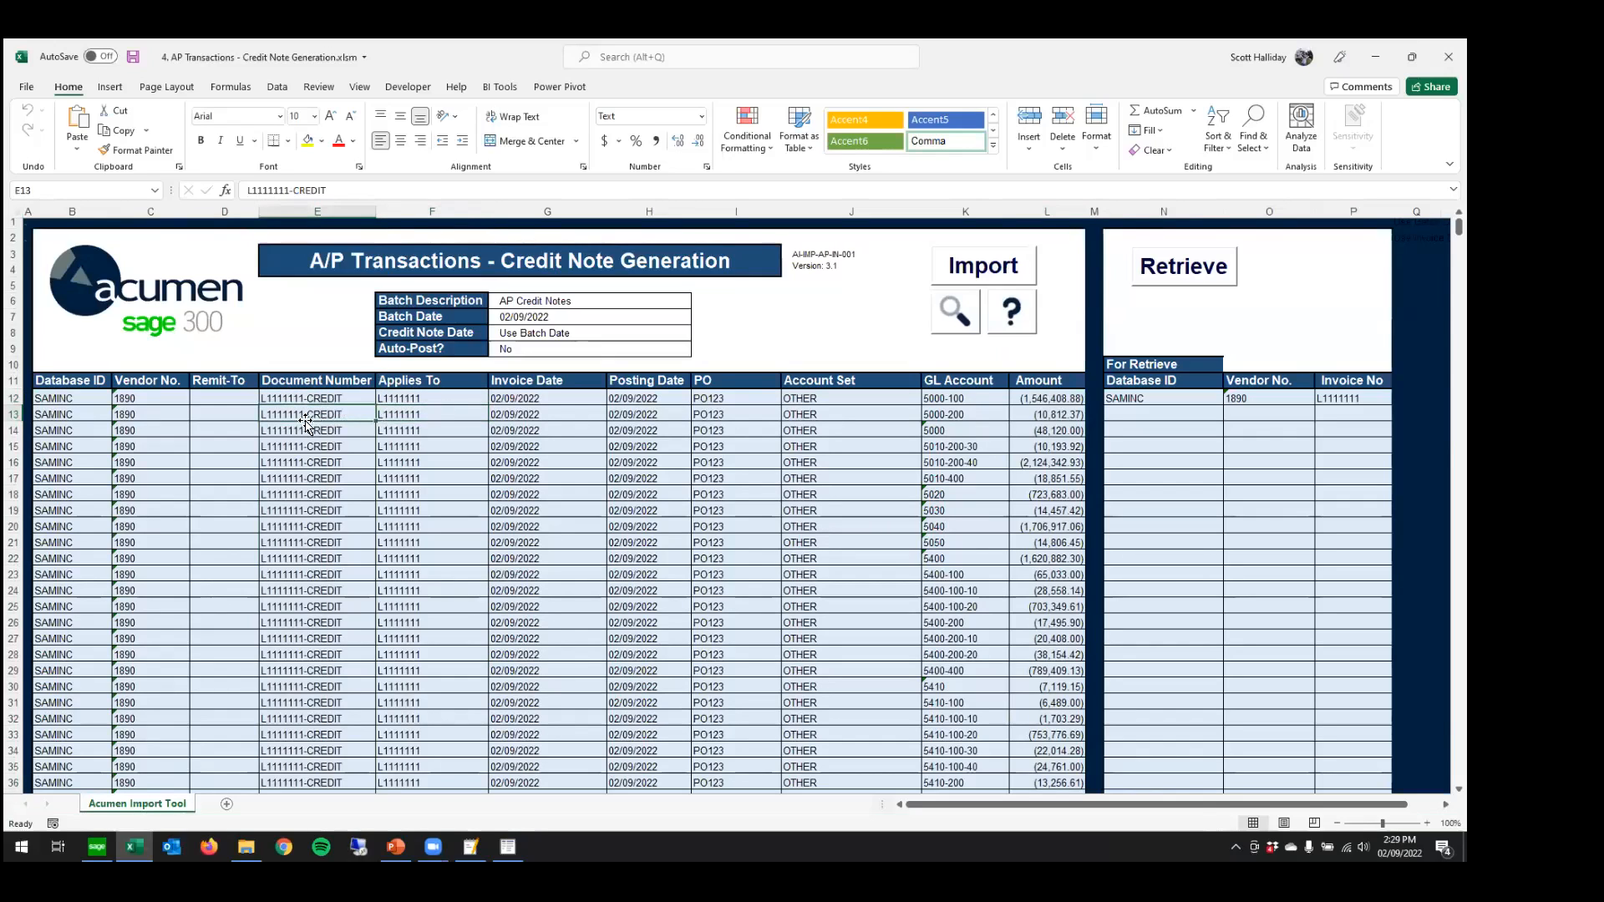
pyautogui.click(397, 412)
pyautogui.click(322, 414)
pyautogui.click(453, 410)
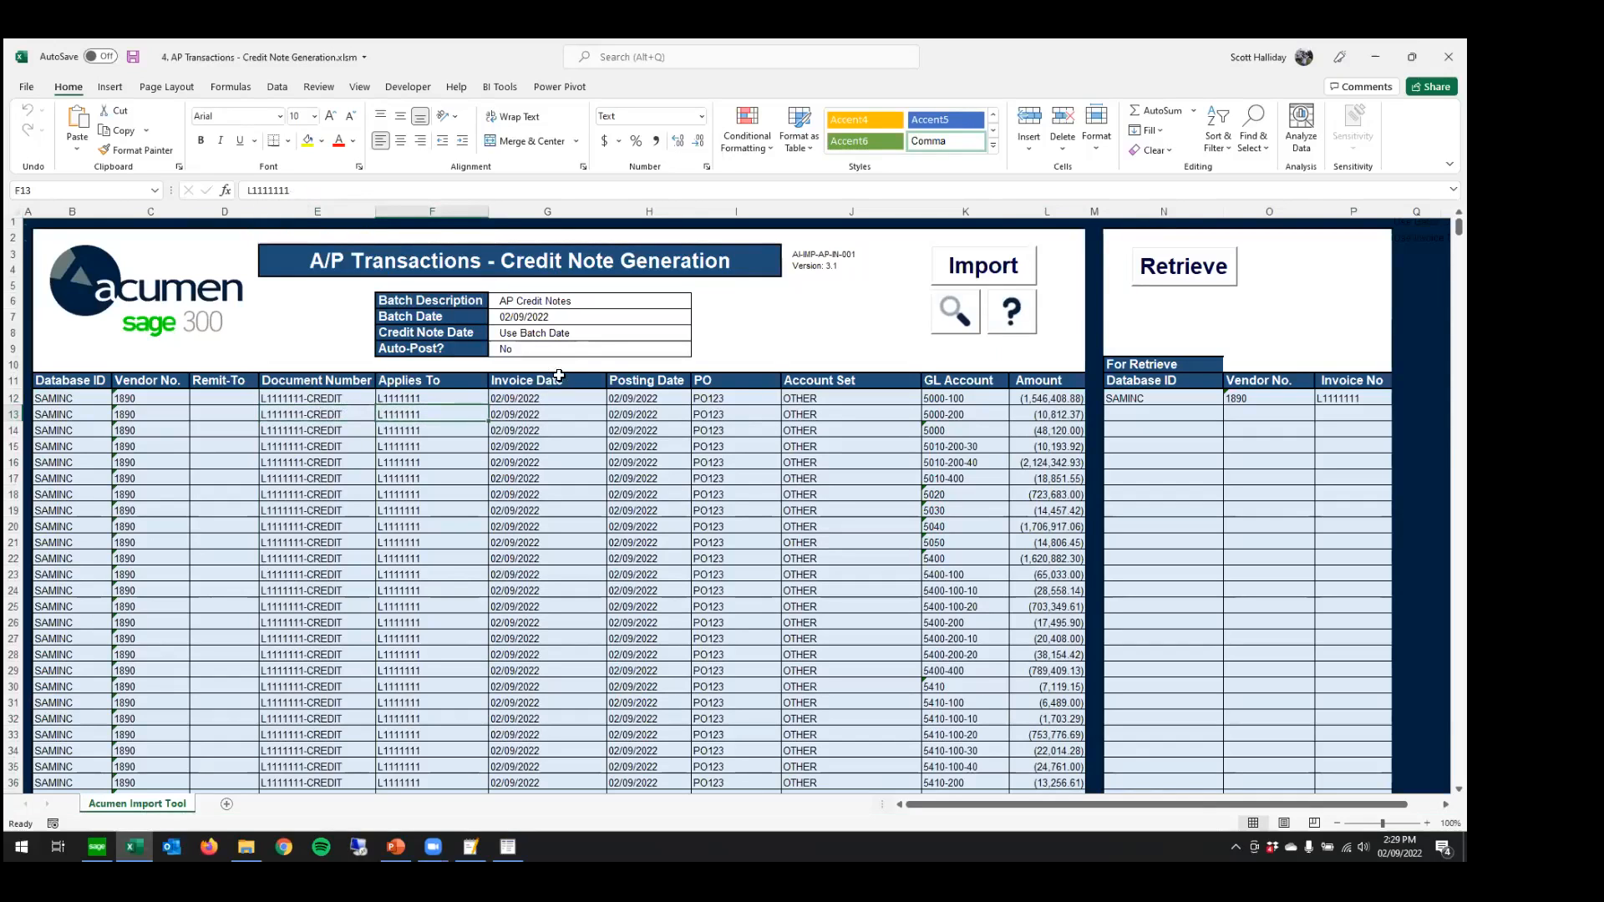
# - Check the Credit Note Date option and the Batch Date formula against the lines' Invoice Date
pyautogui.click(584, 340)
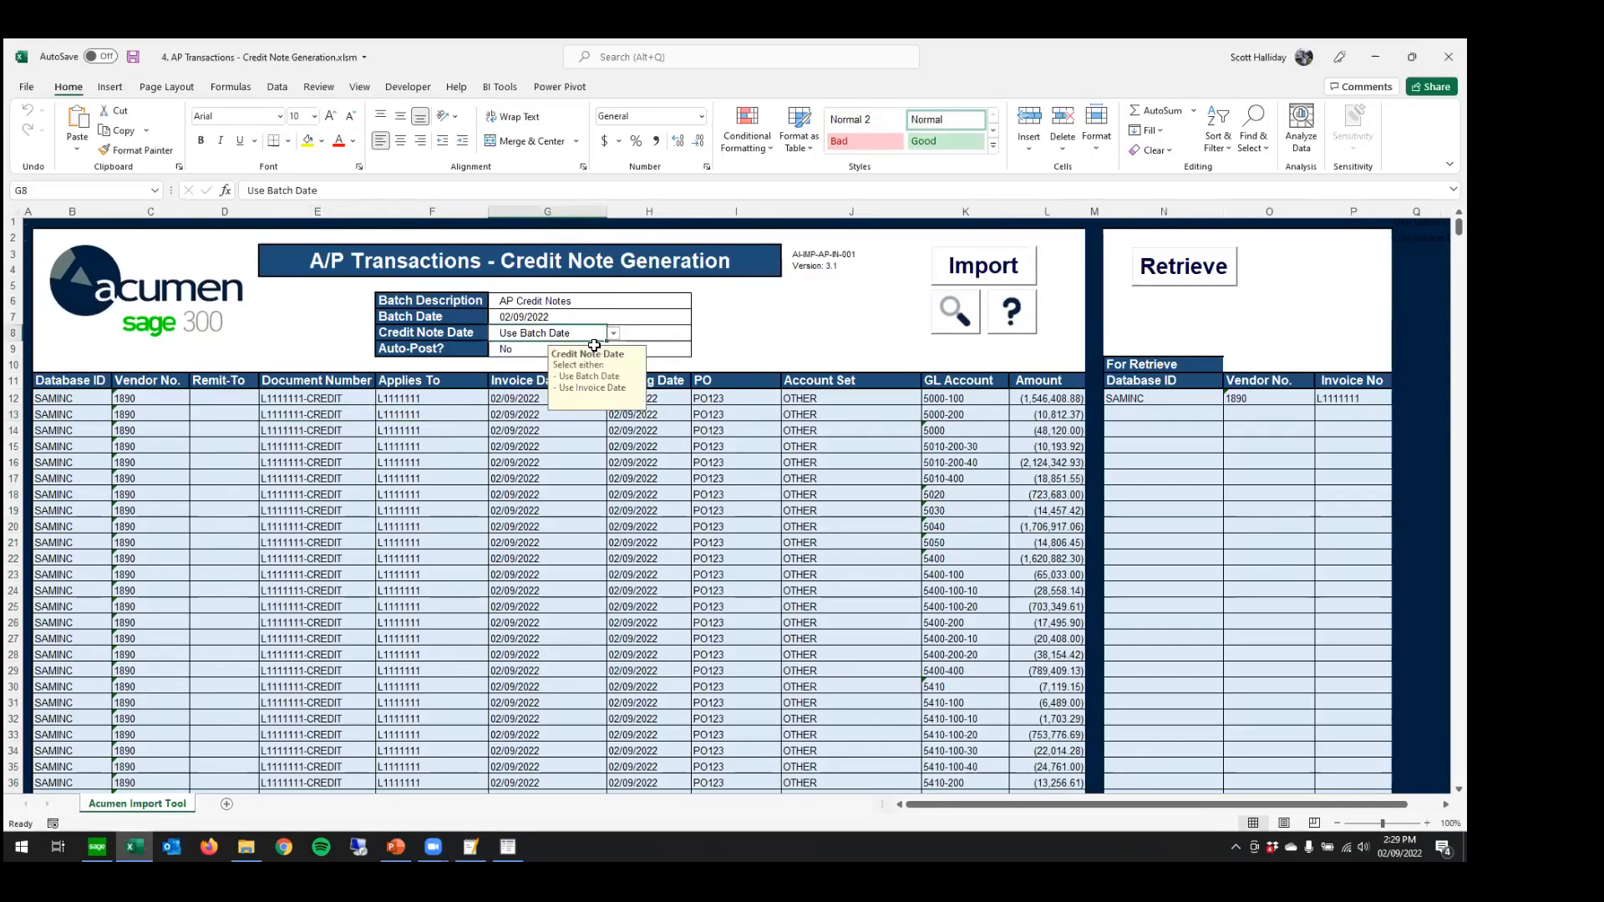
pyautogui.click(569, 317)
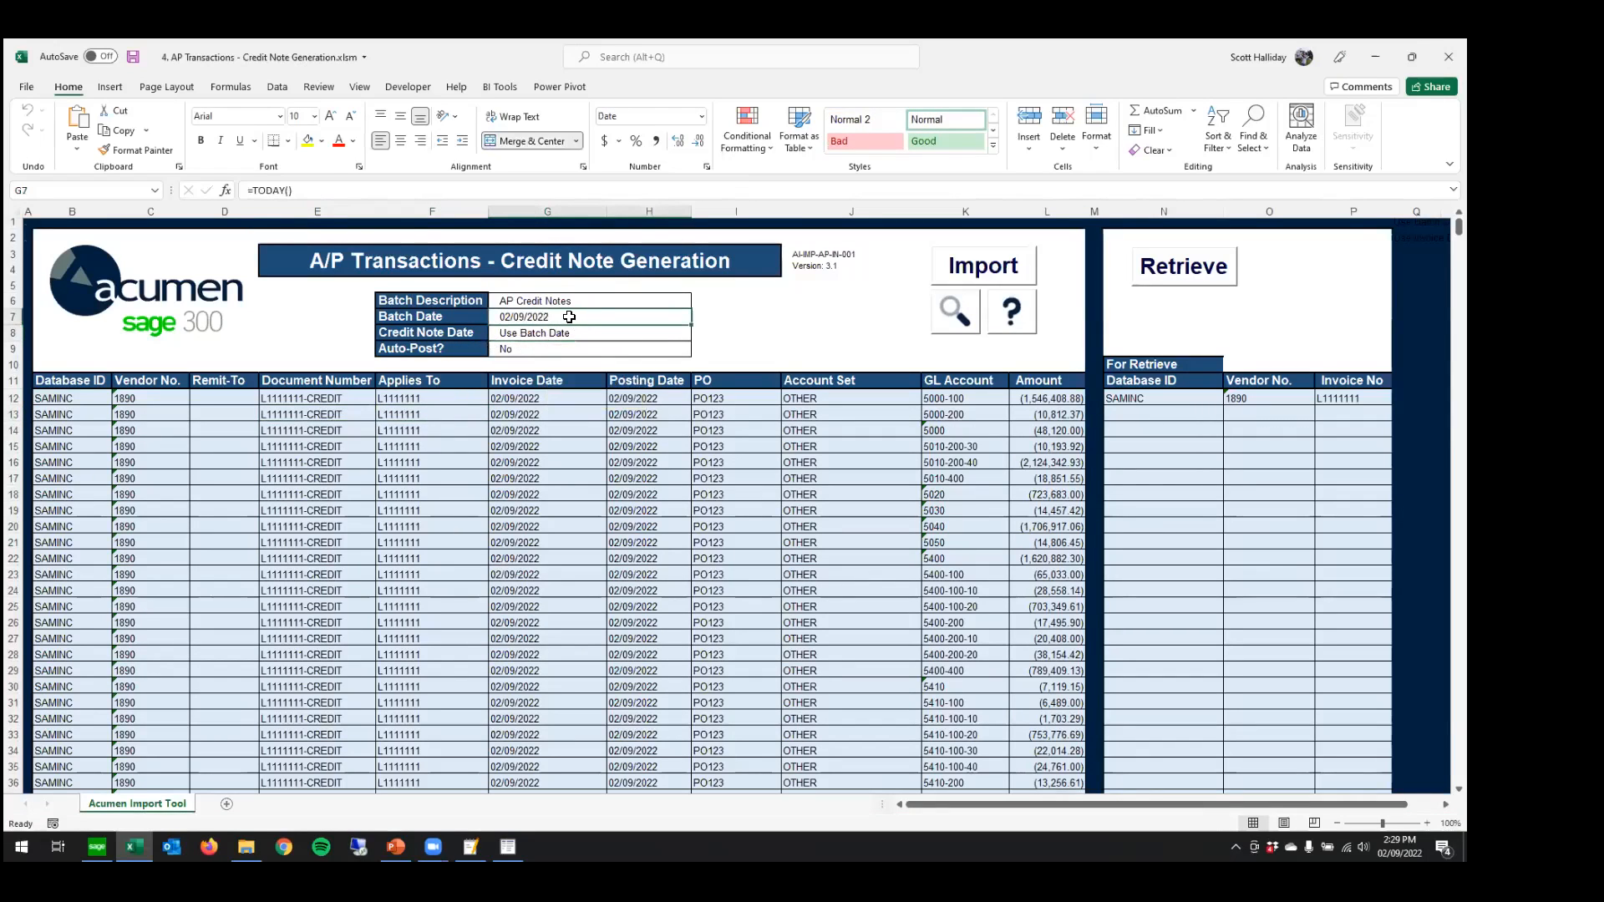
pyautogui.click(565, 333)
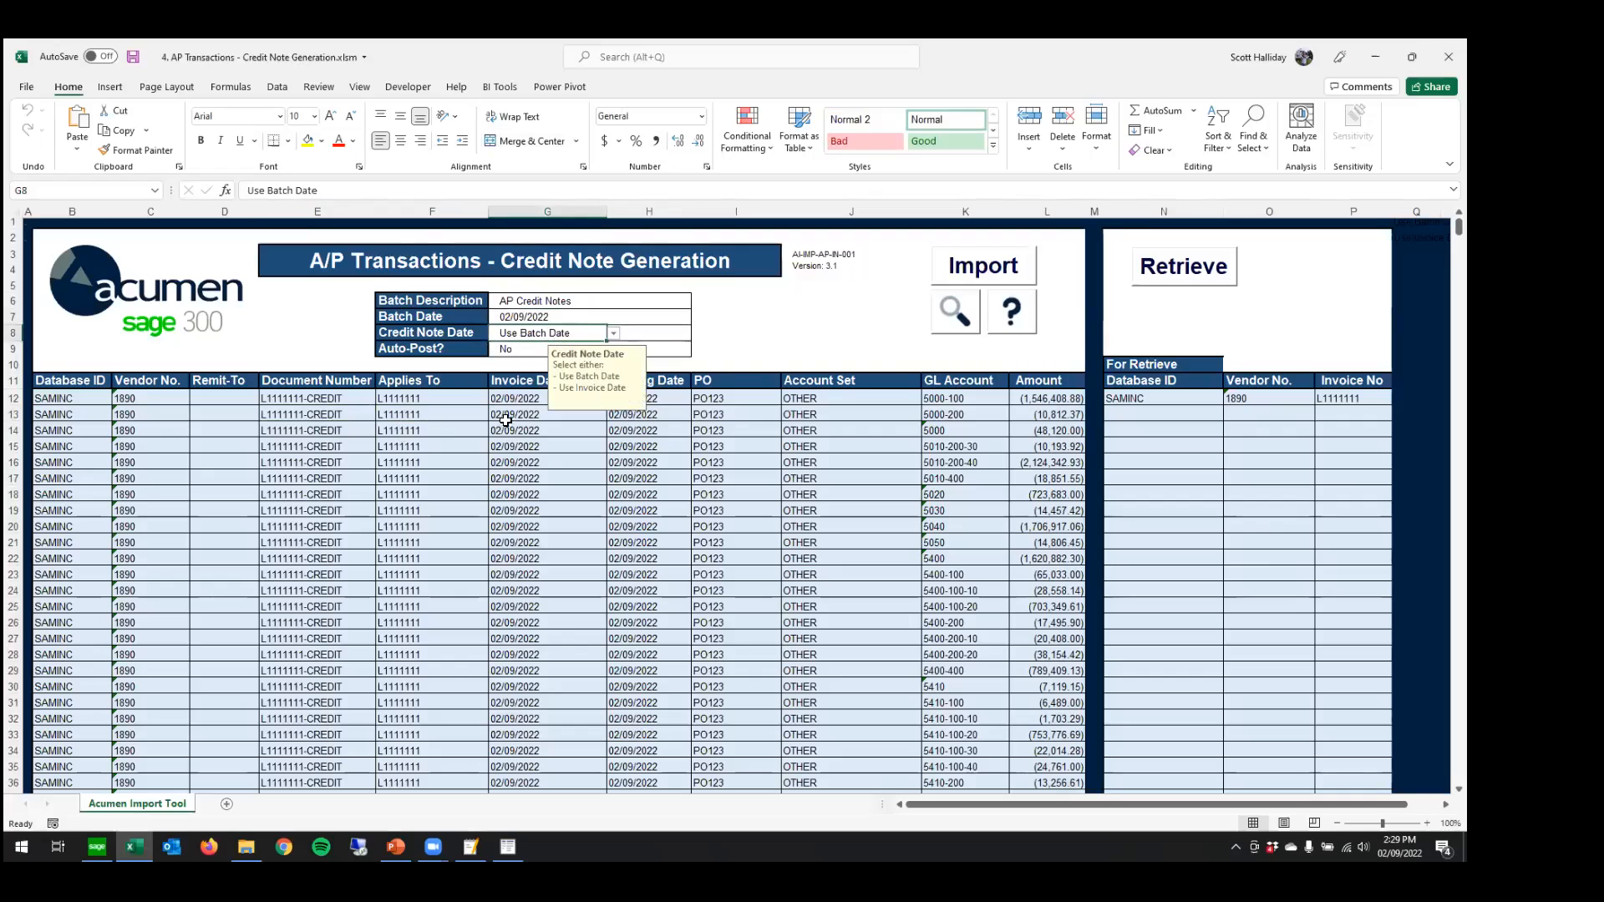
pyautogui.click(509, 428)
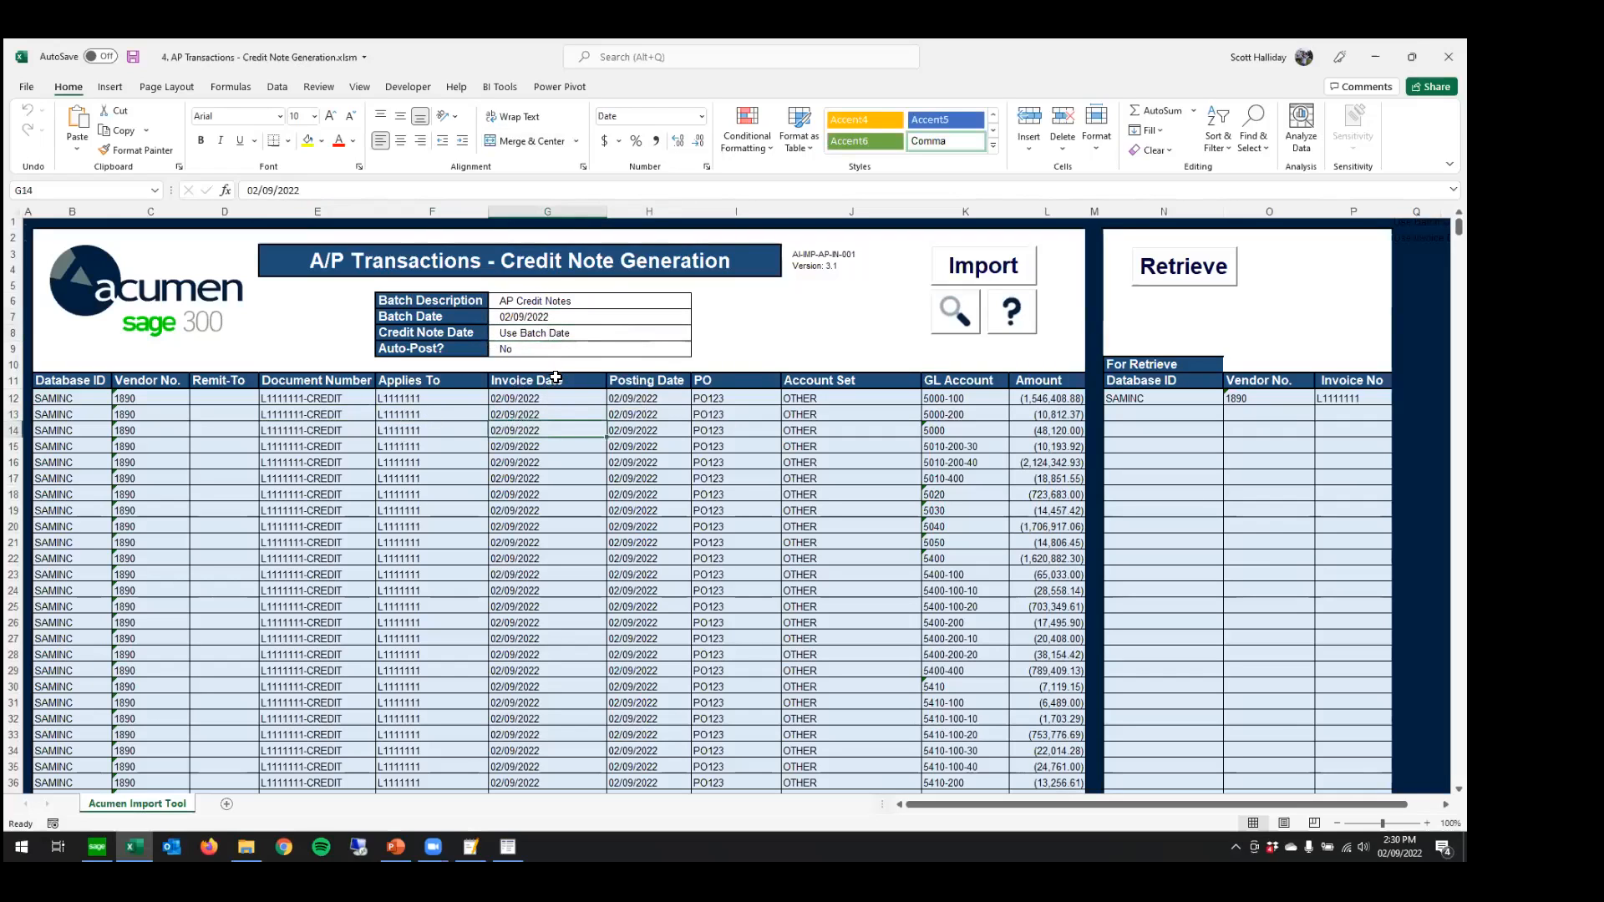
# - Run the import of the AP Credit Notes batch and confirm it
pyautogui.click(982, 267)
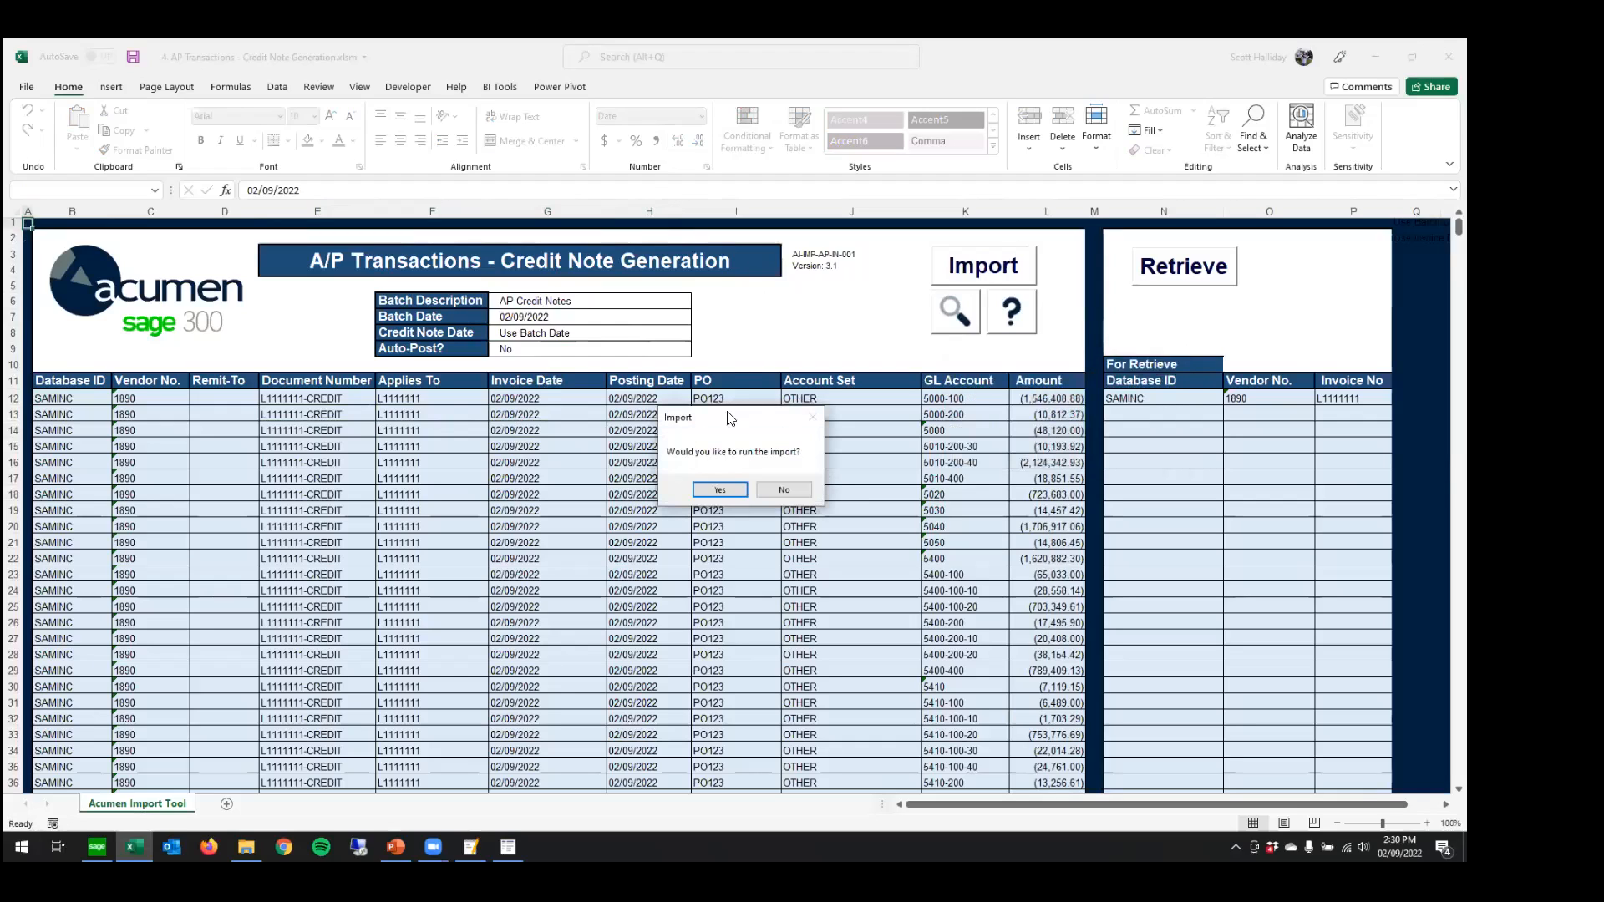
pyautogui.click(721, 491)
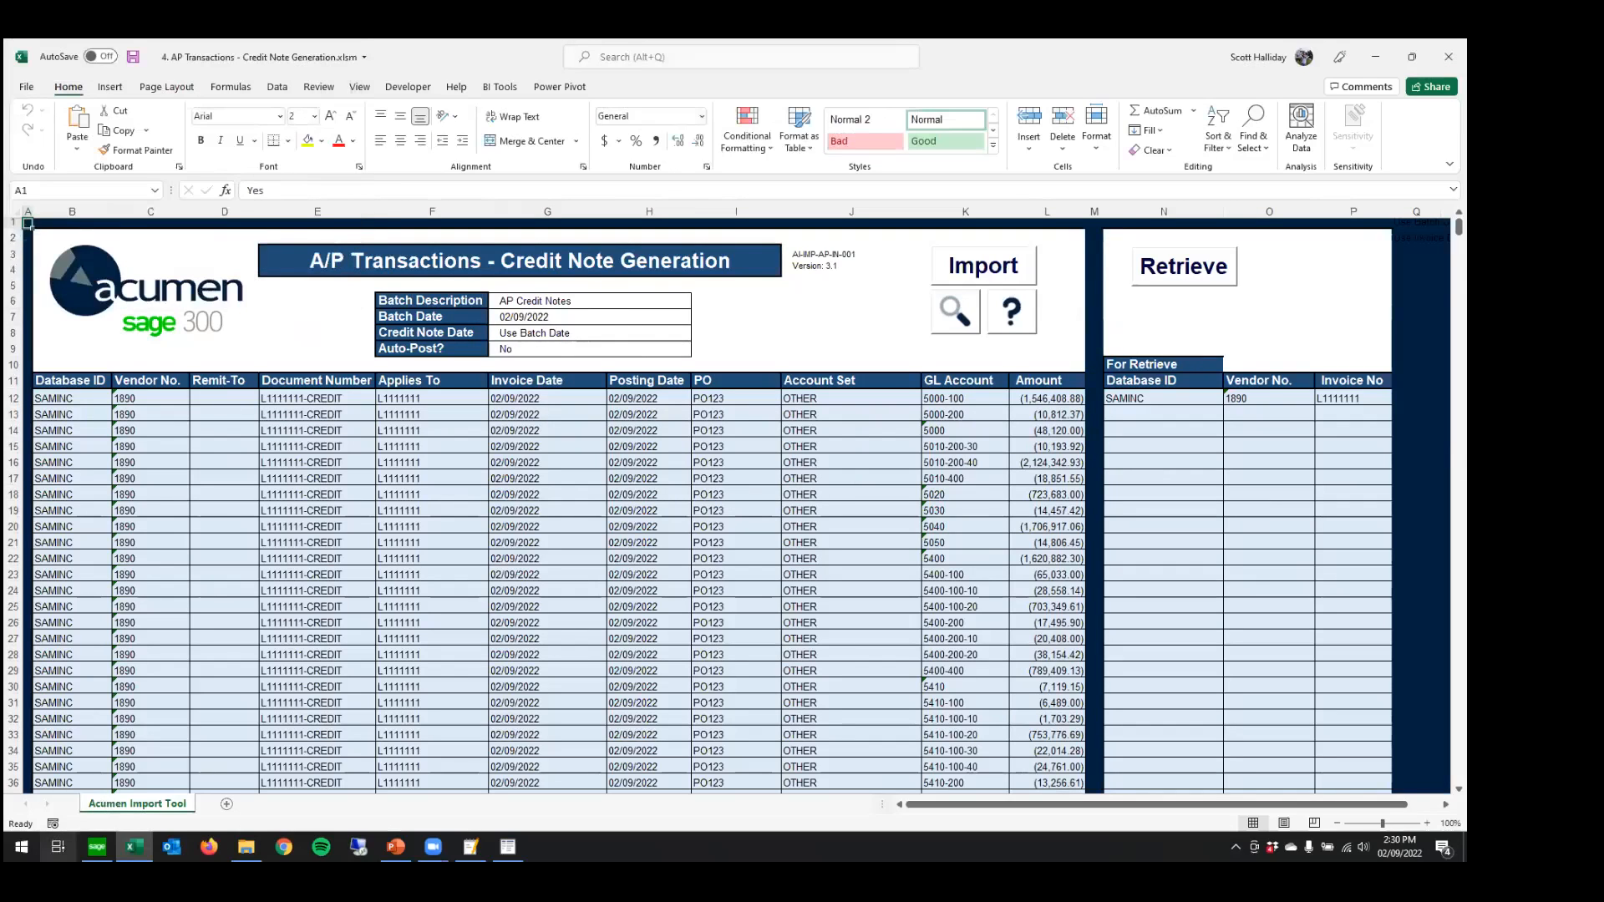
# - Switch to Sage 300, refresh the A/P Invoice Batch List and open AP Credit Notes batch 35
pyautogui.click(97, 846)
pyautogui.click(404, 351)
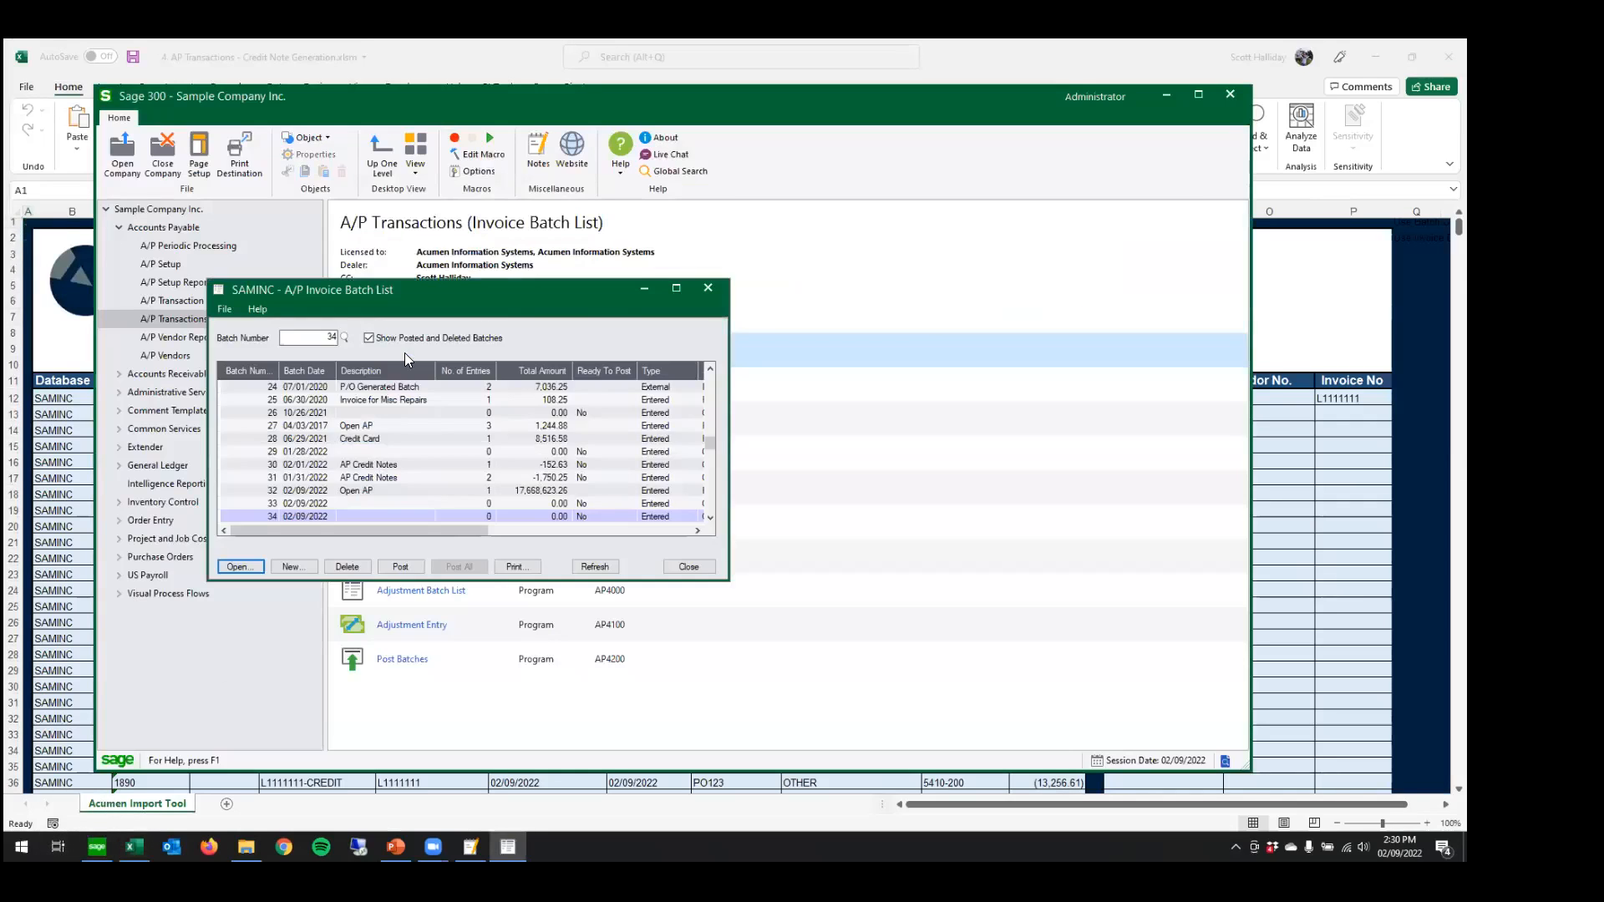
pyautogui.click(593, 566)
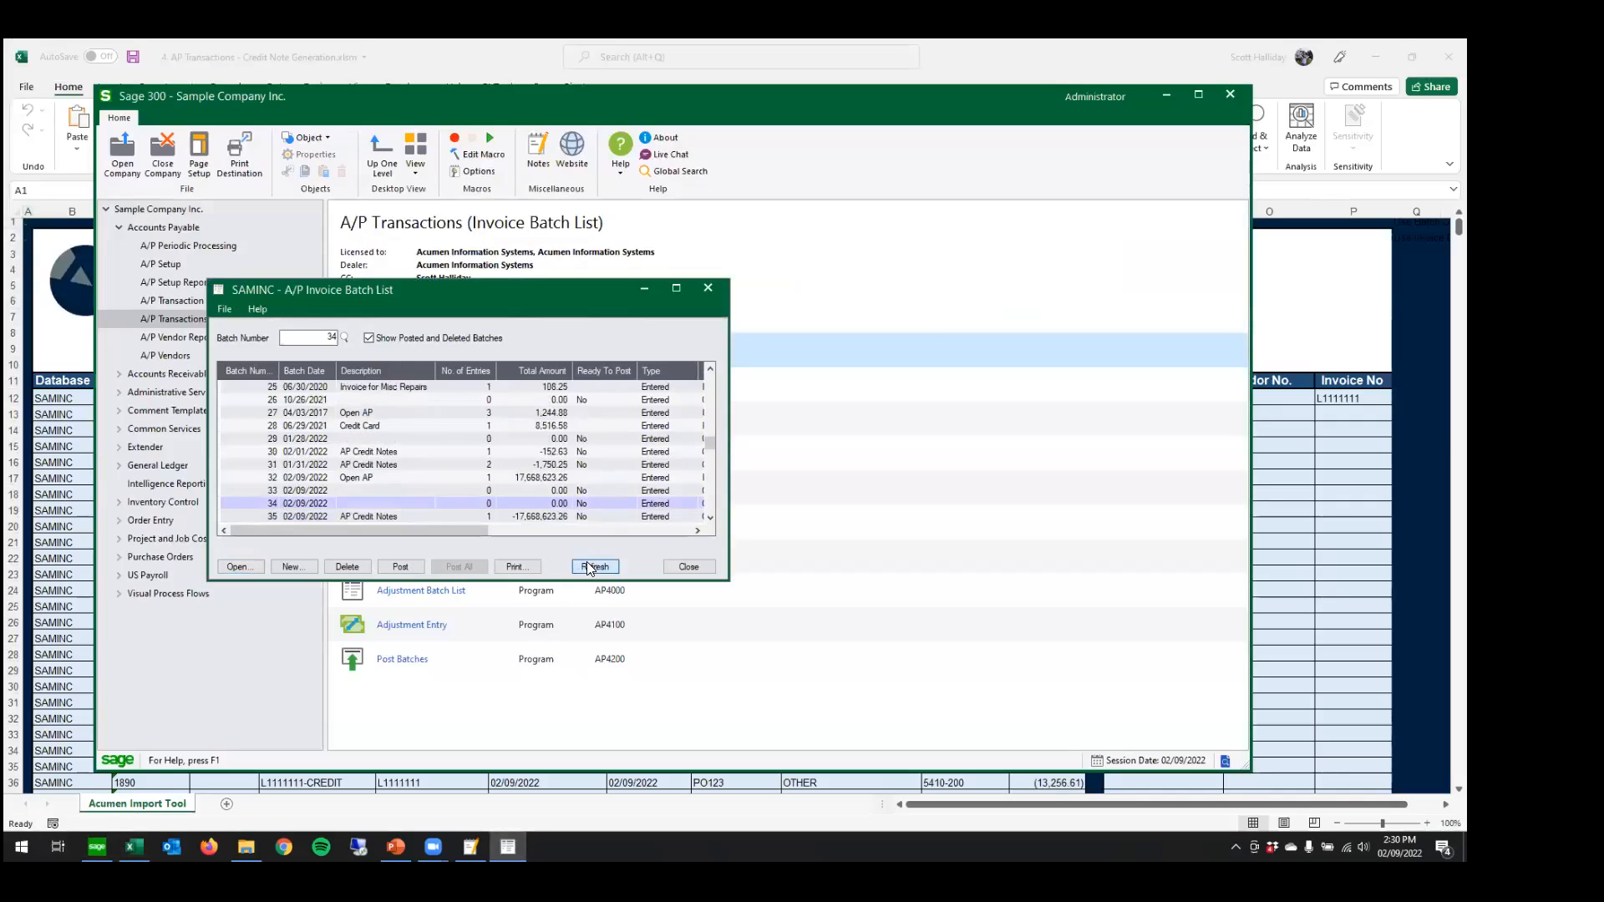
pyautogui.click(406, 516)
pyautogui.doubleClick(433, 516)
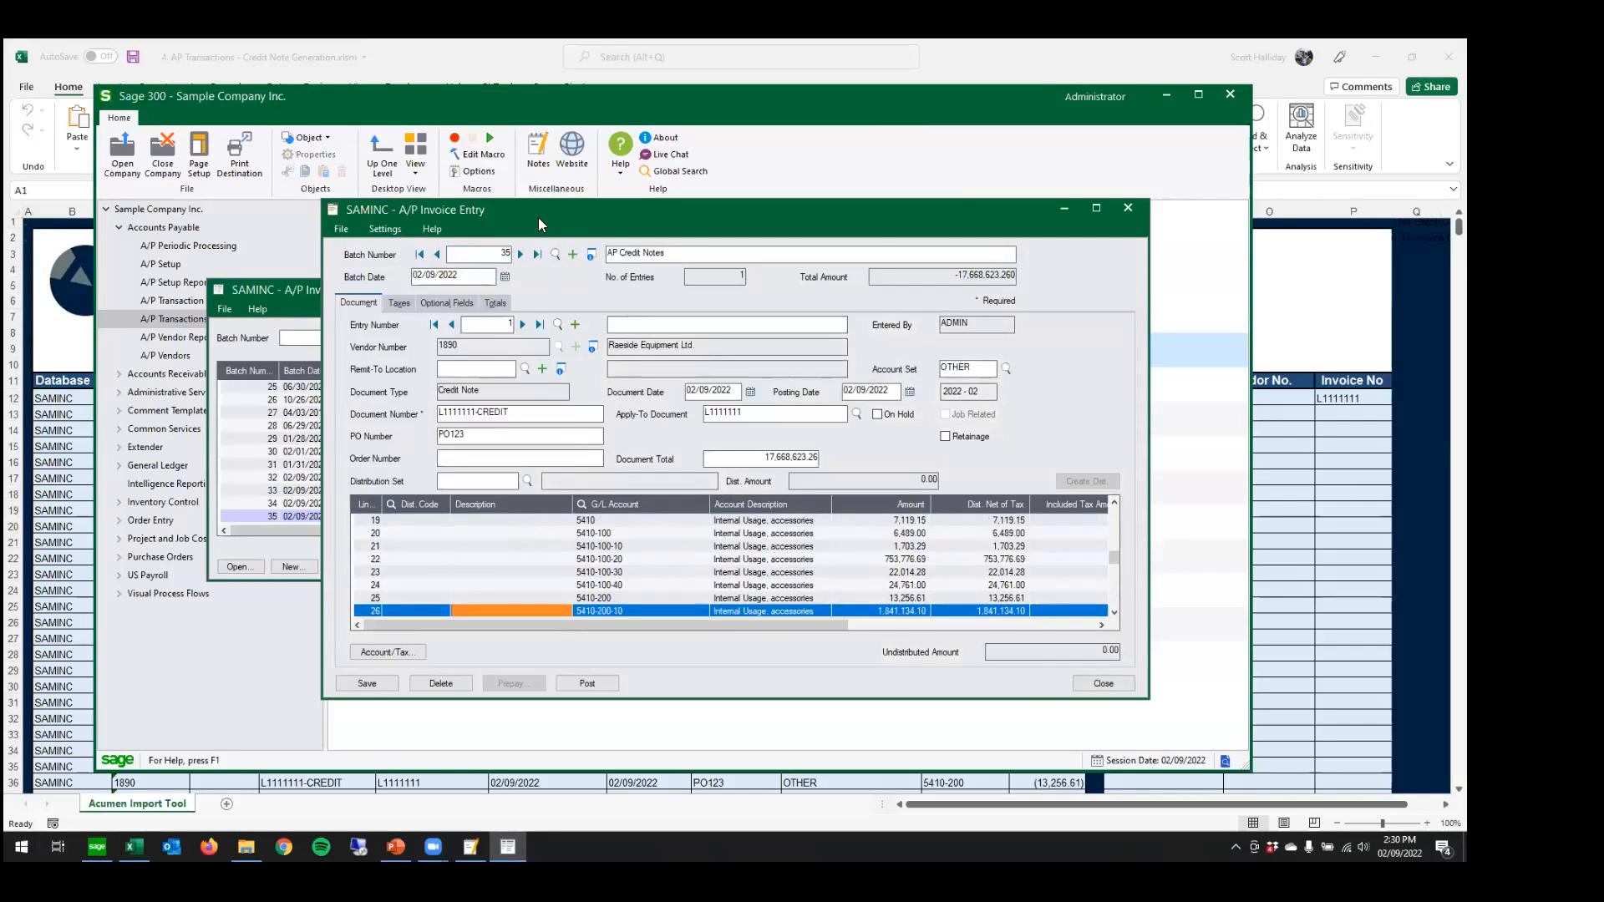
# - Examine batch 35's credit note header and G/L distribution lines, and close the A/P Invoice Entry window
pyautogui.moveTo(538, 218); pyautogui.dragTo(406, 154)
pyautogui.scroll(4, 402, 464)
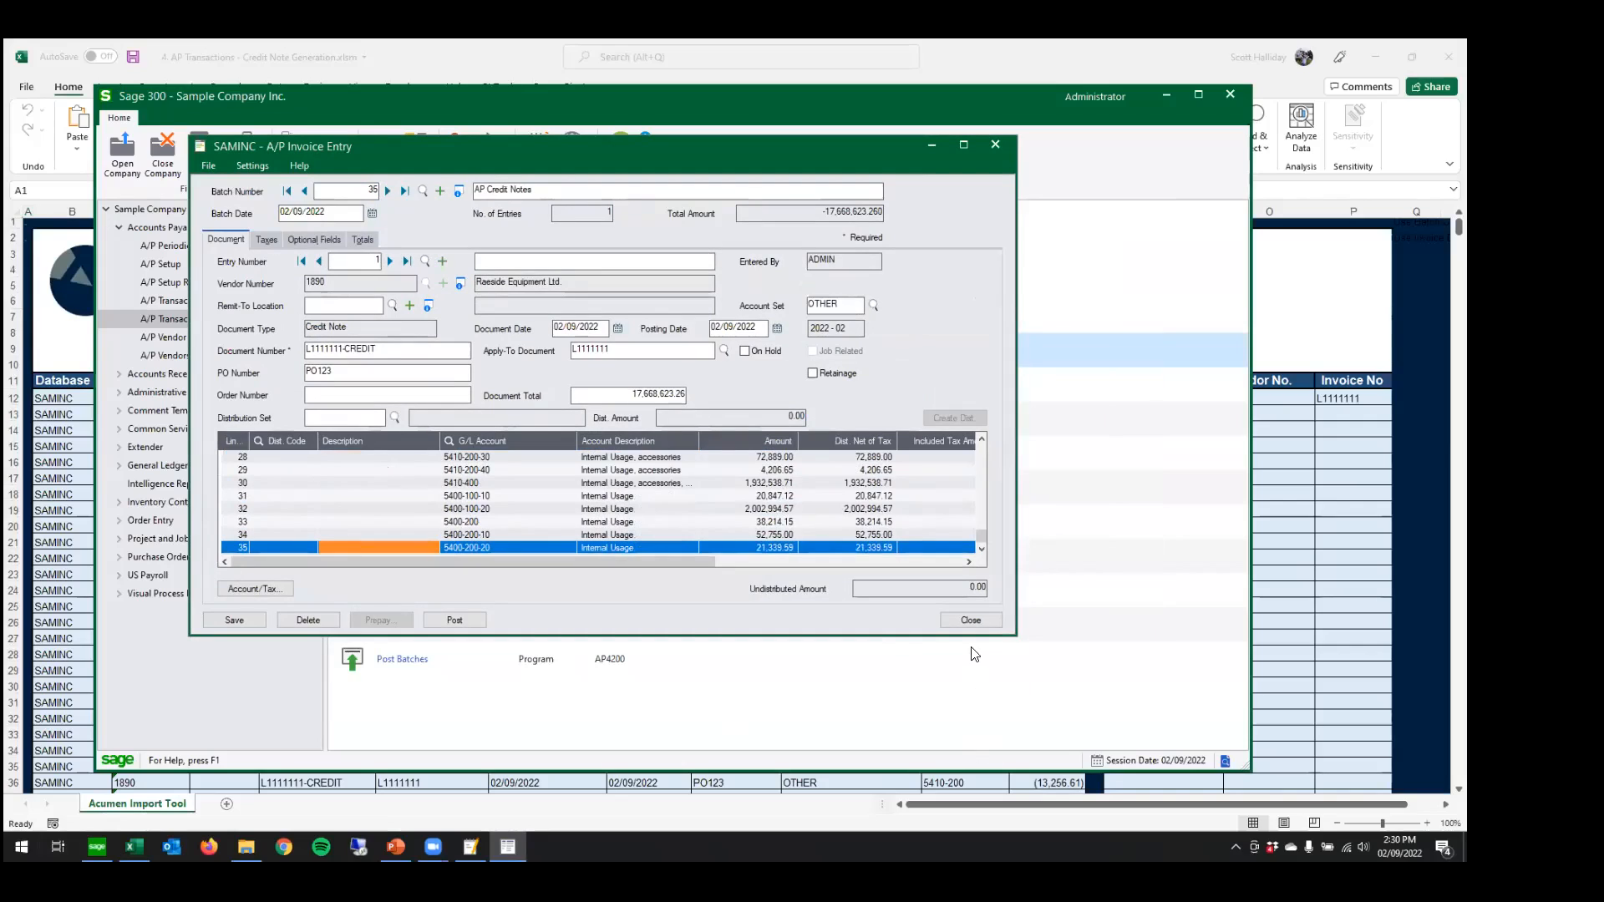
pyautogui.click(969, 619)
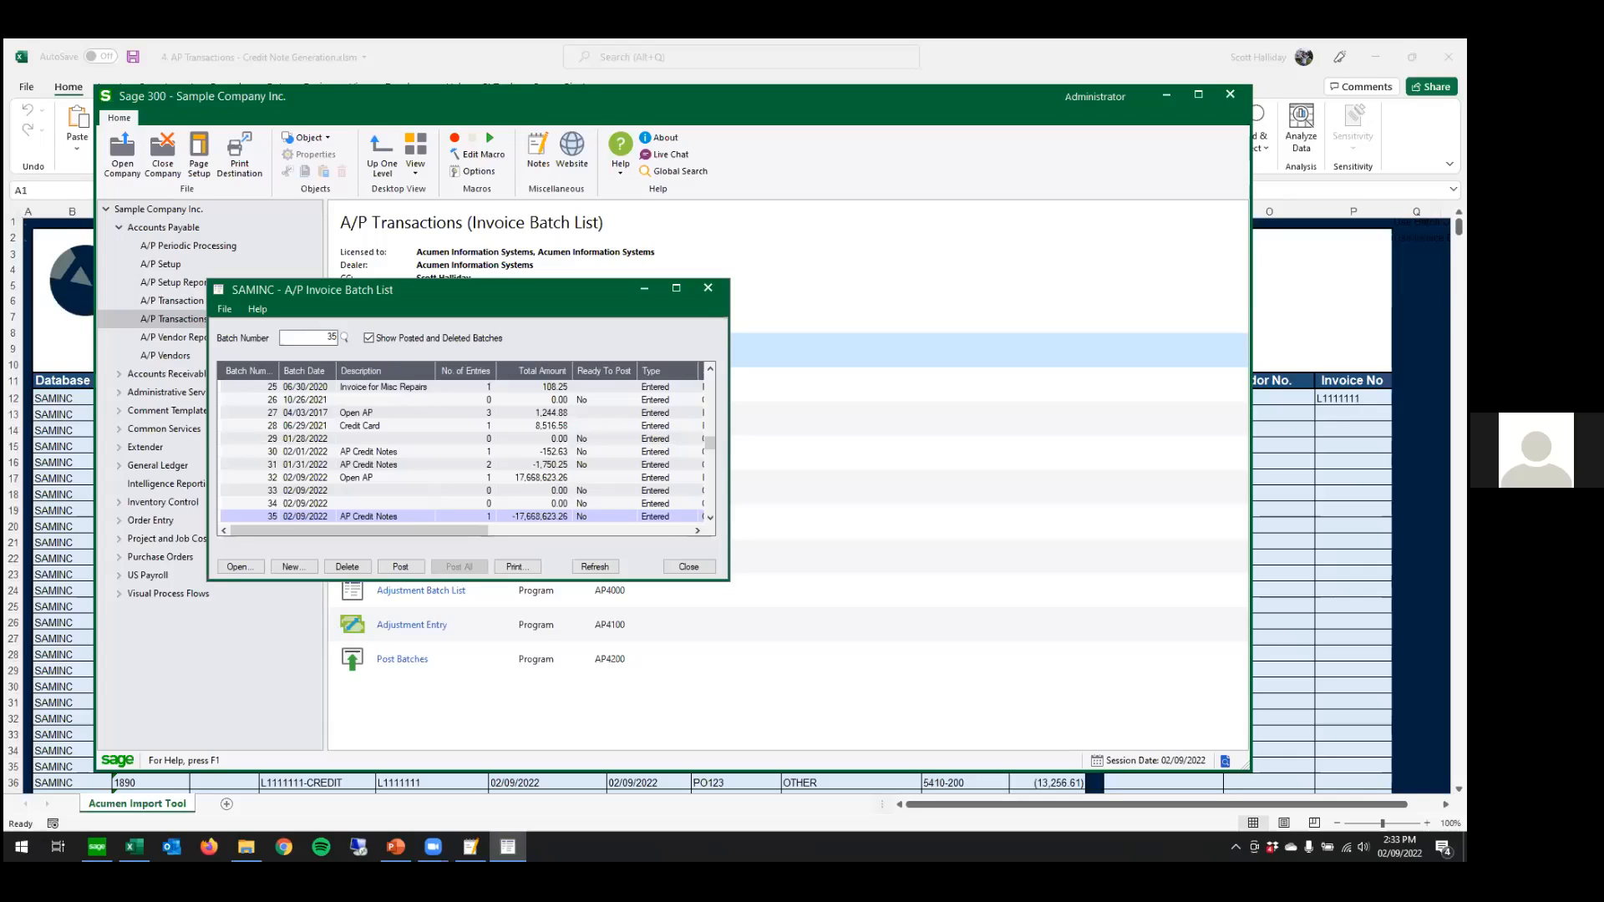
# - Switch to the PowerPoint deck and select the Questions & Answers slide
pyautogui.hotkey('alt', 'Tab')
pyautogui.click(180, 508)
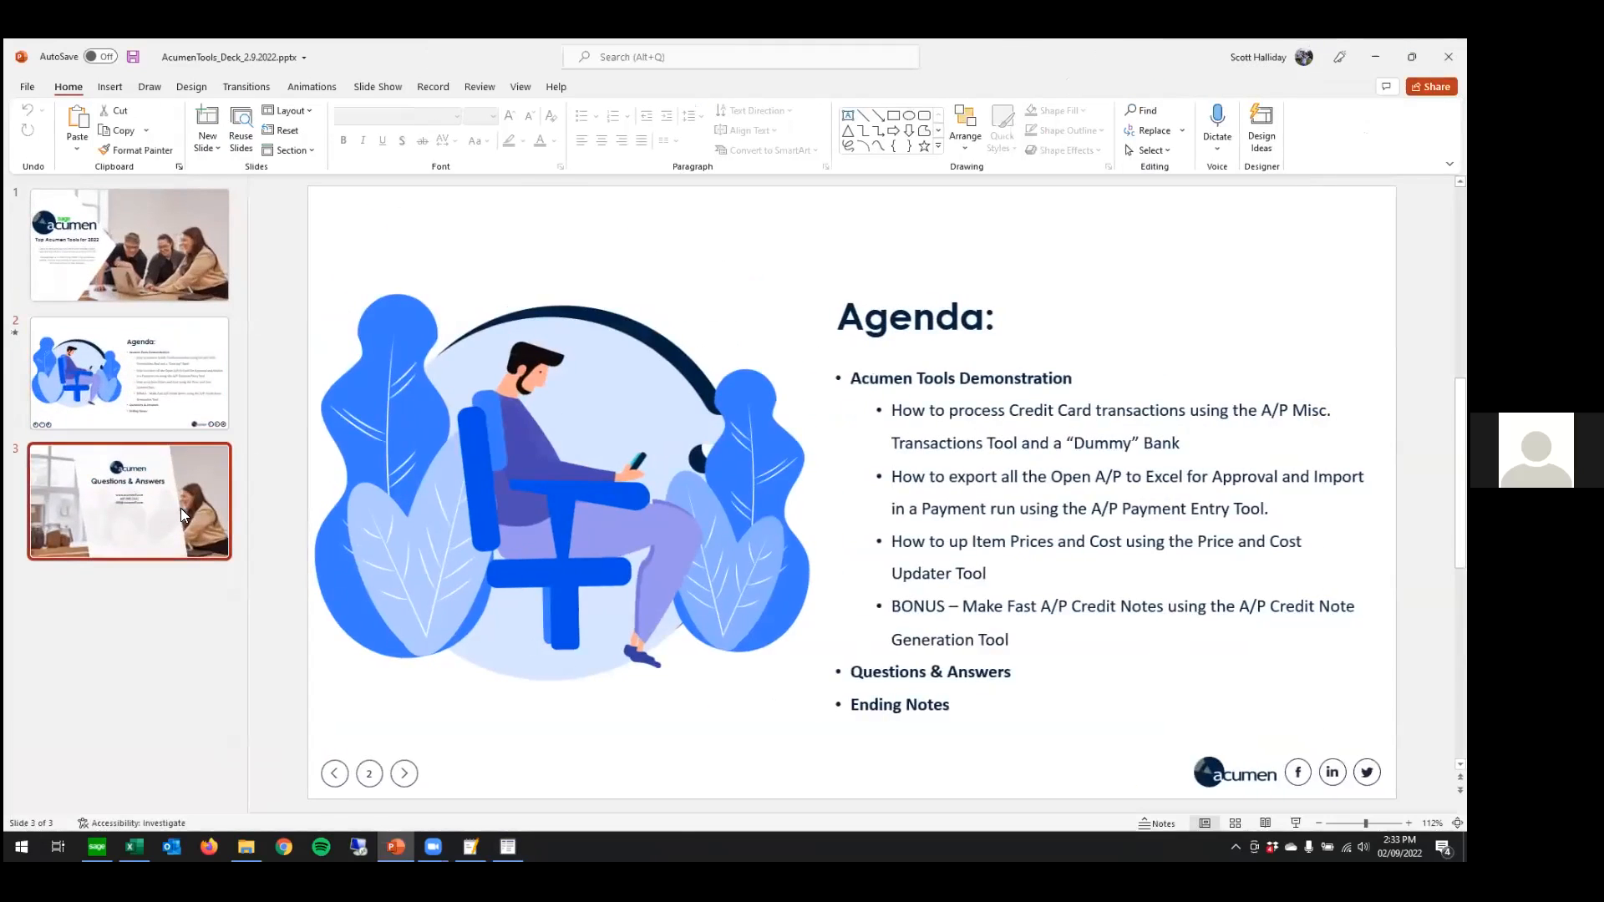